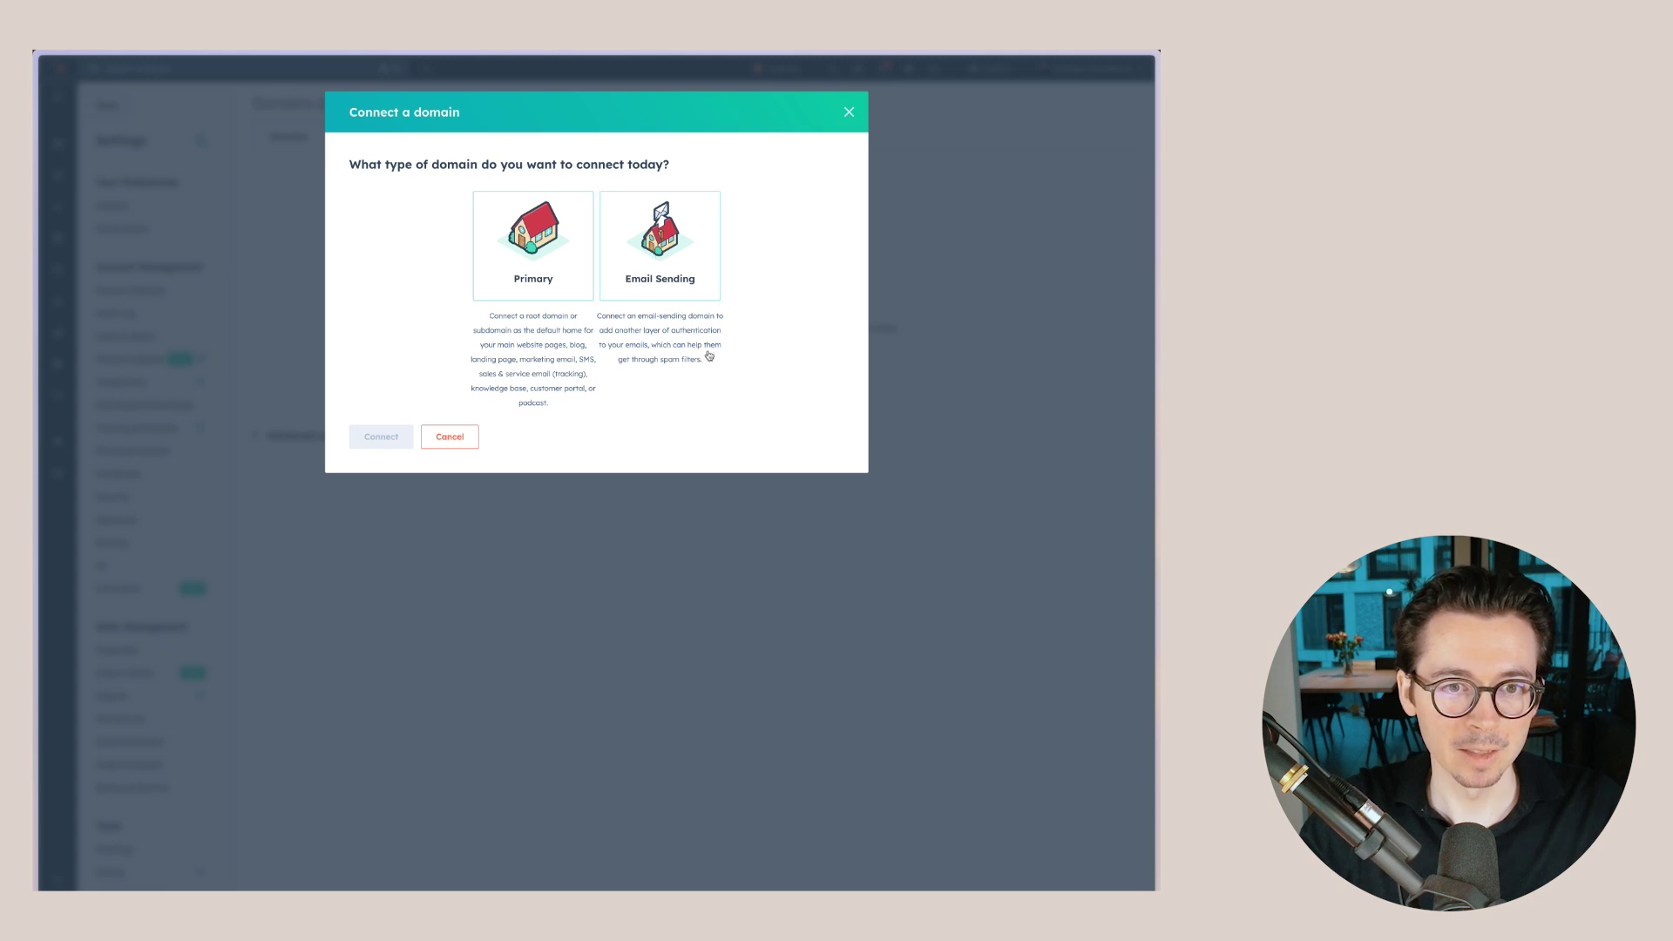
- Begin connecting an email-sending domain by entering the marketing sending address and advancing to hosting setup
click(377, 438)
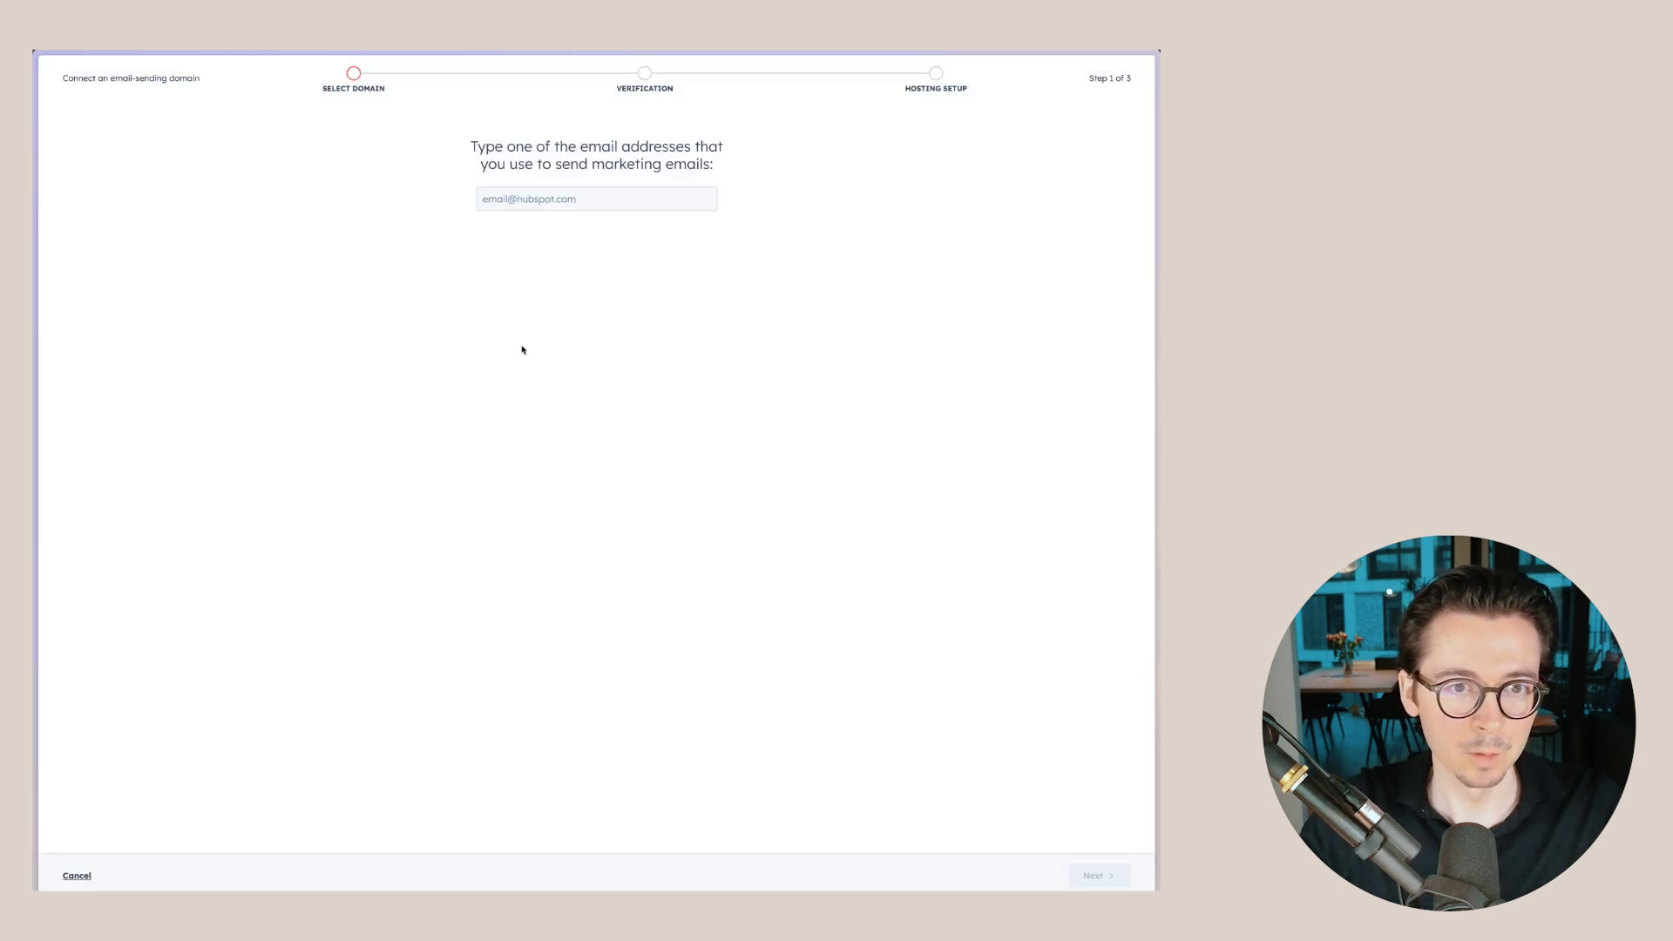
click(546, 206)
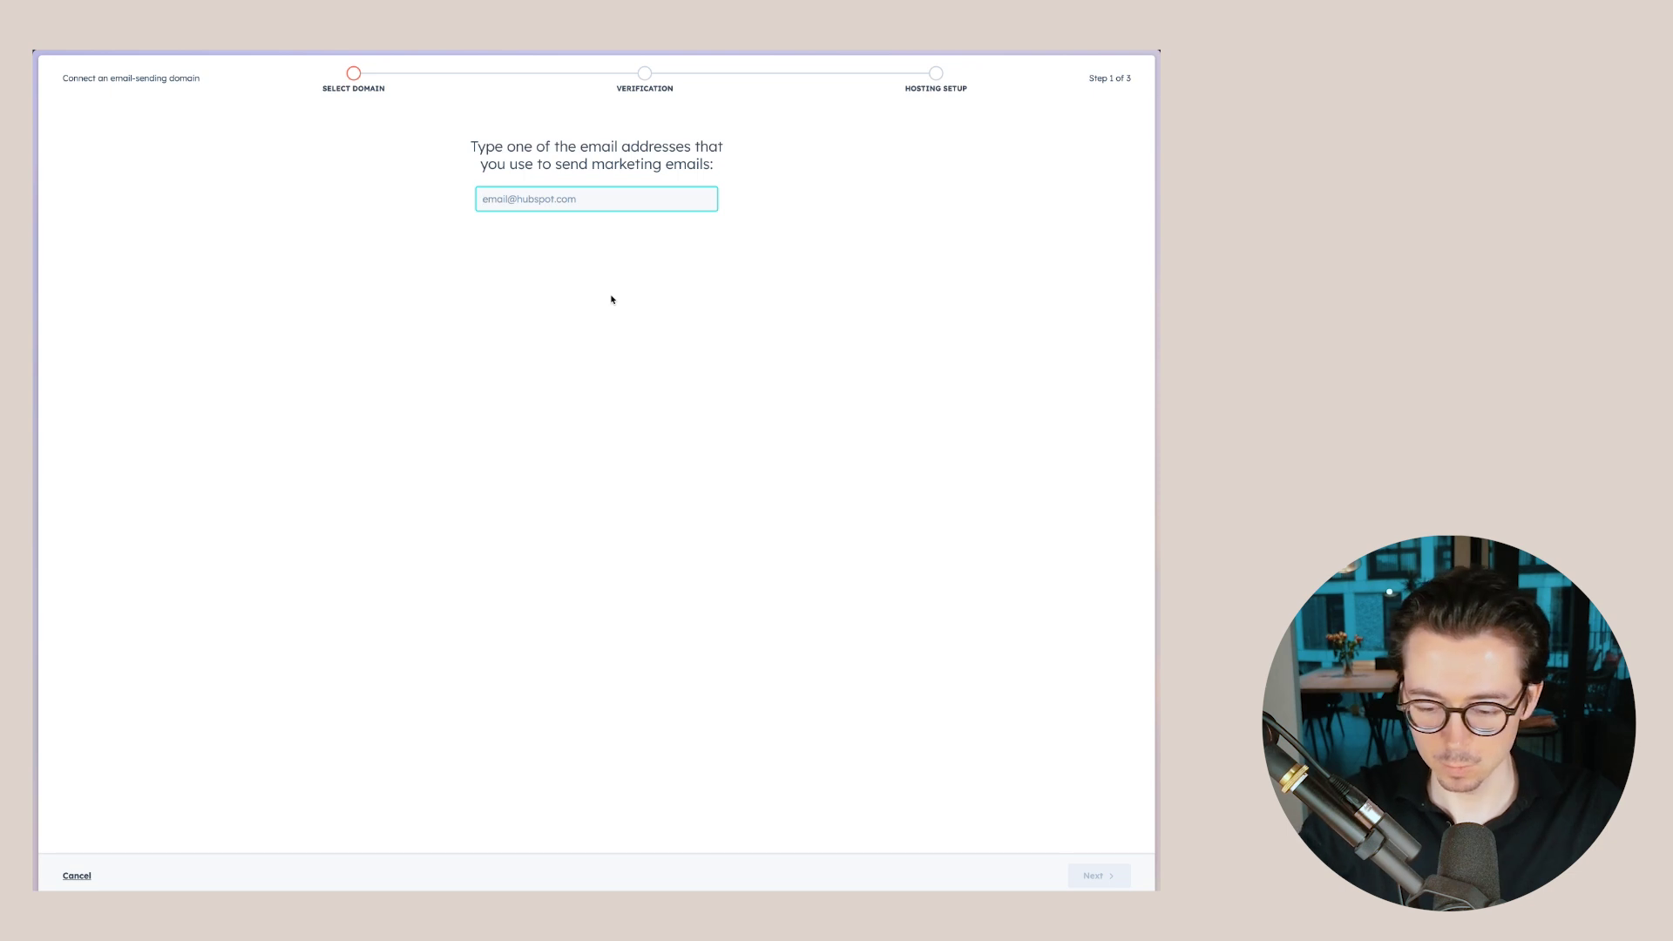
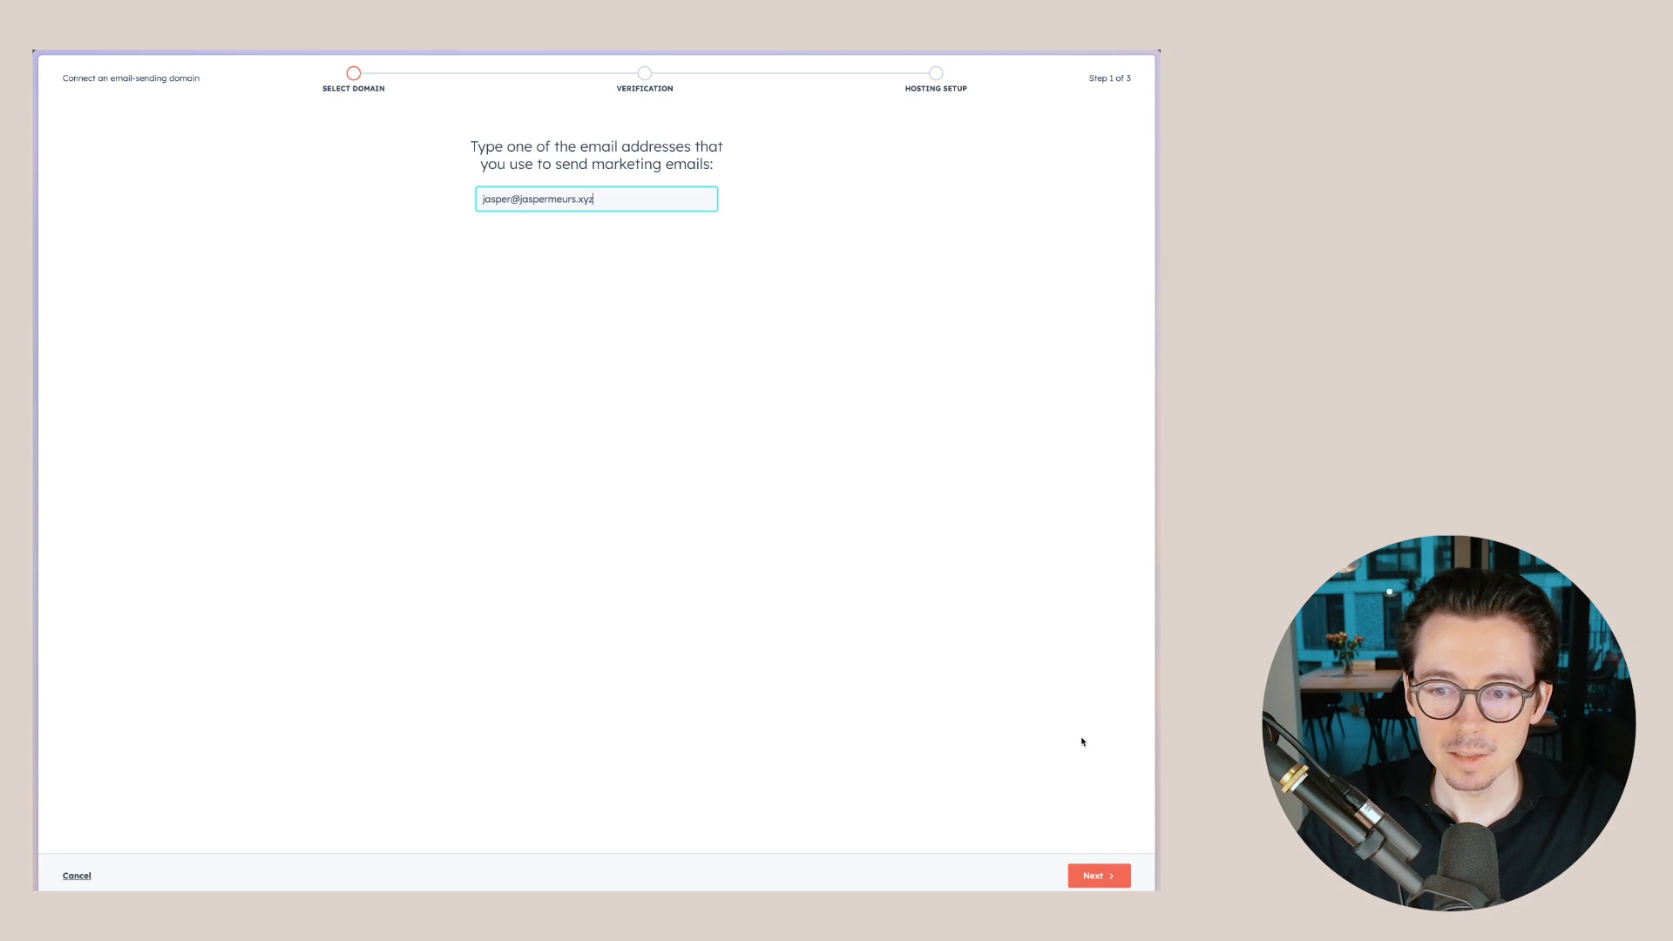
key(Return)
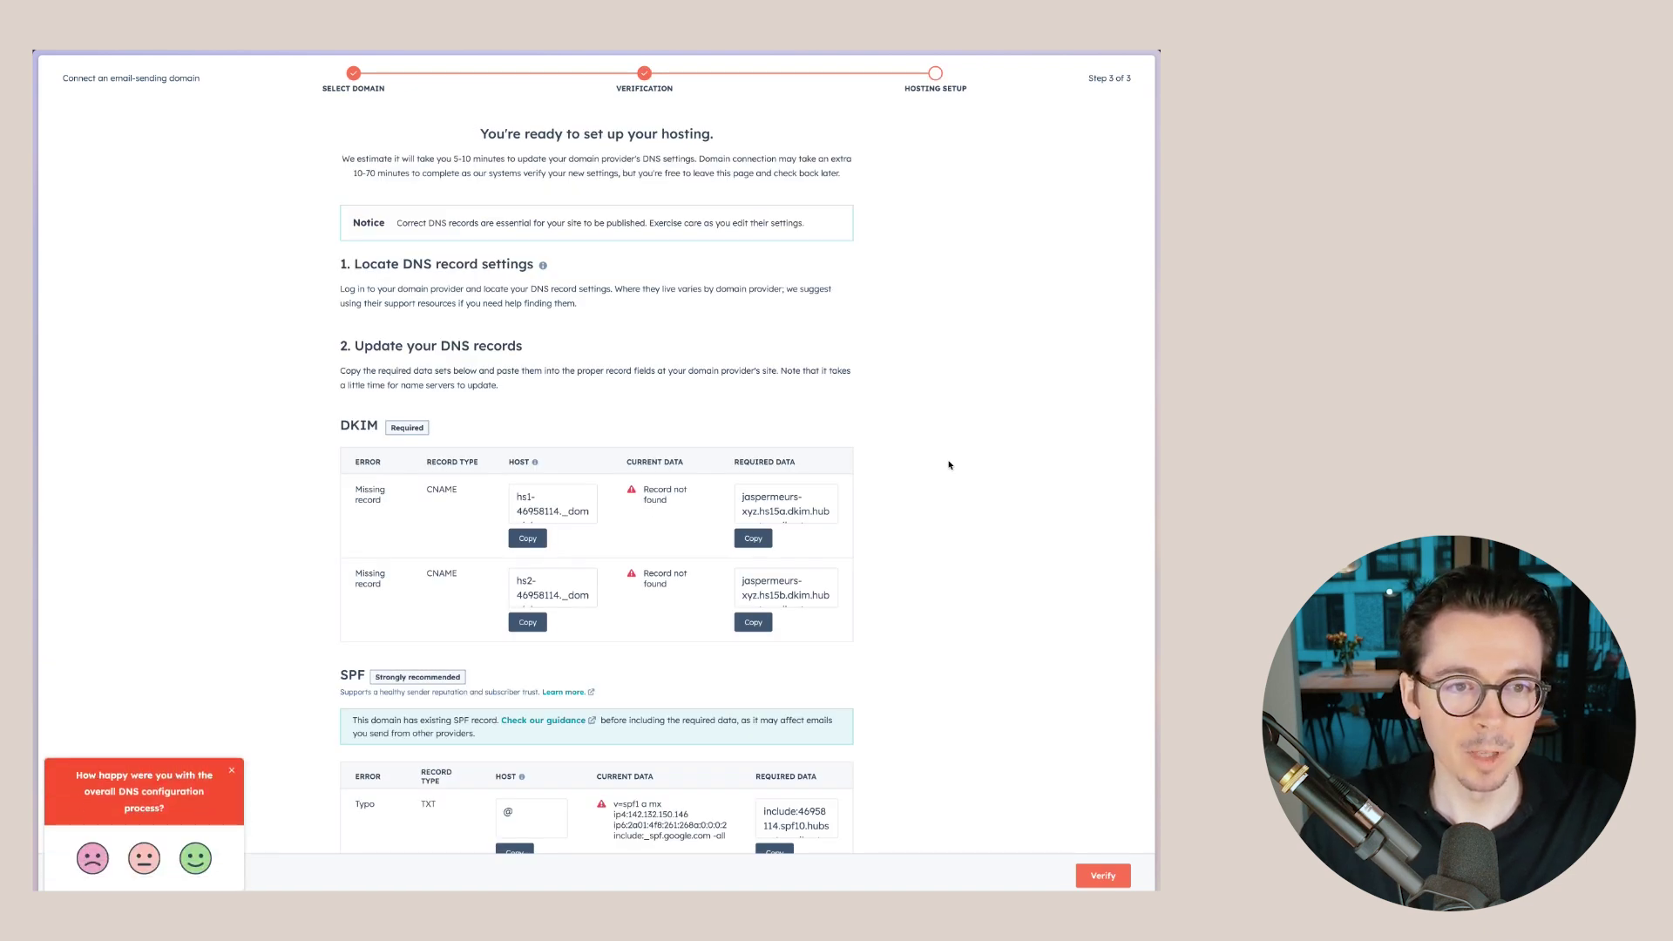
- Dismiss the satisfaction survey and scroll through the required DKIM, SPF and DMARC records
click(233, 772)
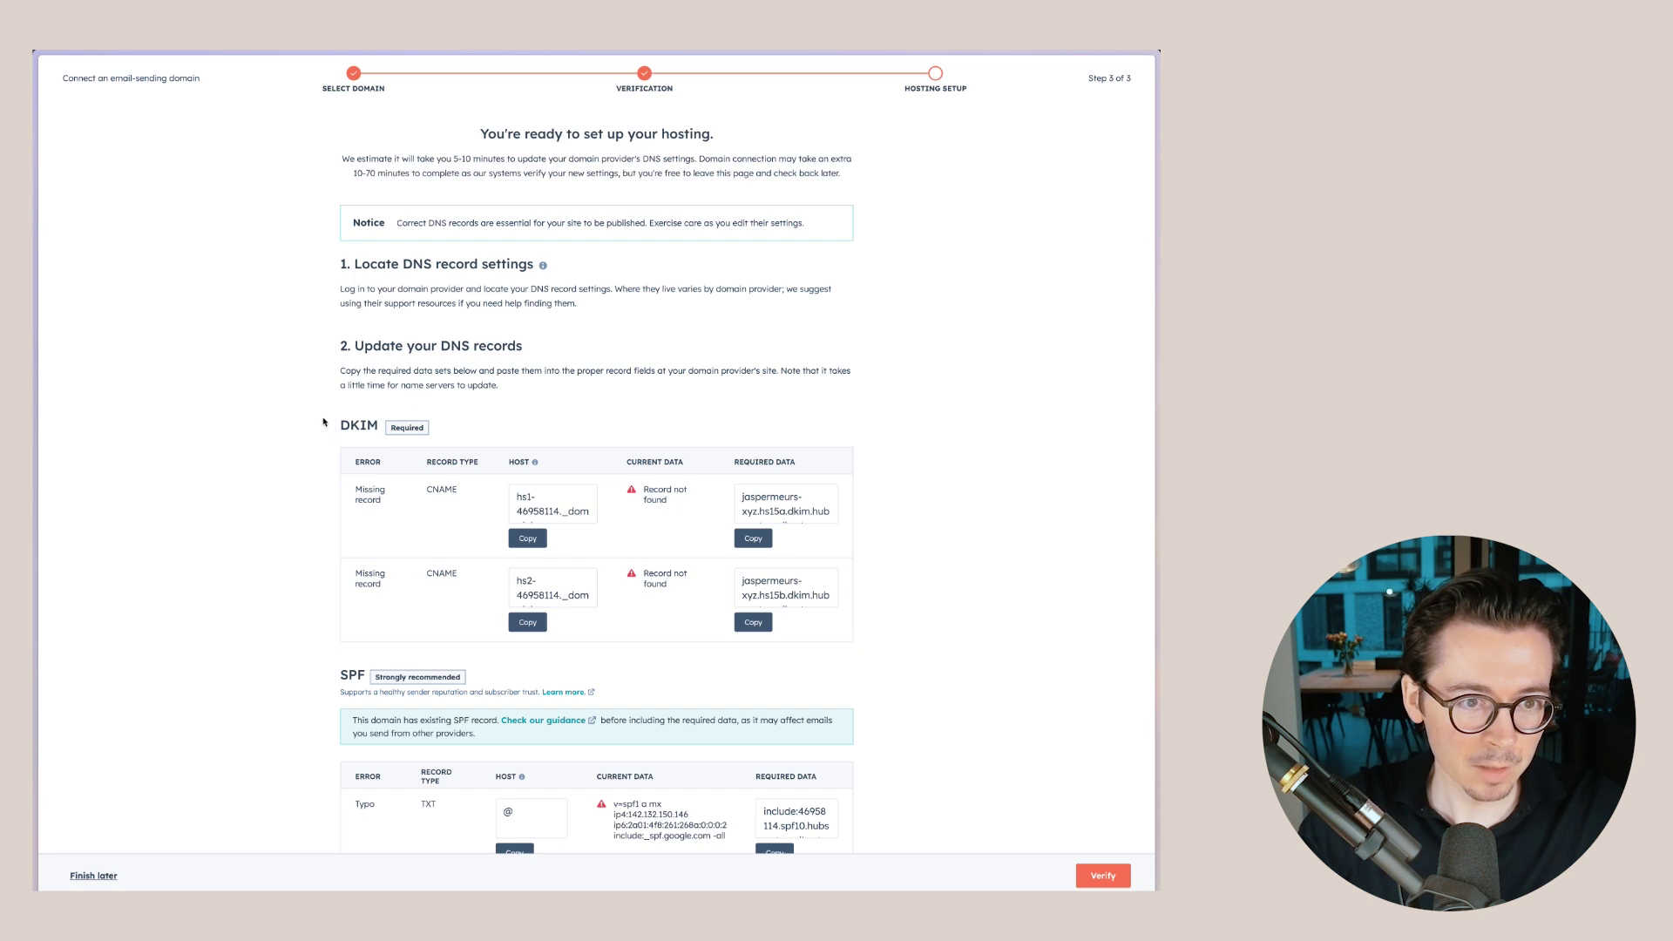
scroll(364, 441, down, 1)
scroll(364, 441, down, 1)
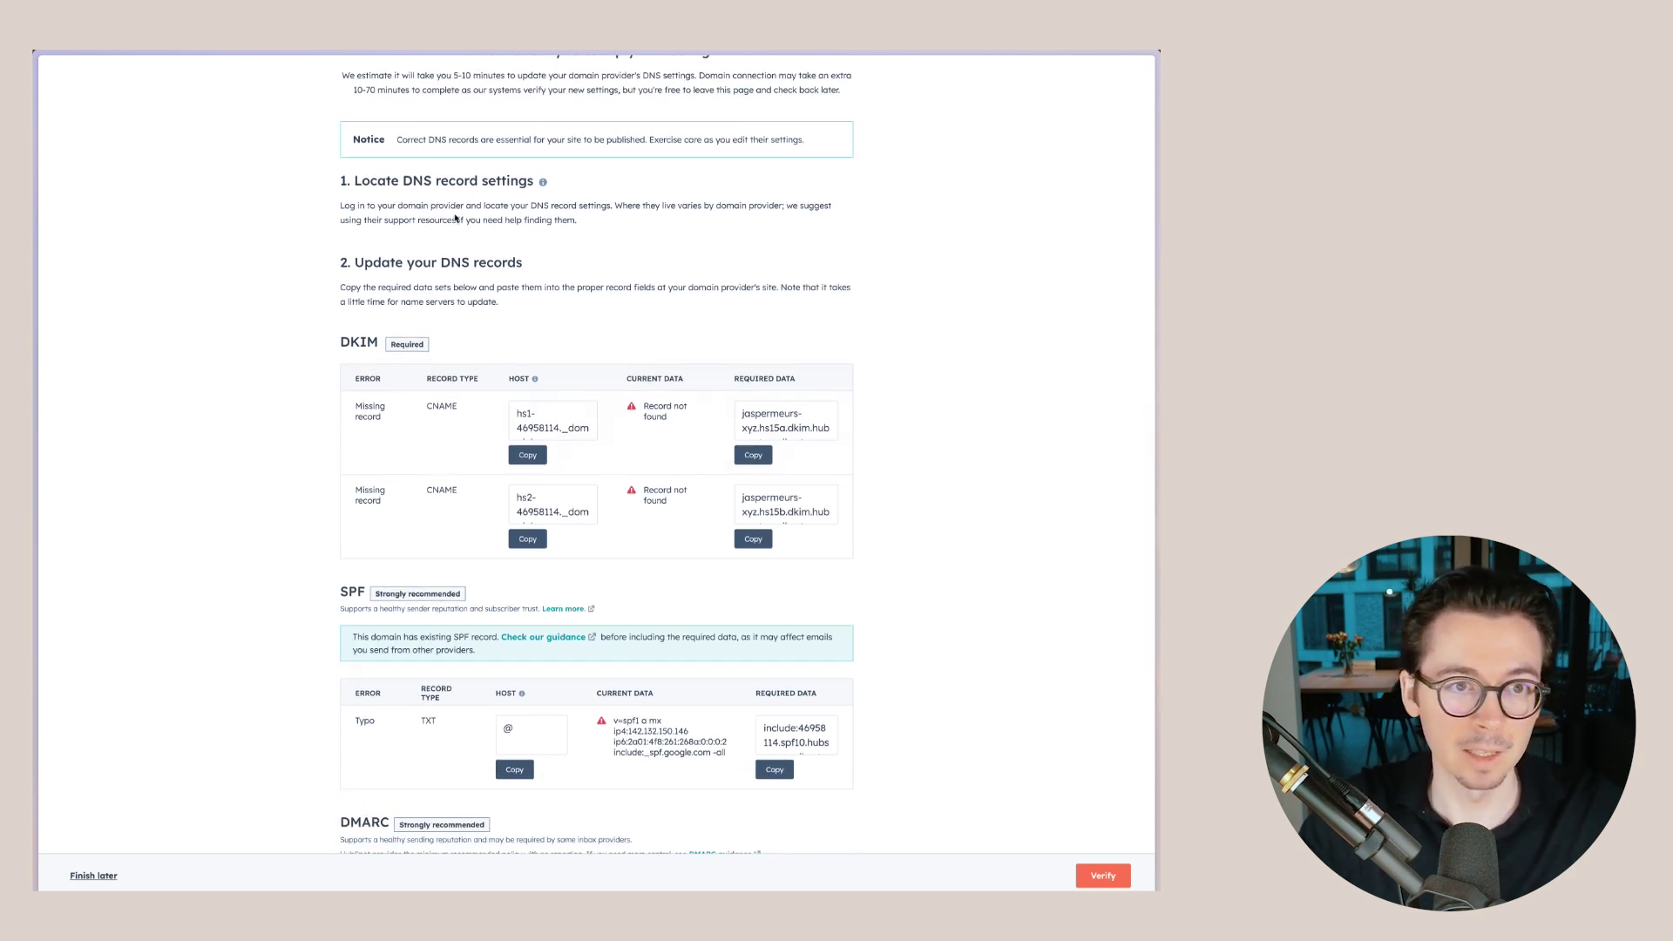
mouse_move(38, 207)
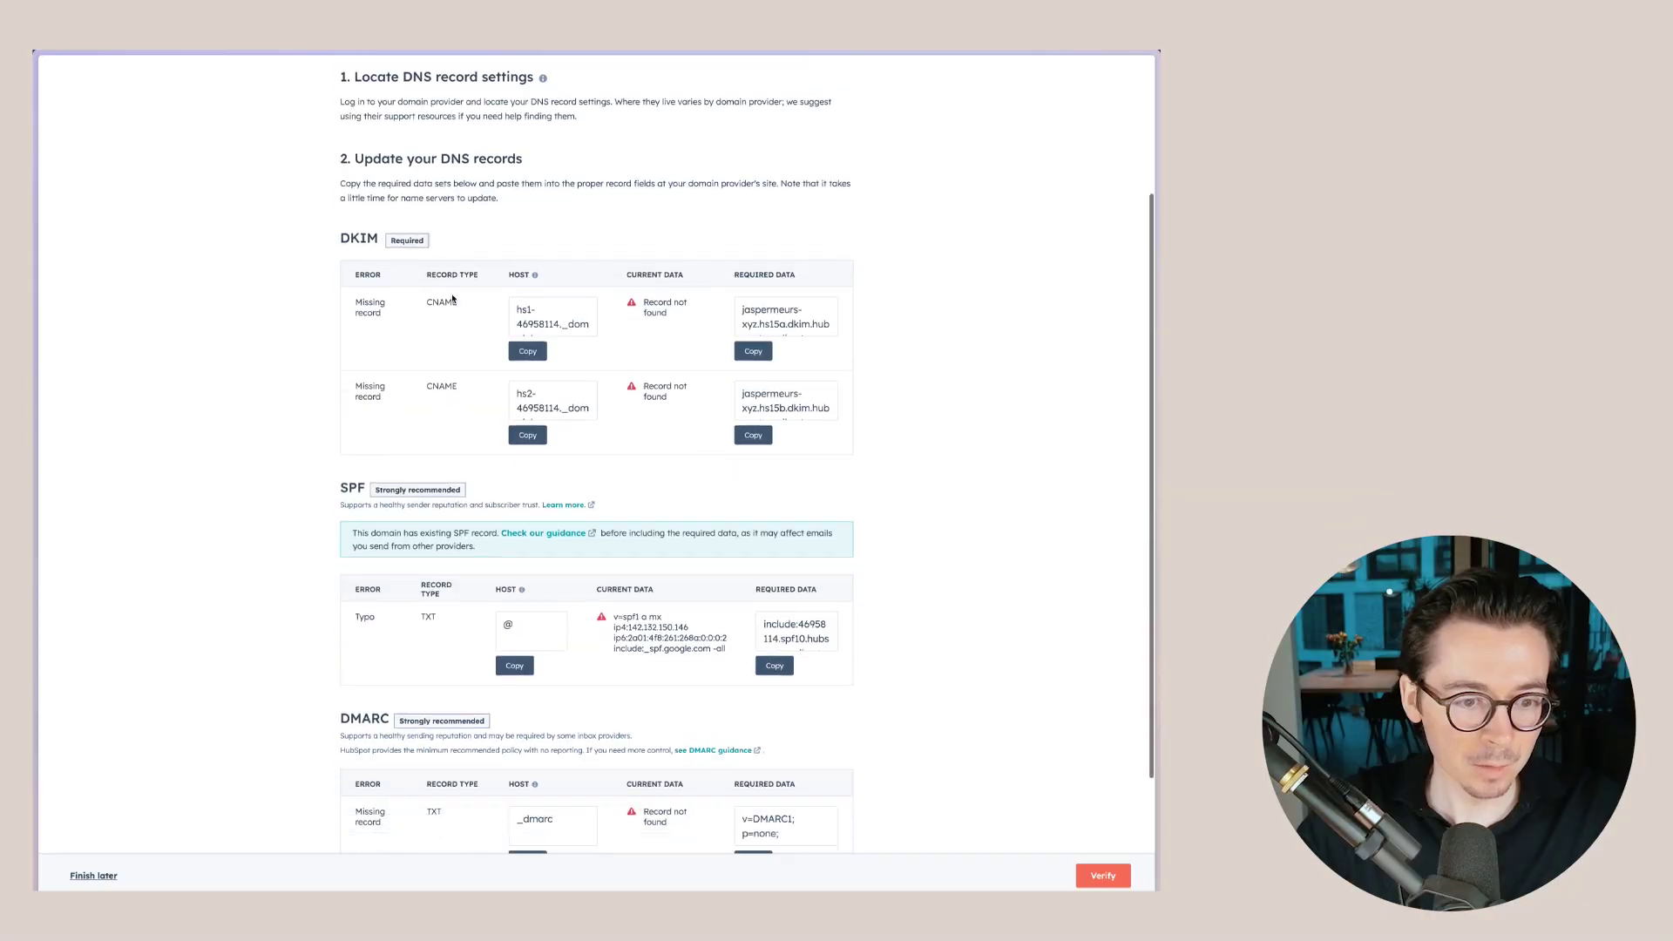
scroll(452, 299, down, 2)
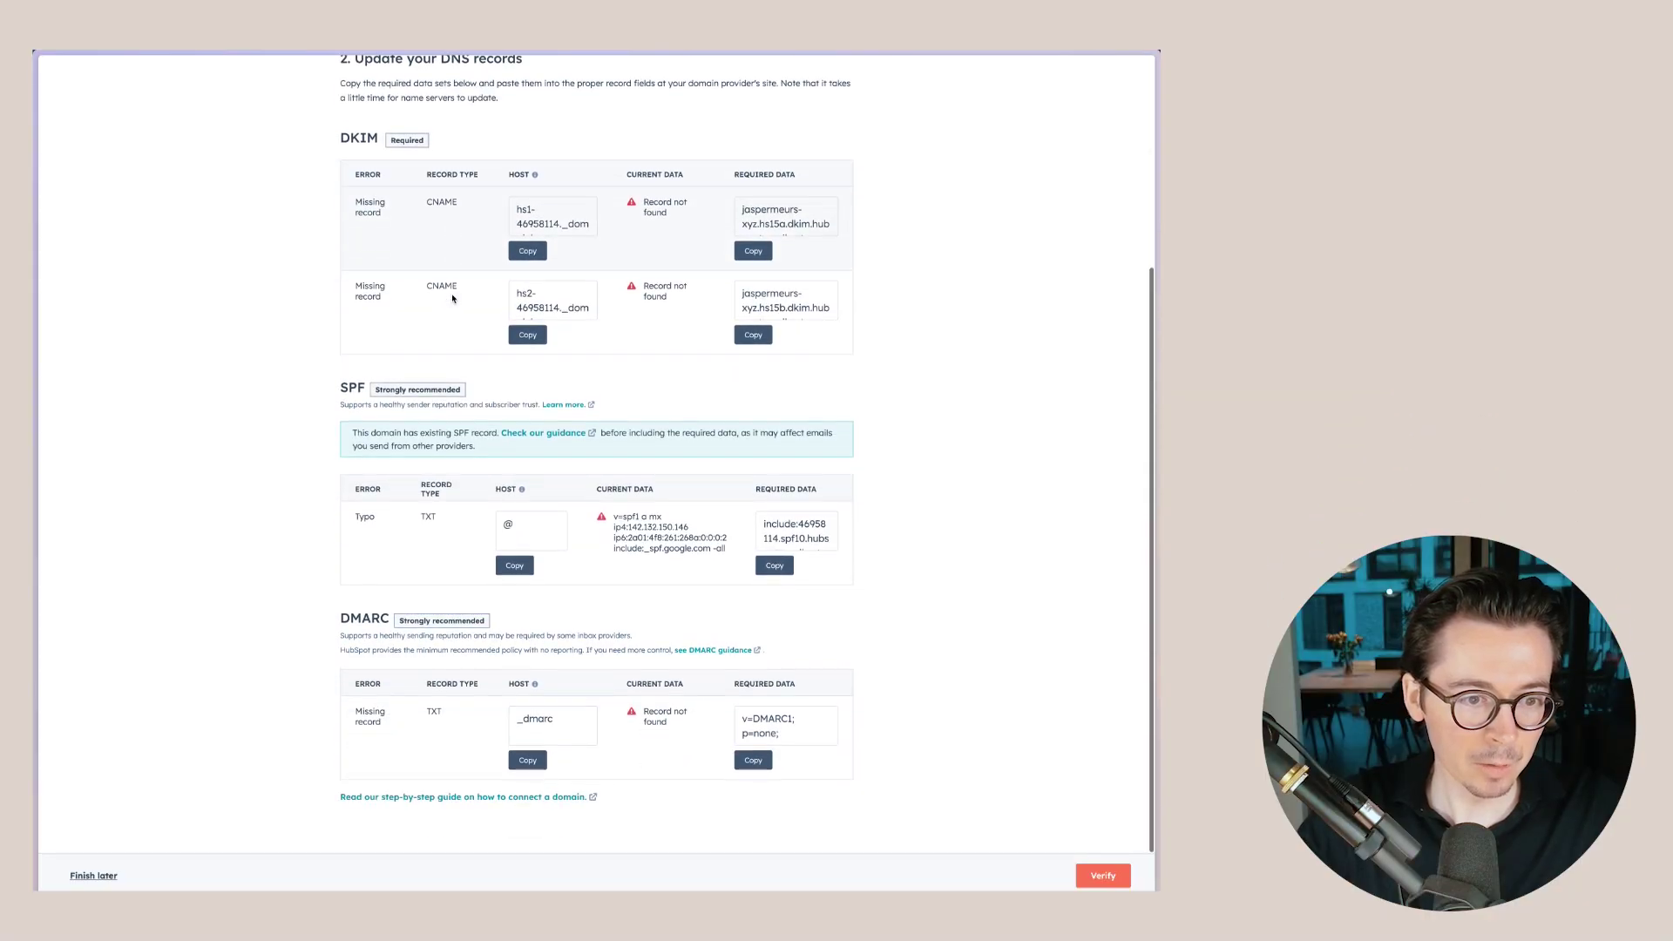
scroll(453, 299, up, 2)
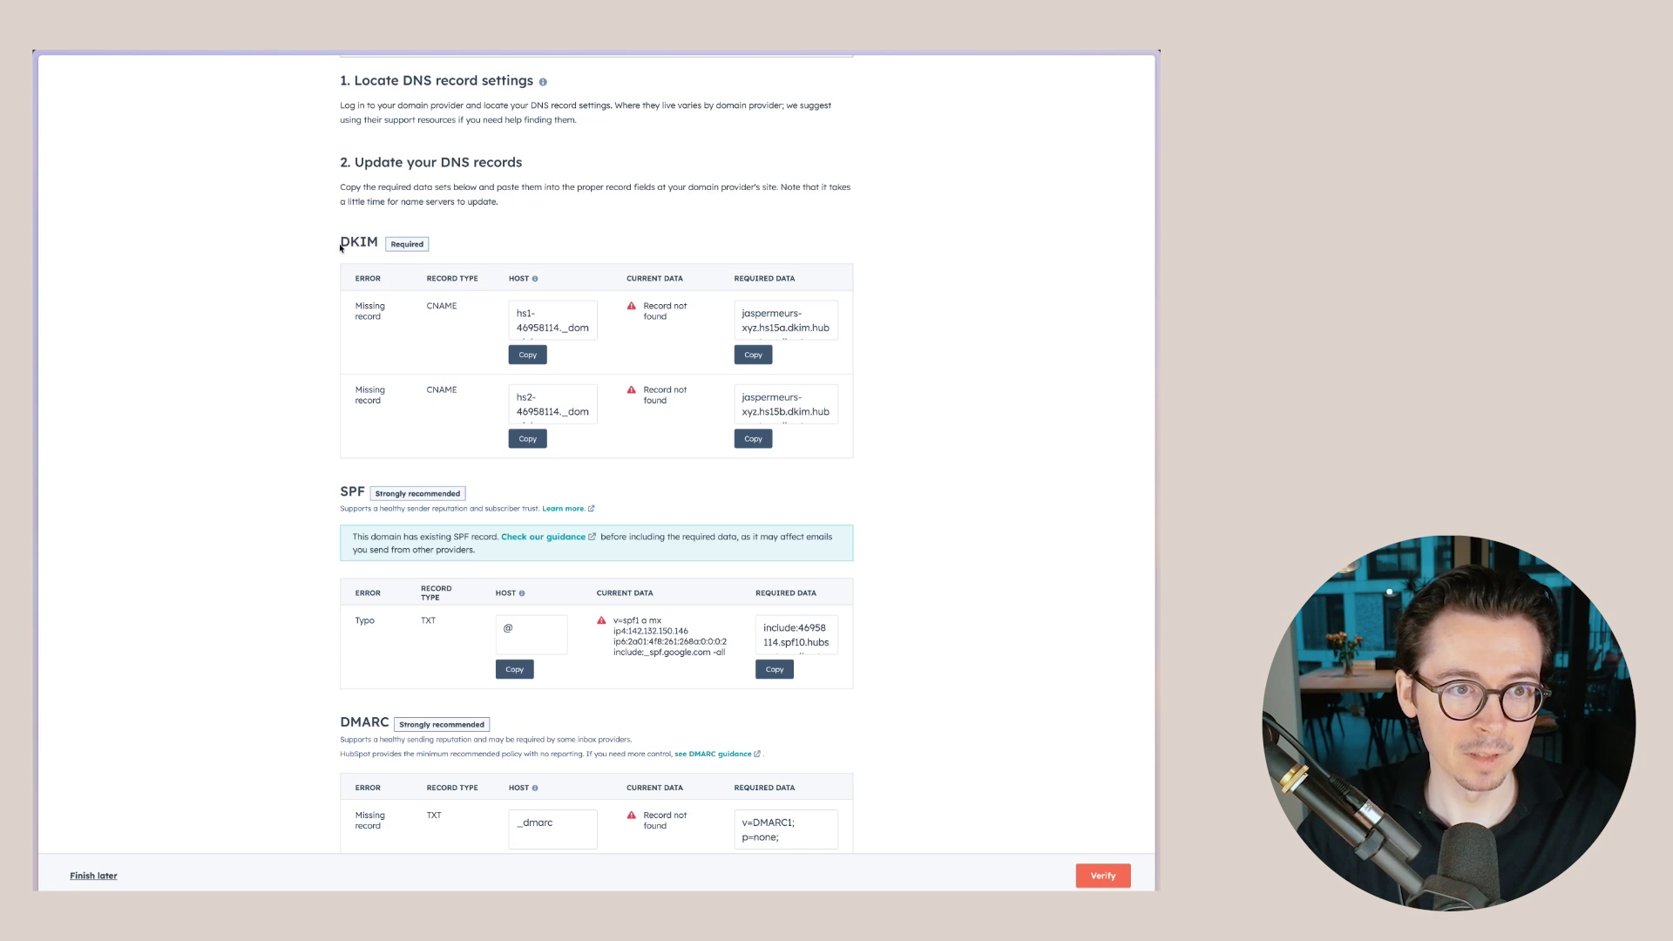
scroll(367, 261, down, 1)
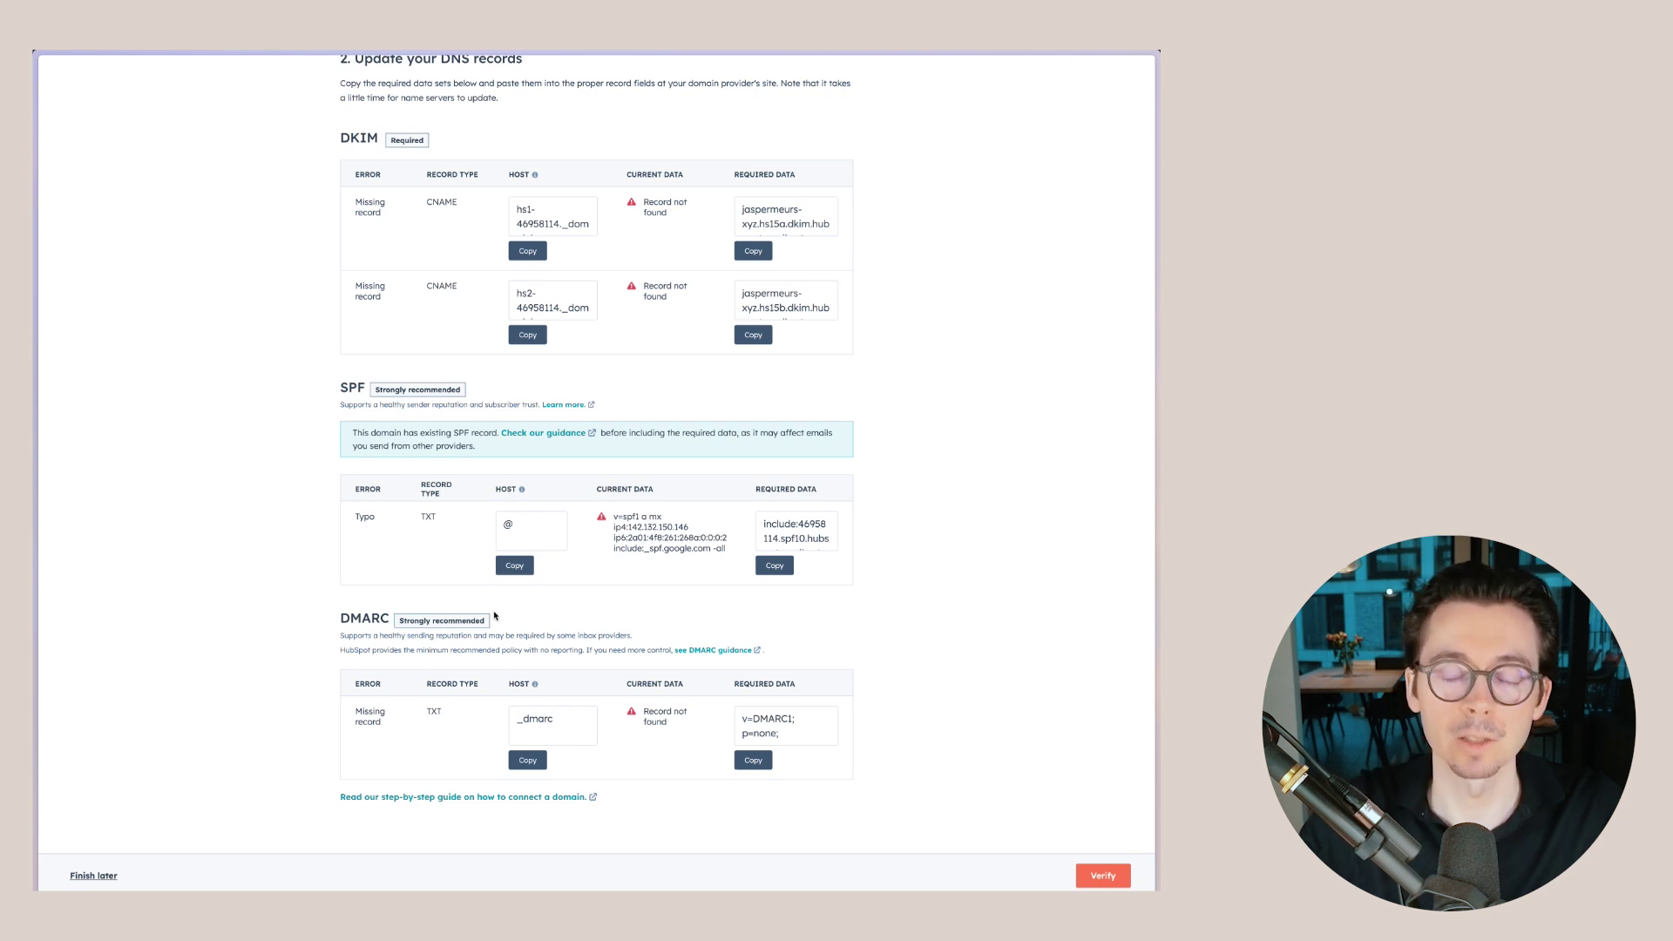
scroll(493, 616, up, 2)
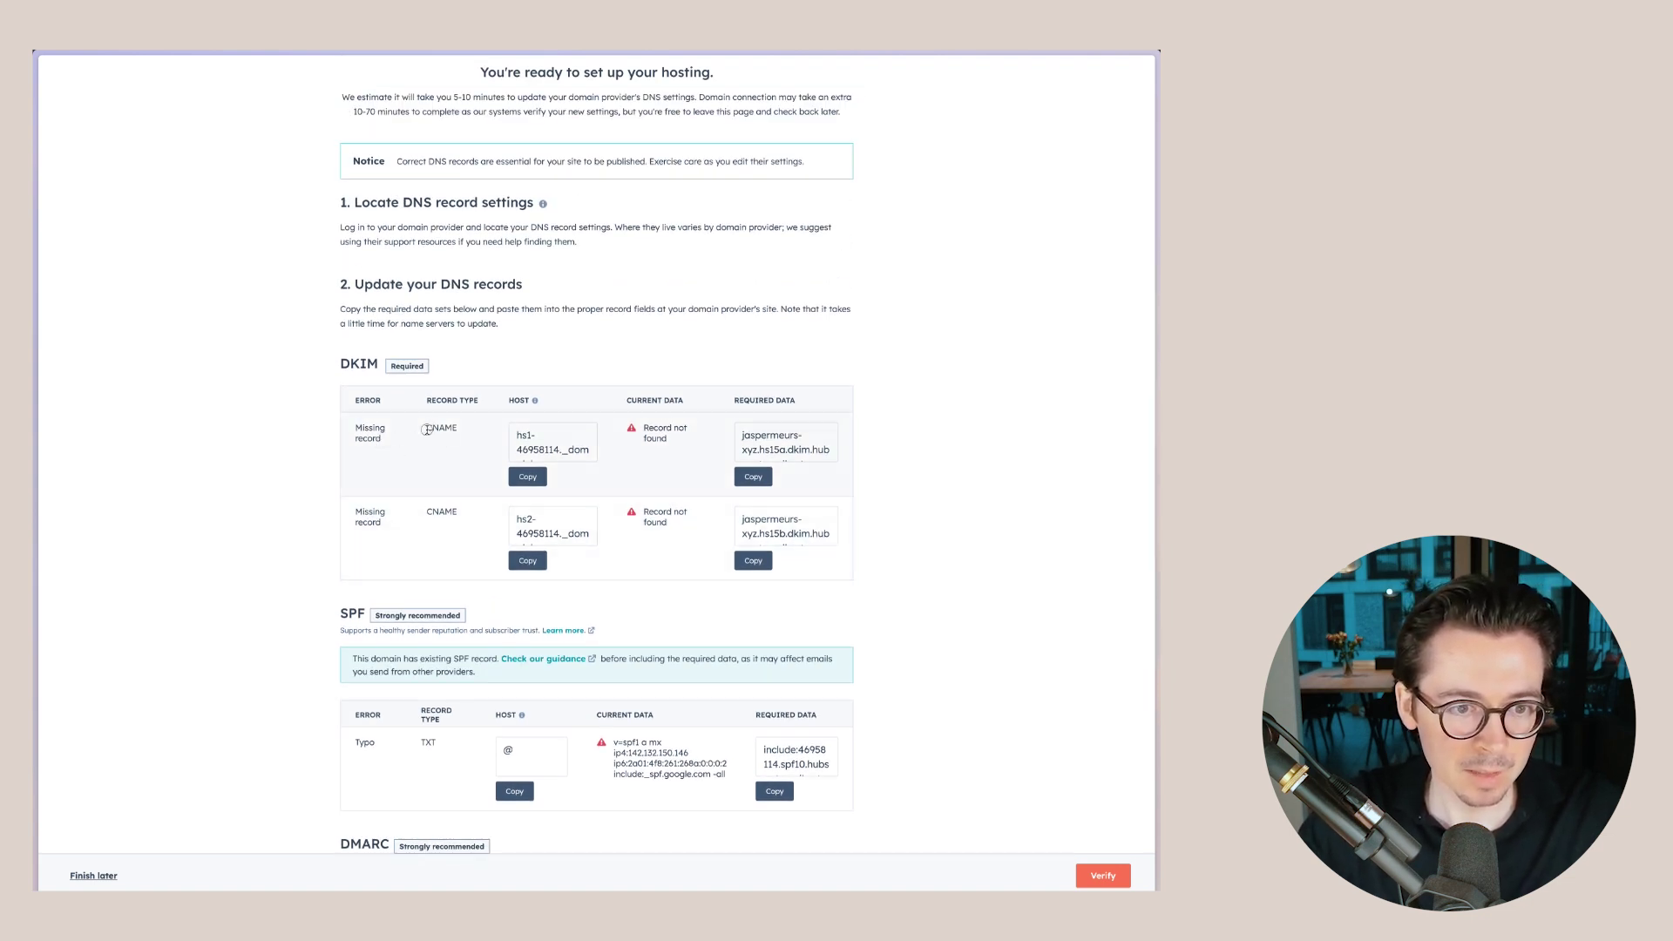
- Copy the first DKIM record's host value and switch to the domain provider's page
drag(426, 429, 455, 430)
click(455, 430)
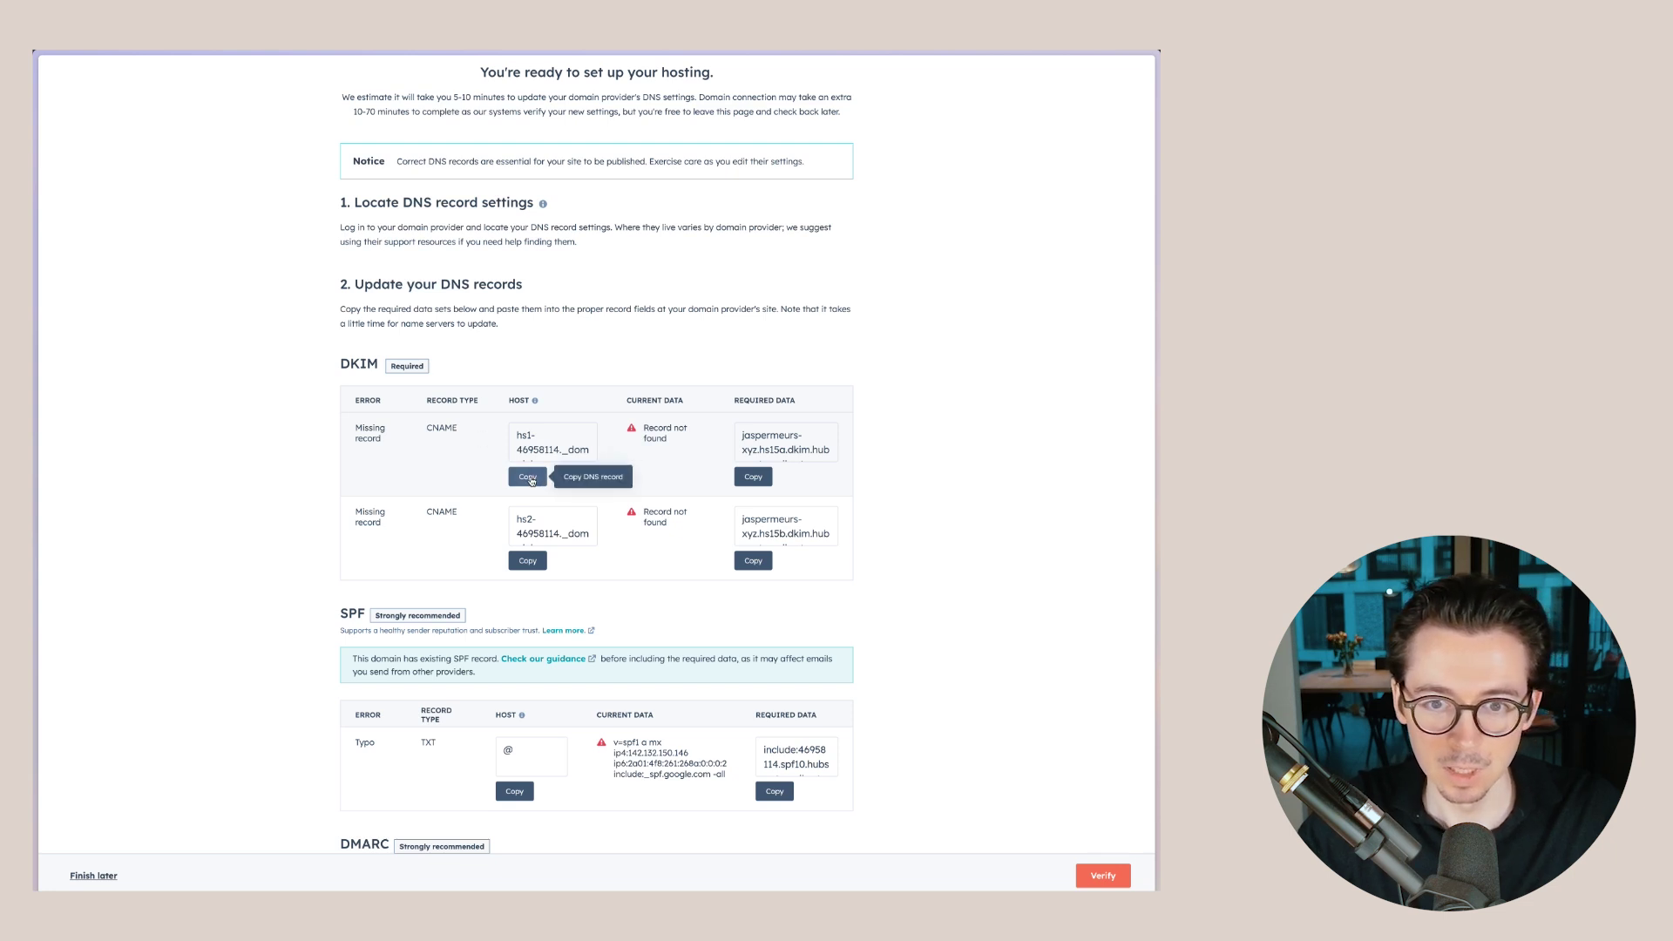
click(528, 478)
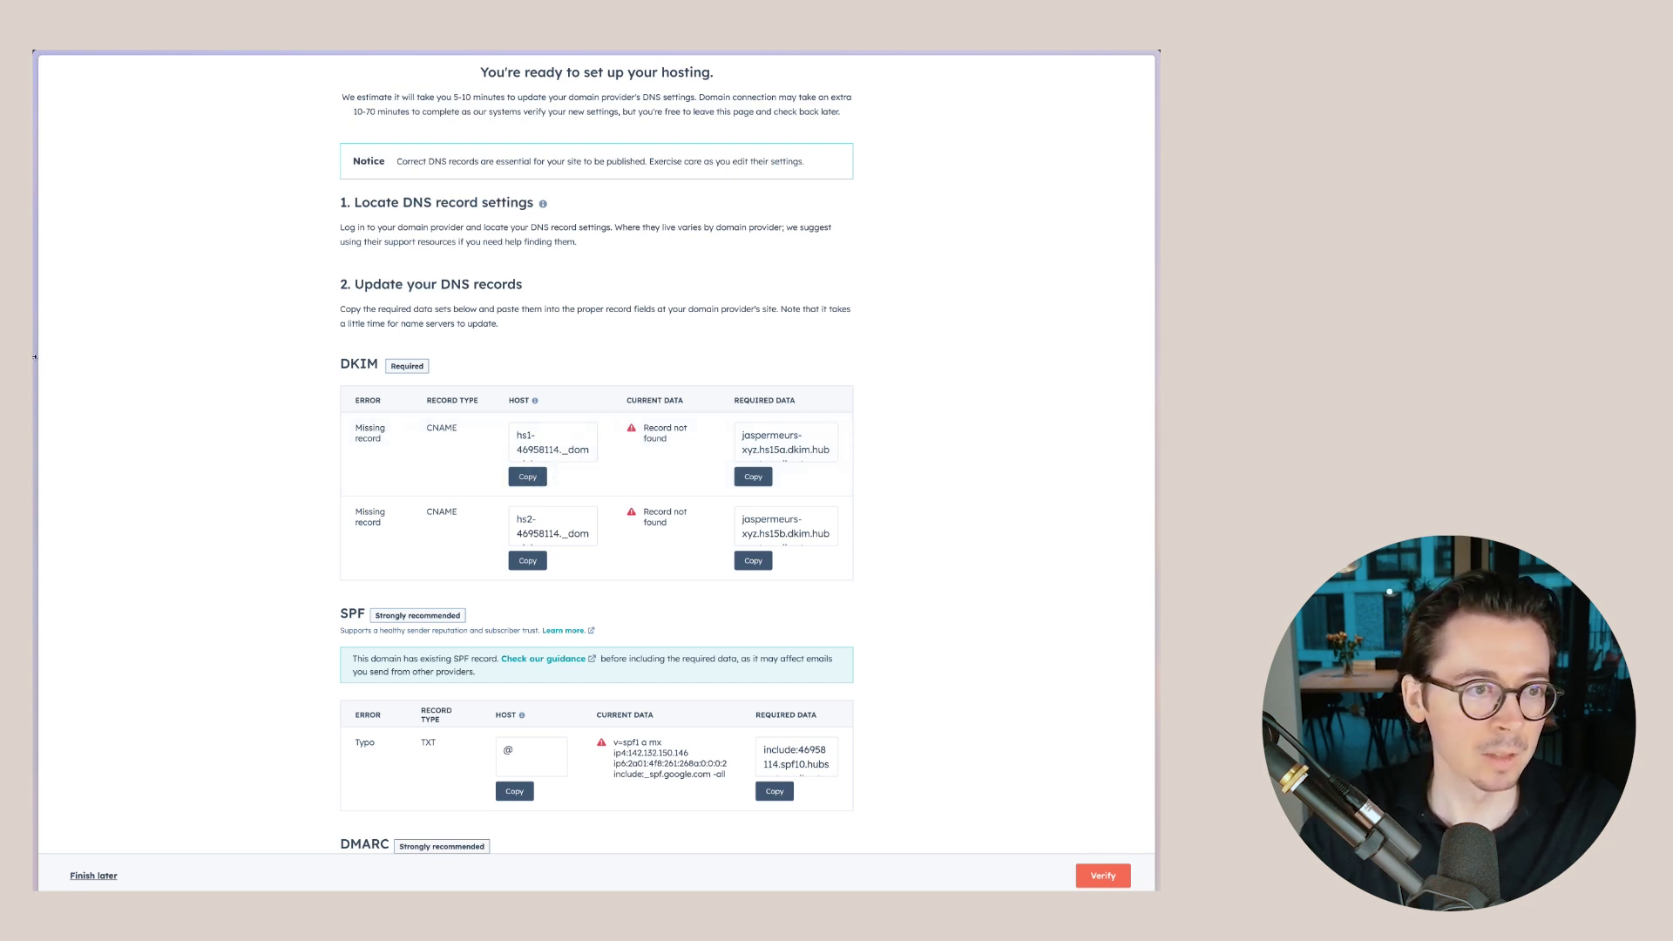
mouse_move(117, 297)
click(87, 200)
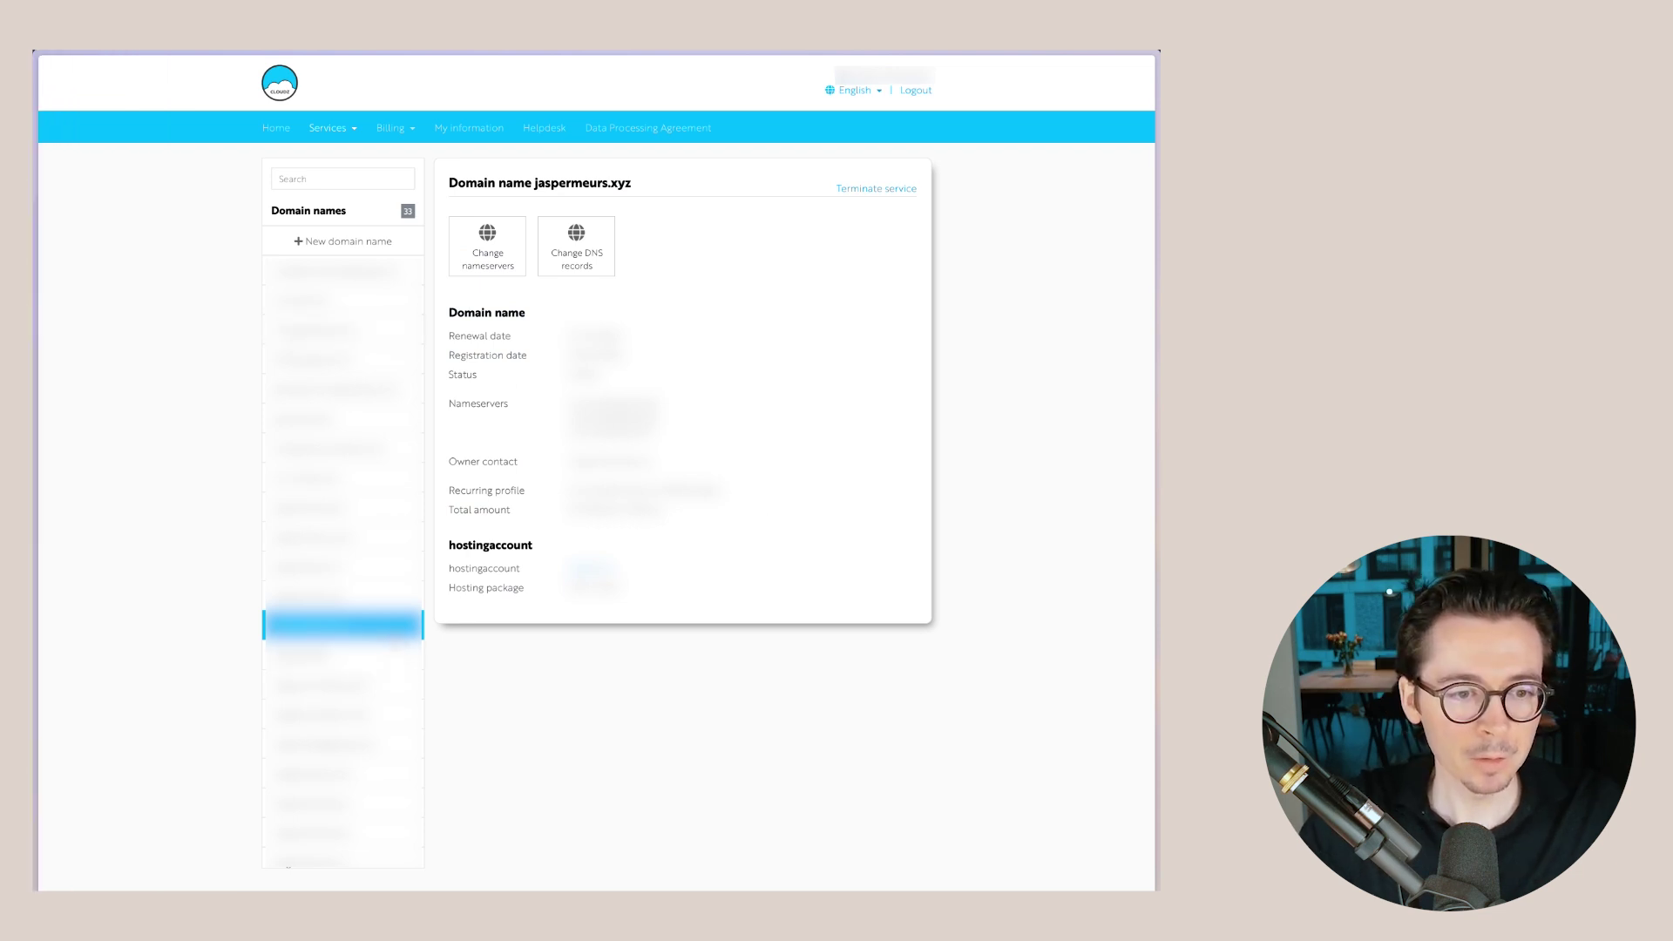
- Add a new CNAME record in Cloudz named with HubSpot's first DKIM host
click(605, 261)
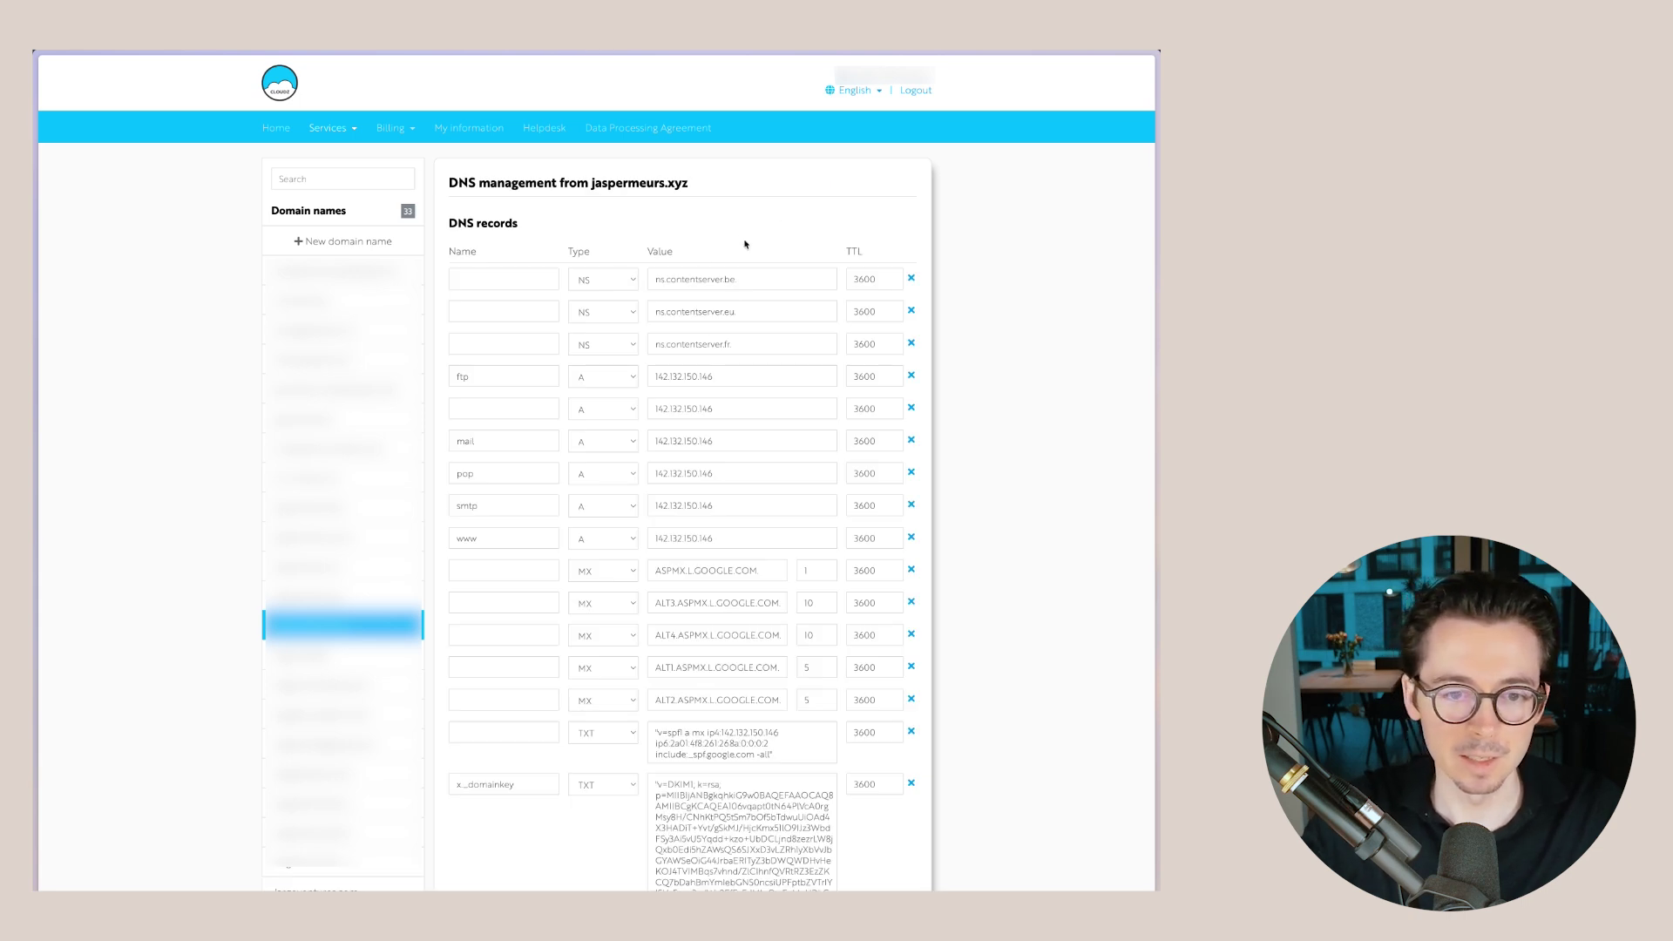
scroll(635, 549, down, 5)
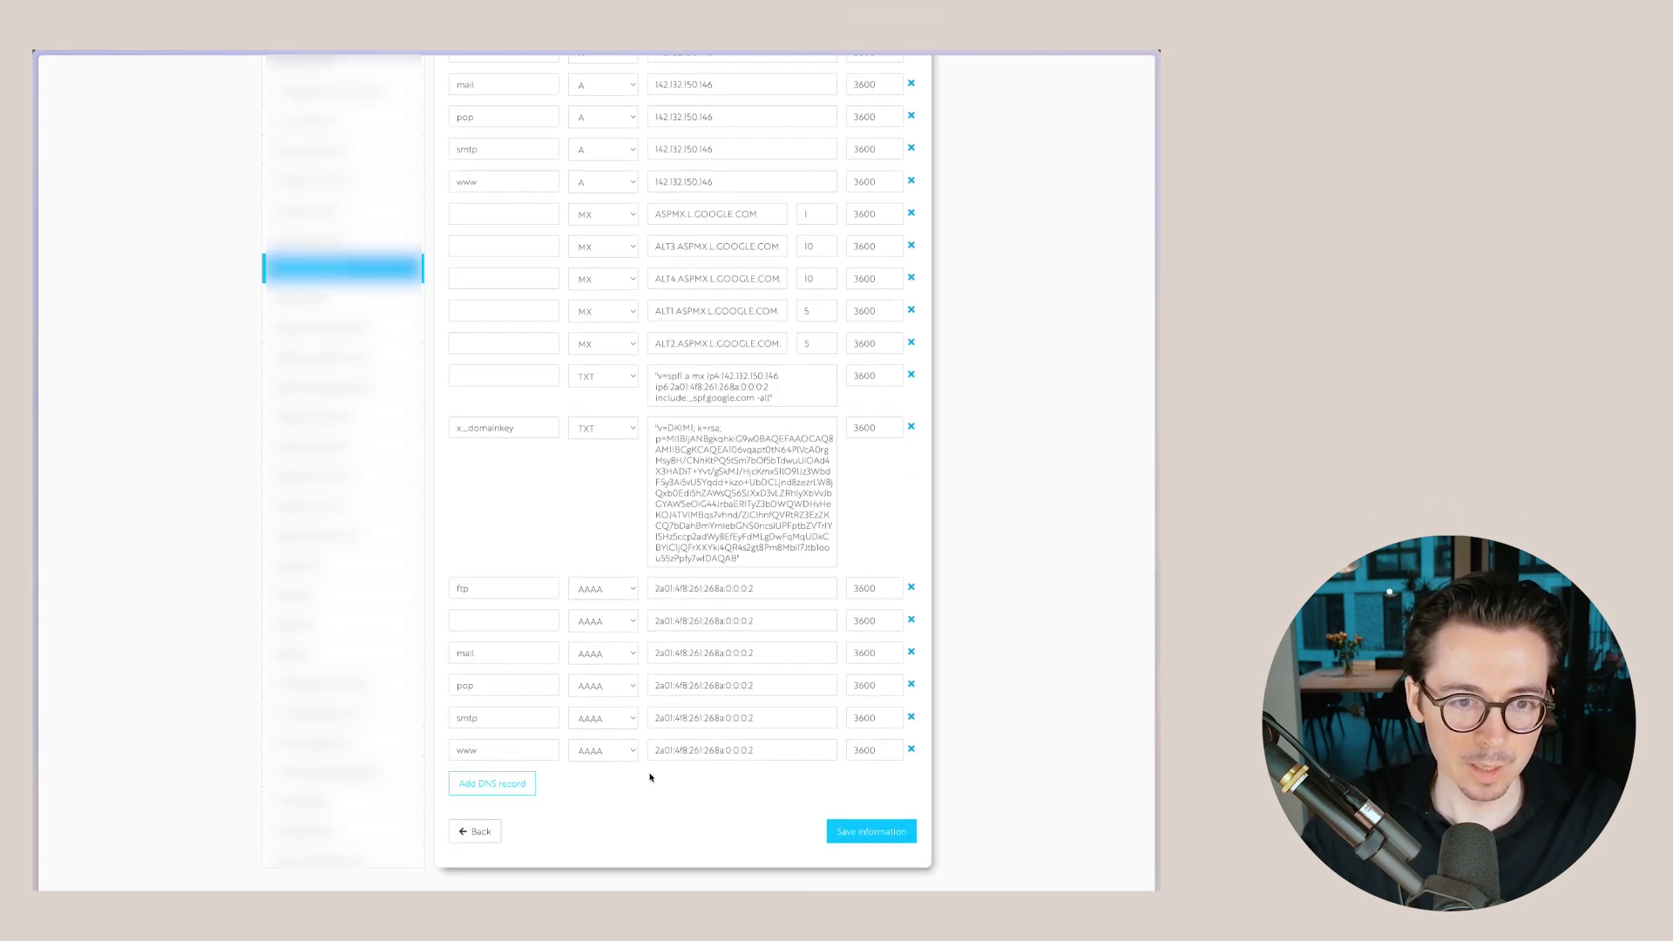
click(498, 785)
scroll(586, 806, down, 5)
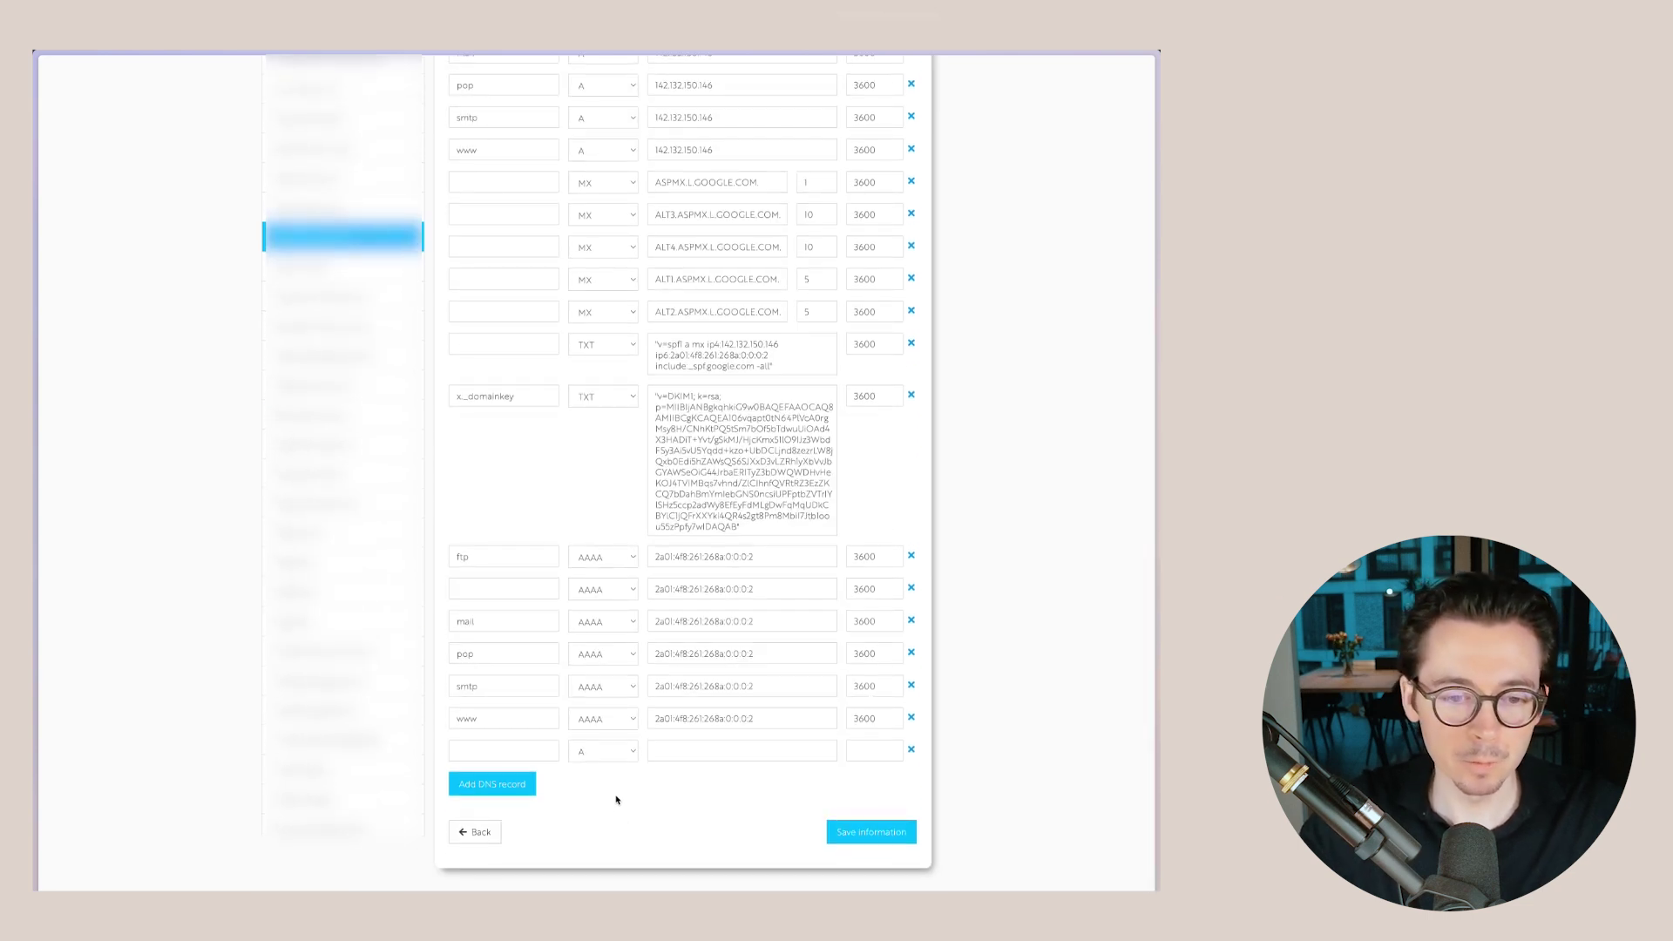
click(608, 753)
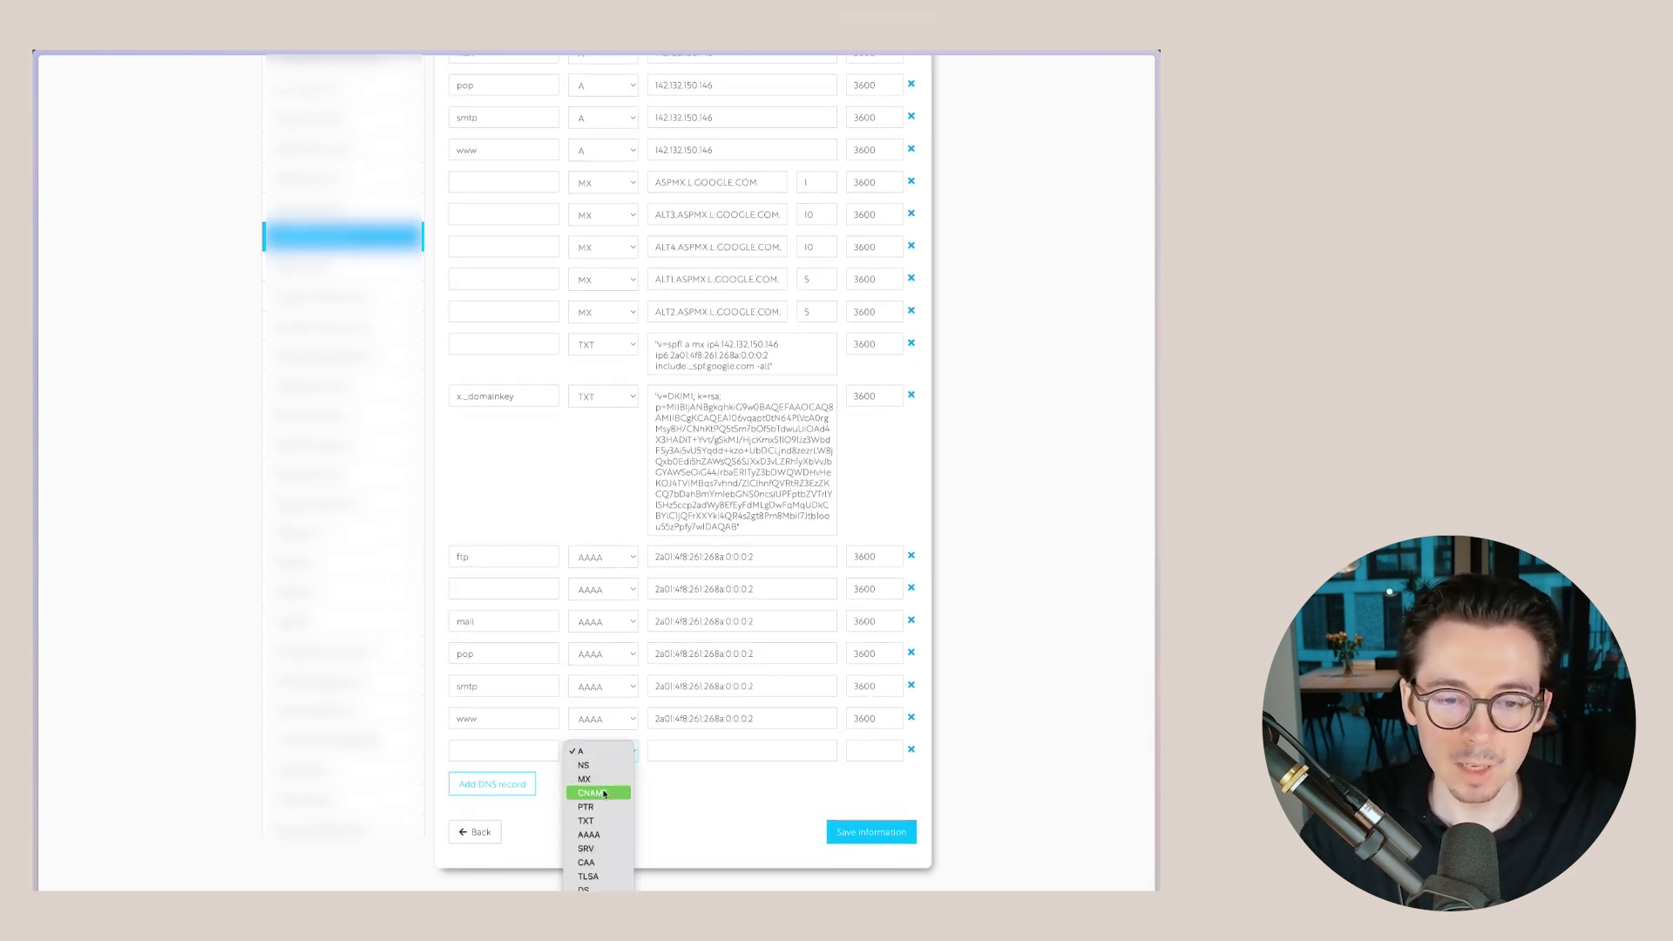
click(604, 793)
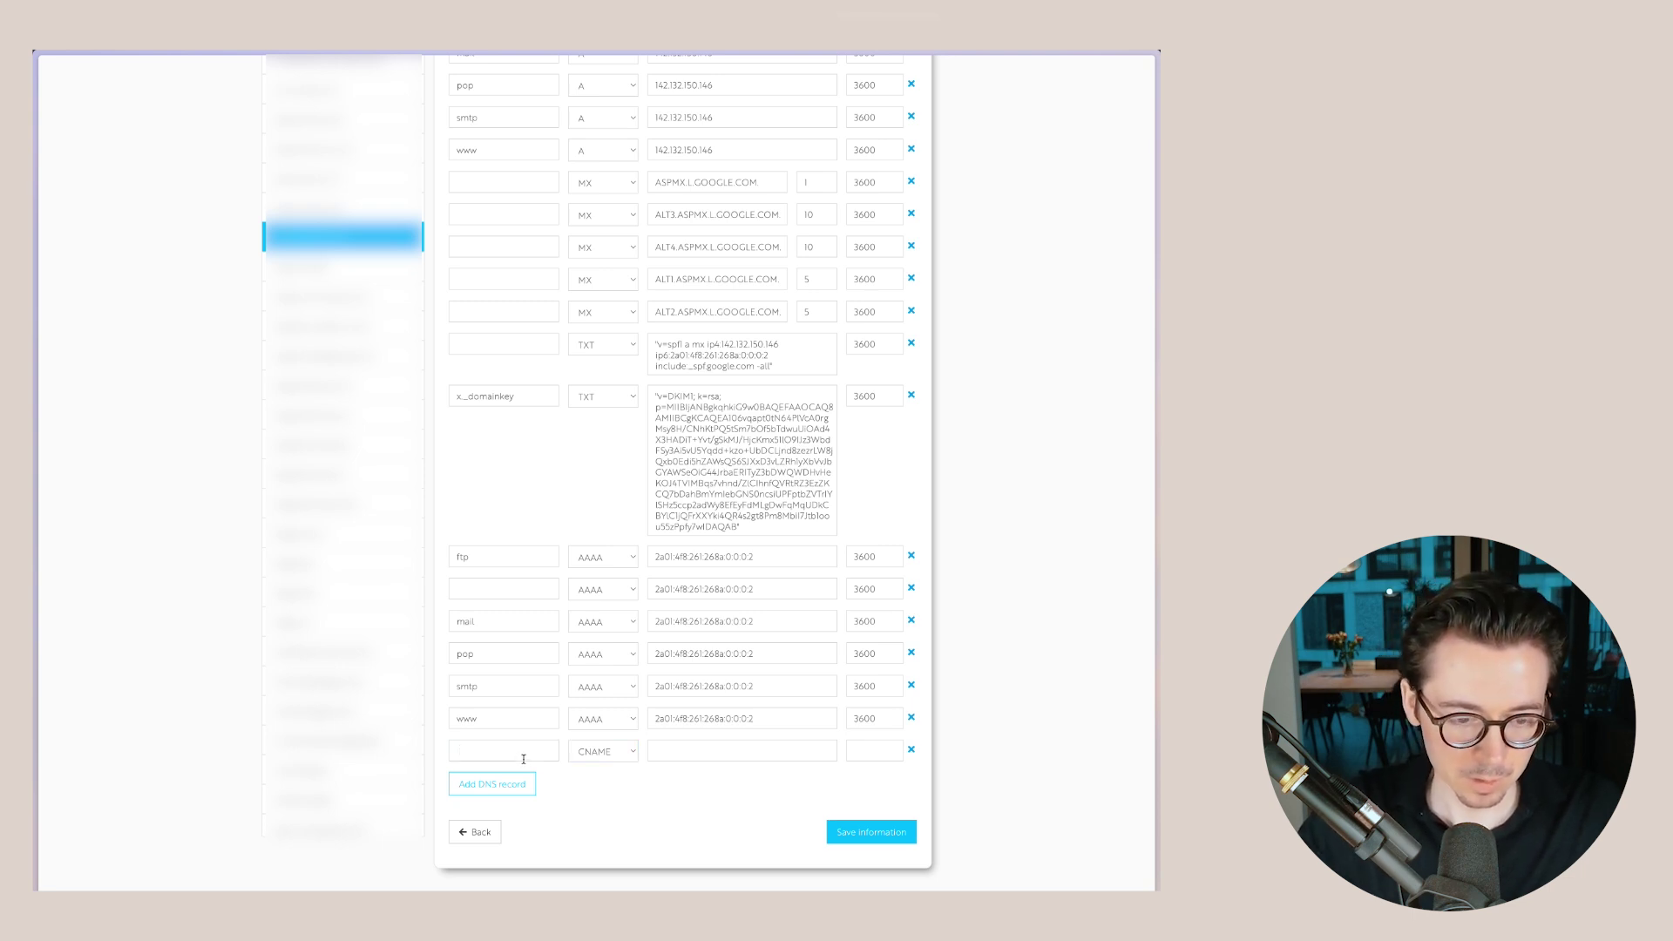
key(ctrl+v)
click(561, 790)
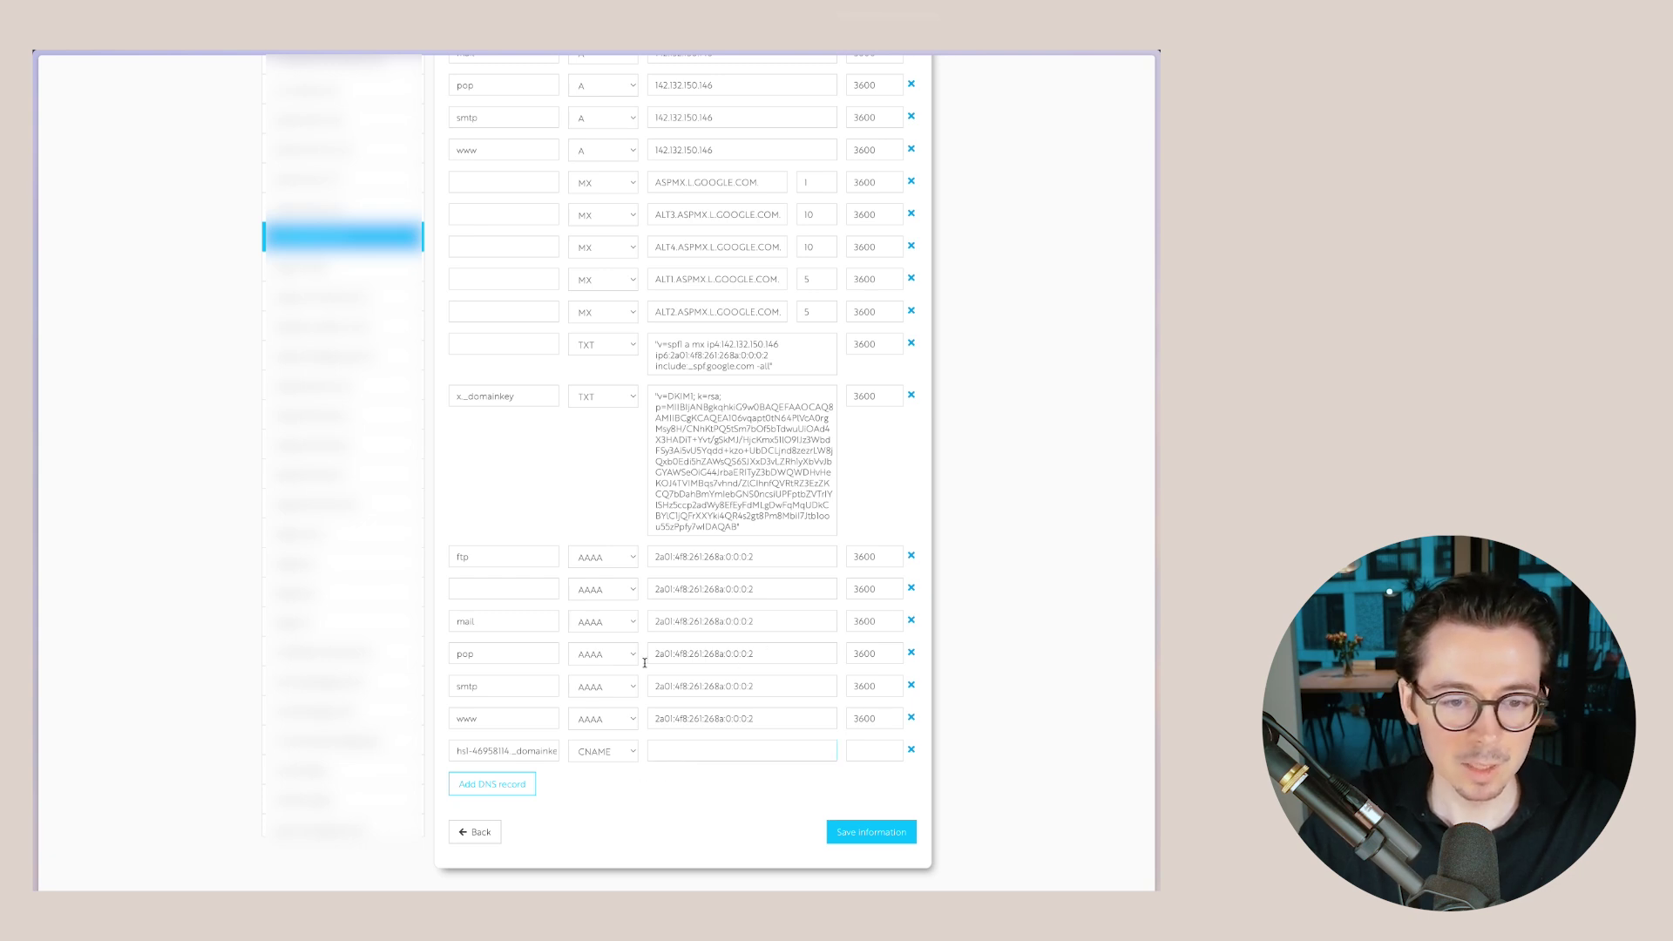
- Copy the first DKIM record's required value from HubSpot and paste it as the CNAME value
mouse_move(37, 253)
click(102, 178)
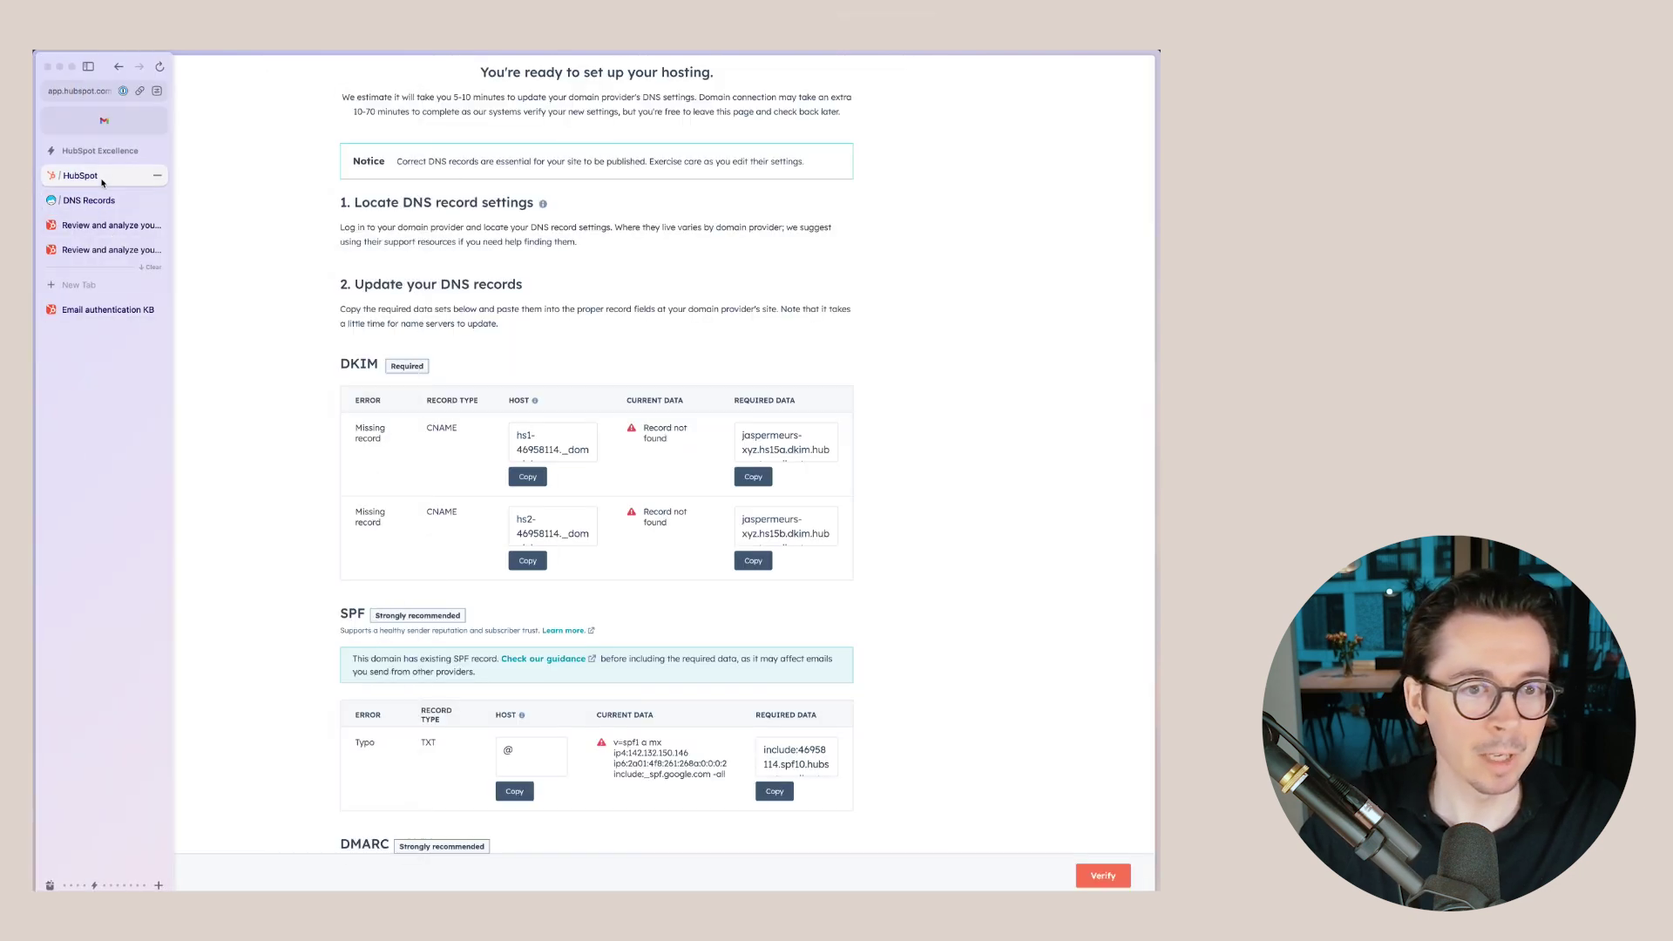
click(753, 476)
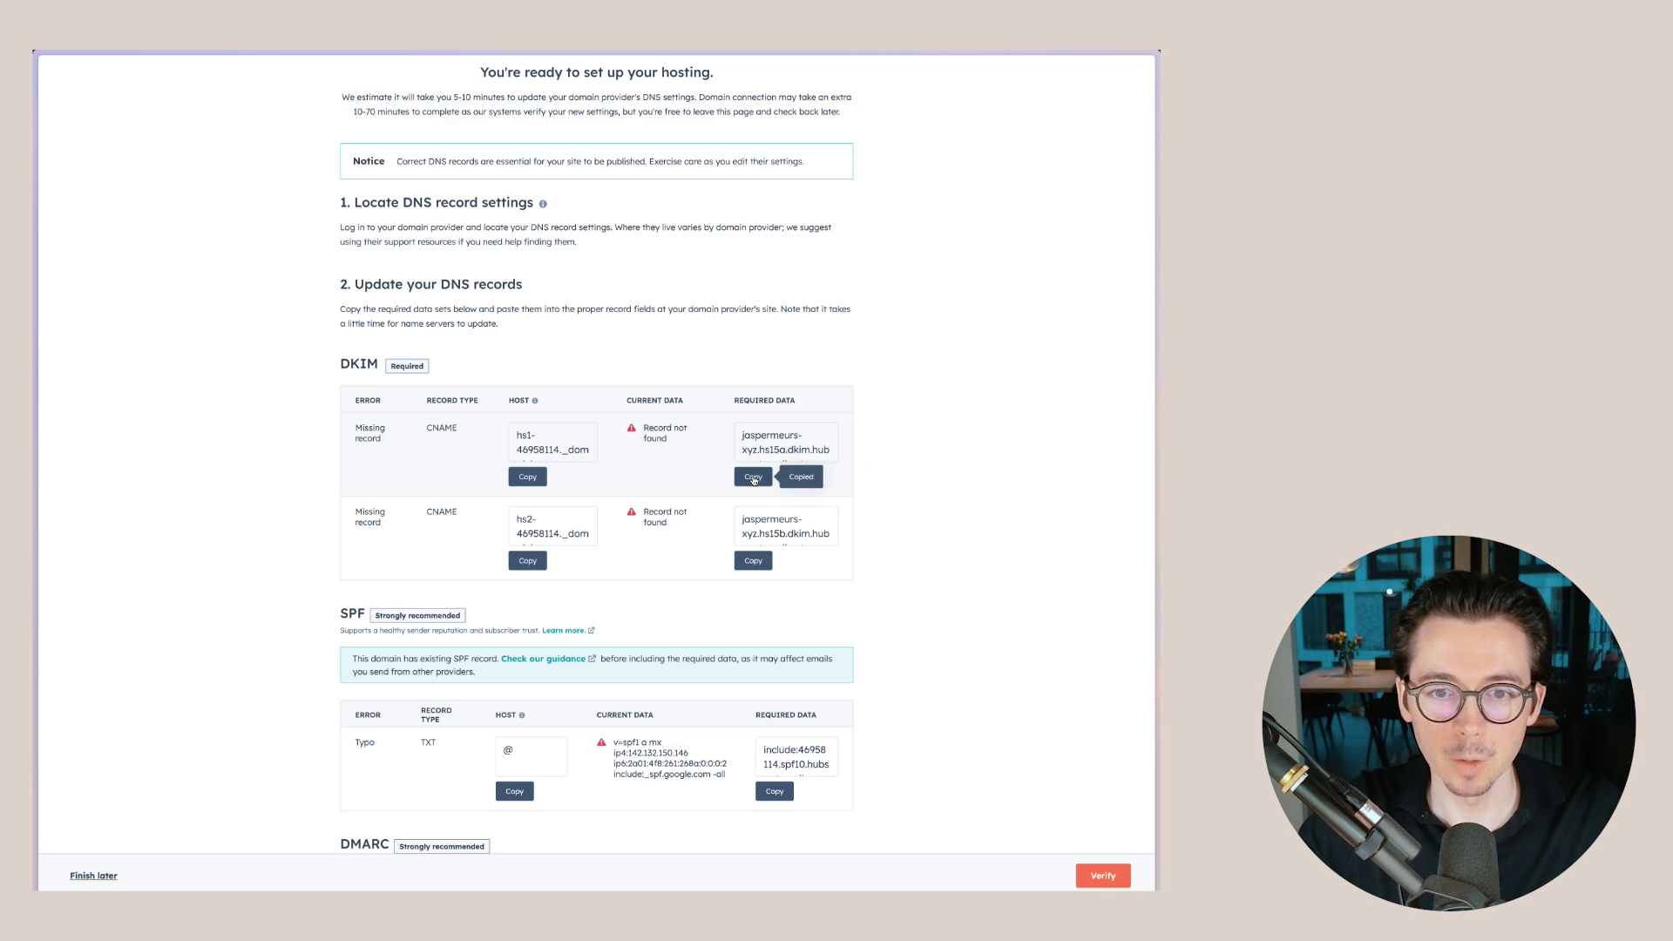
mouse_move(110, 576)
click(88, 200)
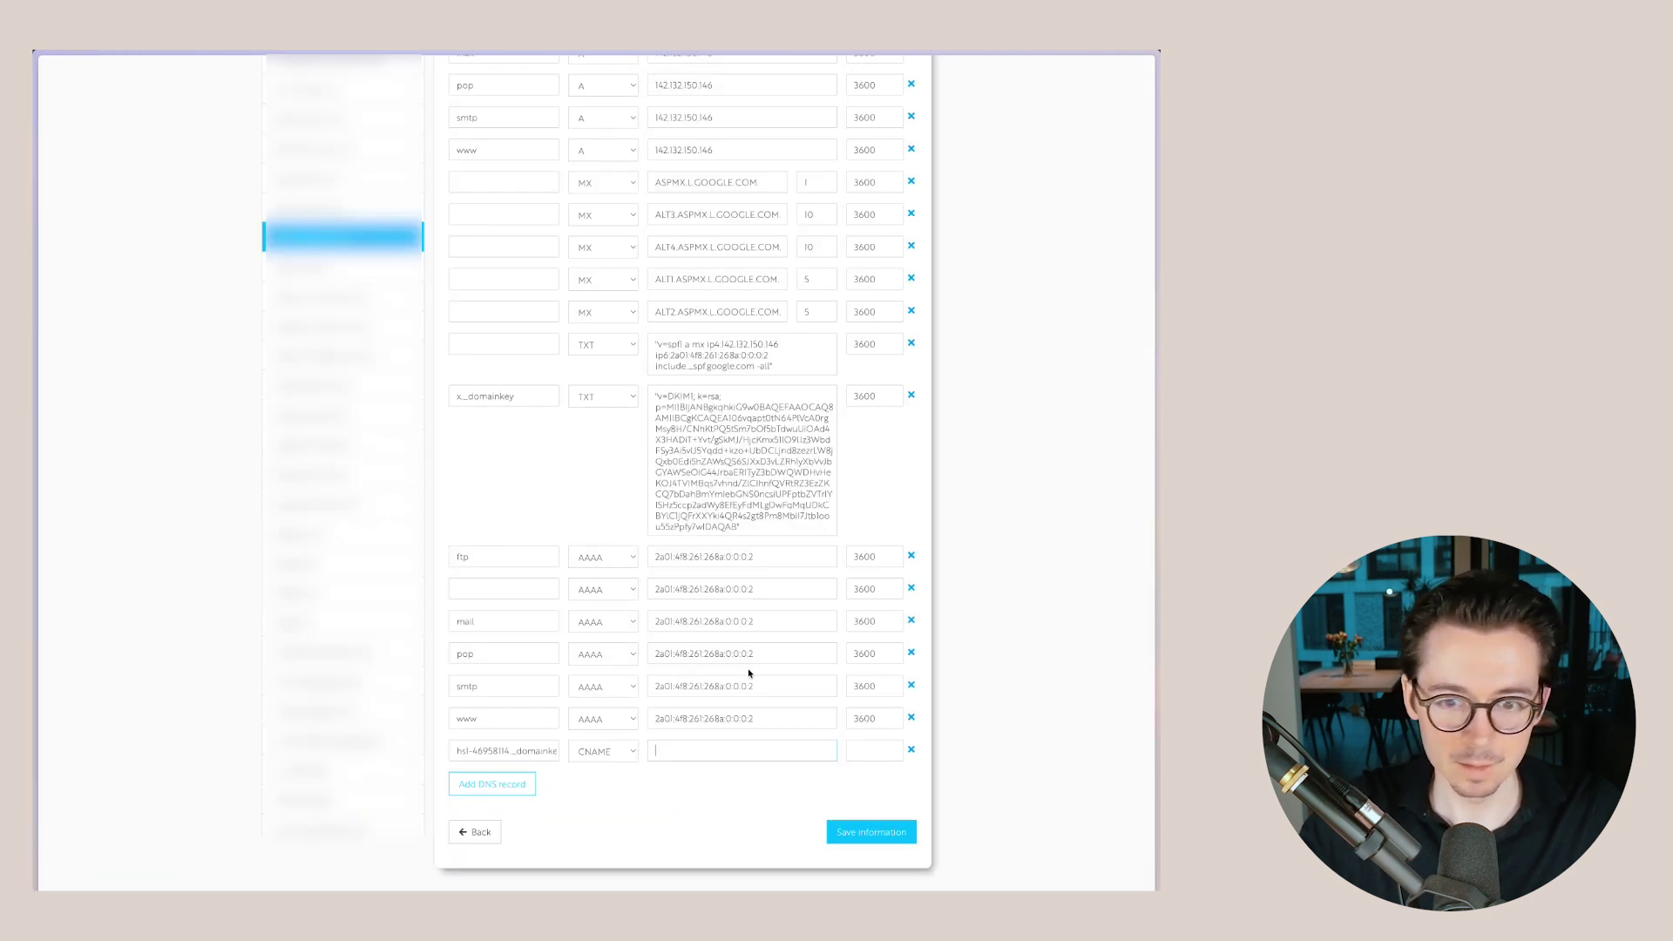
key(ctrl+v)
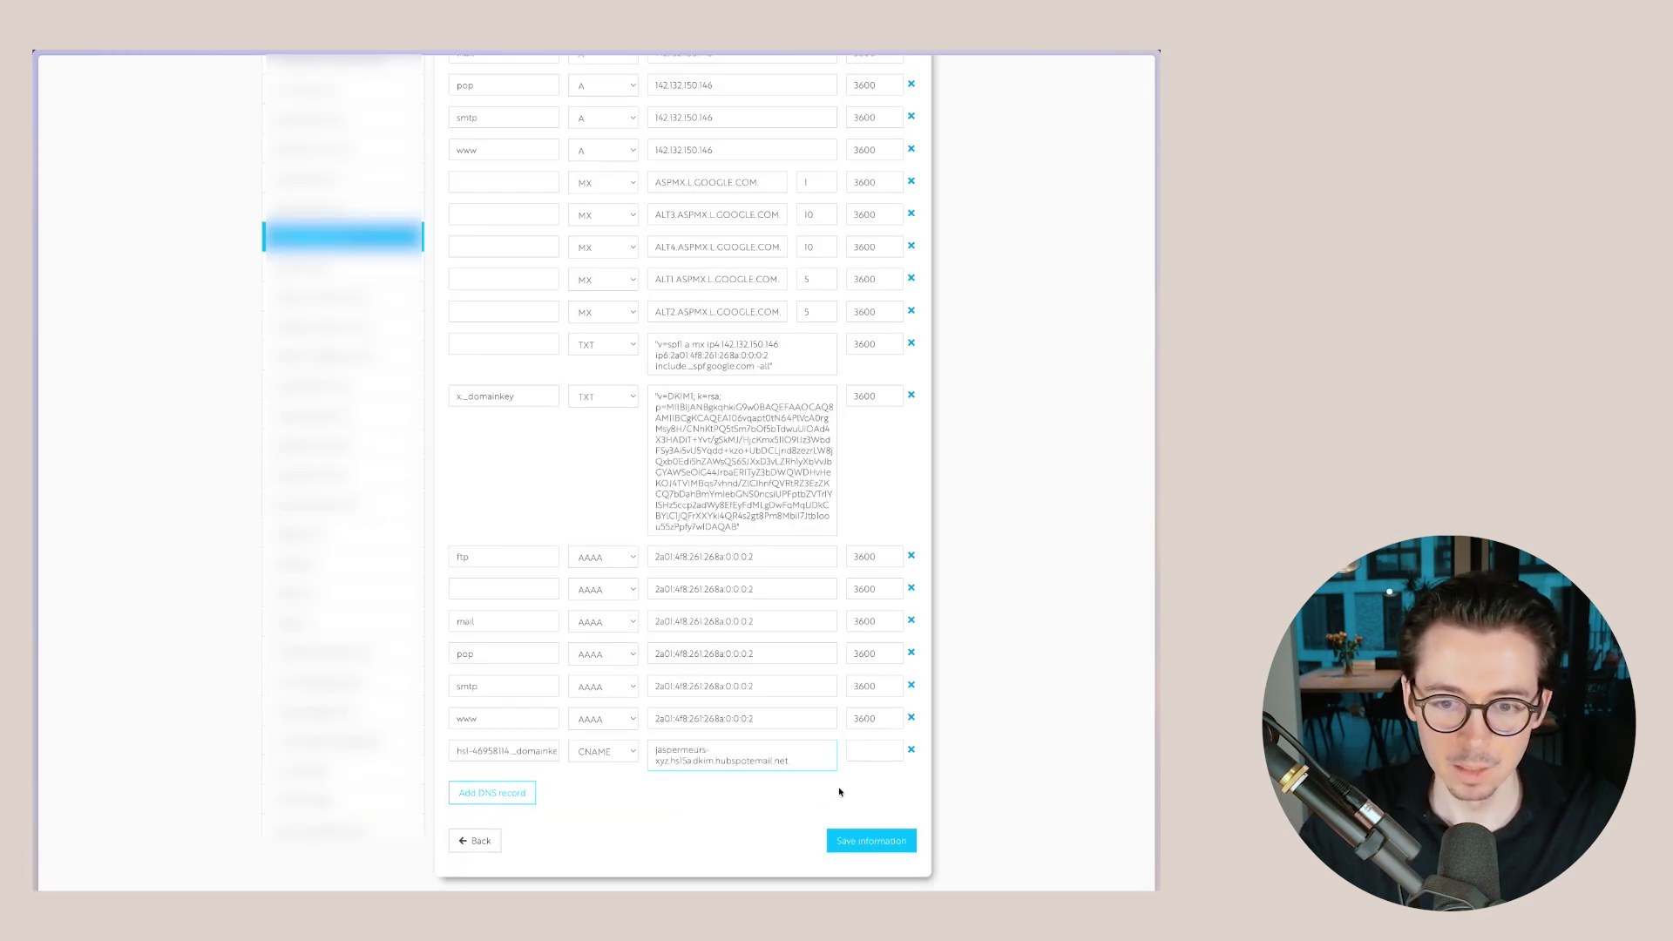
scroll(871, 522, up, 4)
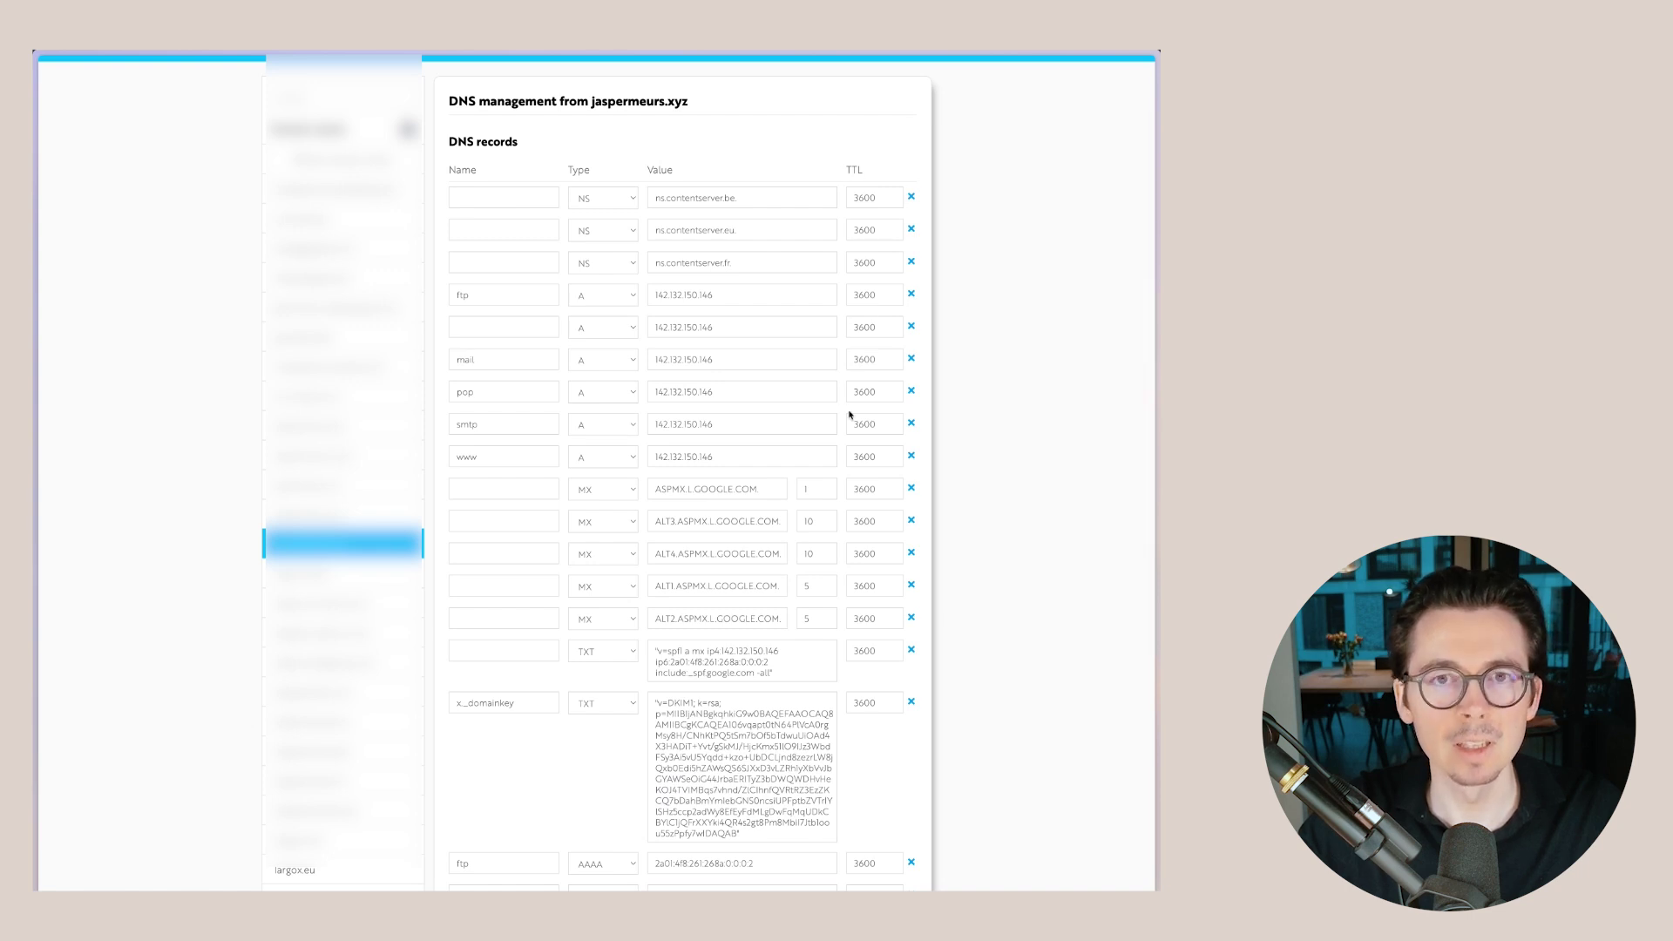
- Give the first CNAME record a TTL of 3600 and add a second CNAME record row
scroll(849, 415, down, 4)
click(869, 743)
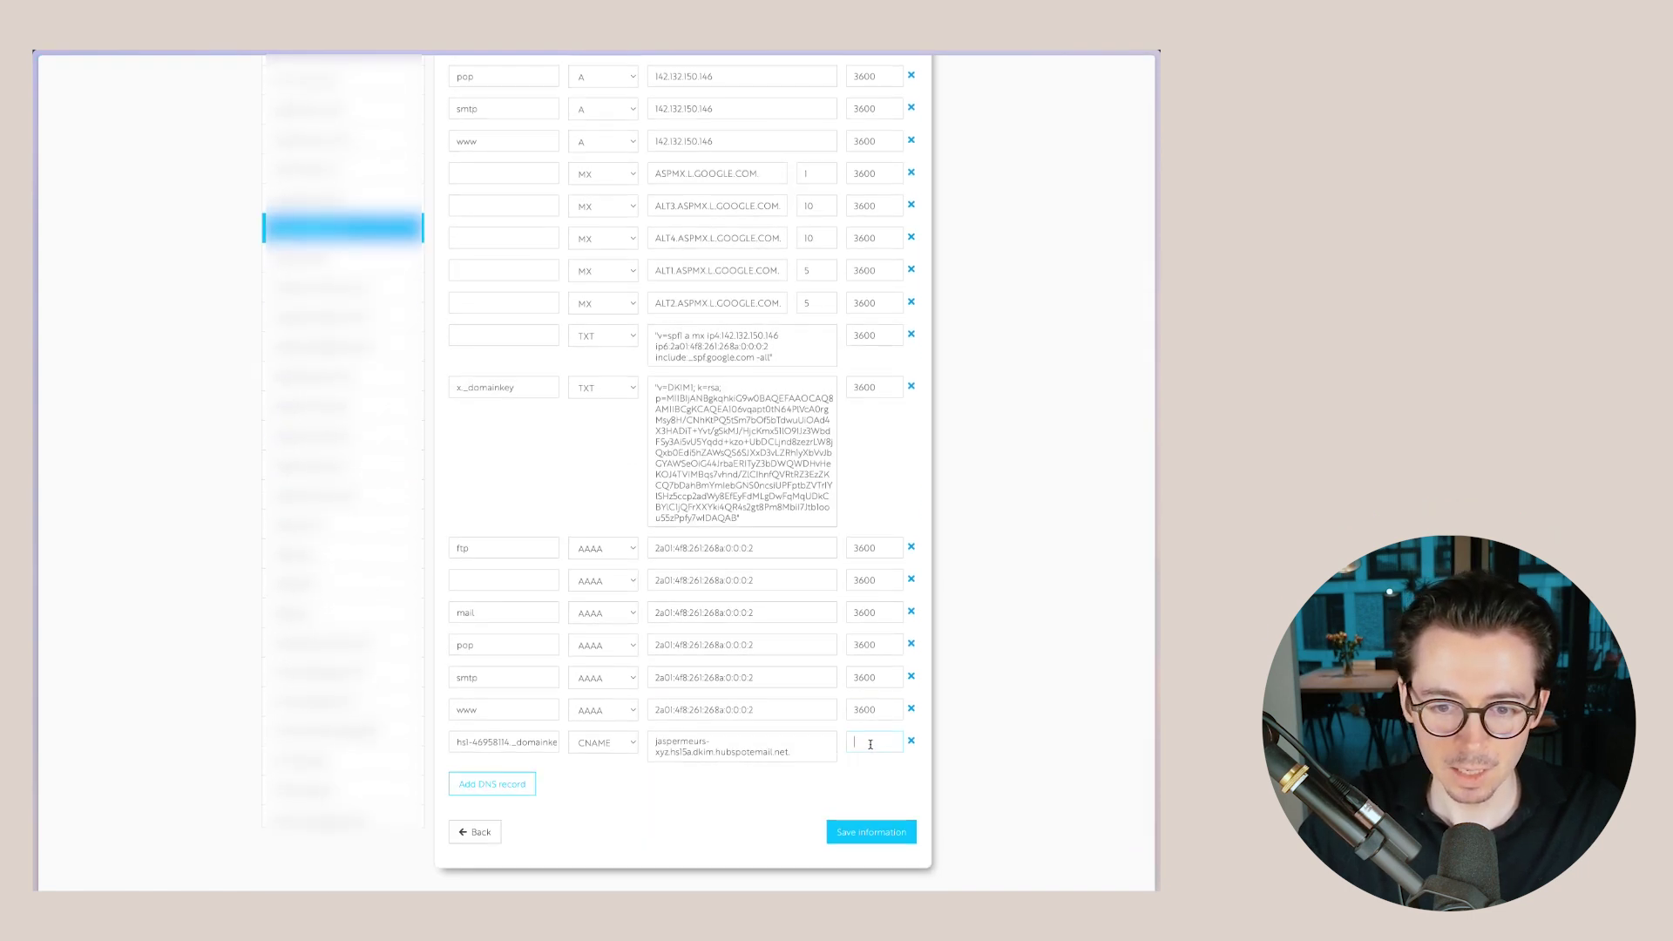
text(360)
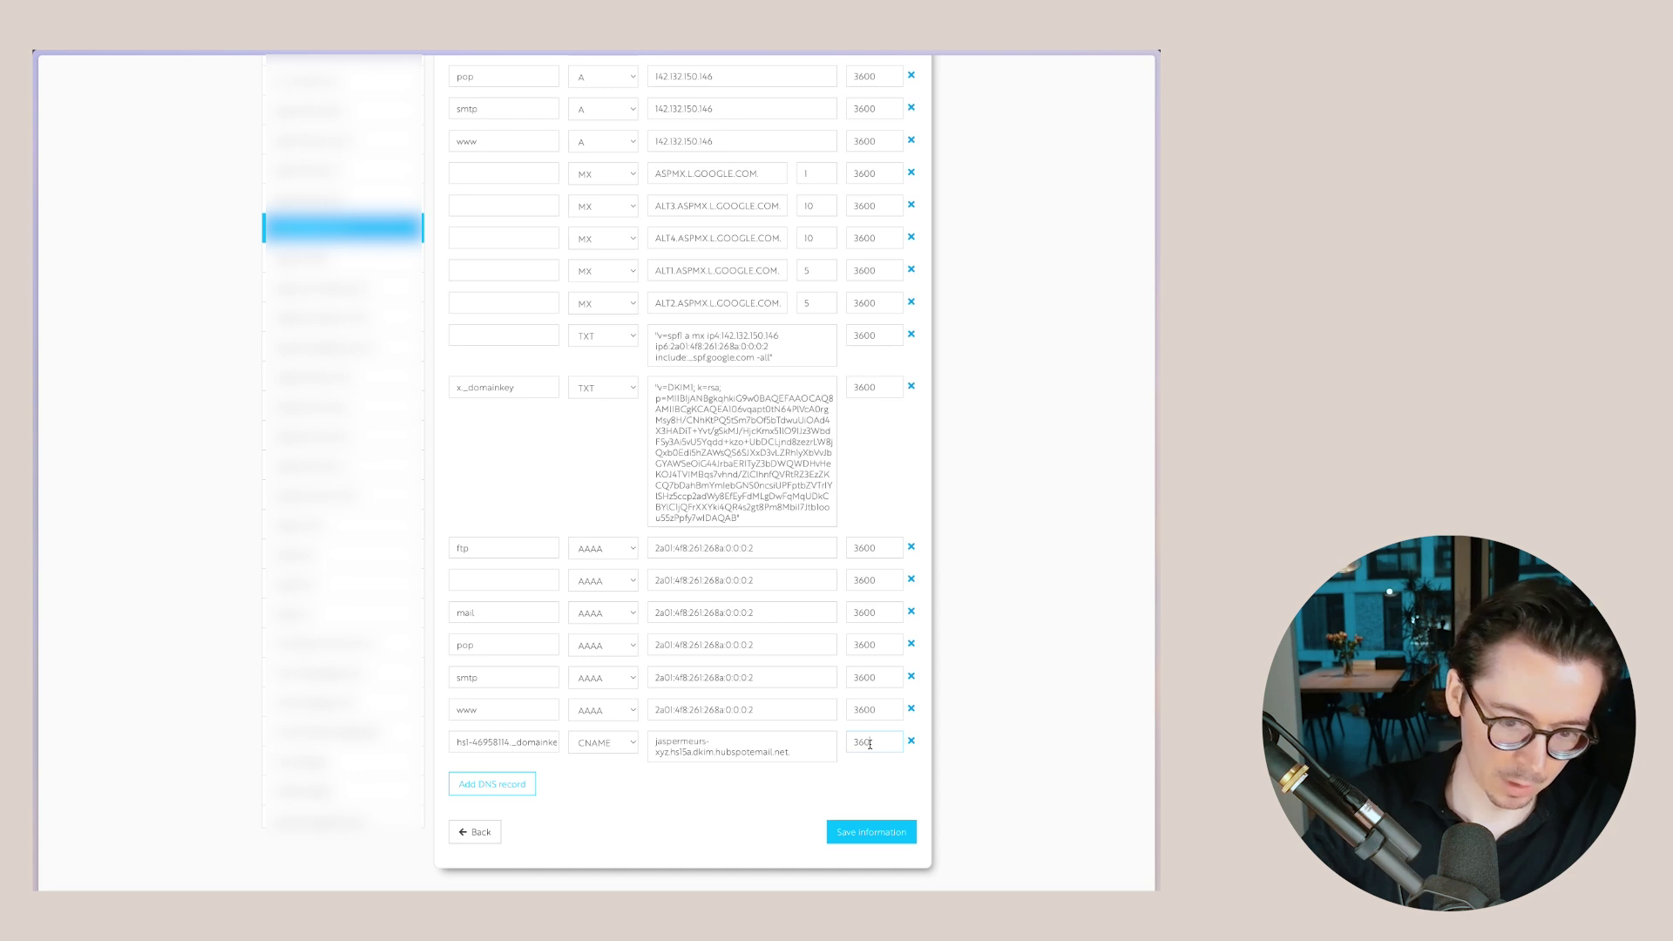
text(0)
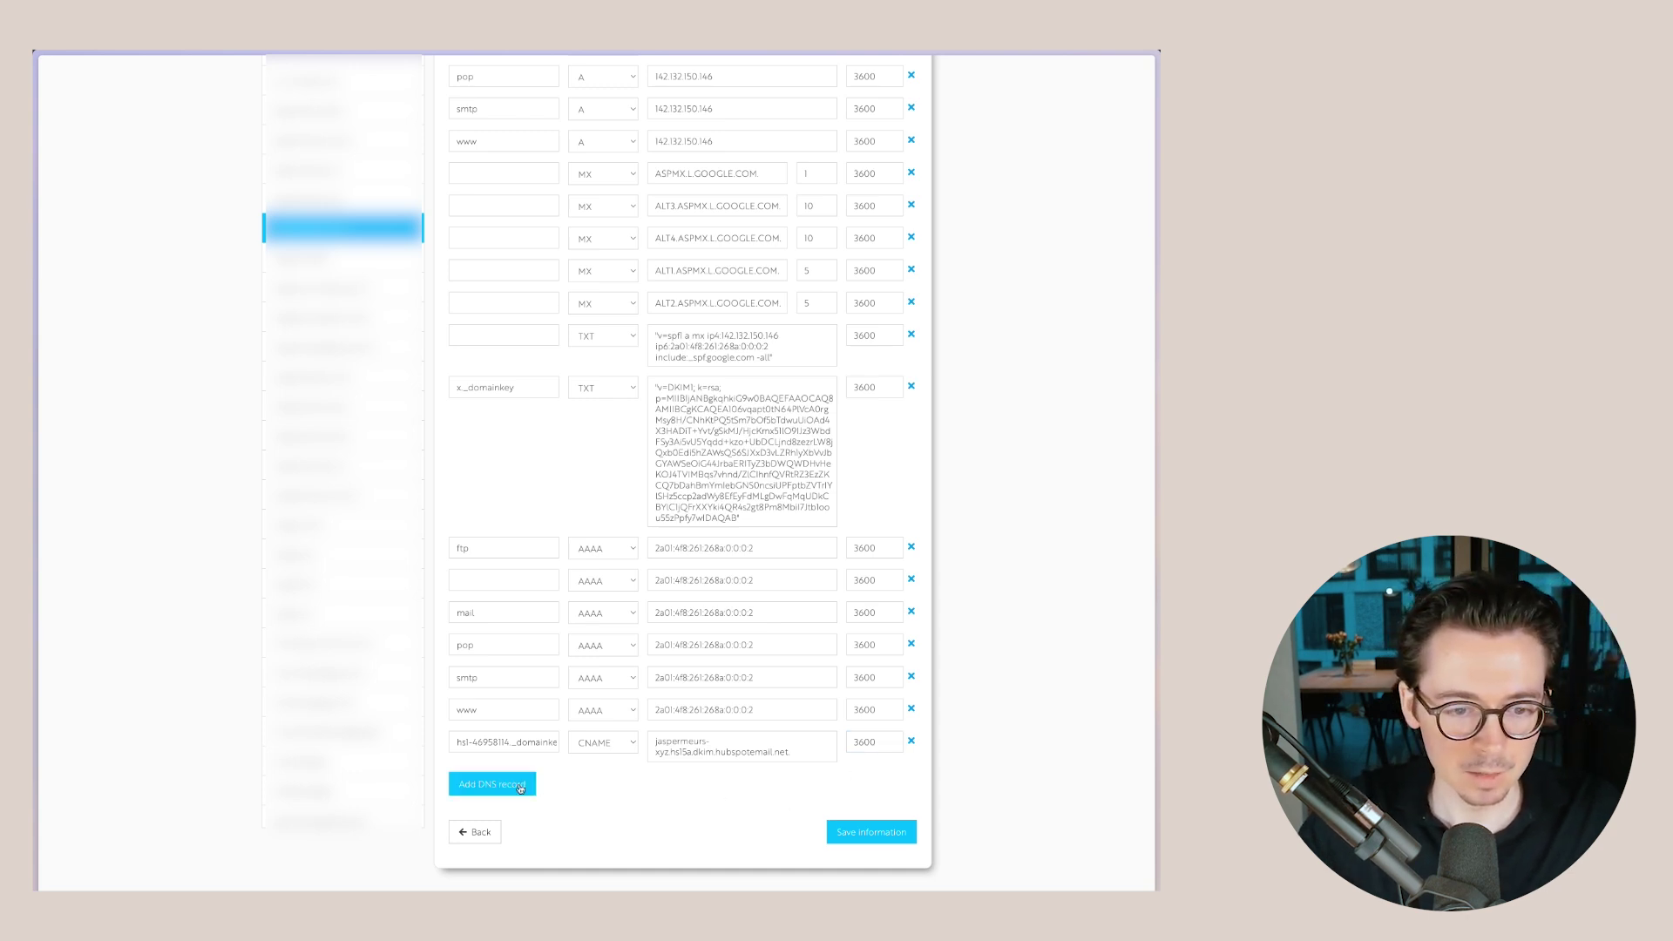
click(505, 784)
scroll(557, 767, down, 1)
click(591, 747)
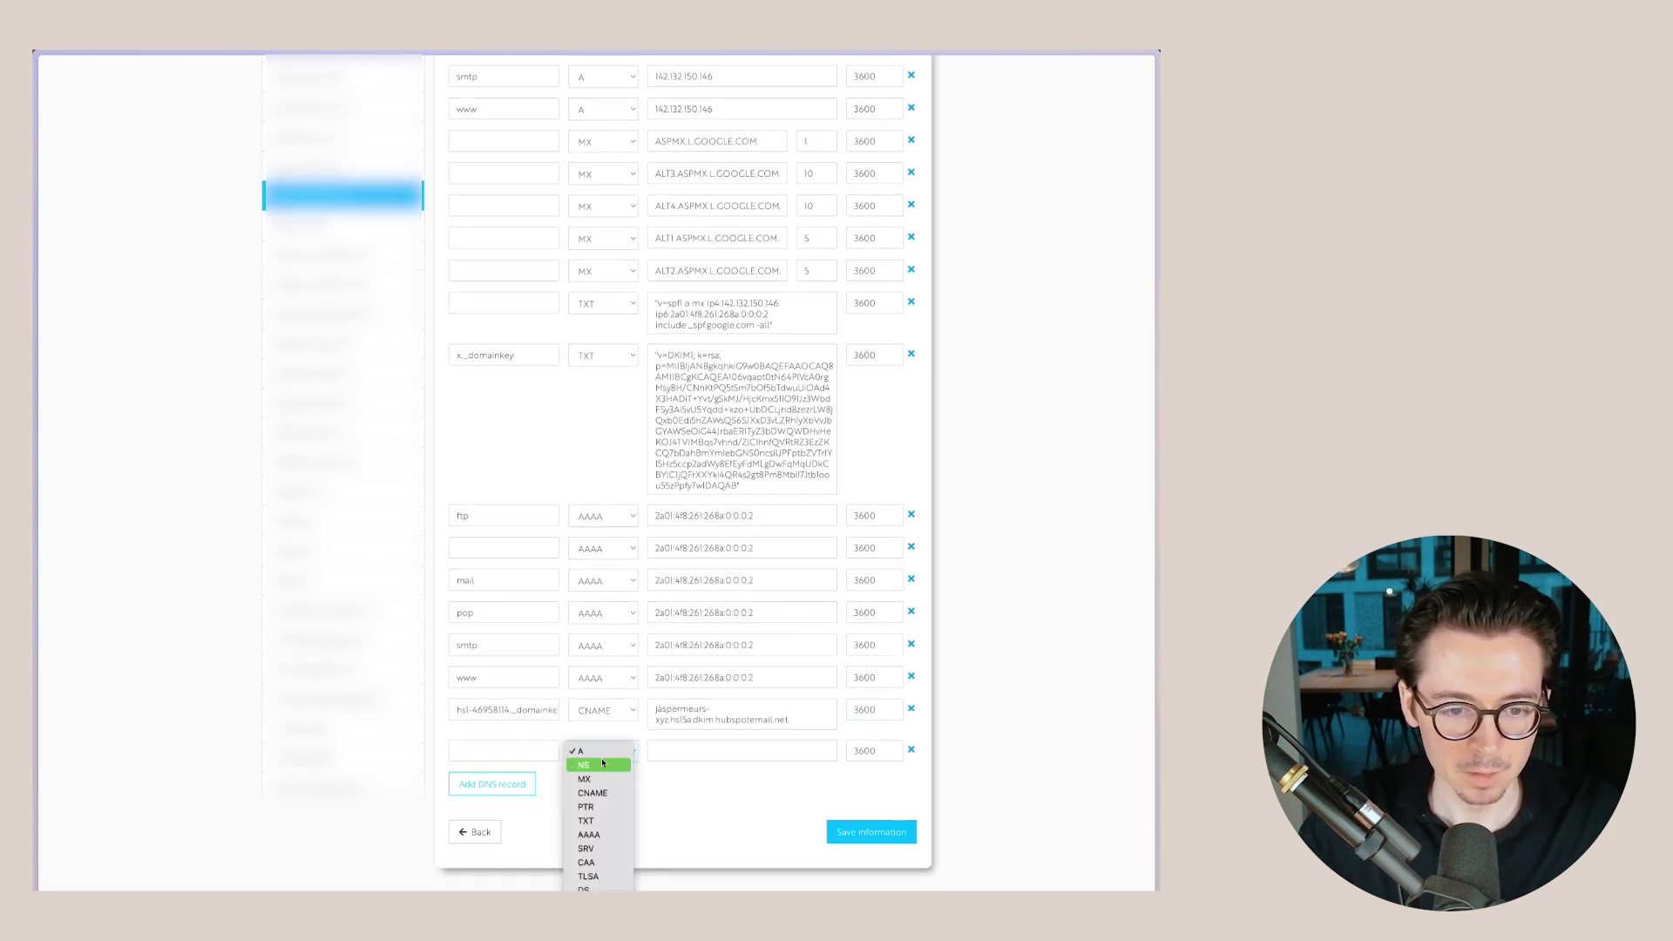
click(597, 793)
- Copy HubSpot's second DKIM target (hs15b) and paste it into the hs2 CNAME record
mouse_move(35, 365)
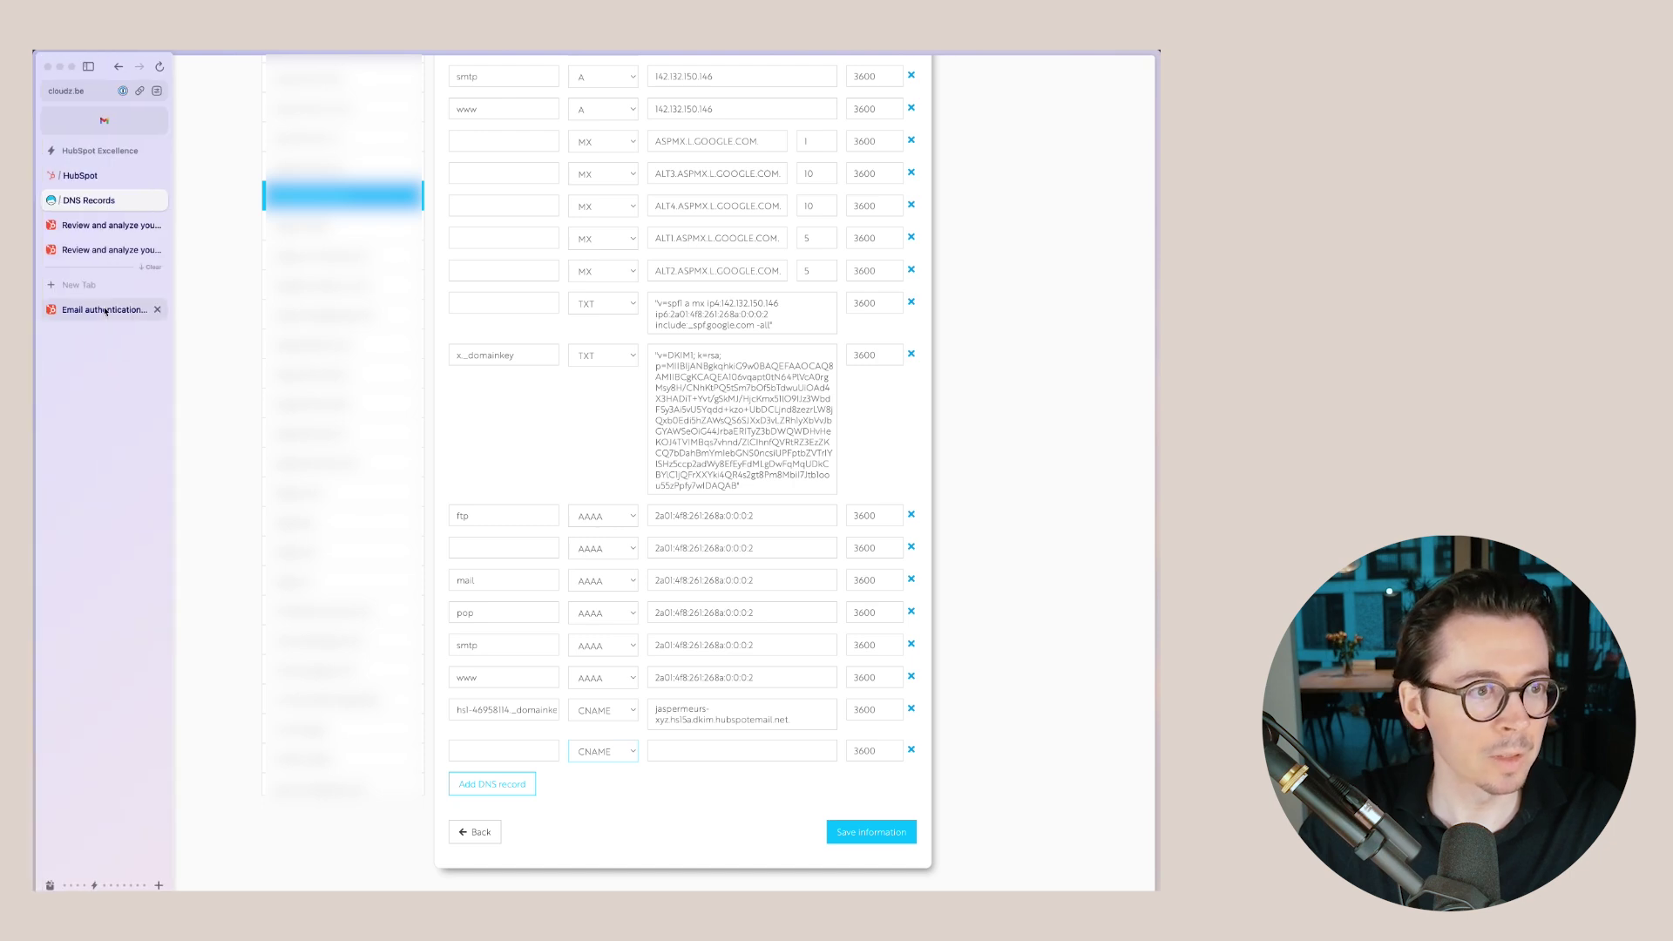
click(95, 176)
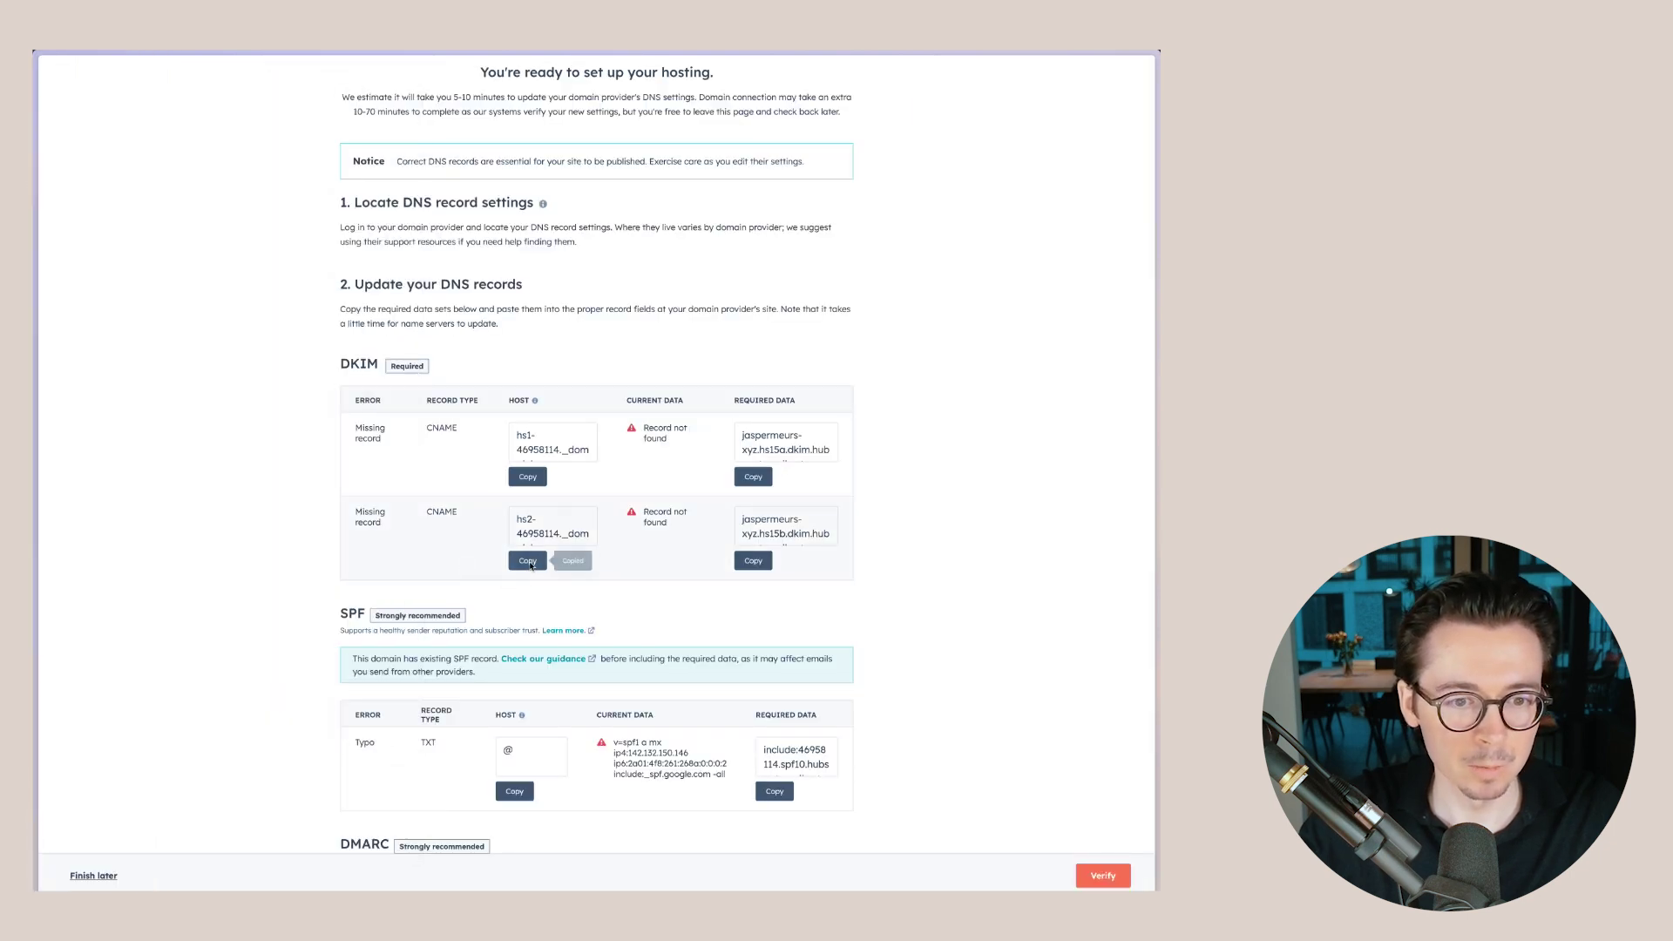
mouse_move(35, 349)
click(122, 203)
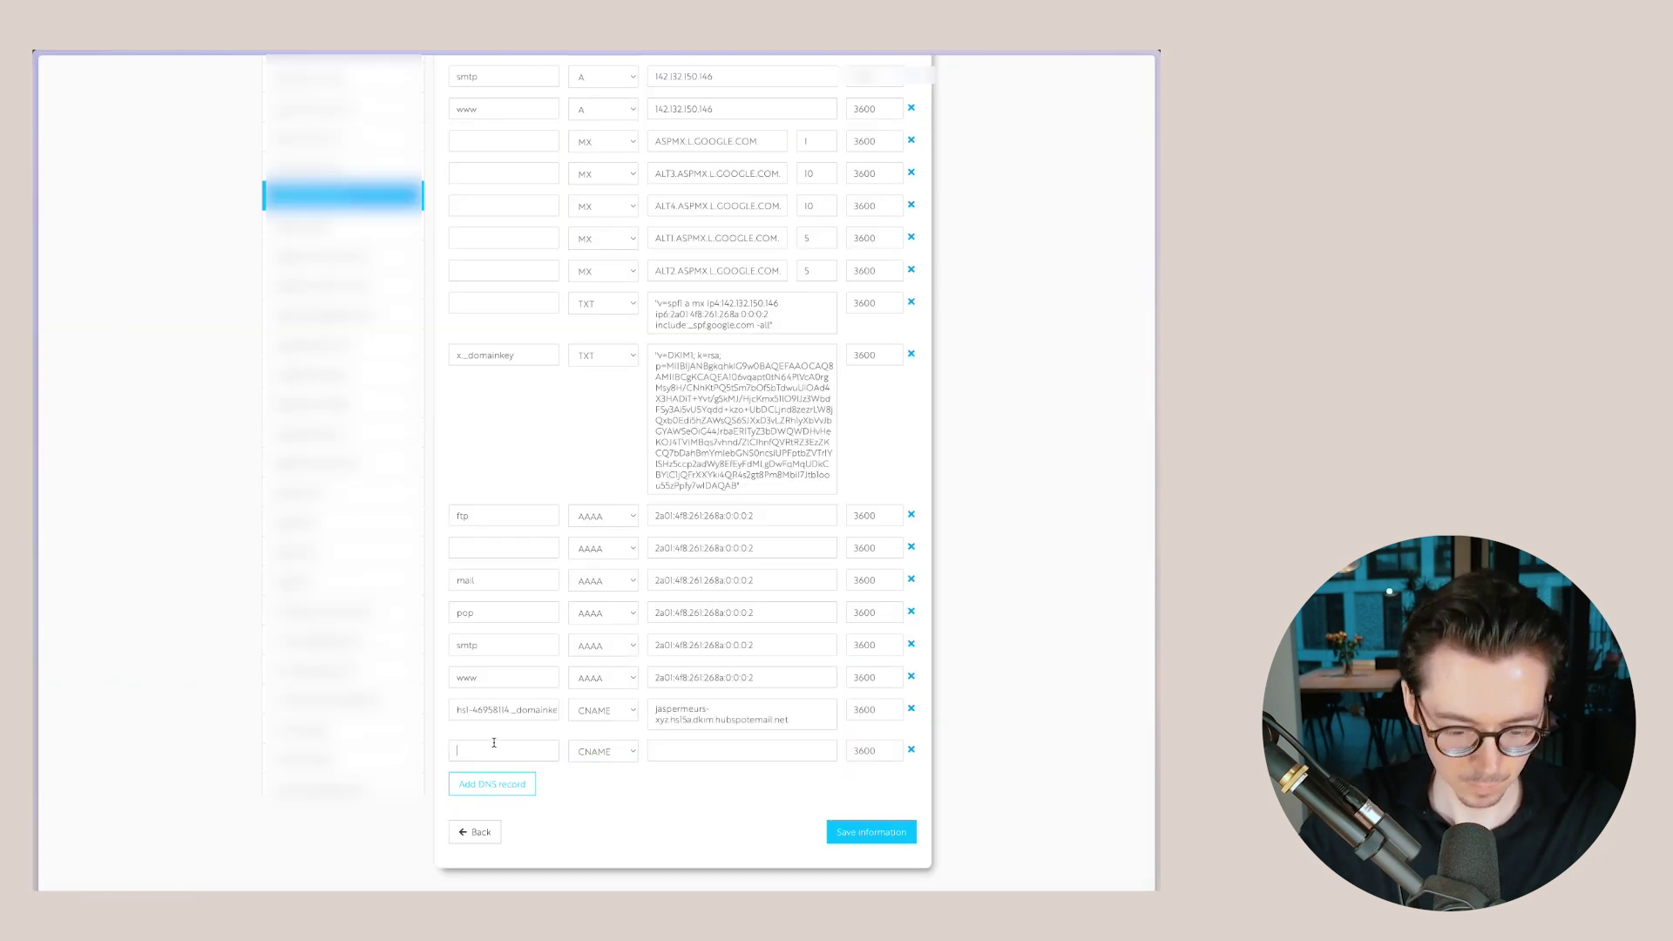
mouse_move(113, 227)
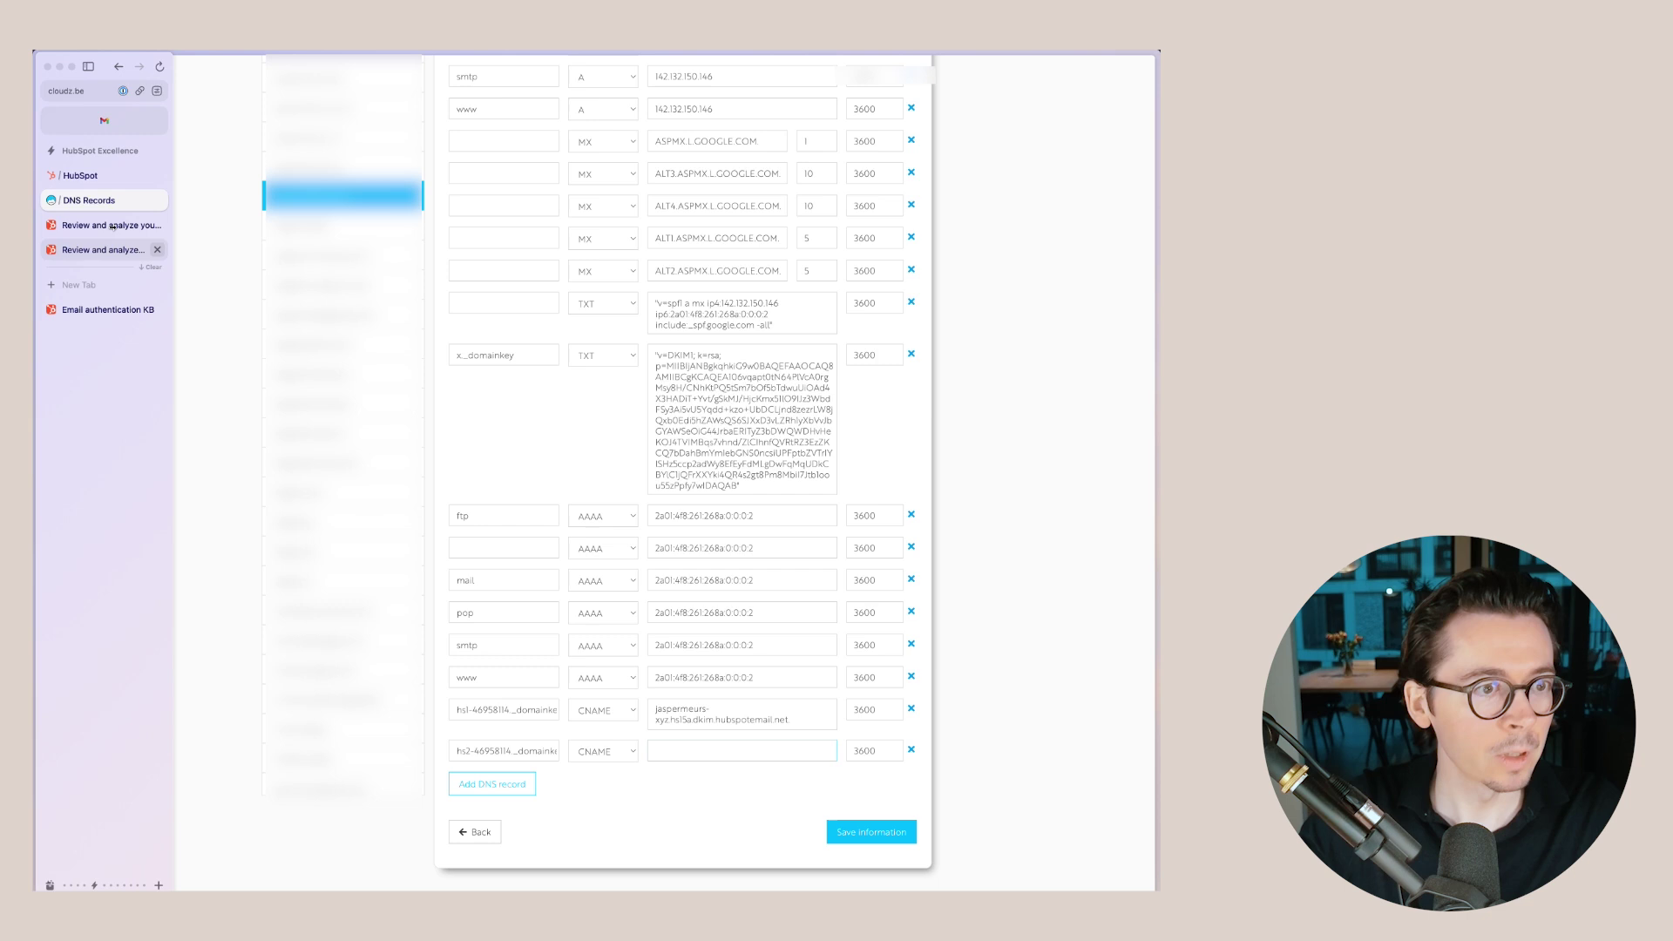
click(83, 176)
click(753, 560)
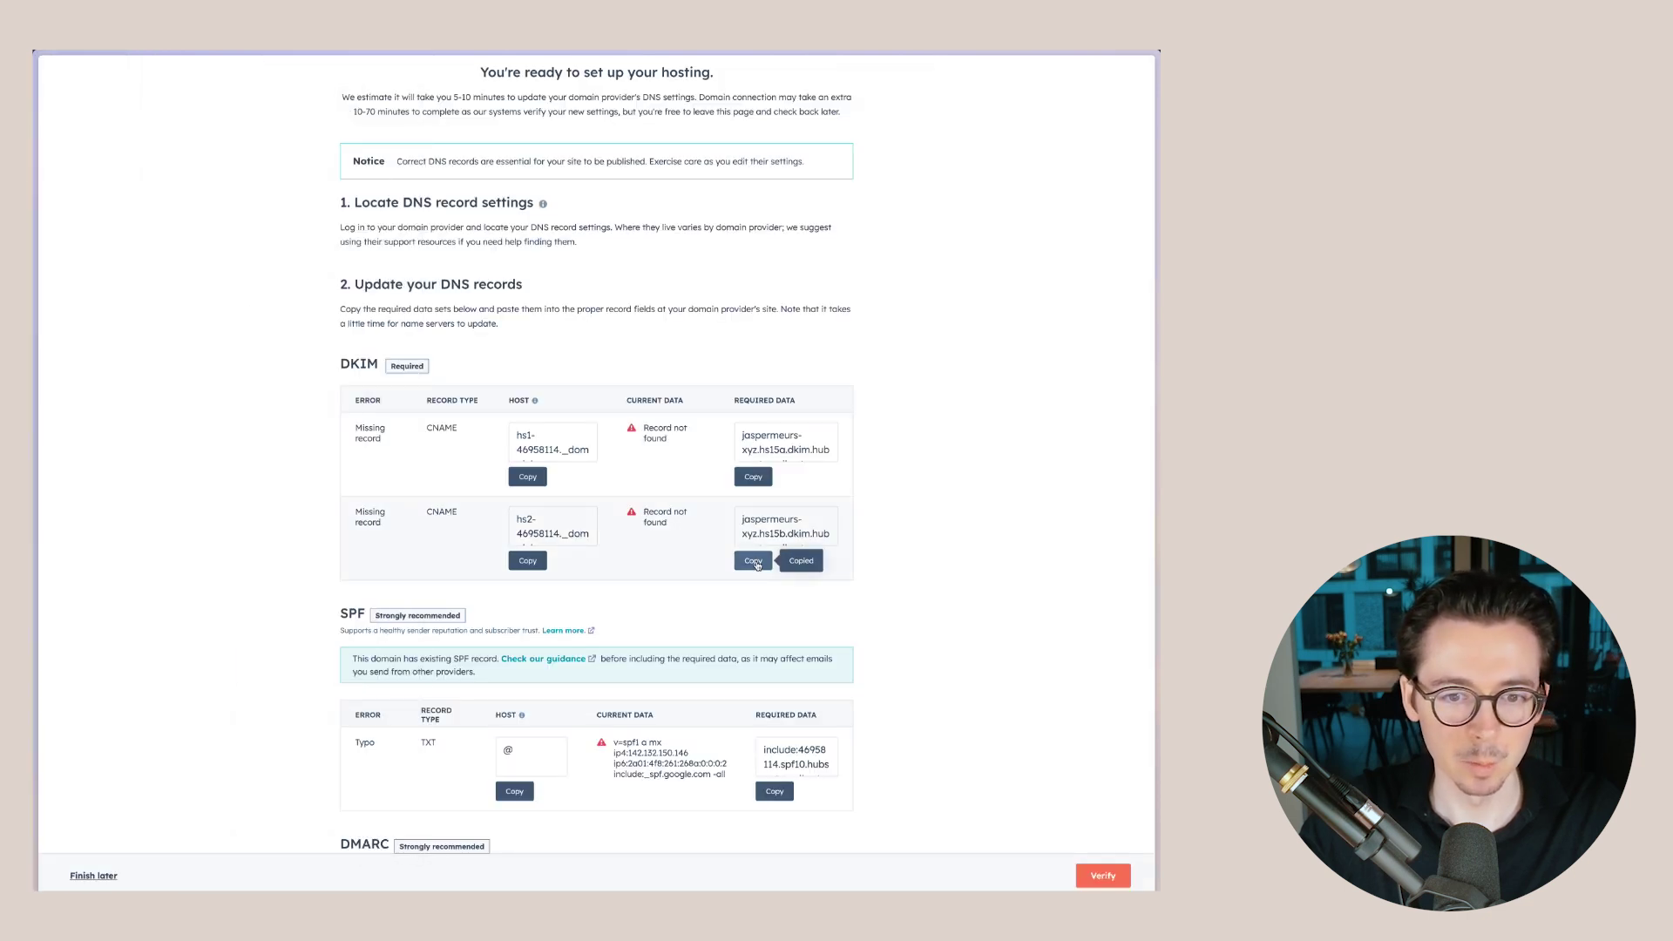
mouse_move(34, 348)
click(105, 224)
key(ctrl+v)
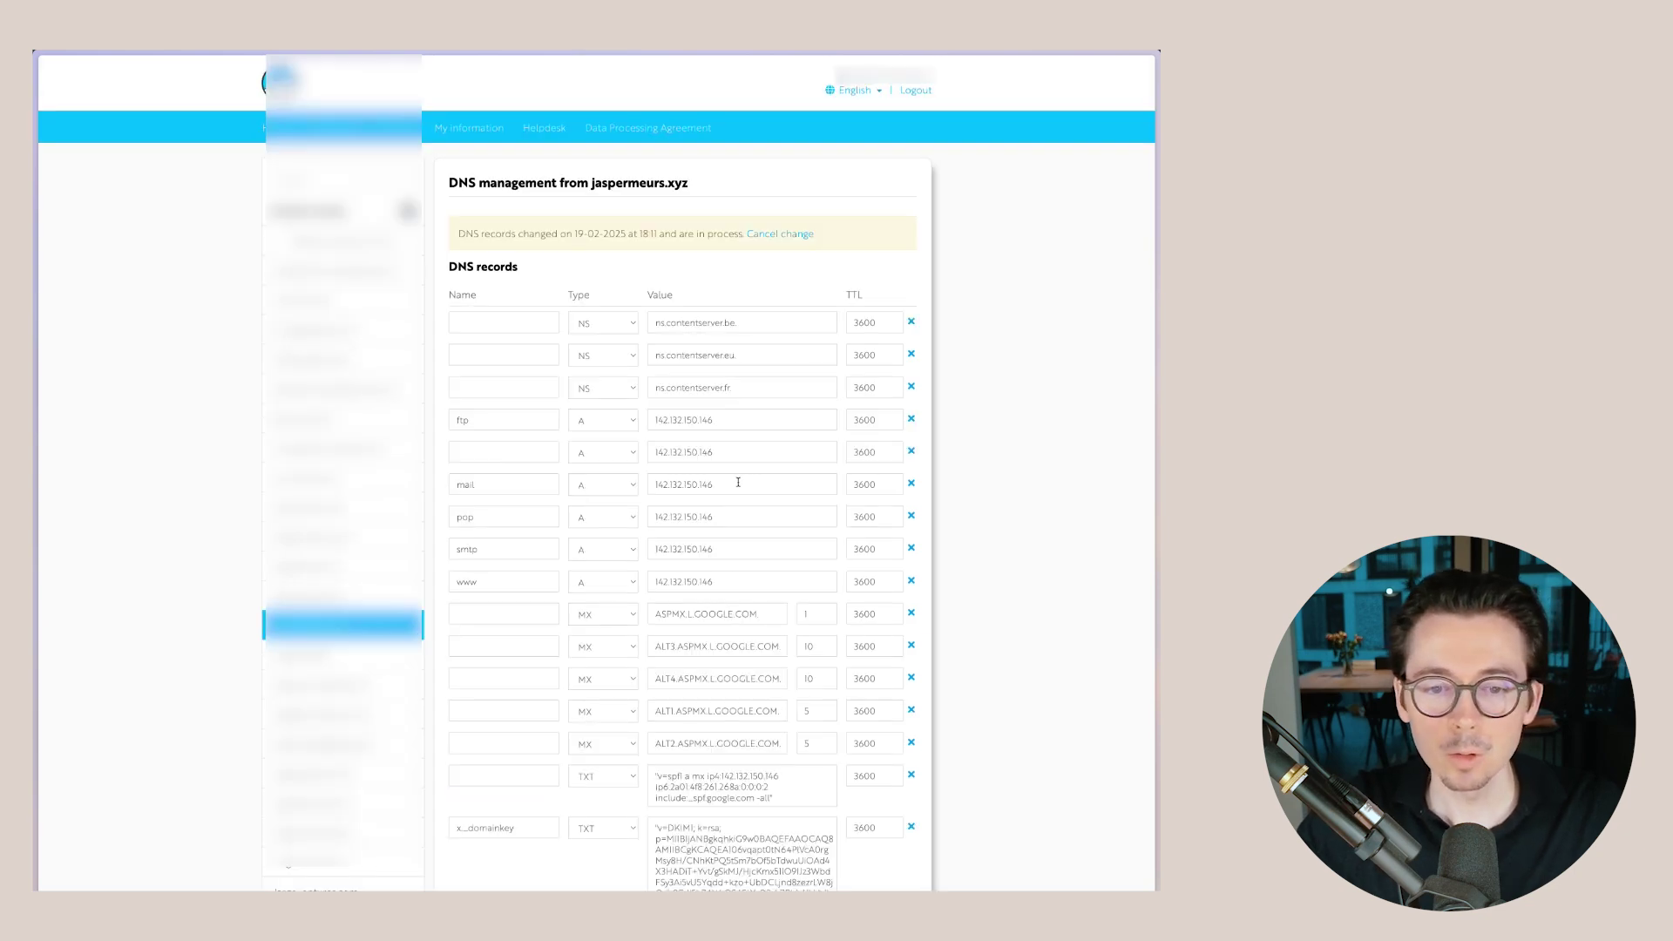
scroll(736, 482, down, 8)
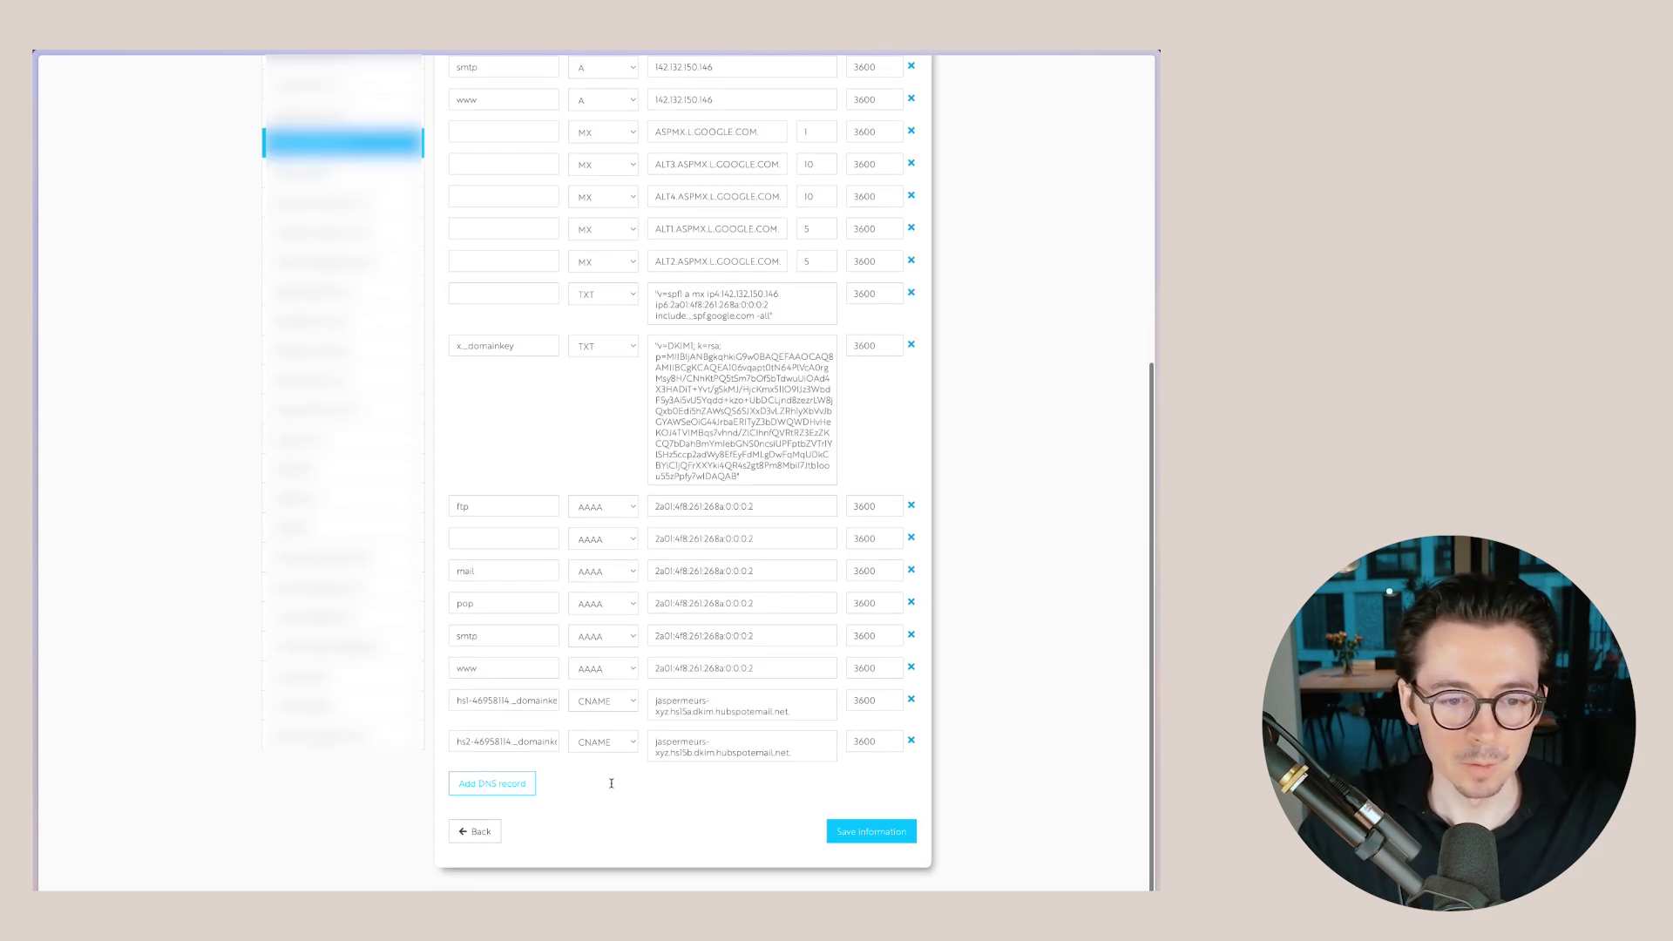
- Add one more empty DNS record row below the two DKIM CNAME entries
click(501, 795)
scroll(572, 816, down, 6)
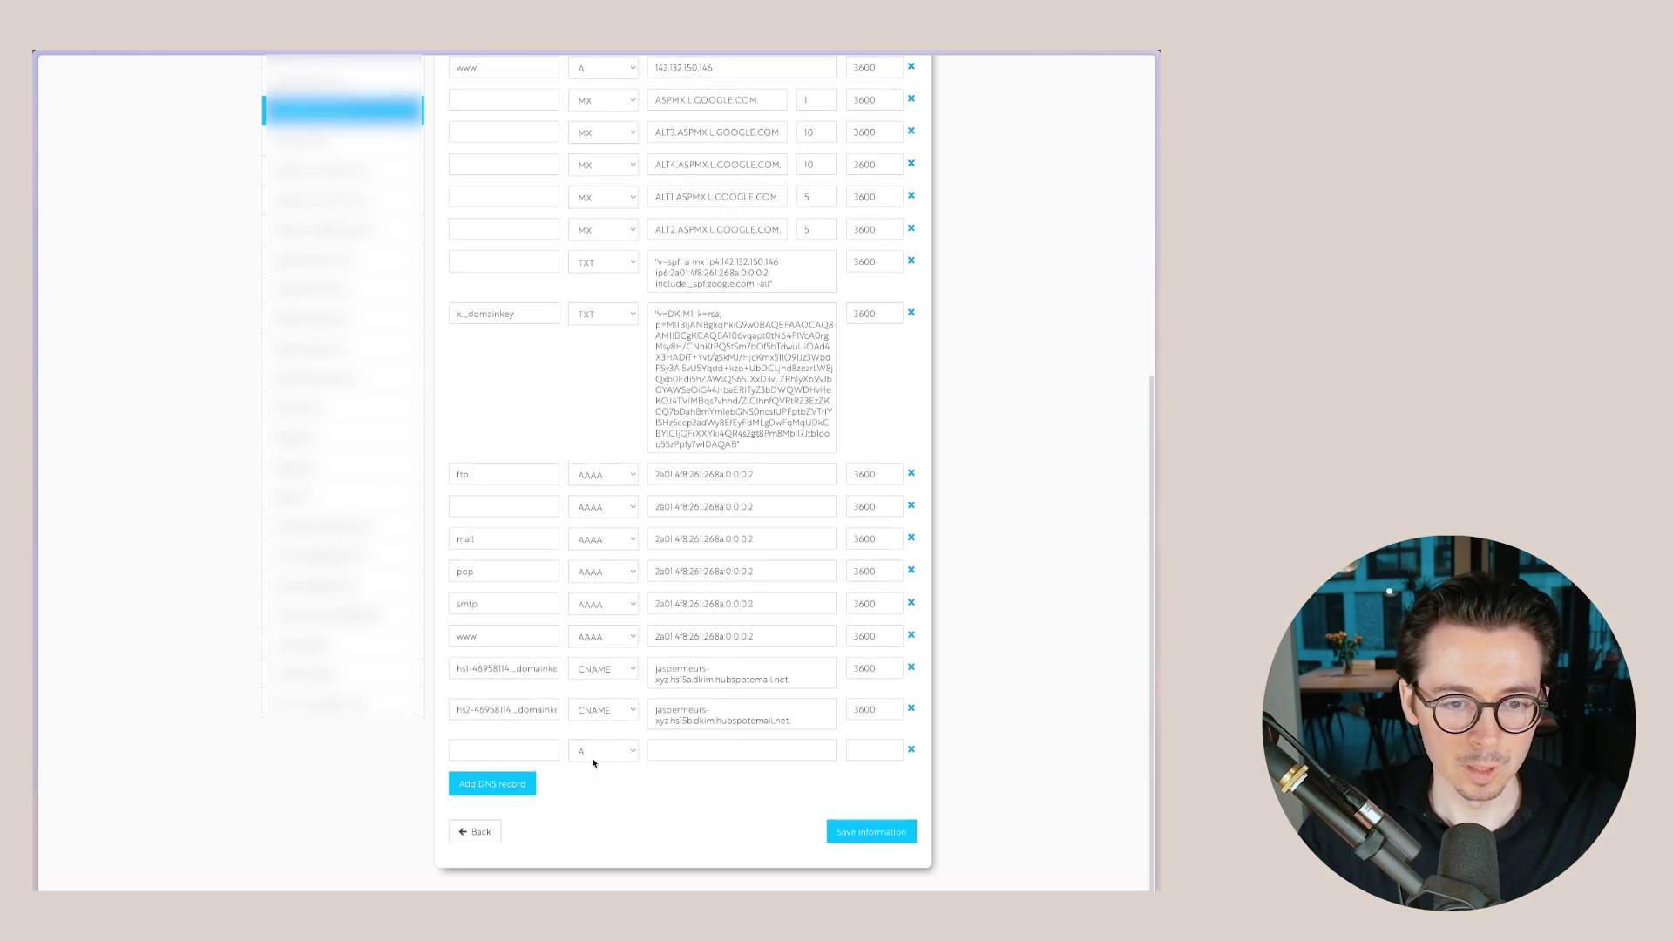
mouse_move(70, 369)
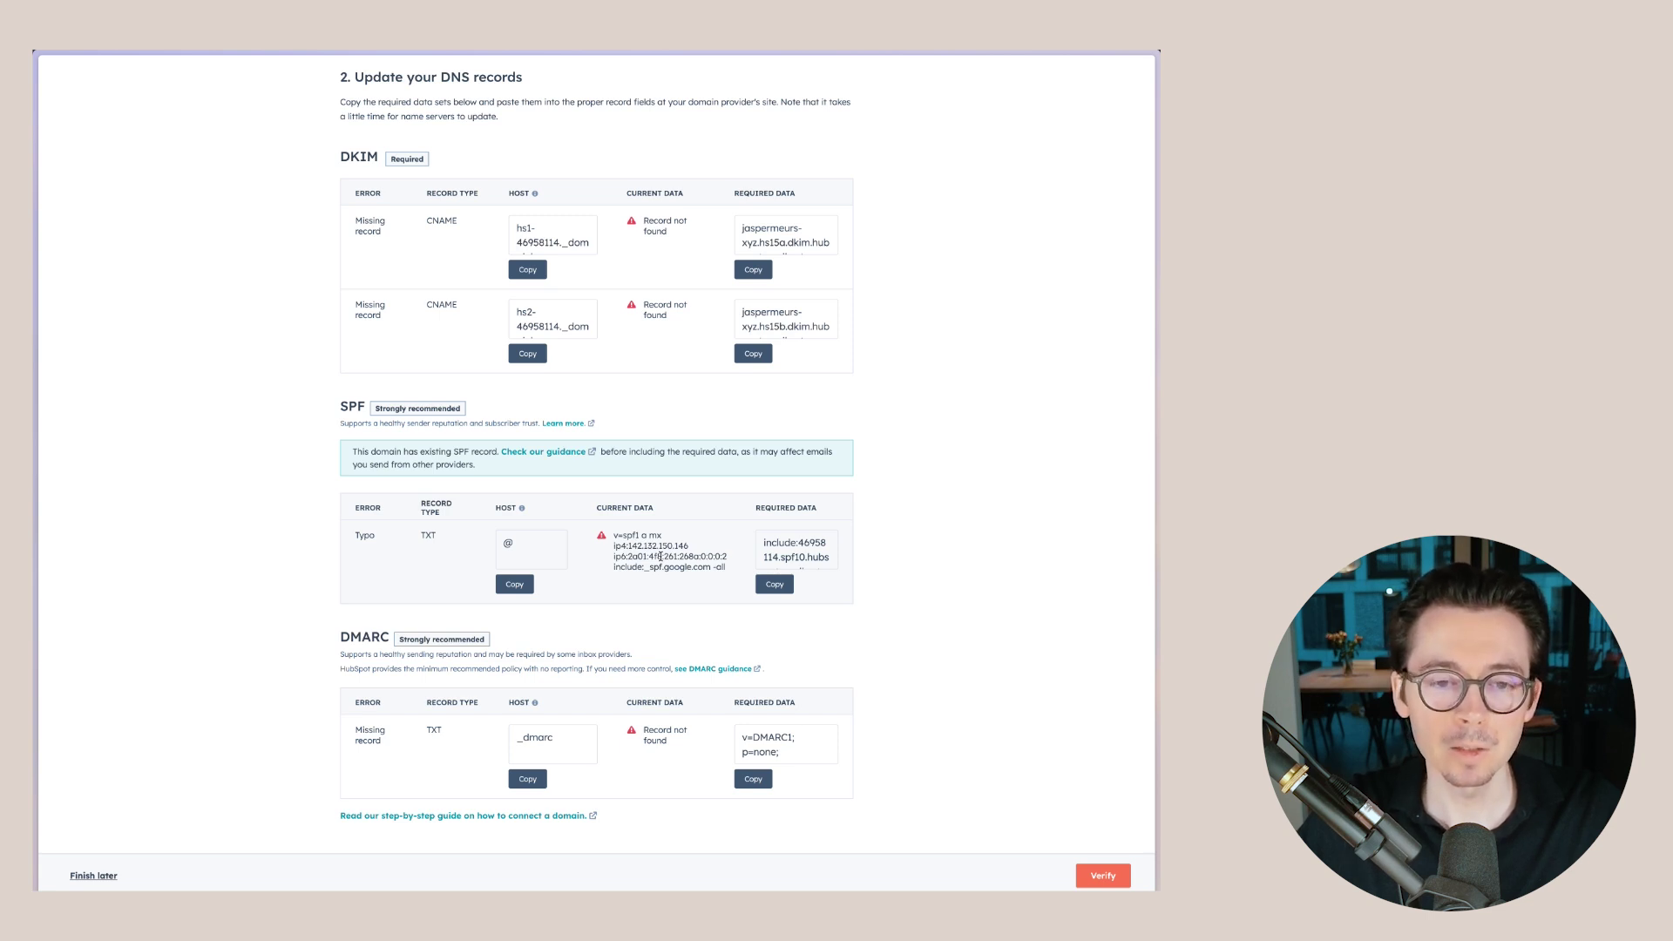
- Return to the Cloudz DNS records editor and locate the domain's existing SPF TXT record
scroll(637, 565, down, 1)
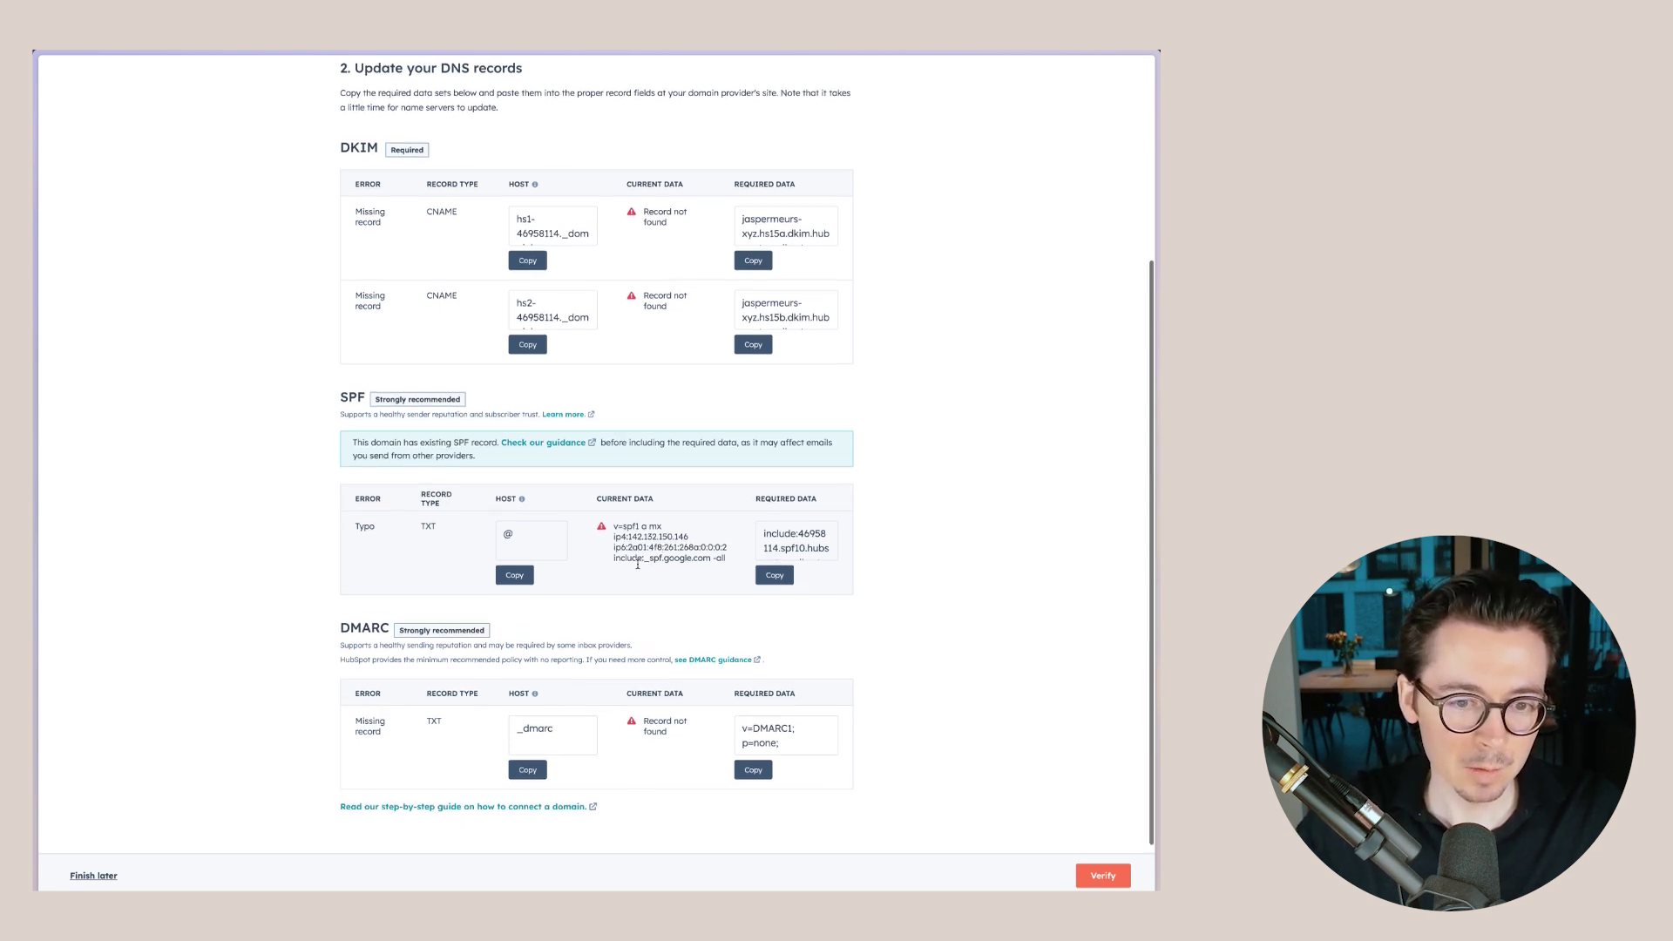
scroll(638, 565, down, 1)
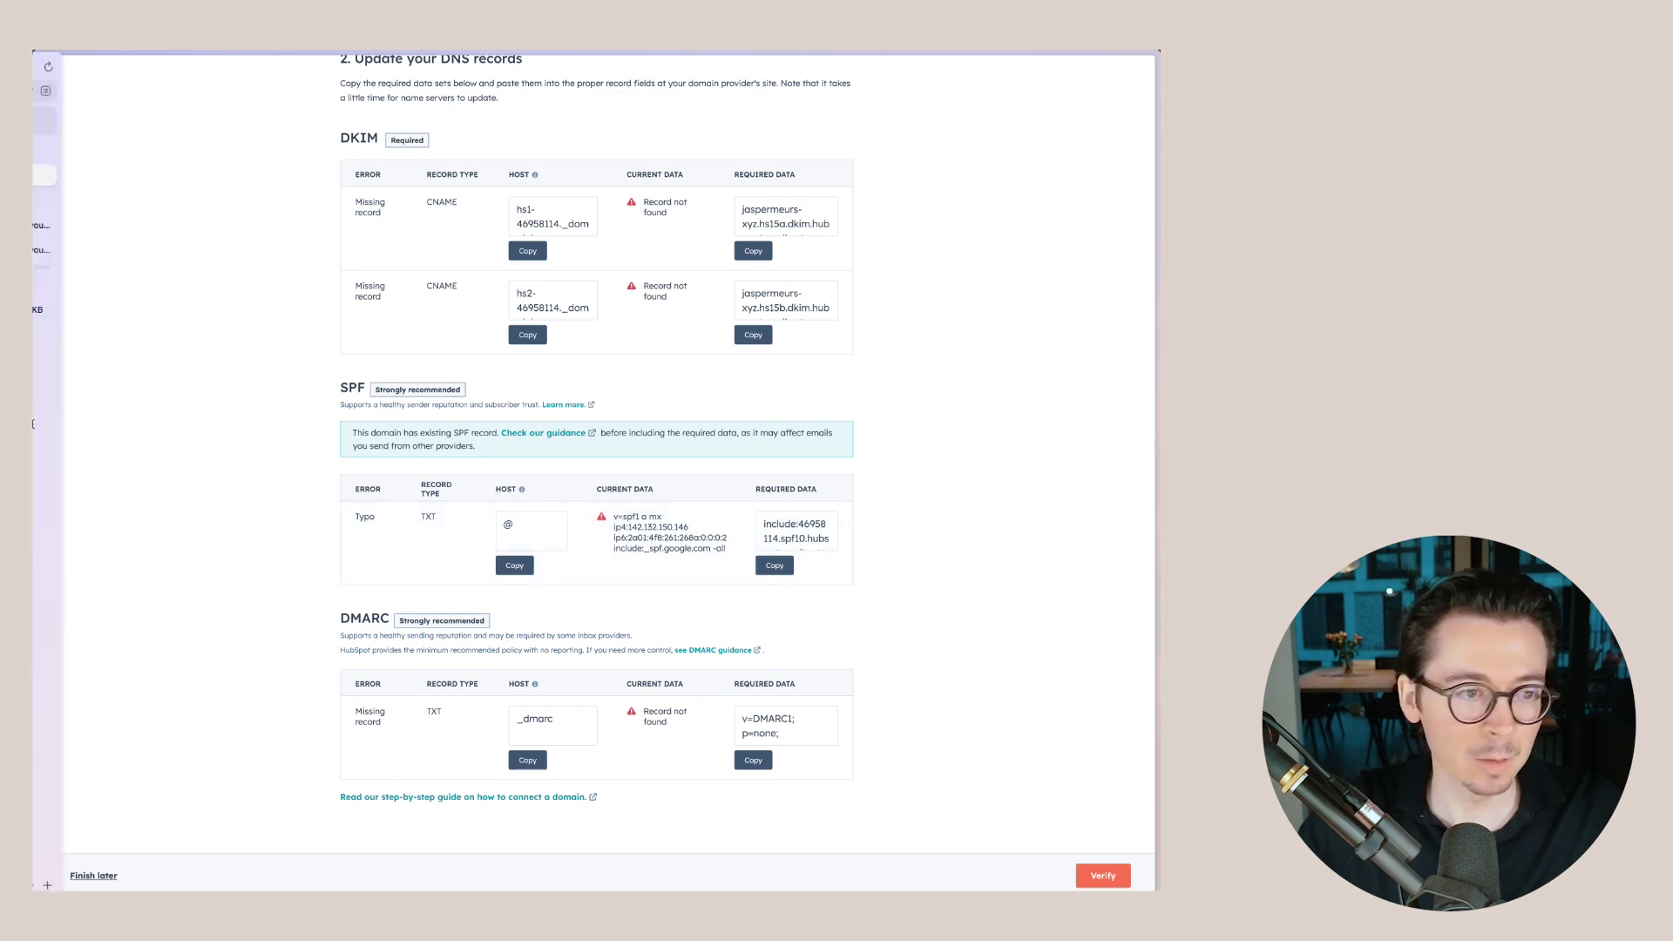
click(96, 201)
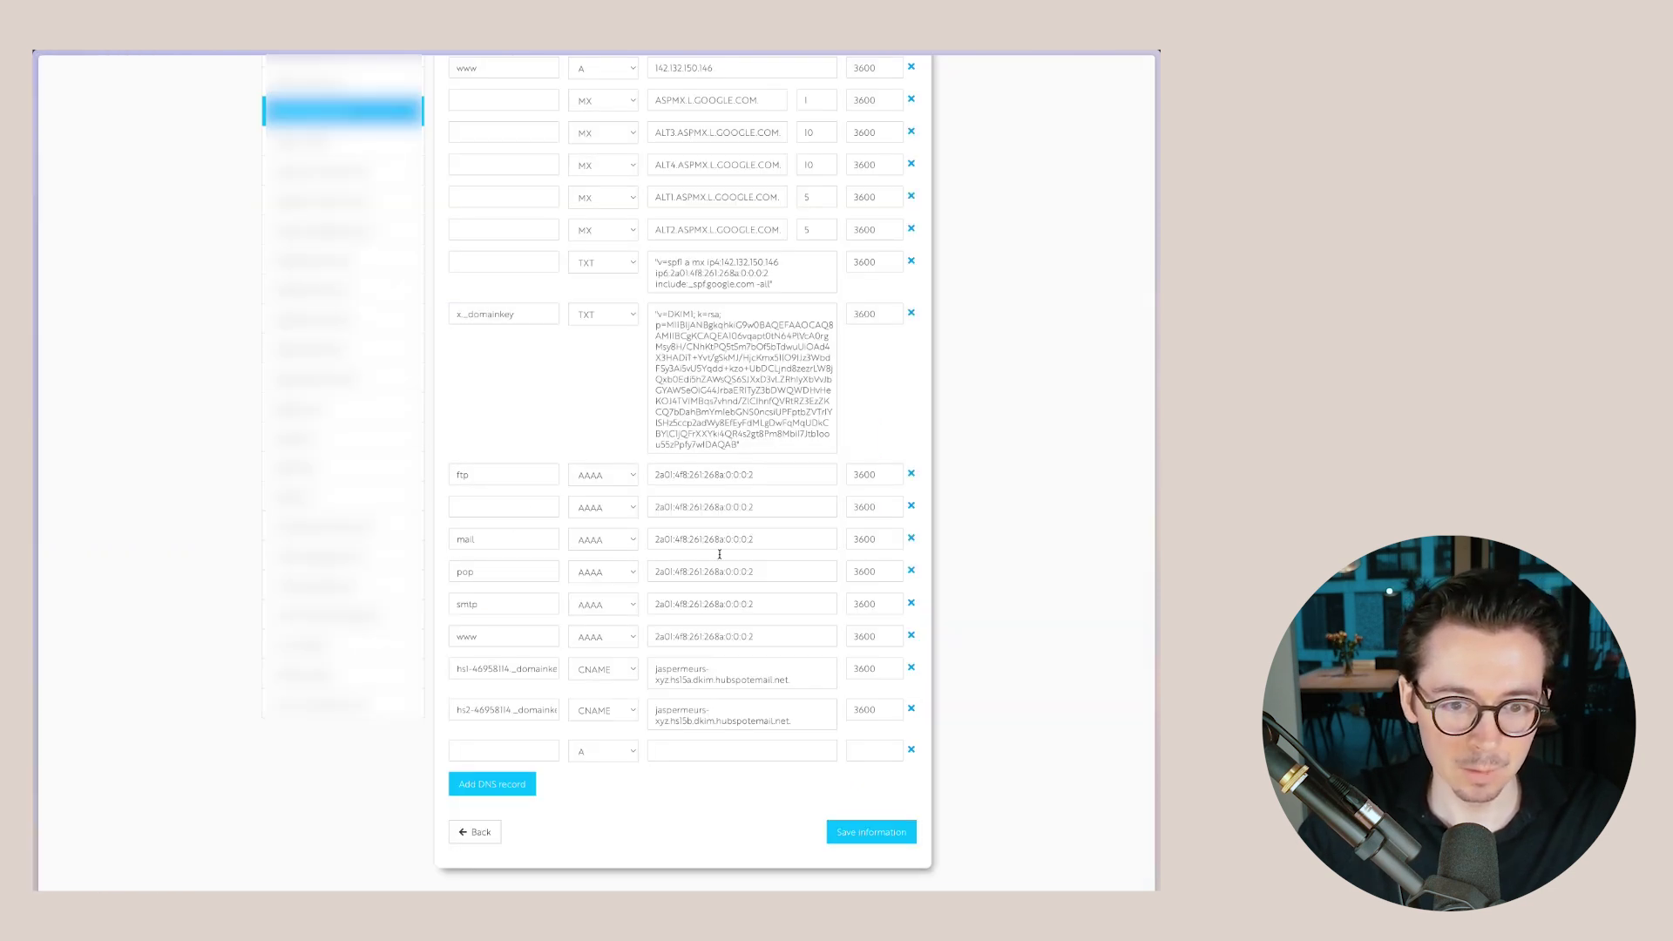
scroll(769, 600, up, 1)
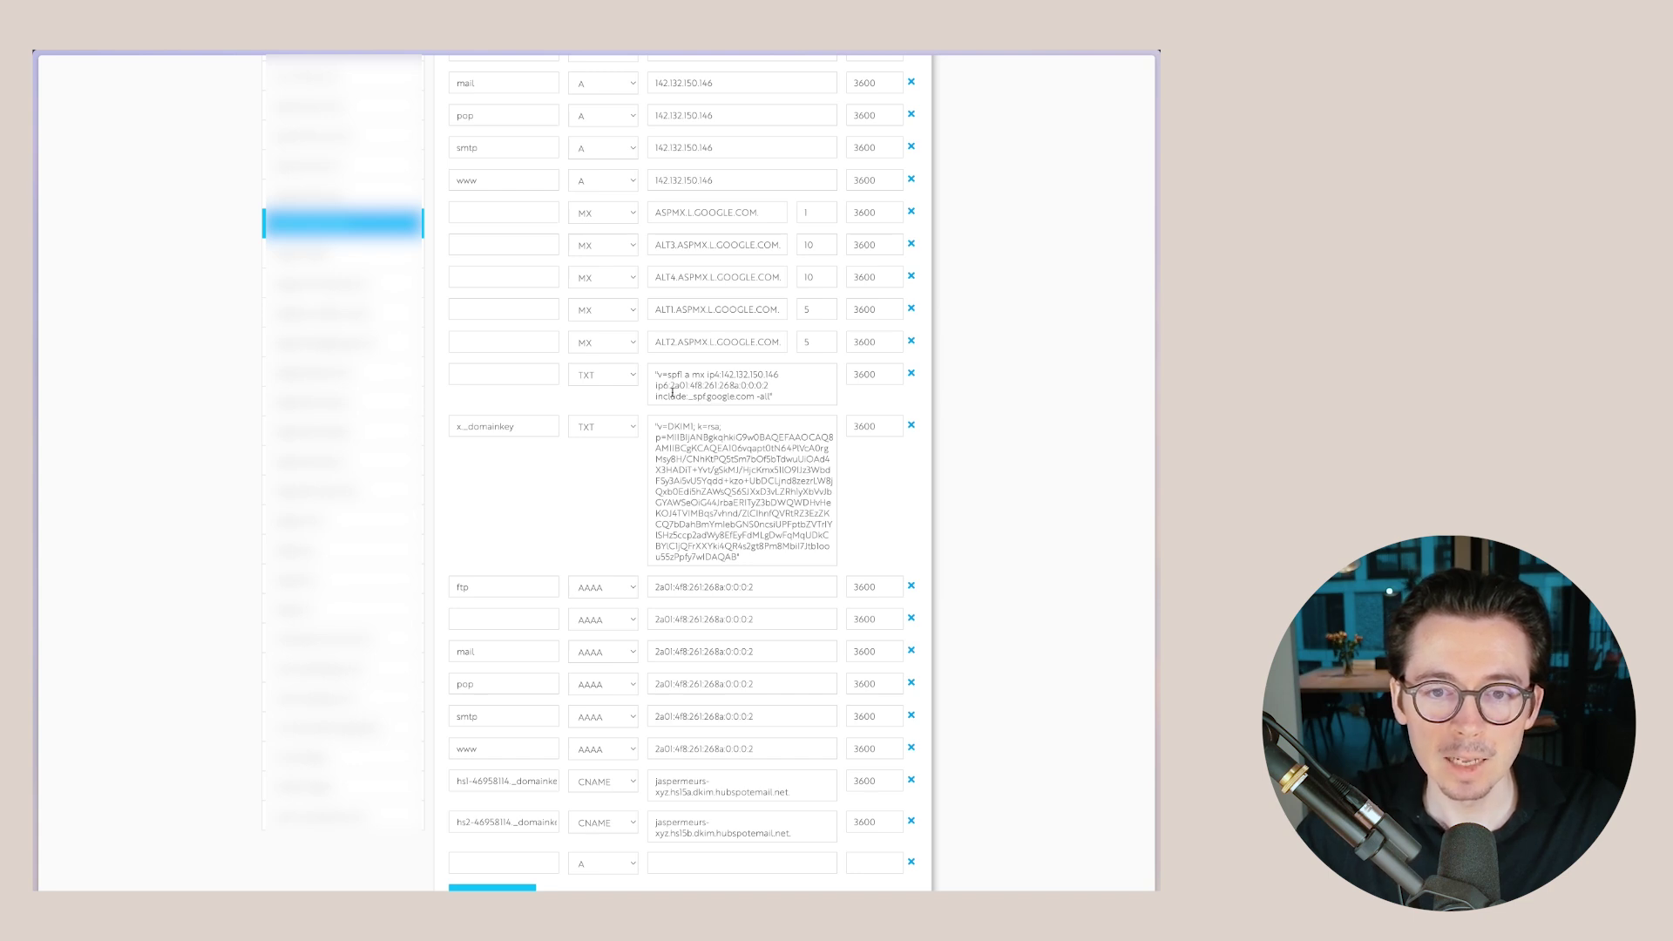
mouse_move(38, 192)
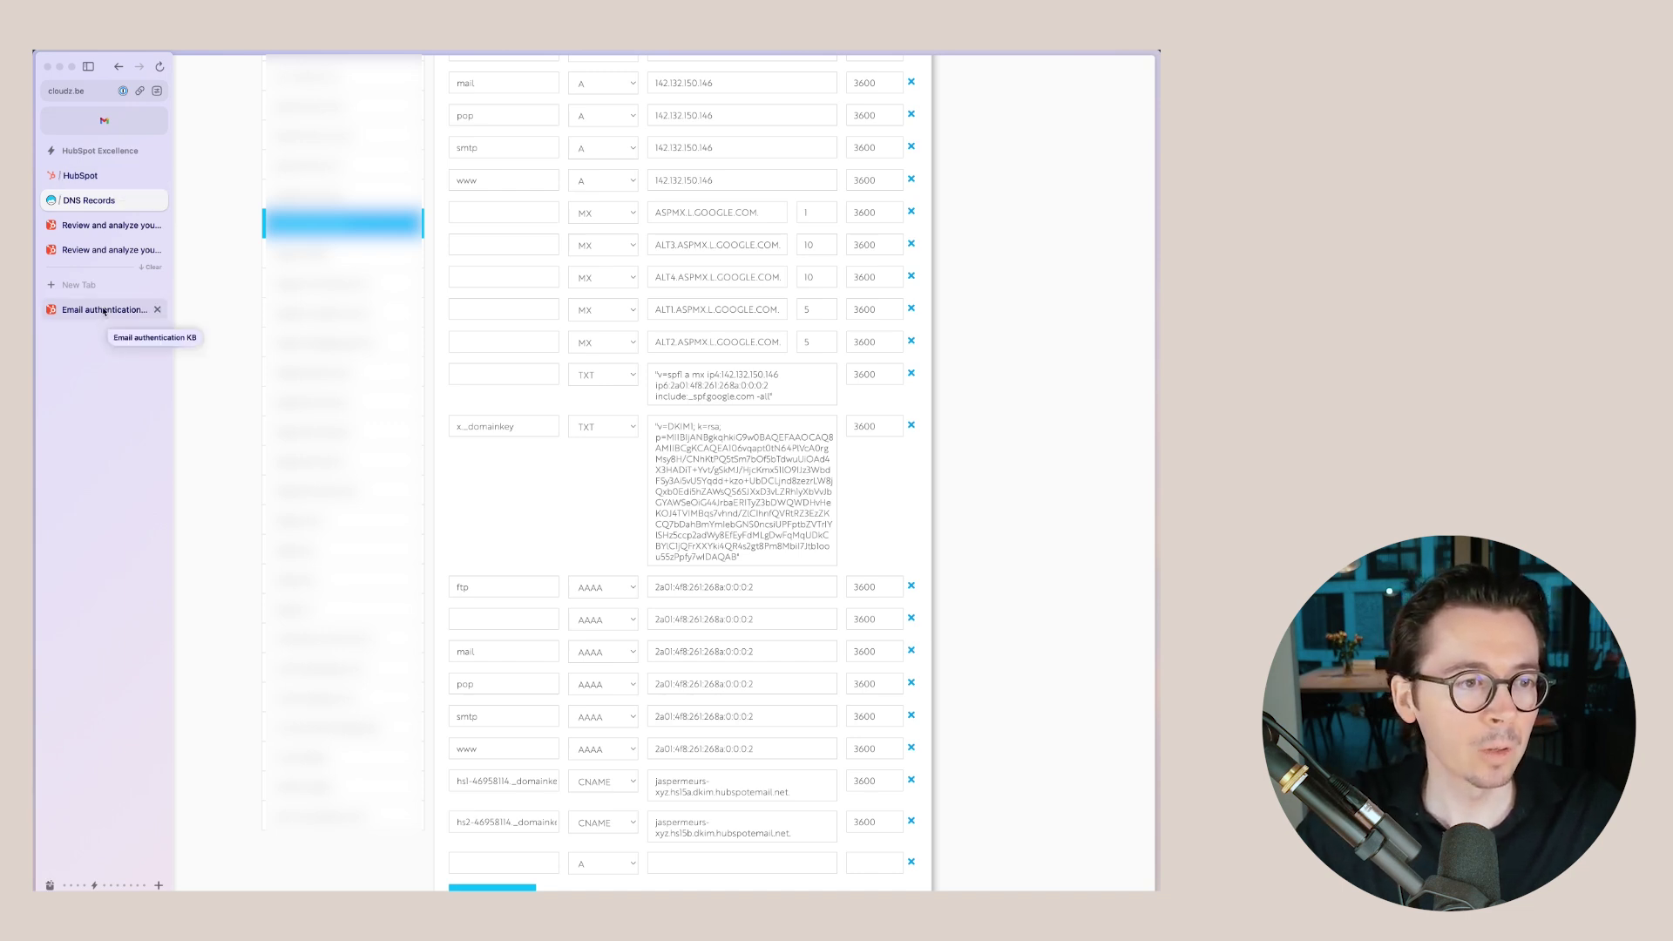
- Read the email authentication article's section on combining multiple SPF records, then close it
click(104, 310)
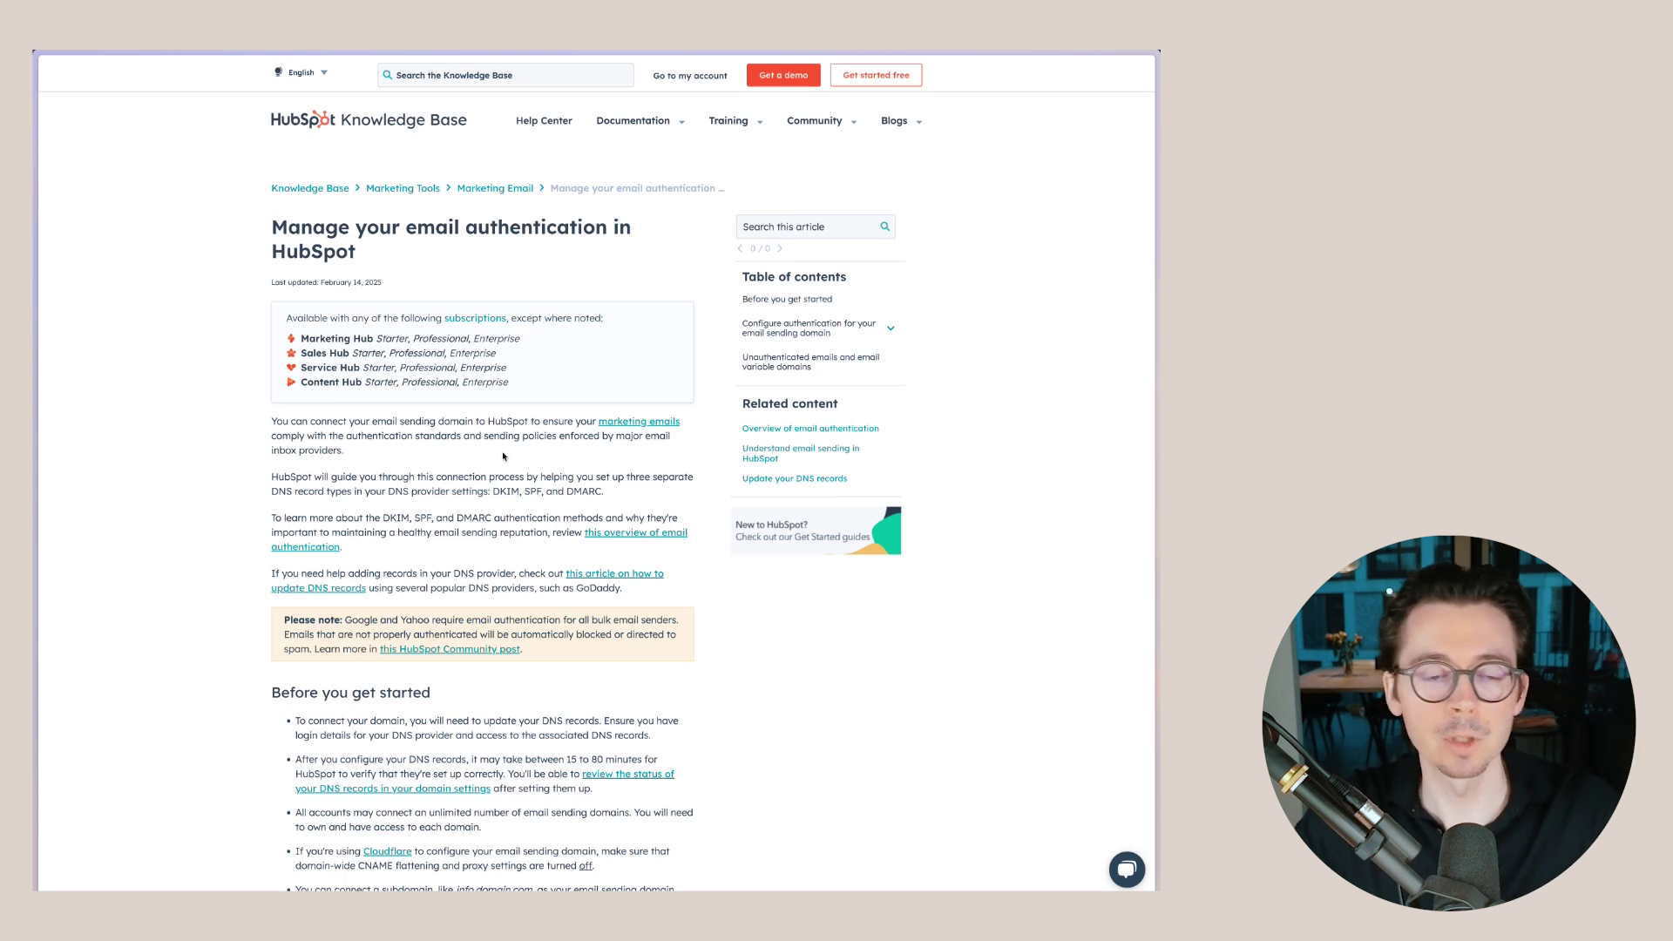
scroll(502, 456, down, 15)
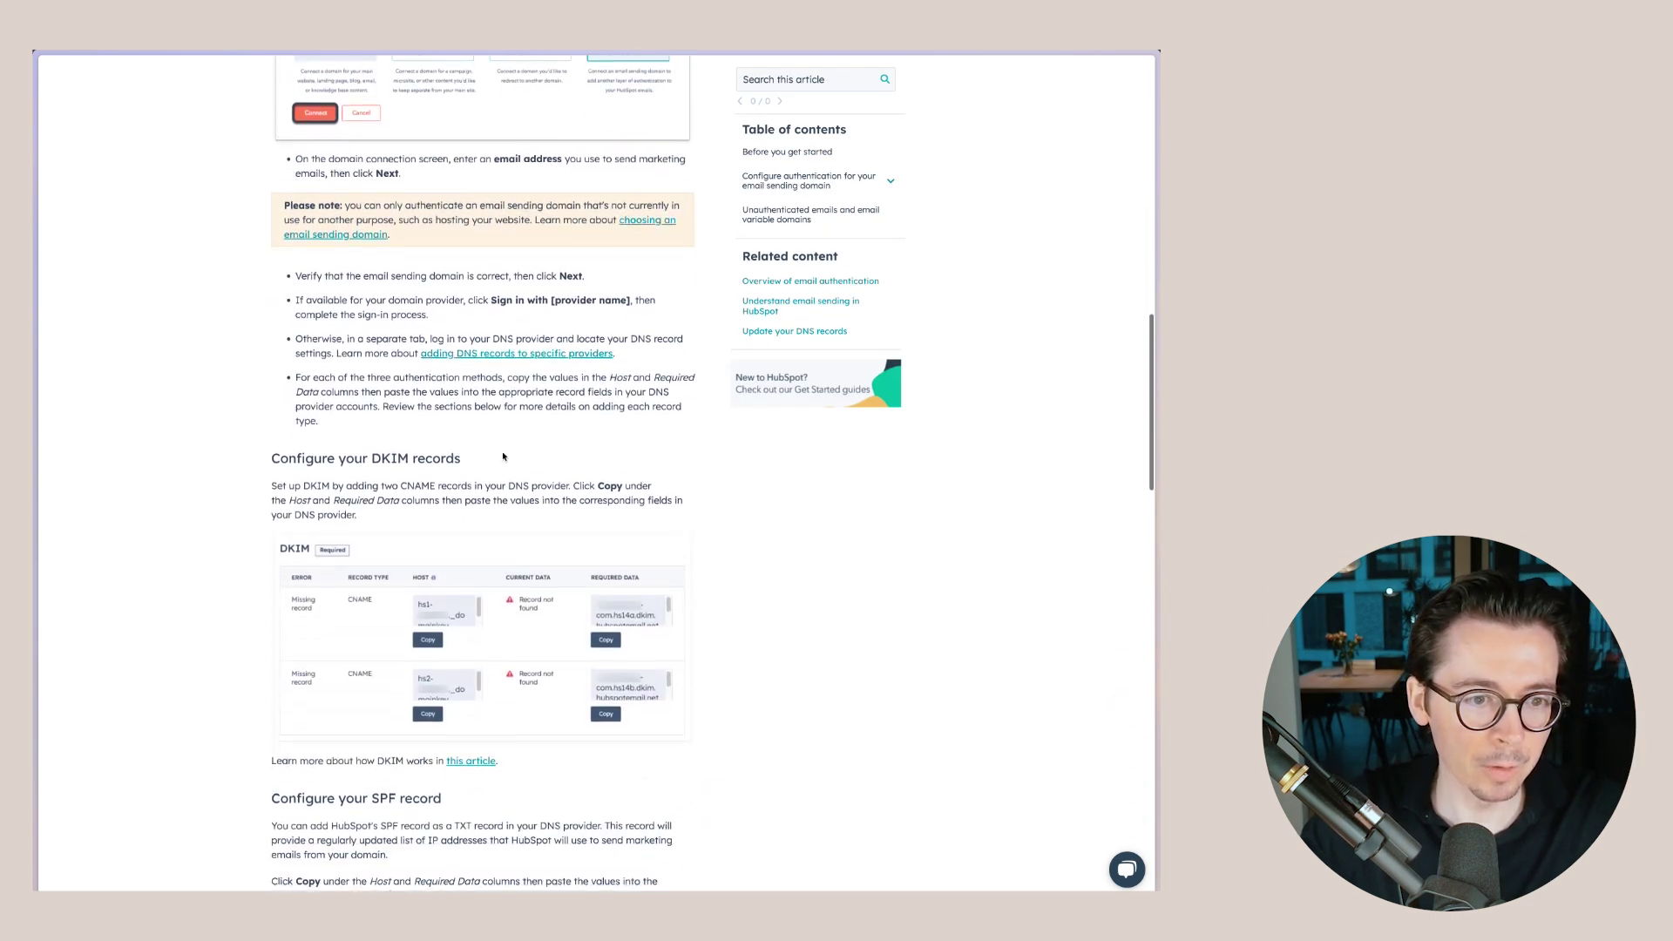
scroll(503, 456, down, 8)
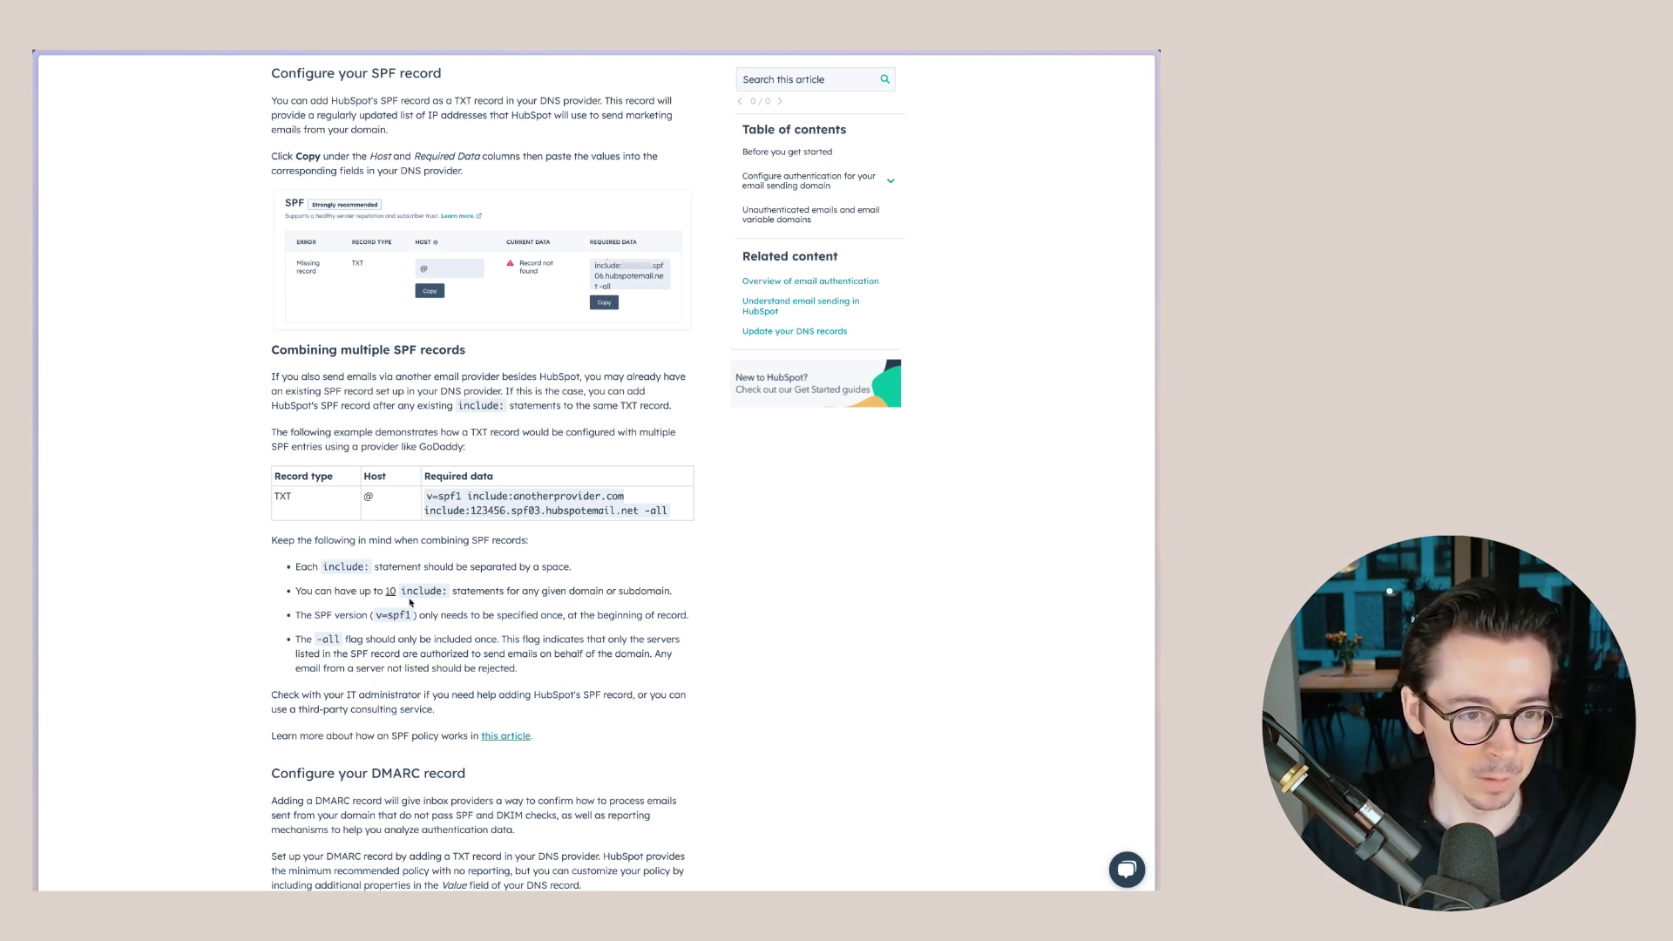
scroll(466, 571, down, 1)
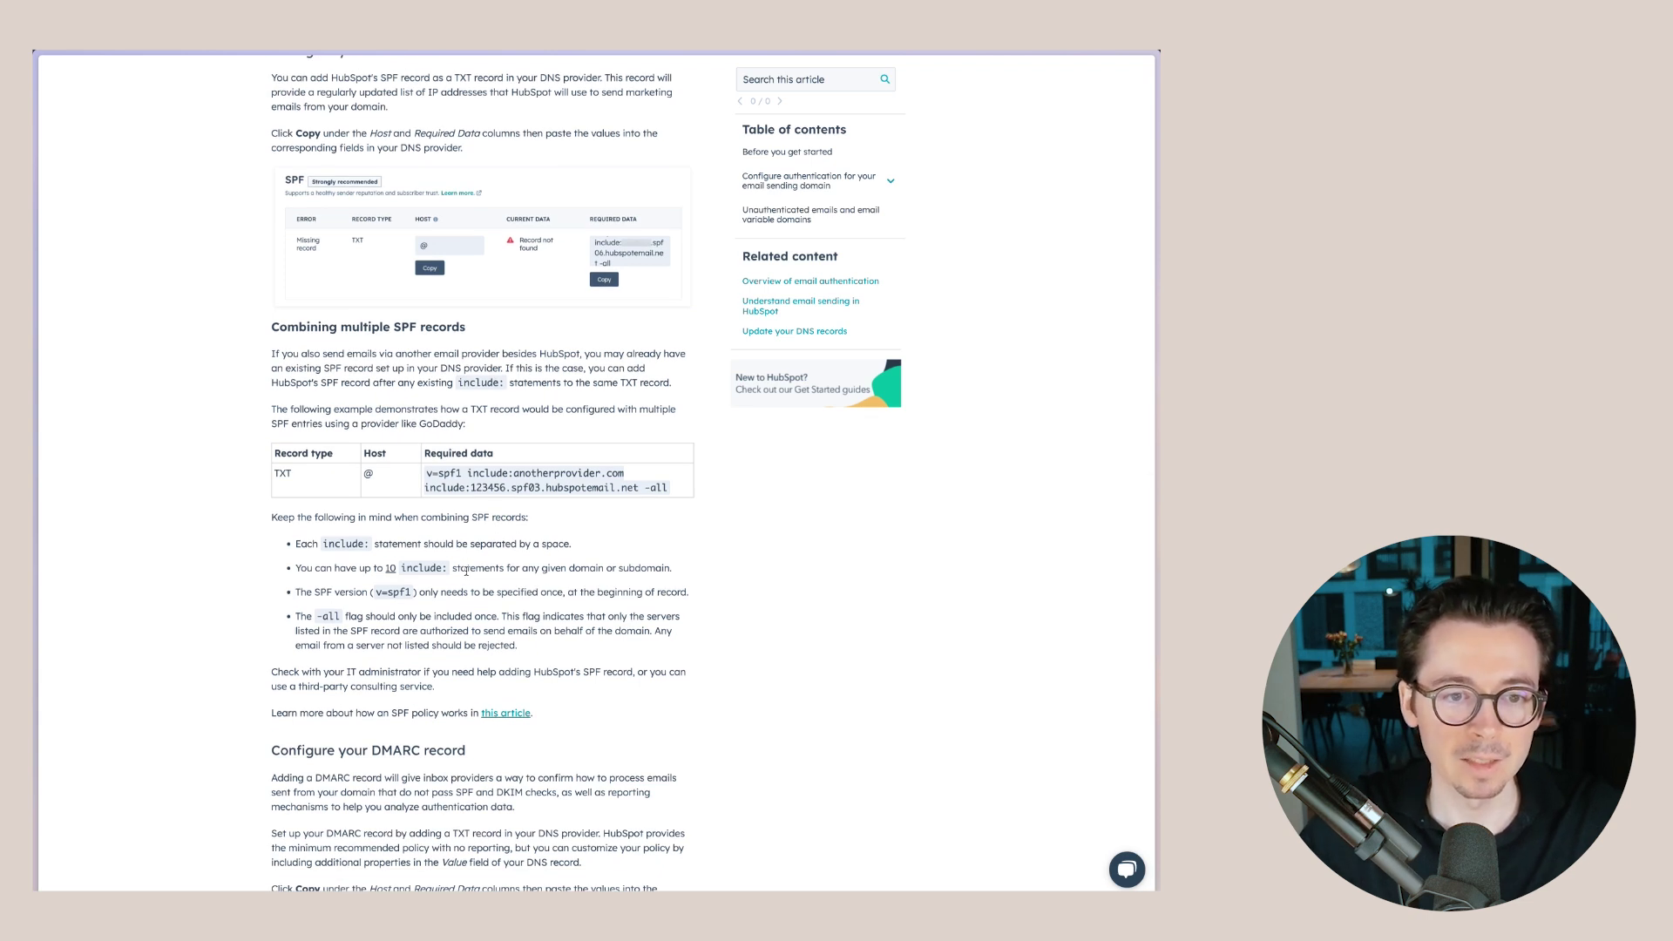
key(super+w)
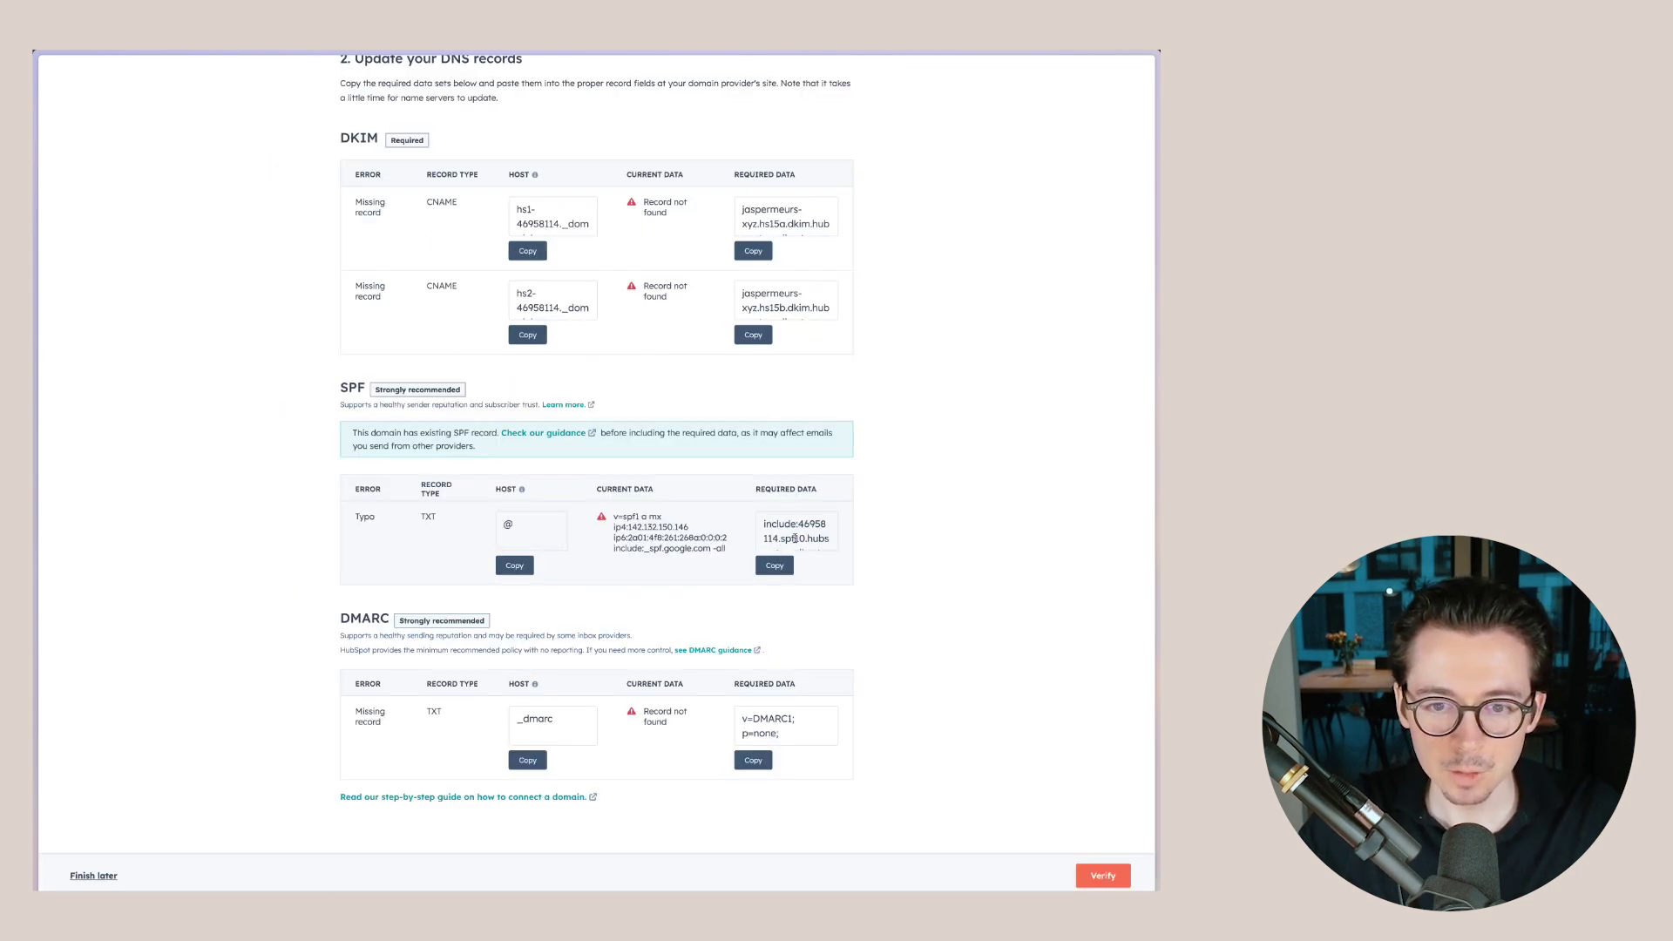
- Insert HubSpot's include:46958114.spf10.hubspotemail.net before -all in the existing SPF TXT record
click(774, 568)
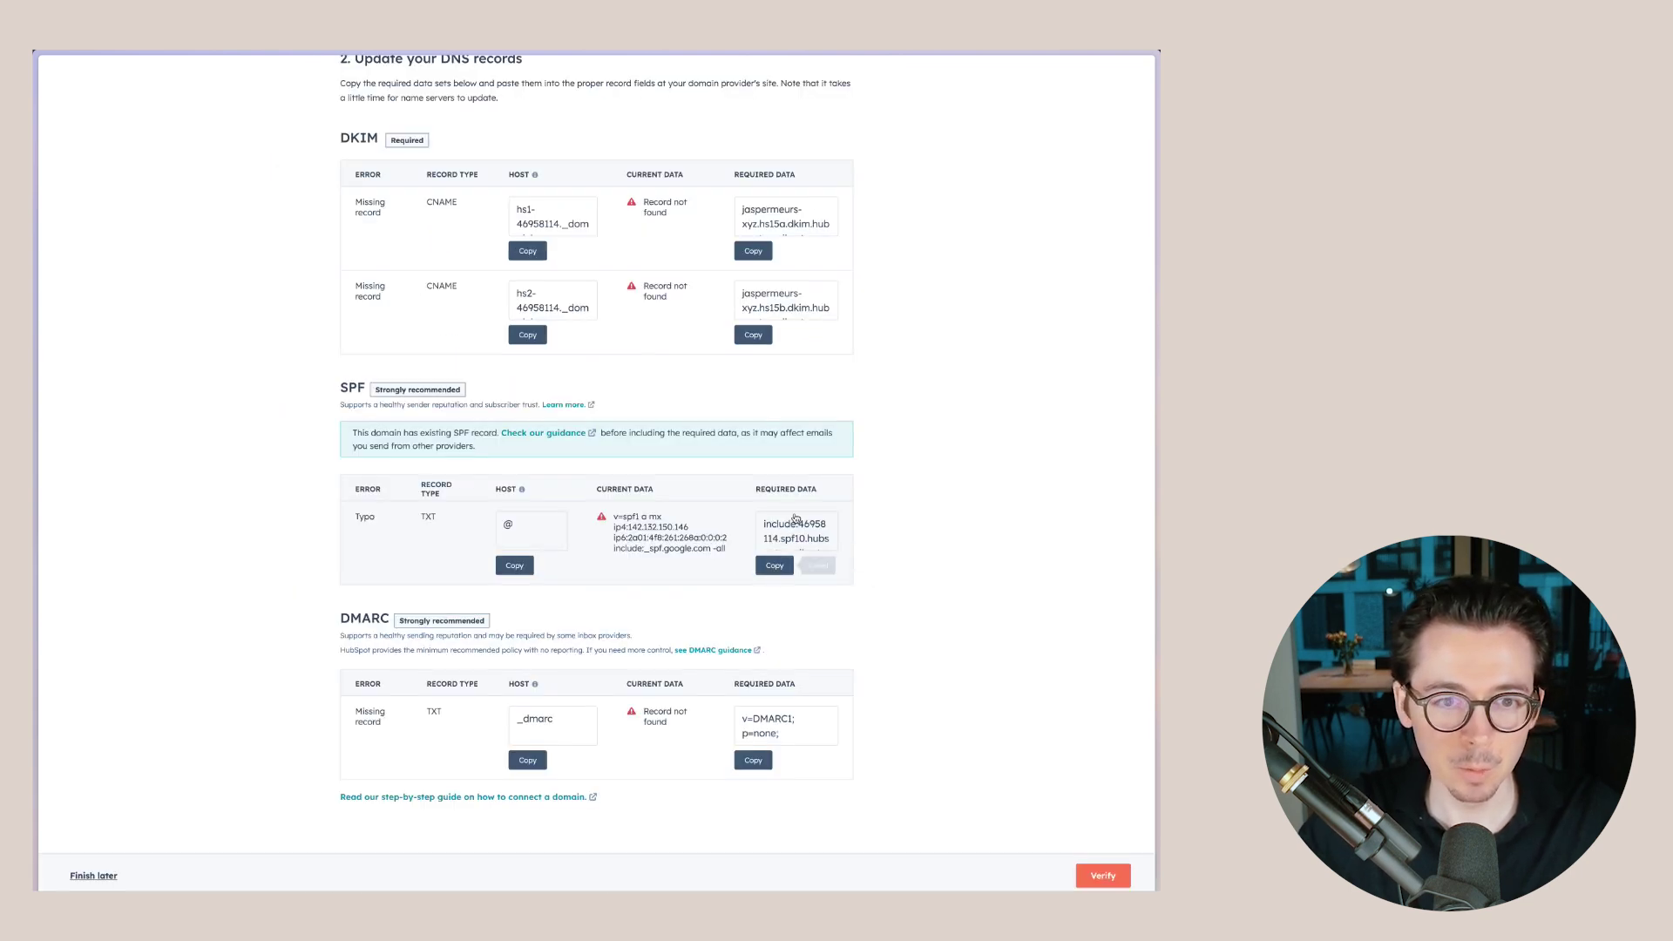
mouse_move(38, 253)
click(80, 200)
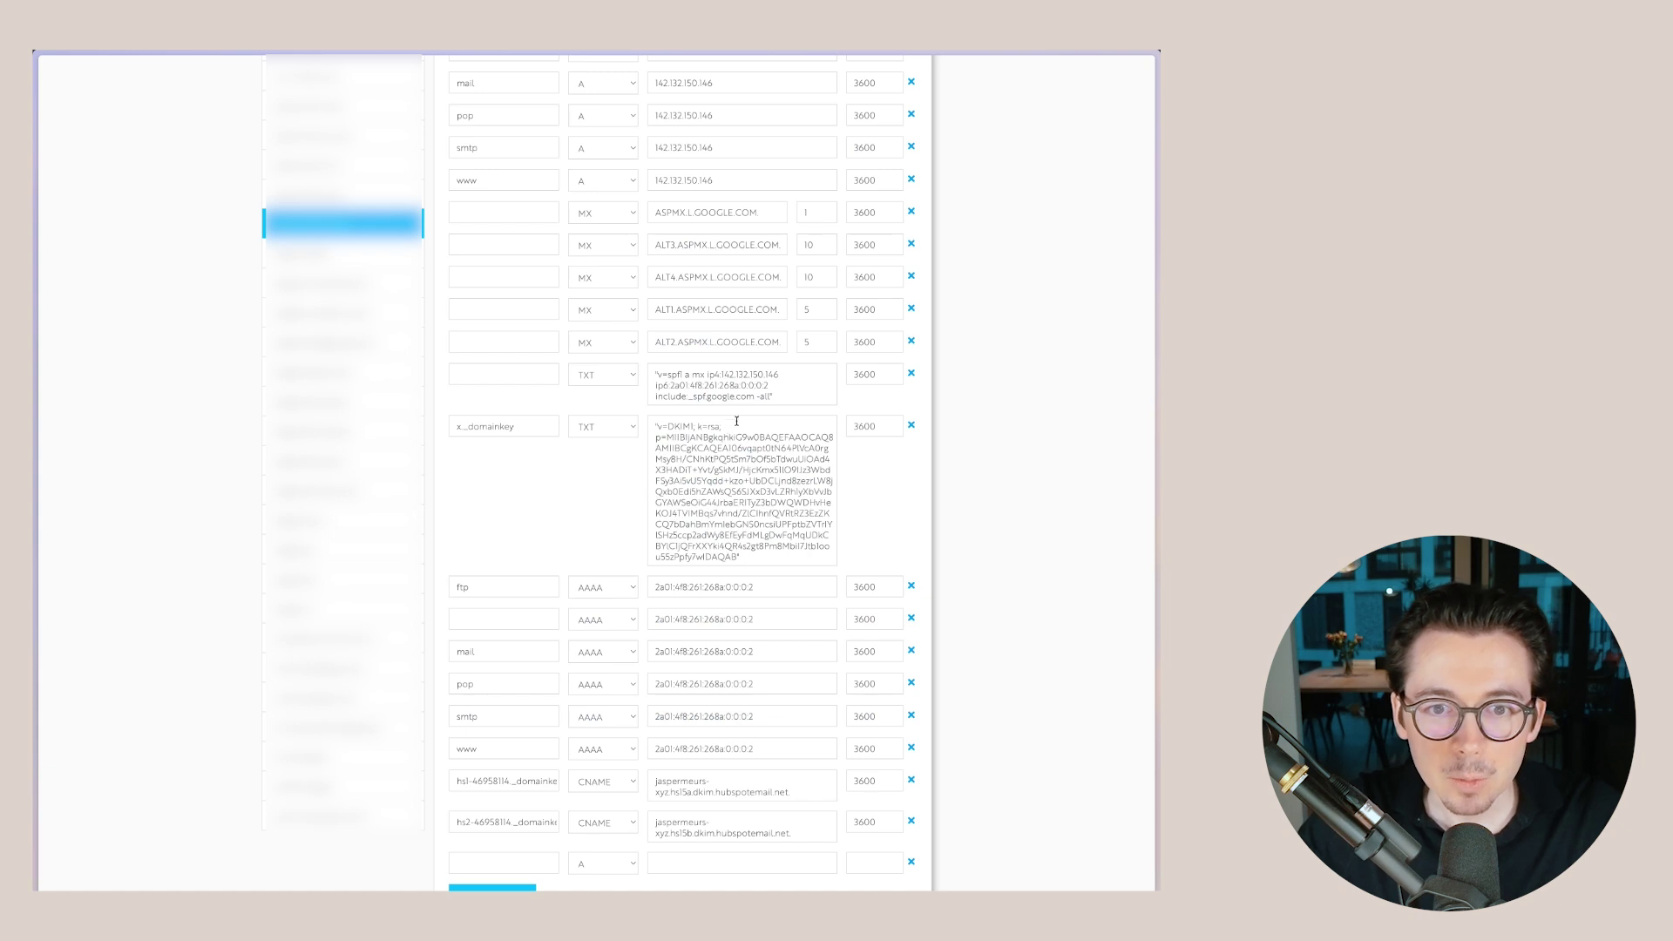
click(756, 397)
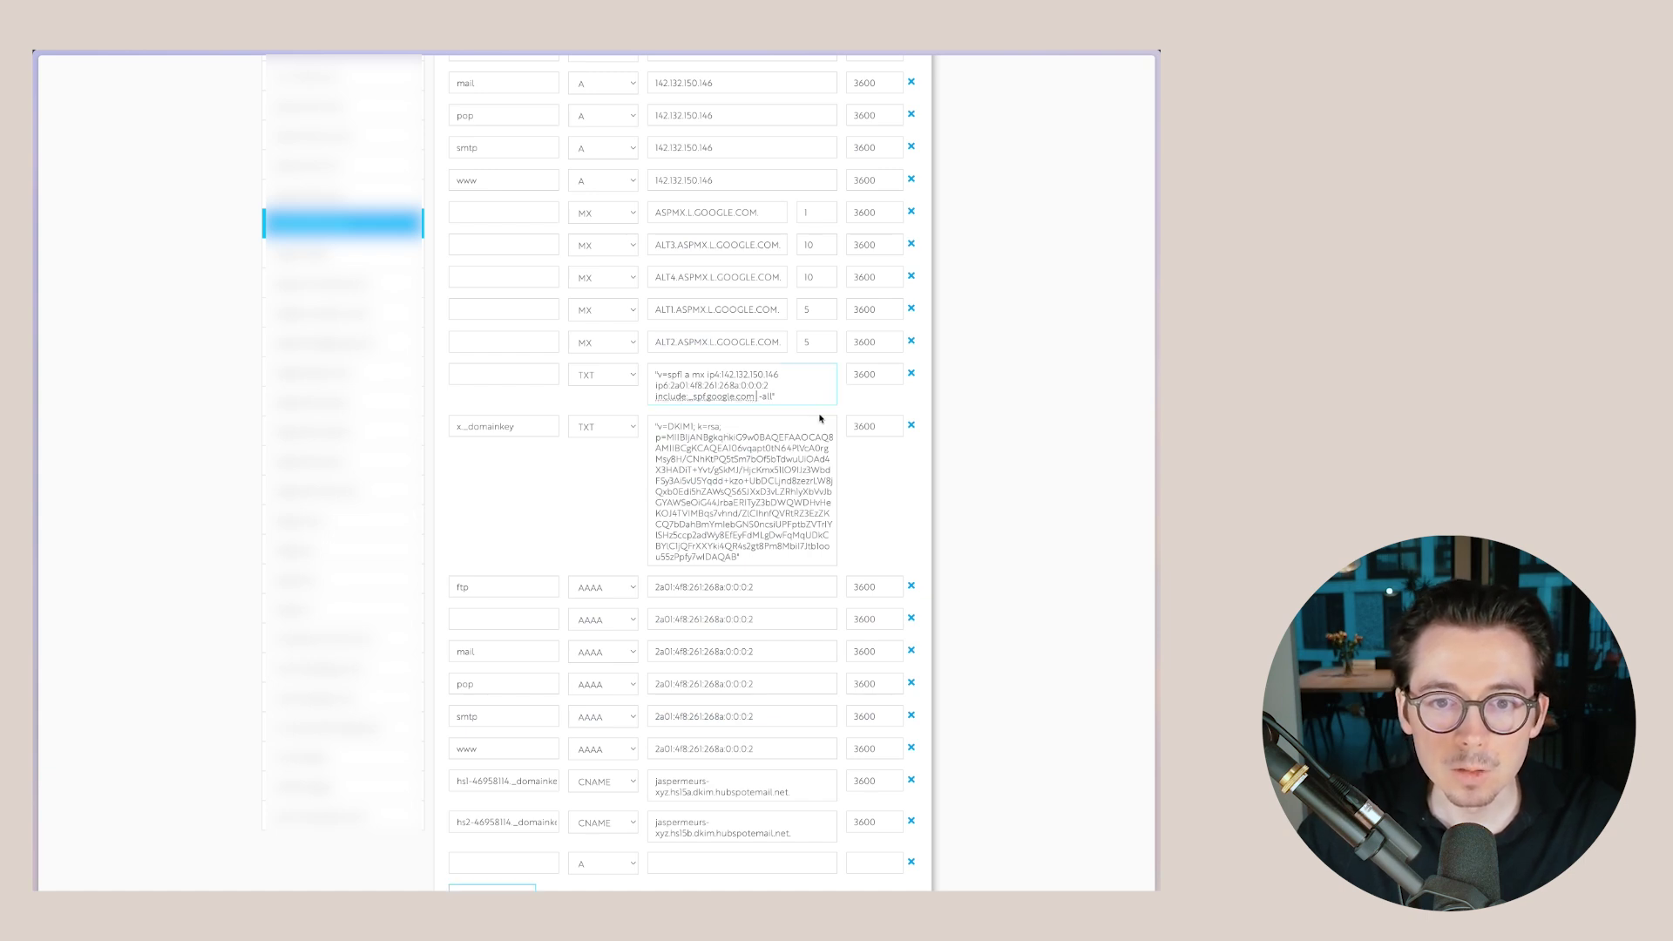
key(ctrl+v)
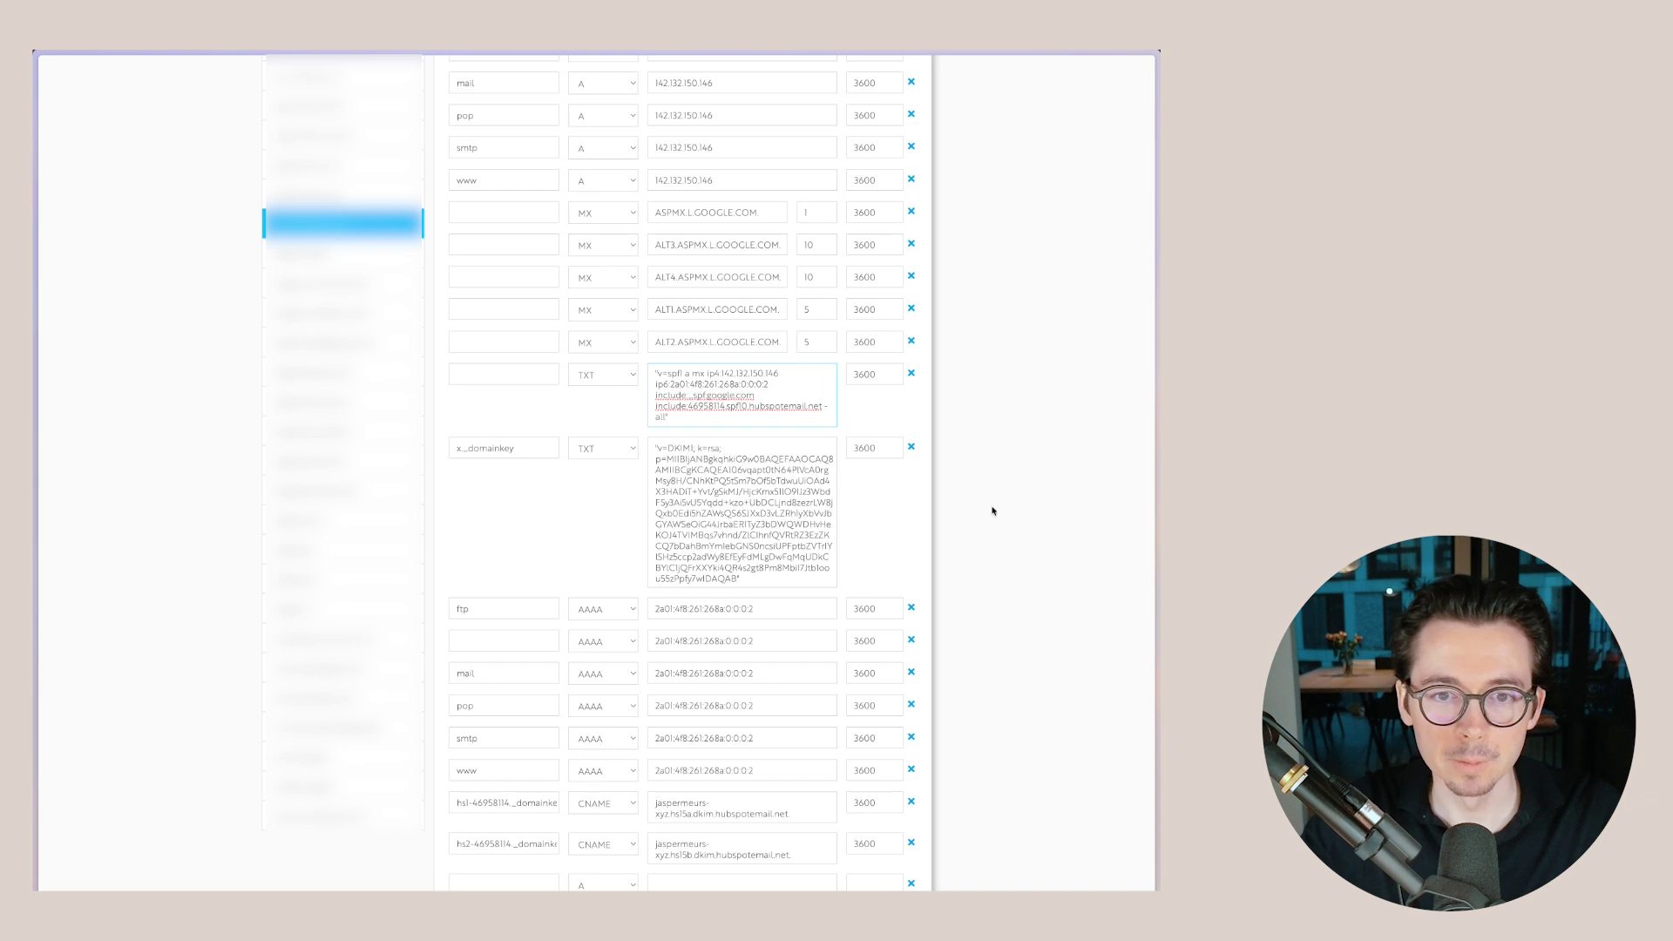
scroll(958, 479, down, 2)
mouse_move(34, 523)
click(100, 175)
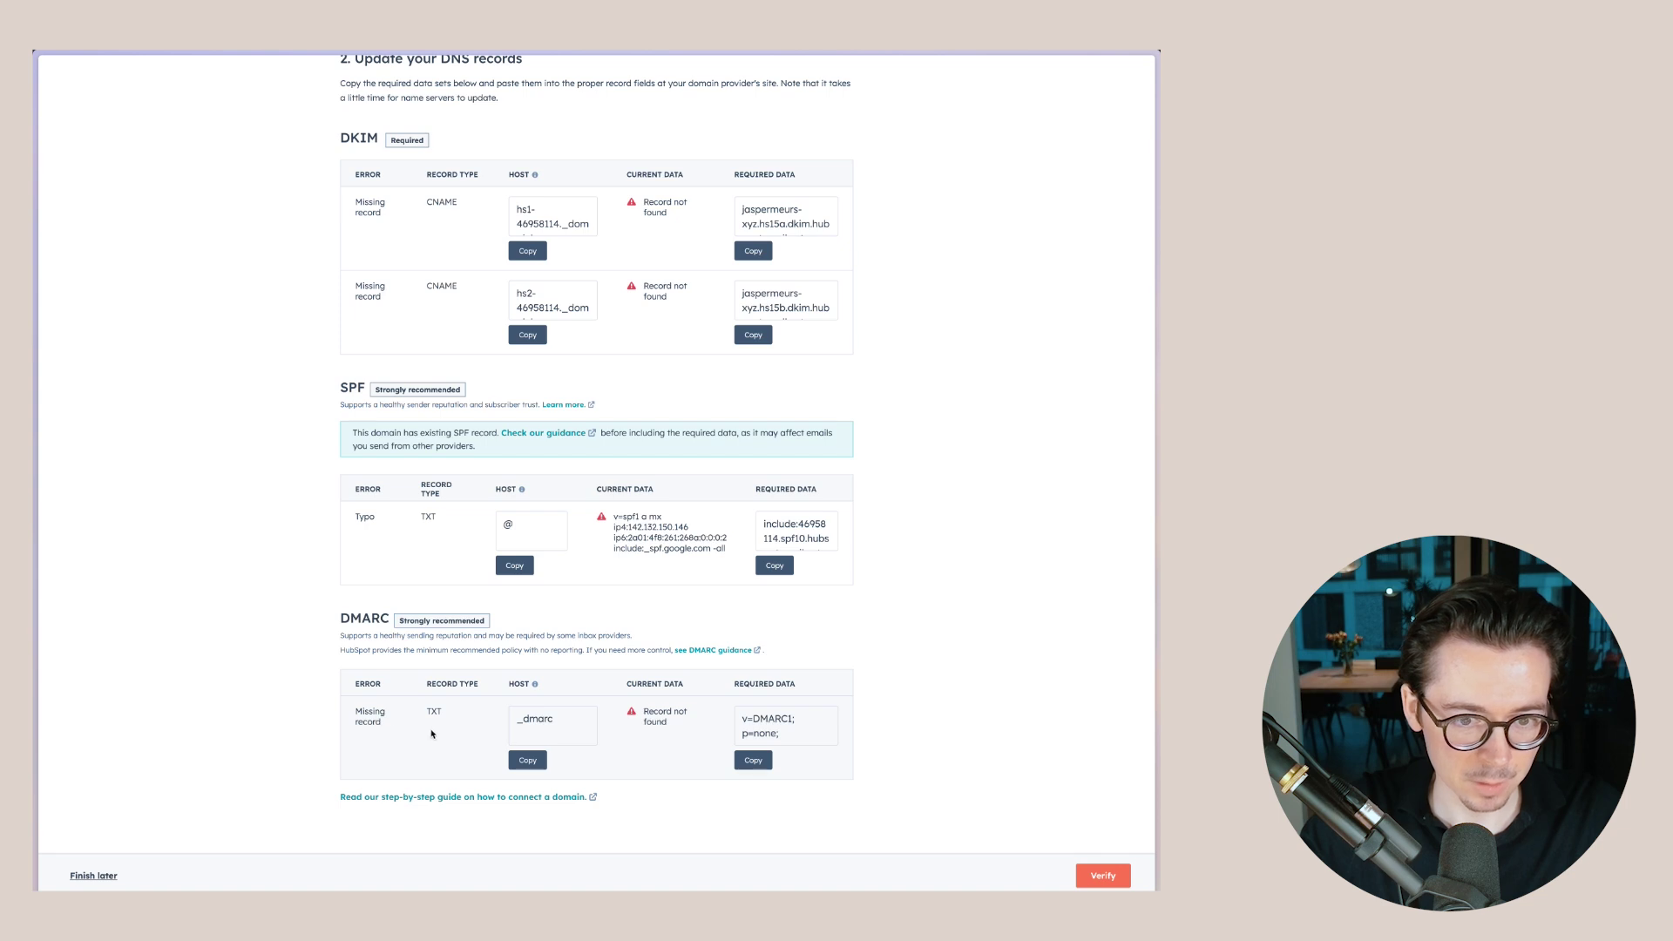
- Turn the new row into a TXT record named _dmarc
mouse_move(35, 466)
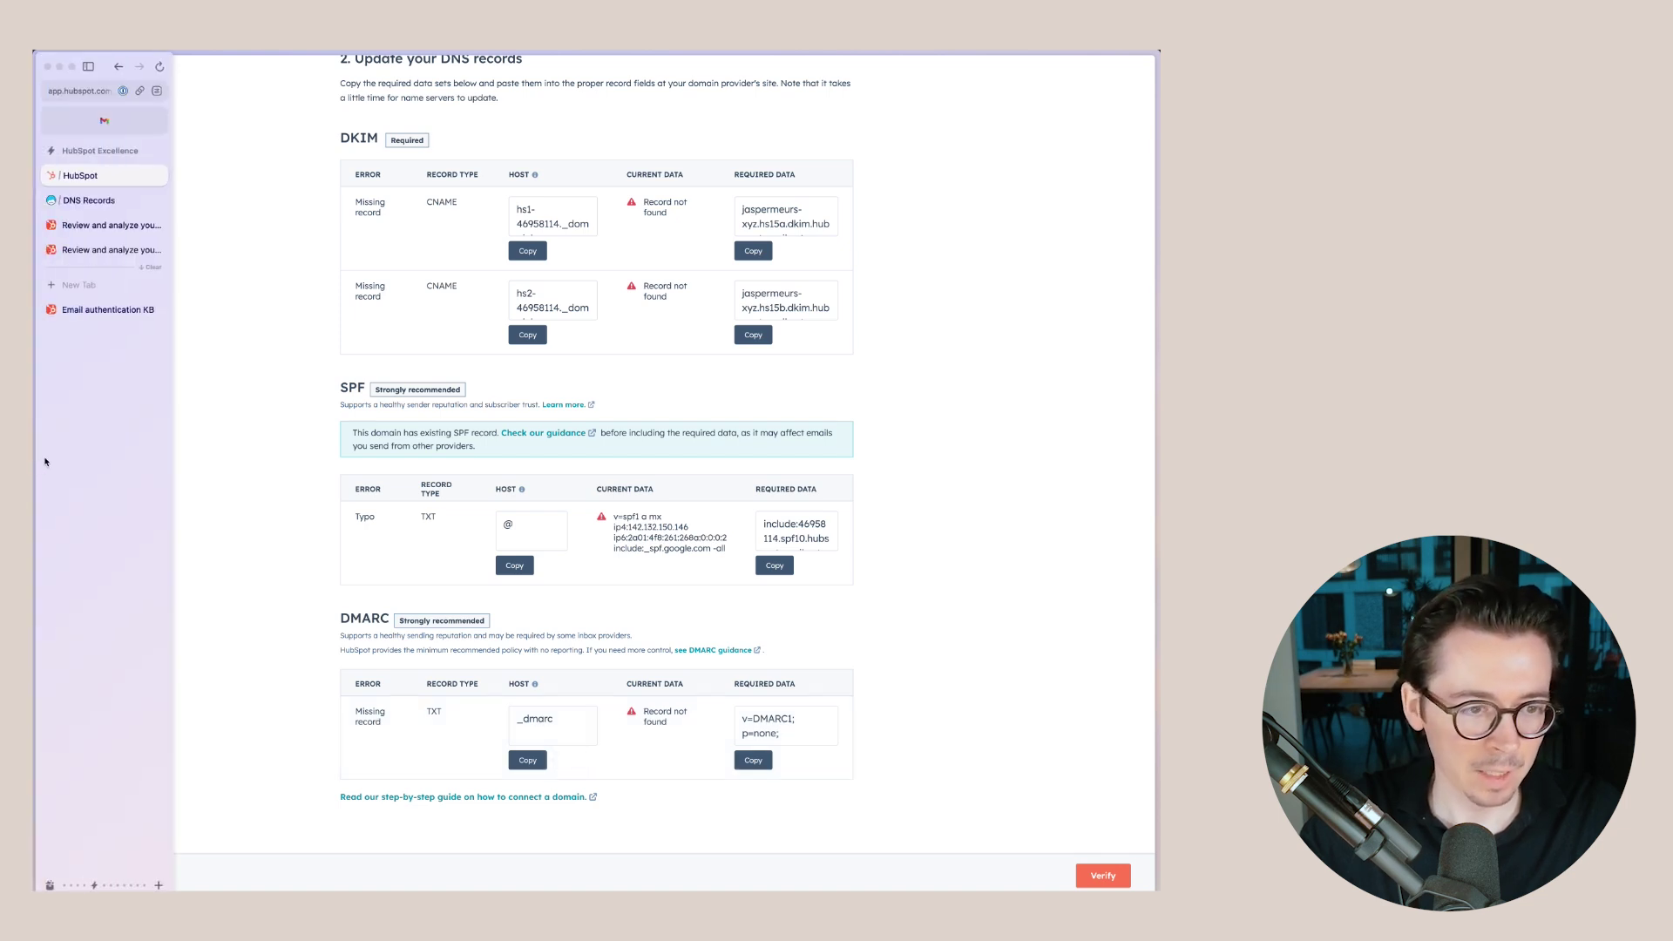
mouse_move(94, 232)
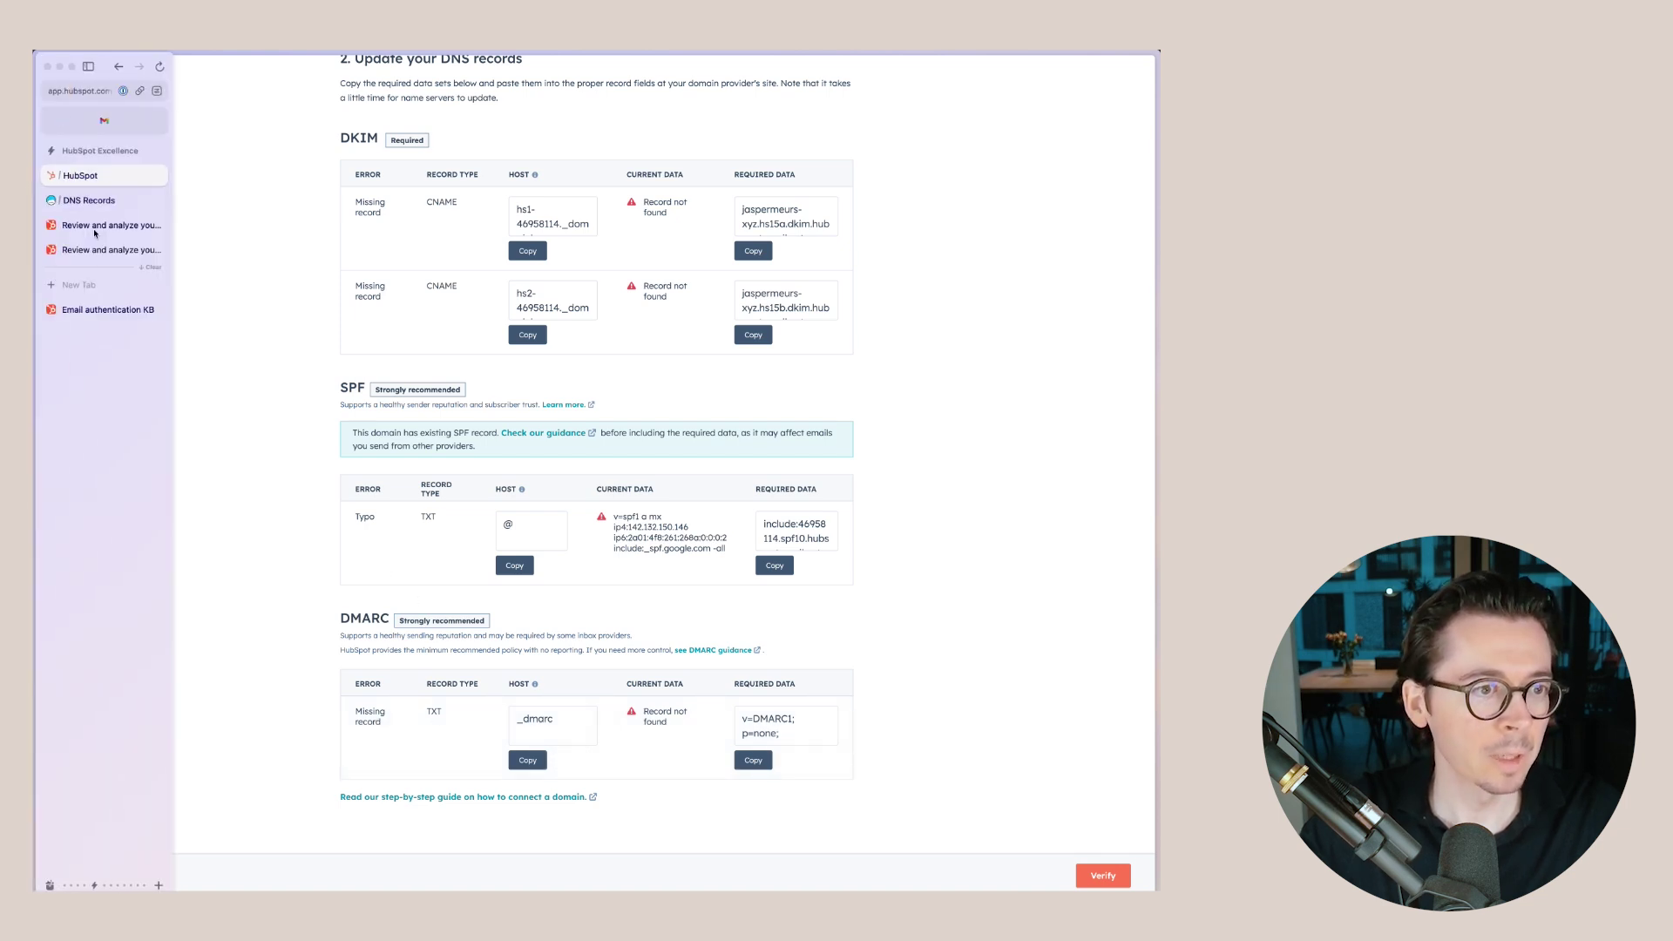
click(88, 200)
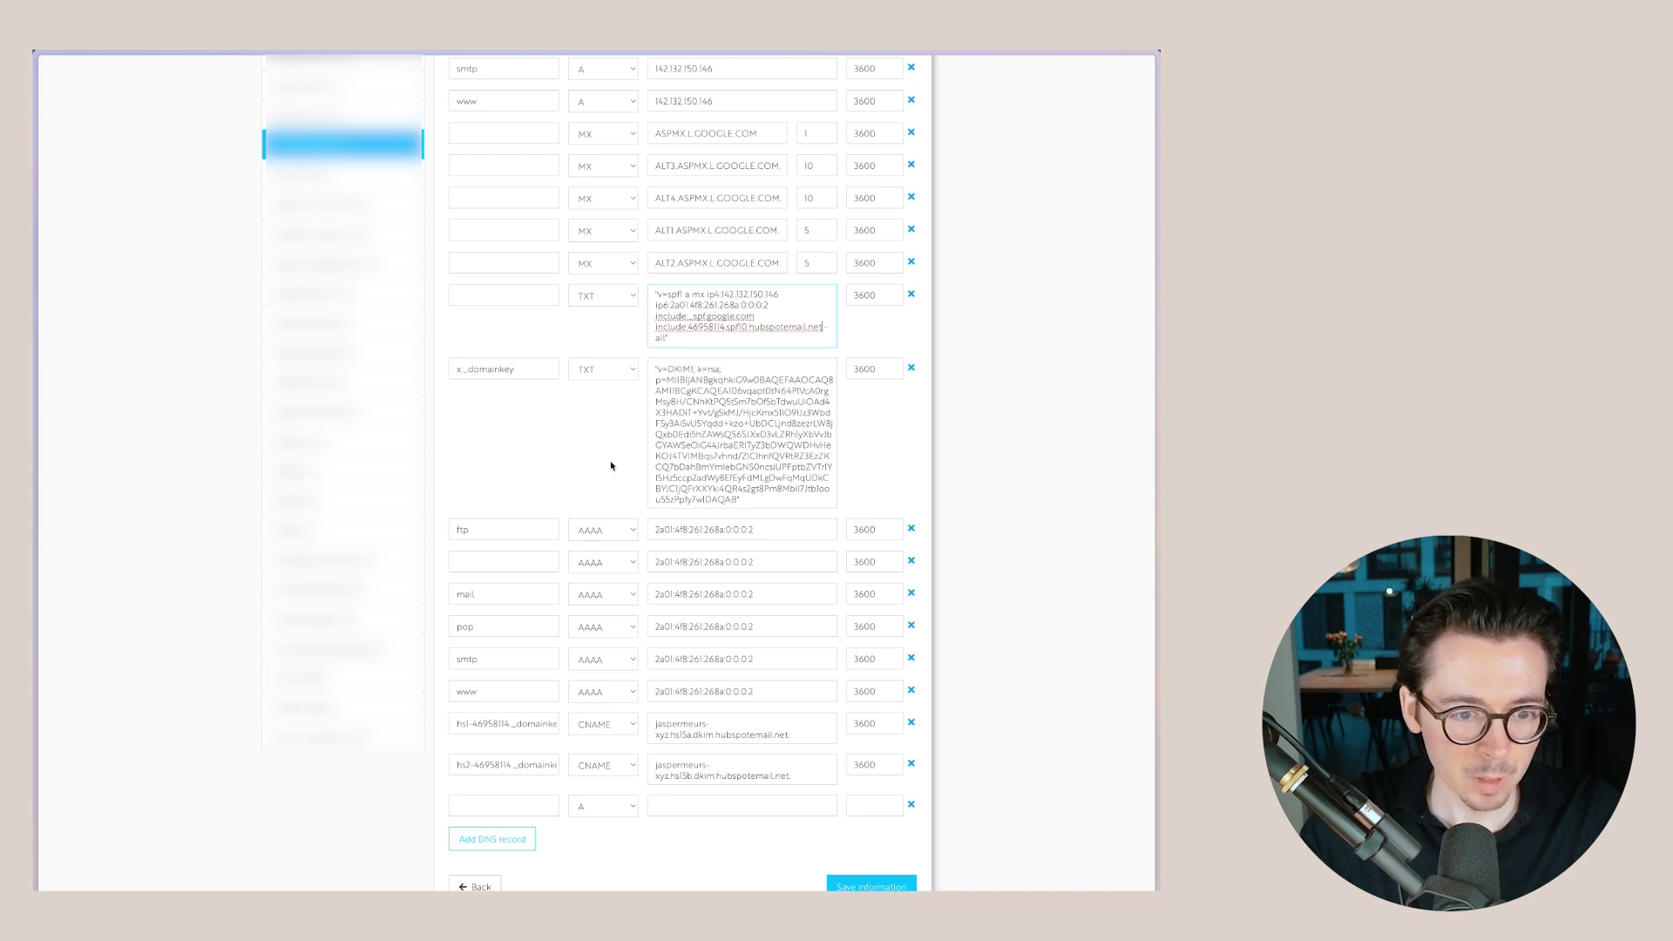
scroll(614, 465, up, 4)
scroll(612, 466, down, 5)
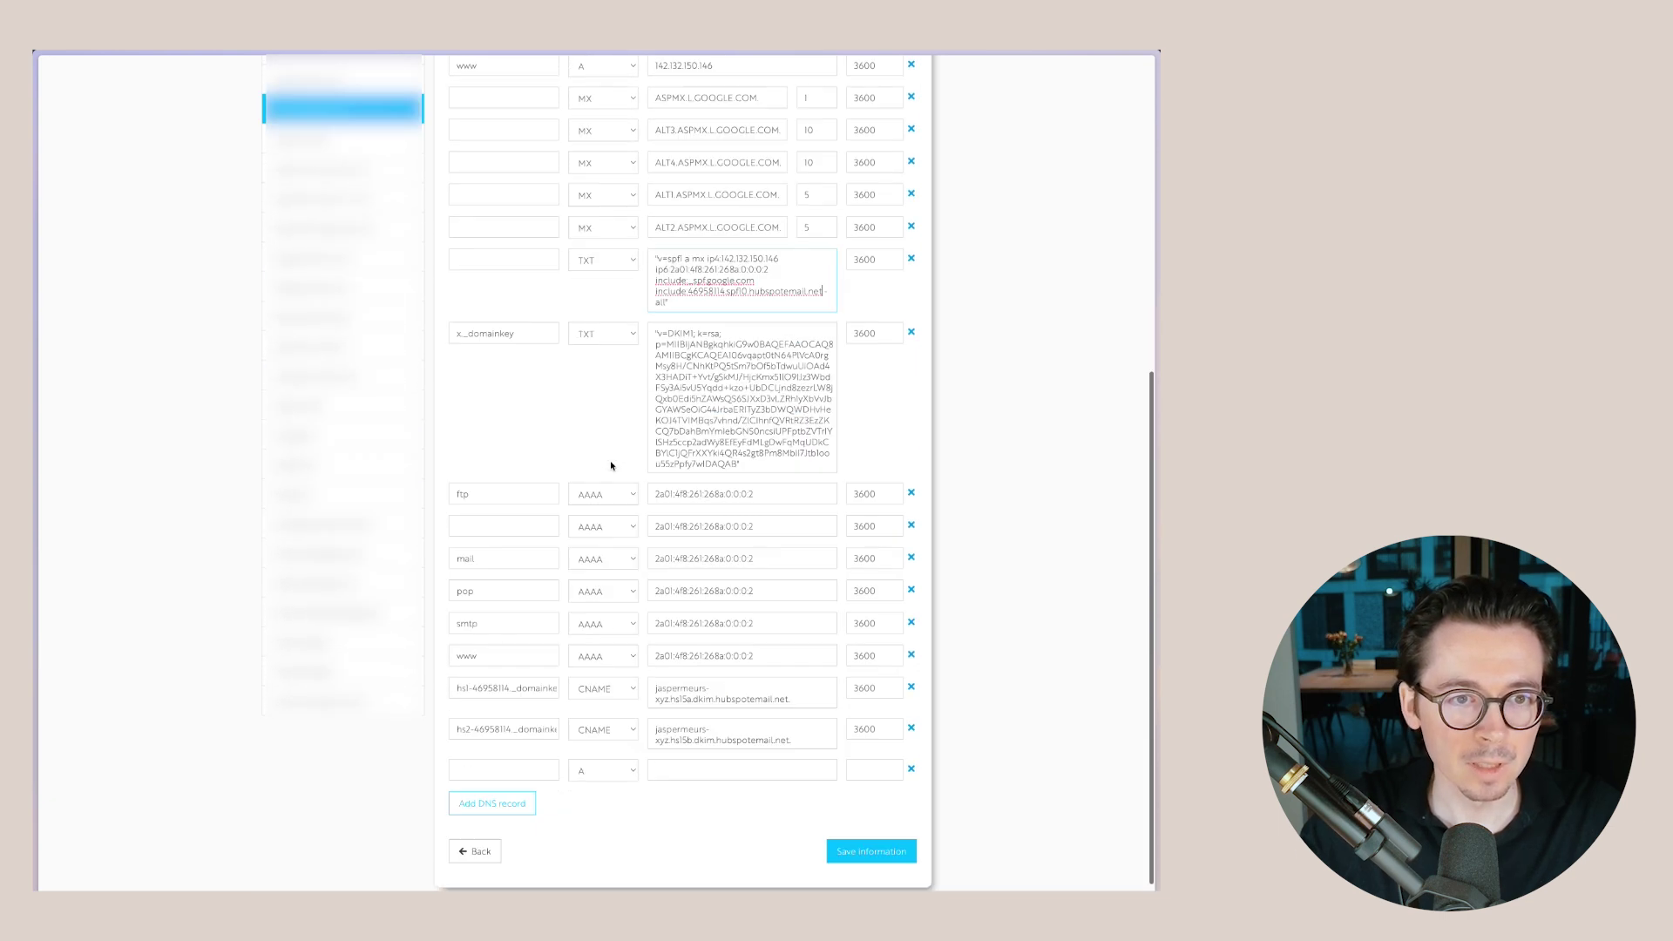
click(601, 750)
click(599, 815)
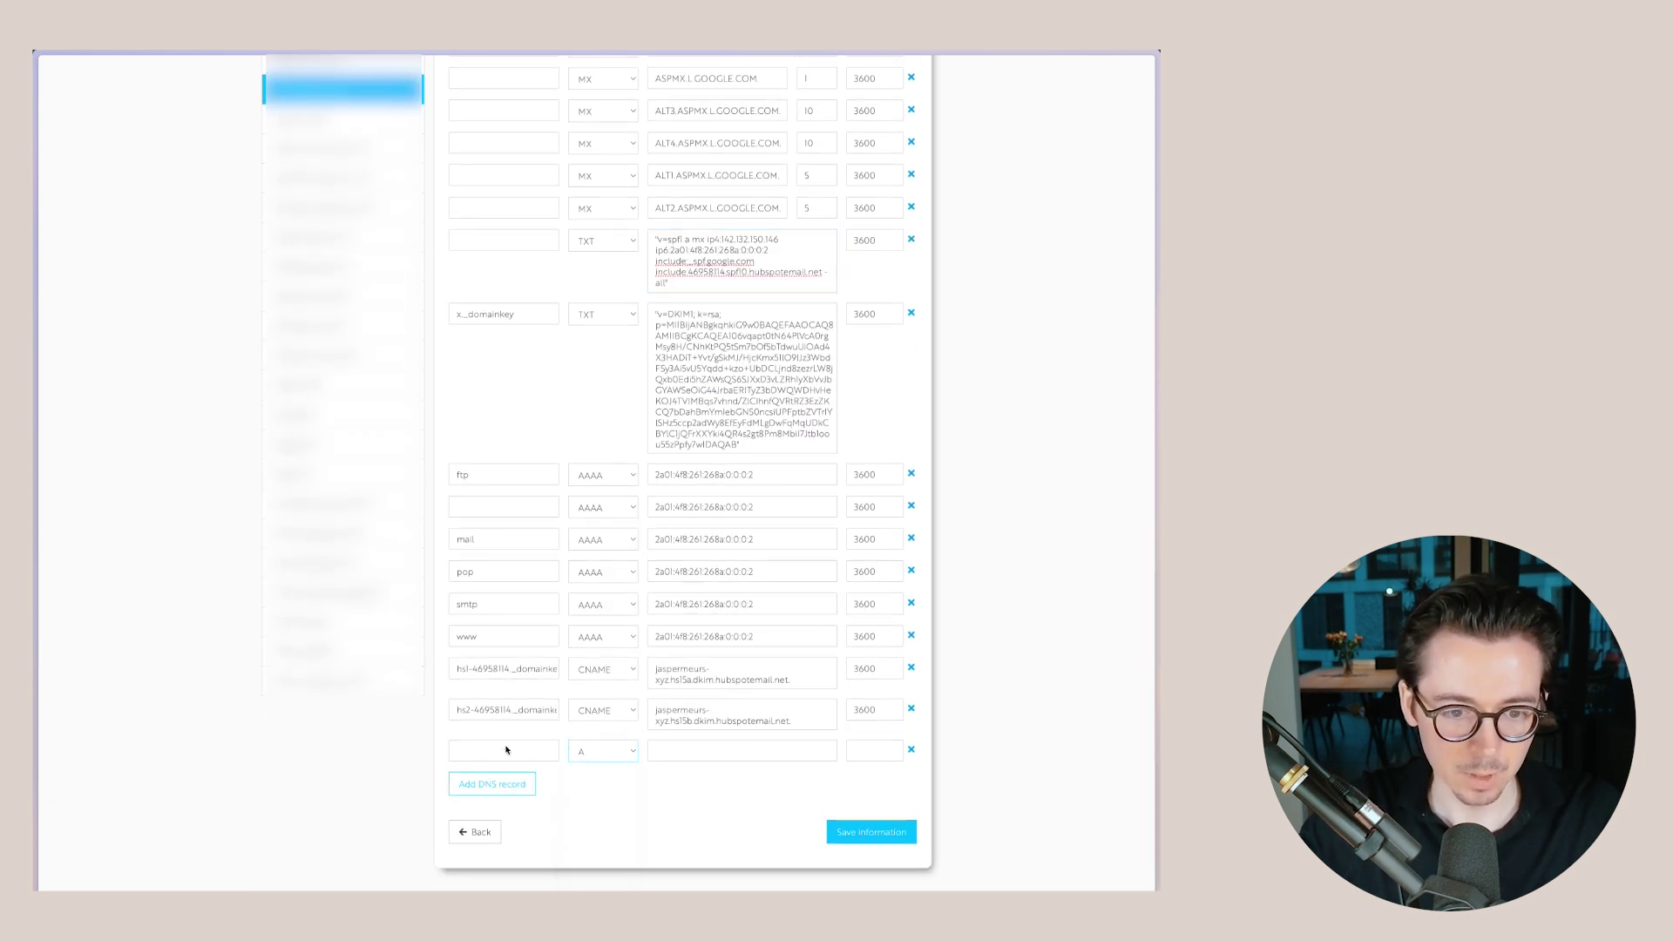
click(484, 751)
text(_dmarc)
click(712, 757)
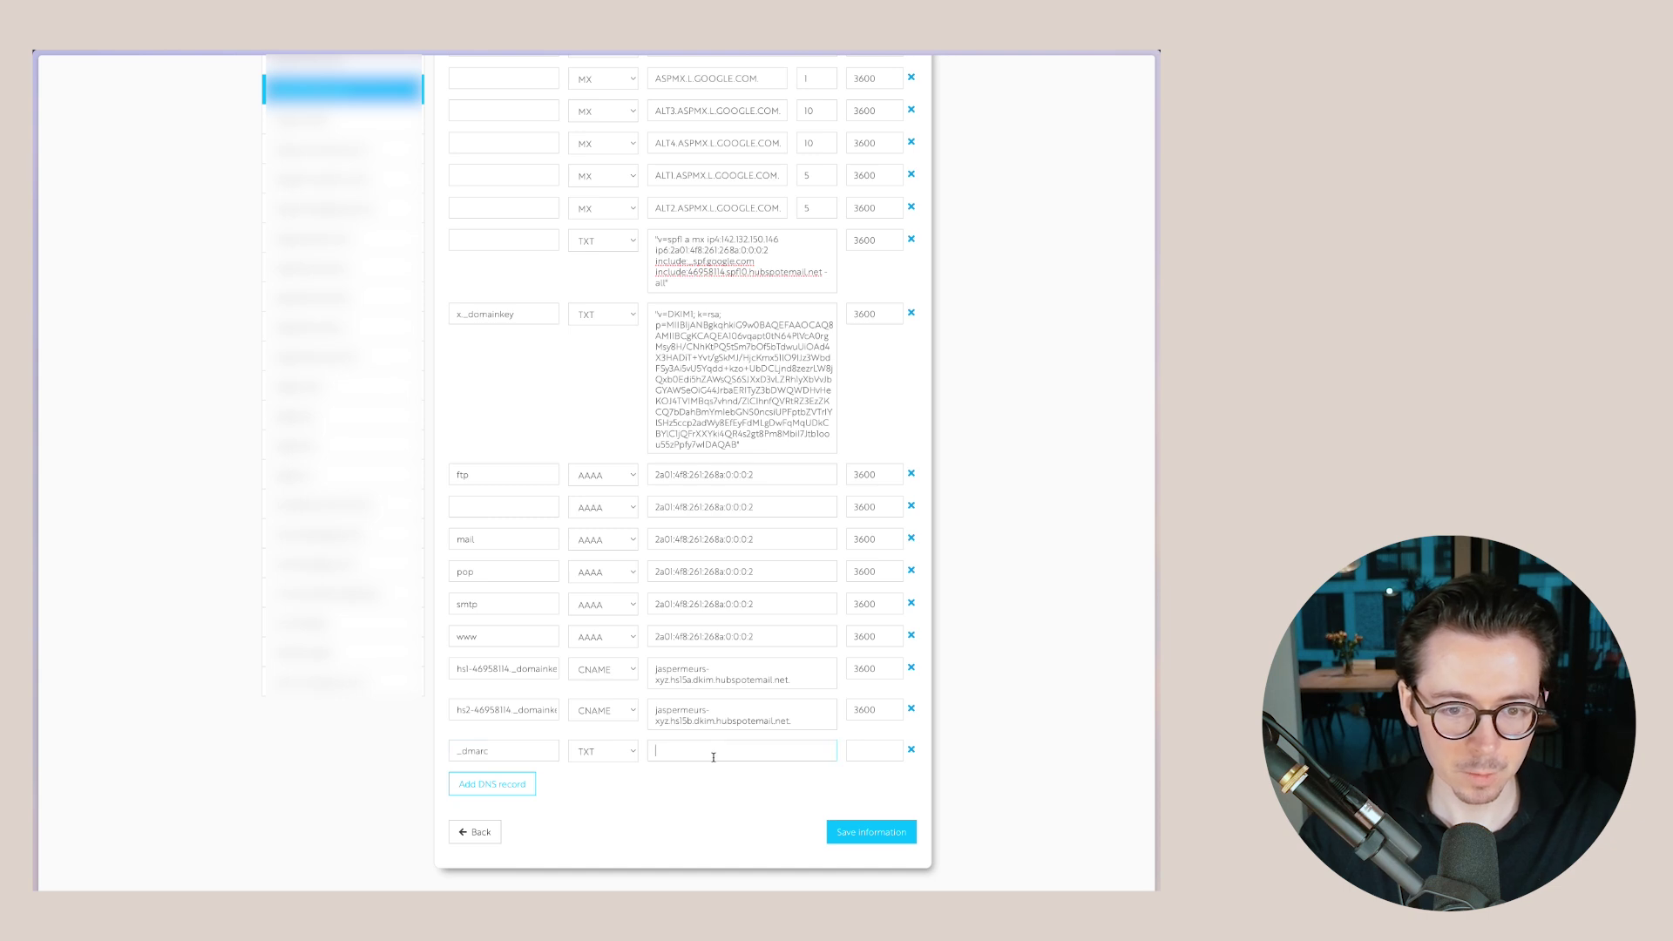
- Copy HubSpot's DMARC value and paste v=DMARC1; p=none; into the _dmarc record
click(78, 247)
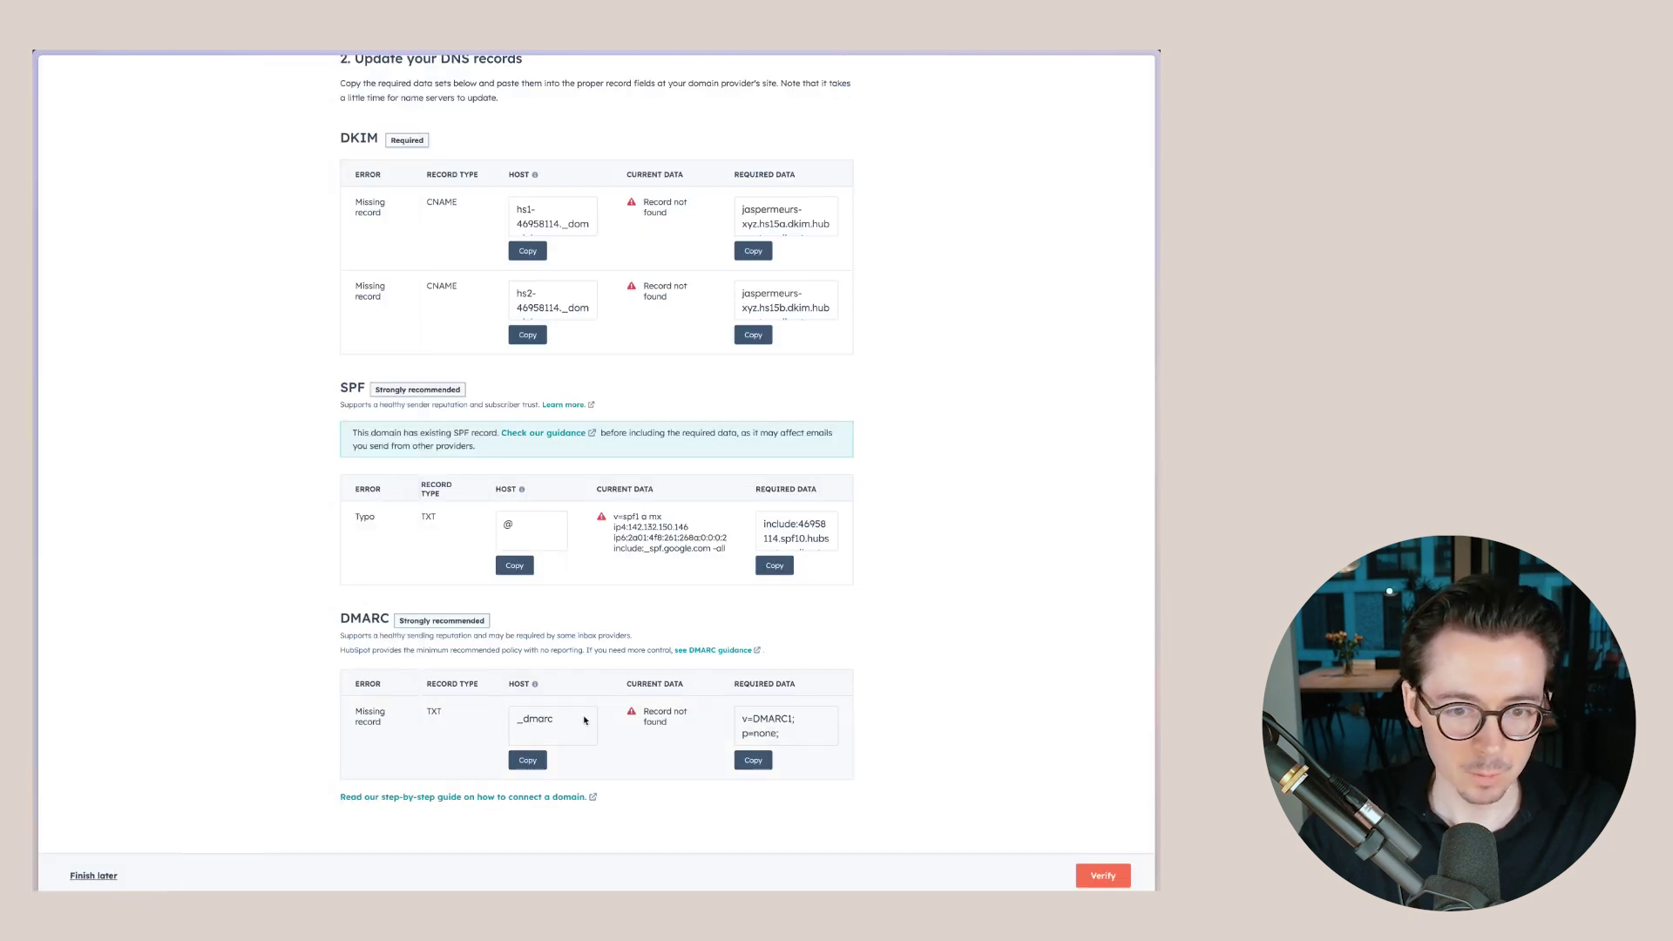
click(767, 756)
click(96, 201)
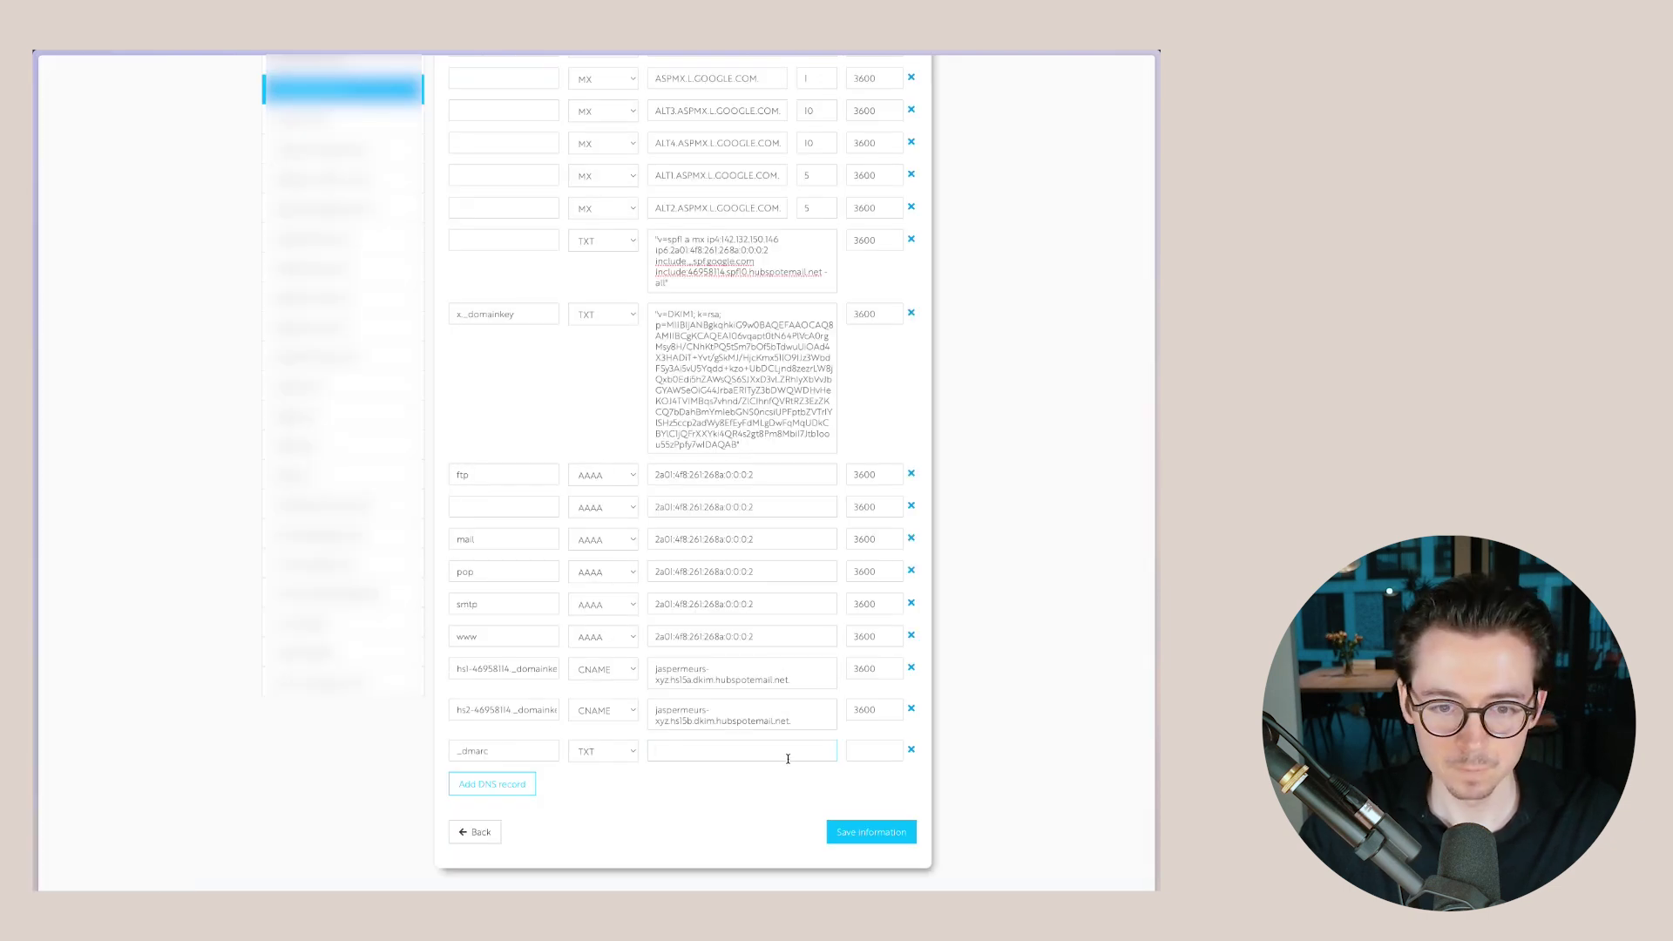
key(ctrl+v)
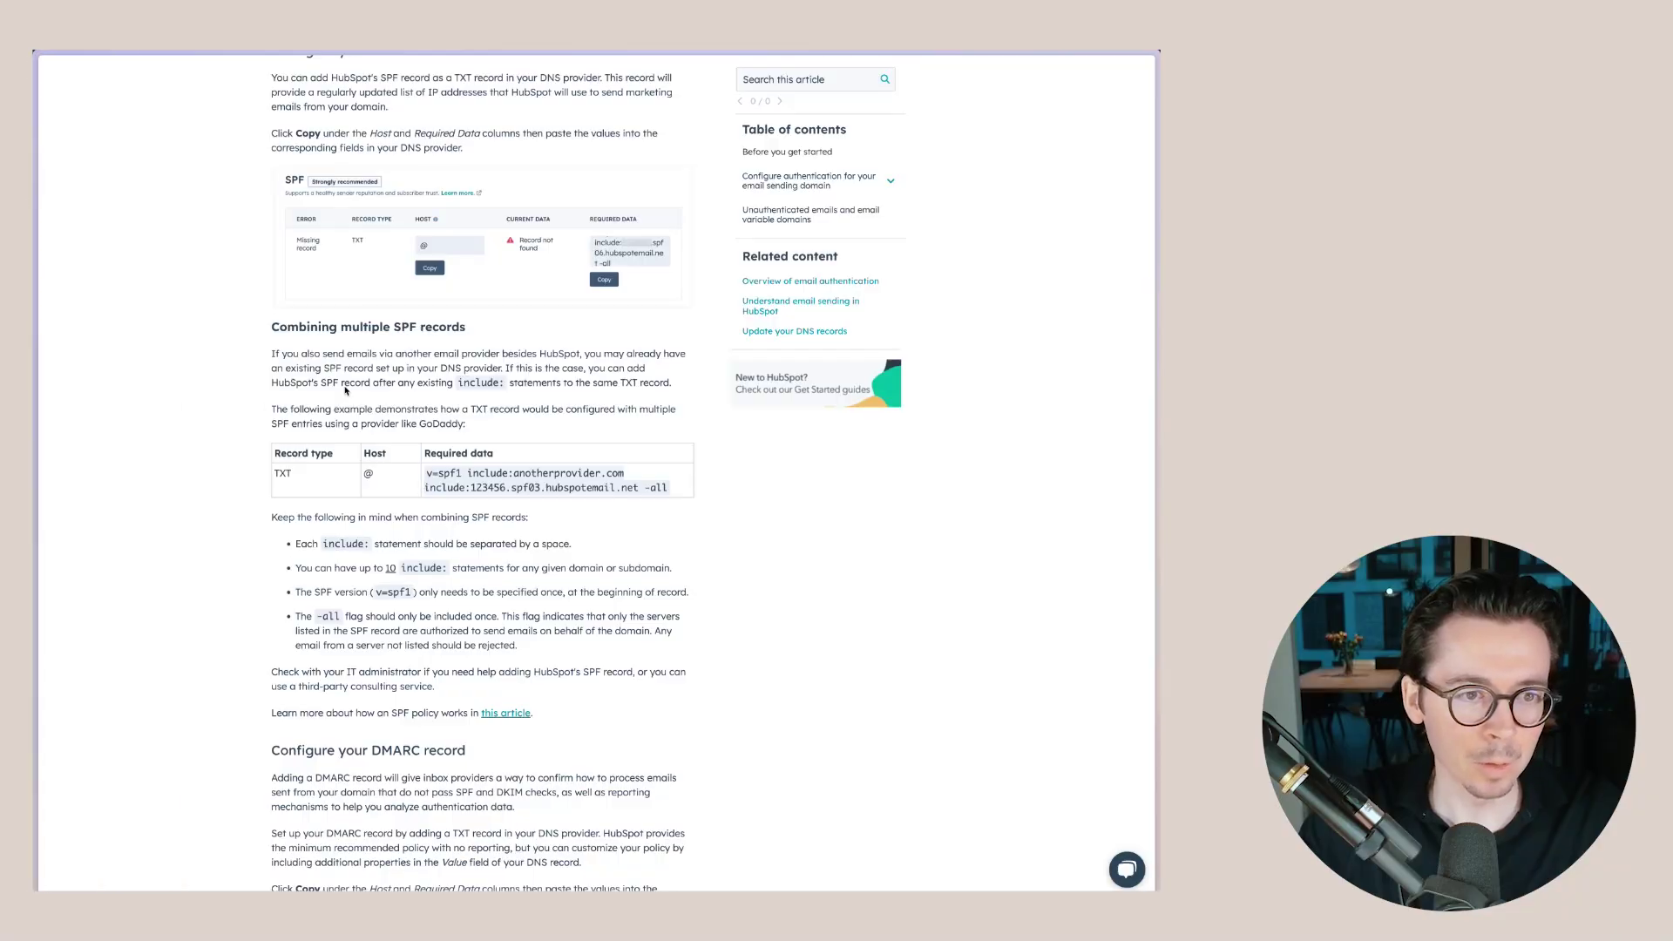
- Scroll through the Knowledge Base SPF and DMARC guidance
scroll(401, 539, down, 7)
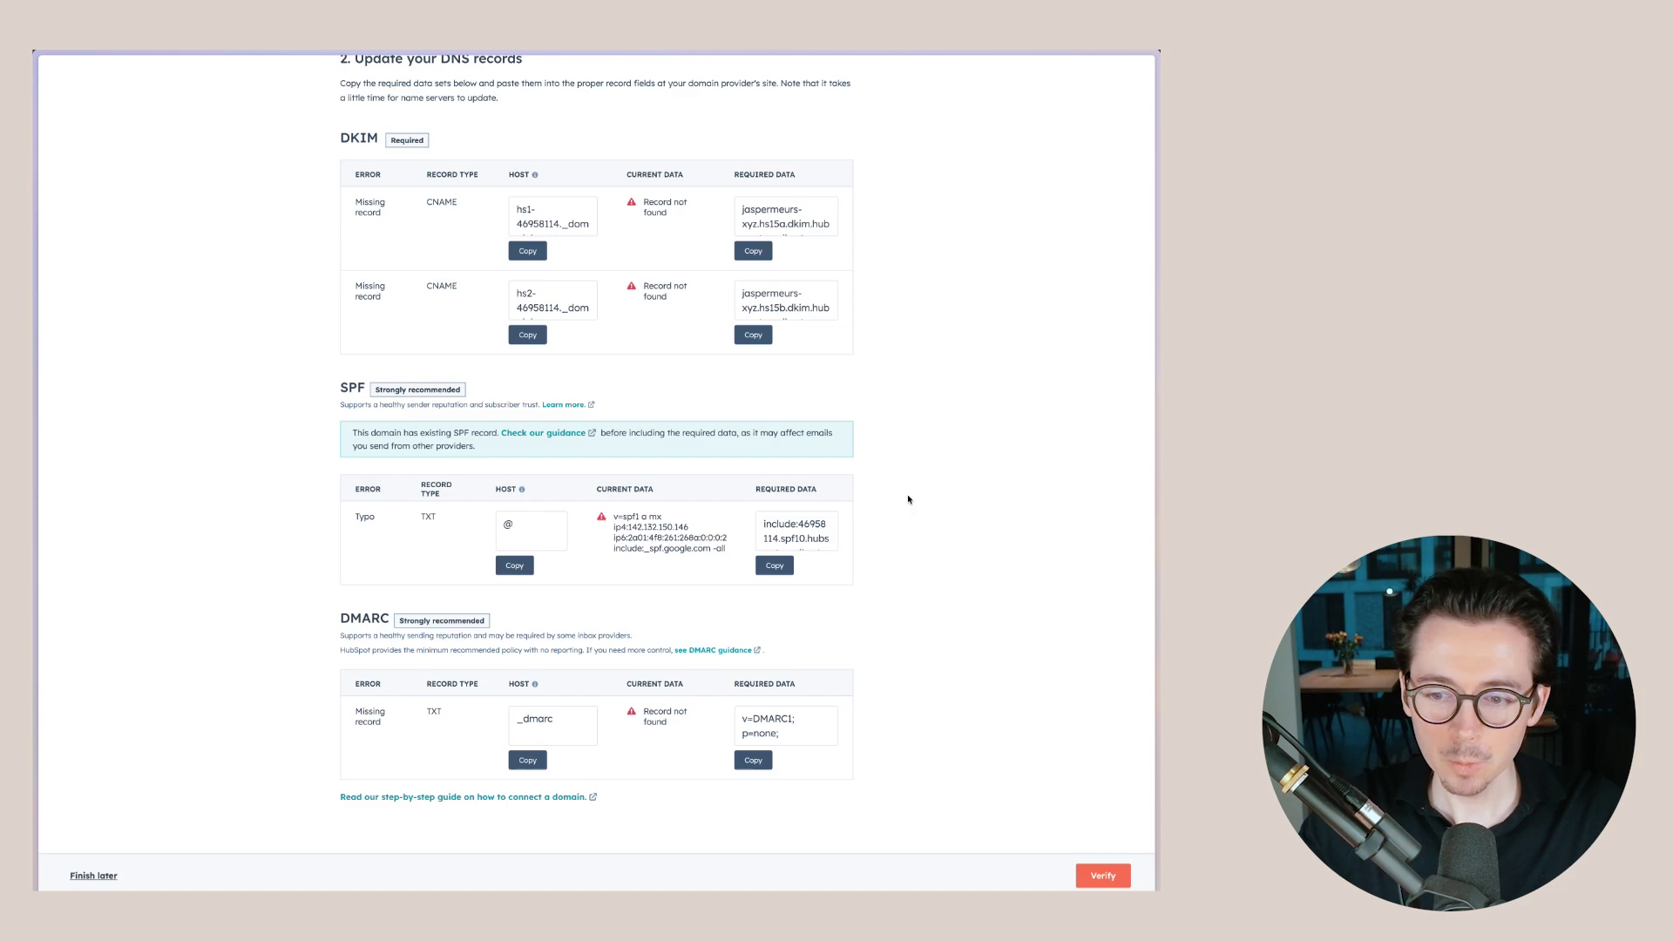
- Verify and re-check the domain's DNS records, then exit setup with SPF still unverified
scroll(907, 493, up, 4)
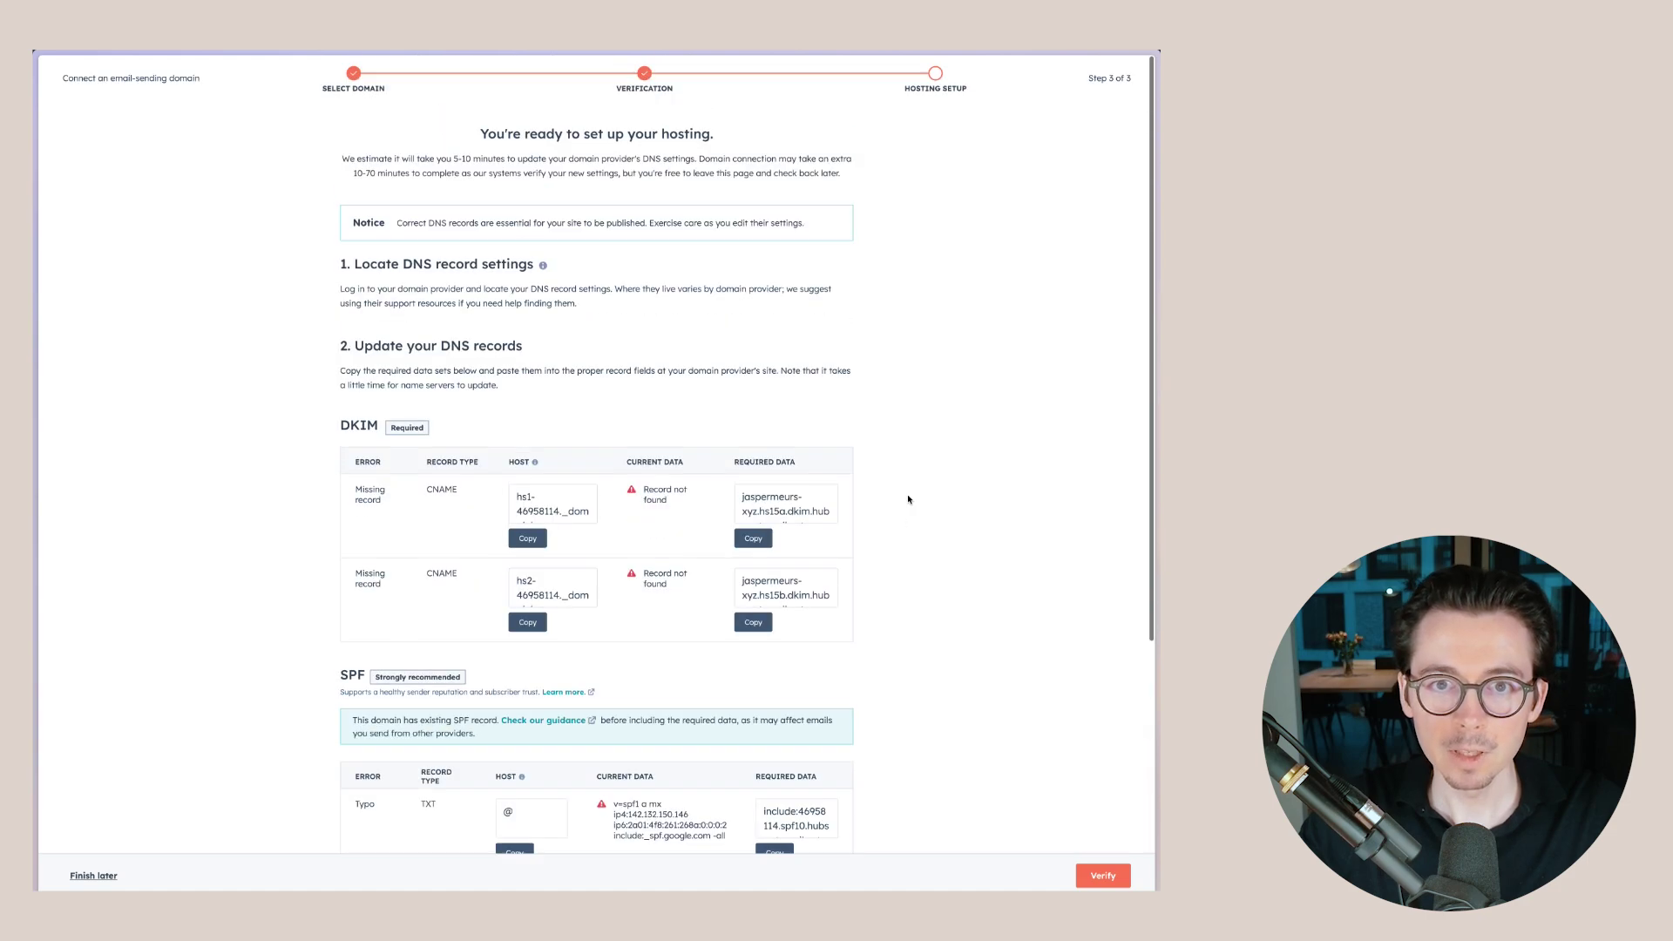
scroll(907, 493, down, 4)
click(1102, 876)
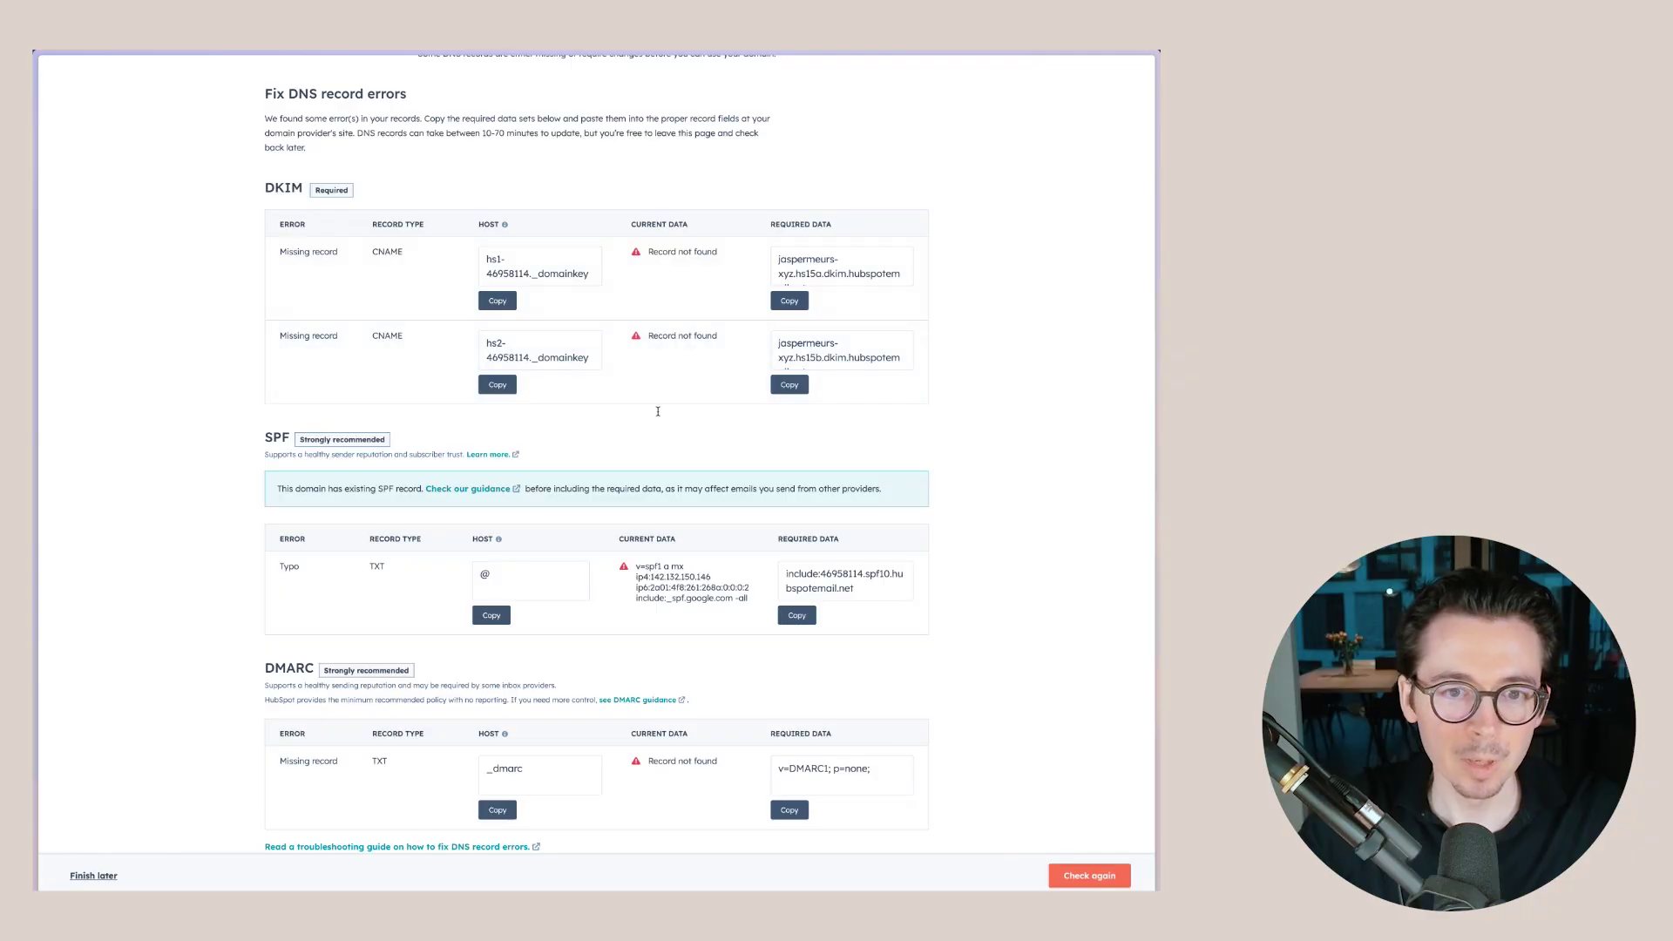
scroll(660, 392, up, 3)
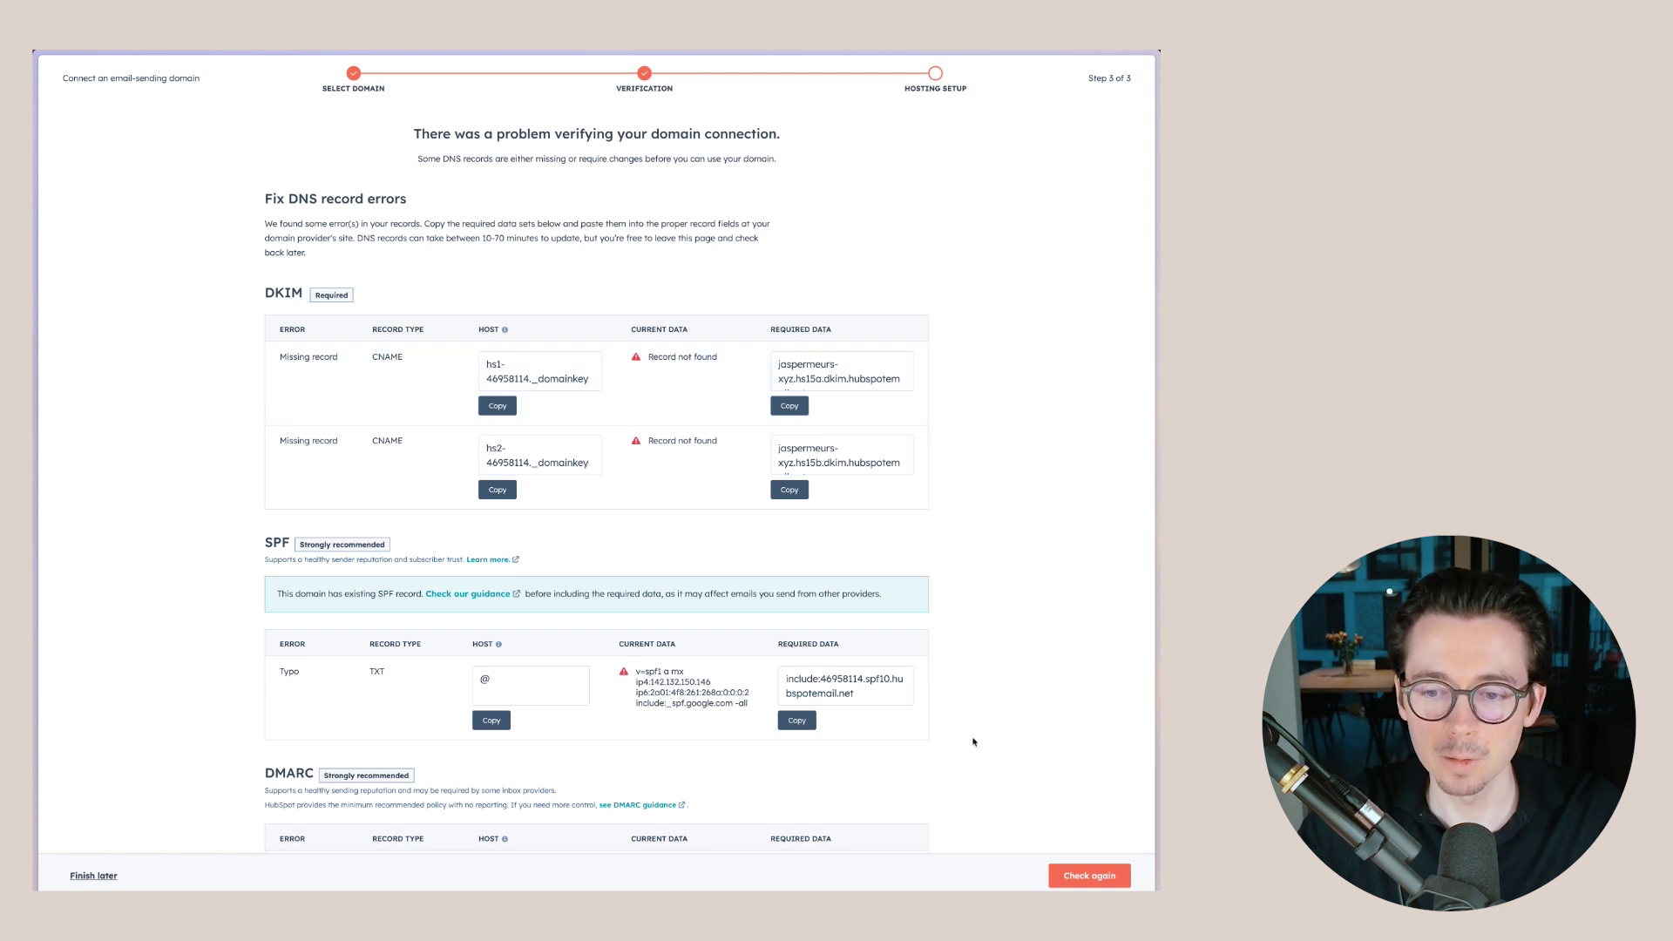
click(1089, 875)
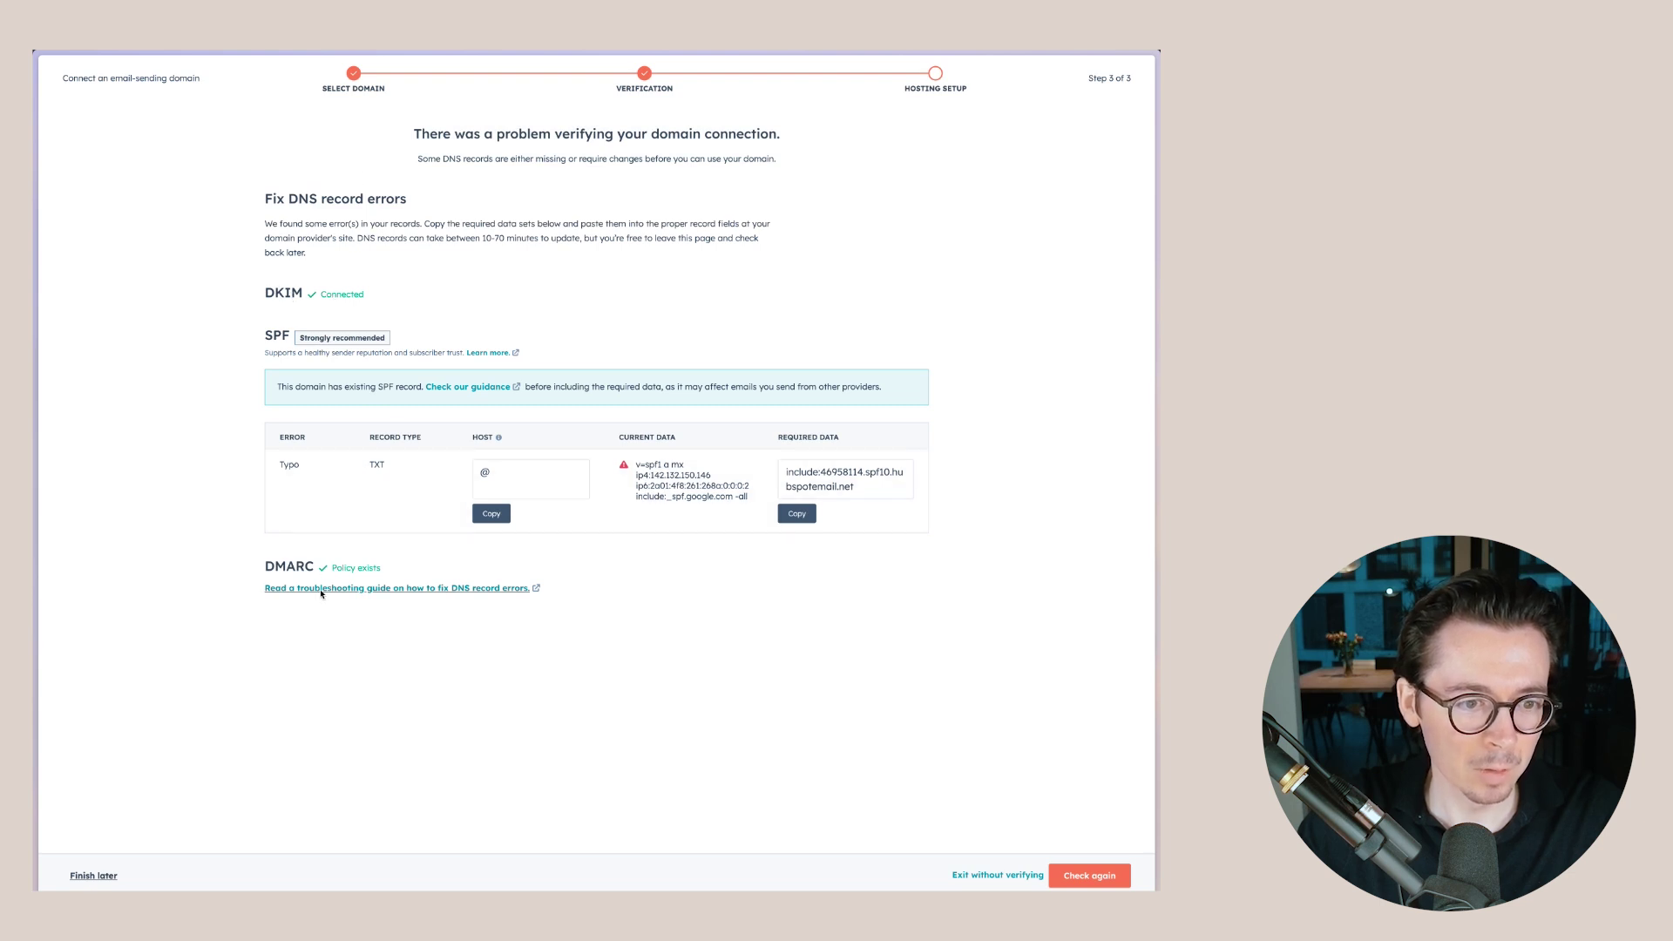
click(859, 490)
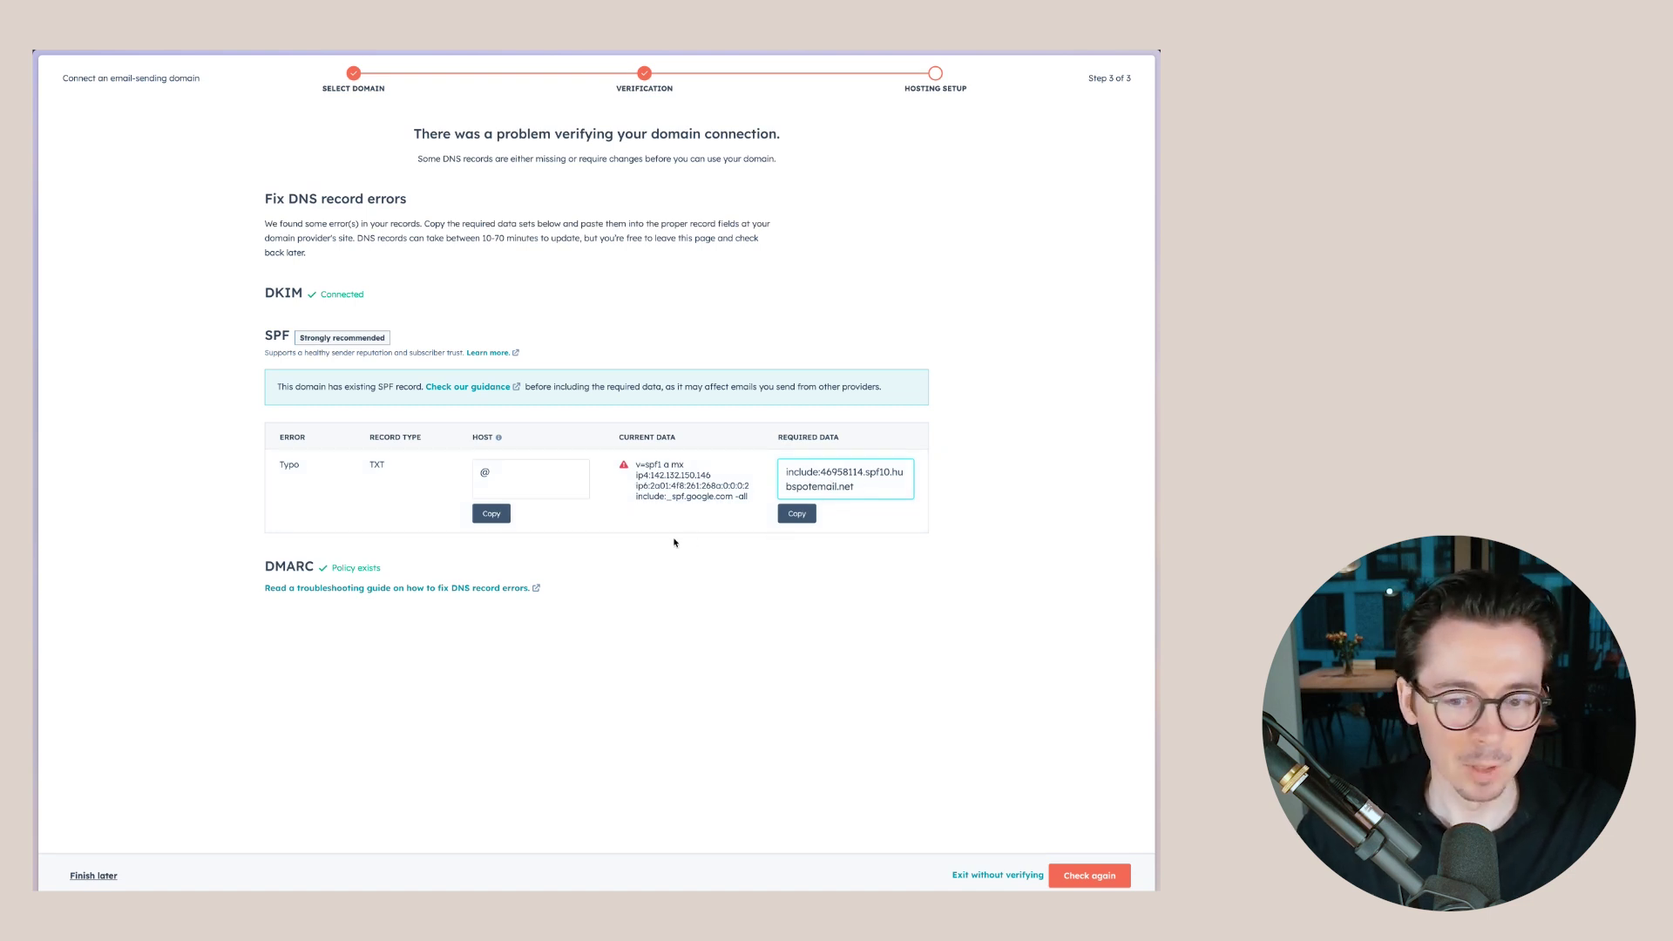
click(998, 875)
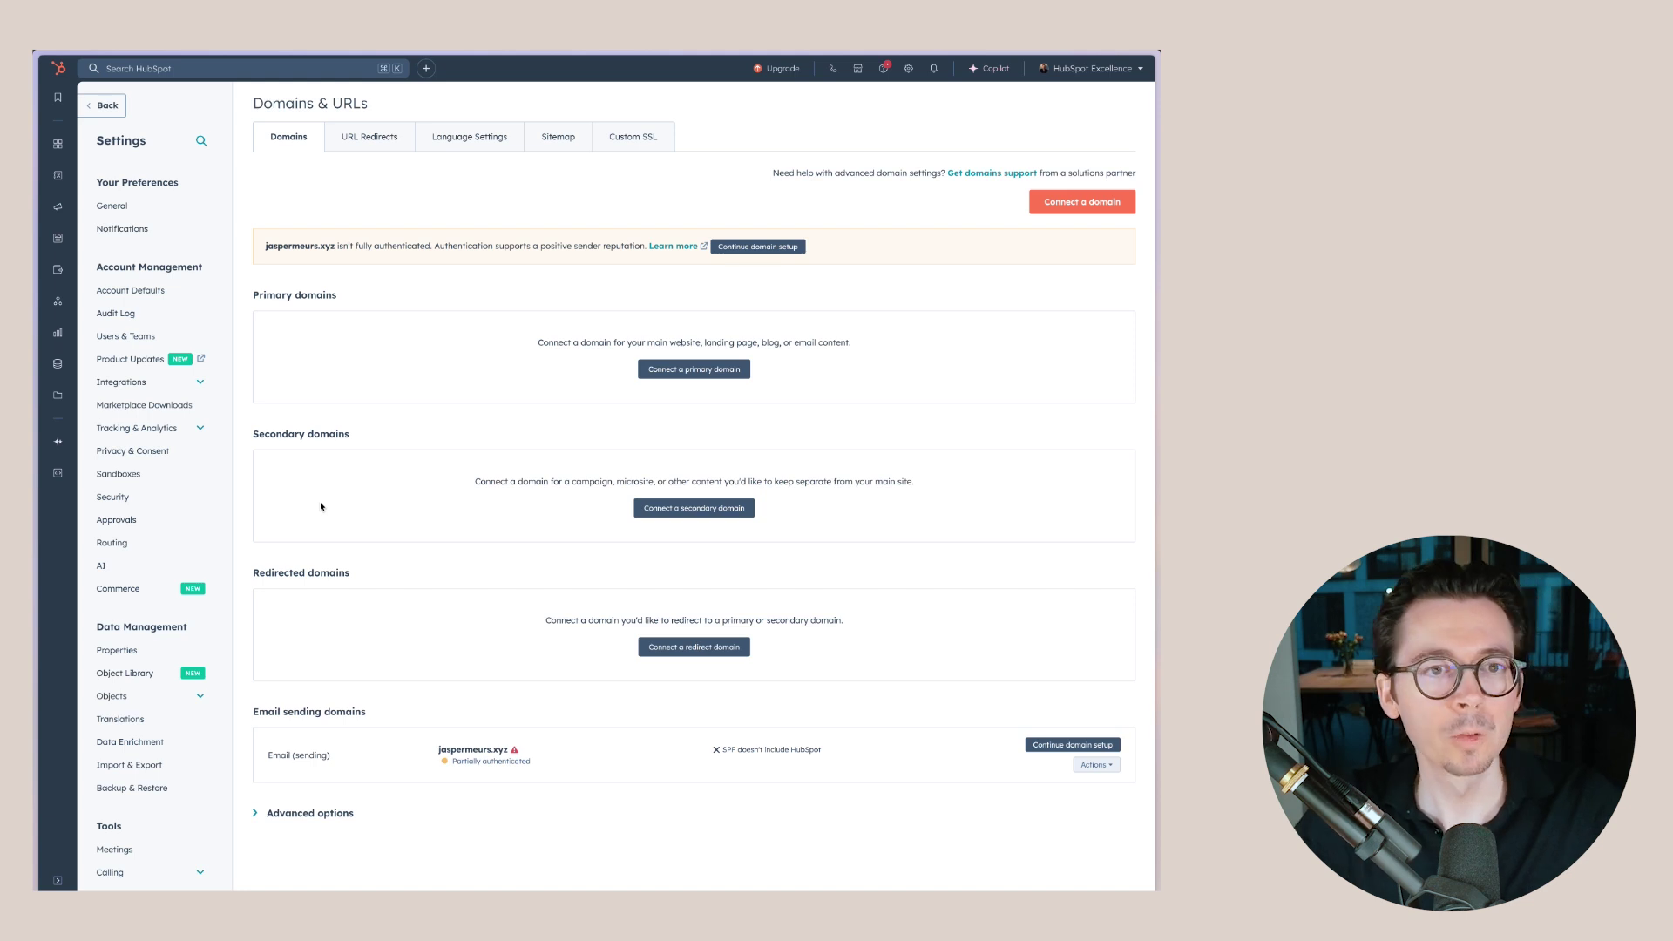
- Review the Account Defaults Brand Kit colors and themes, ending on Colors with primary color 425b76
click(157, 289)
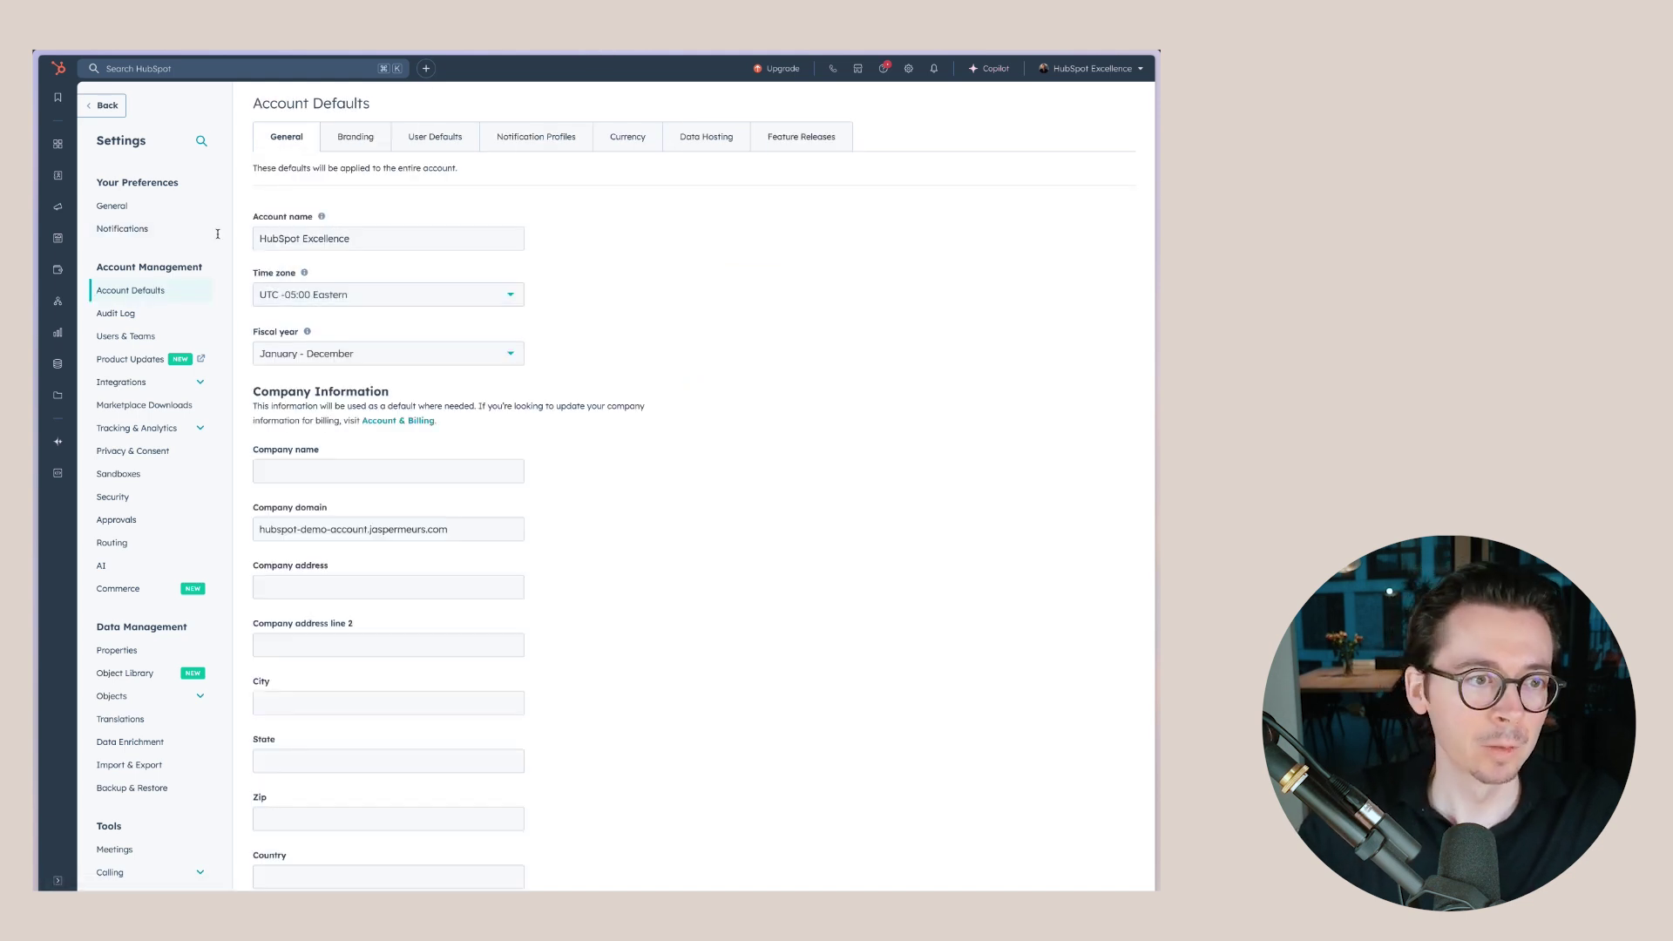
click(352, 142)
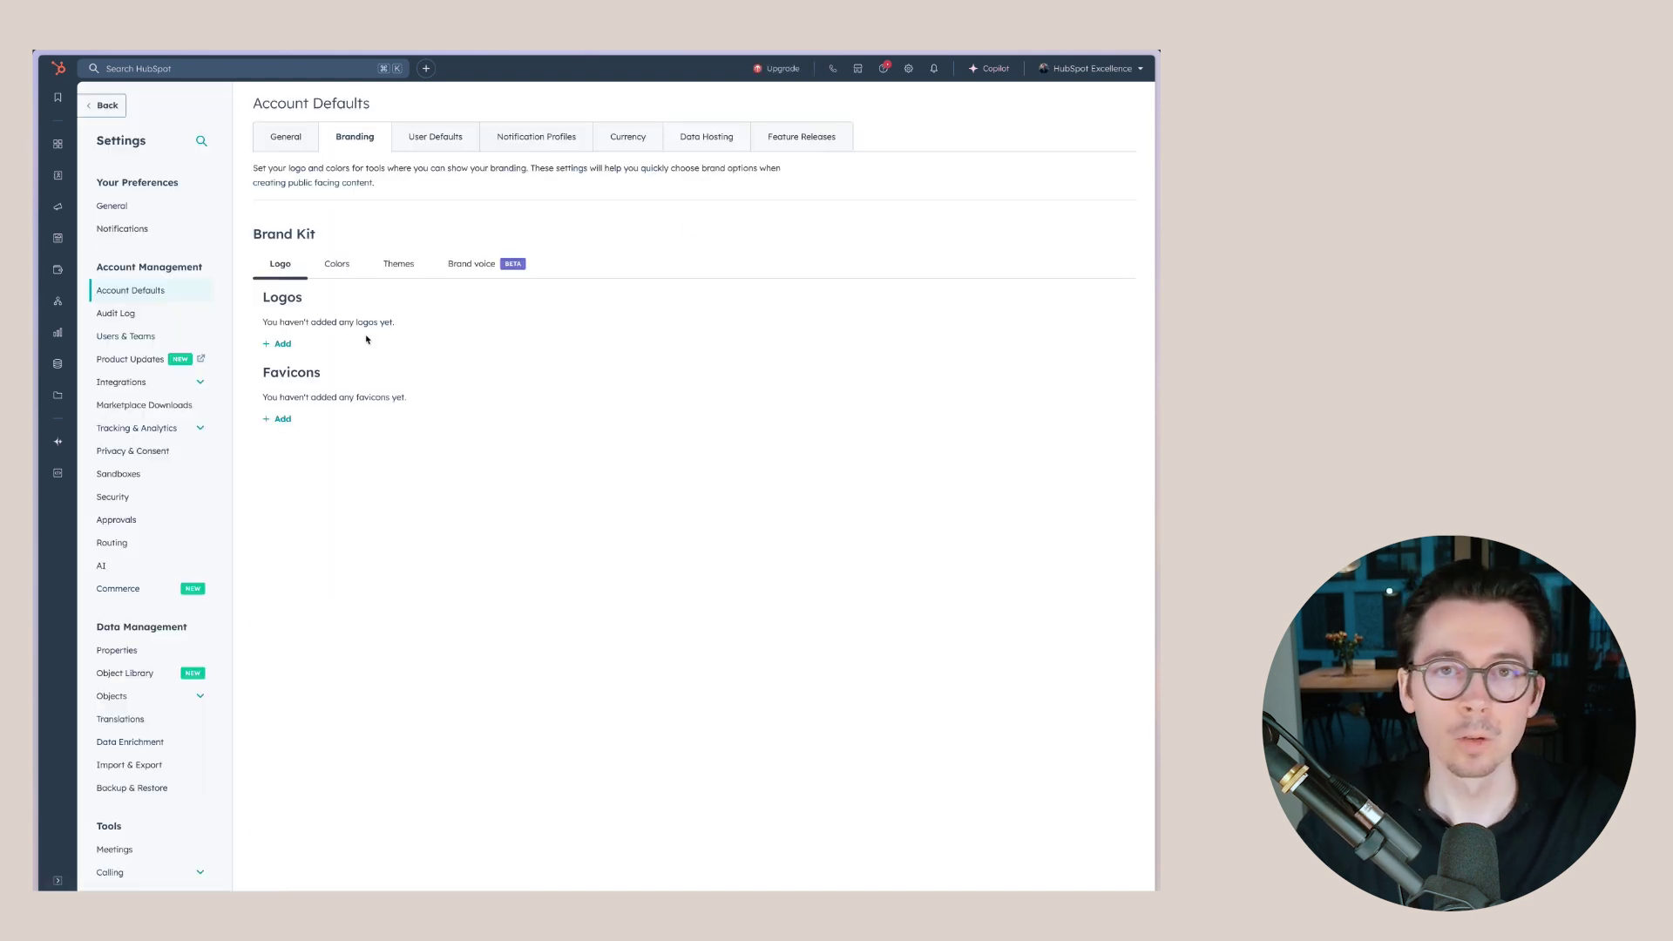
click(338, 264)
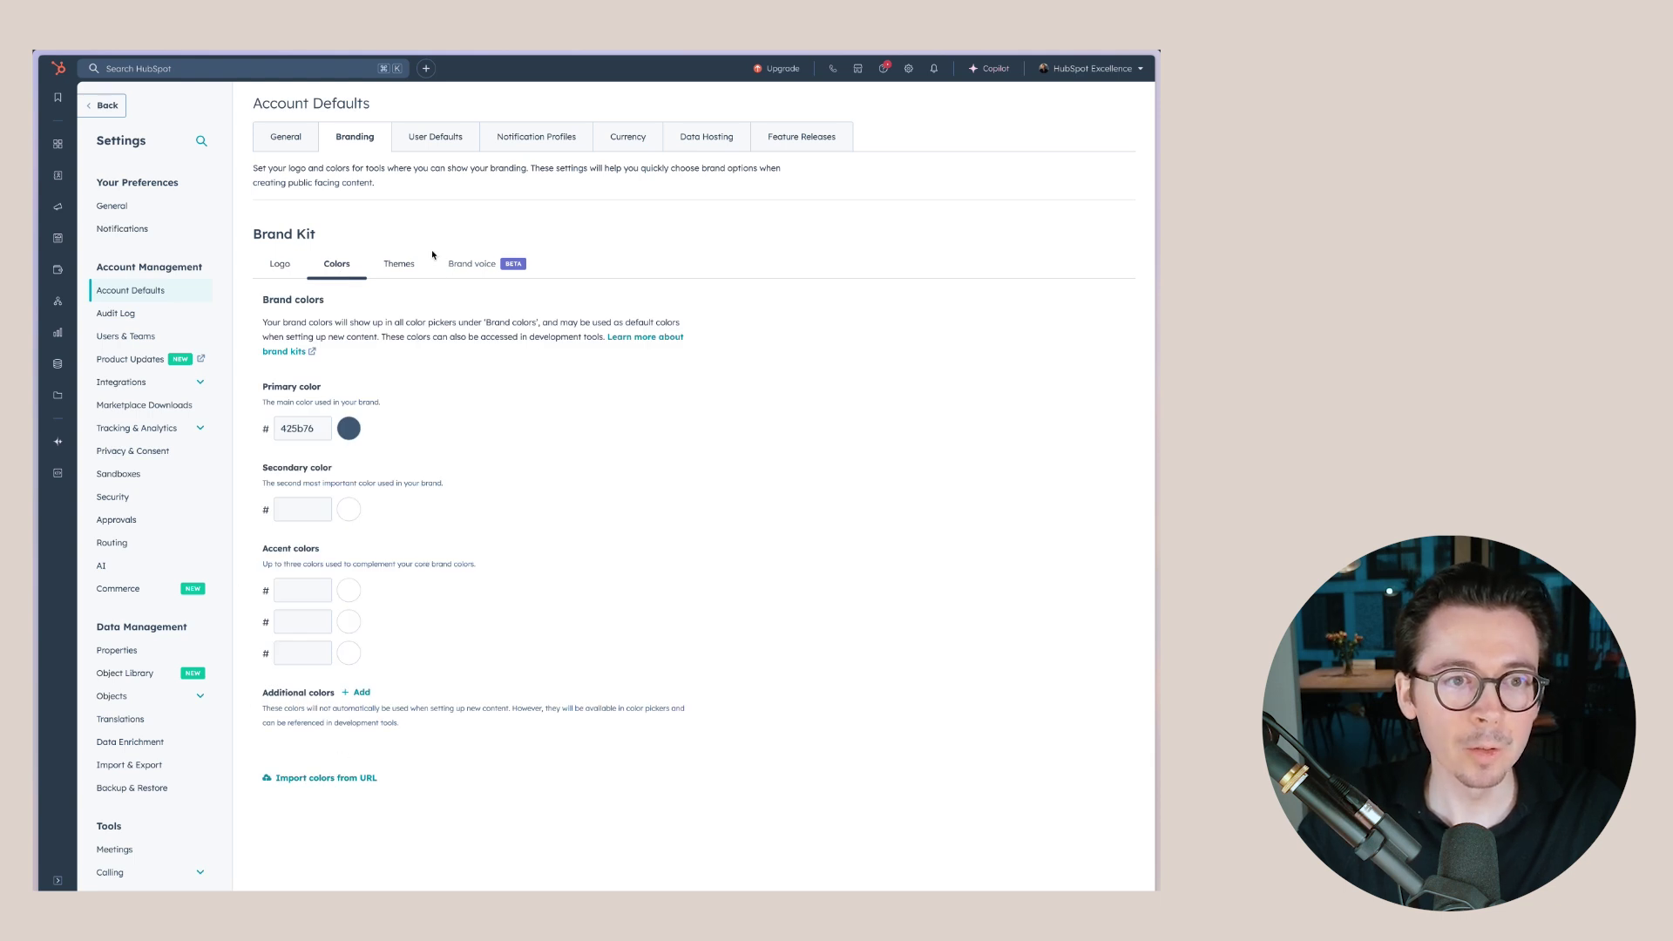
click(399, 264)
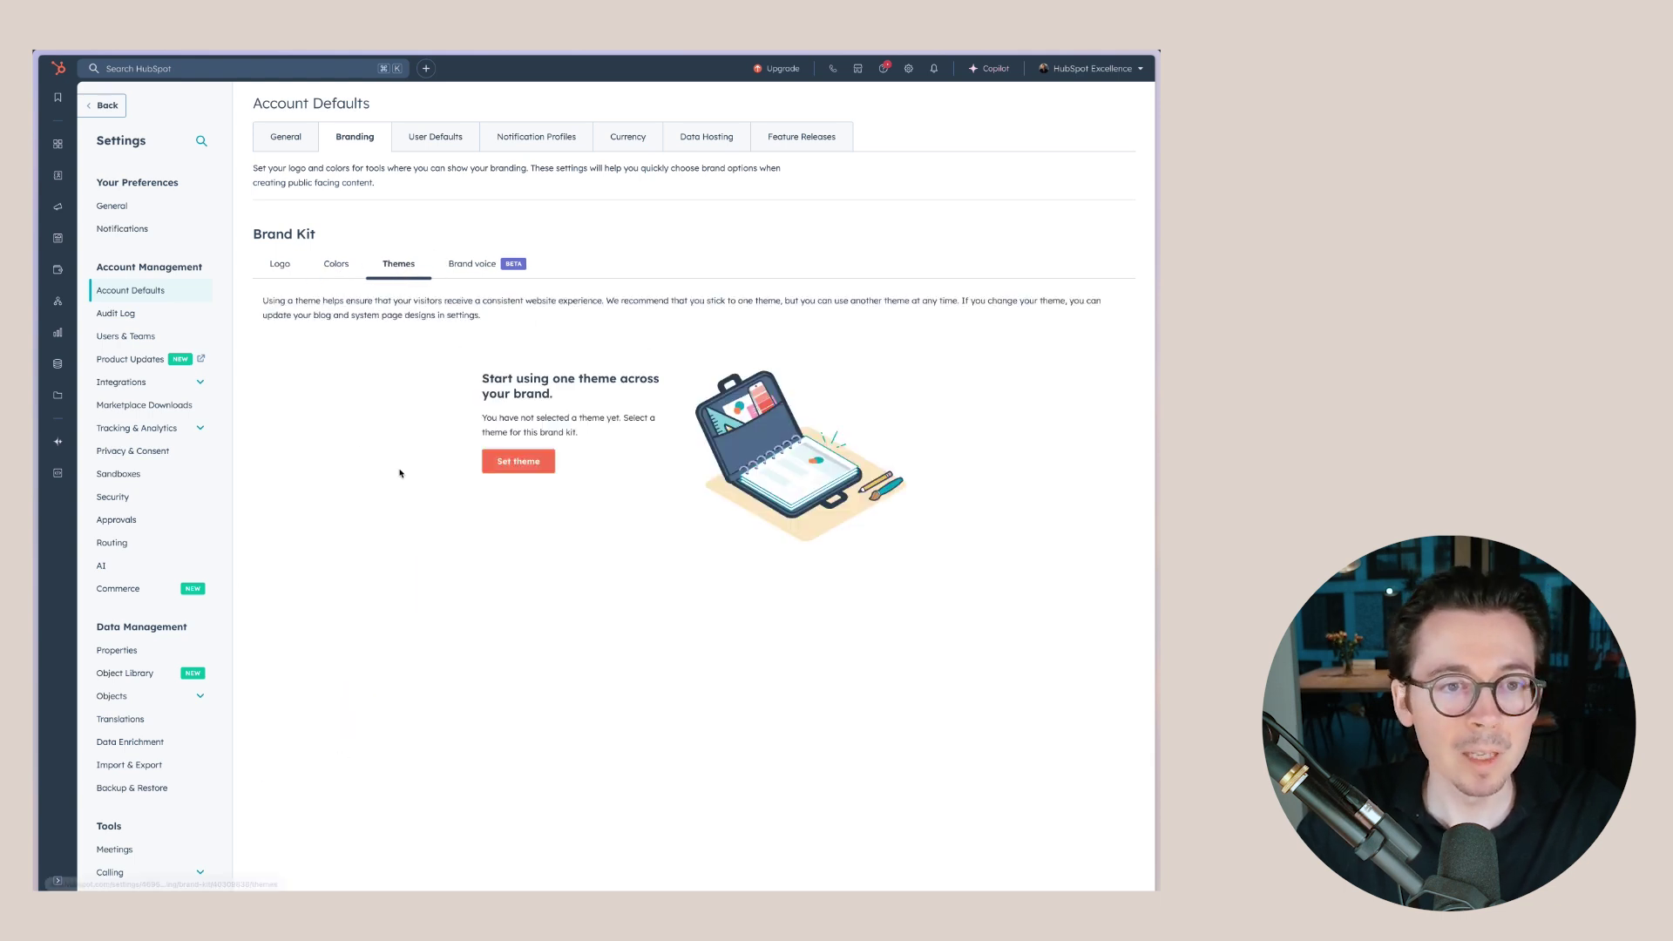
click(336, 264)
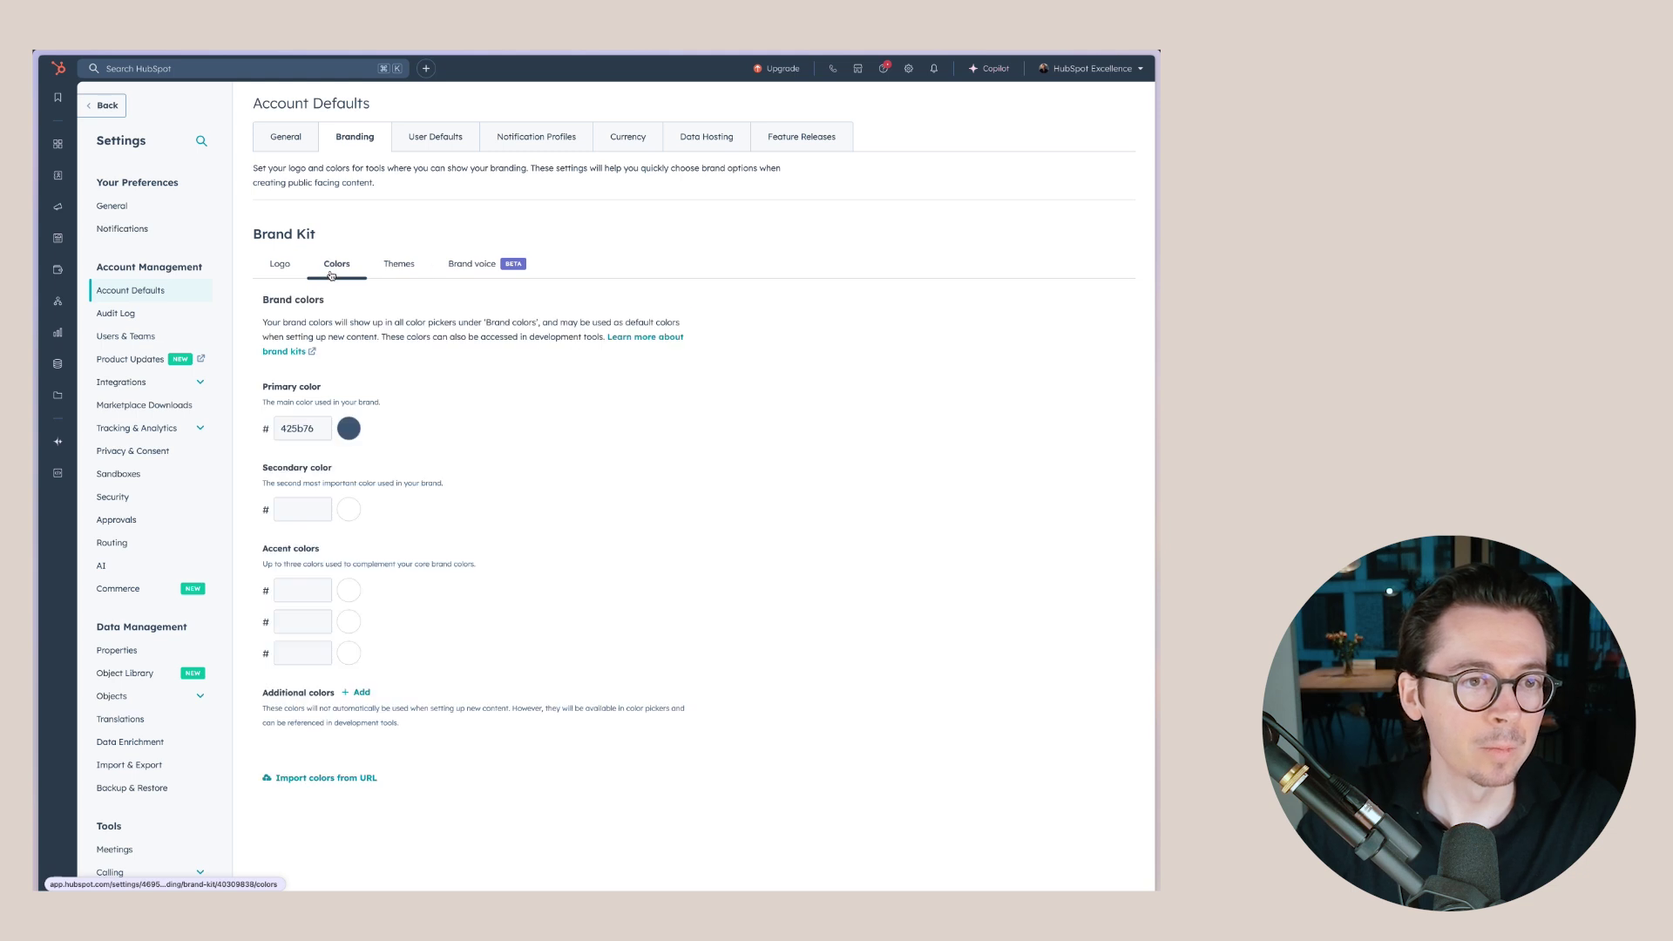
click(279, 265)
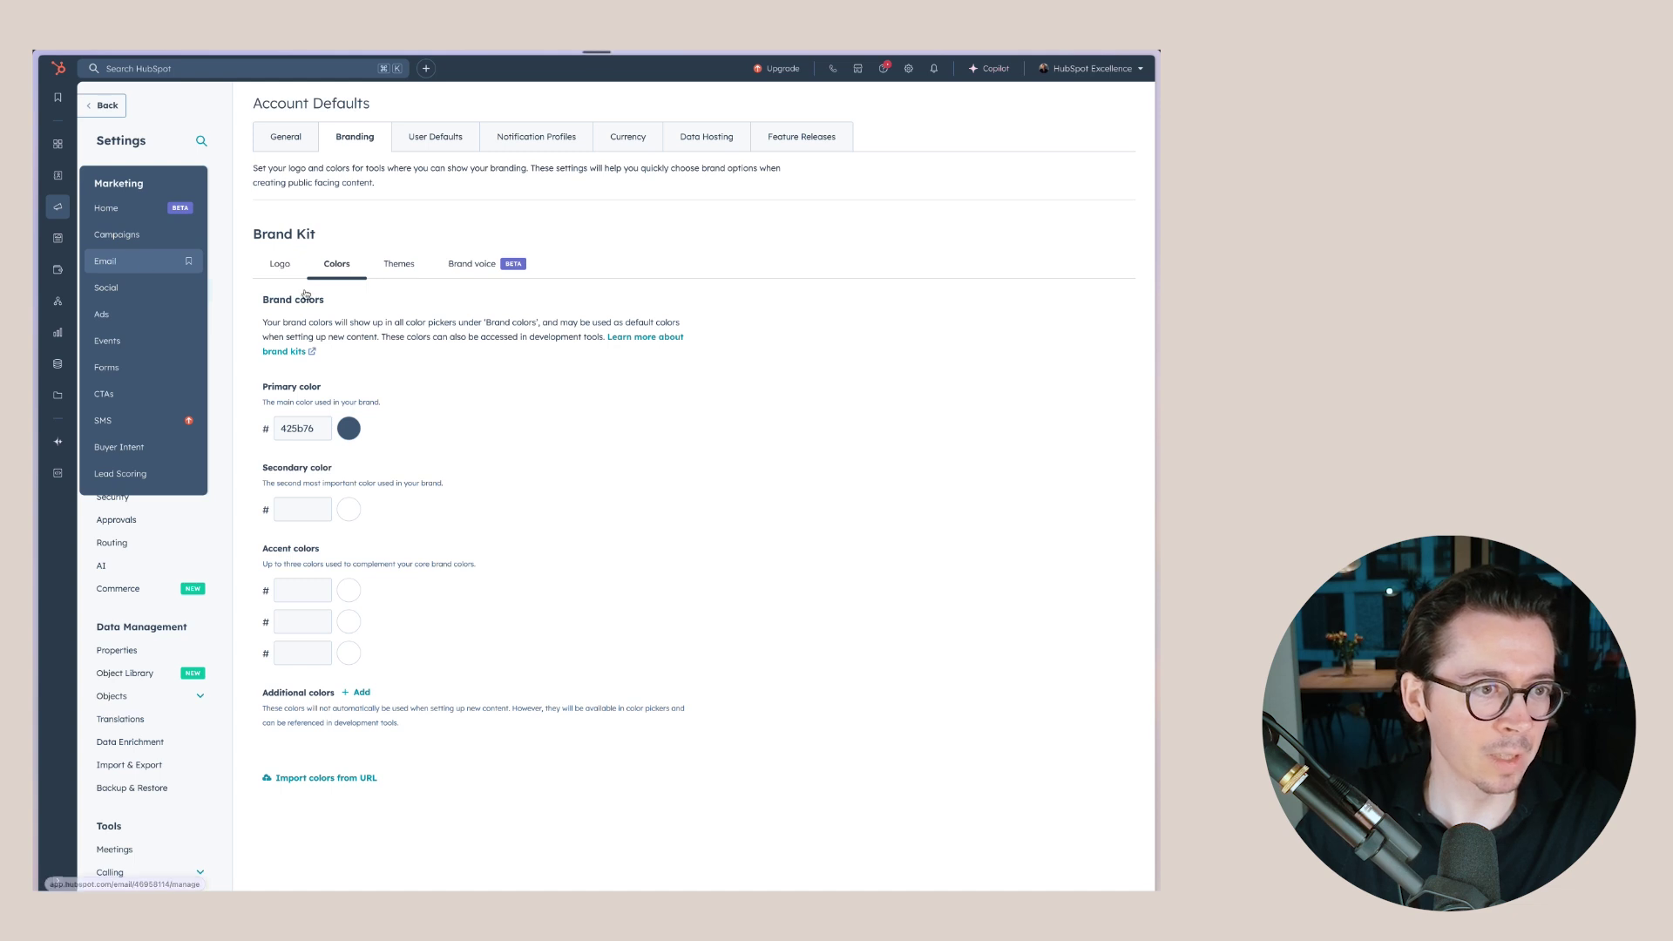
- From Marketing > Email, create a Regular email using the Start from scratch template
click(114, 261)
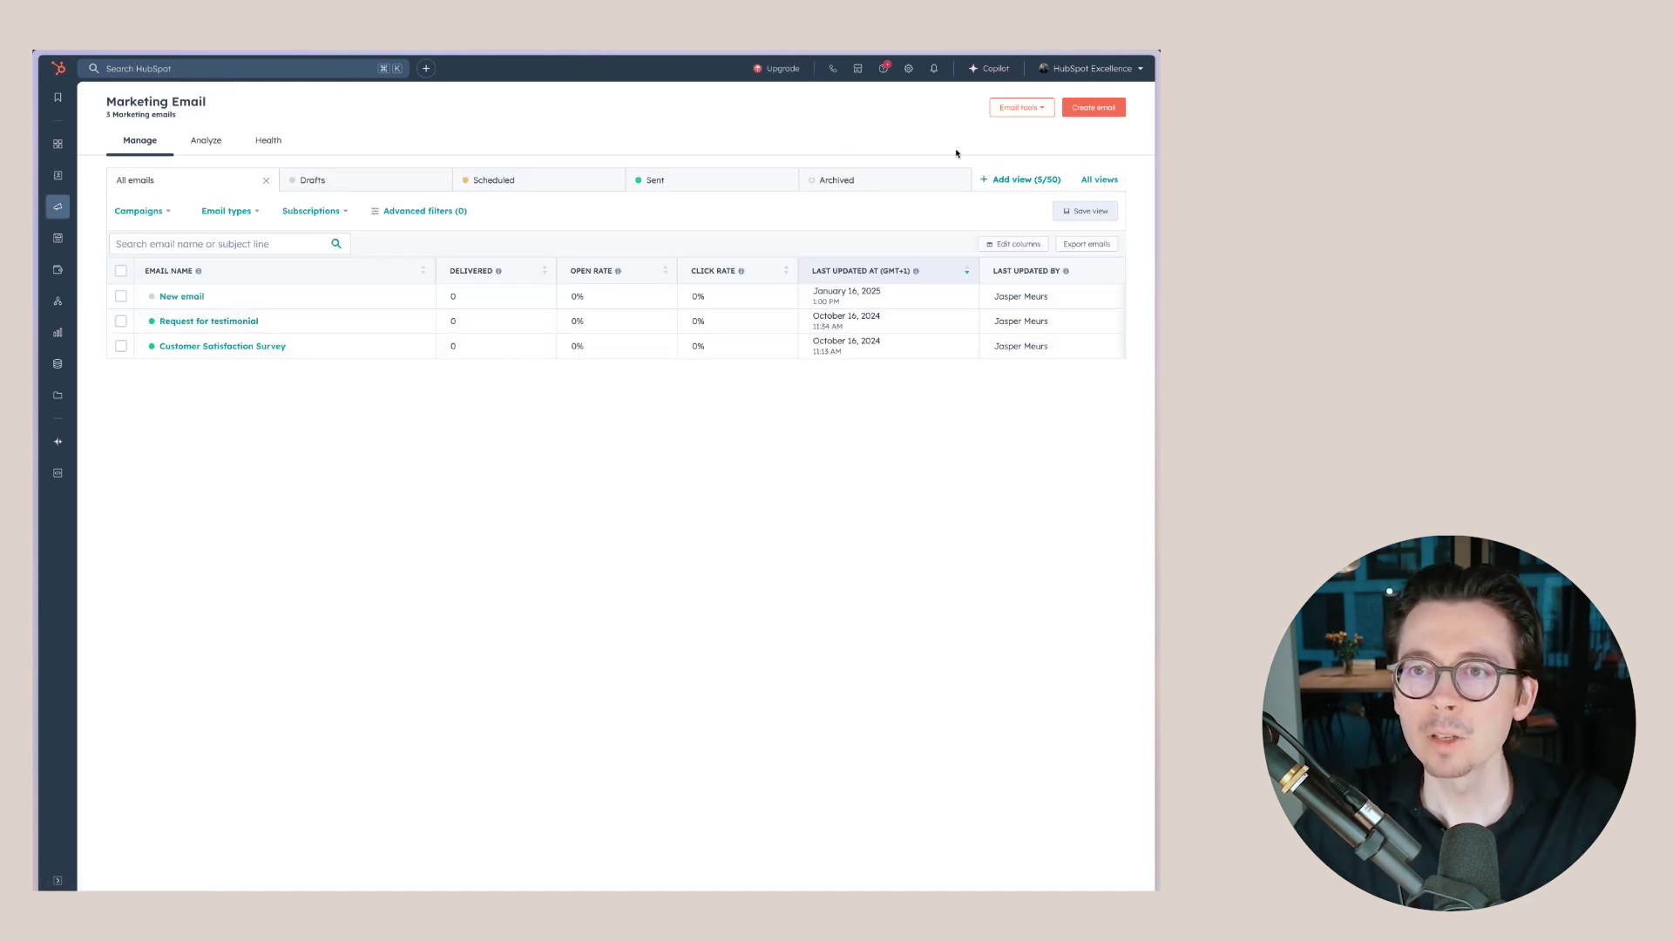
click(1095, 107)
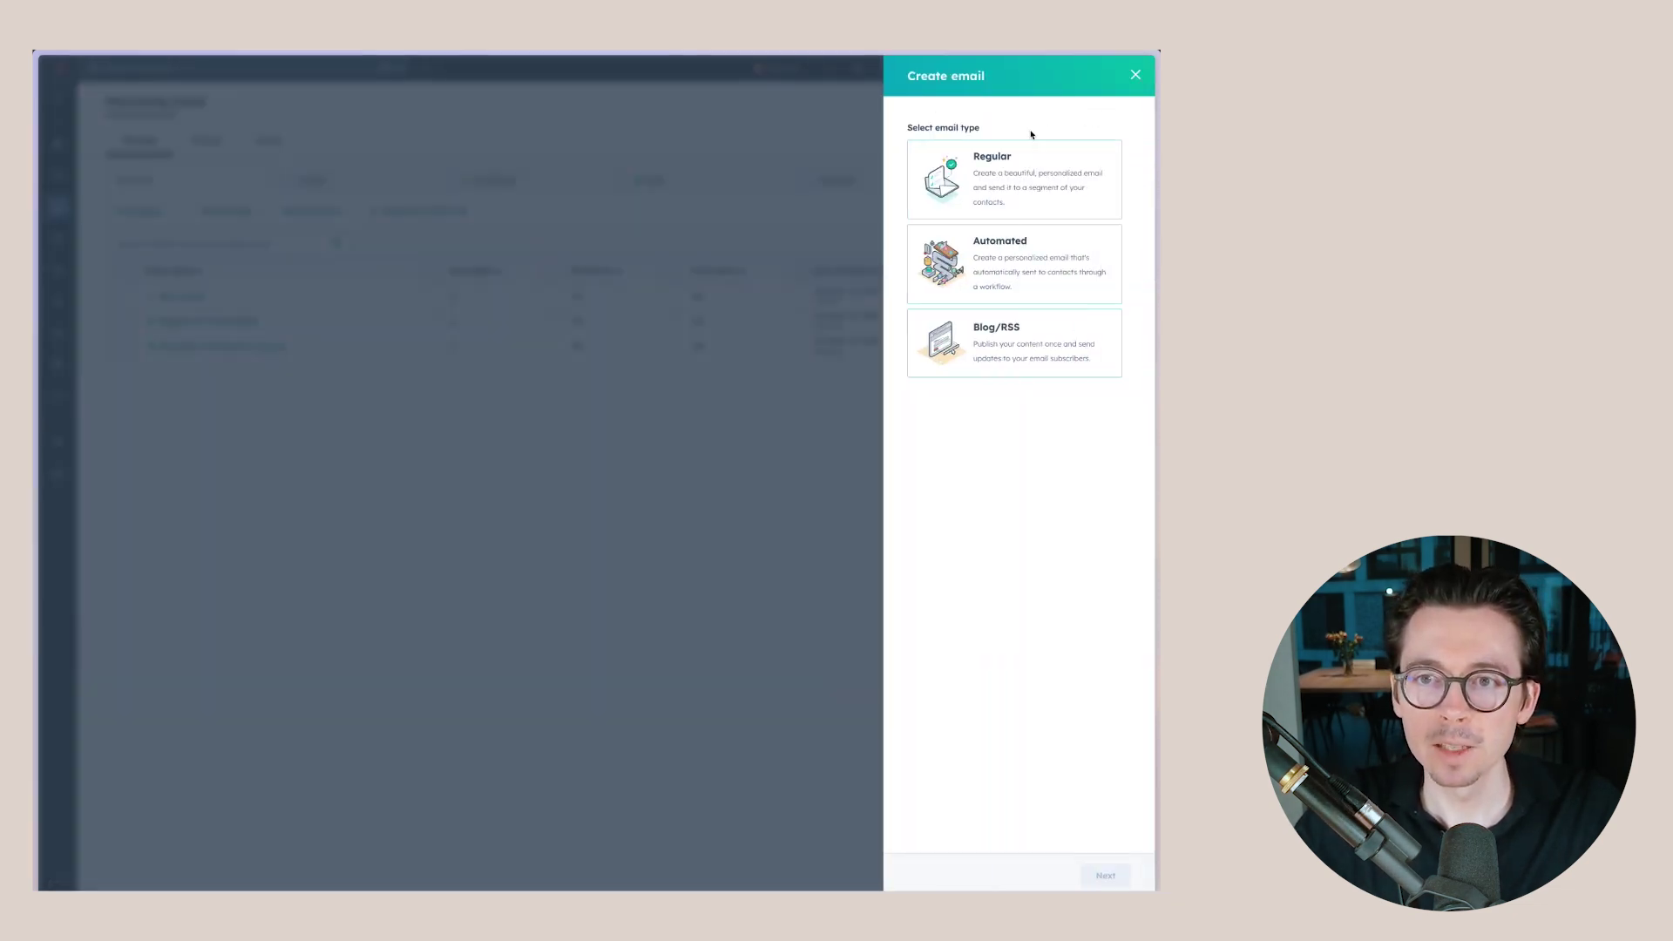
click(1003, 184)
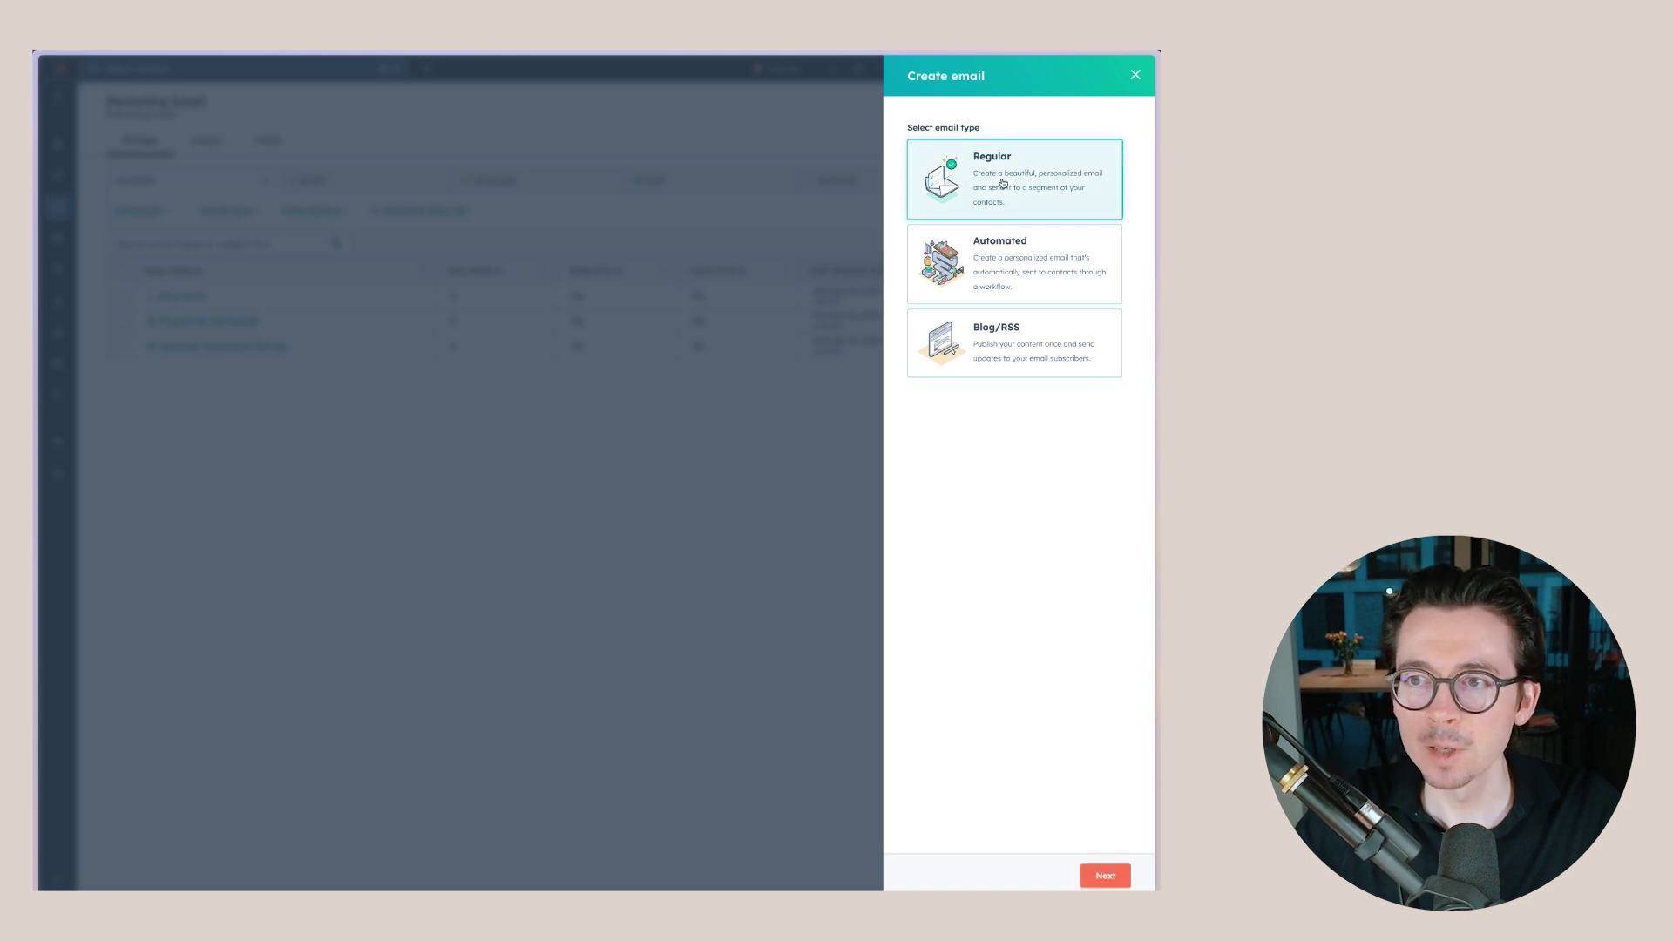
click(1105, 875)
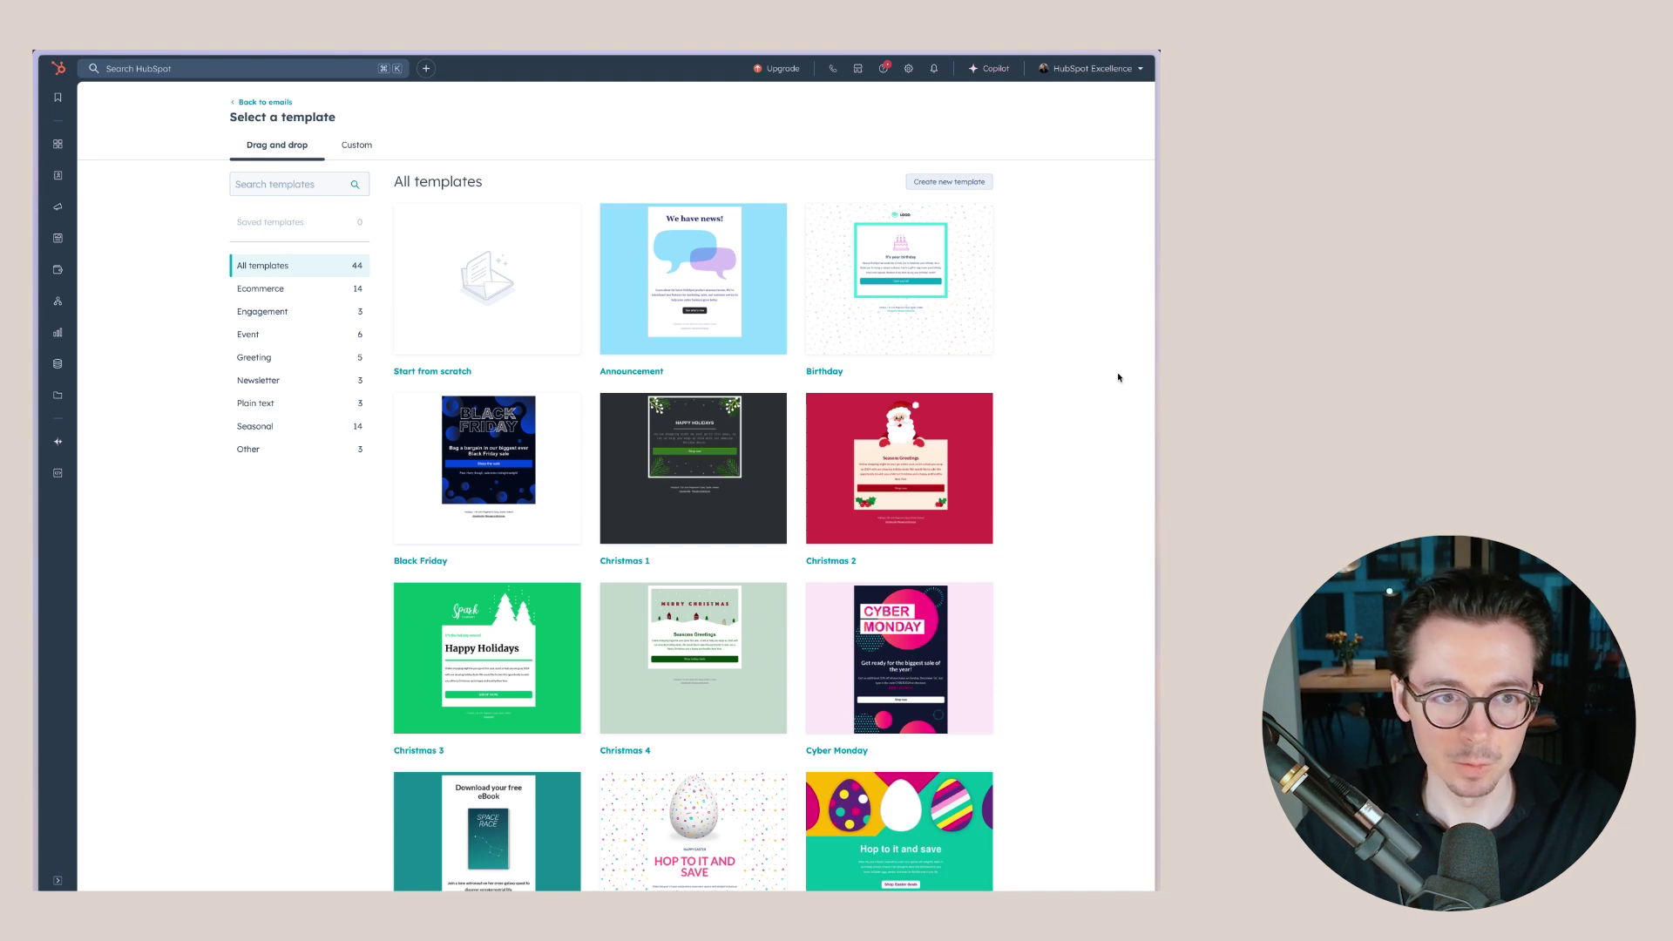
scroll(1106, 344, down, 7)
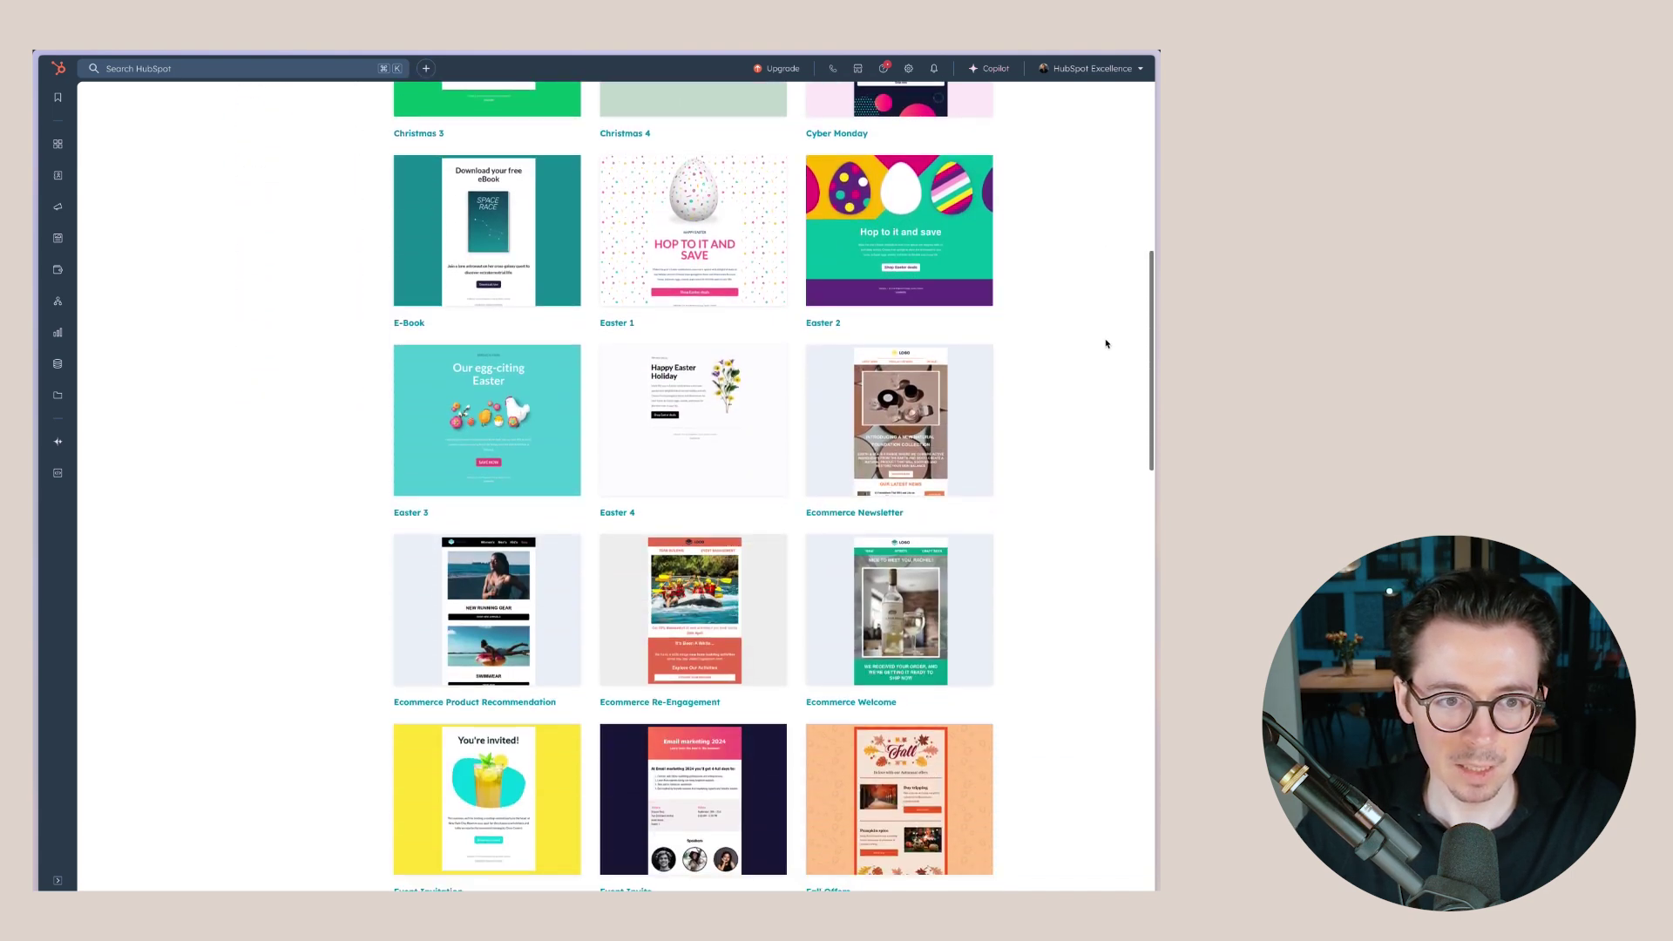
scroll(1106, 343, up, 7)
mouse_move(485, 304)
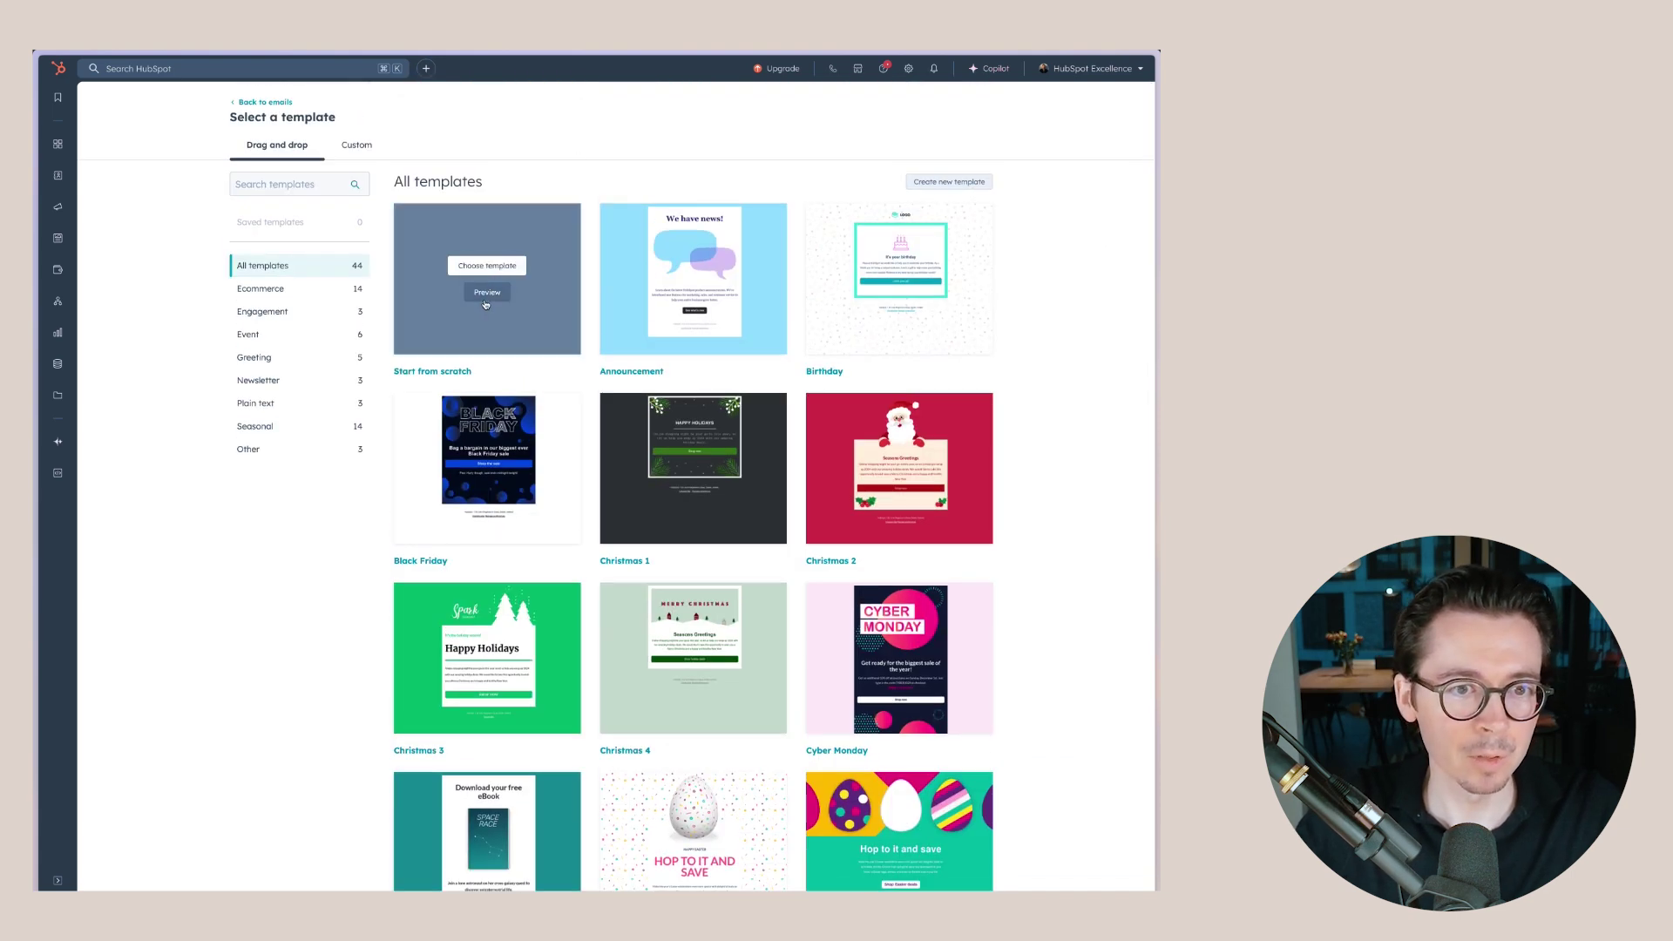
click(554, 296)
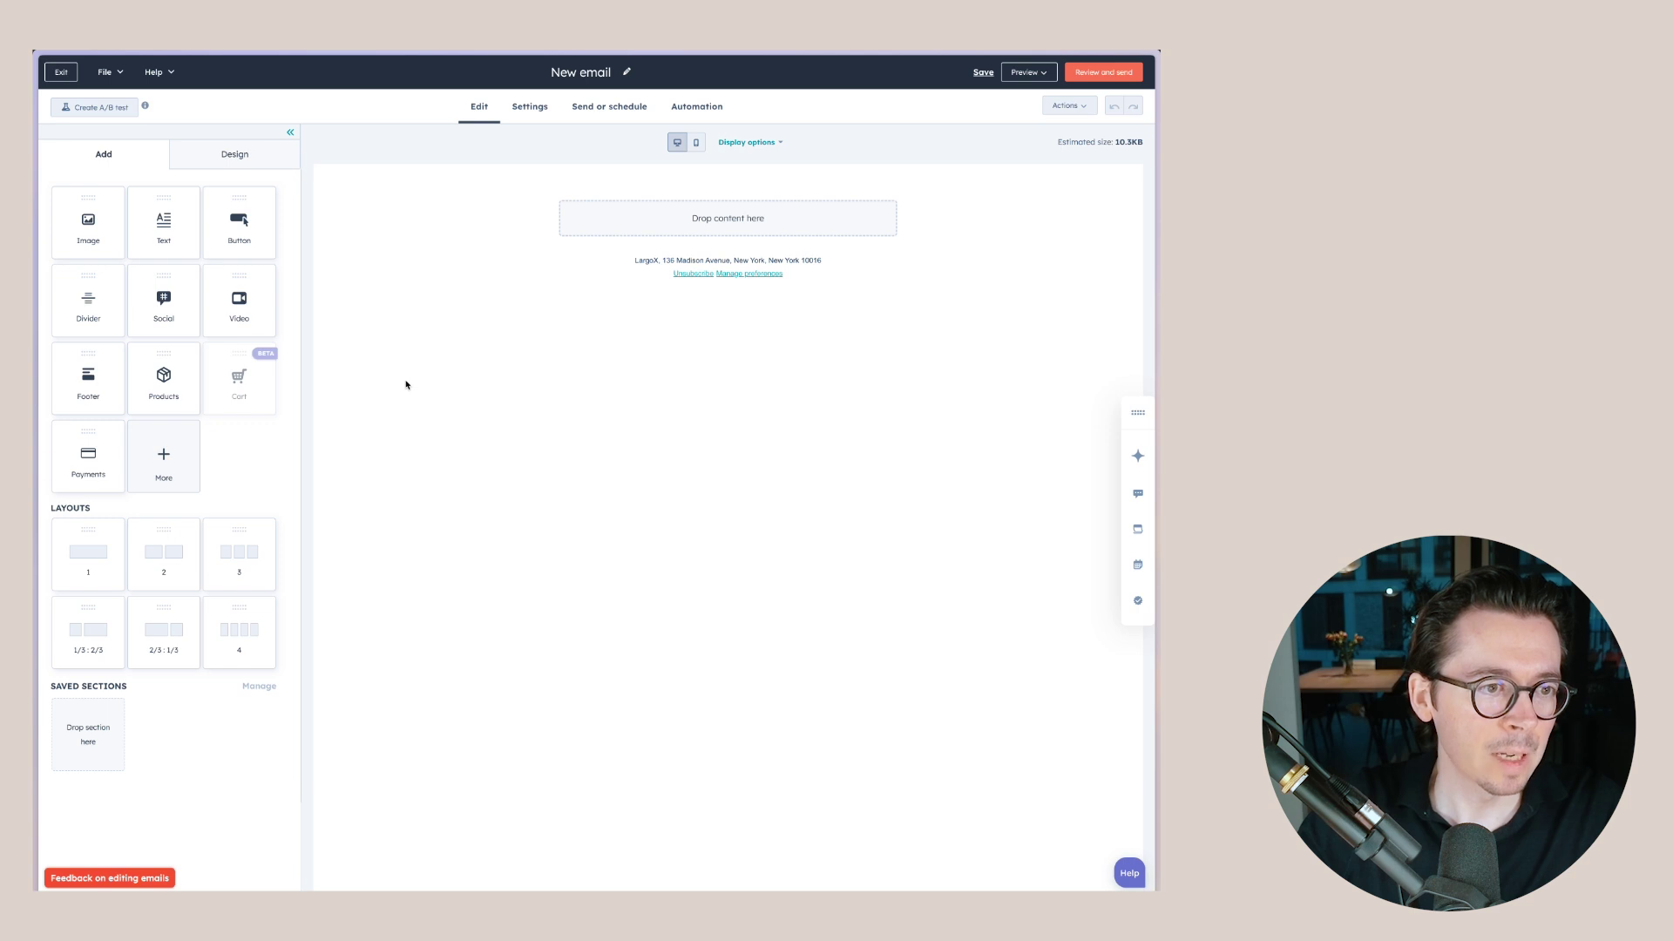
- Add an Image block at the top, upload the logo file, and size it 150 by 100
drag(88, 232, 723, 226)
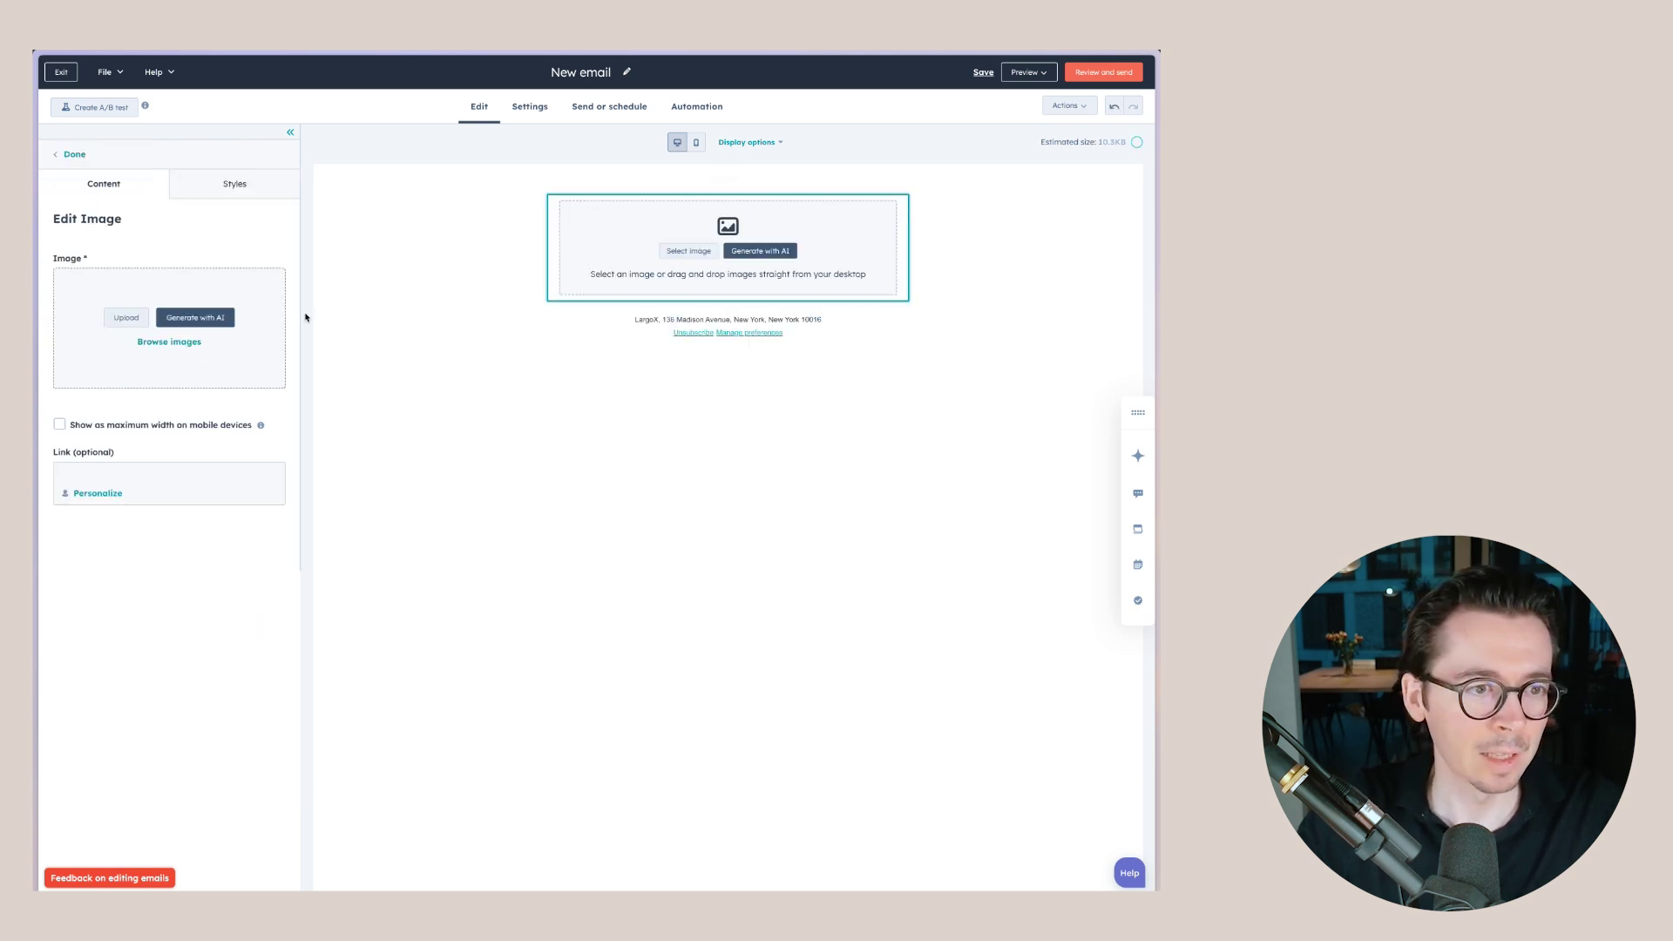
click(170, 341)
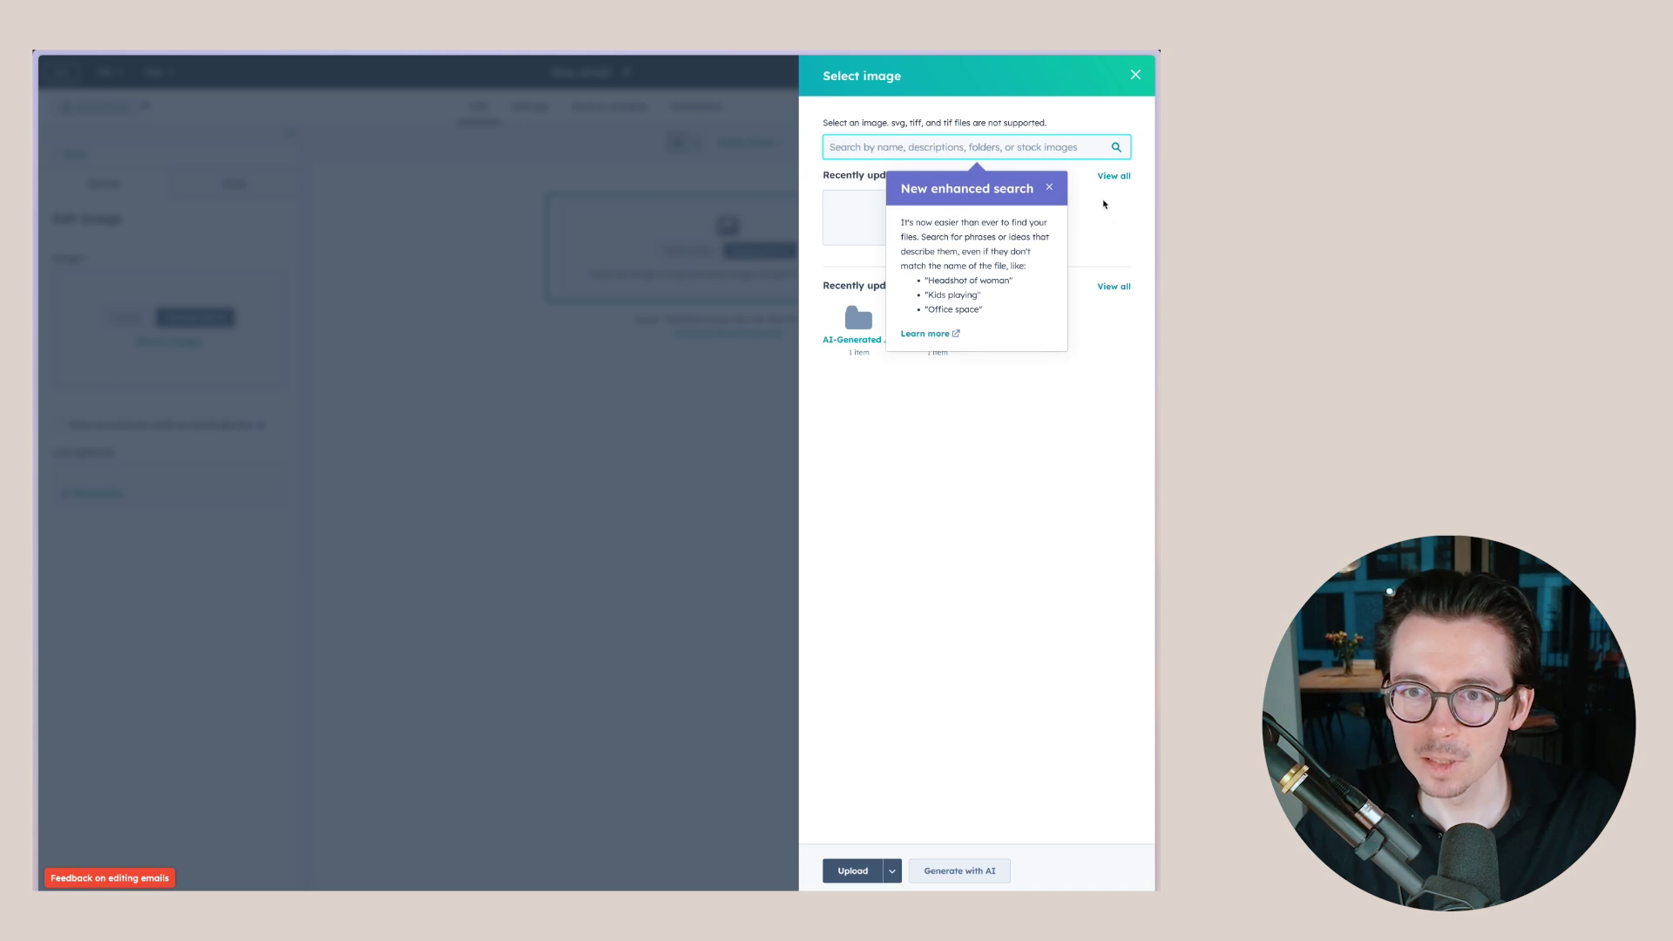
click(1044, 192)
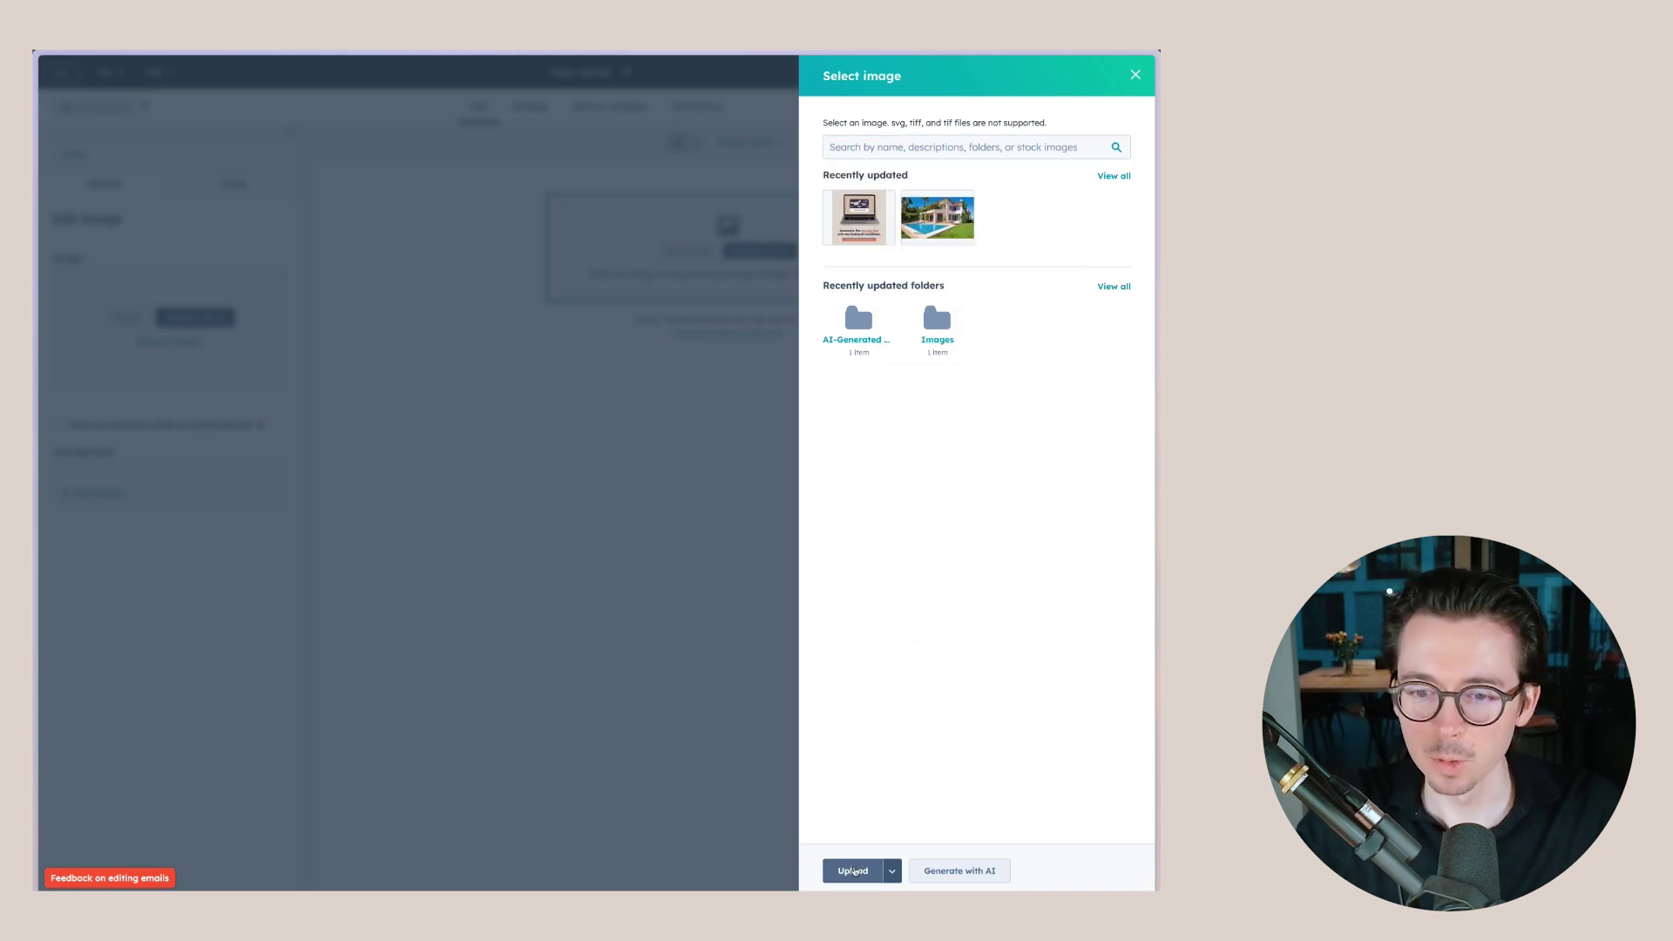
click(854, 871)
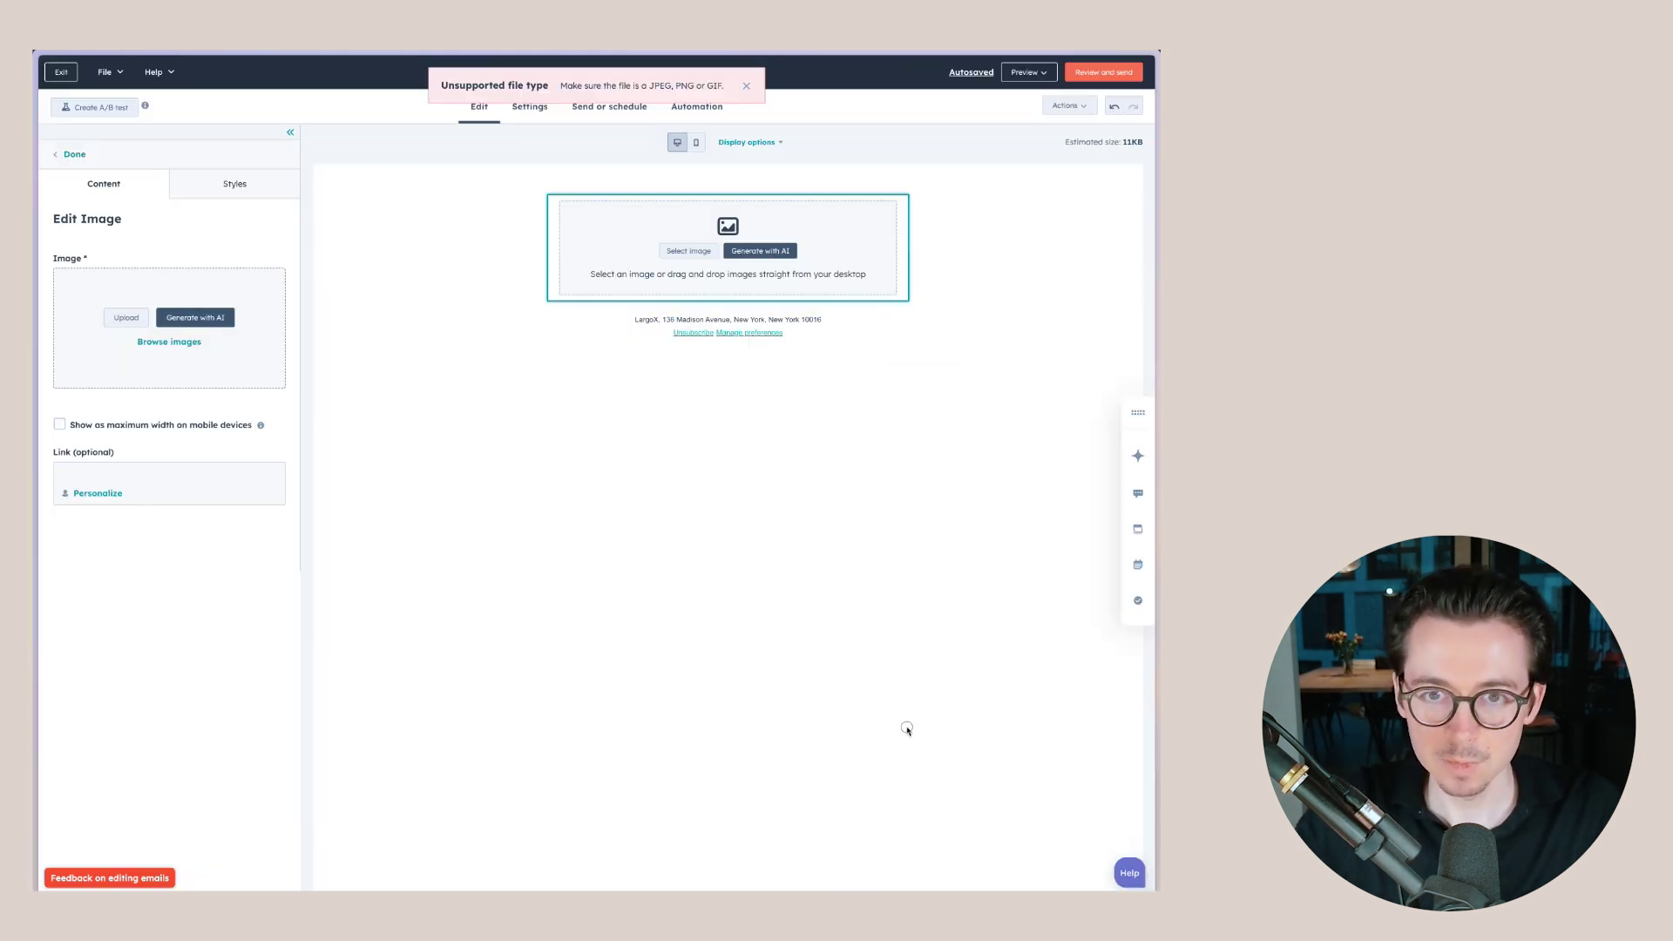
drag(761, 209, 766, 224)
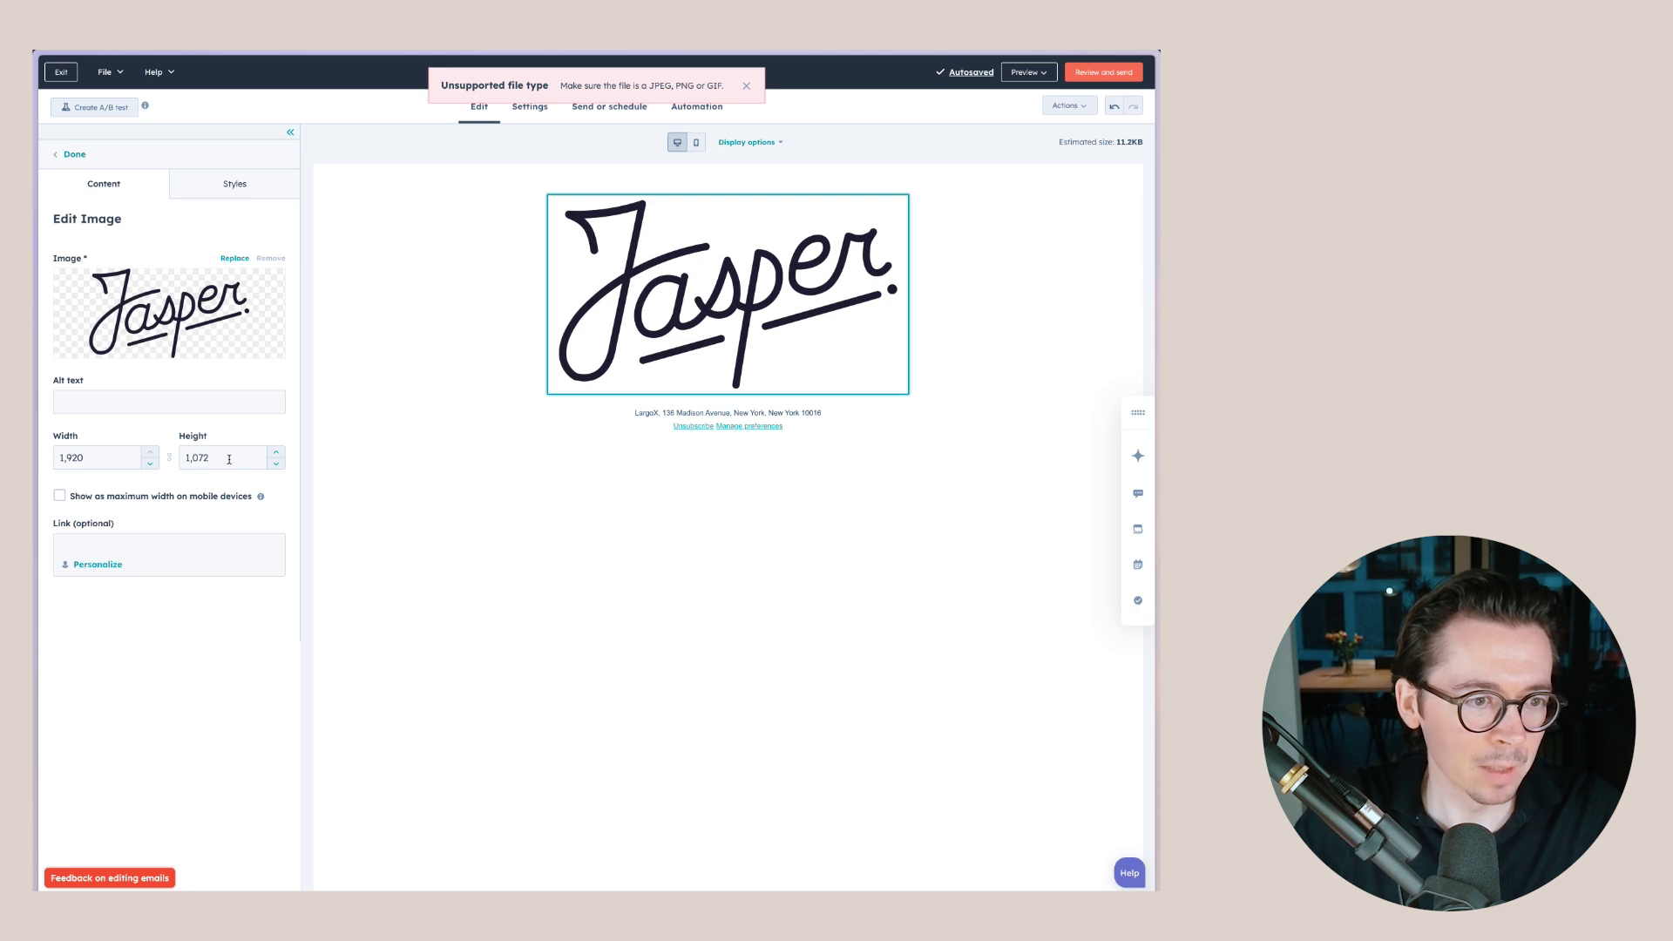
click(224, 460)
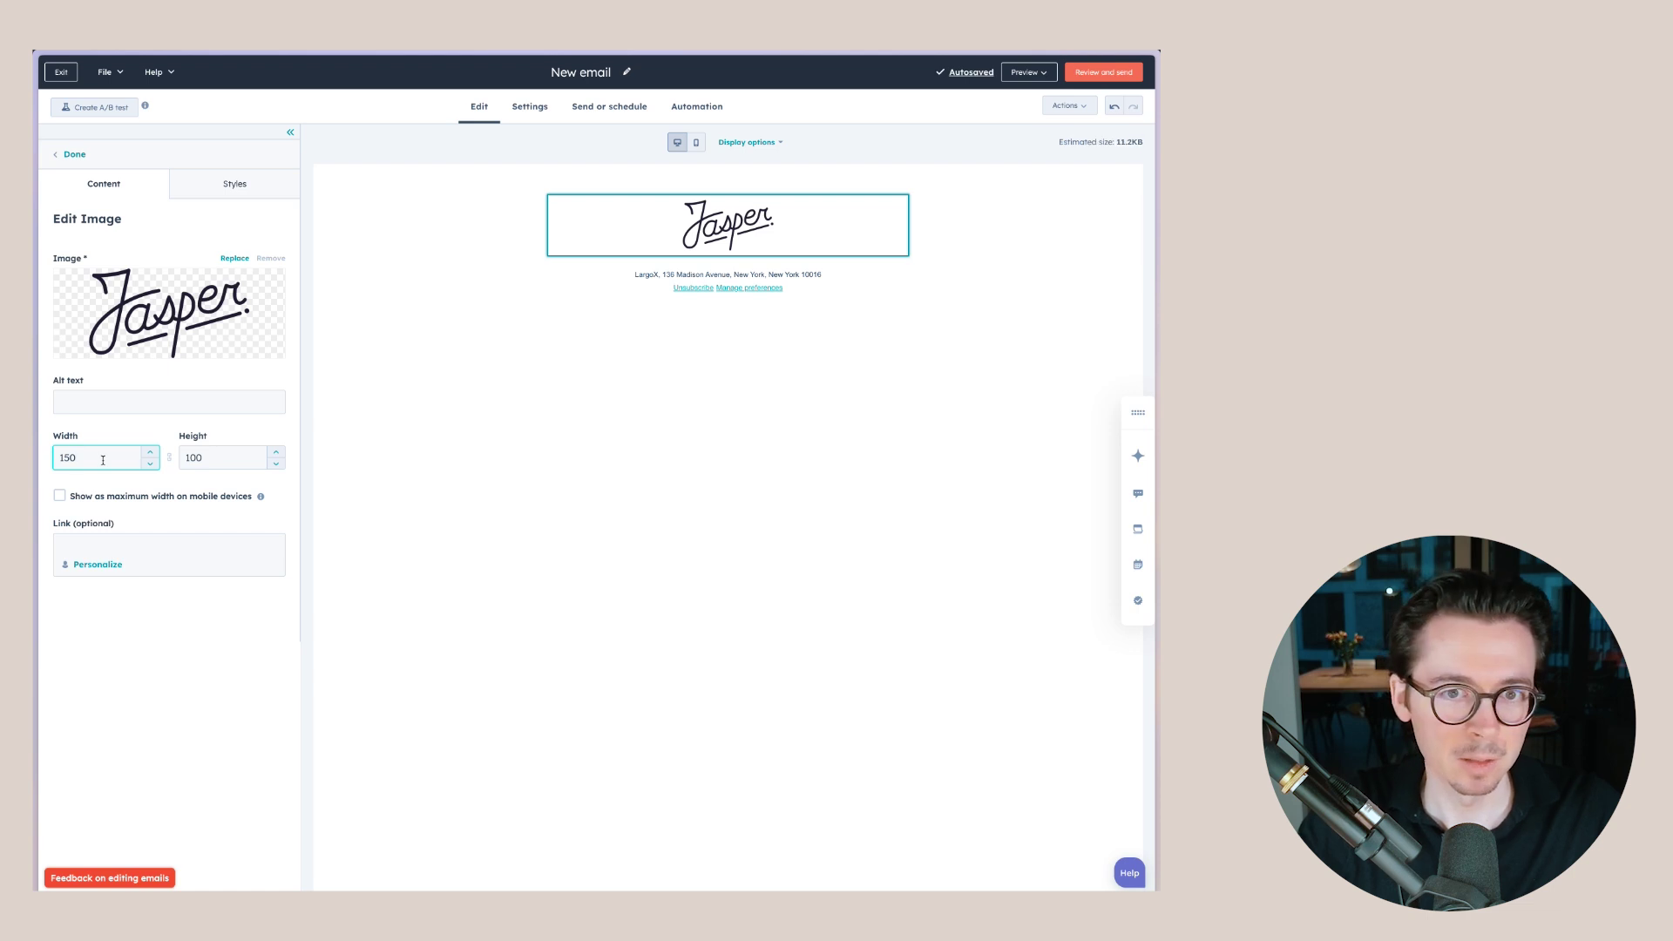
click(635, 372)
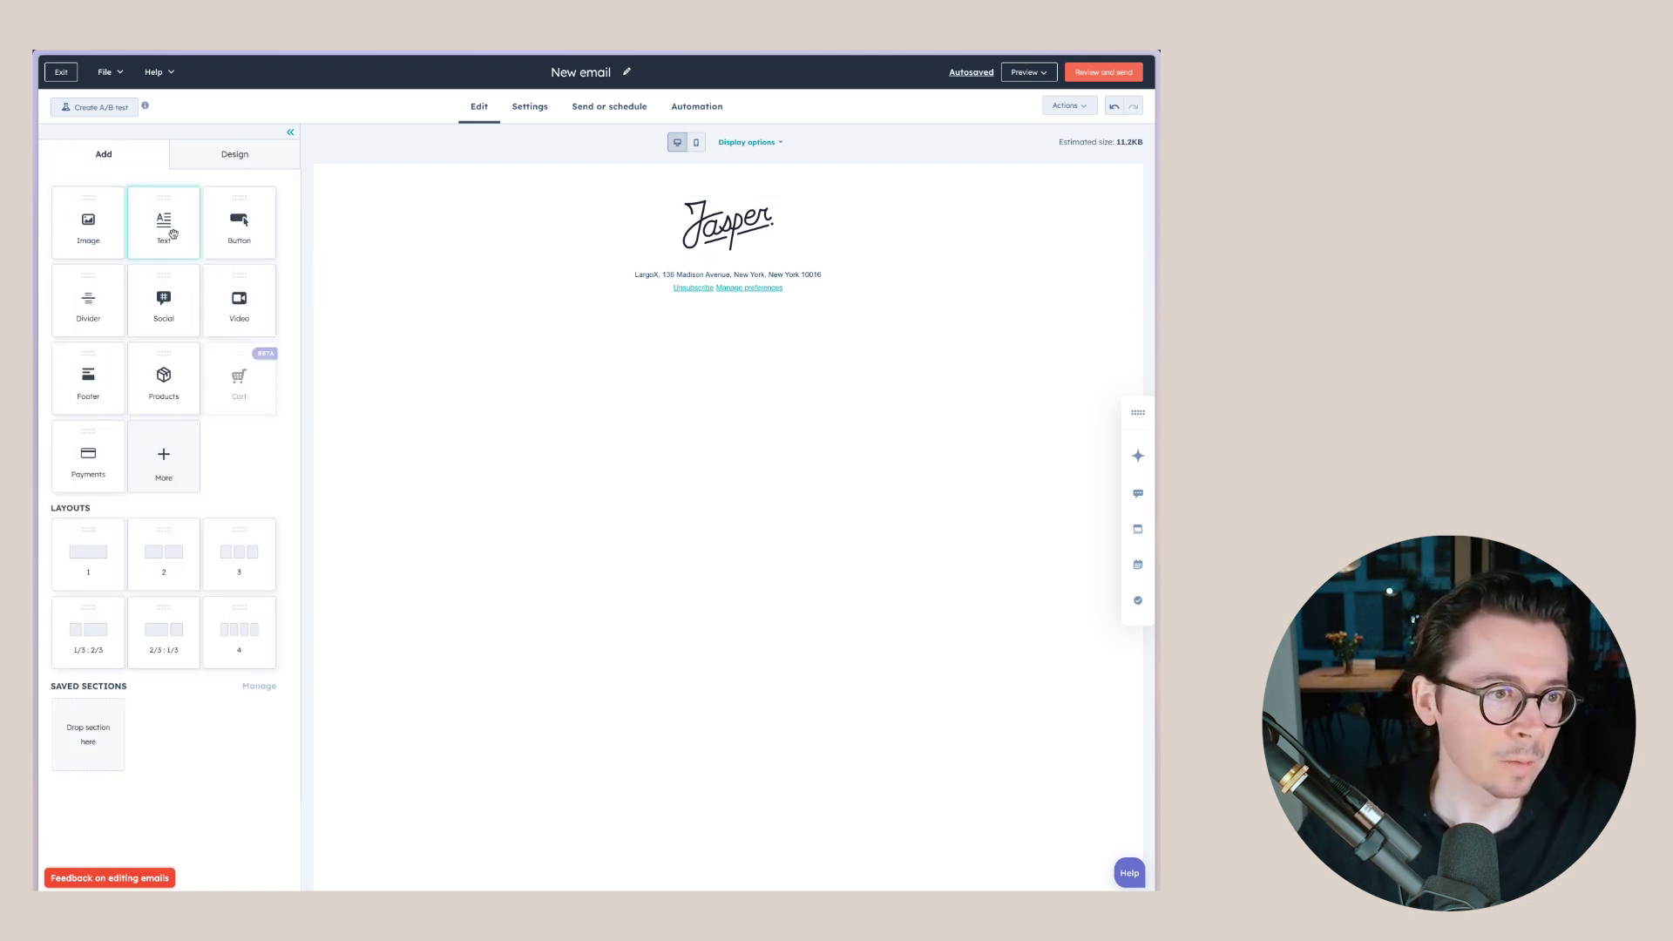
drag(175, 233, 705, 252)
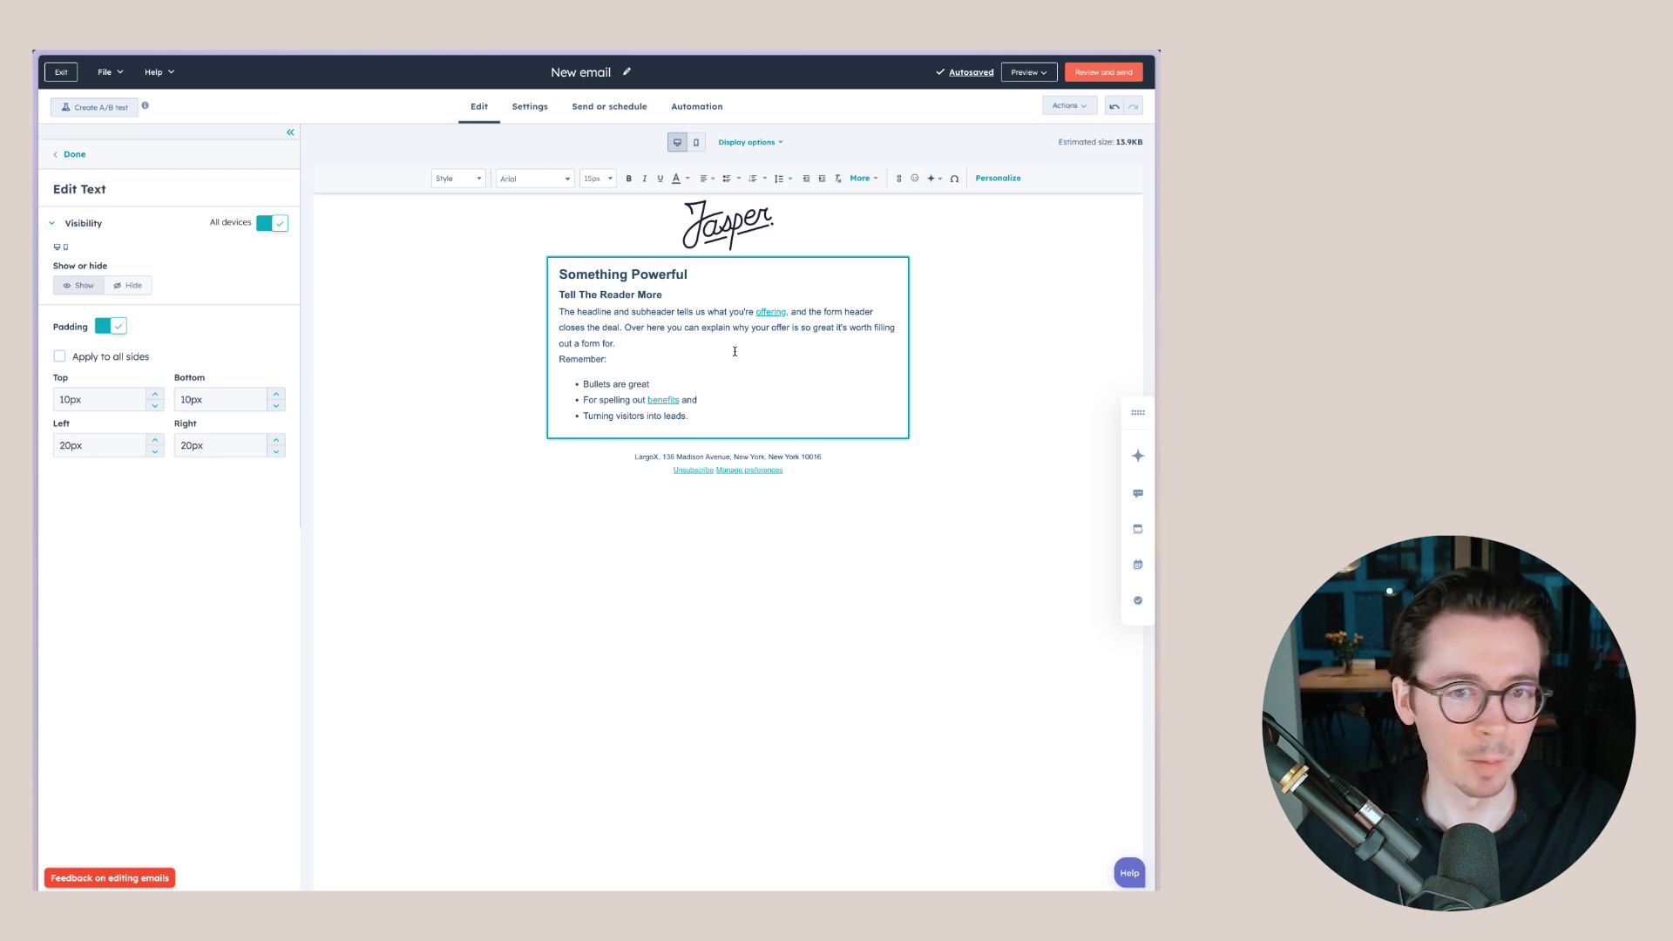
click(785, 620)
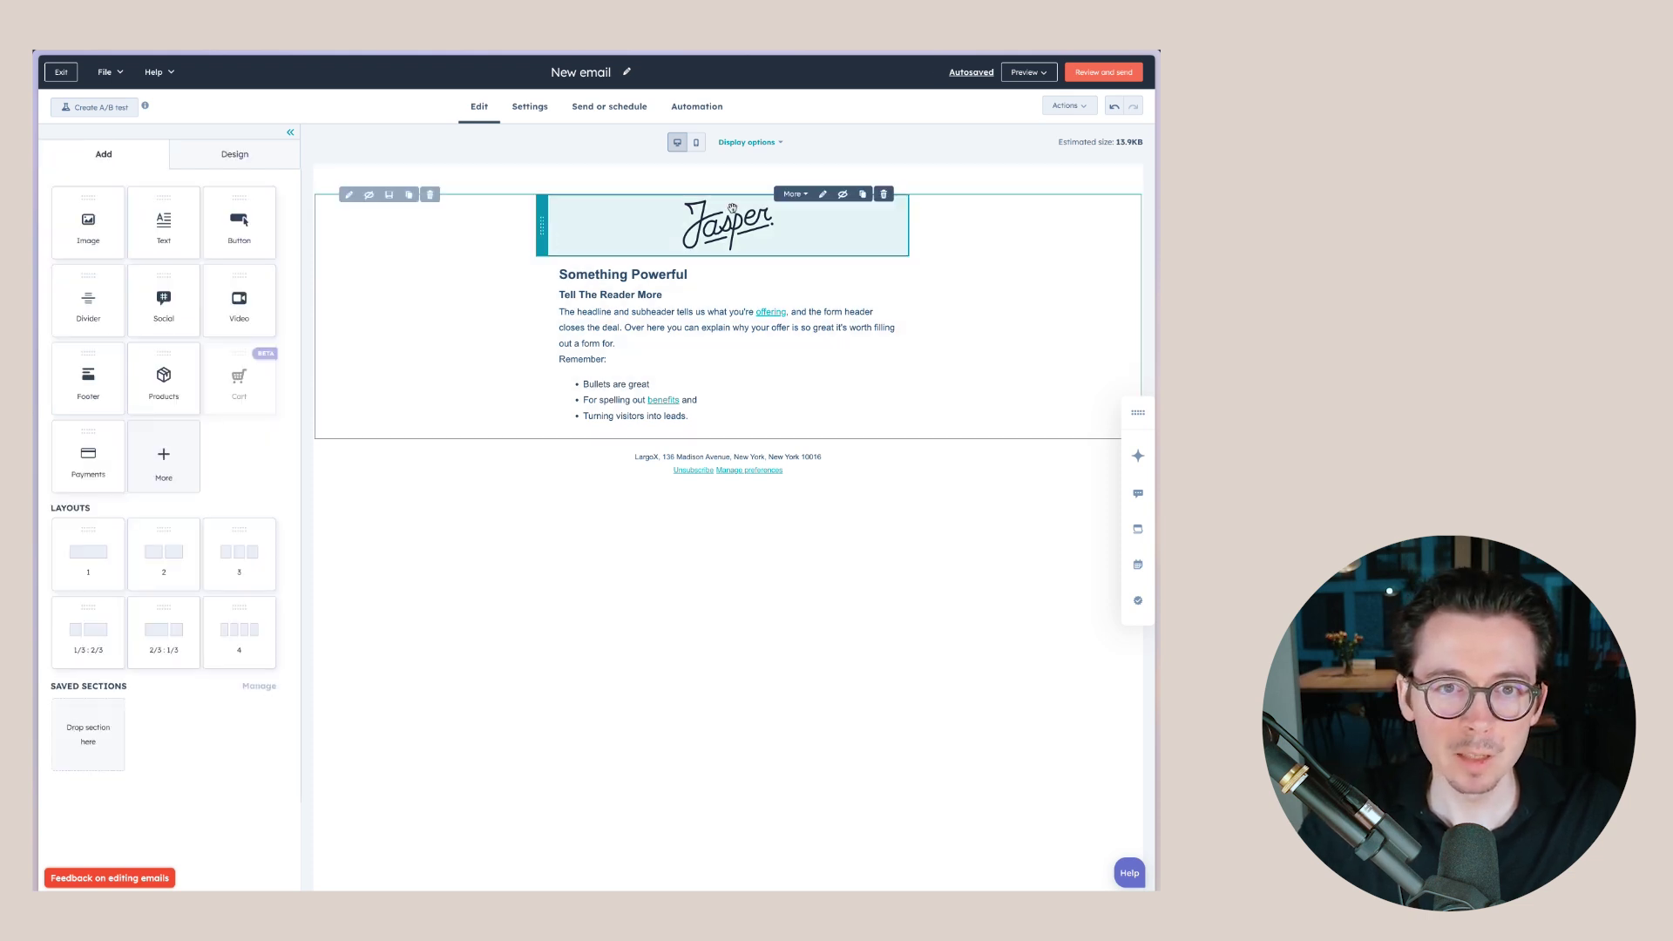
click(700, 147)
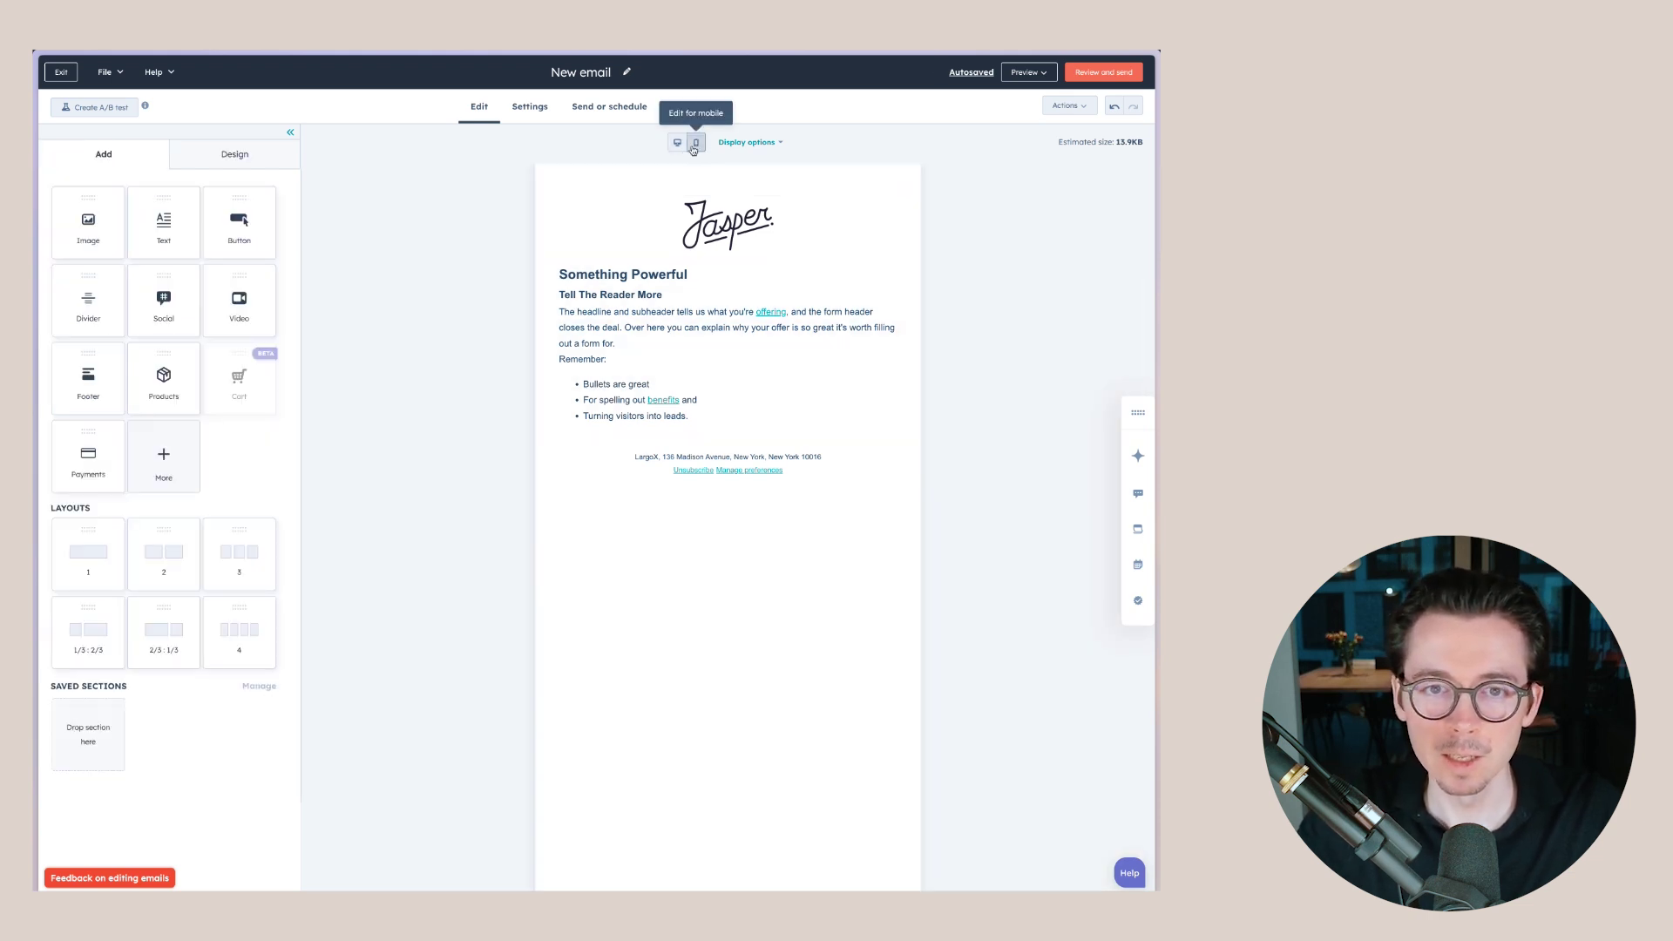
click(680, 147)
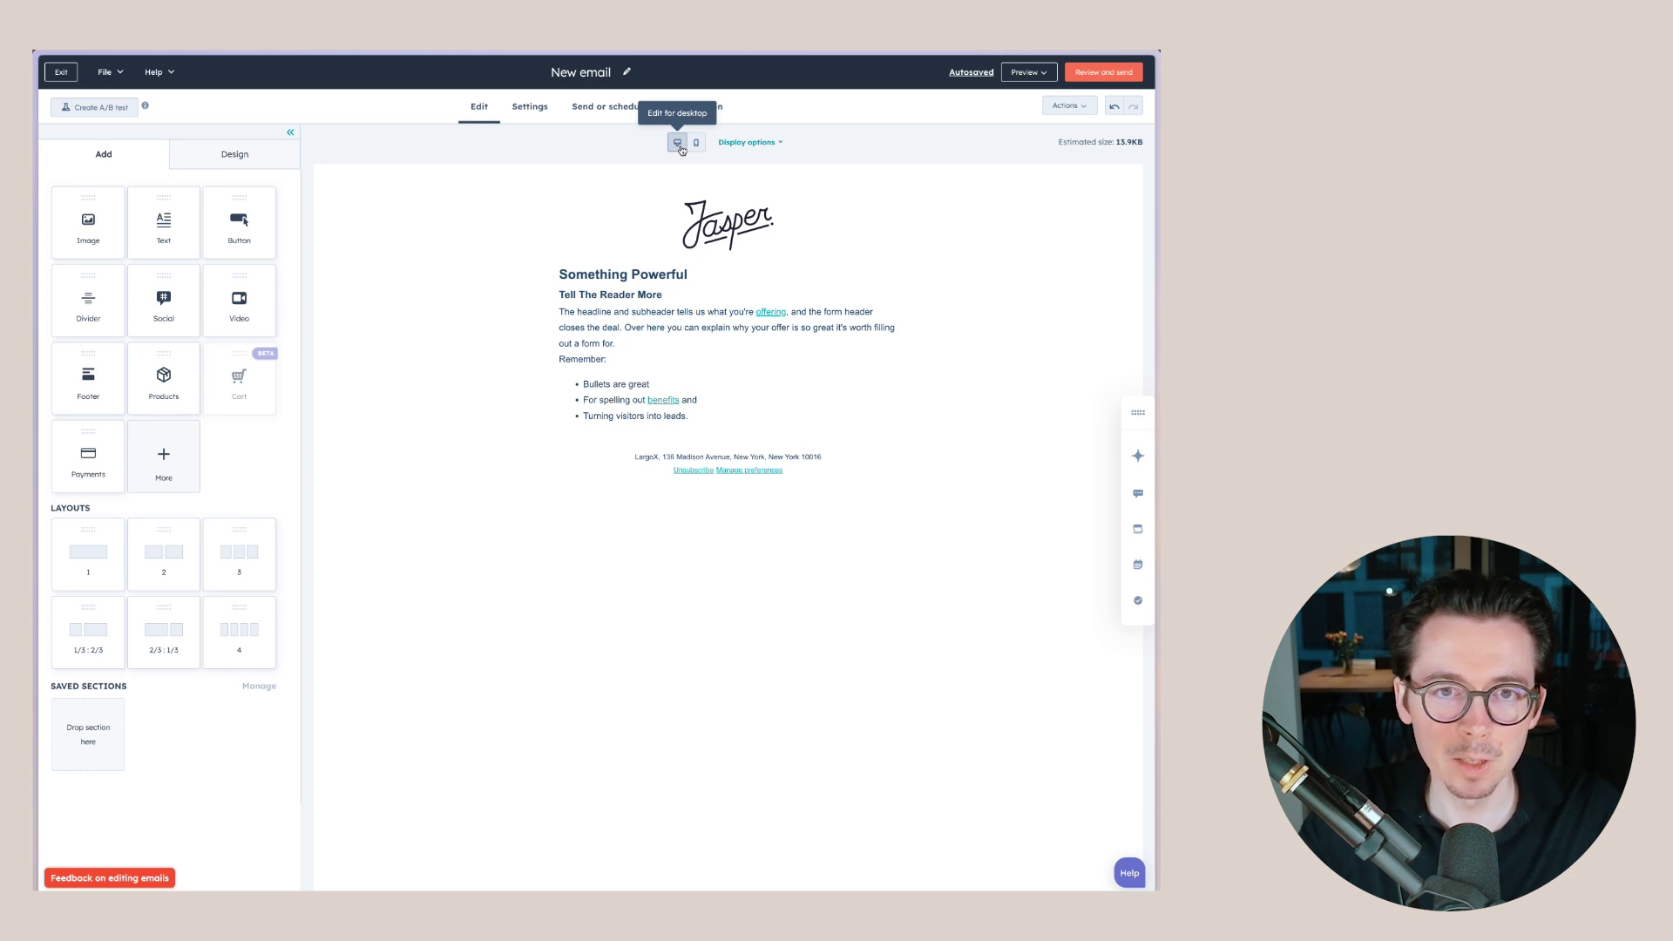
- Add a three-column layout section below the bullet list
click(696, 147)
click(678, 147)
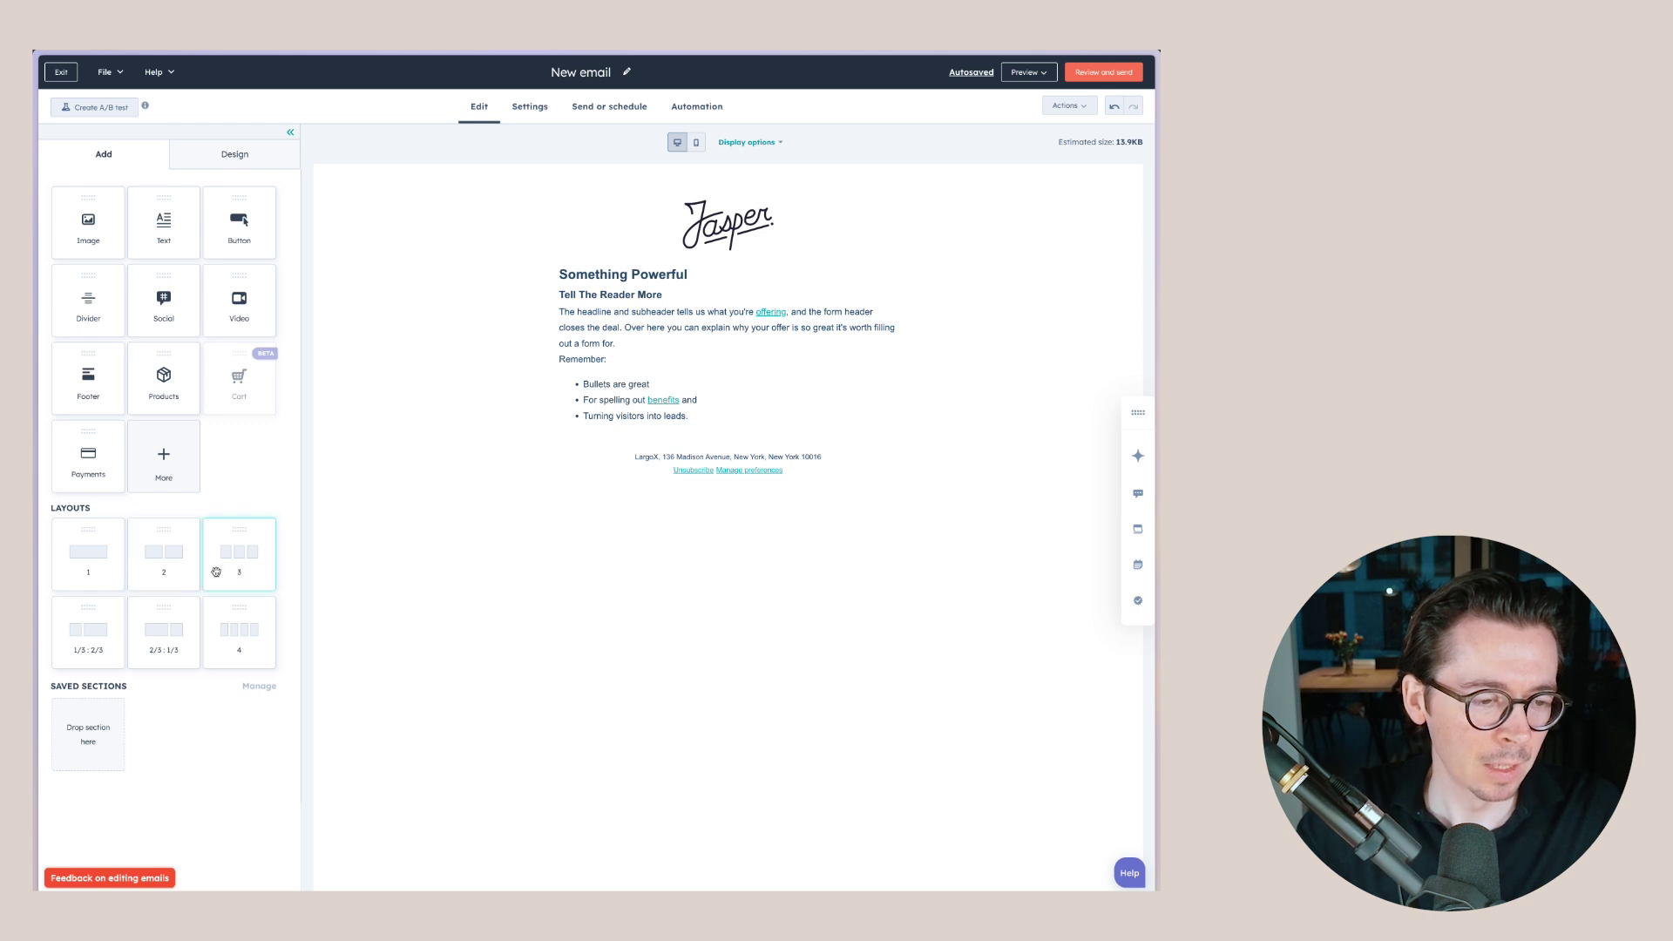
drag(230, 558, 724, 427)
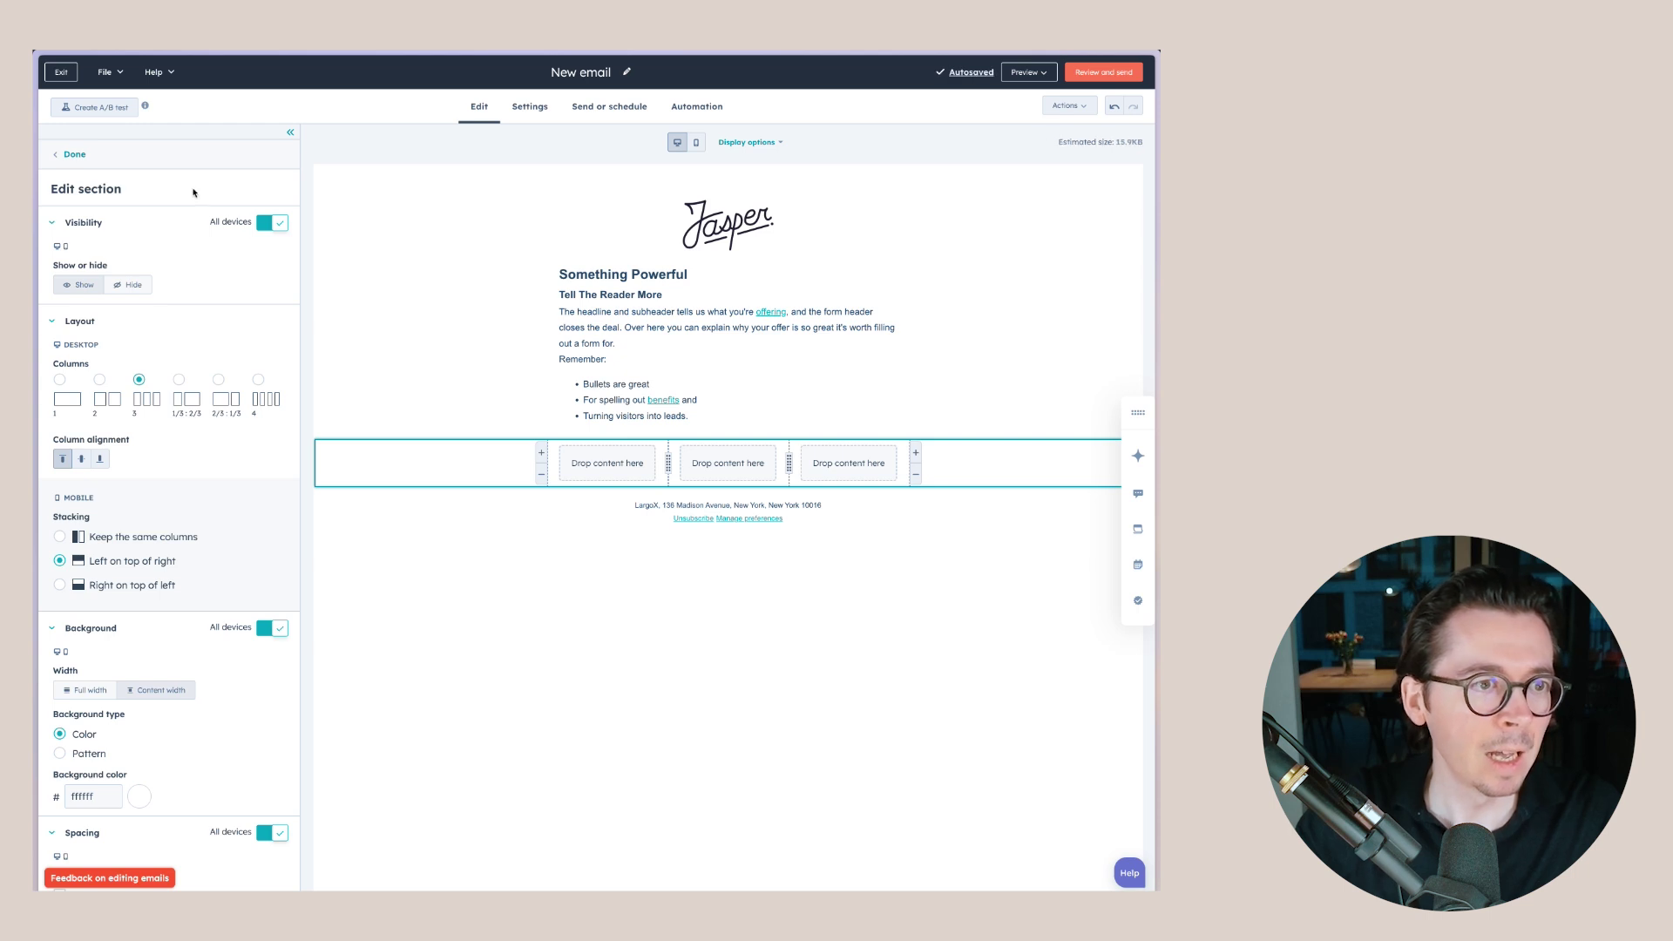
click(73, 154)
- Place an Image block in each of the three columns and start AI image generation for the first
drag(92, 222, 607, 463)
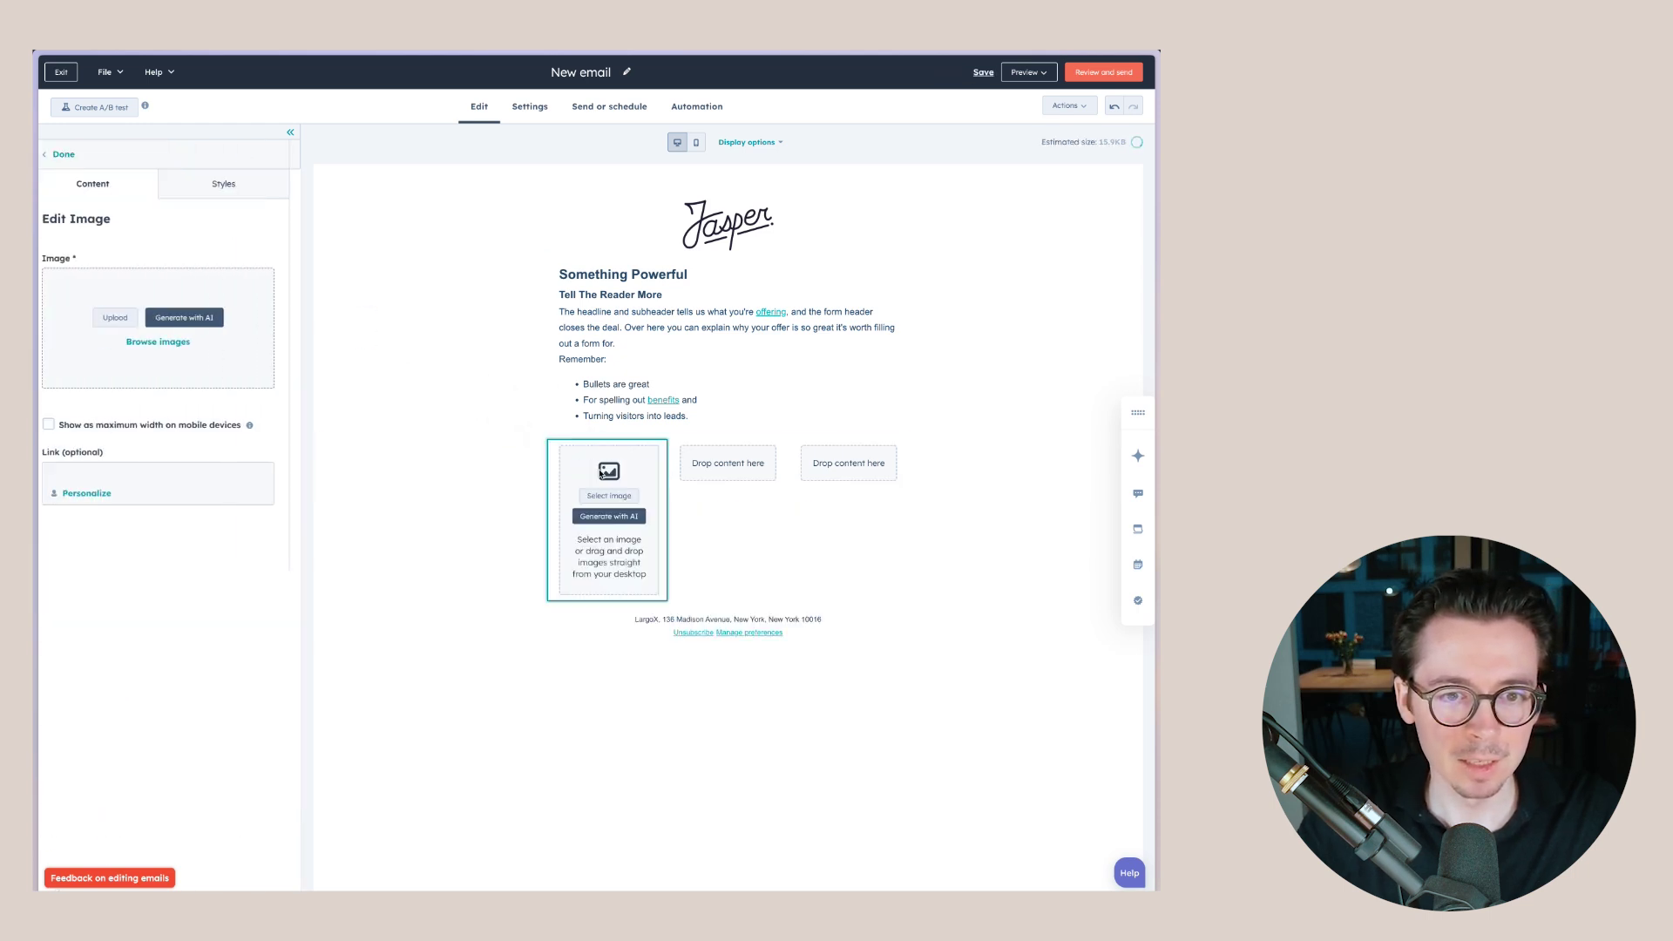
click(75, 154)
drag(91, 223, 727, 463)
click(75, 154)
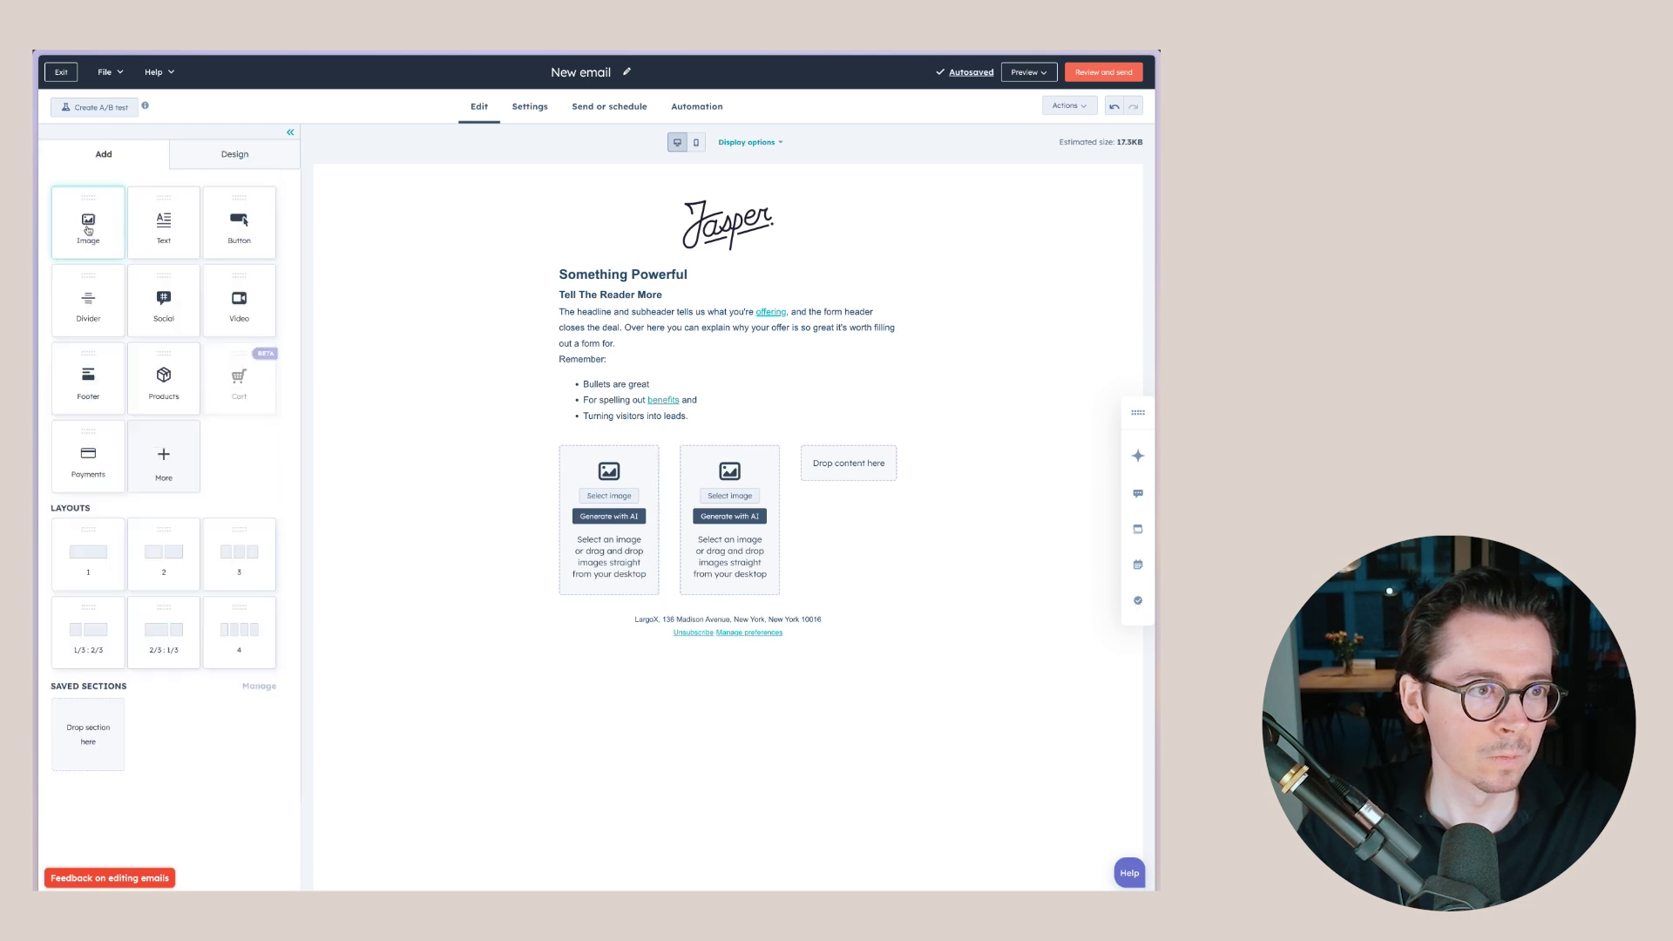
drag(92, 223, 848, 463)
click(608, 517)
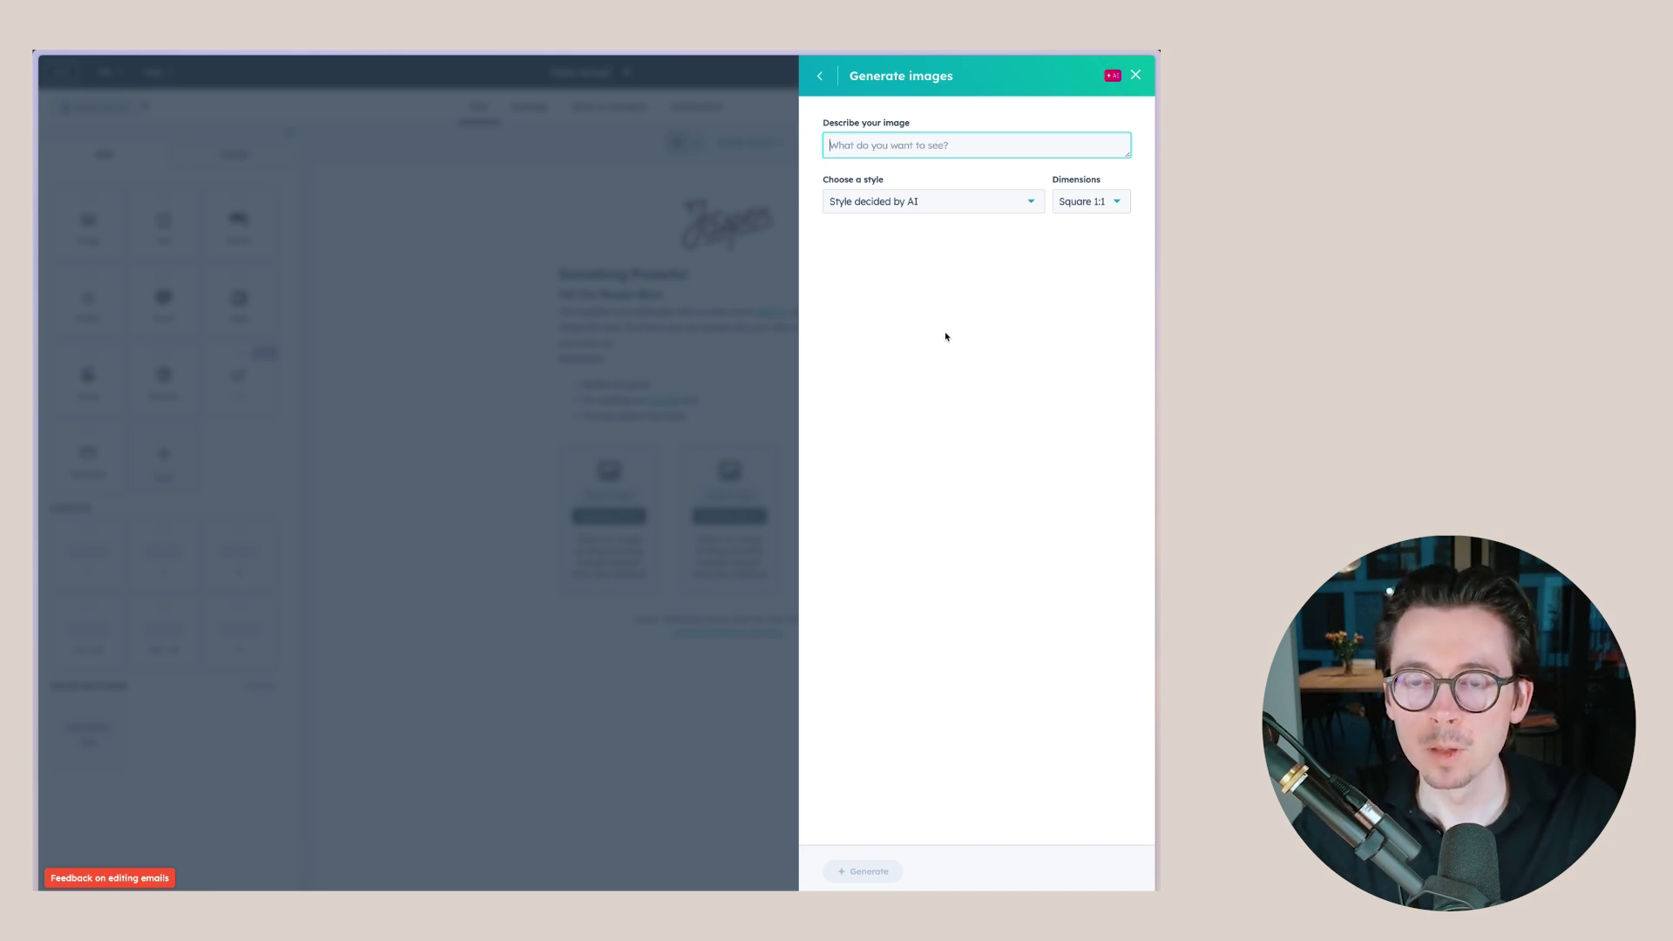
- Generate an AI image from 'Man walking in metropolitan street' and insert the first result into column one
text(Man)
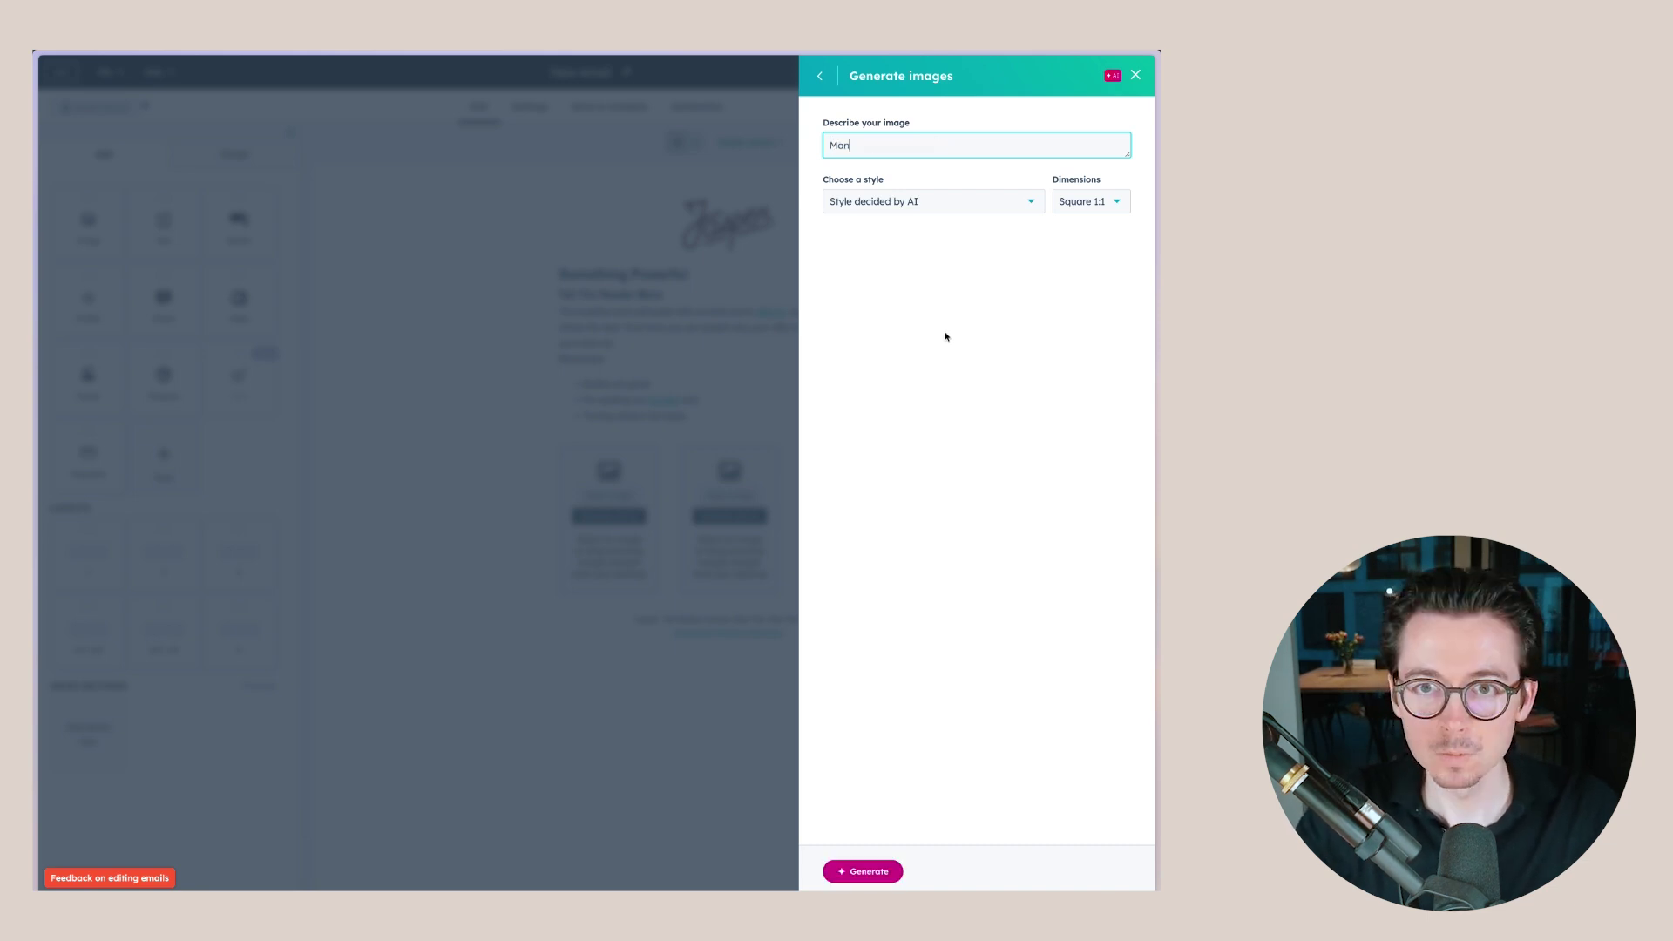
text( walking in metropolitan s)
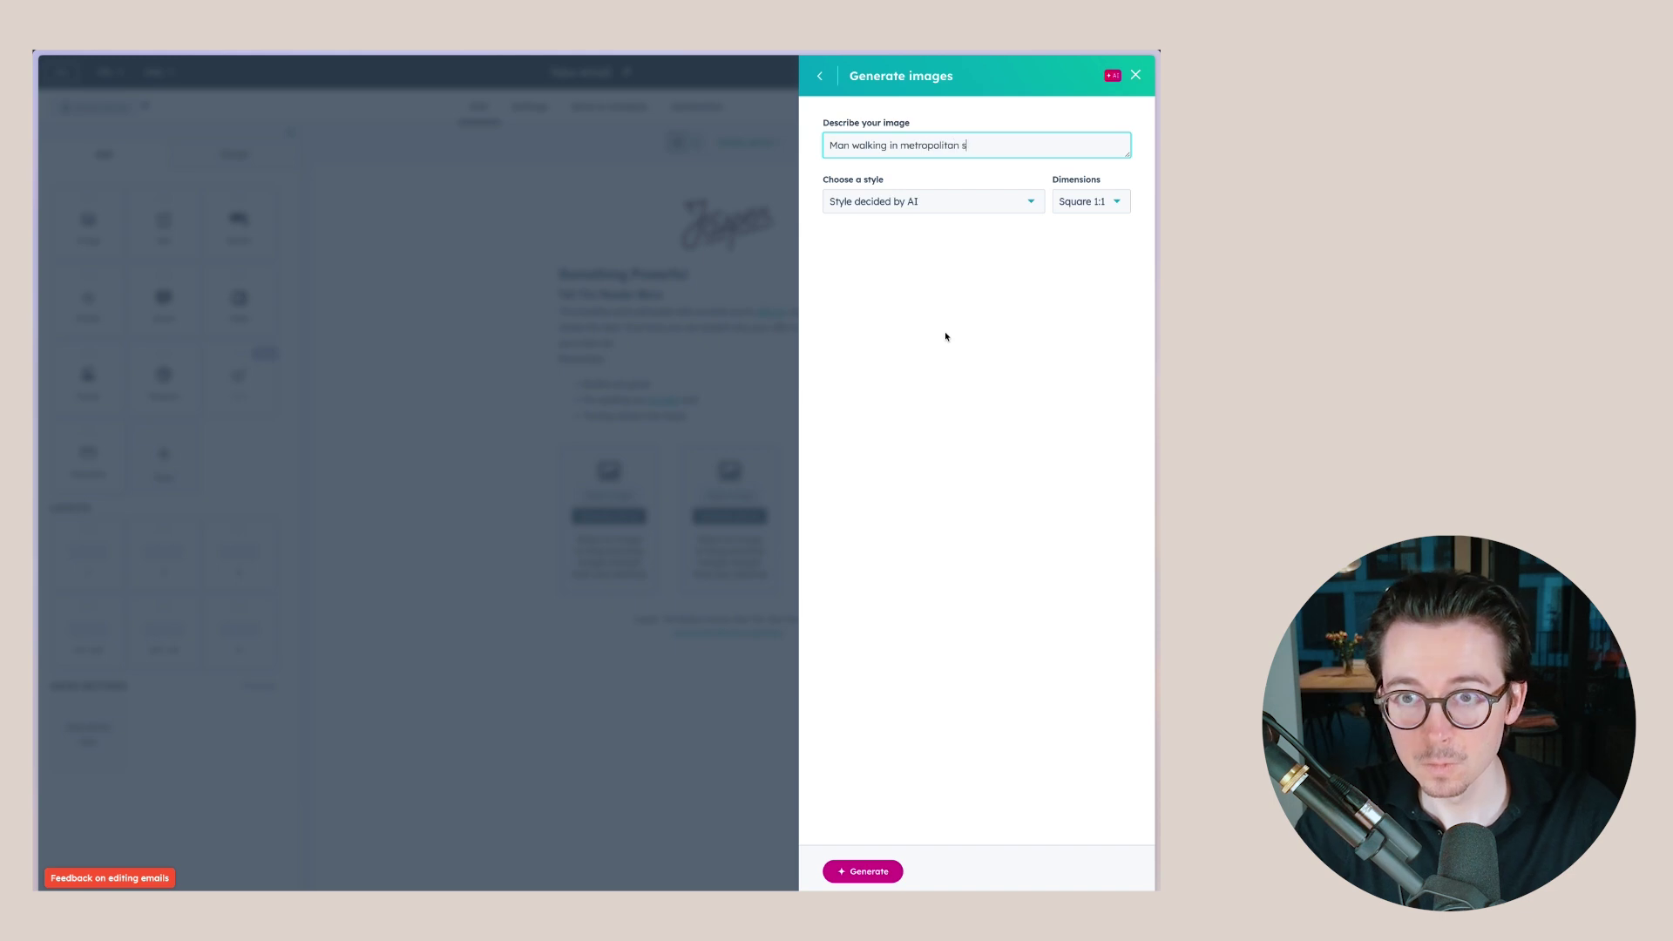
text(treet)
key(Return)
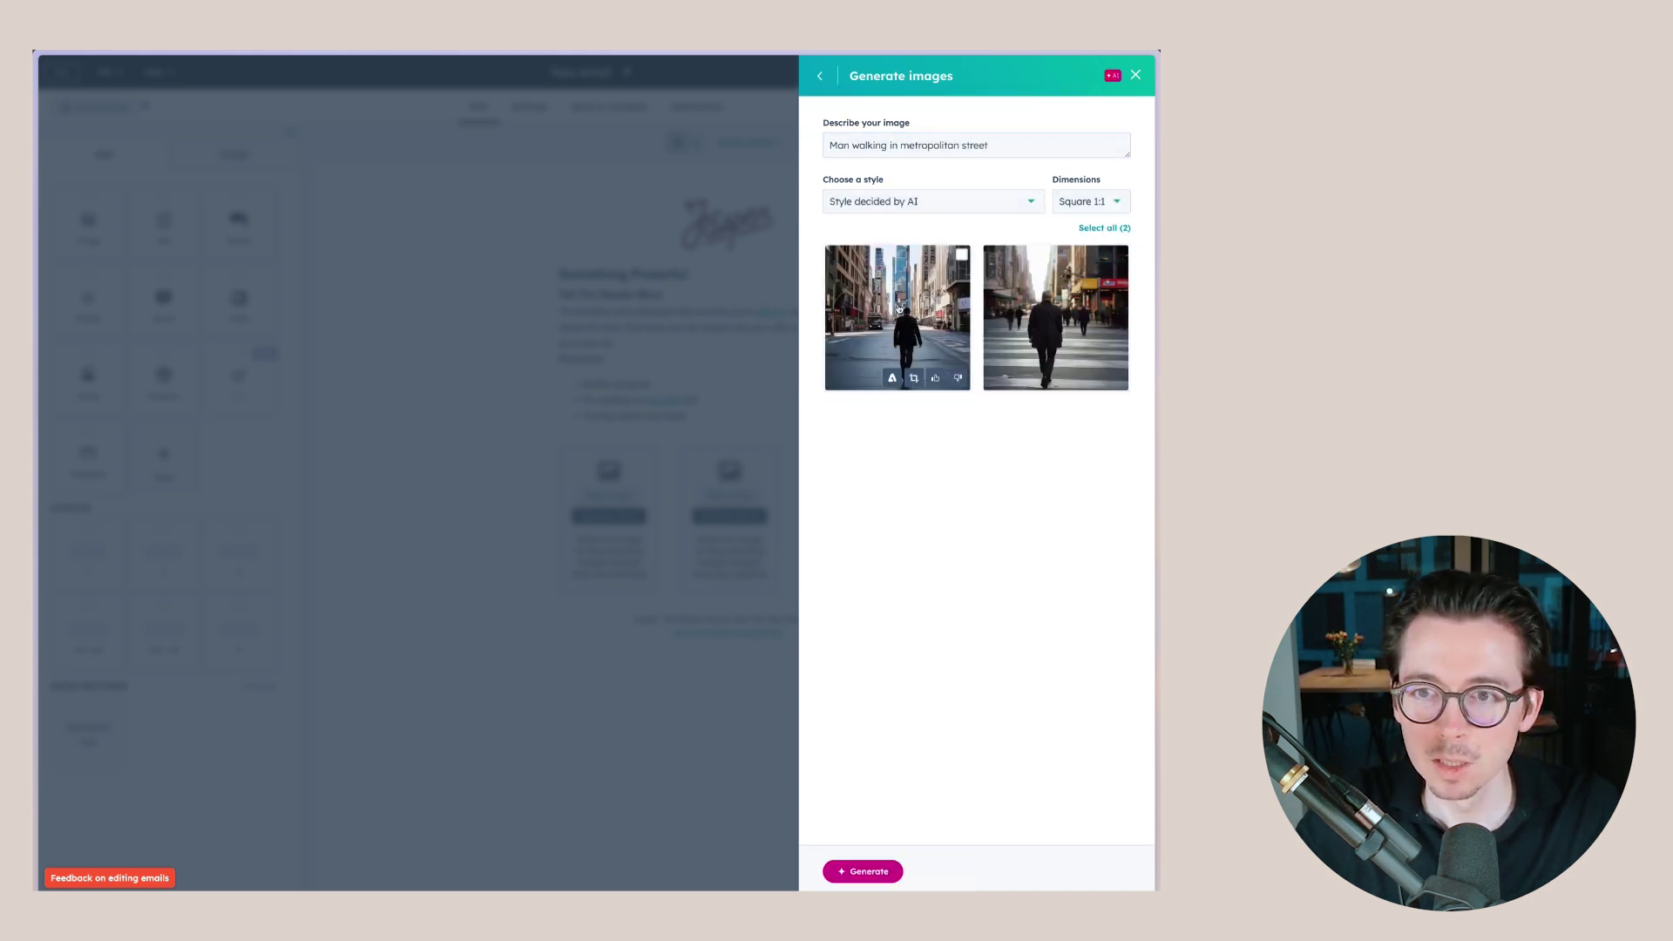
click(929, 314)
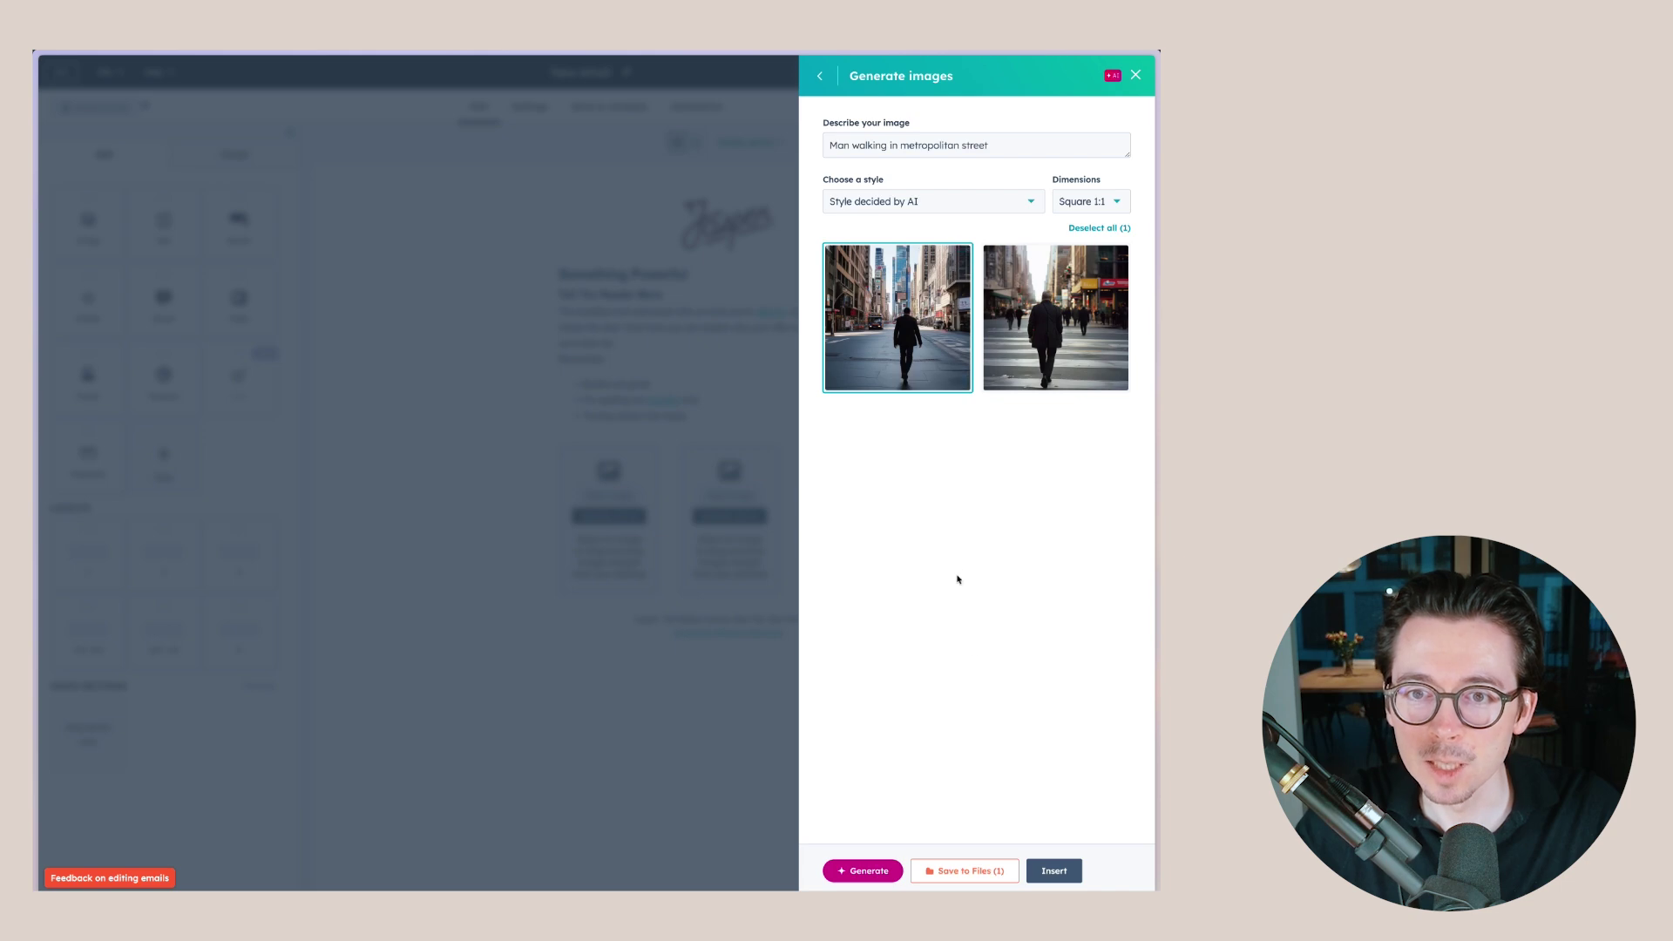
click(1053, 870)
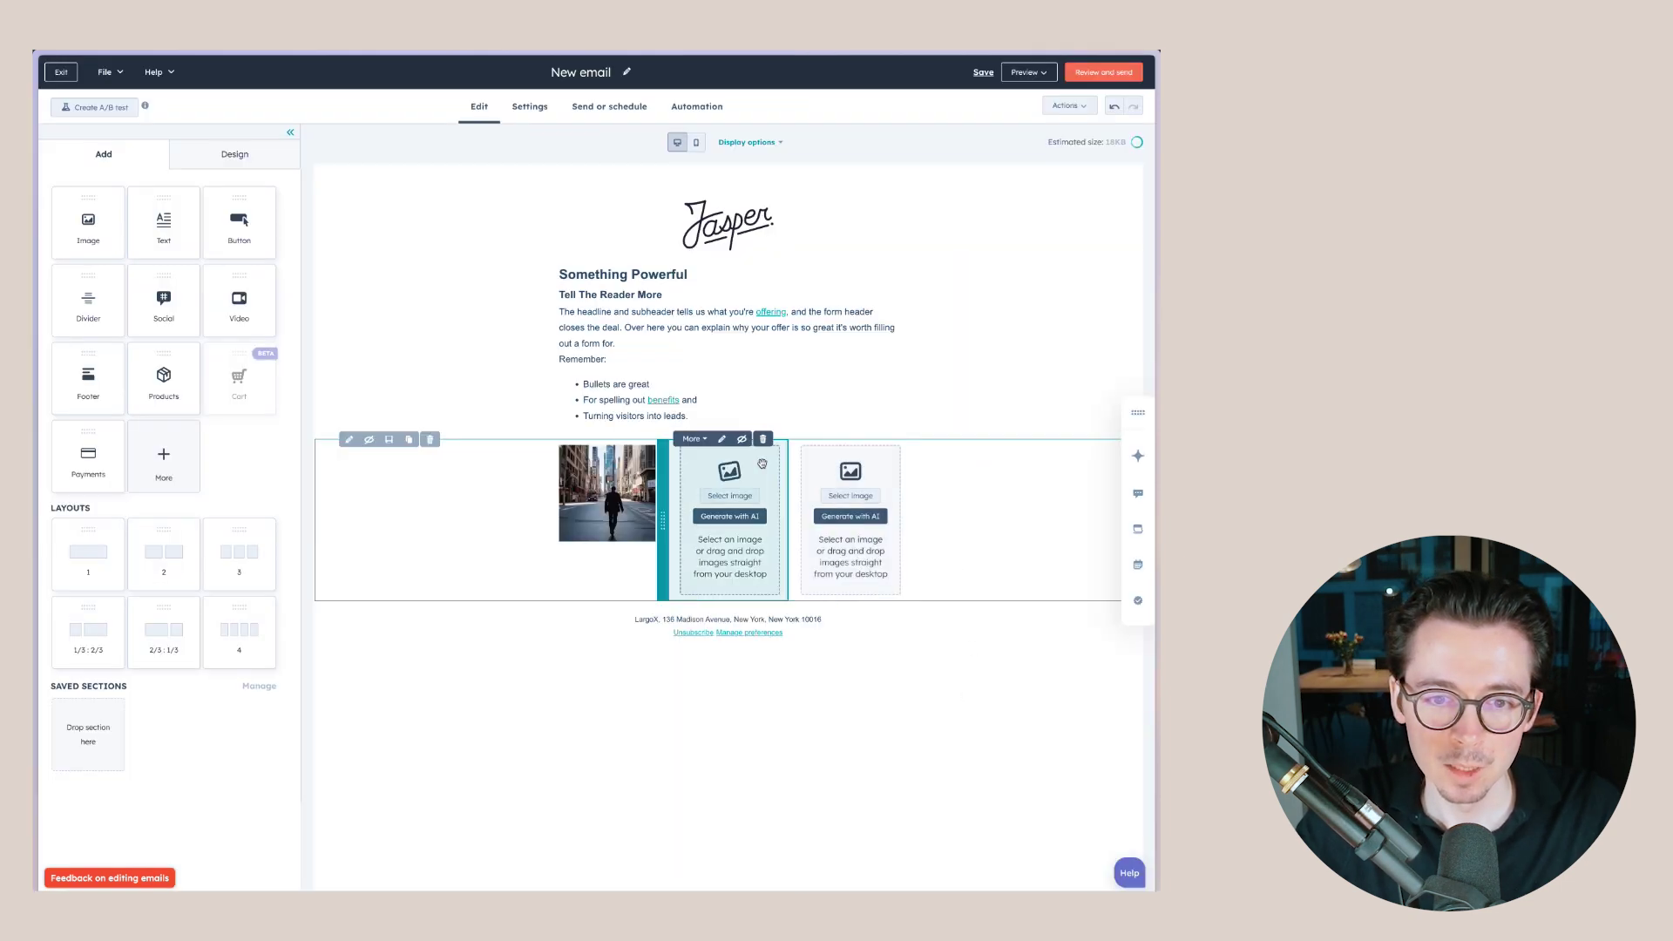
- Insert the same street image from saved AI images into columns two and three
click(729, 496)
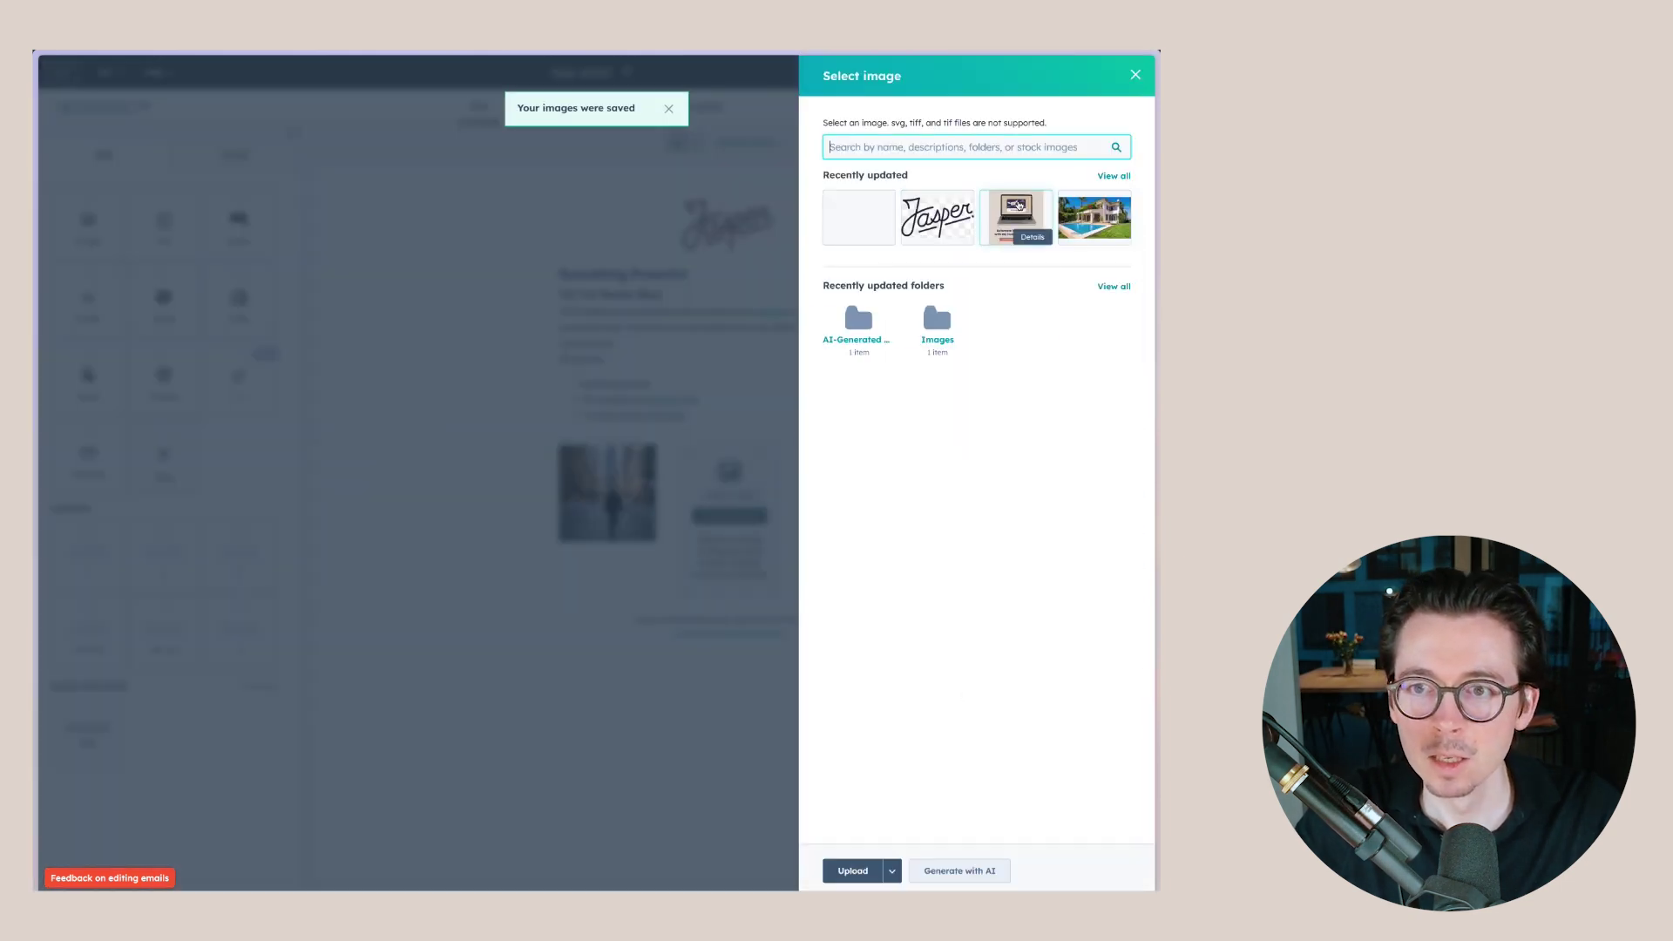
click(874, 212)
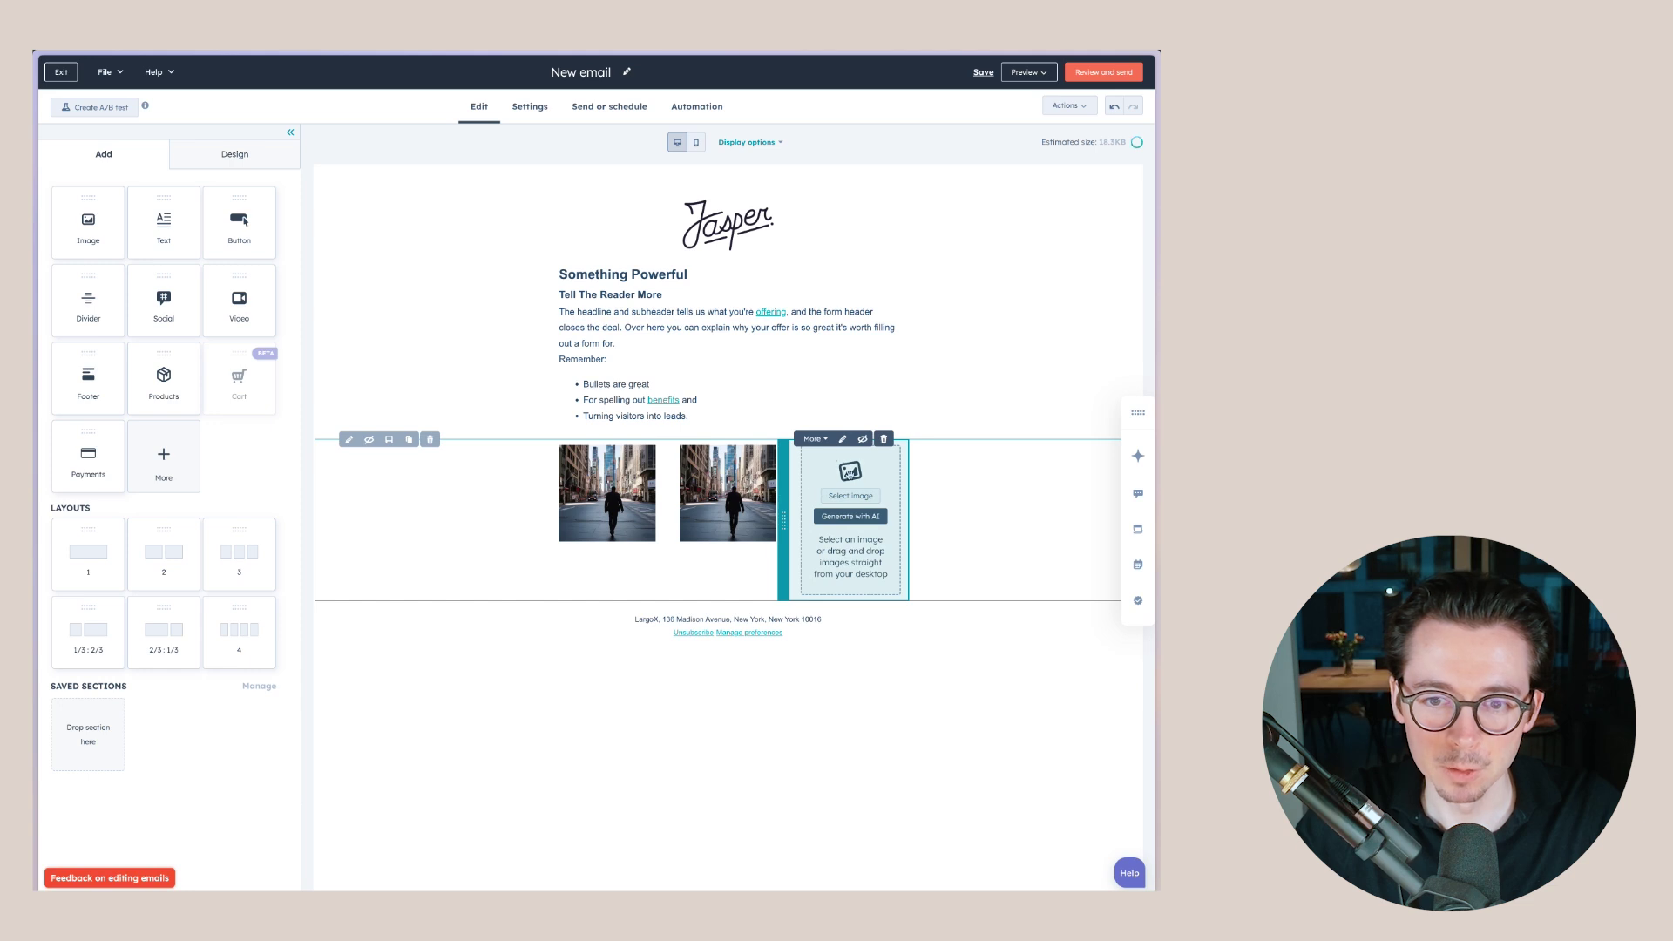
click(849, 503)
click(872, 230)
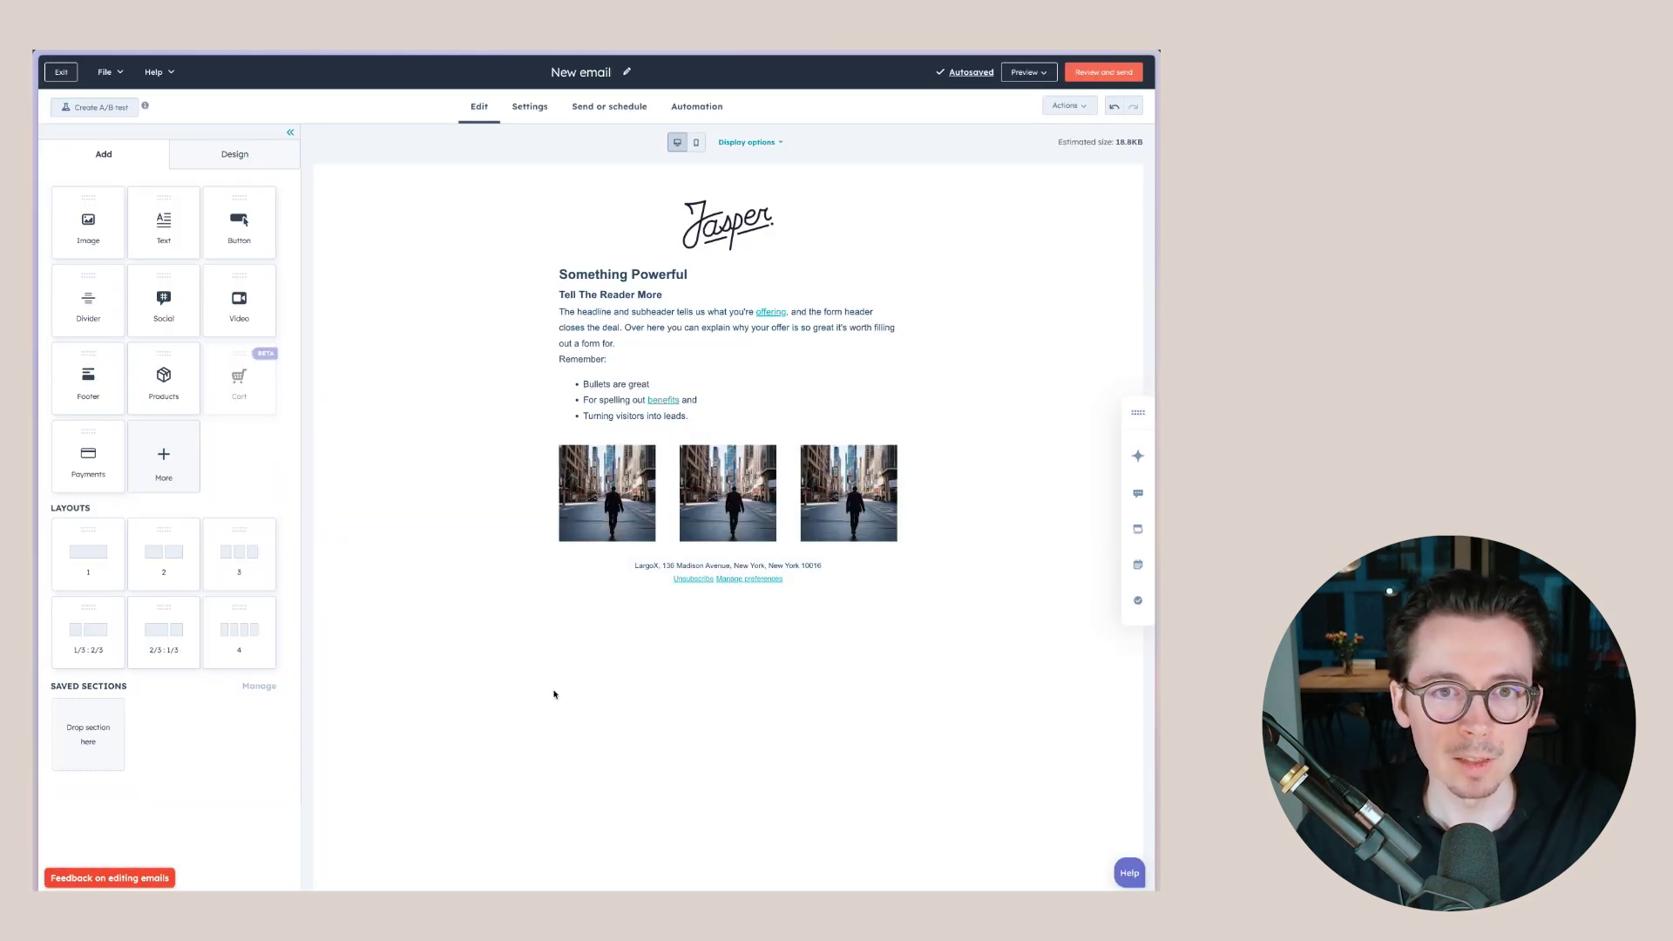
- Preview the email on mobile to confirm the three images stack, then return to desktop view
click(698, 143)
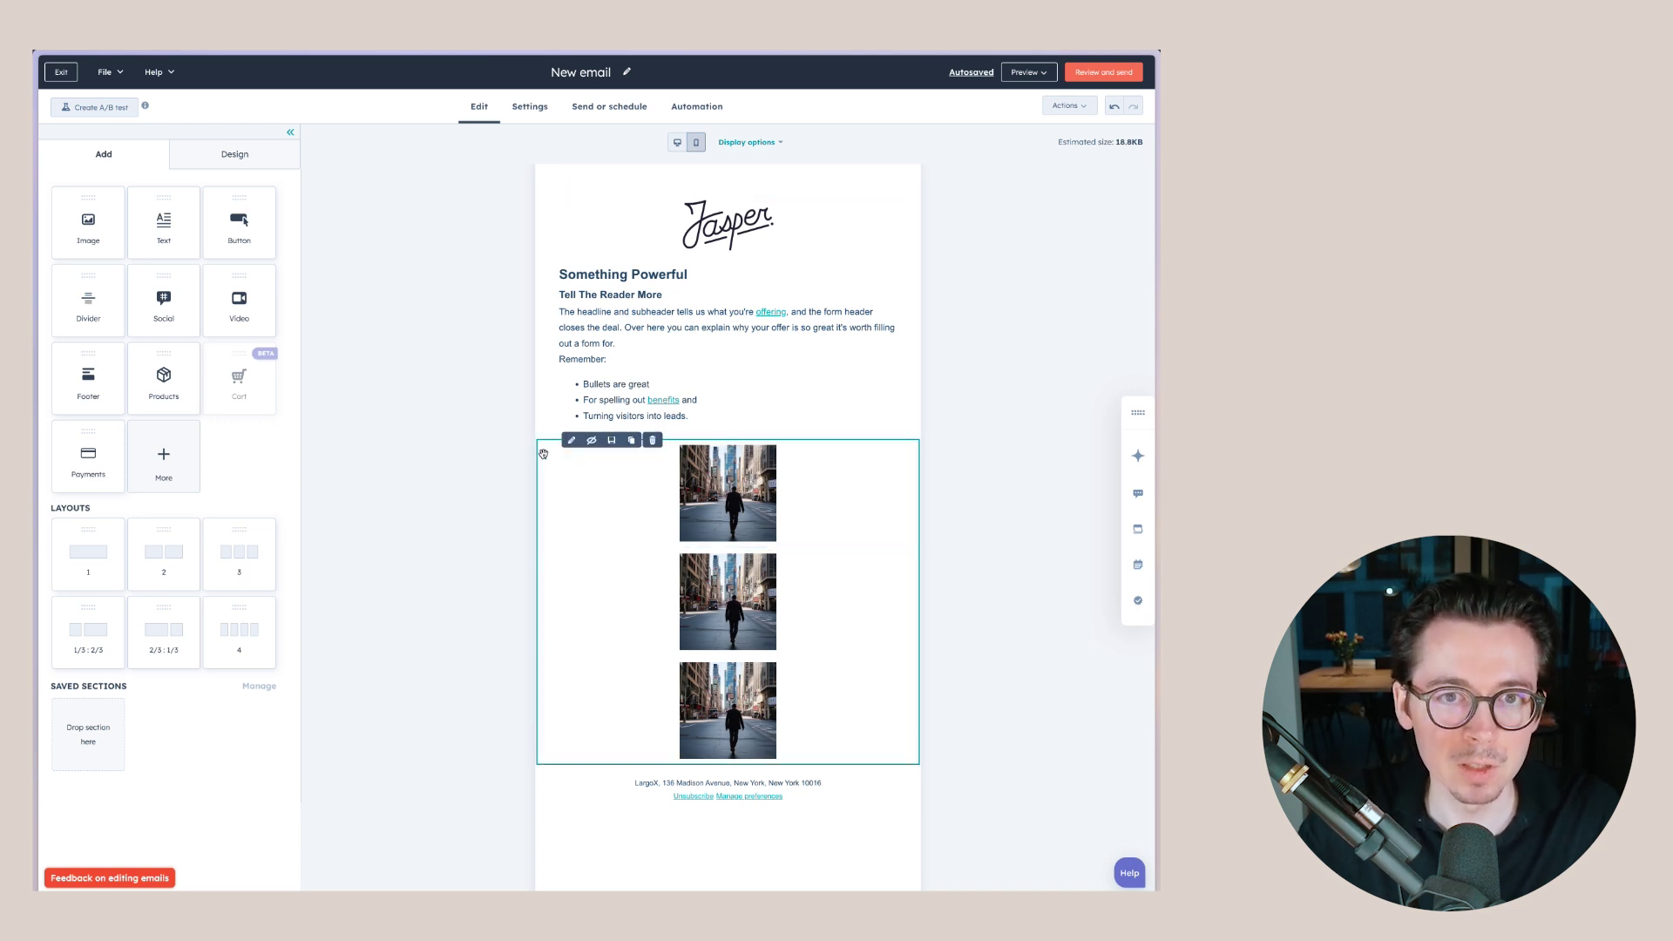
click(676, 144)
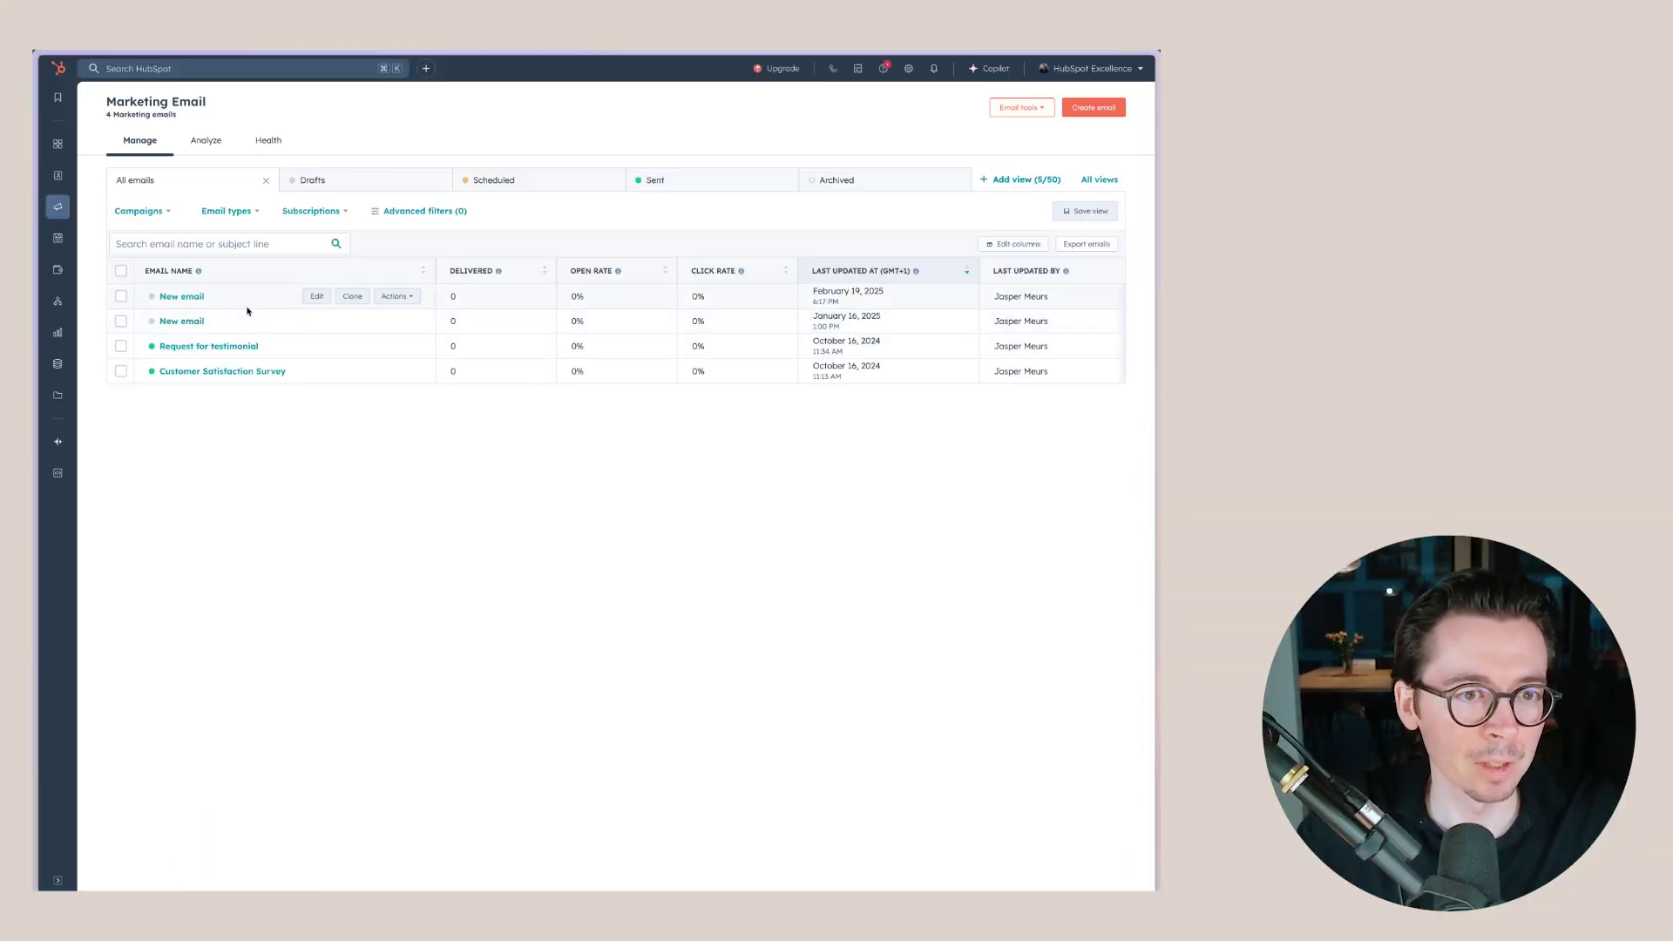
- Go to Lists from the CRM menu in the left sidebar
mouse_move(58, 207)
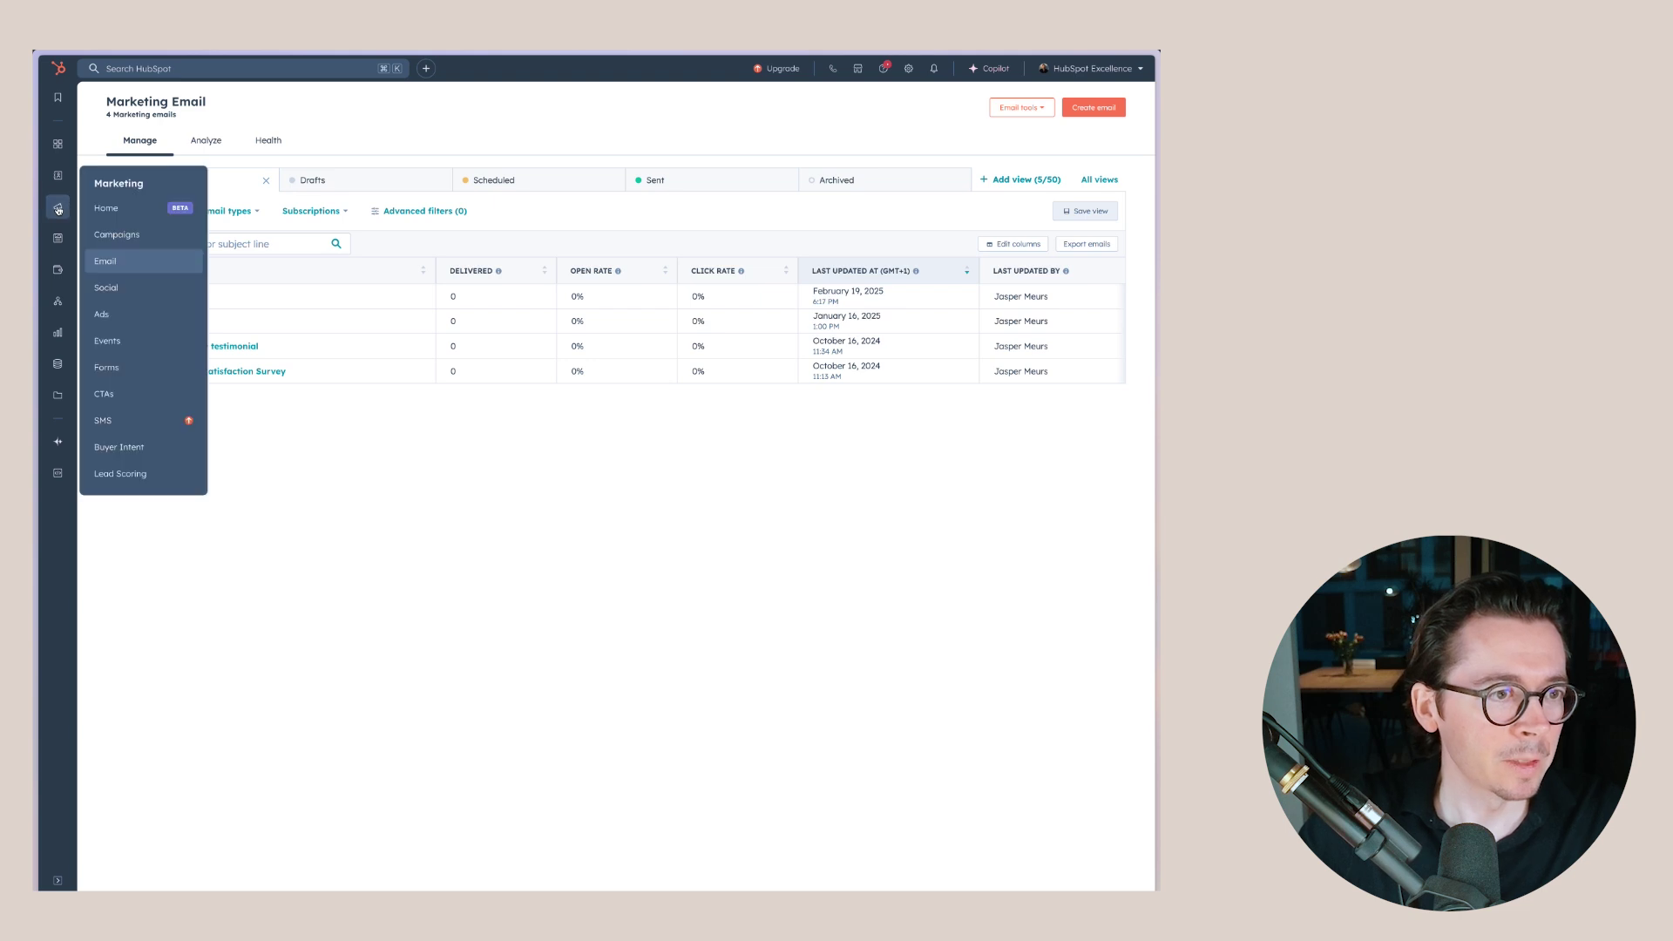
mouse_move(59, 177)
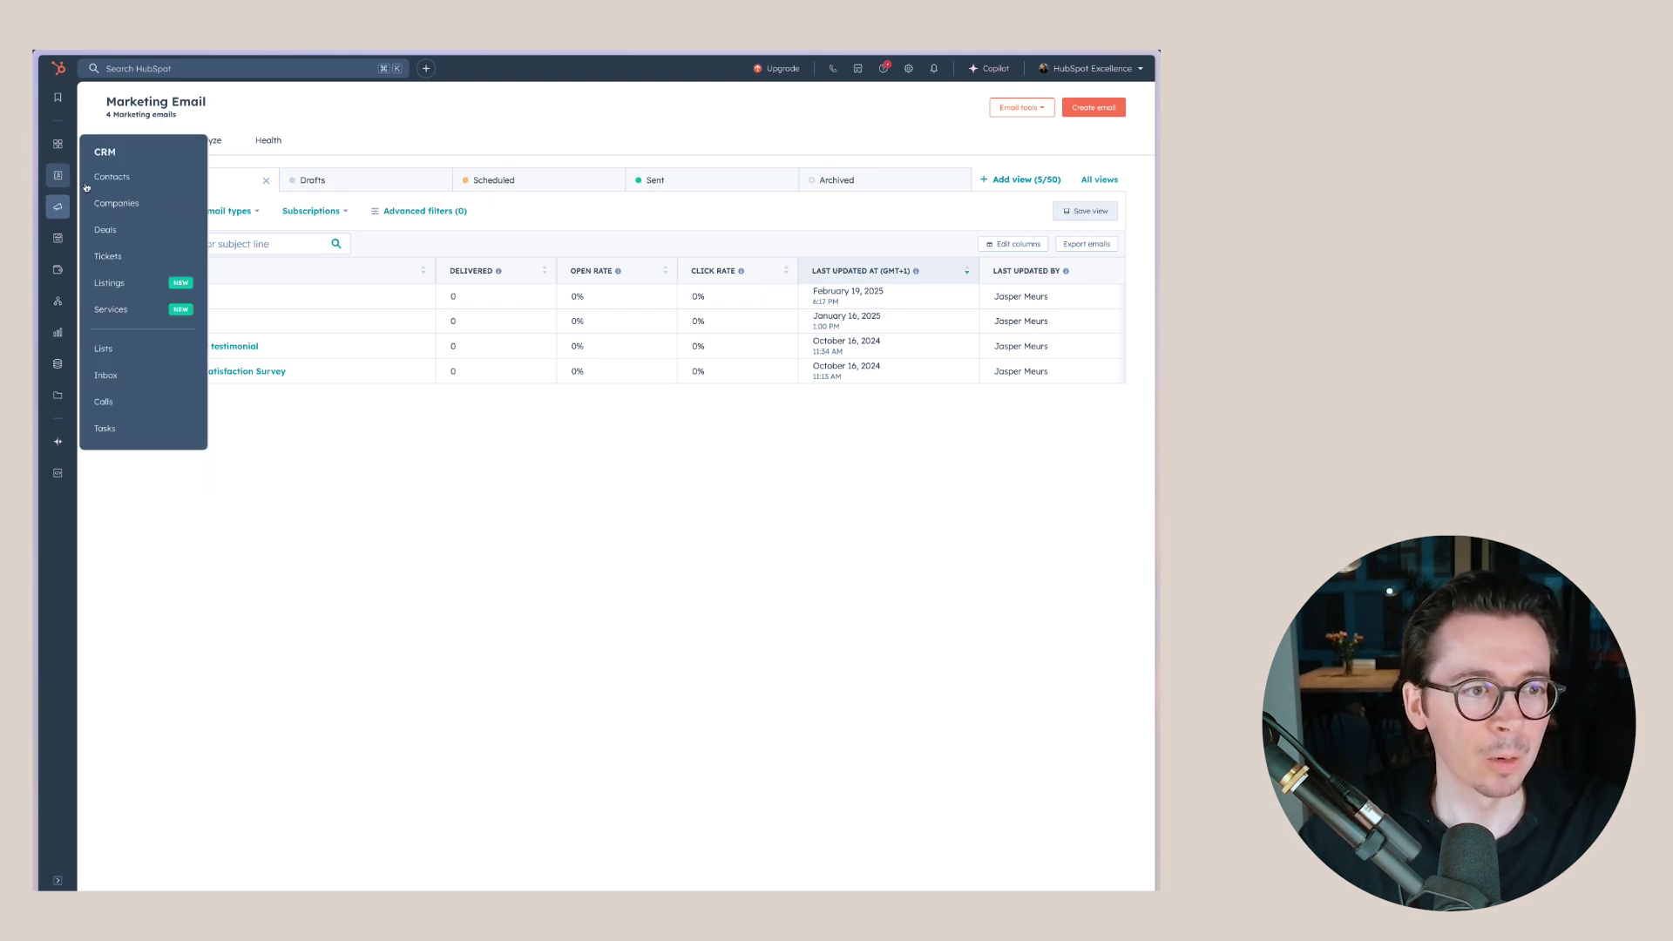
click(113, 349)
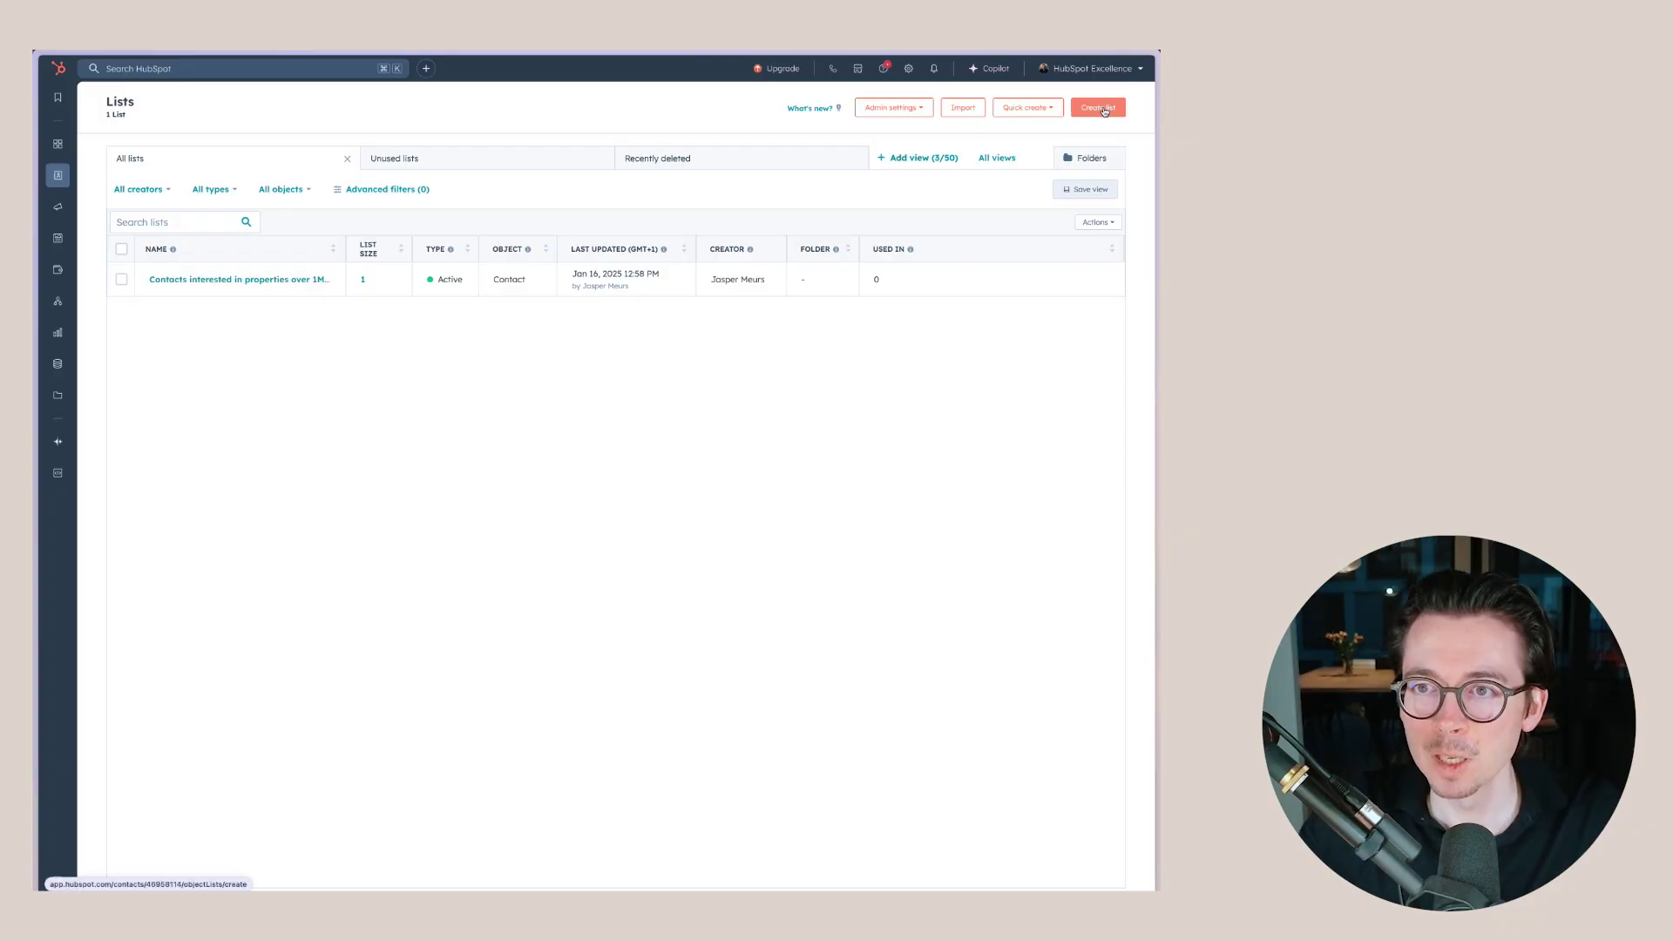
- Create a new contact-based list
click(1103, 112)
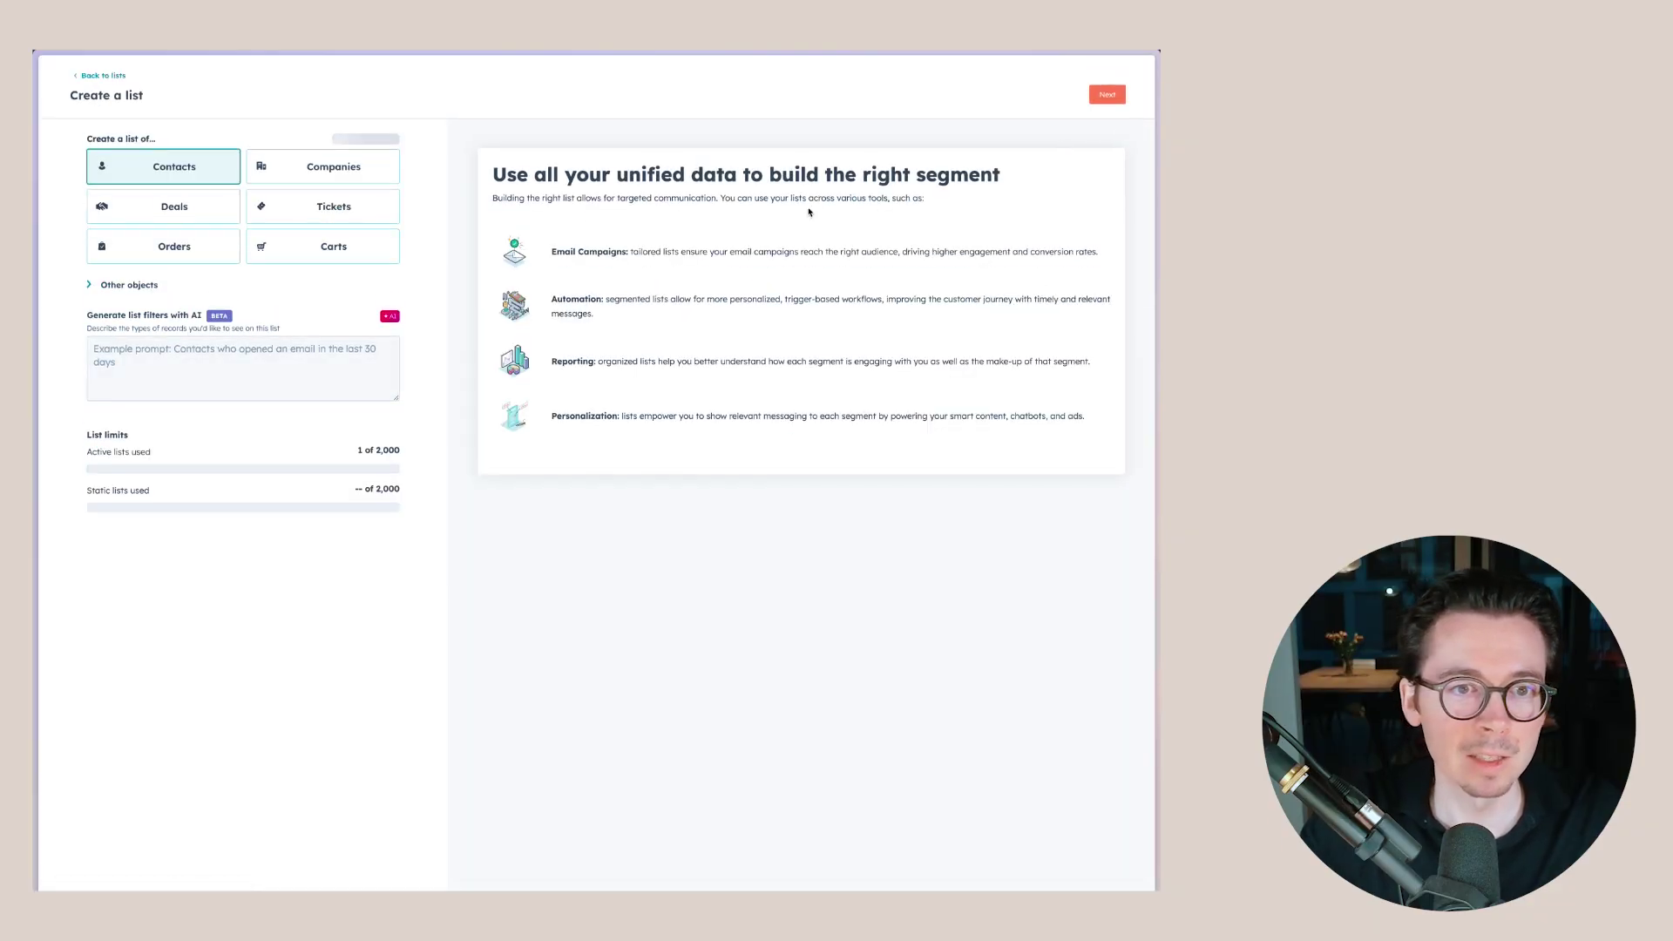
click(230, 158)
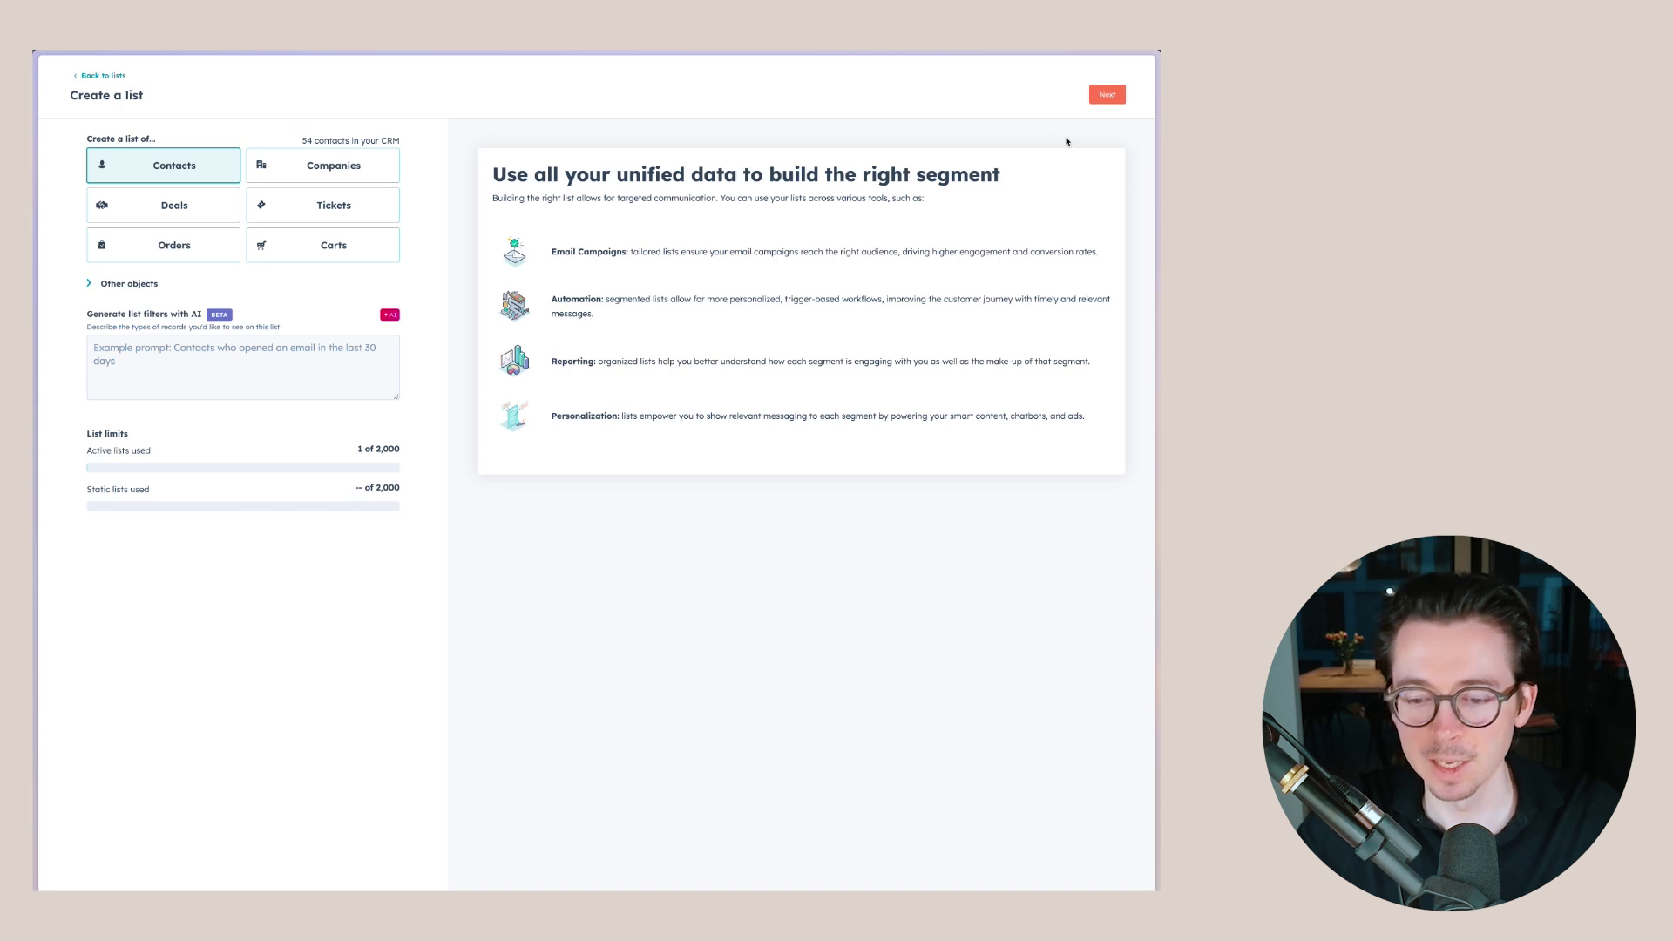
click(1107, 96)
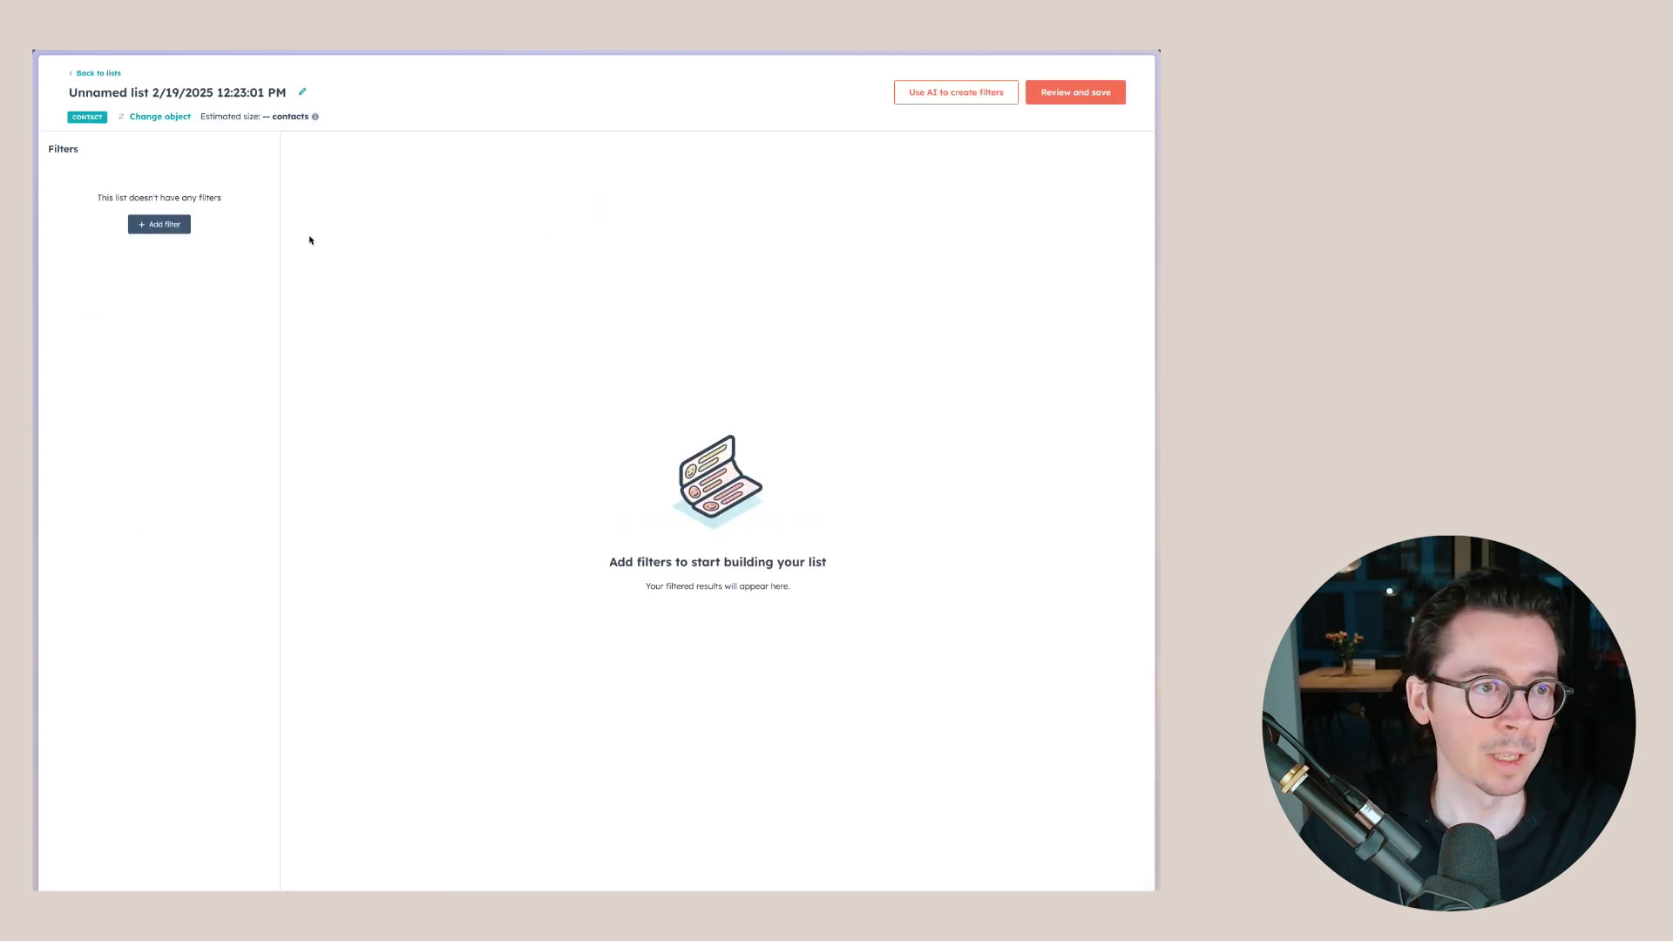
- Add a Lifecycle stage contact-property filter to the list's first group
click(187, 225)
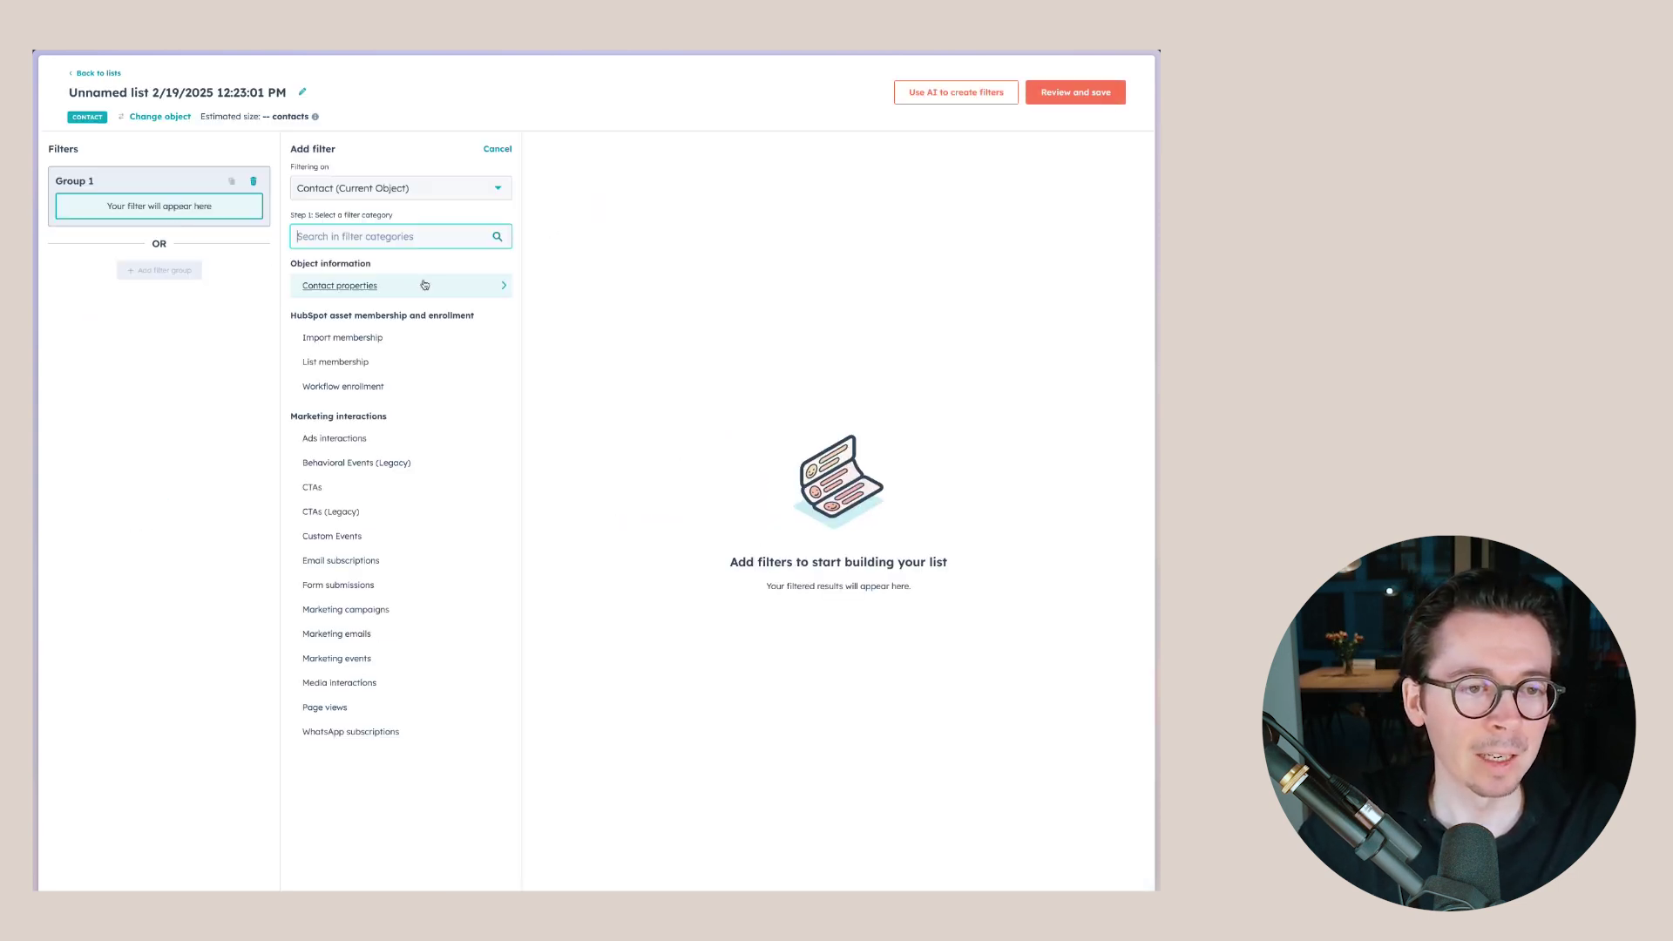
click(386, 288)
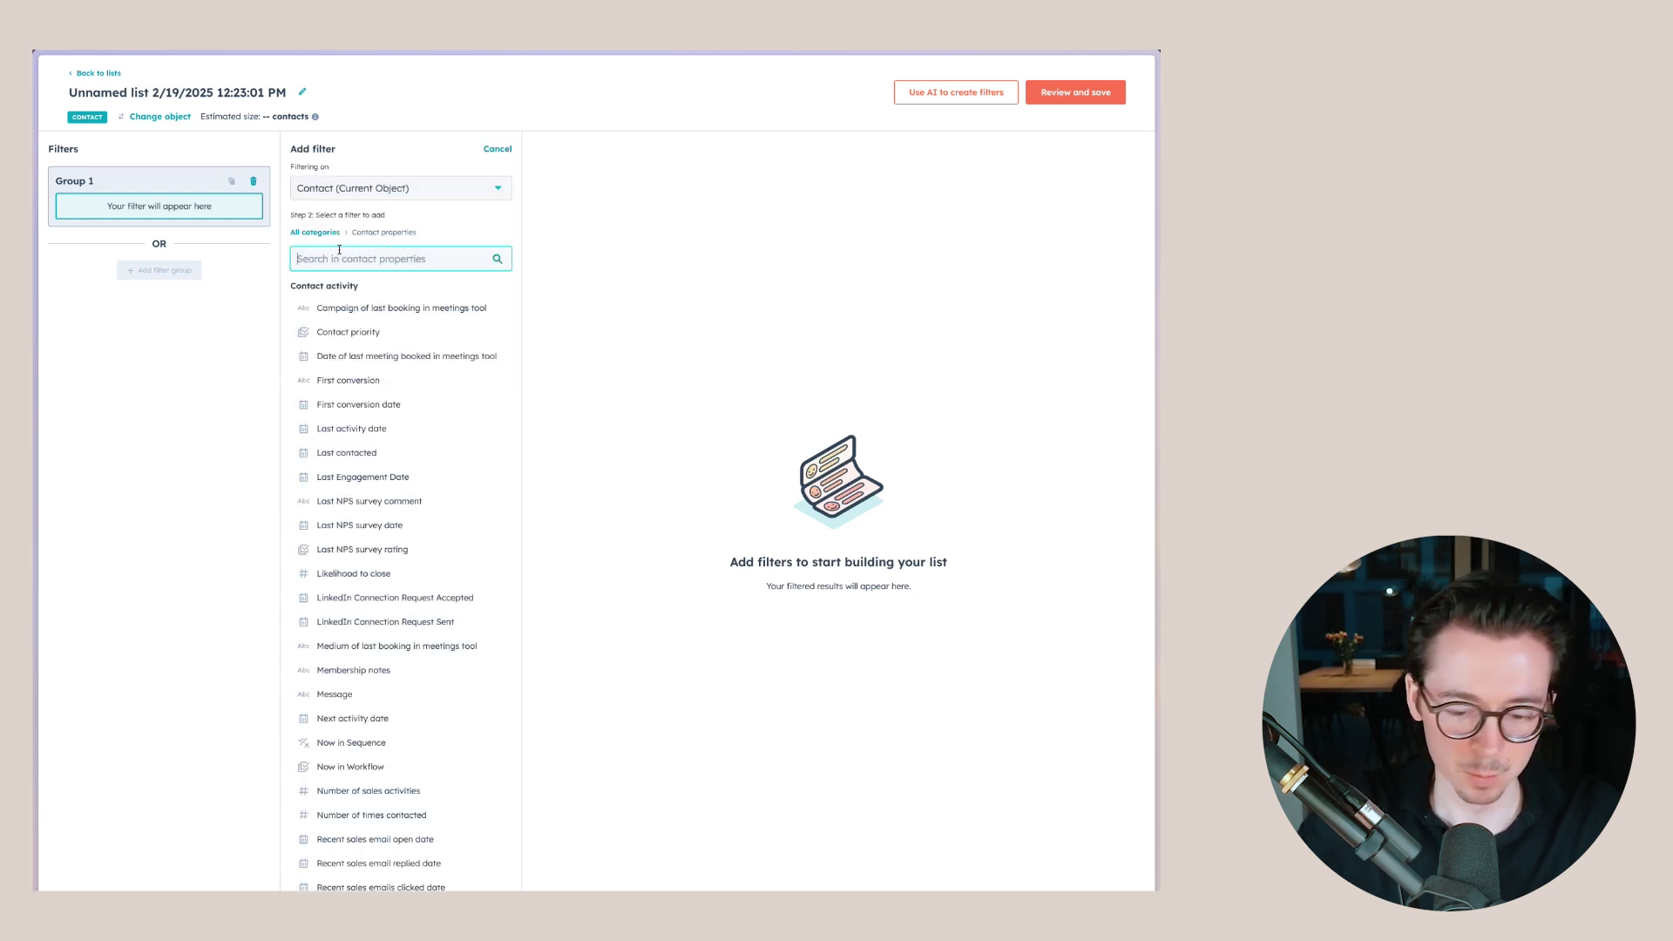
text(life)
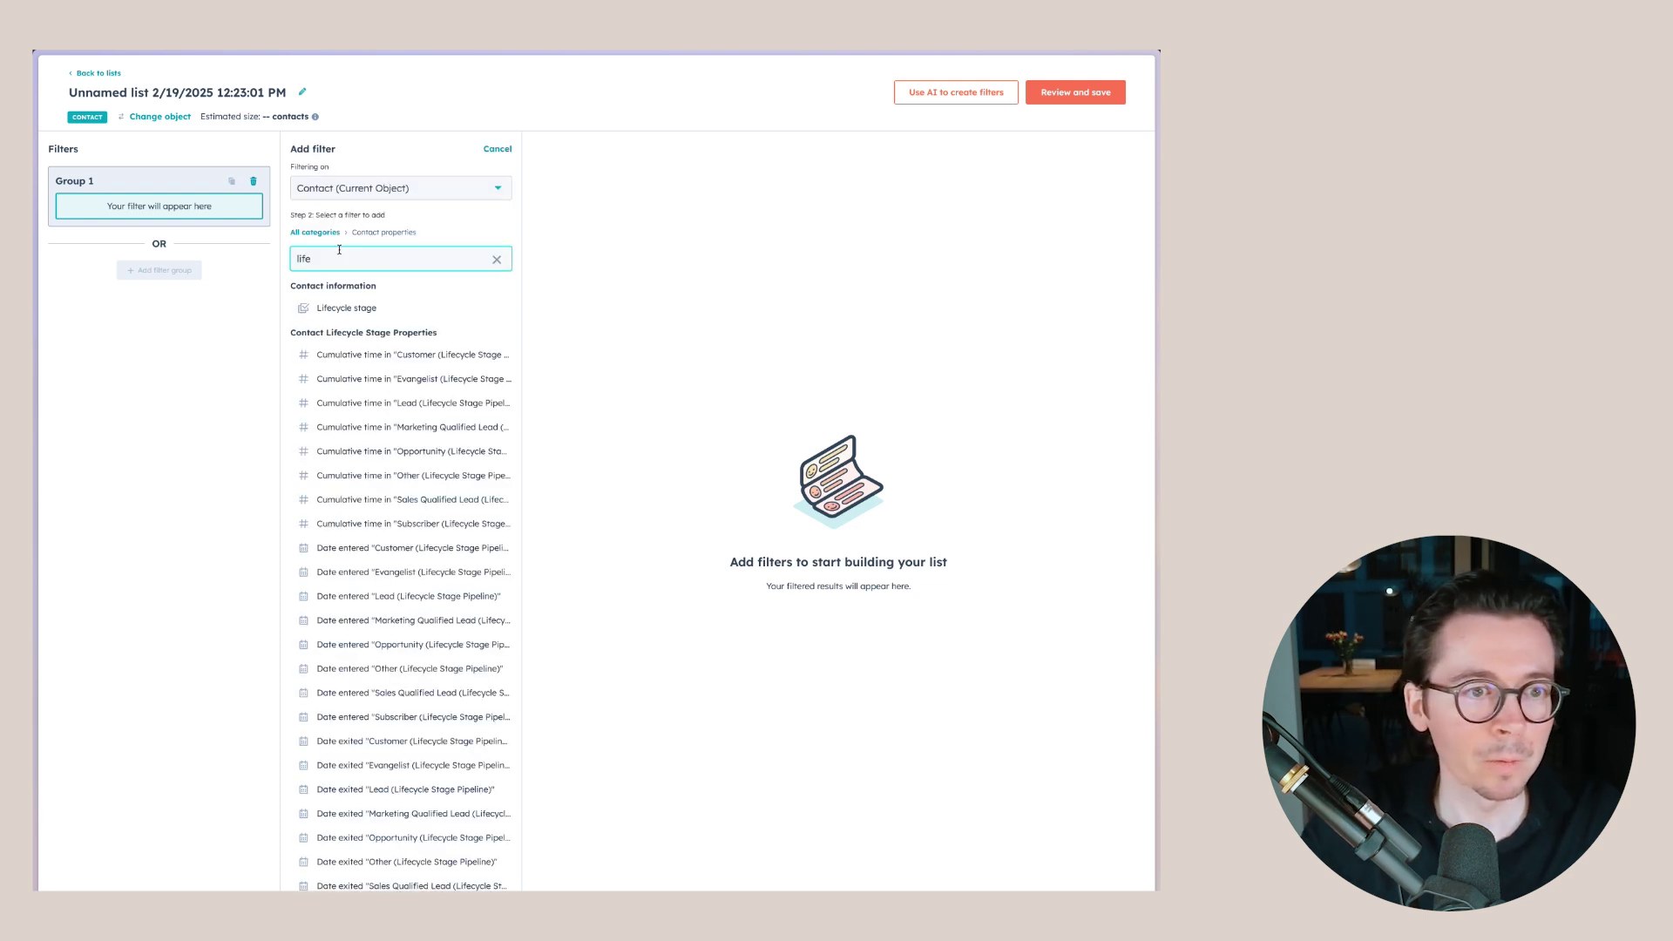
click(346, 308)
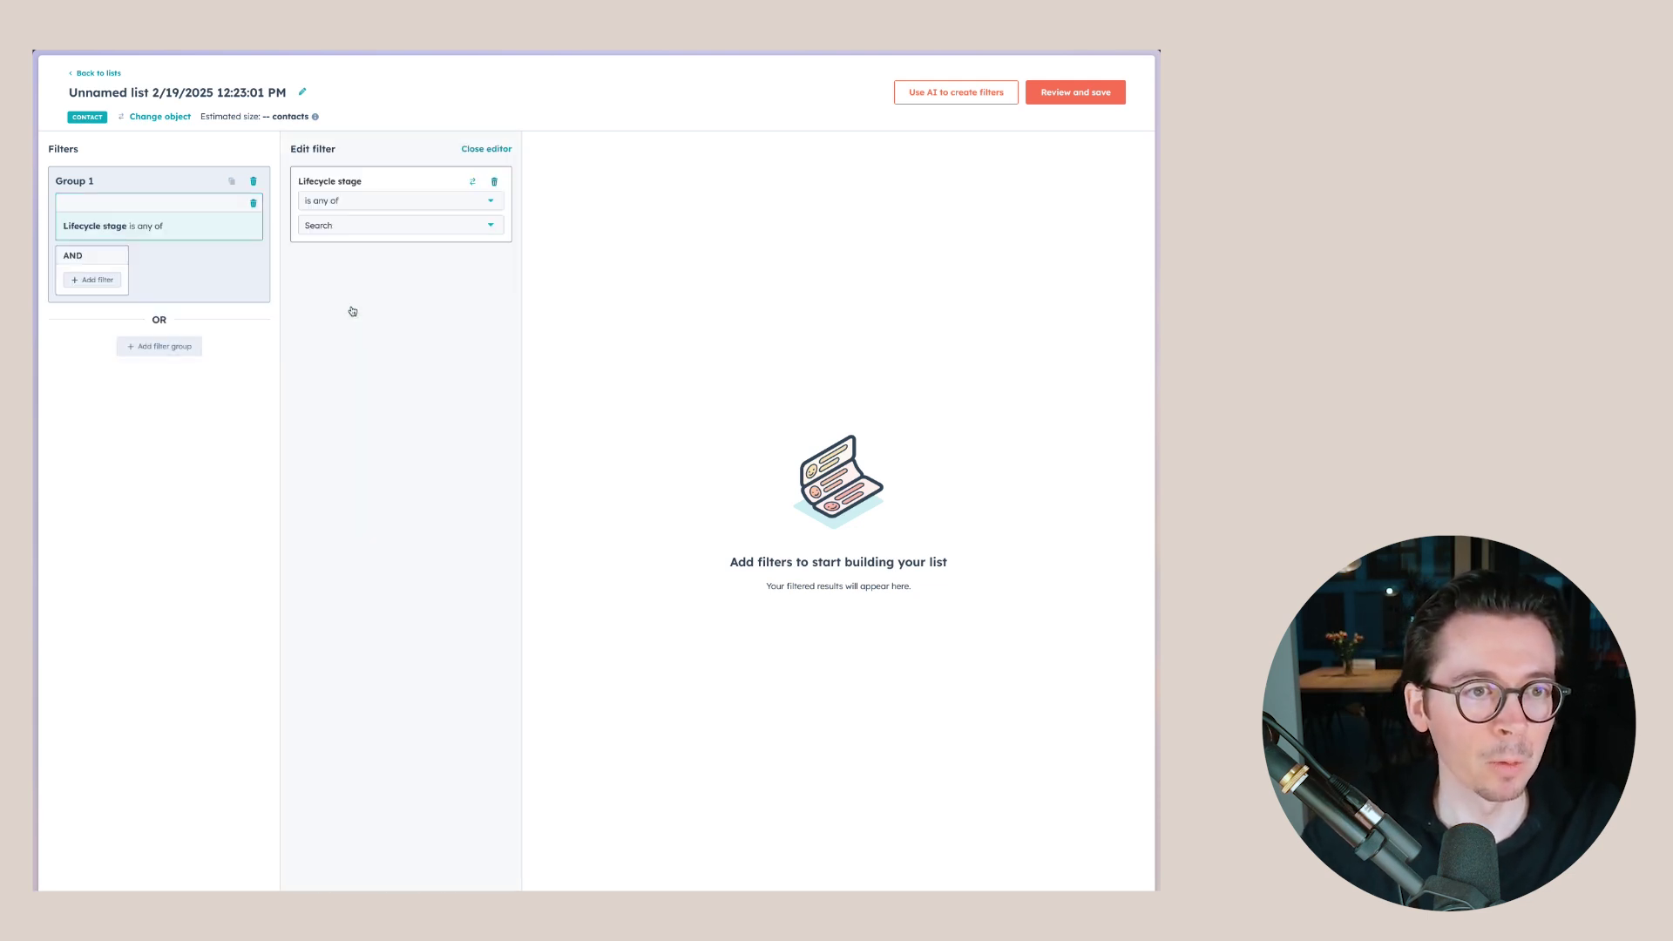
- Set the Lifecycle stage filter to Lead, previewing 2 contacts, and close the filter editor
click(364, 226)
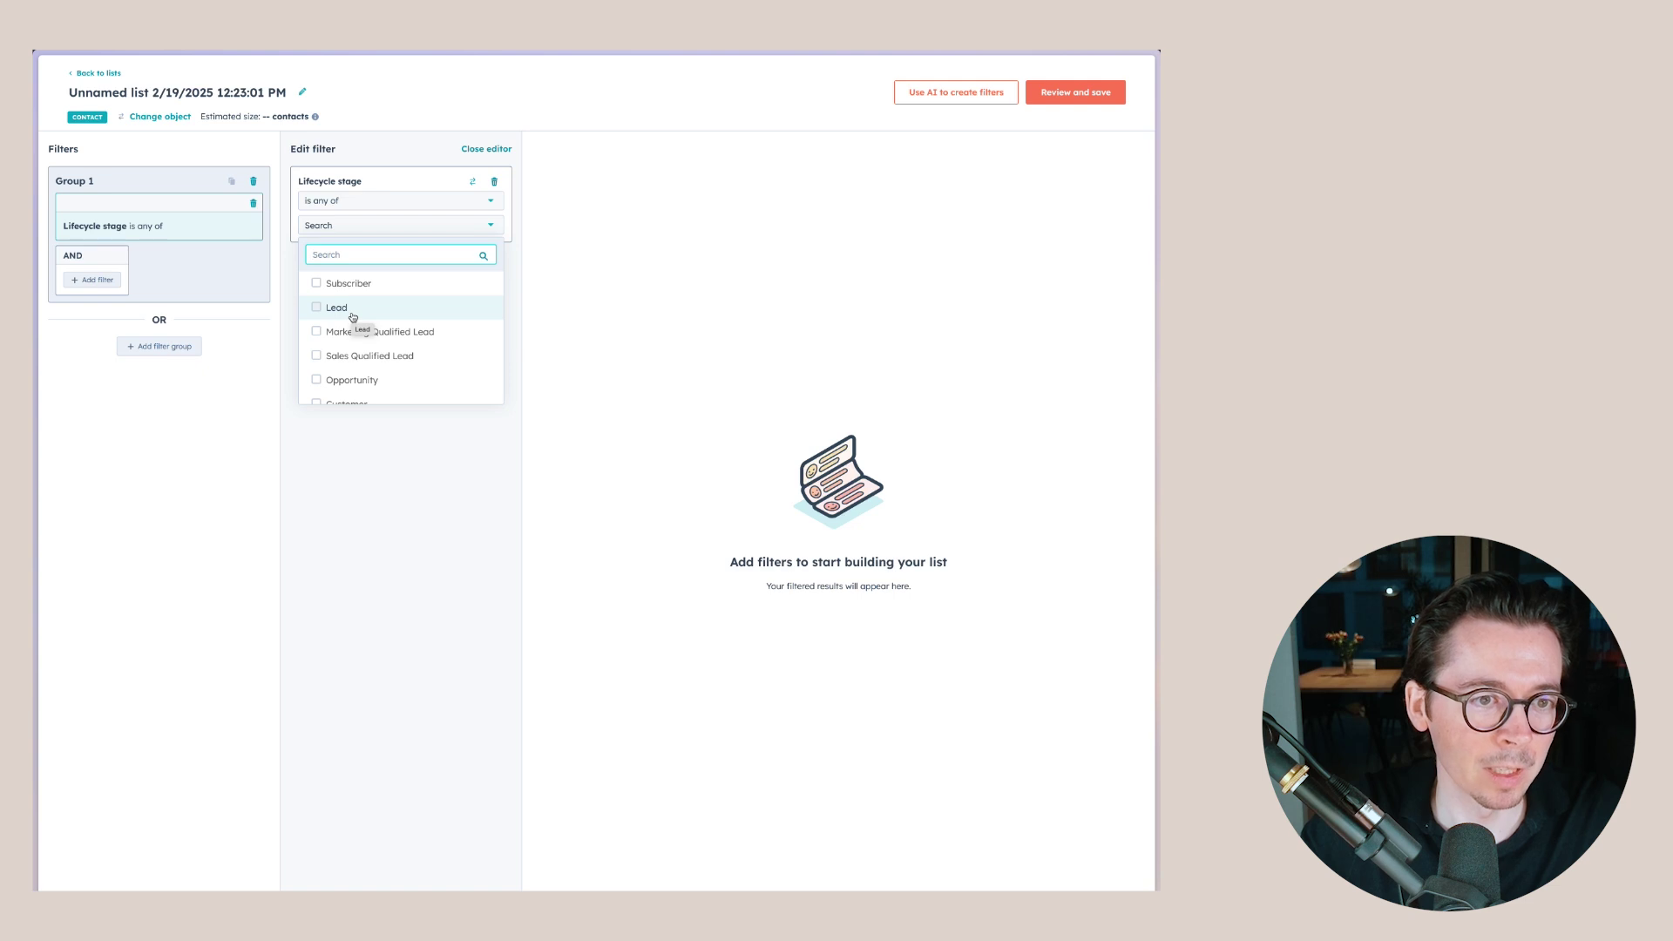
click(324, 312)
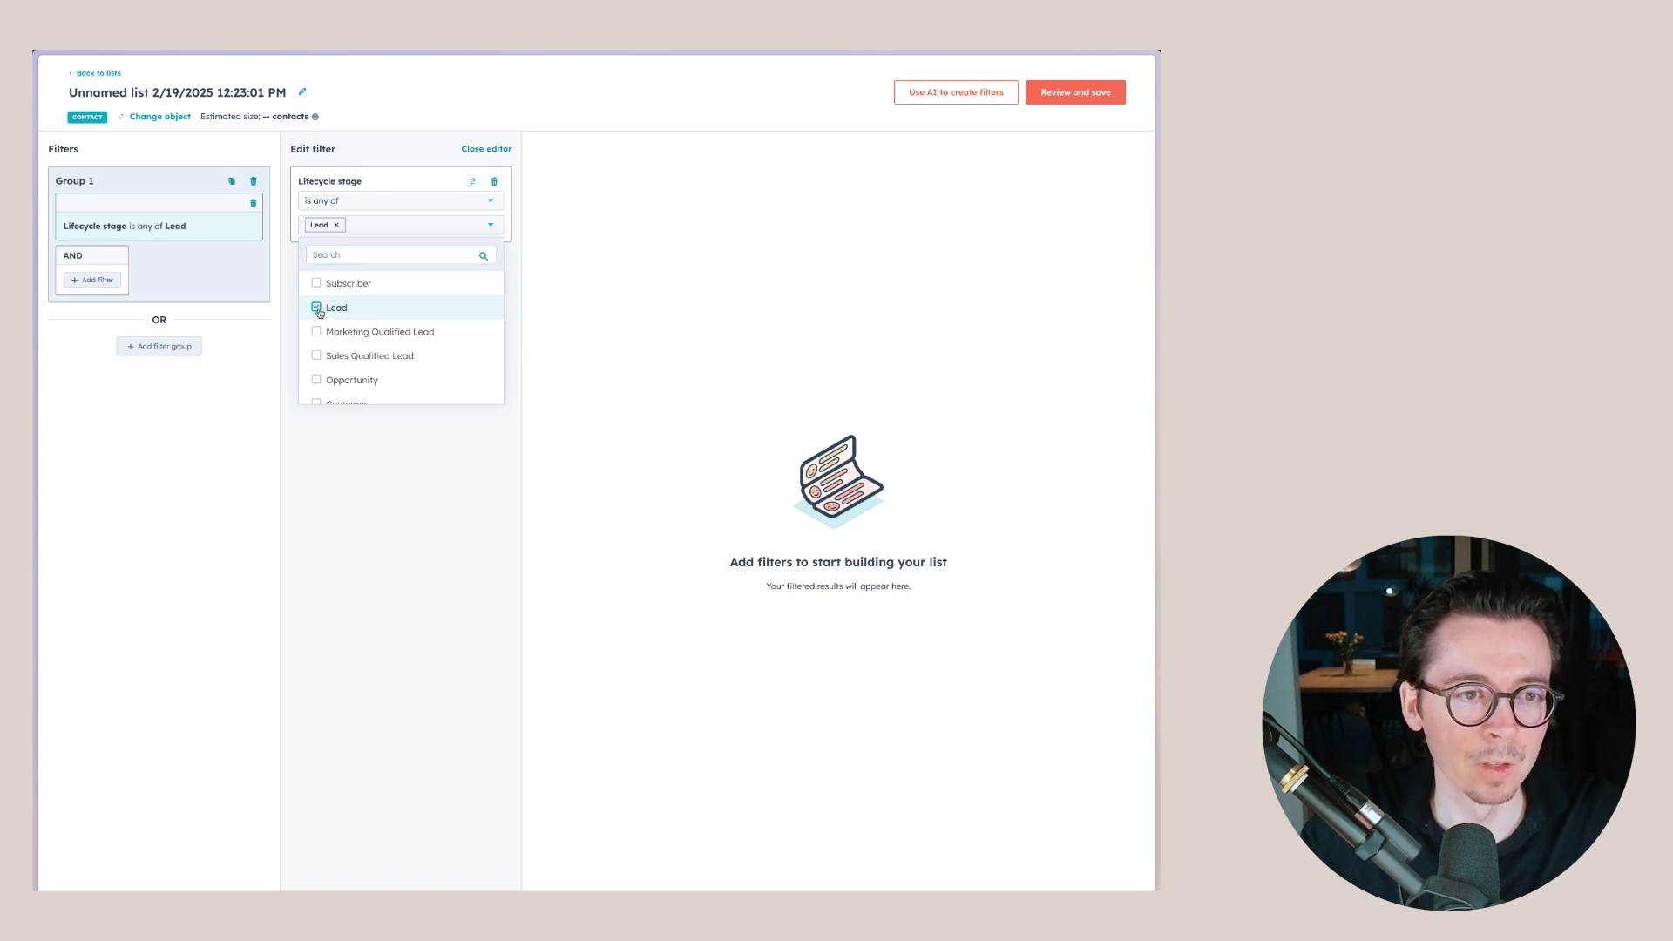
click(363, 433)
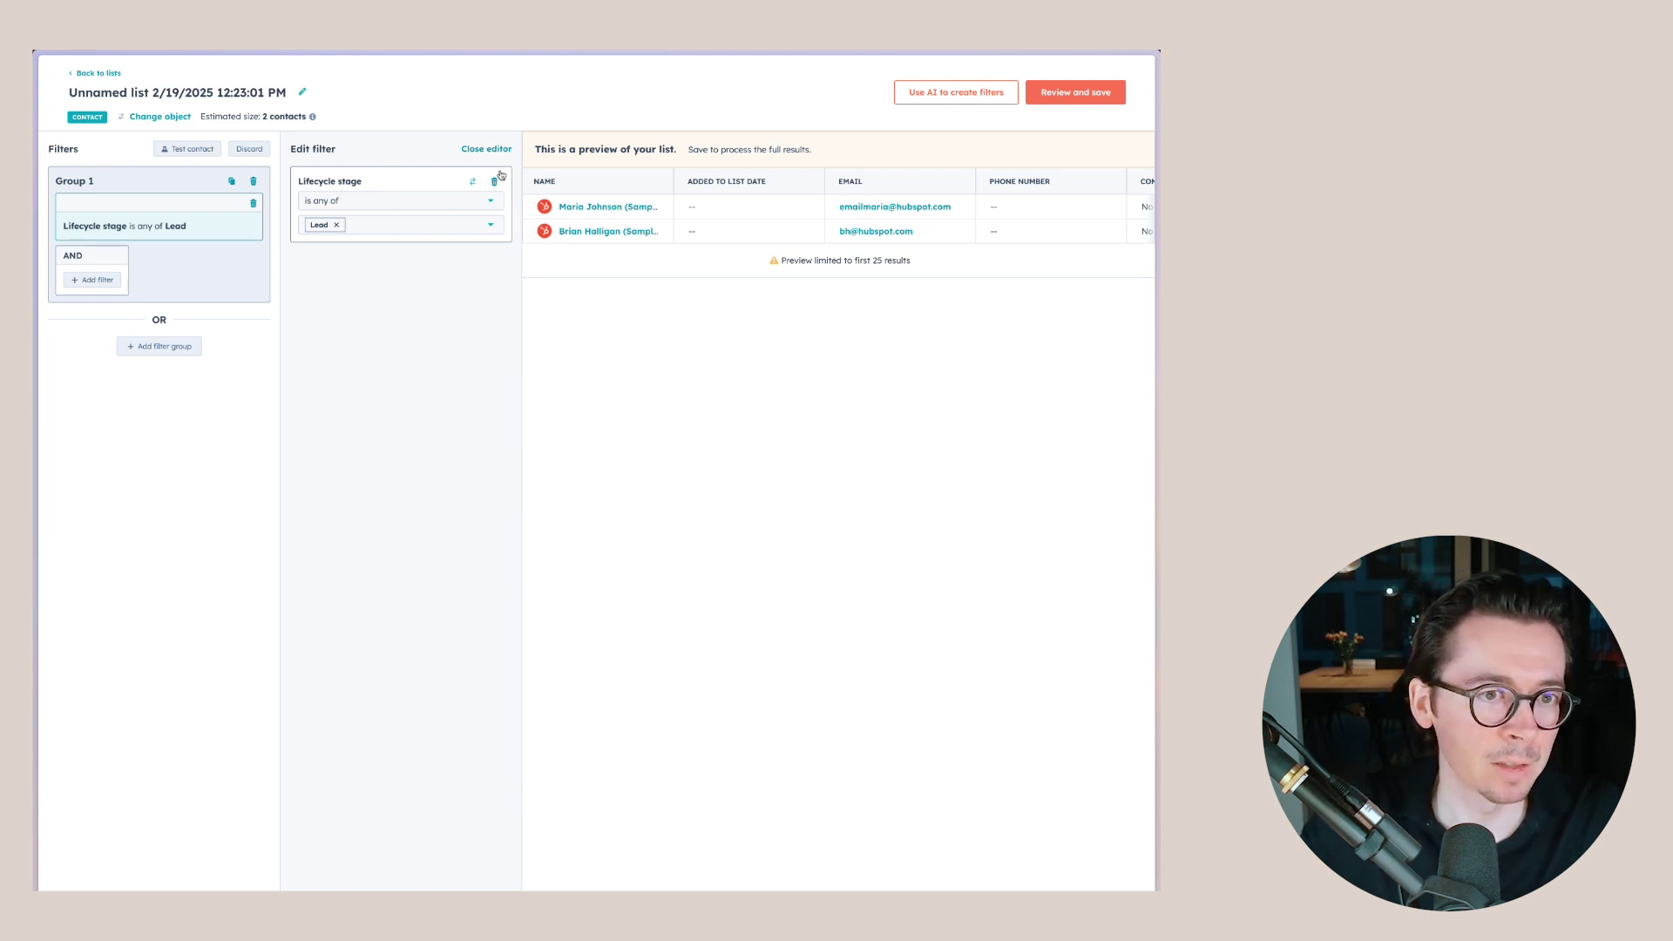
click(485, 149)
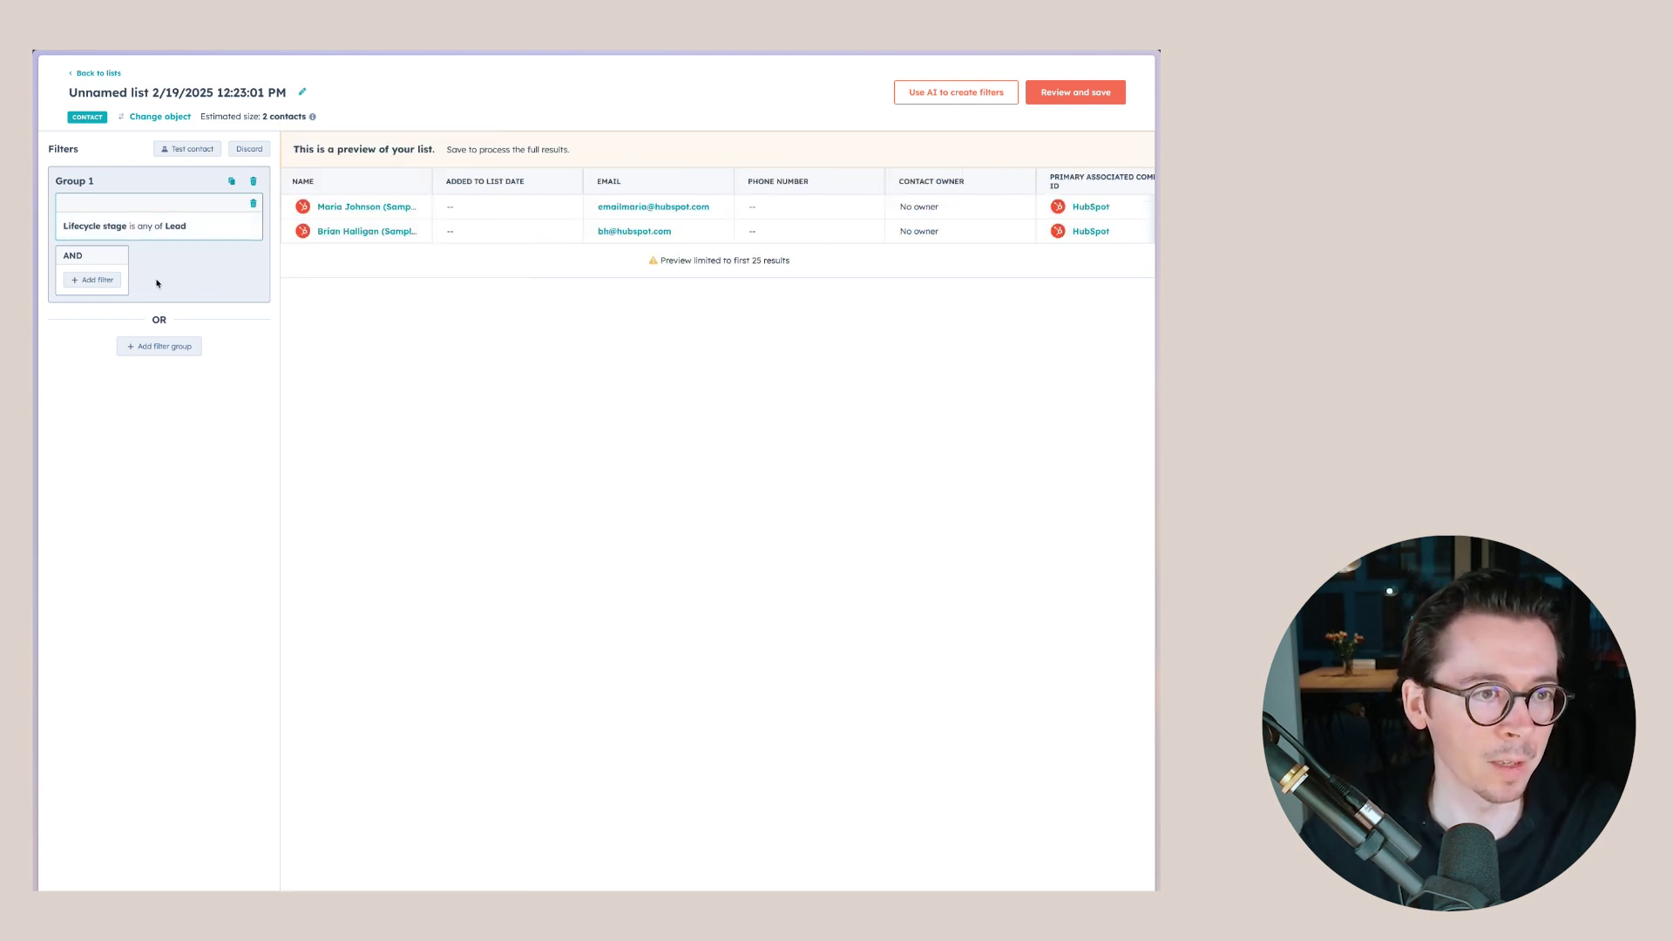
click(97, 279)
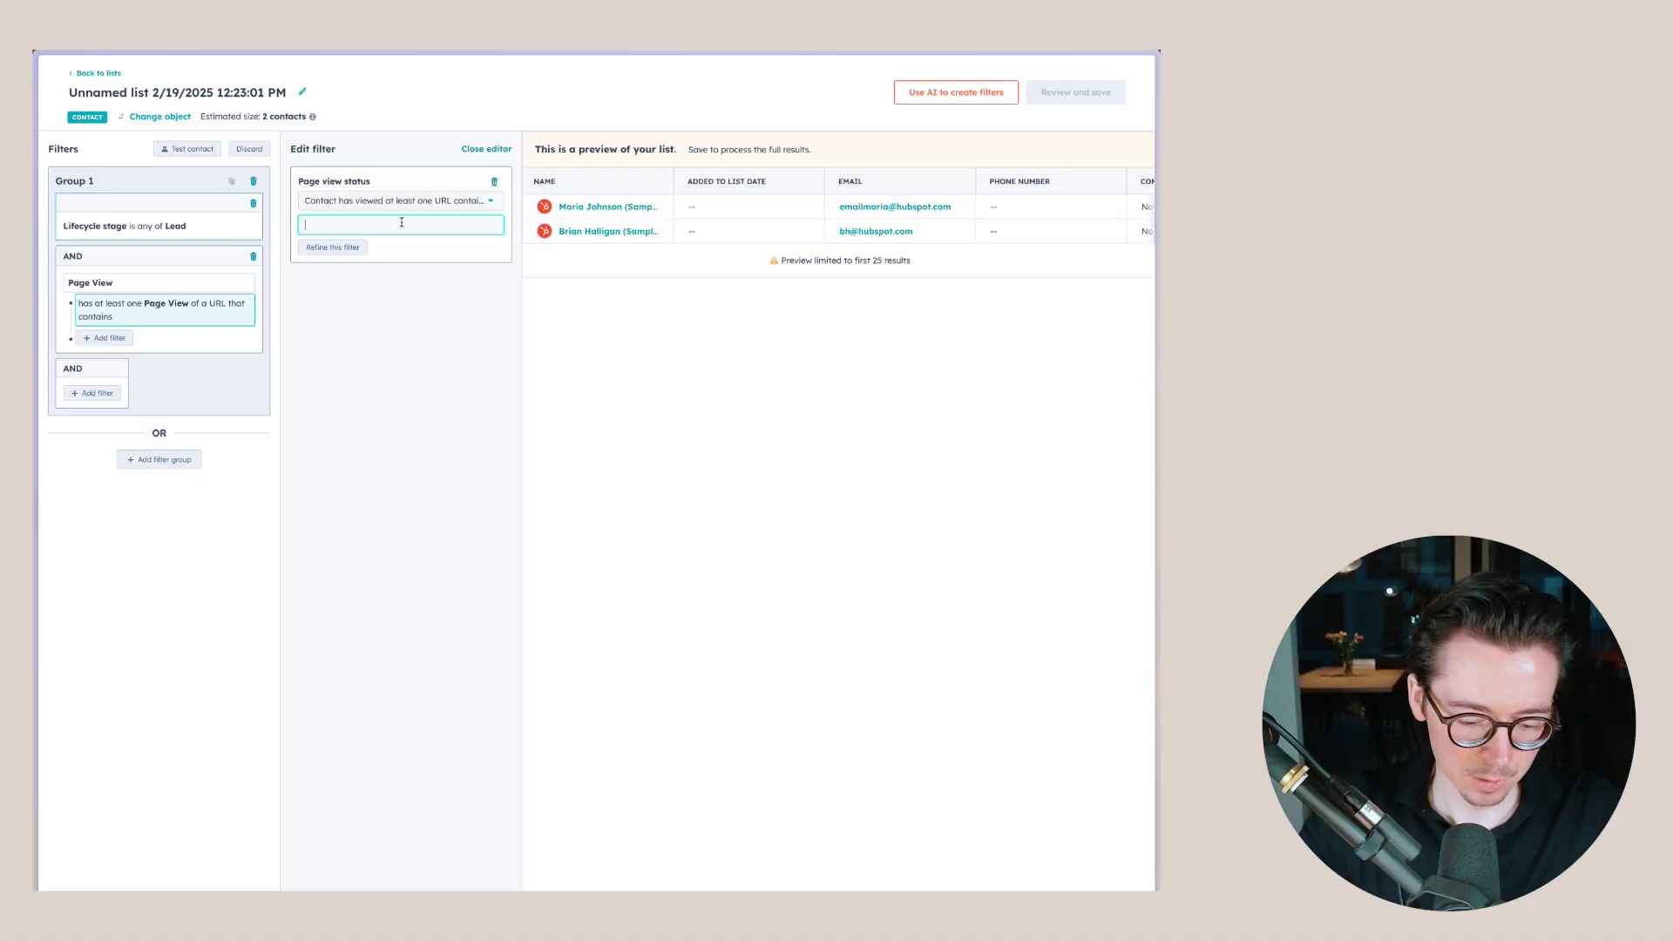
- Apply a page view filter requiring a URL that contains 'accounting'
text(ac)
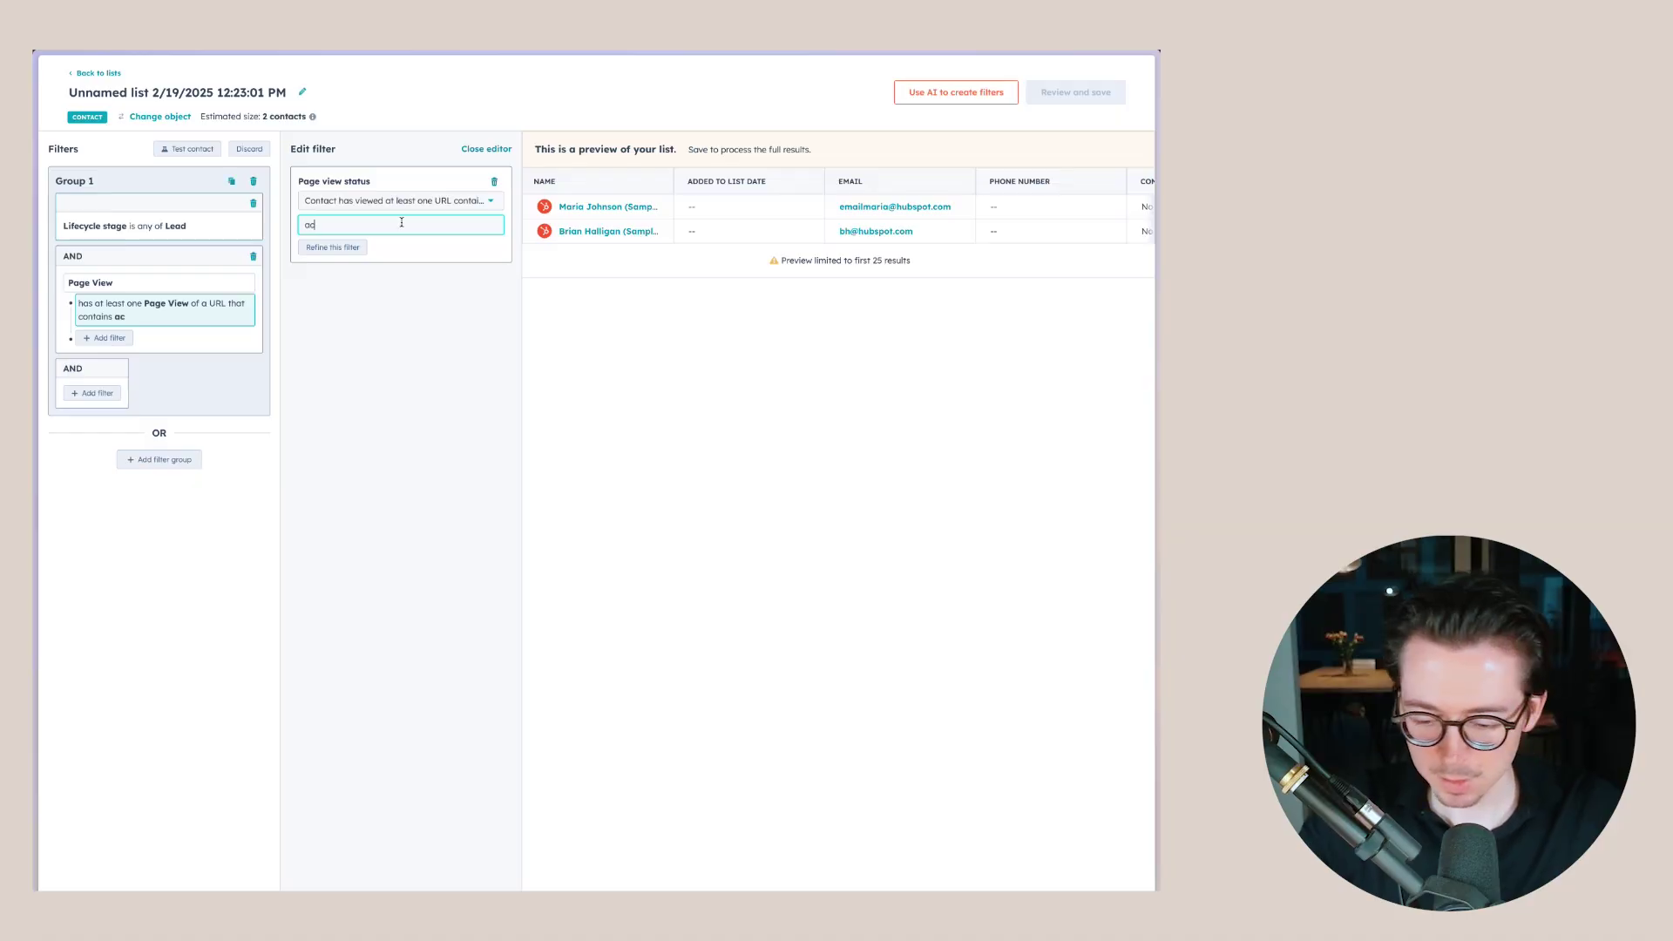
text(counti)
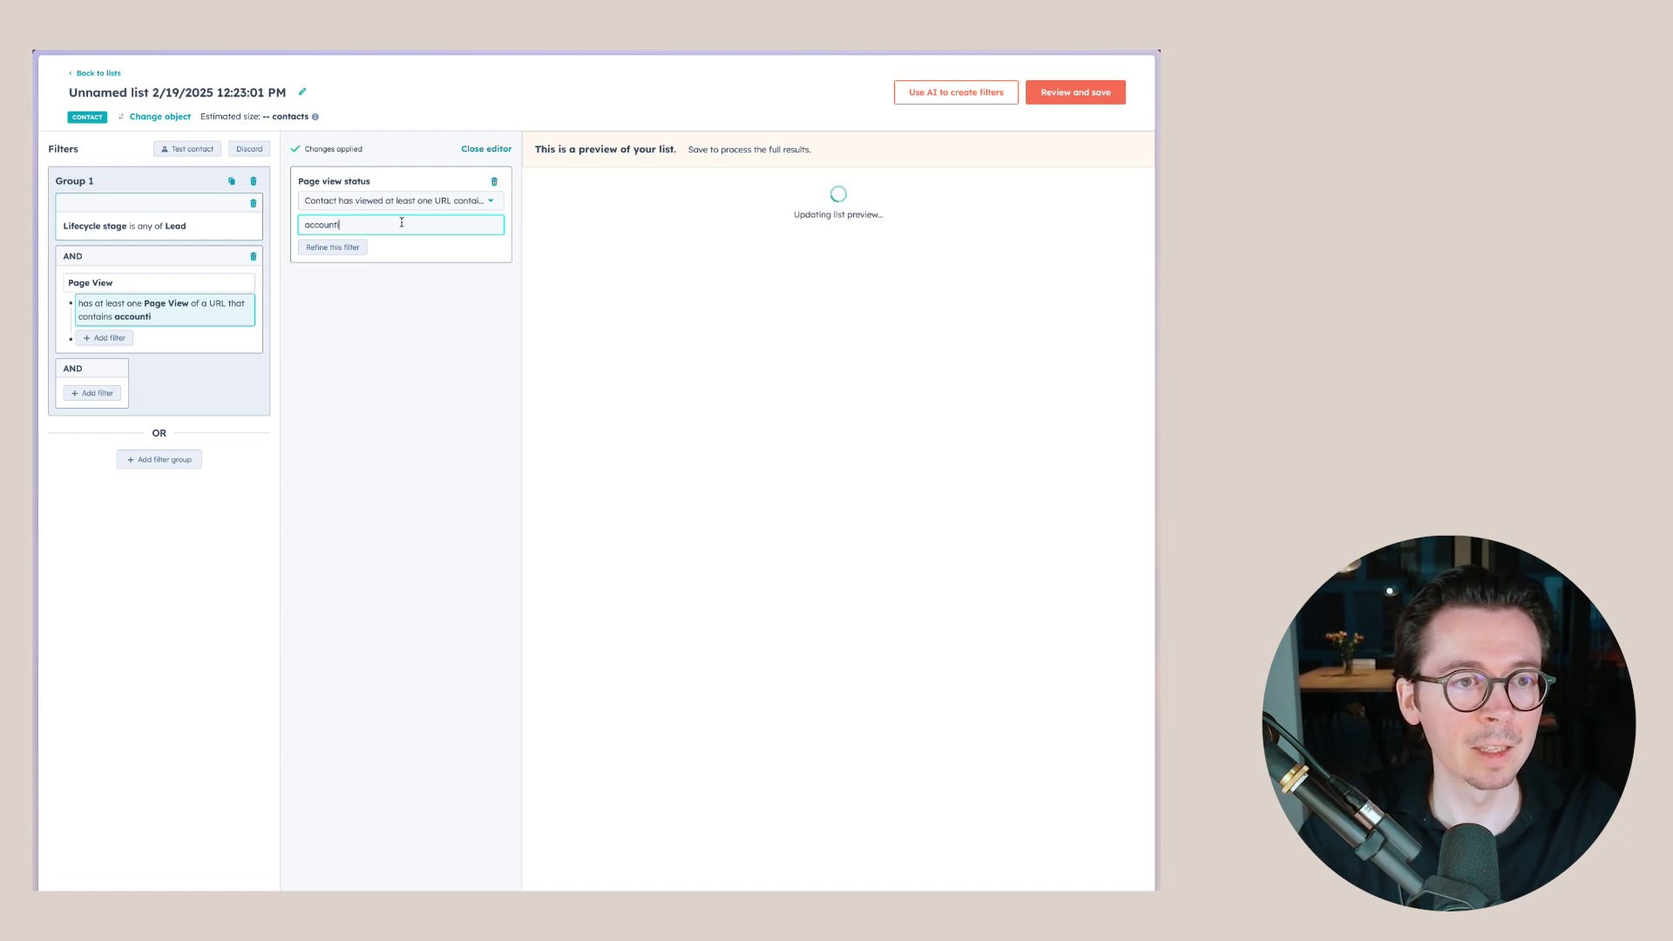
text(ng)
click(418, 284)
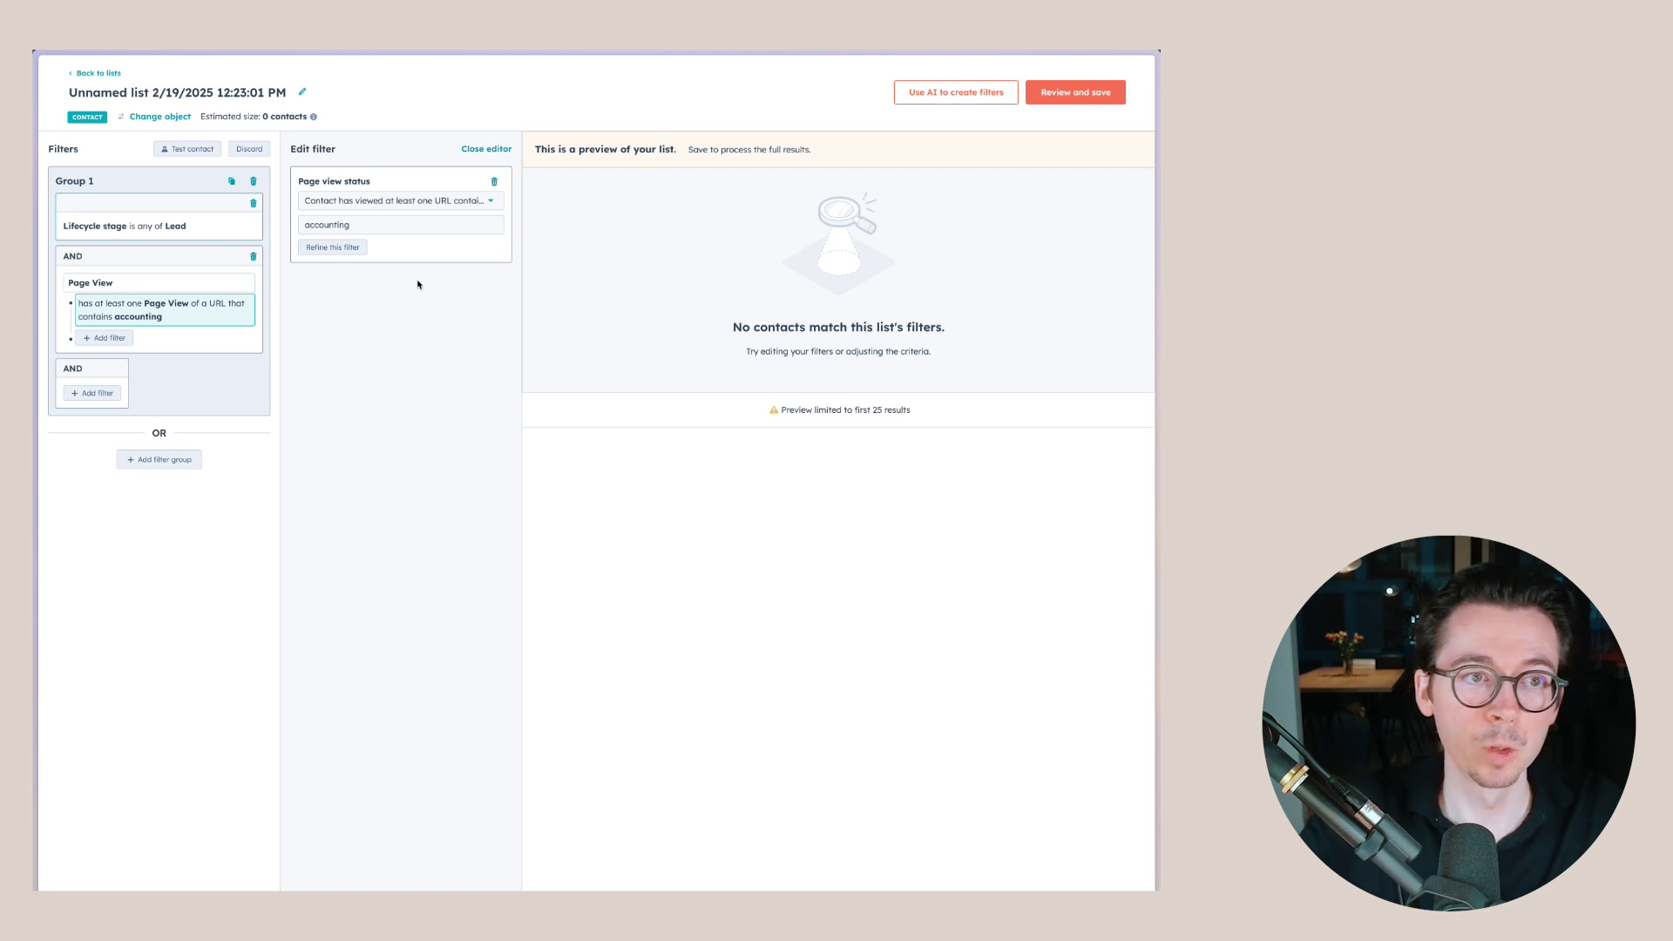
- Close the filter editor, retitle the list 'External - All marketing contacts that are interested in our accounting services', and review it
click(501, 149)
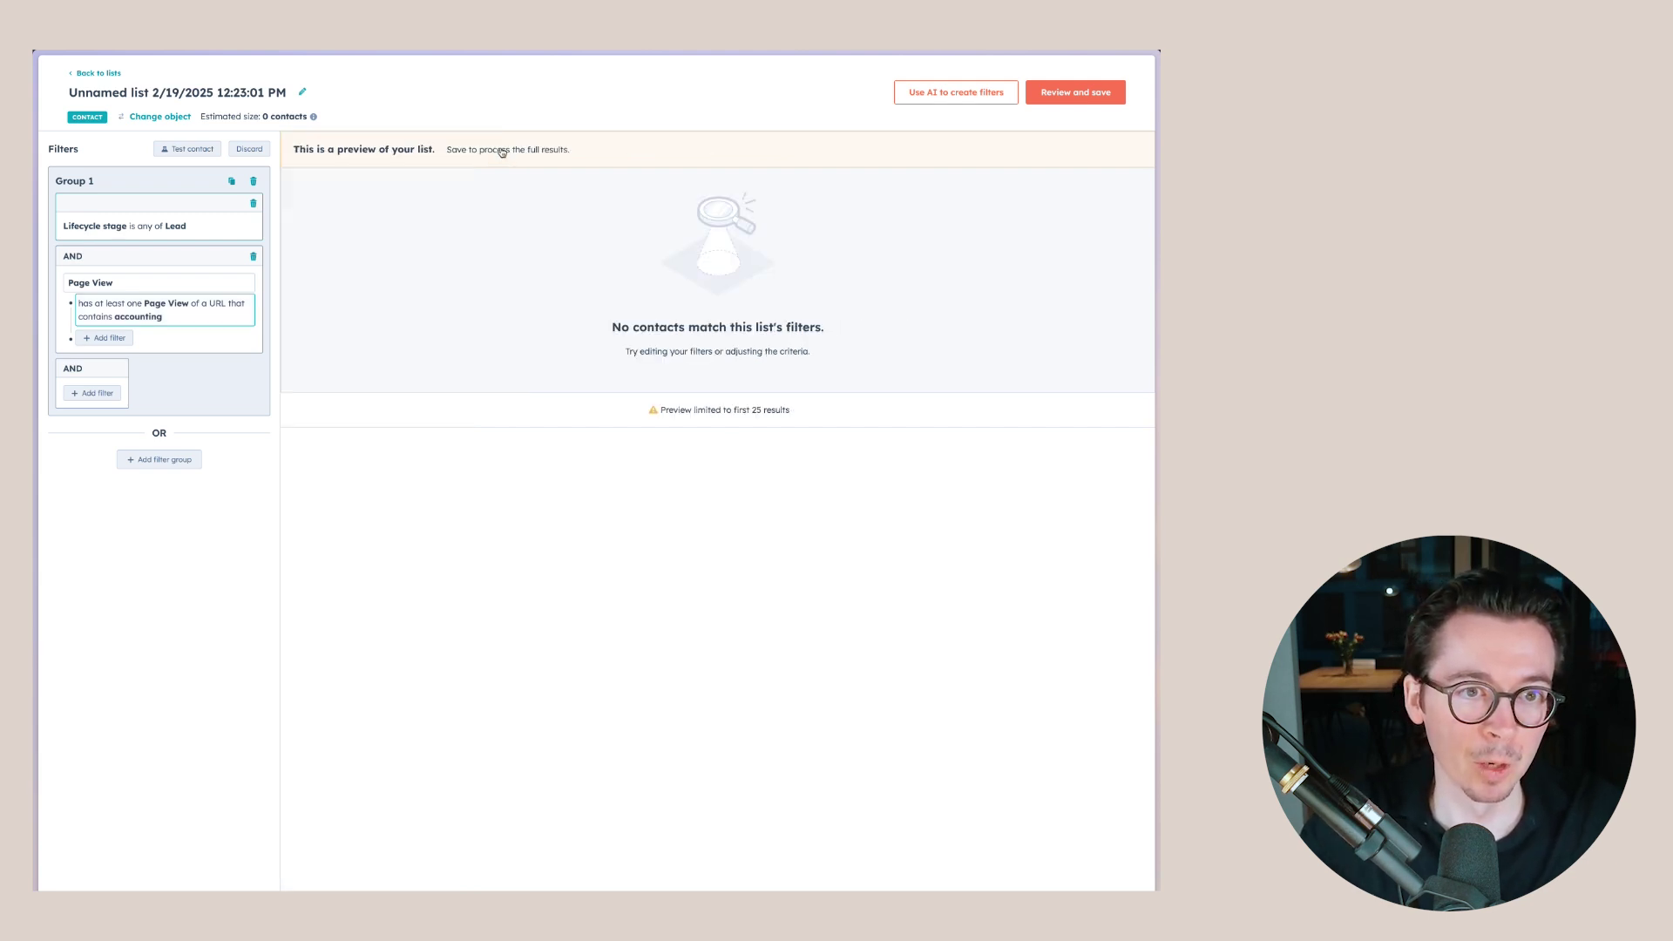
click(261, 92)
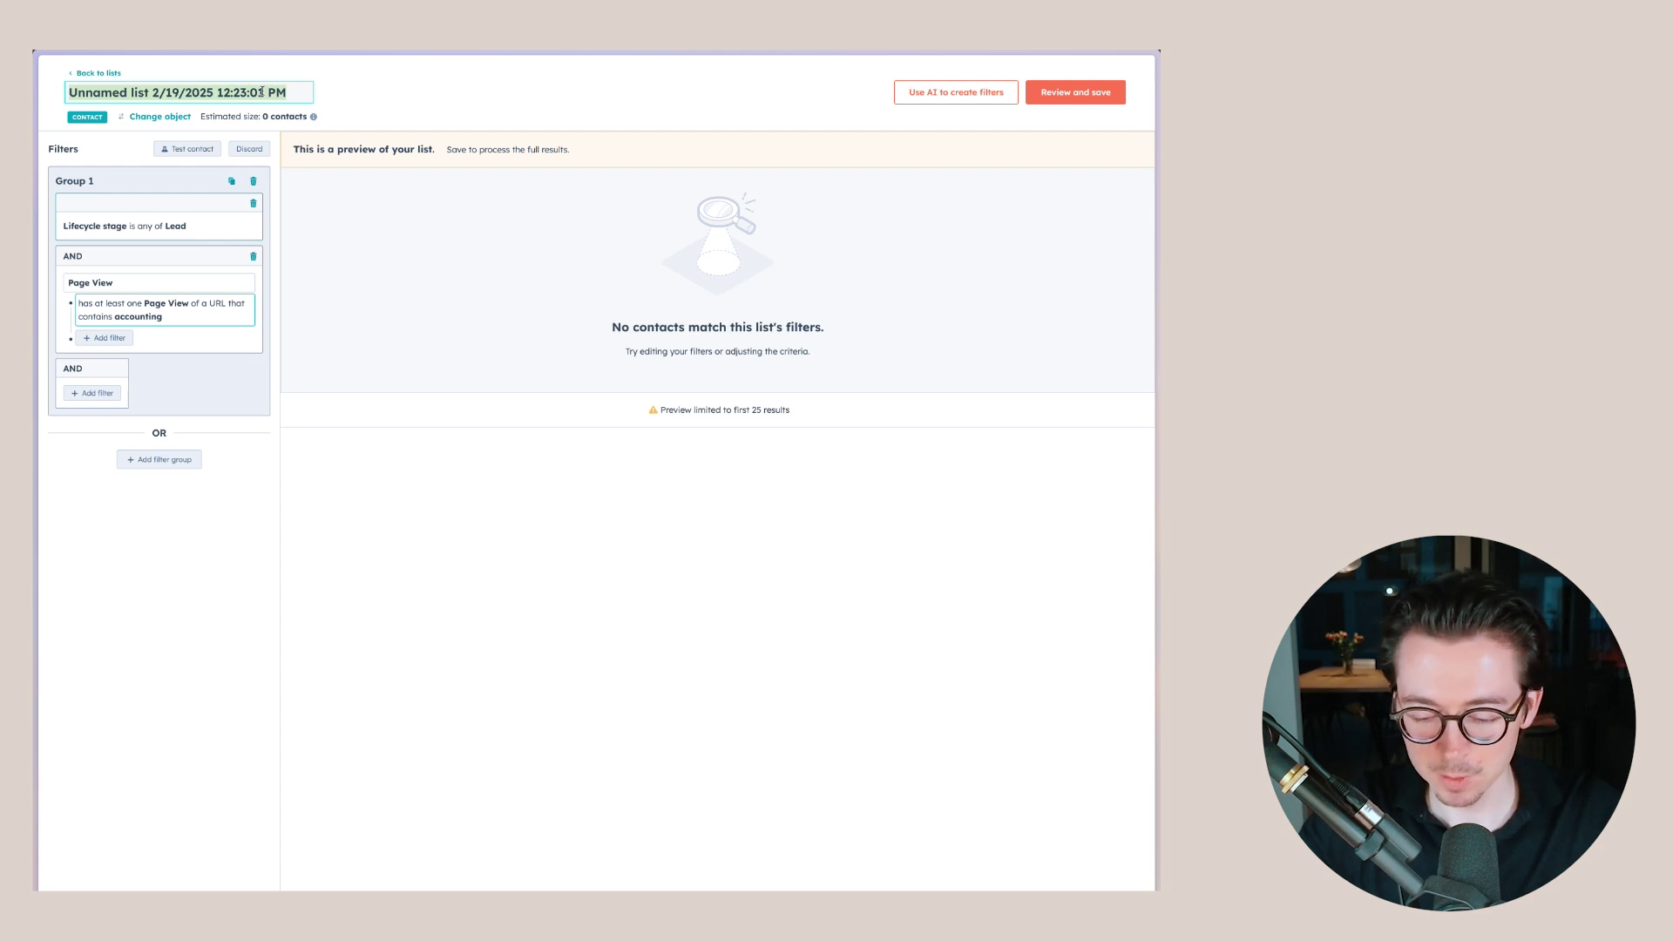
text(Exter)
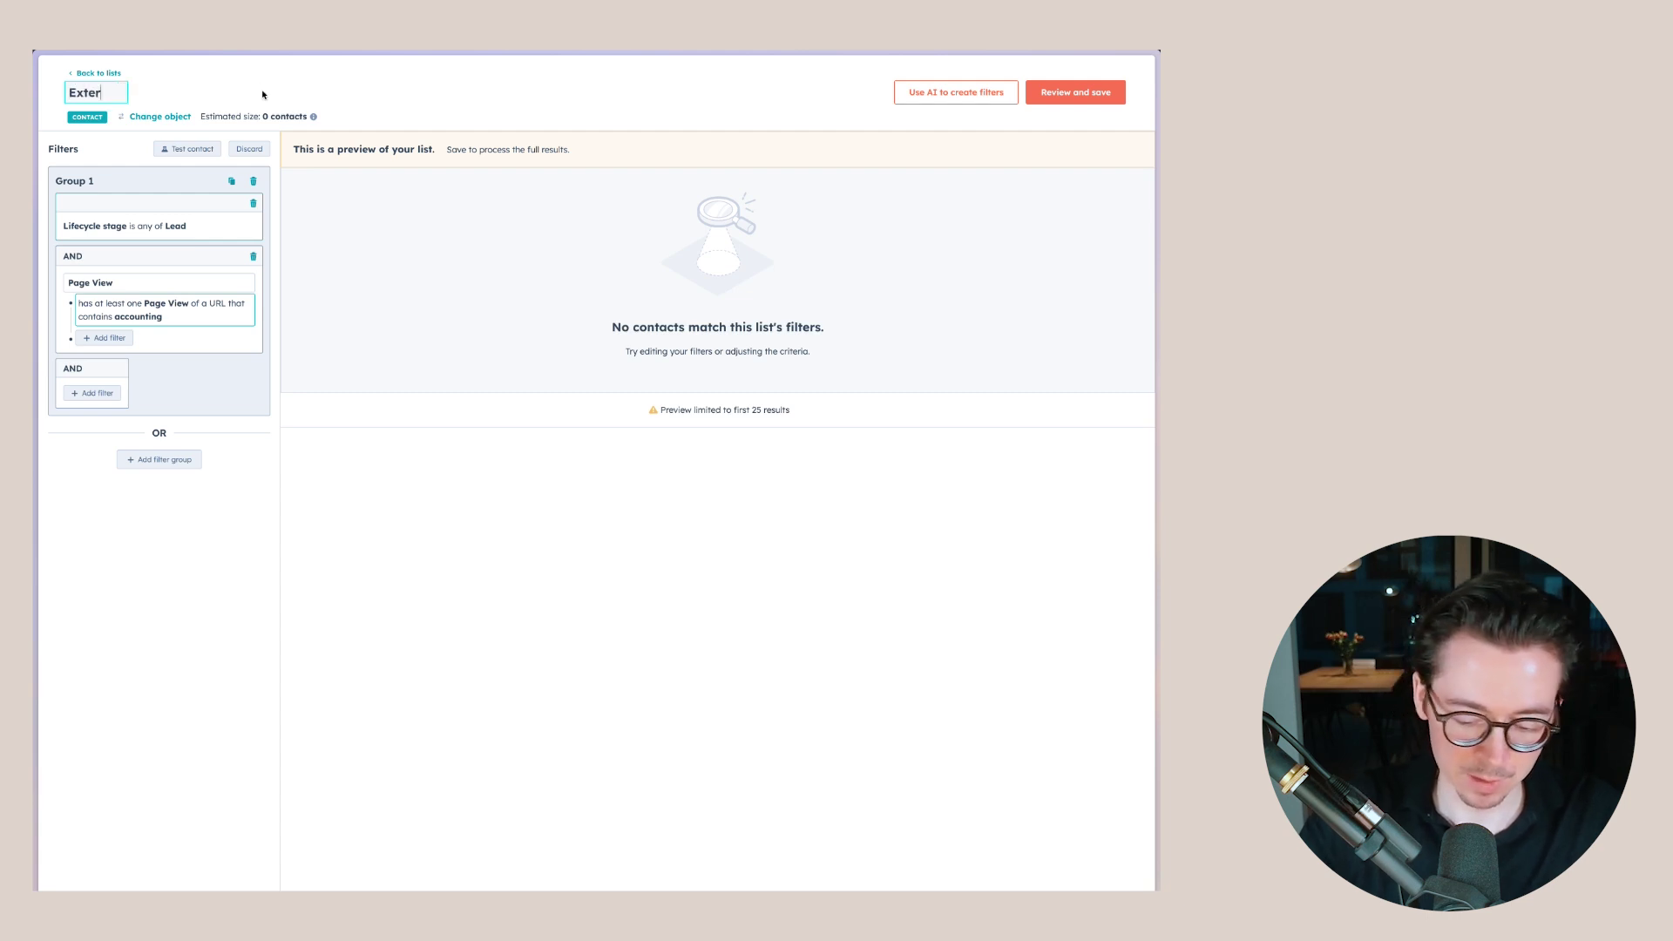
text(nal)
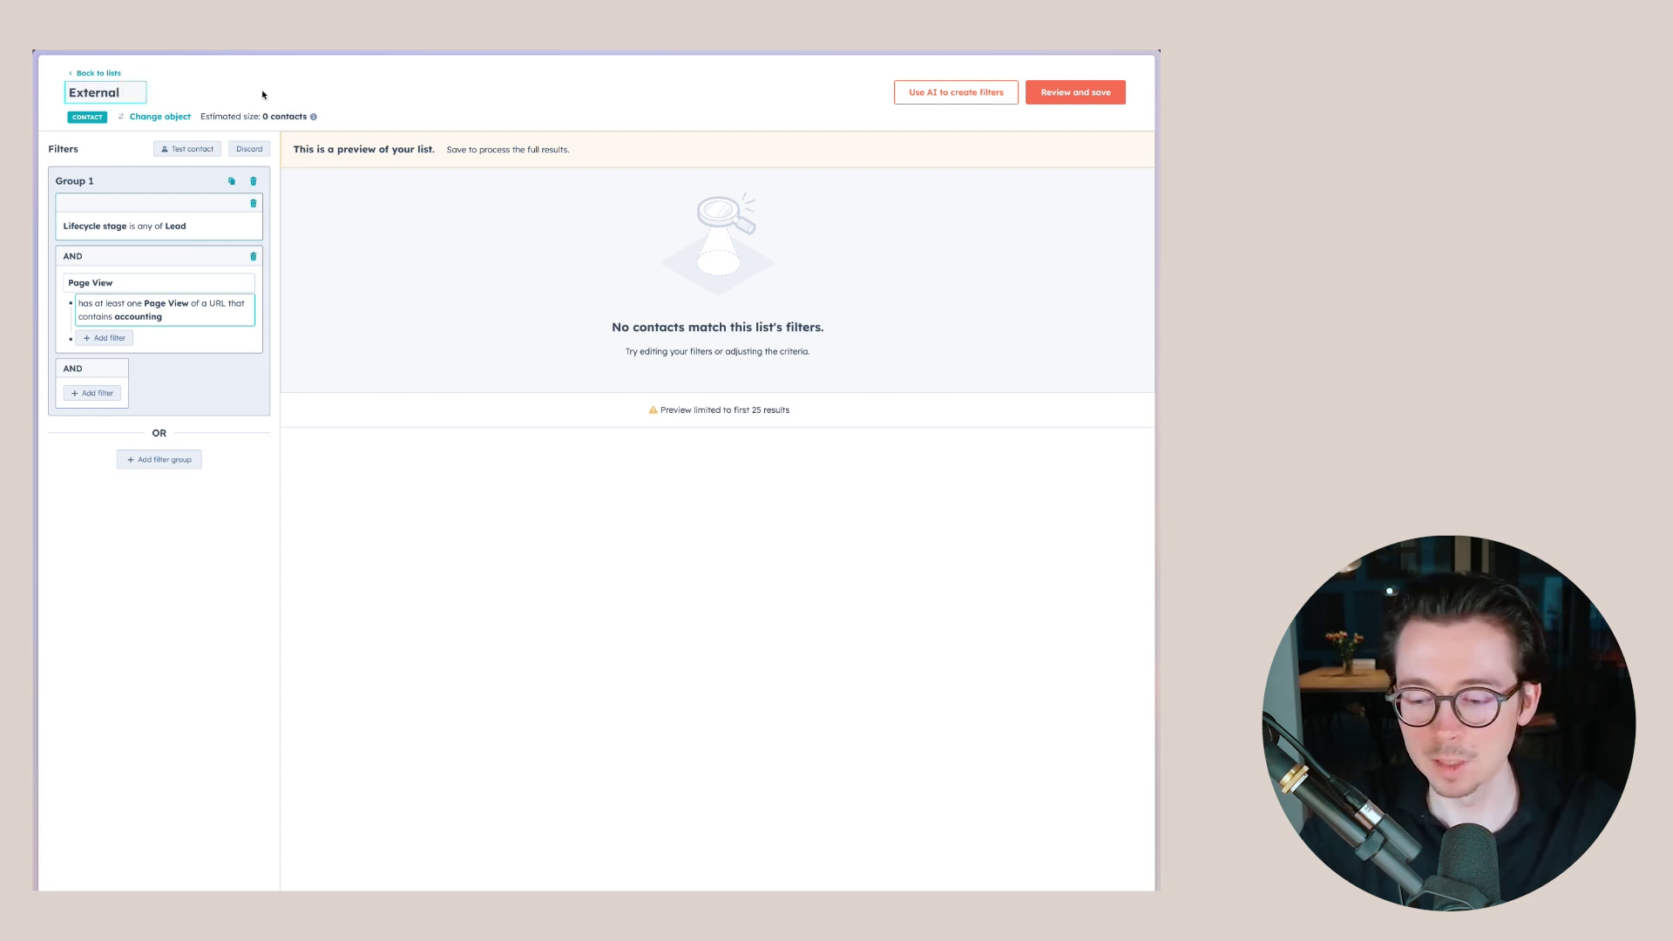
text( -)
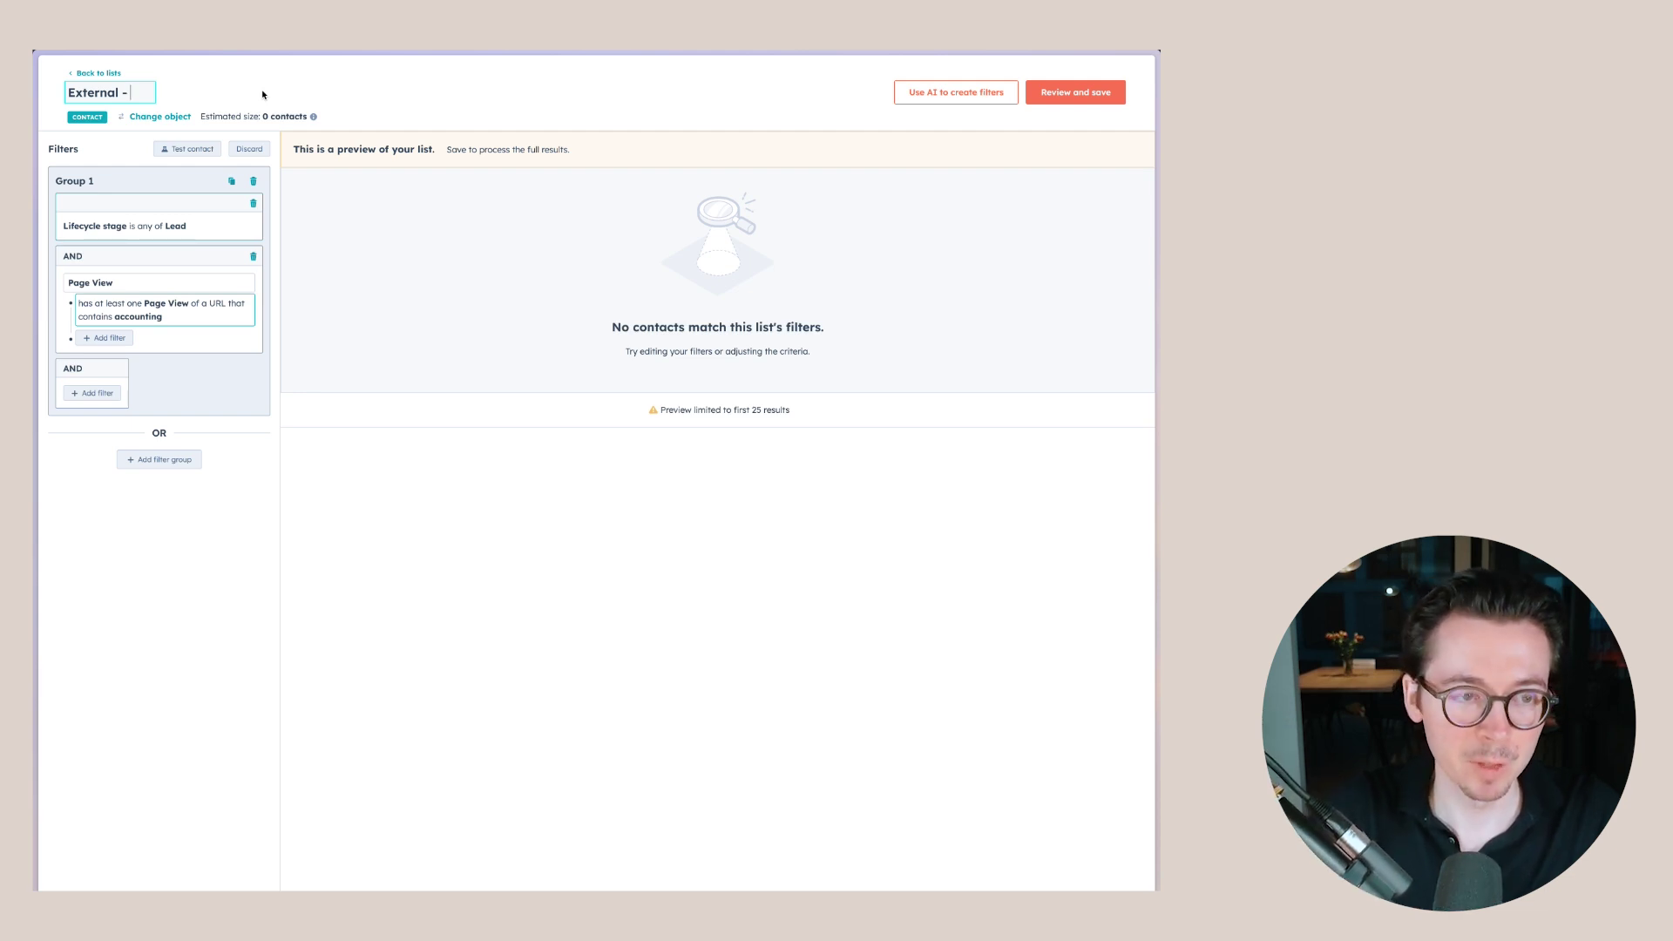
text(All marketint con)
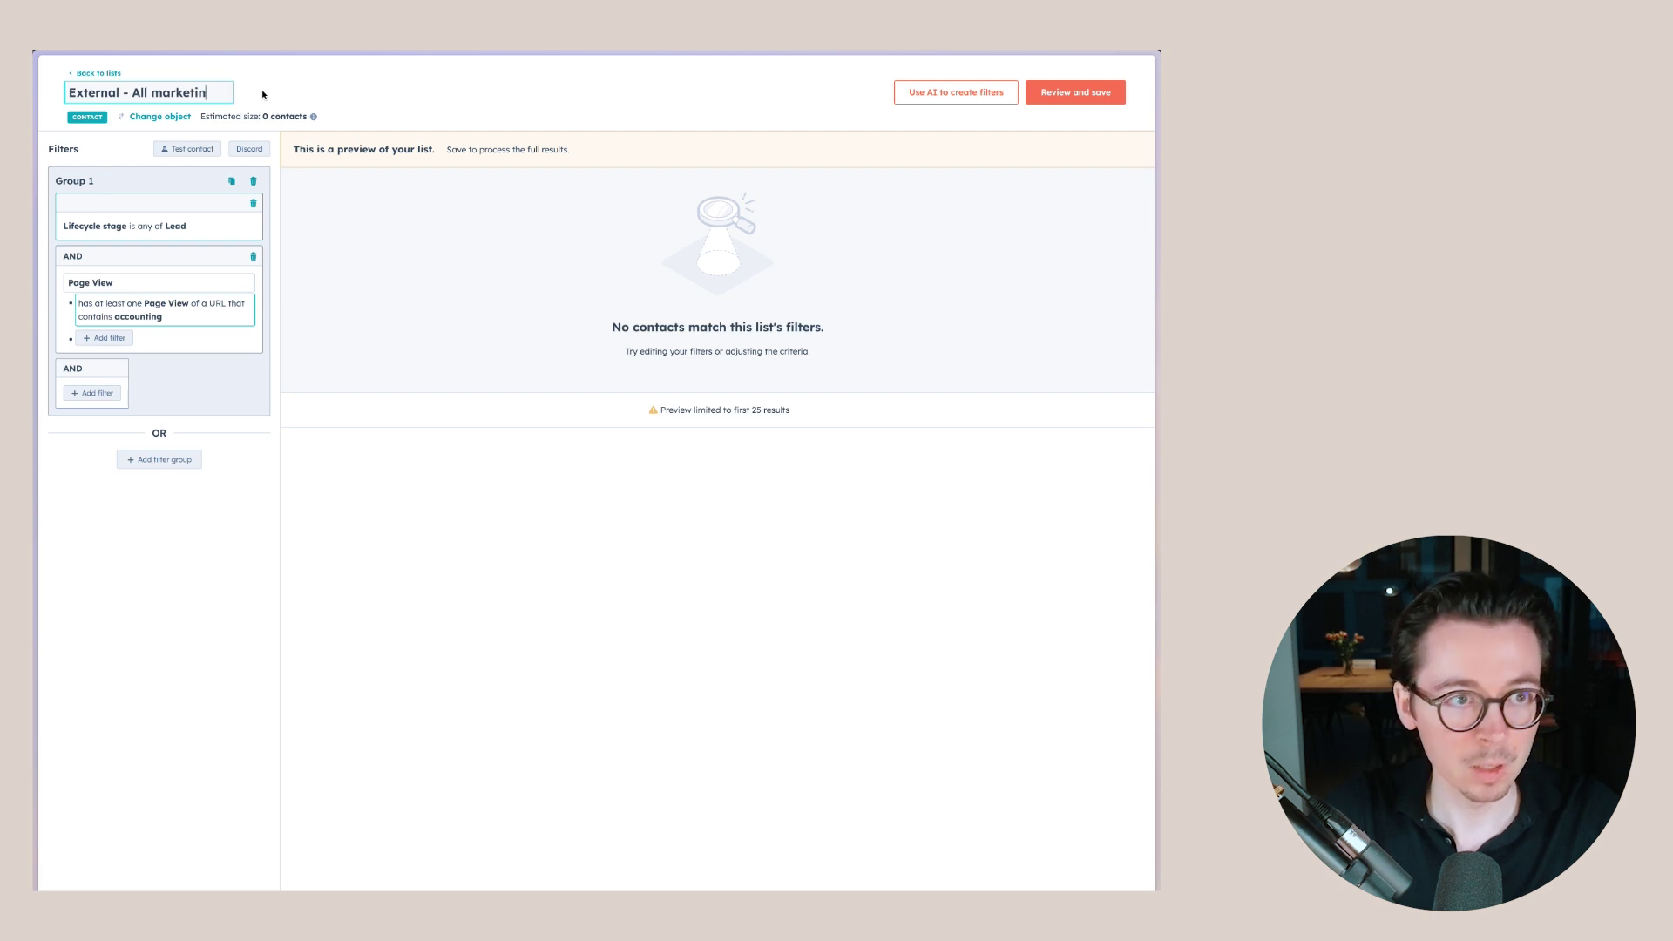
key(BackSpace)
key(BackSpace)
key(BackSpace)
key(BackSpace)
key(BackSpace)
text(g contacts tha)
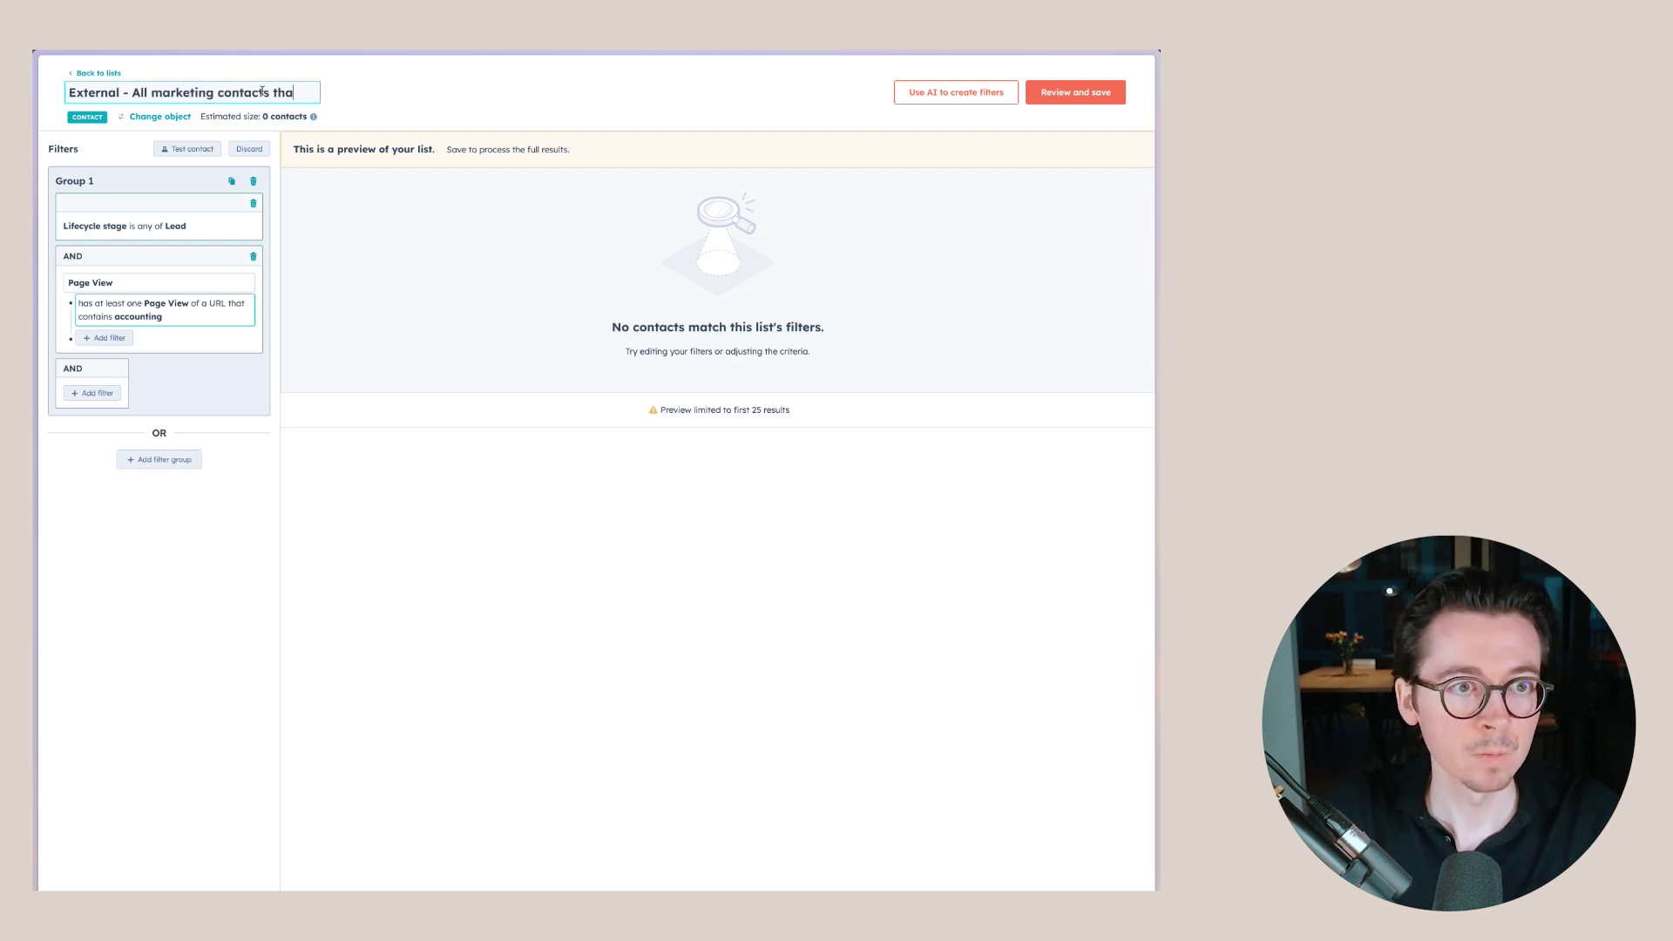
text(t are interested)
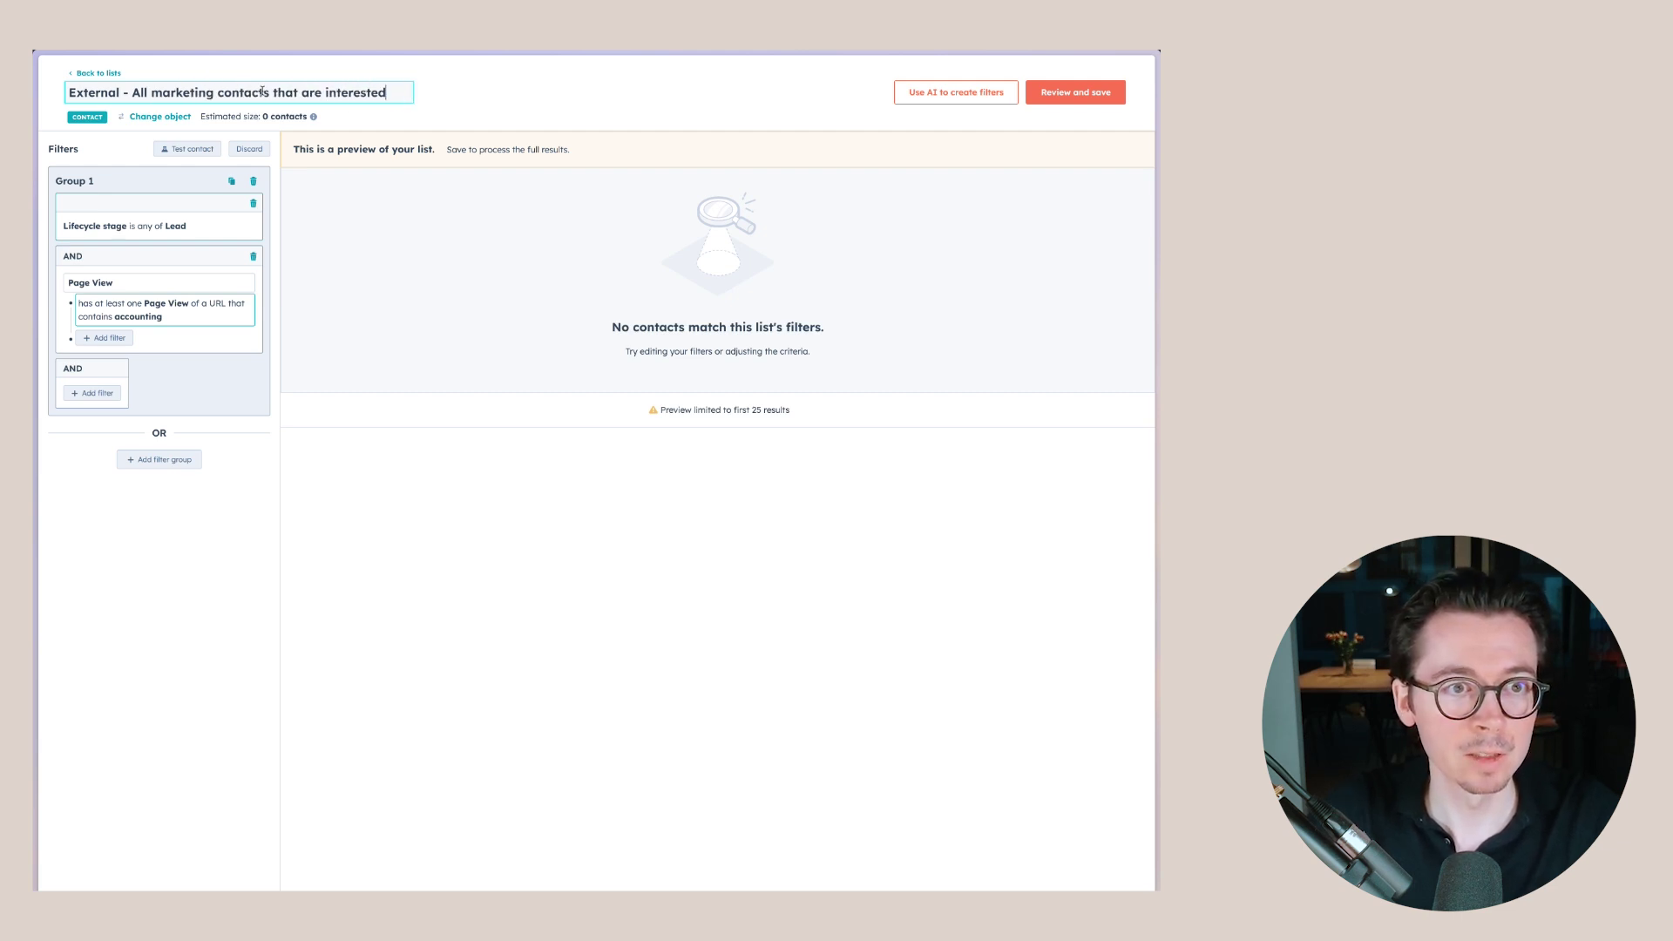
text( in our accounting services)
click(626, 105)
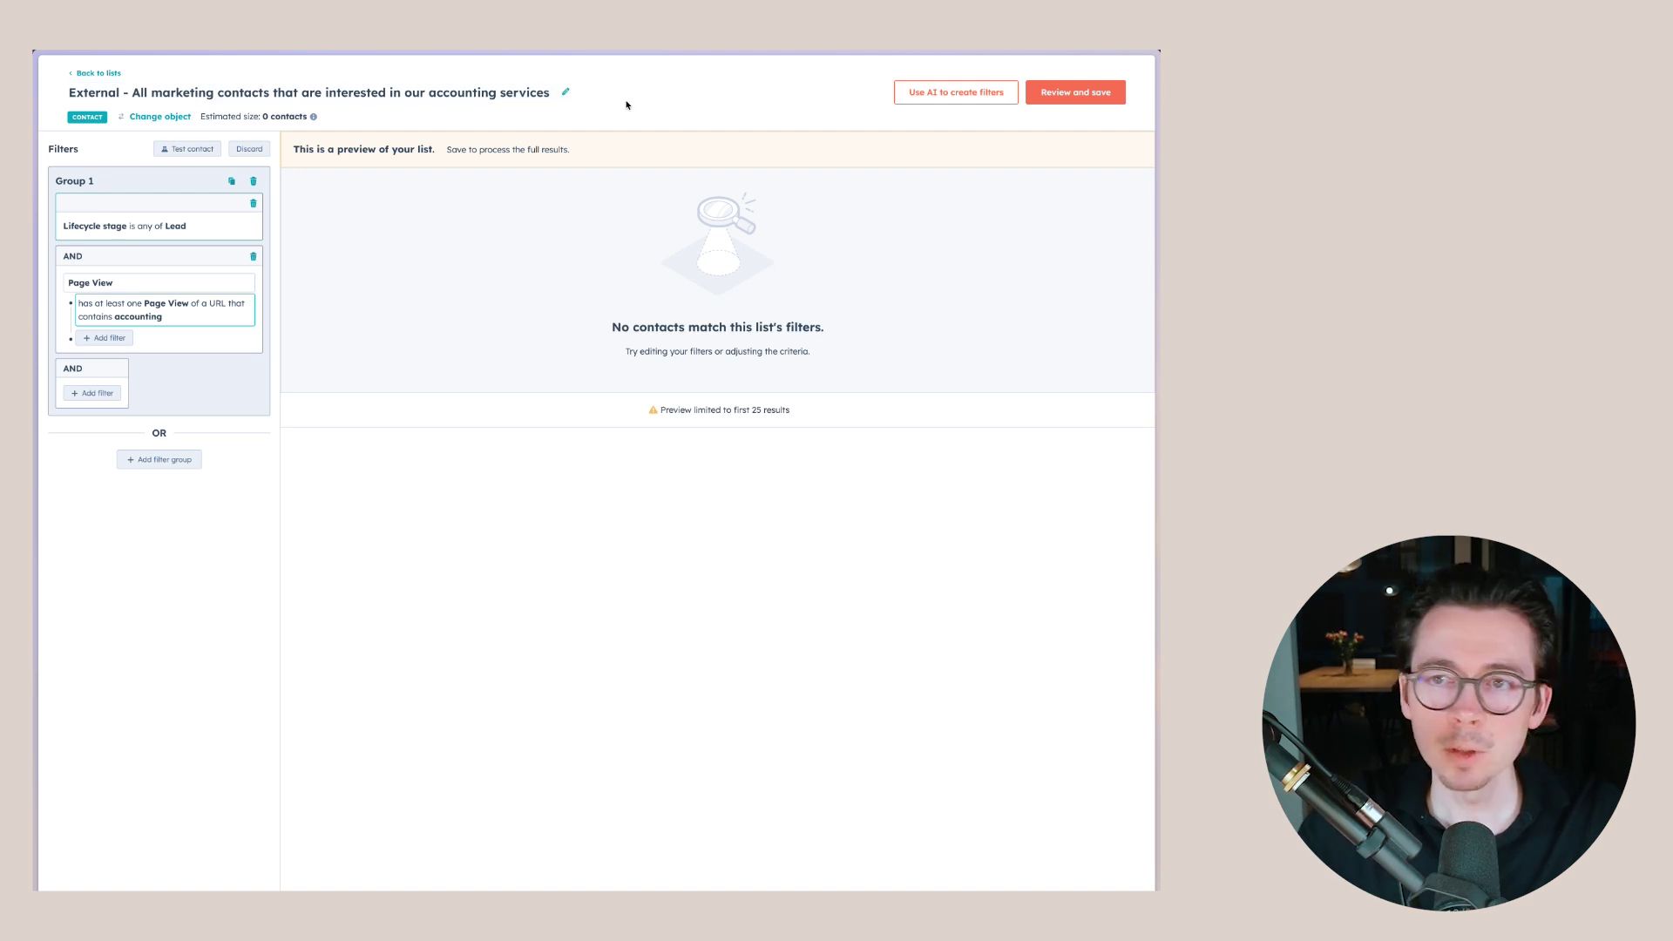
click(1080, 93)
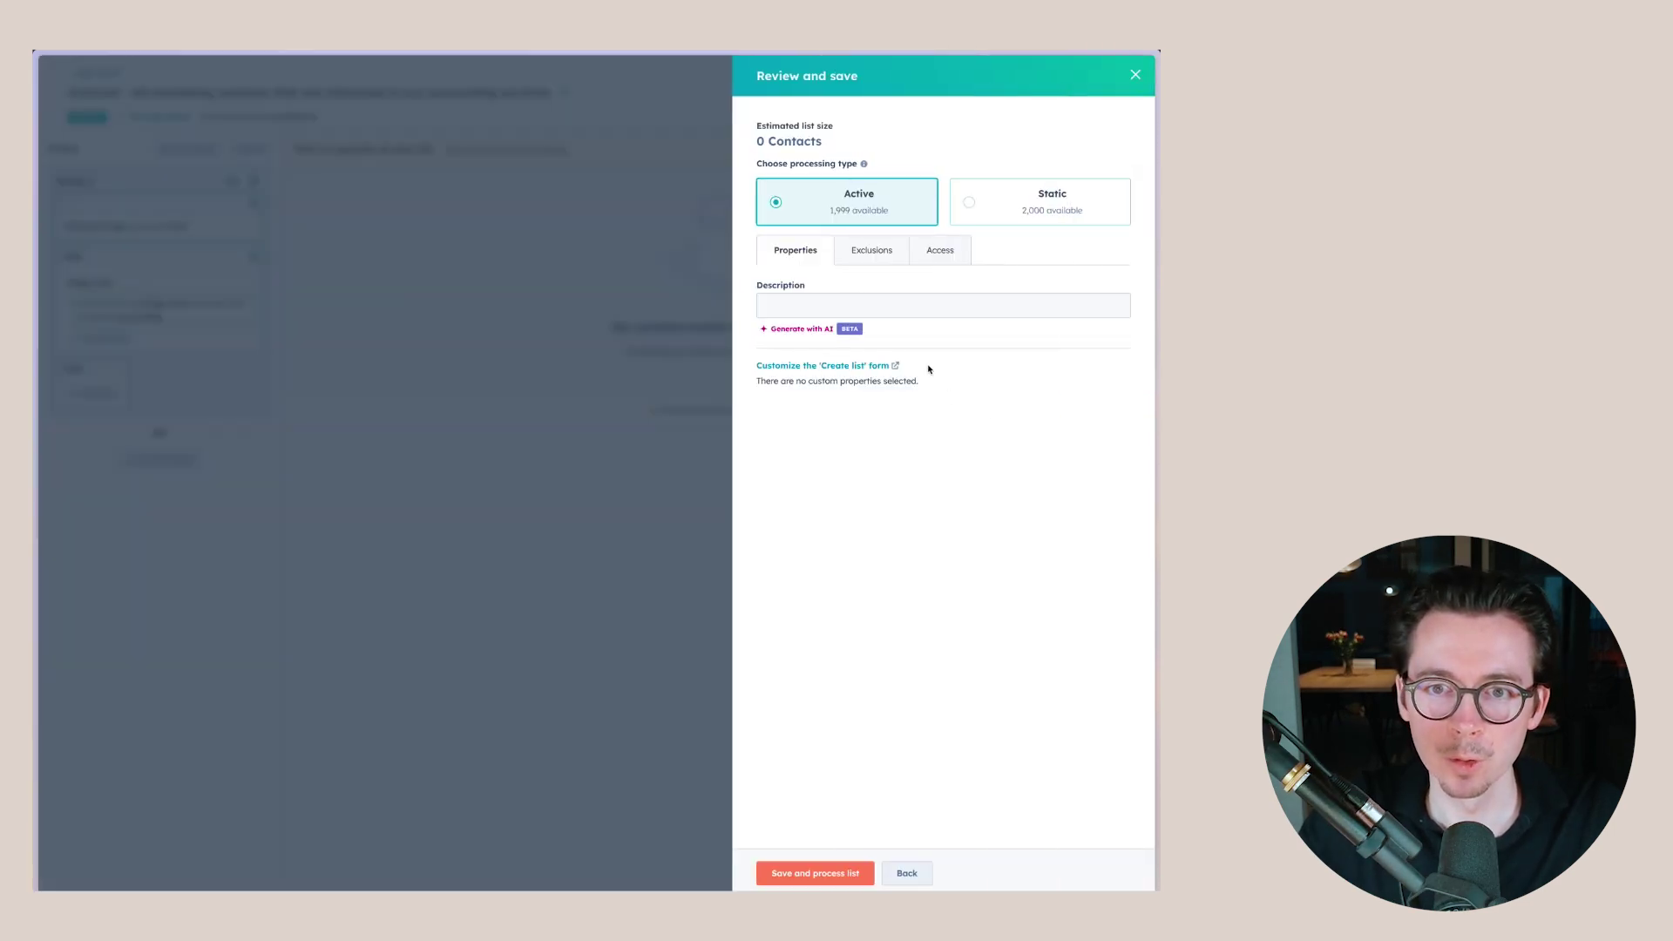
- Save and process the list as an active list, then start a new marketing email
click(802, 871)
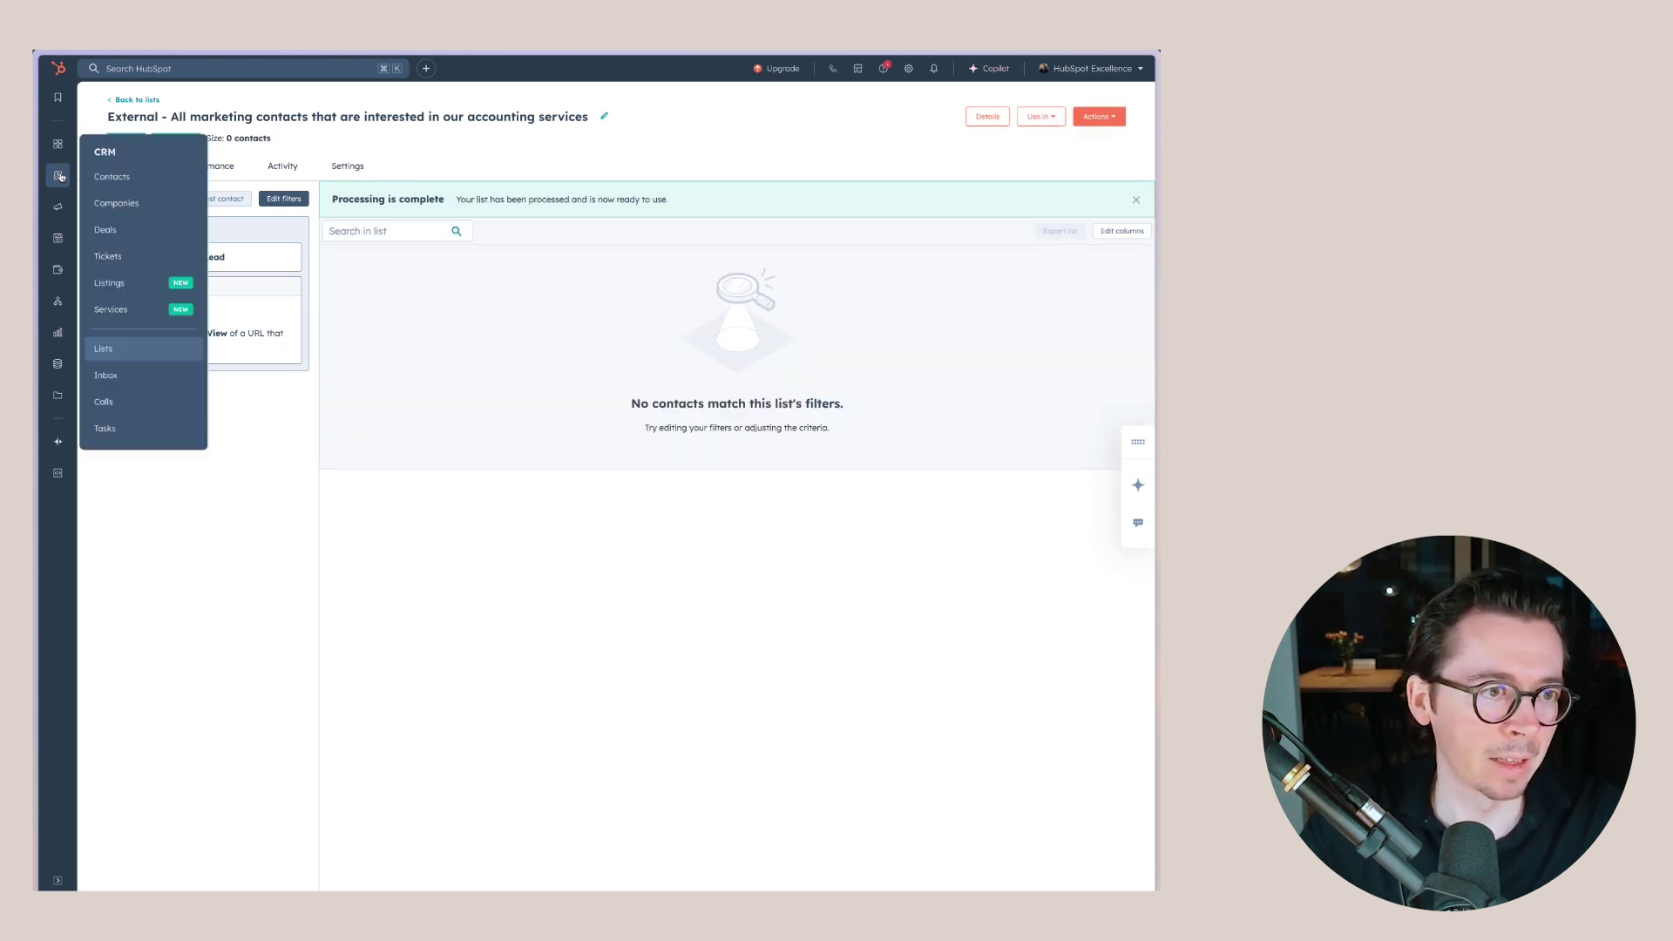
mouse_move(58, 206)
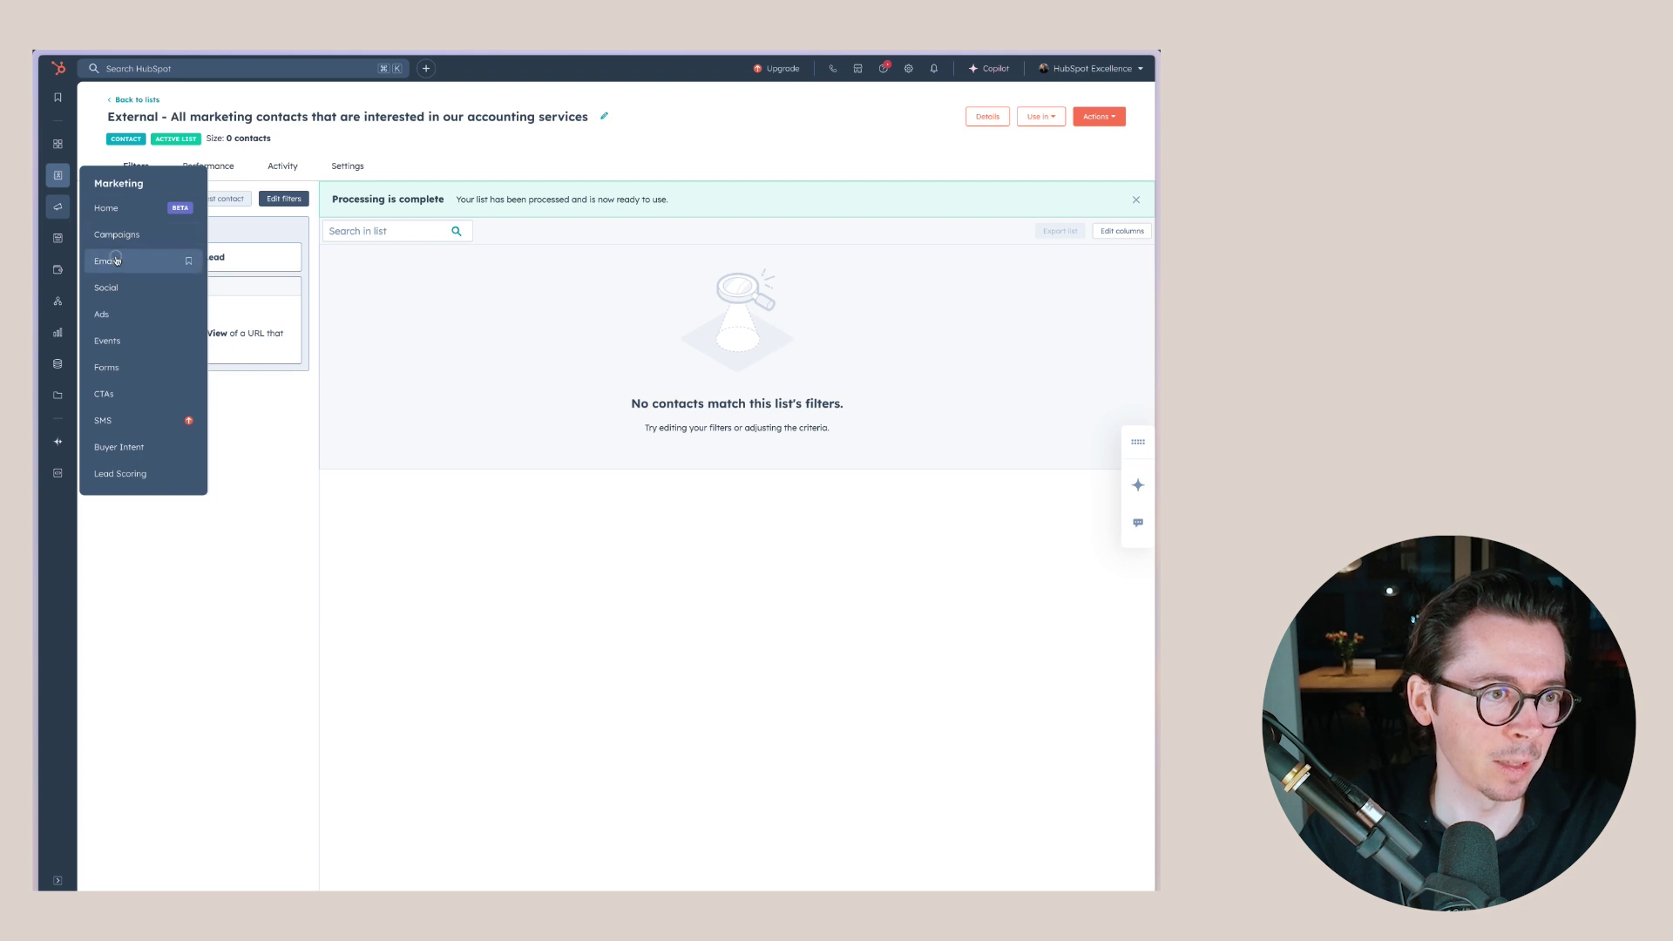
click(113, 259)
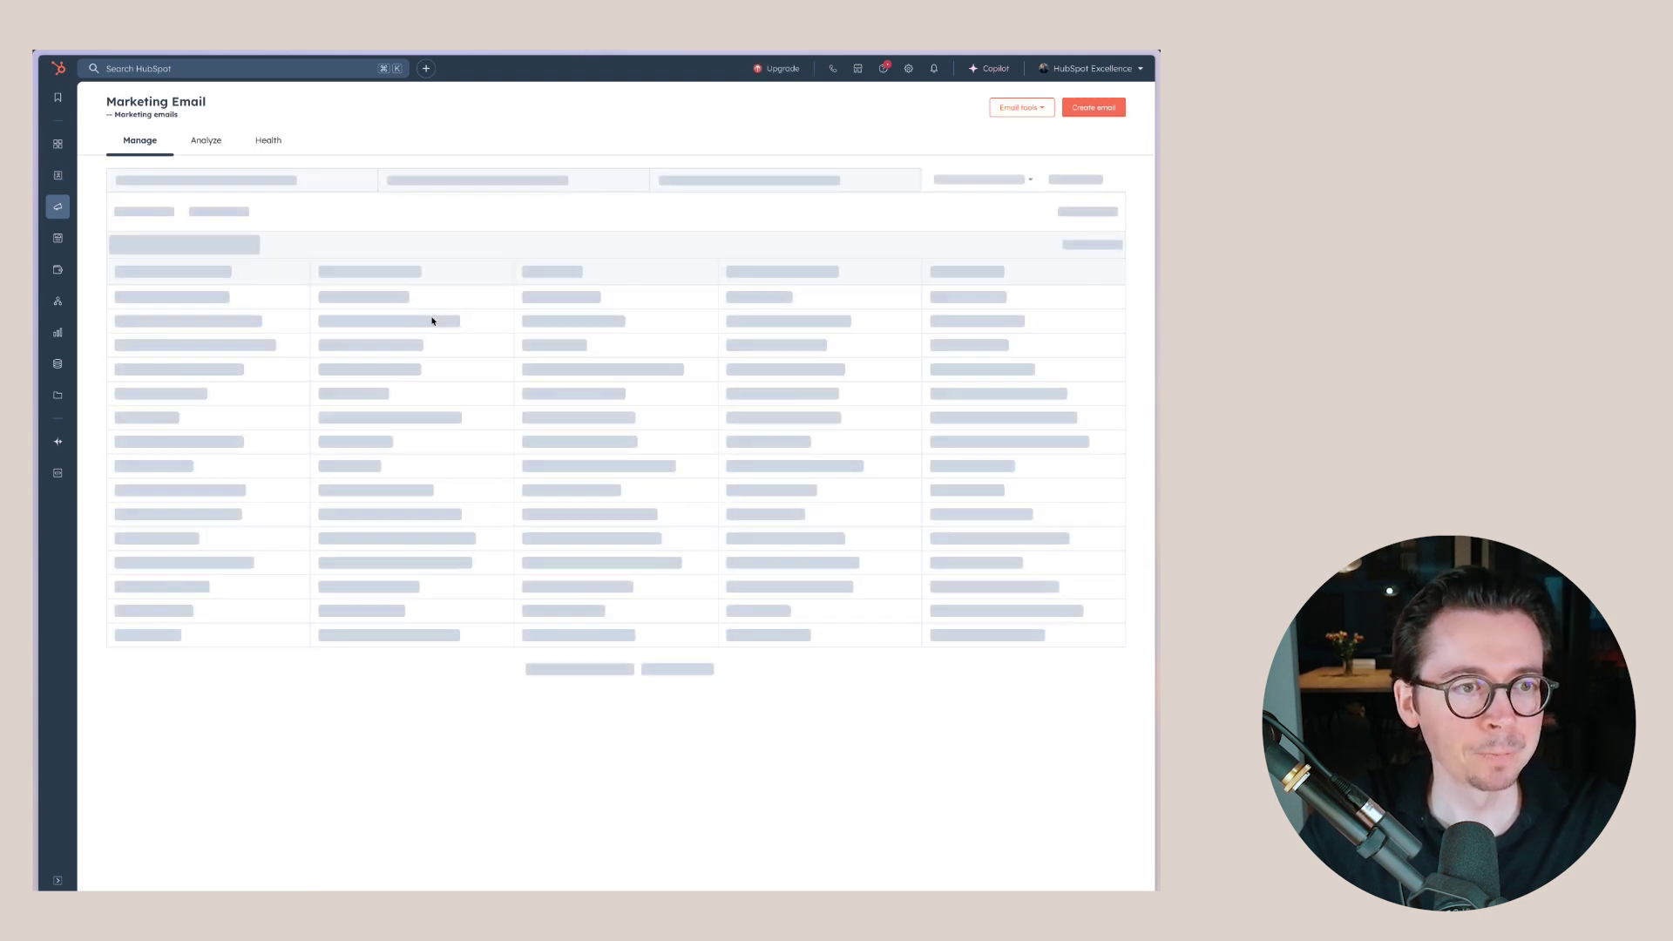
click(181, 297)
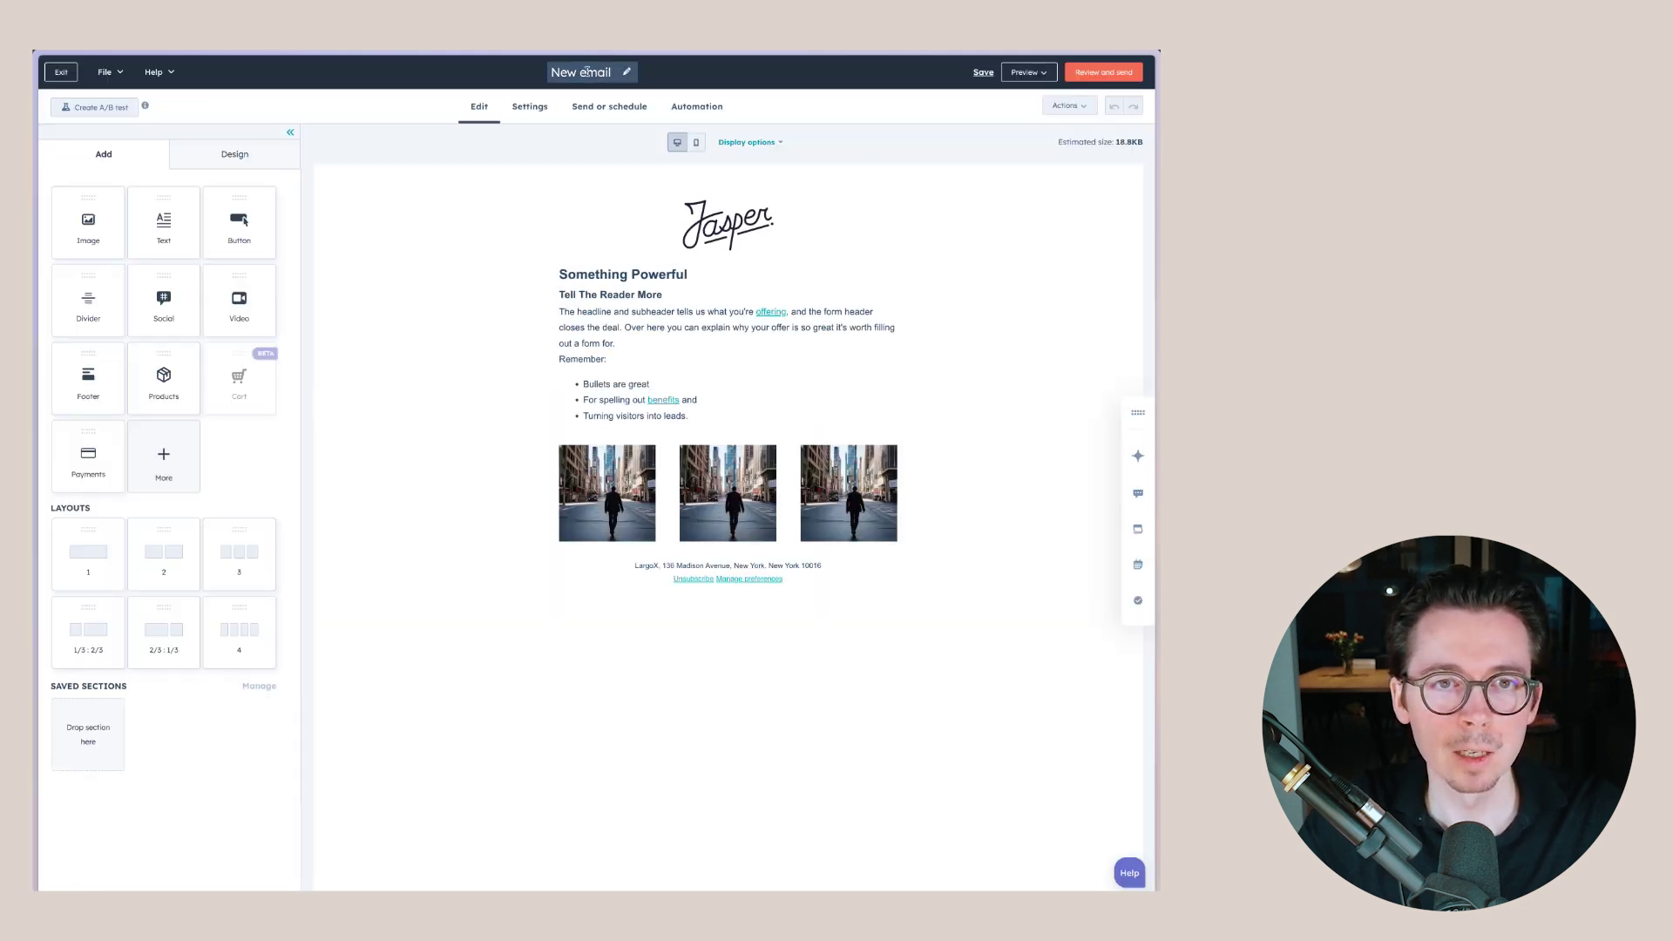
- Retitle the email draft 'Accounting marketing update'
click(587, 71)
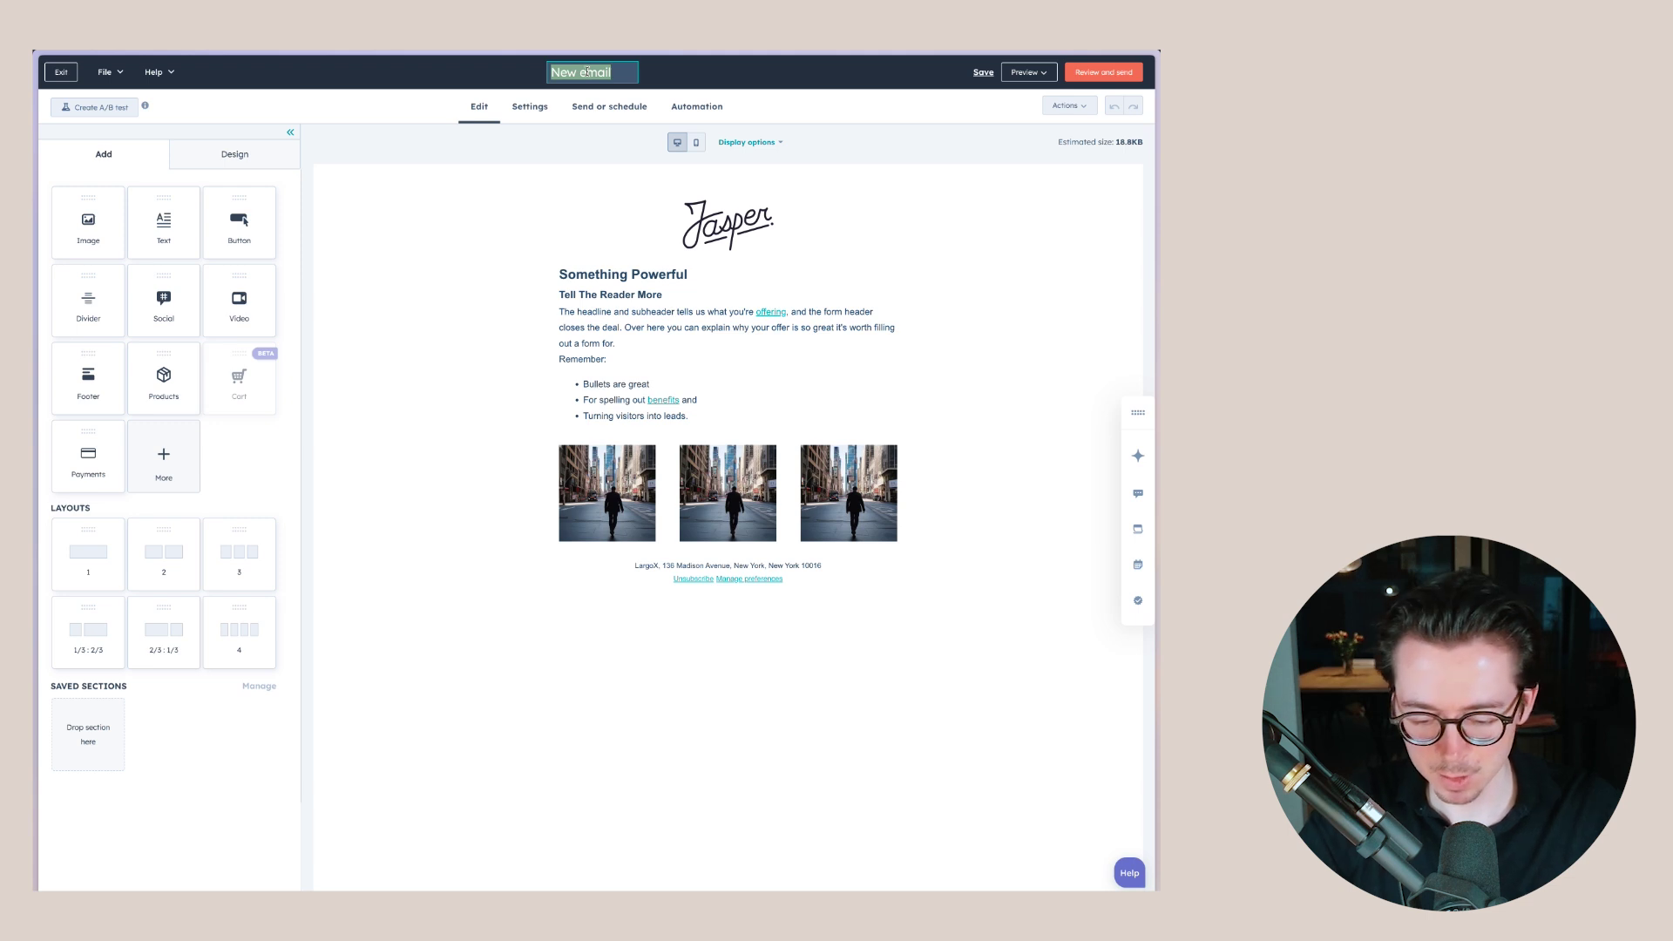
text(Accounting marketing update)
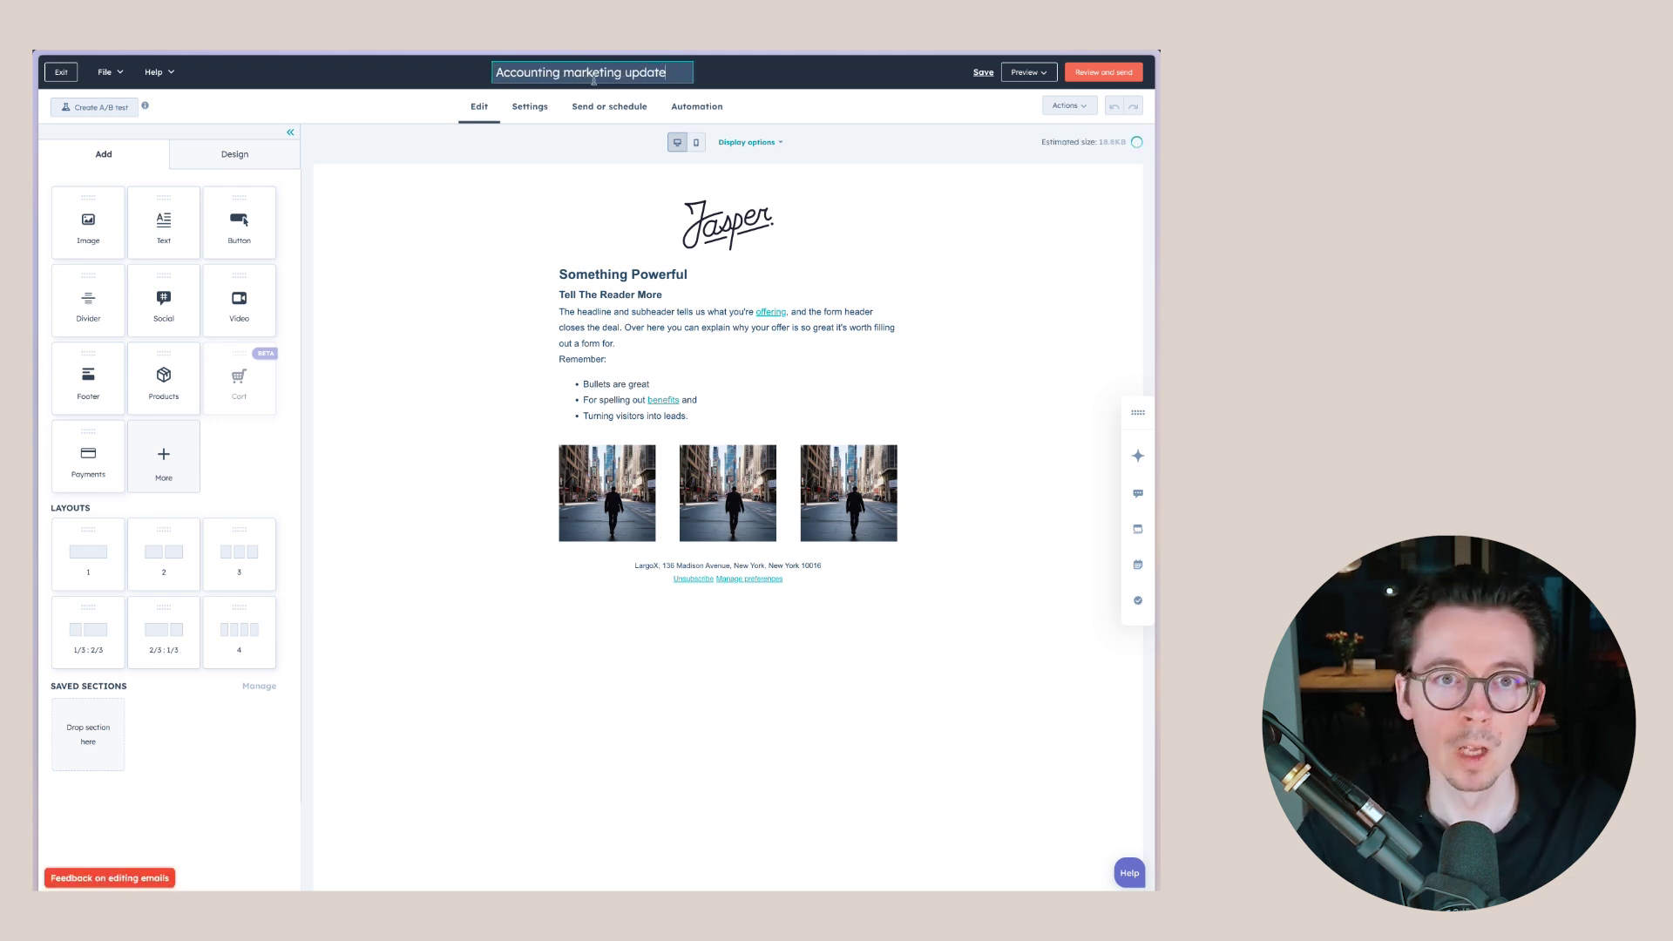
key(Return)
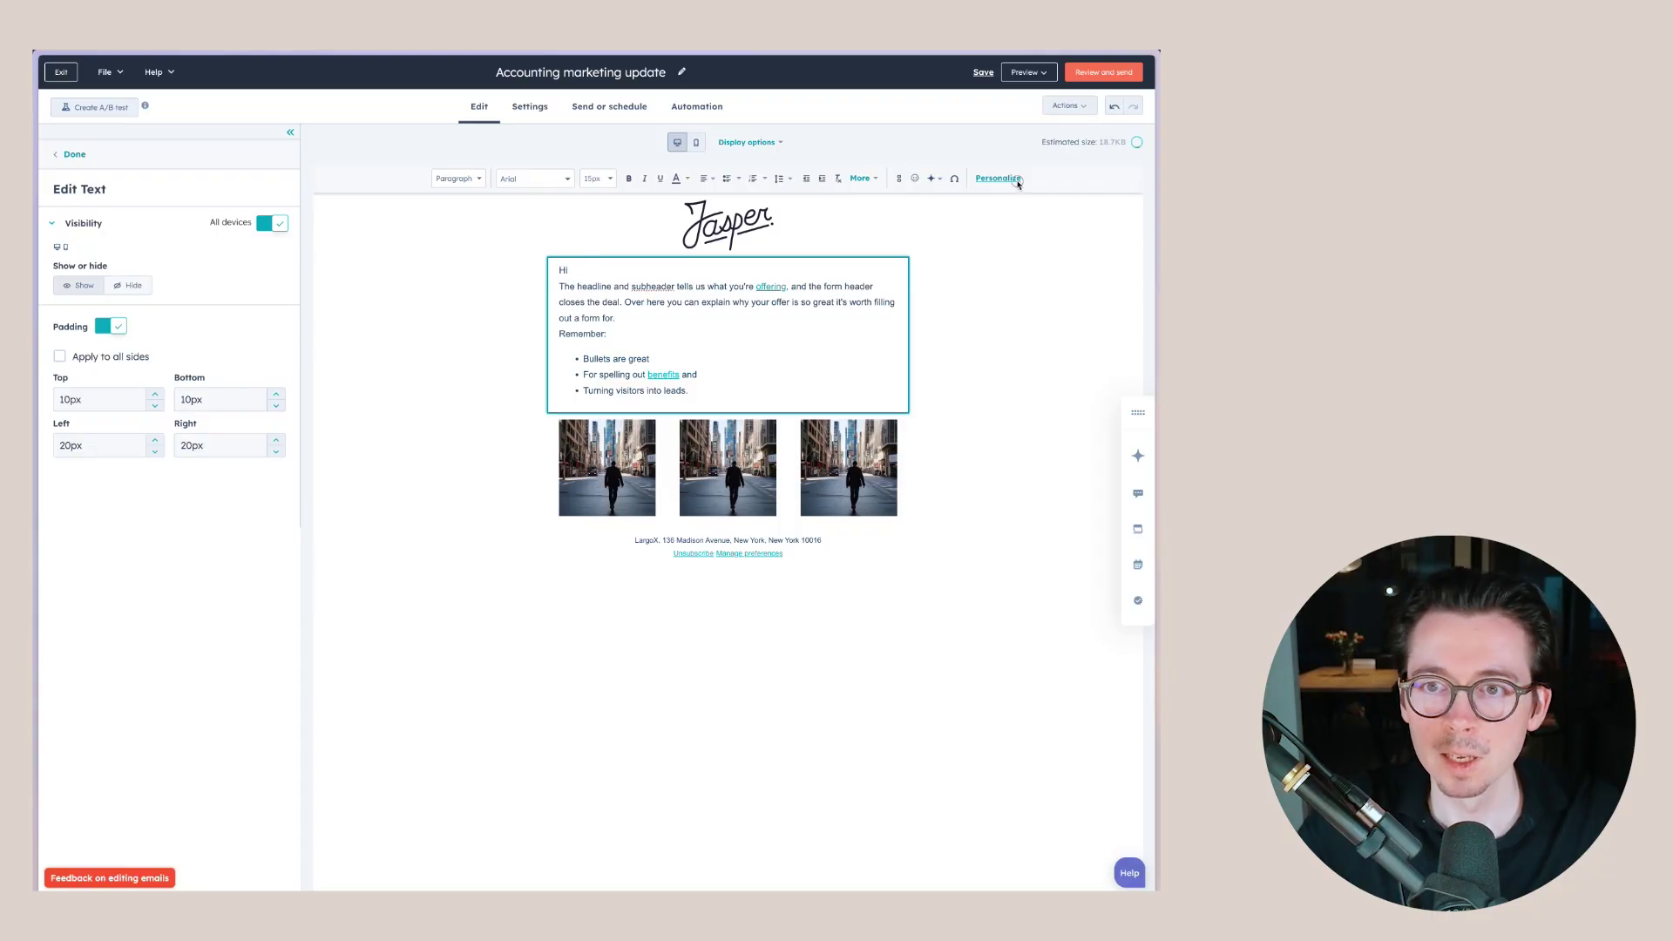
- Insert a First Name token with fallback 'contact' after 'Hi', followed by blank lines
click(998, 178)
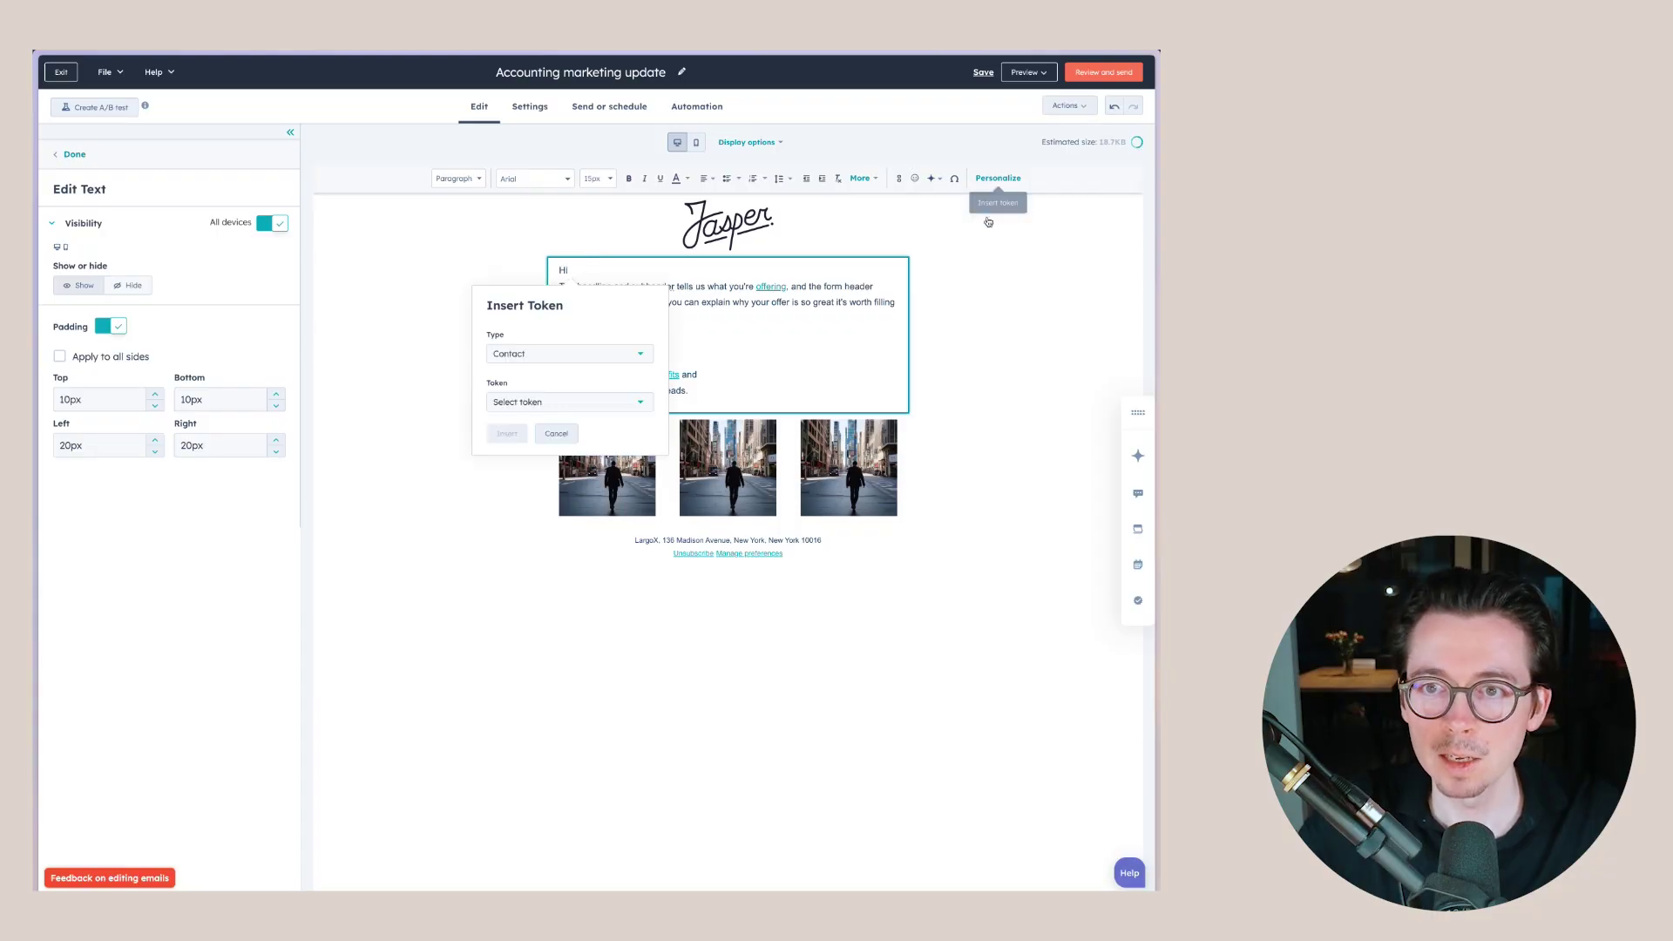
click(533, 401)
text(fir)
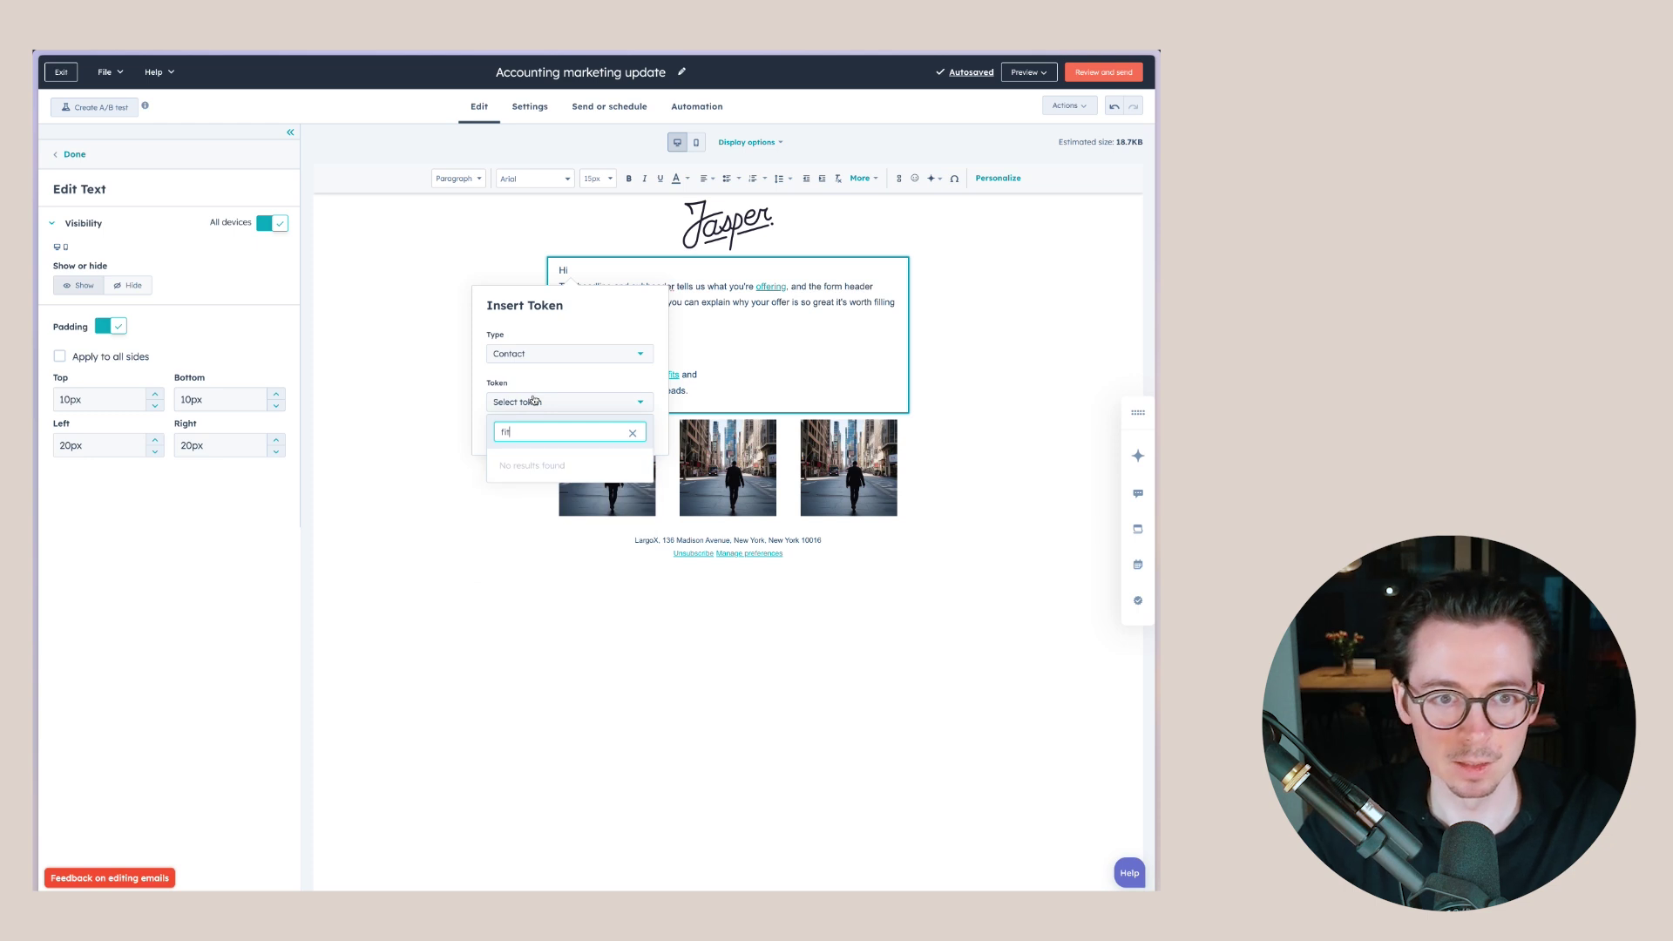
key(BackSpace)
key(BackSpace)
text(rs)
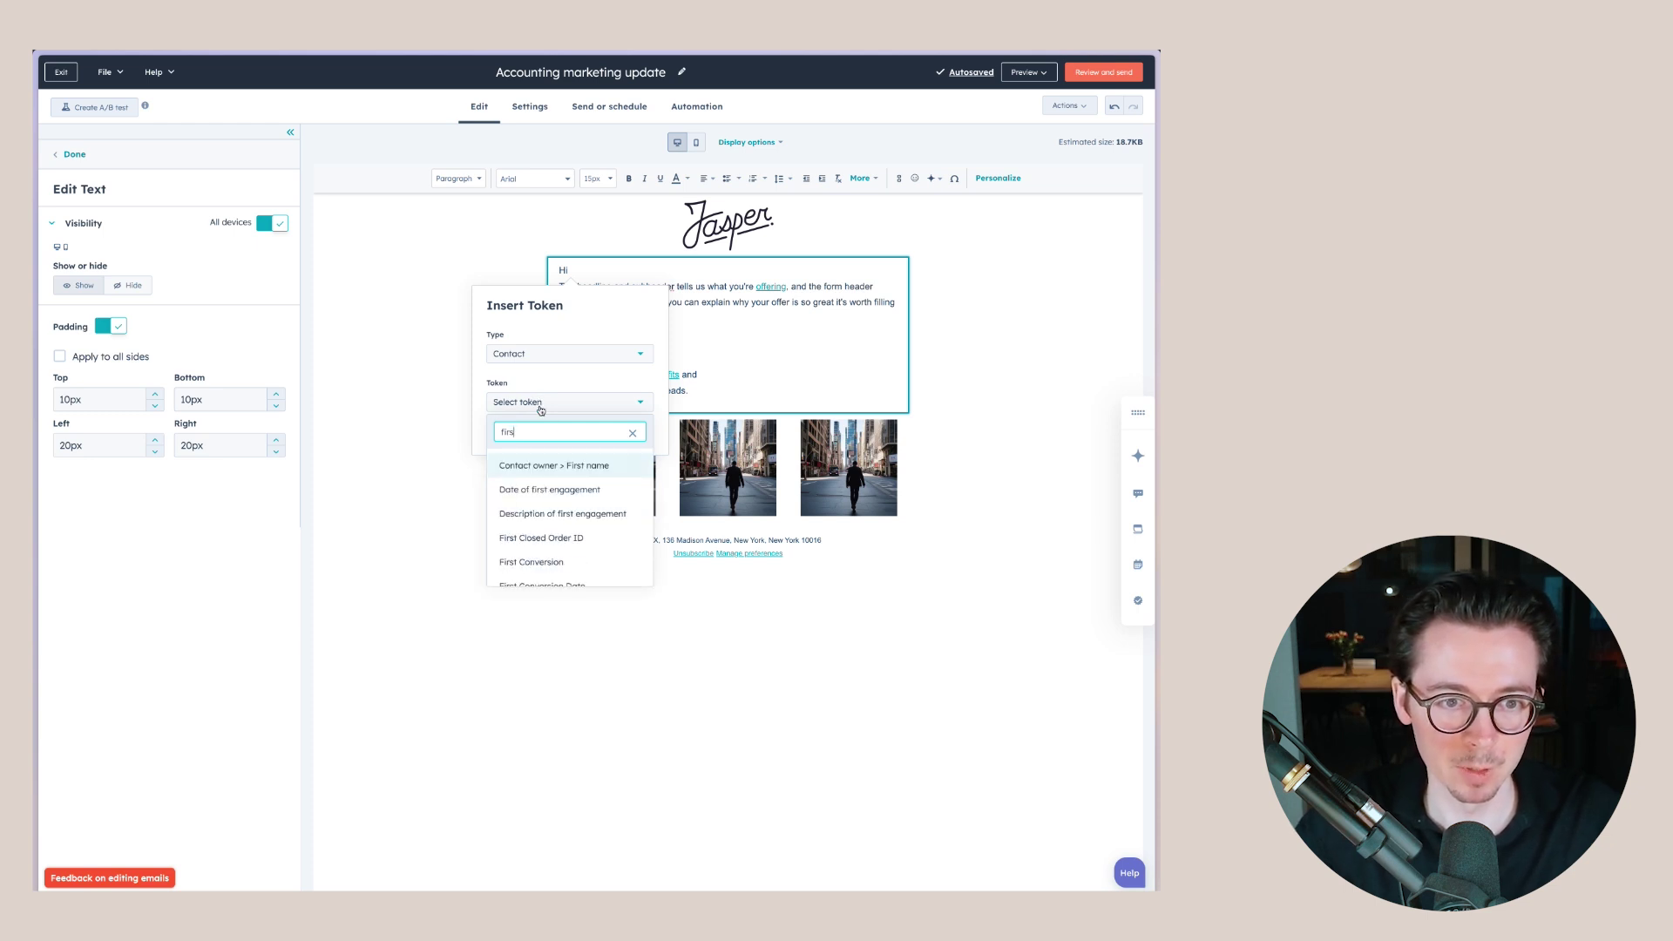
click(570, 448)
click(566, 447)
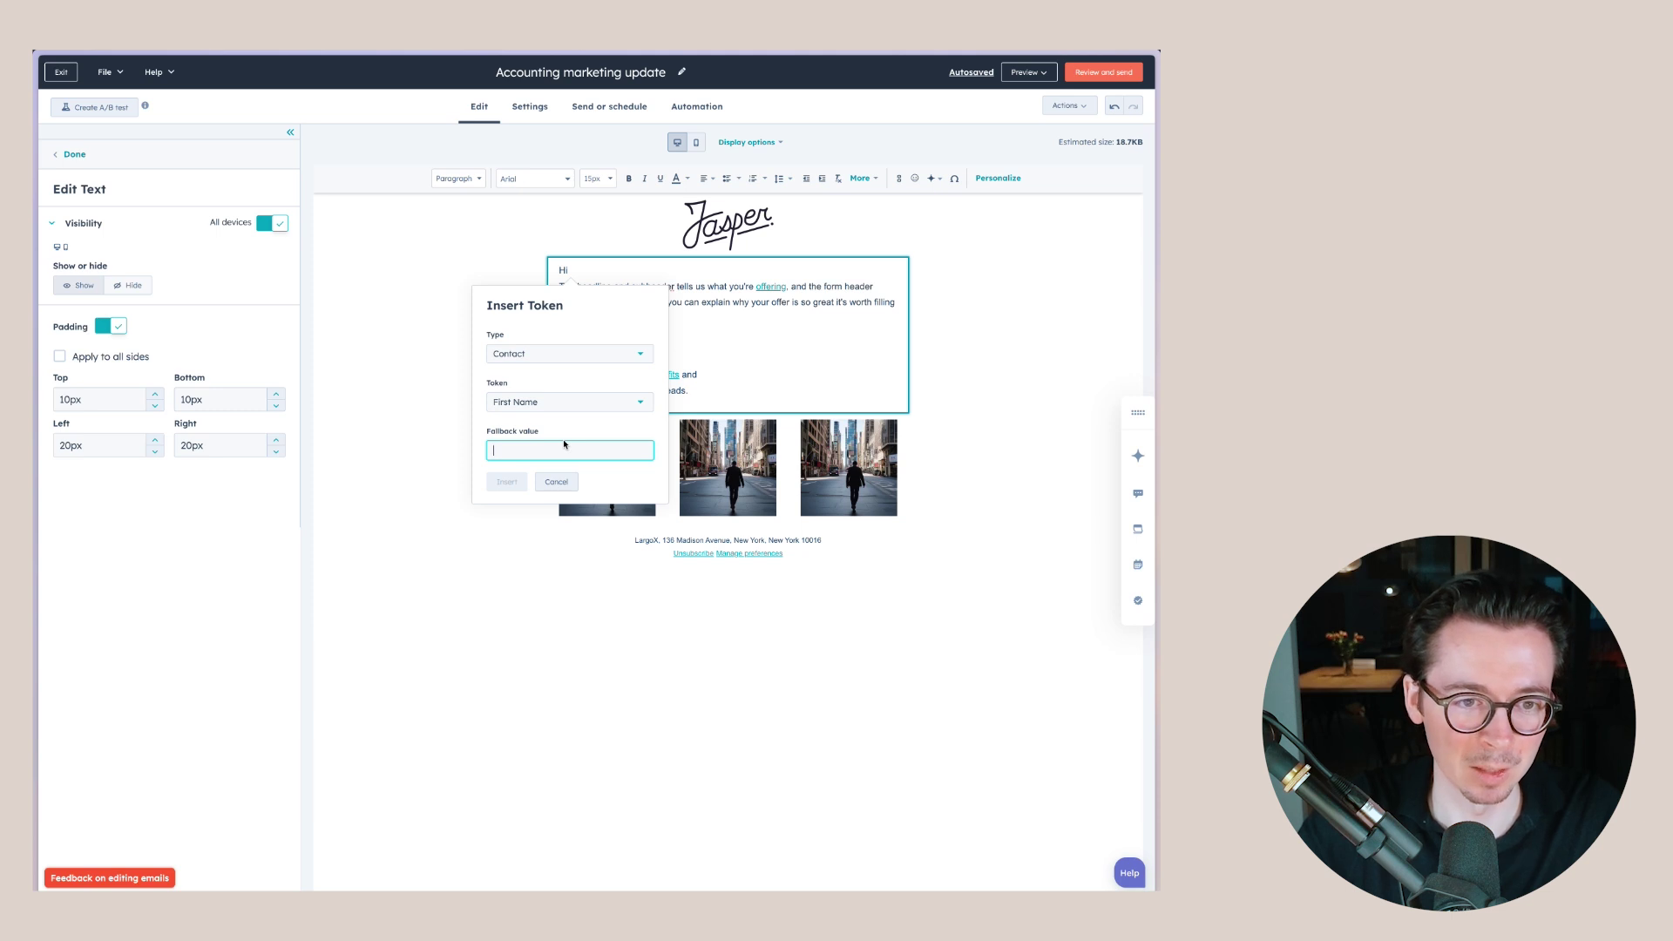
text(conta)
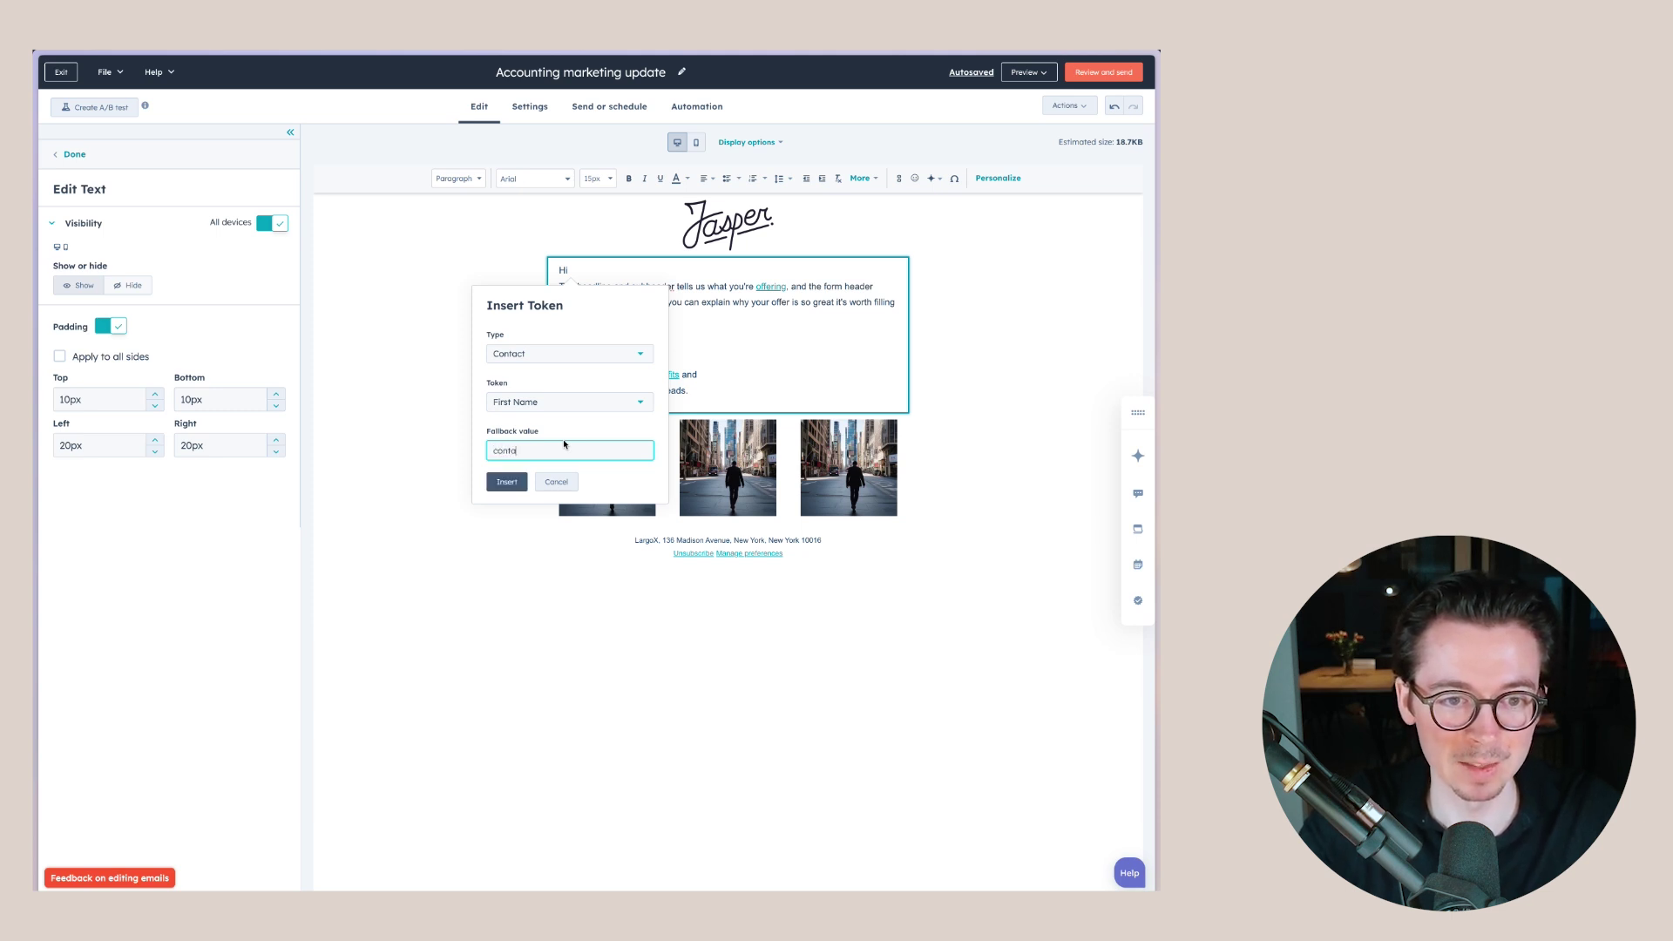
text(ct)
click(507, 482)
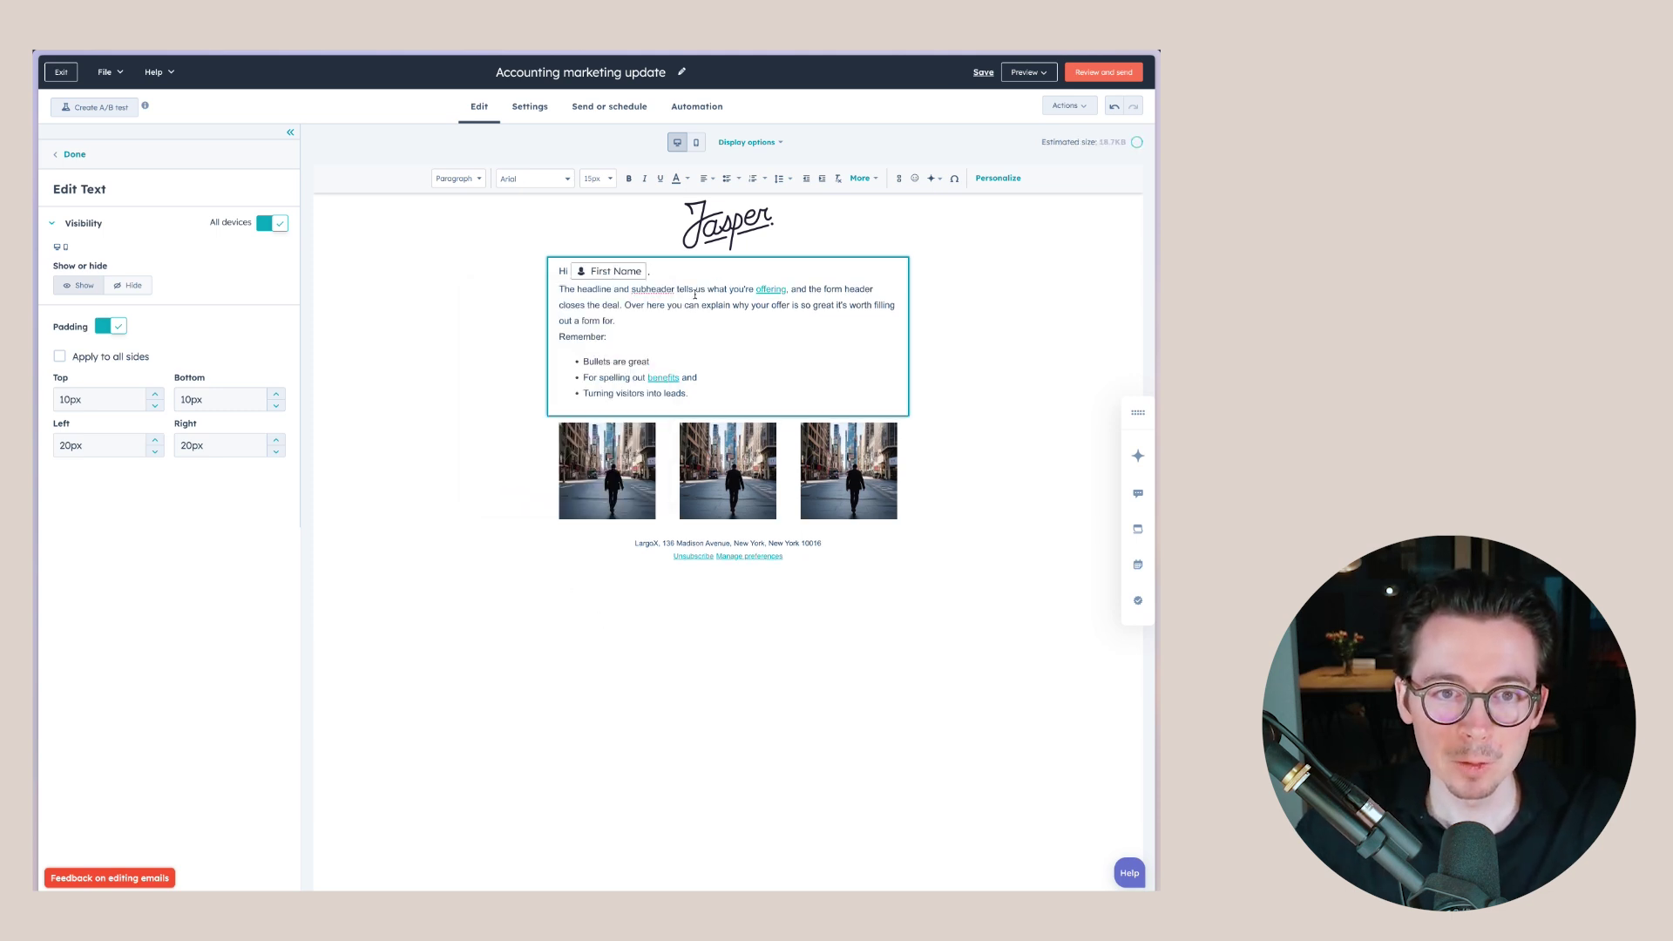
key(Return)
key(Return)
key(Return)
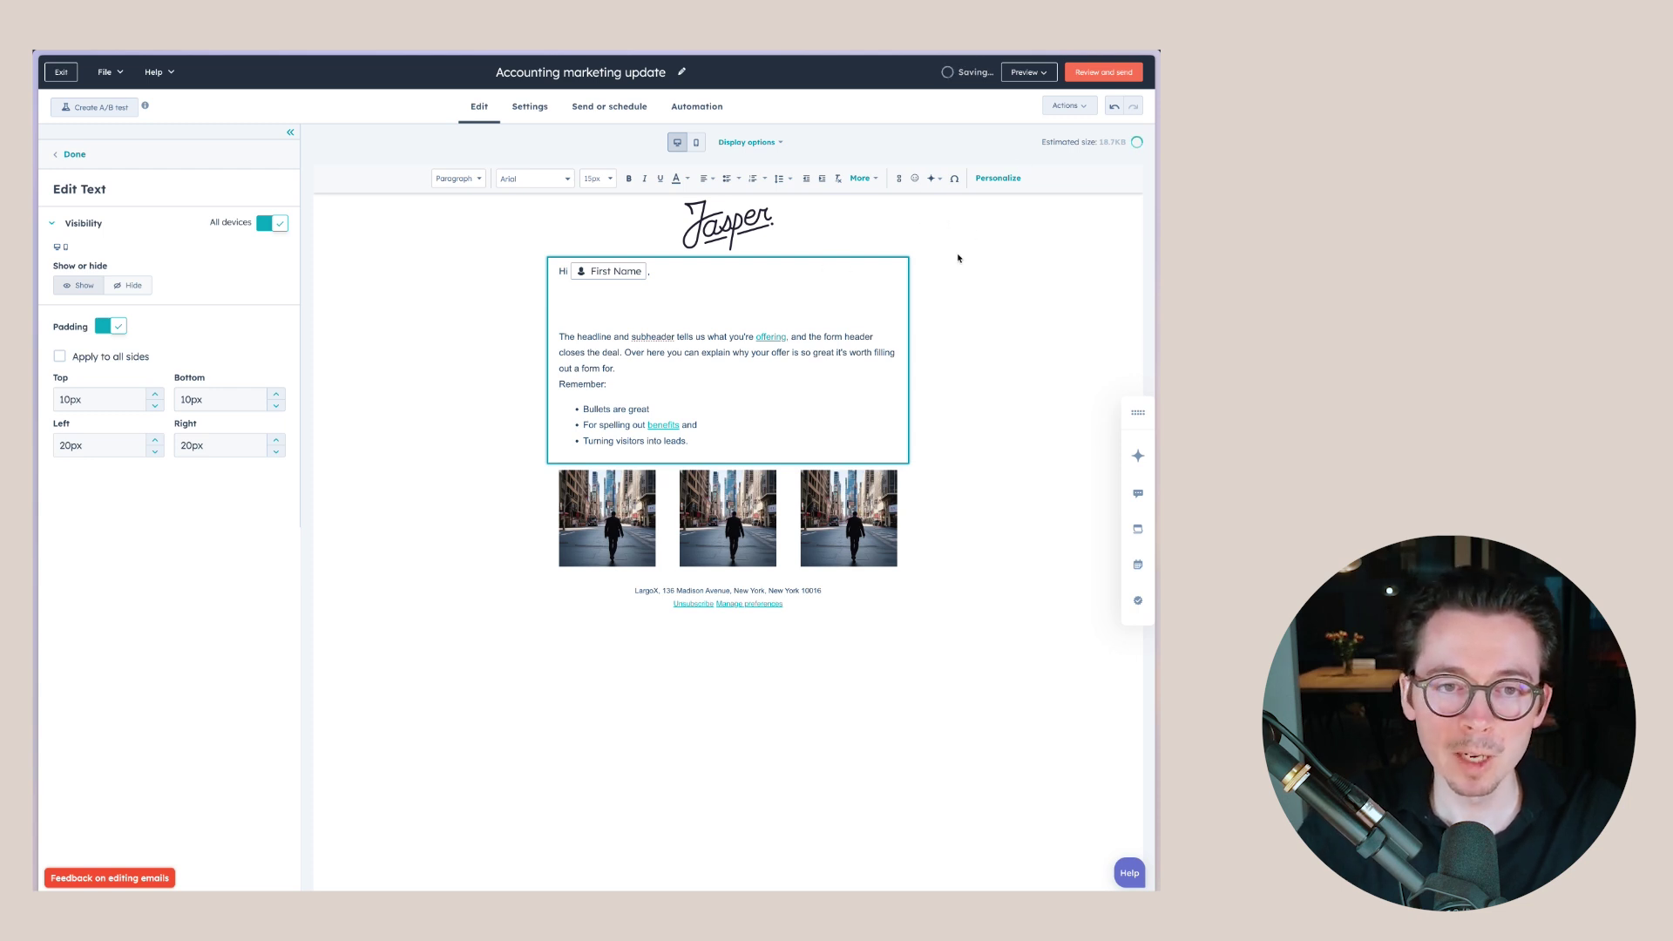
- Browse the personalization token types, trying Primary Company properties instead of Contact
click(997, 178)
click(588, 395)
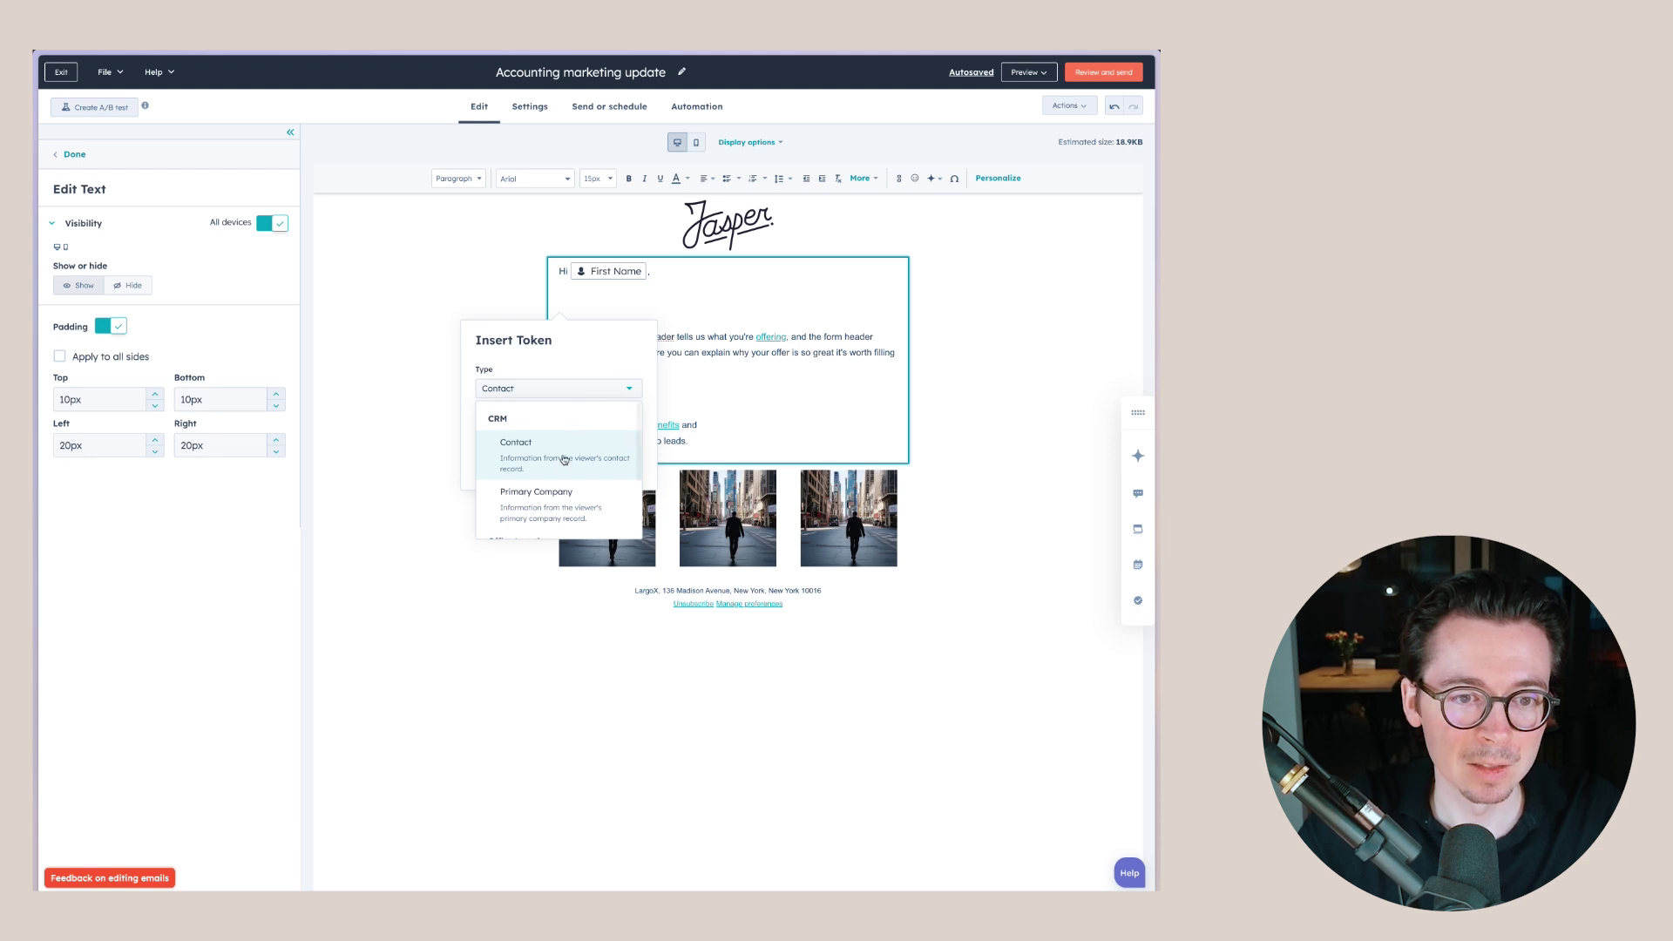
click(564, 398)
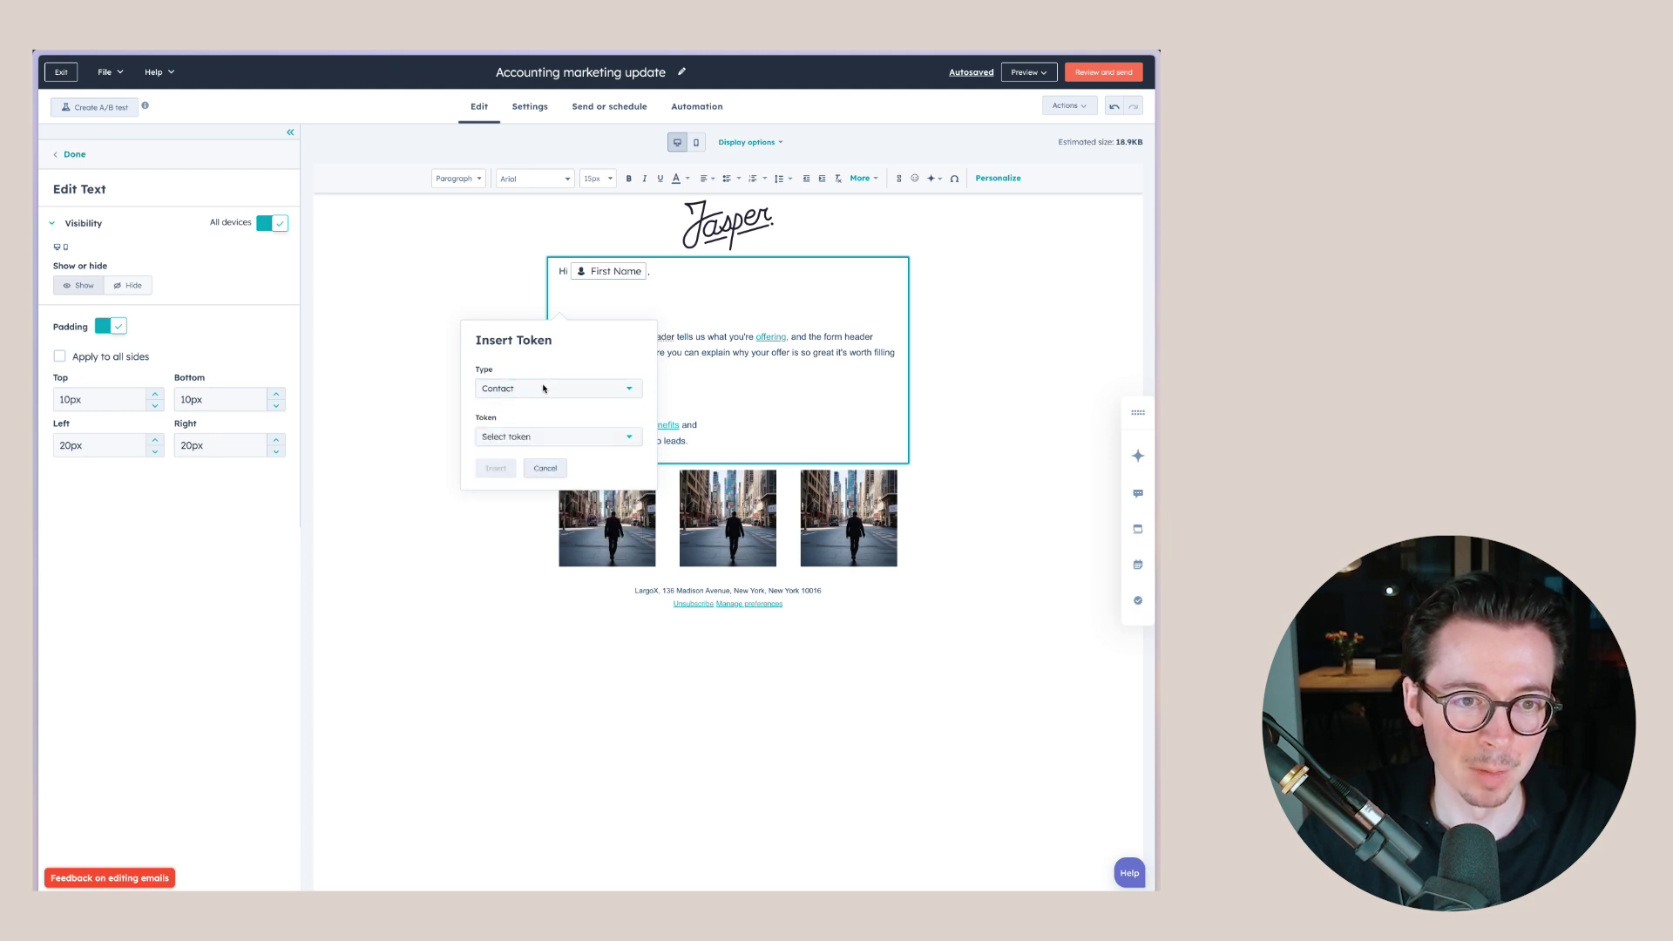
click(540, 387)
scroll(560, 474, down, 2)
scroll(559, 472, up, 2)
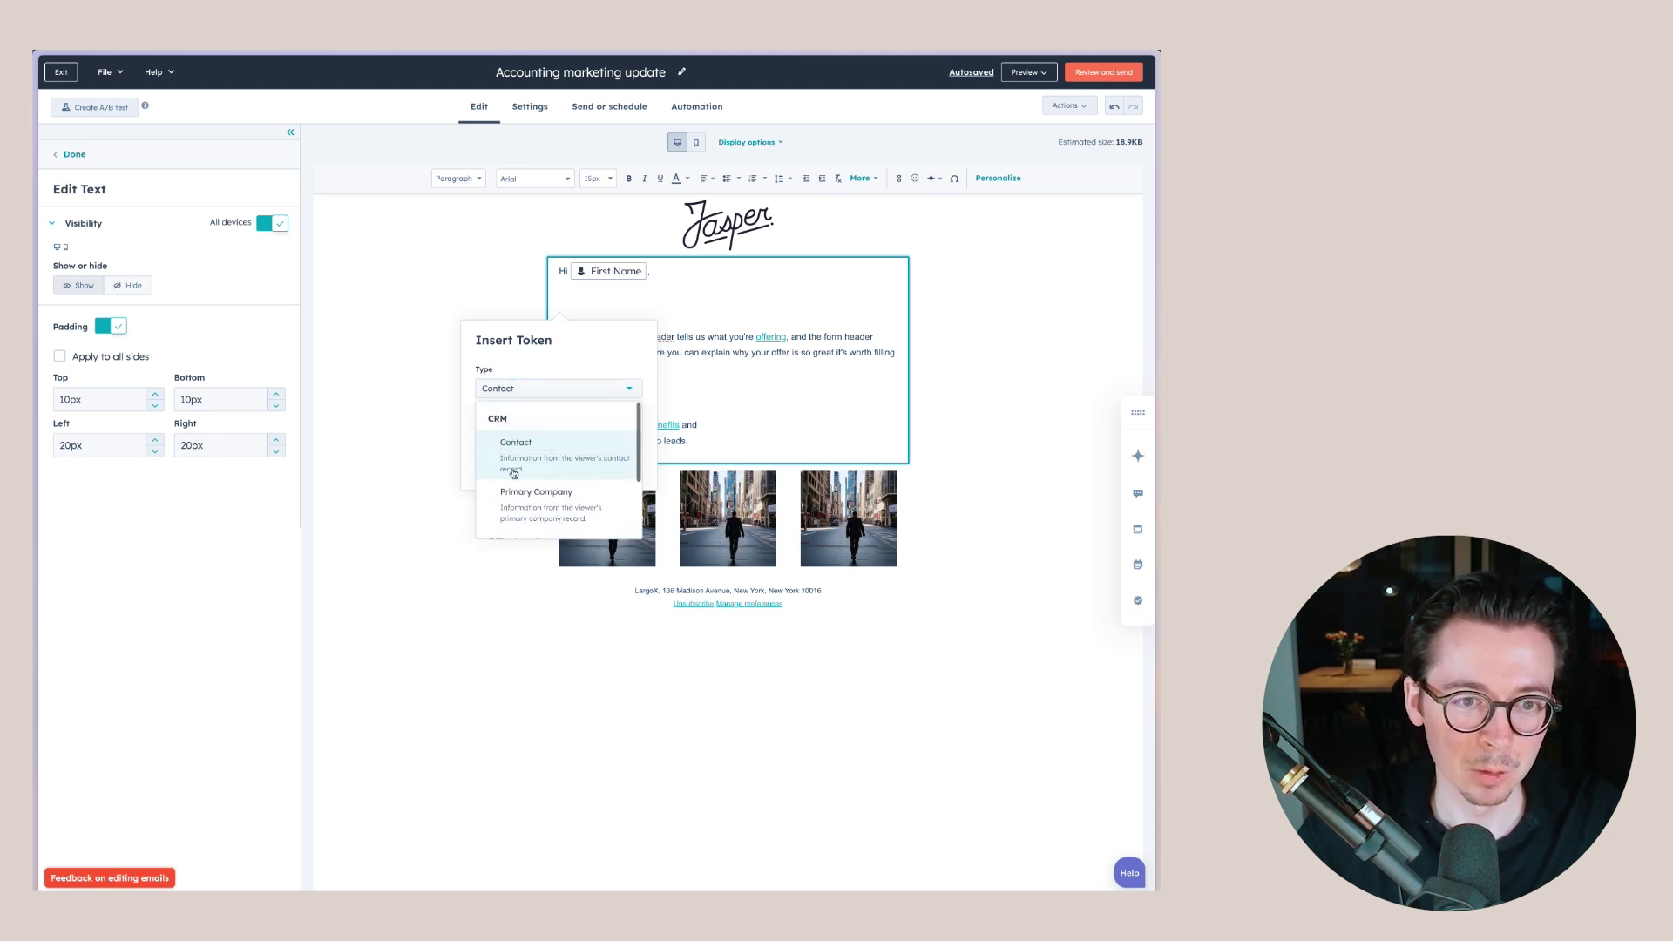
scroll(540, 507, up, 1)
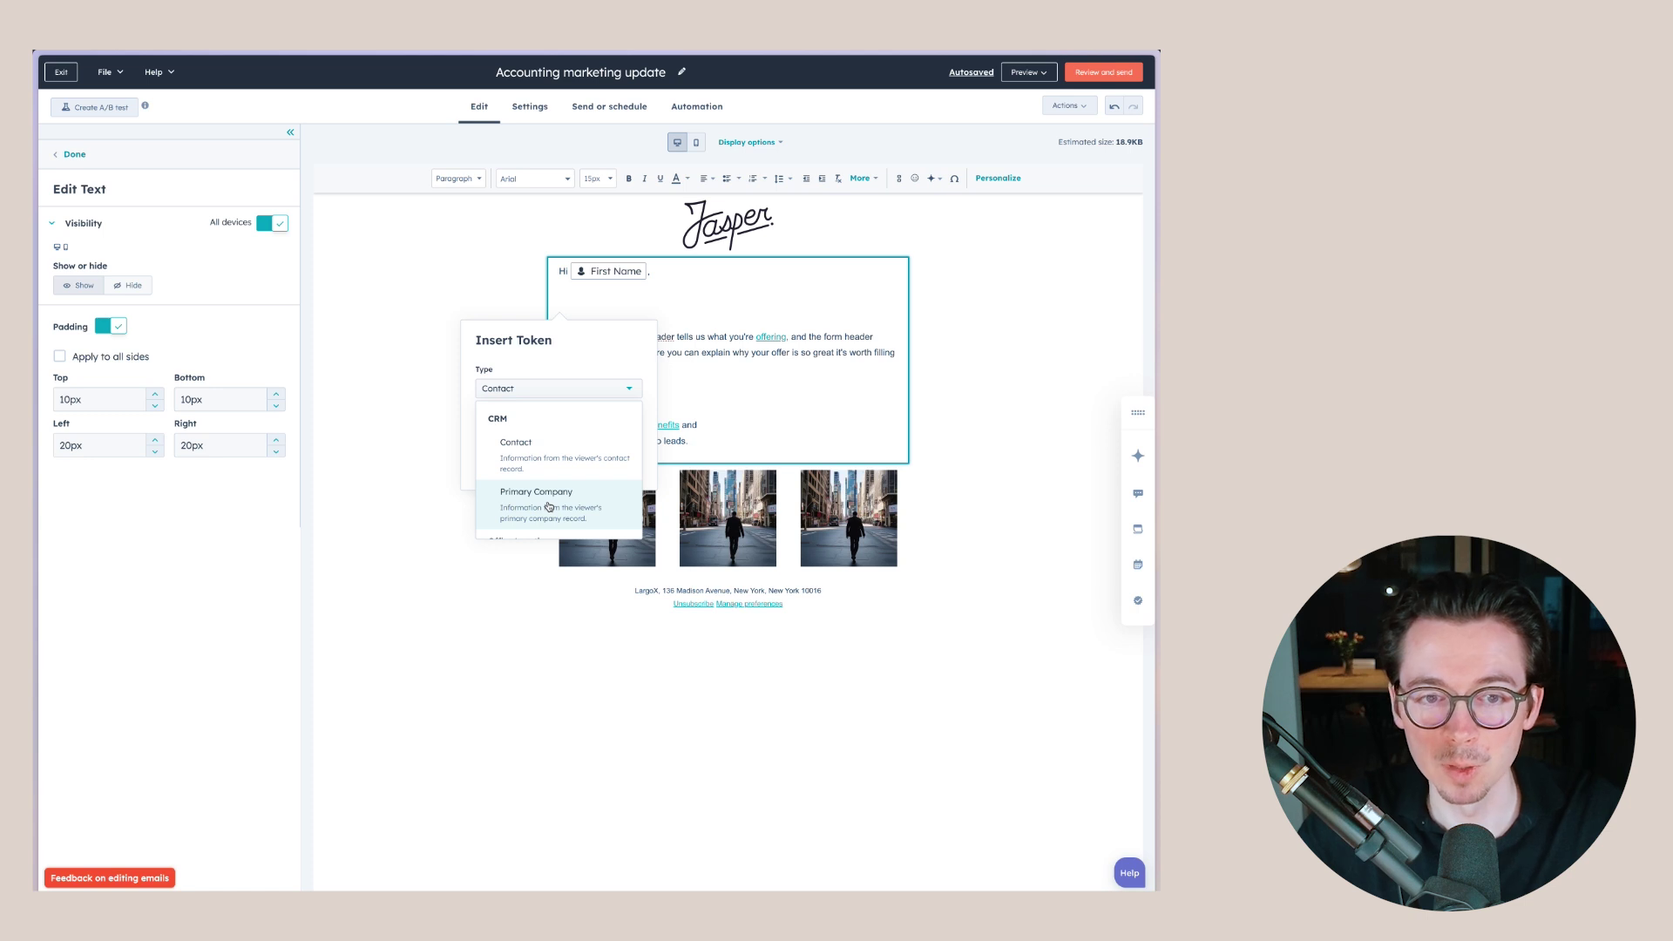
click(549, 497)
scroll(550, 536, down, 3)
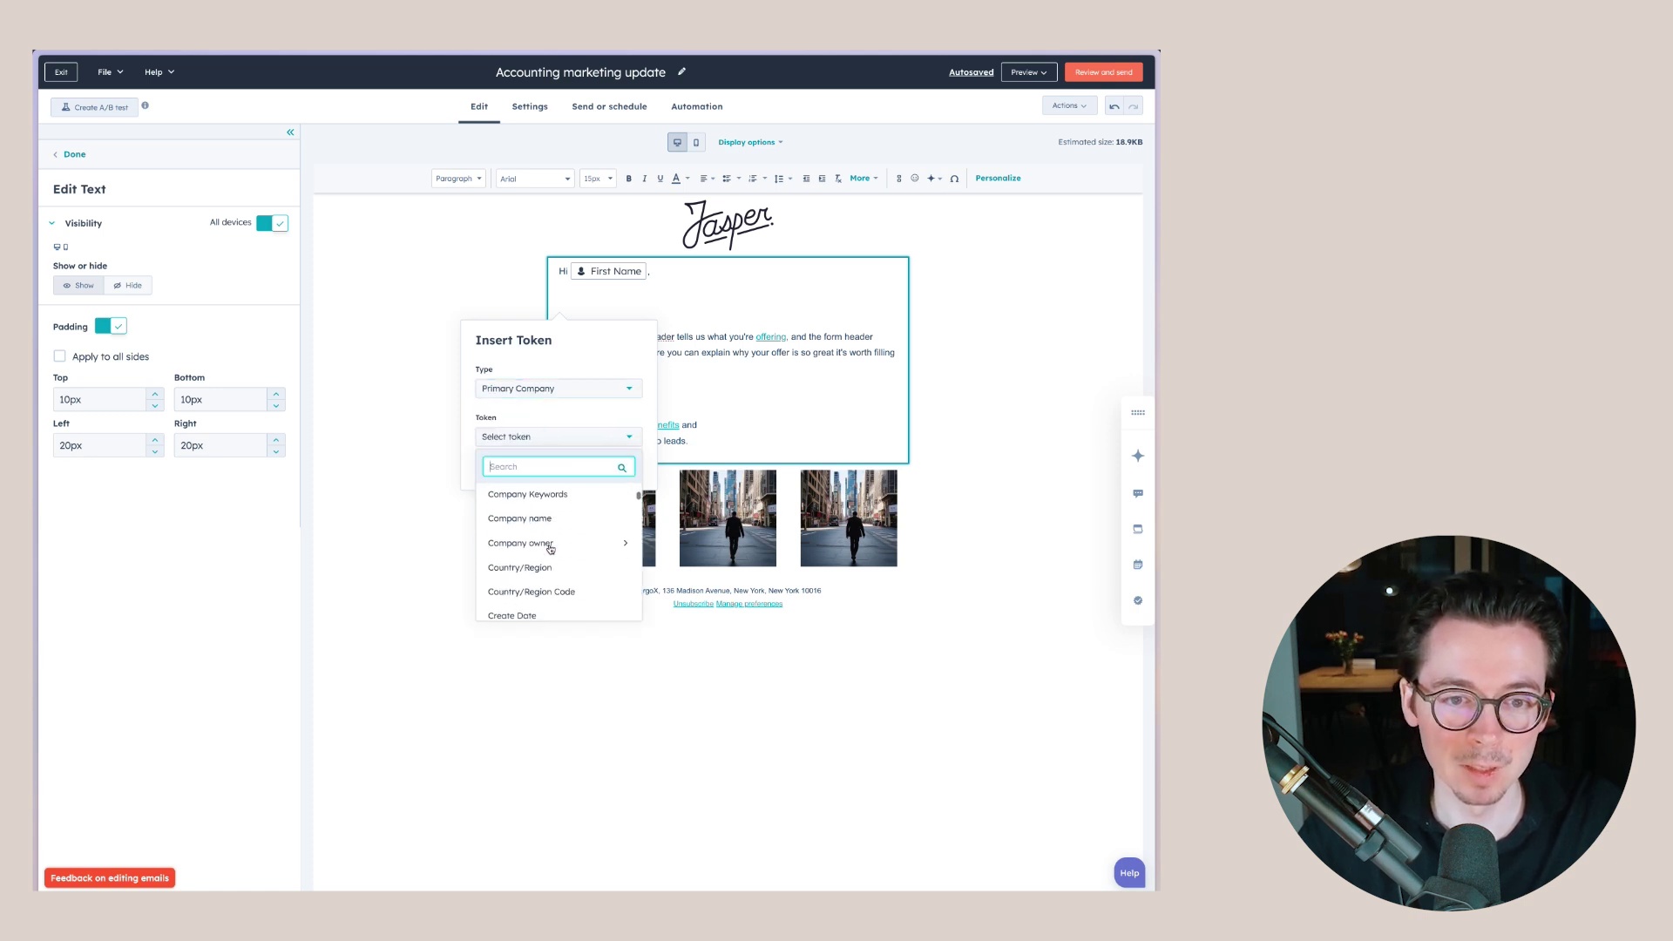
scroll(550, 549, down, 10)
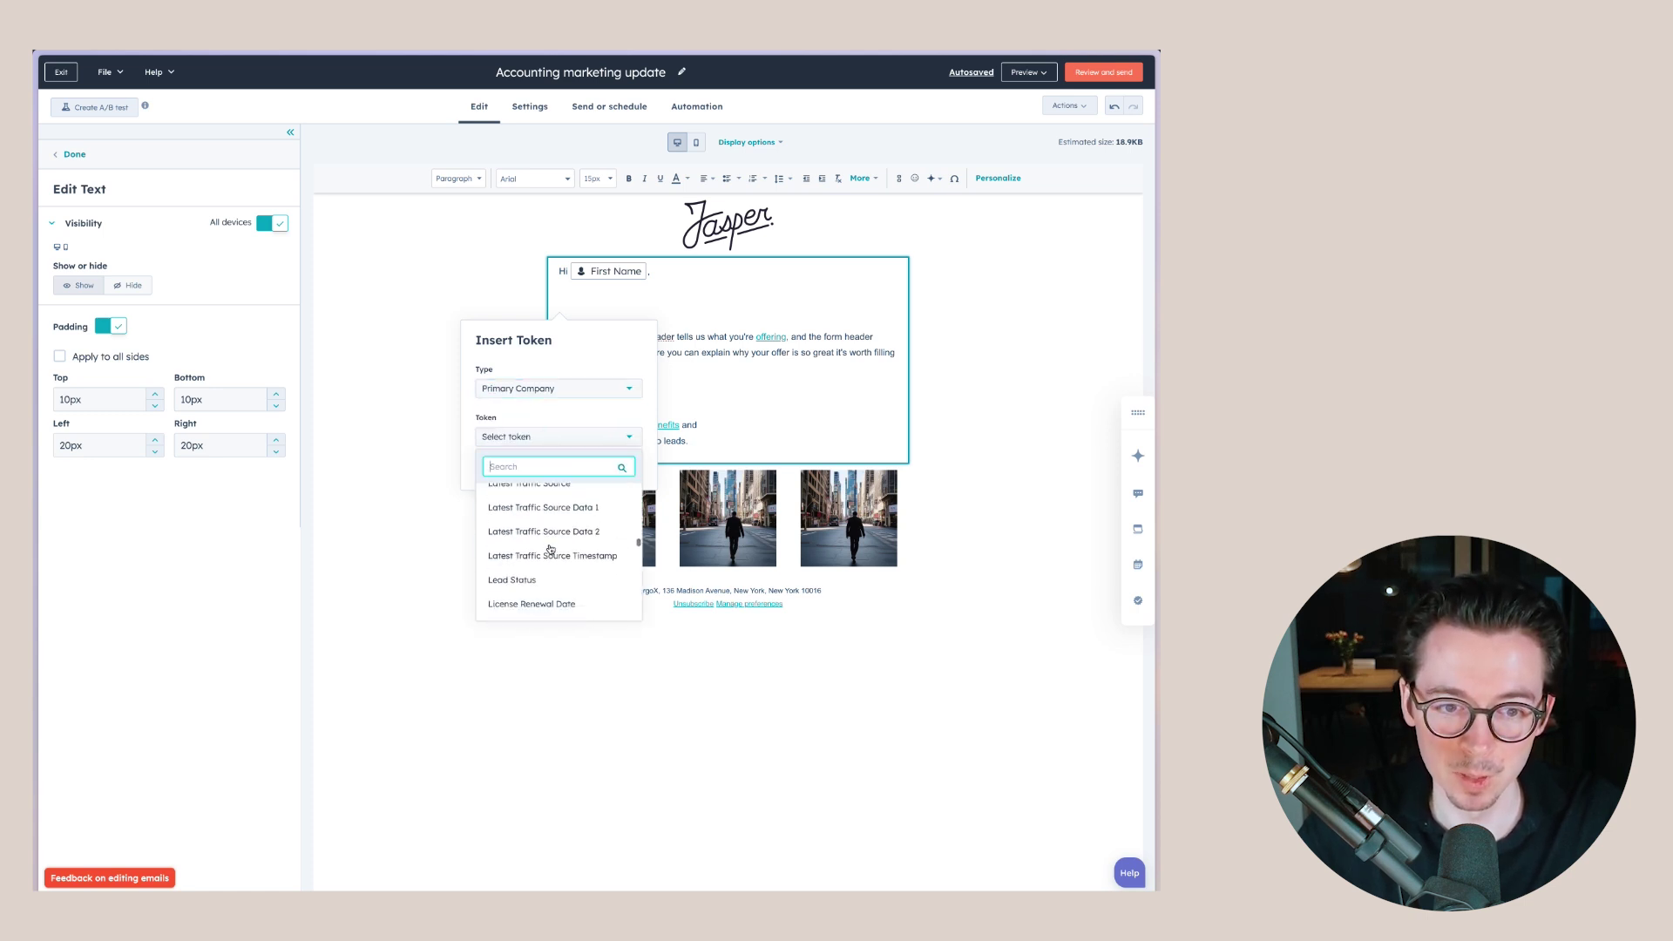
scroll(550, 549, up, 12)
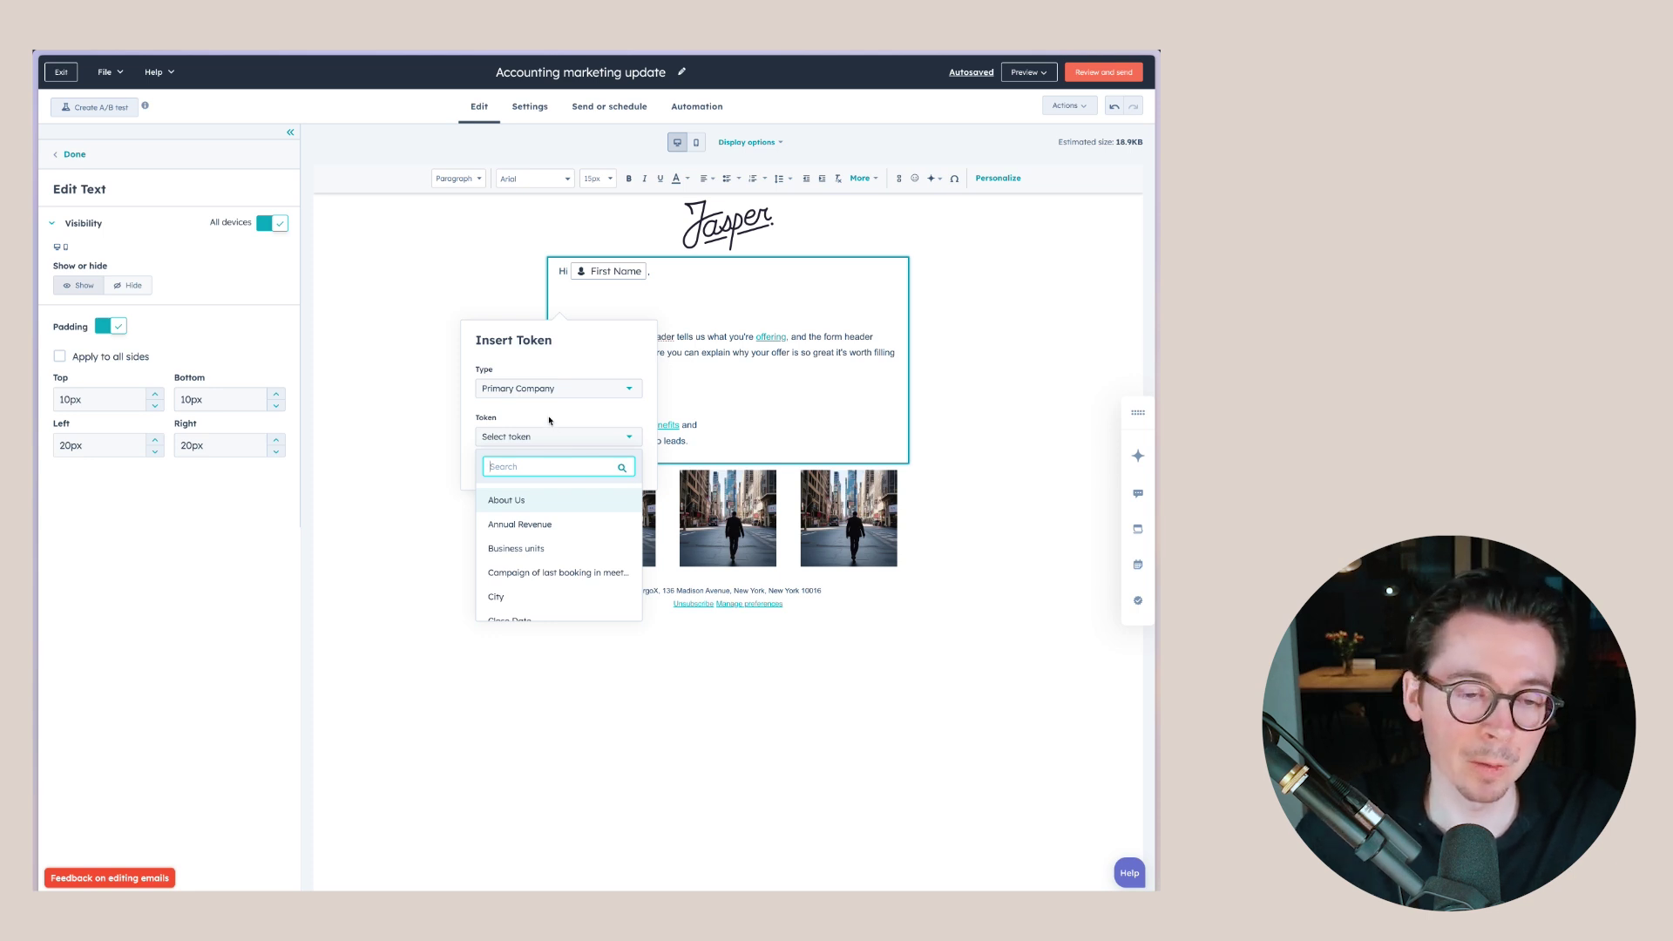
- Try a Contact Company Name token, cancel it, and delete the blank lines under the greeting
click(550, 421)
click(593, 389)
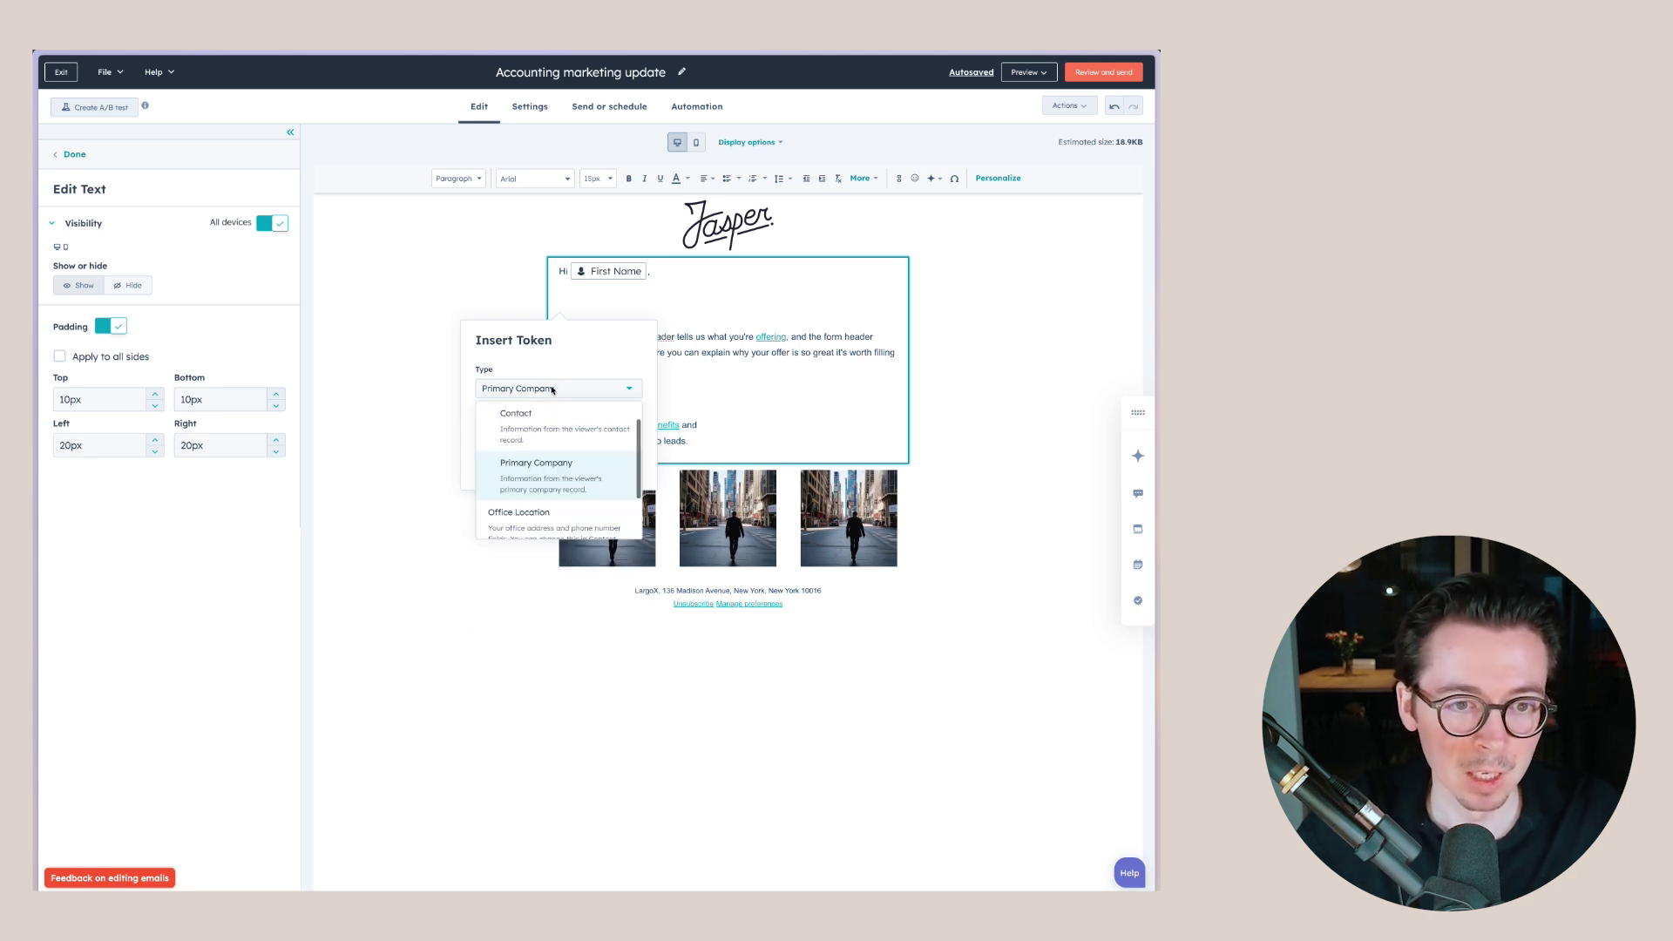
click(544, 446)
click(542, 438)
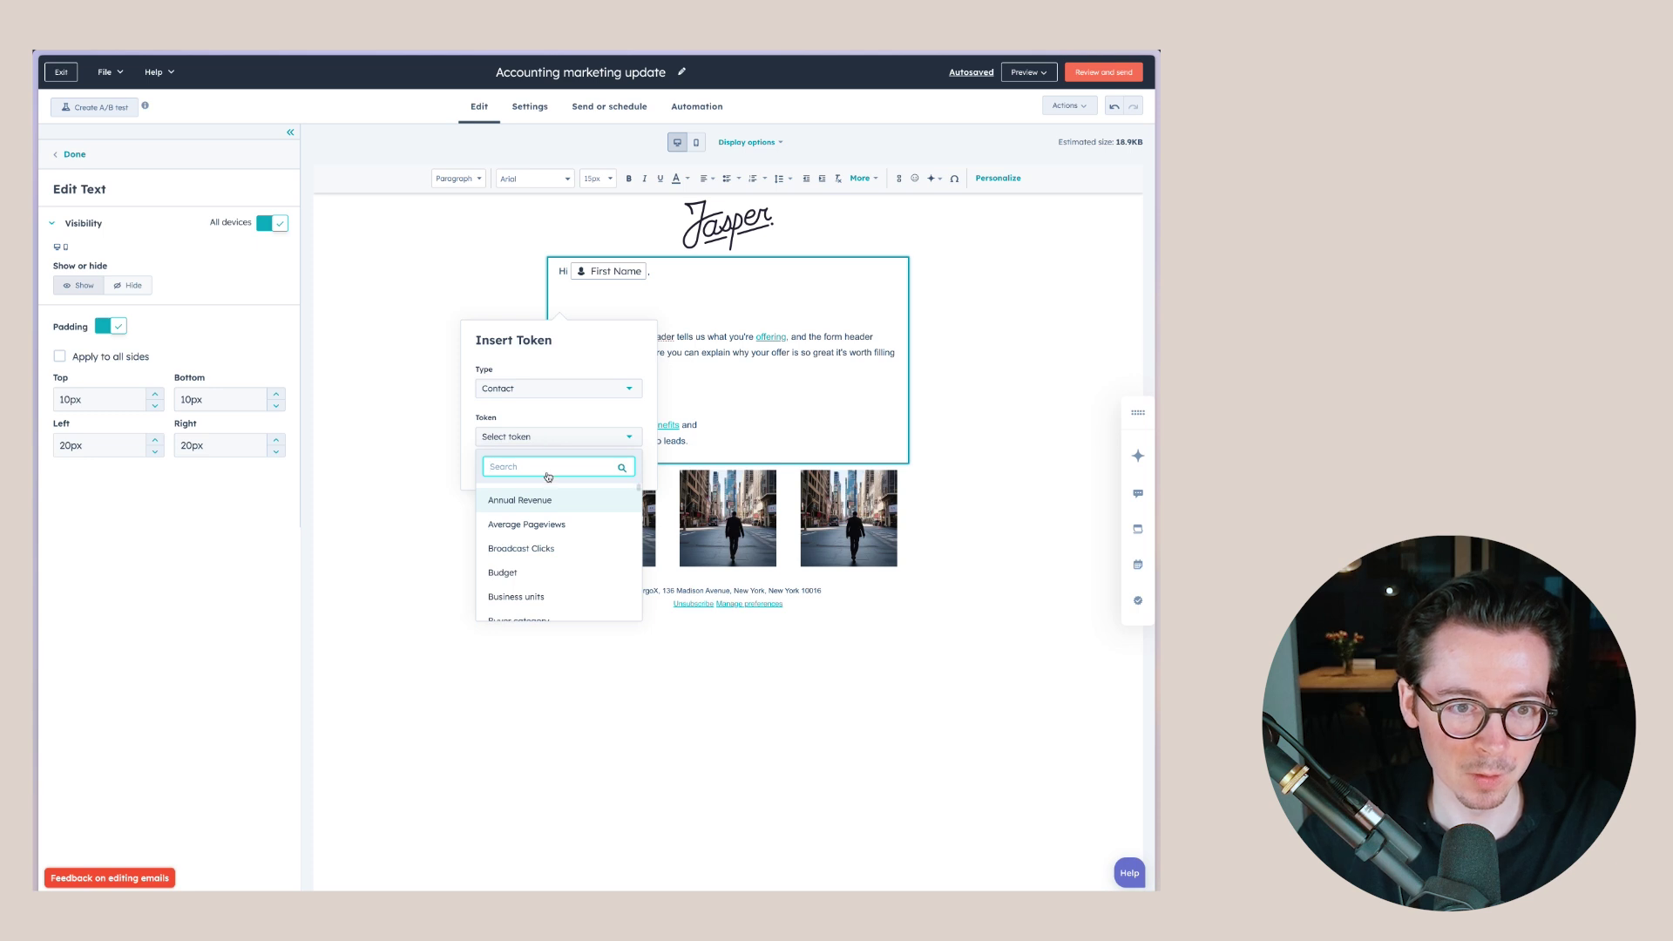
text(compan)
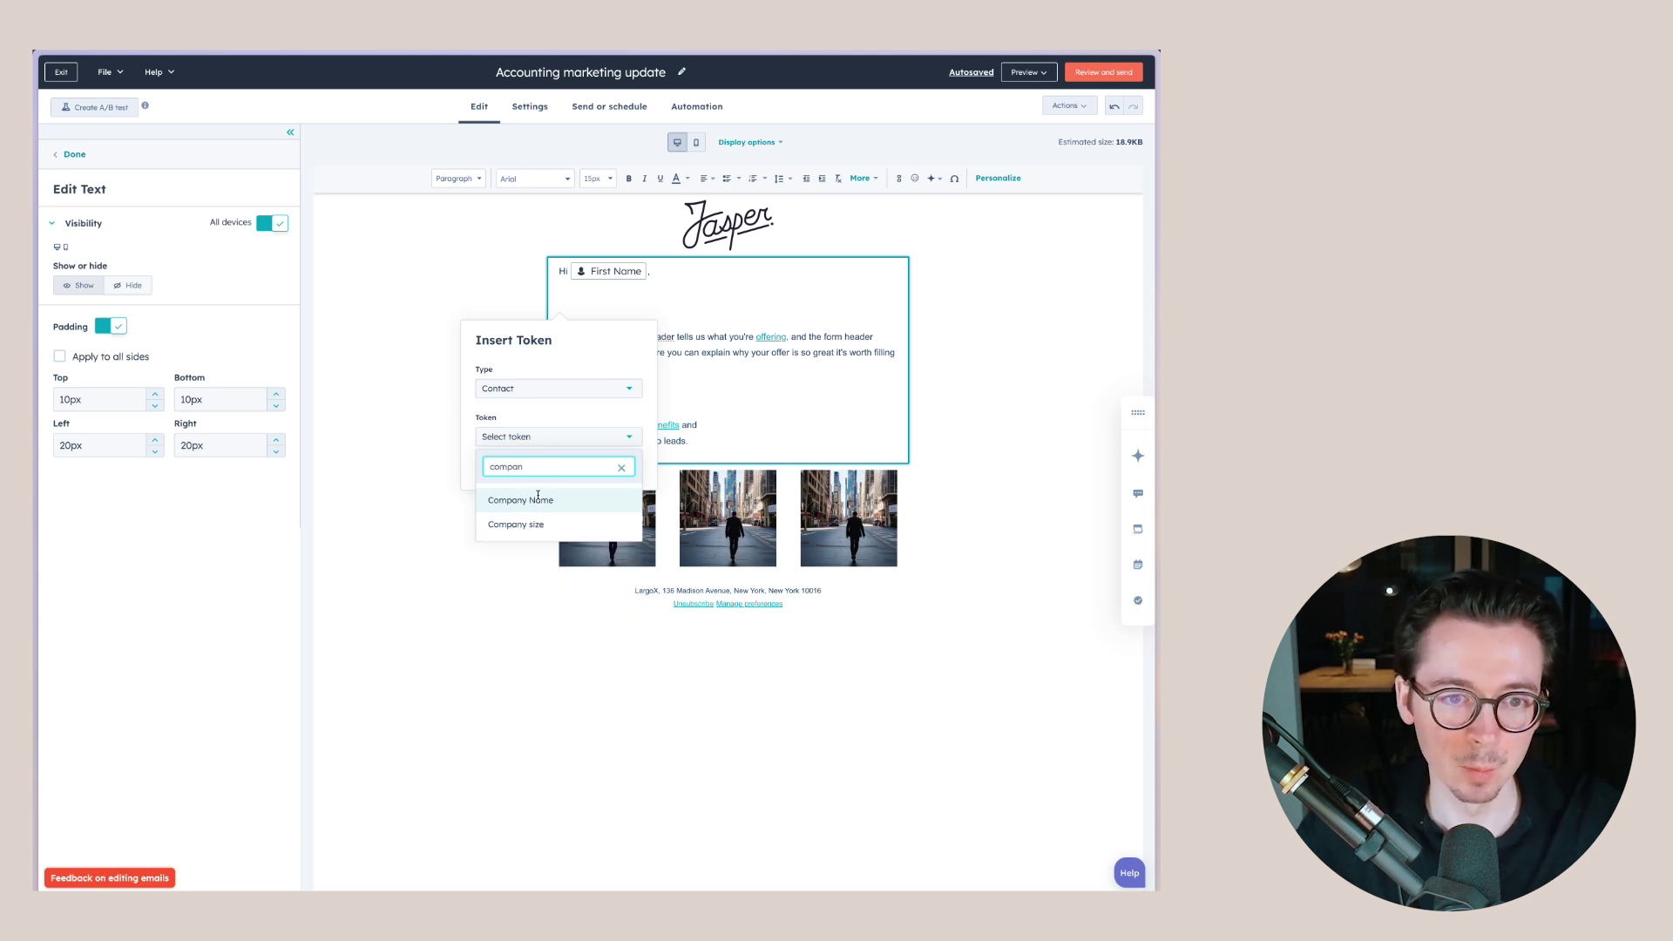
click(537, 498)
click(504, 490)
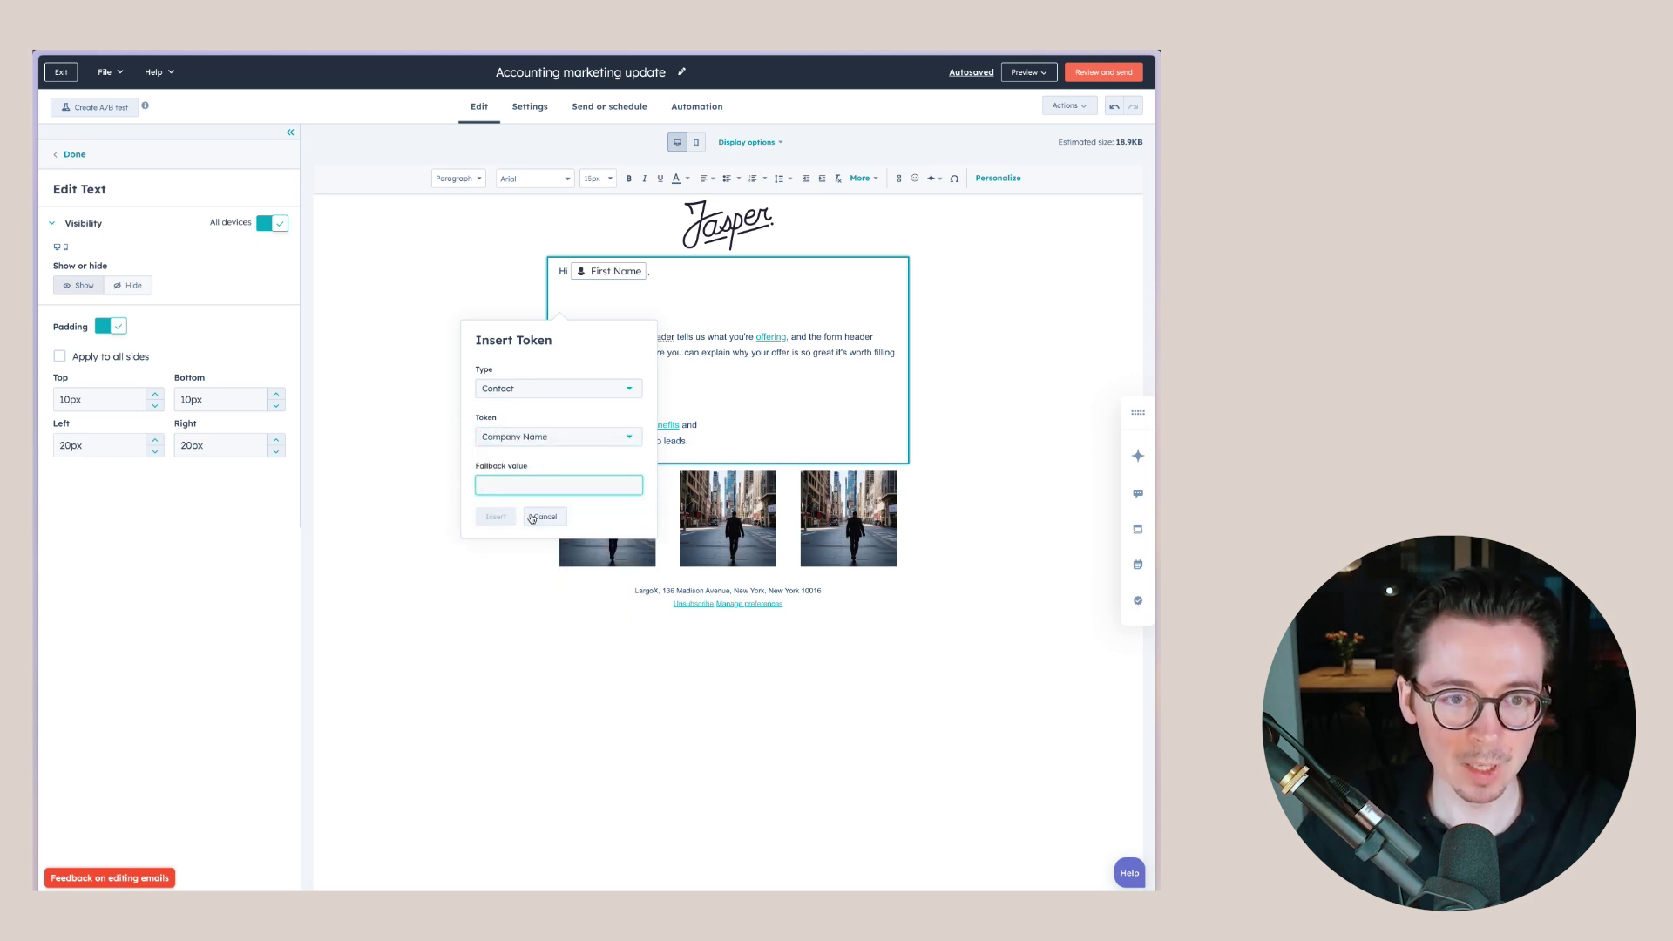
click(544, 517)
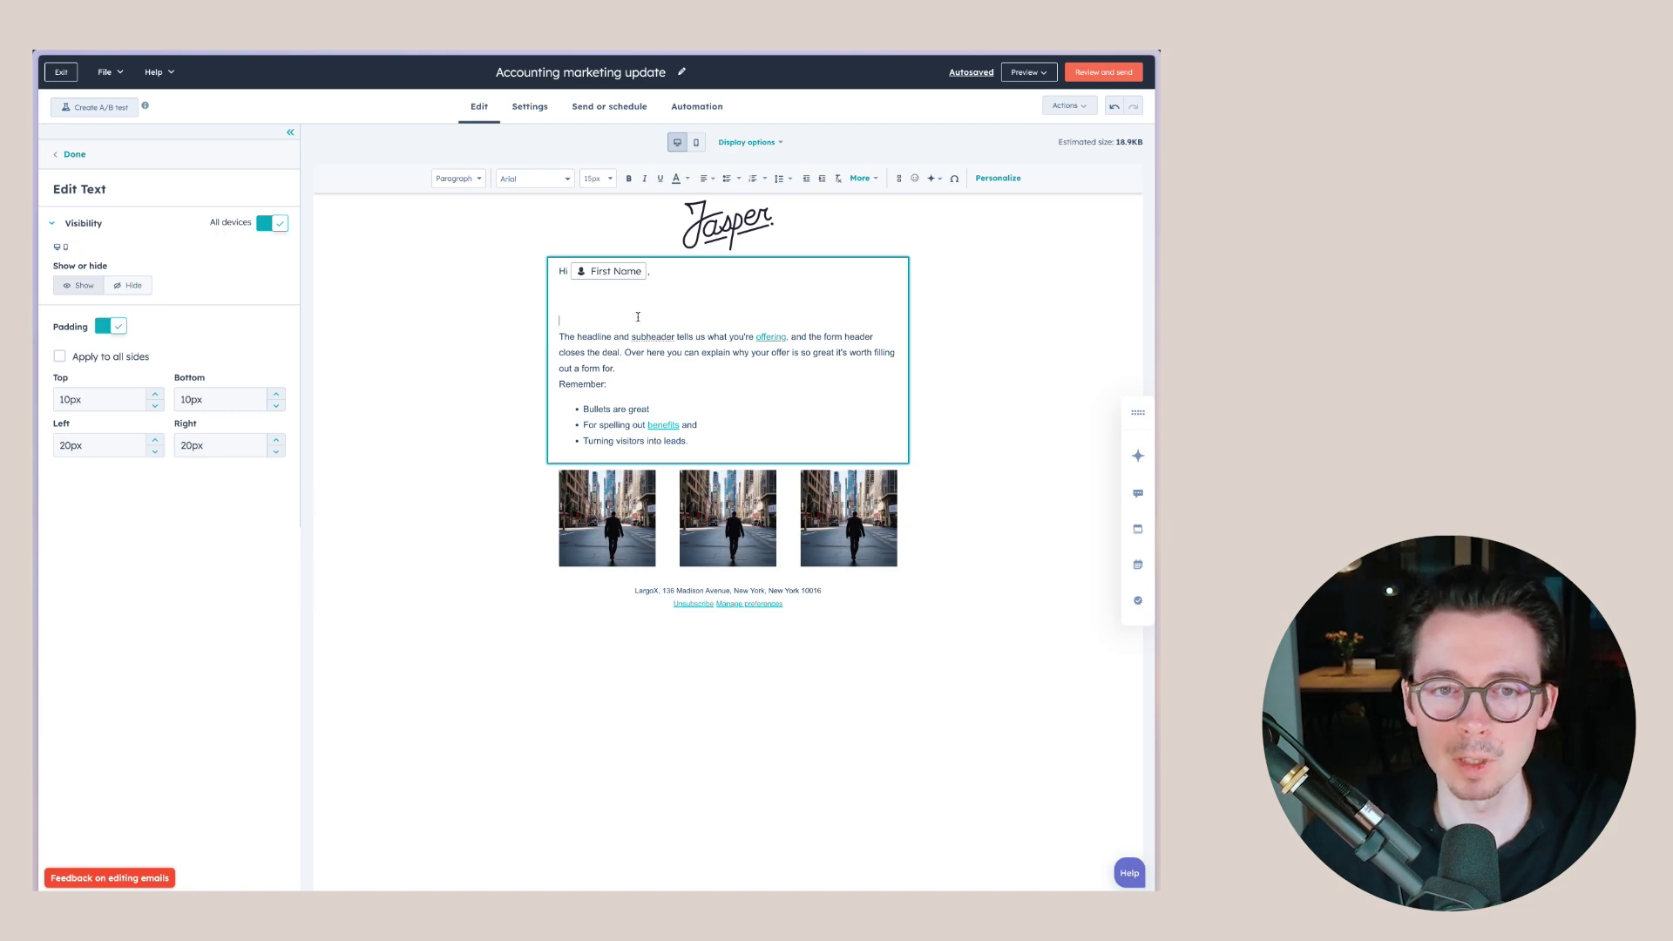
key(BackSpace)
key(BackSpace)
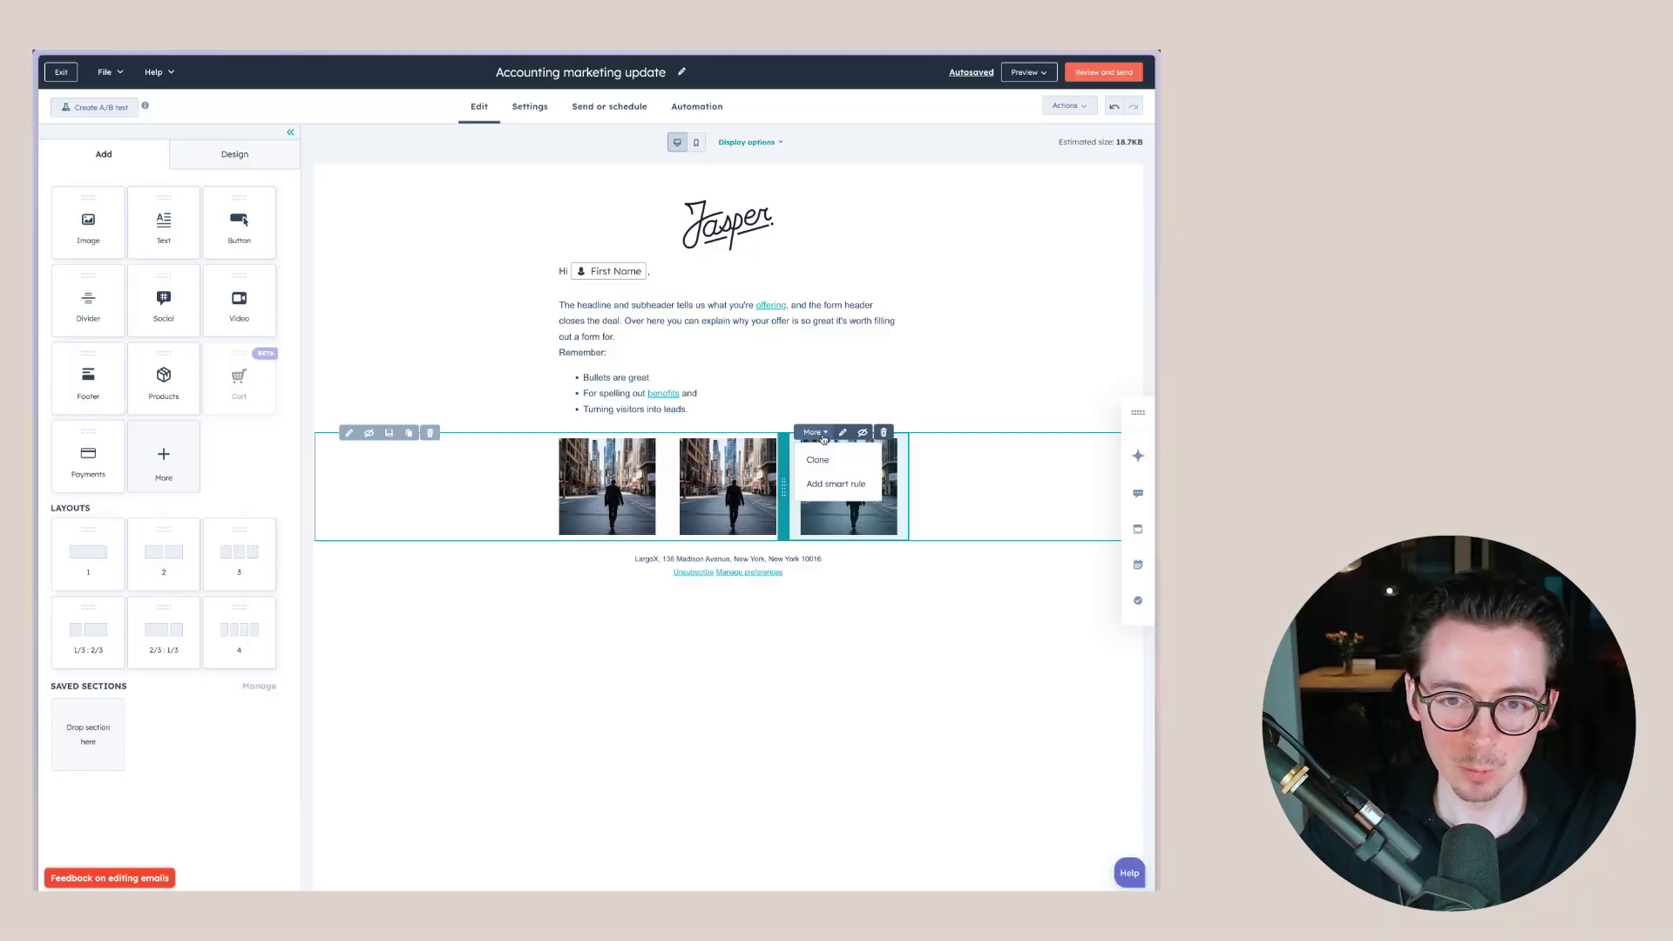
- Add a Contact list membership smart rule for 'Contacts interested in properties over 1MM' to the third image
click(822, 435)
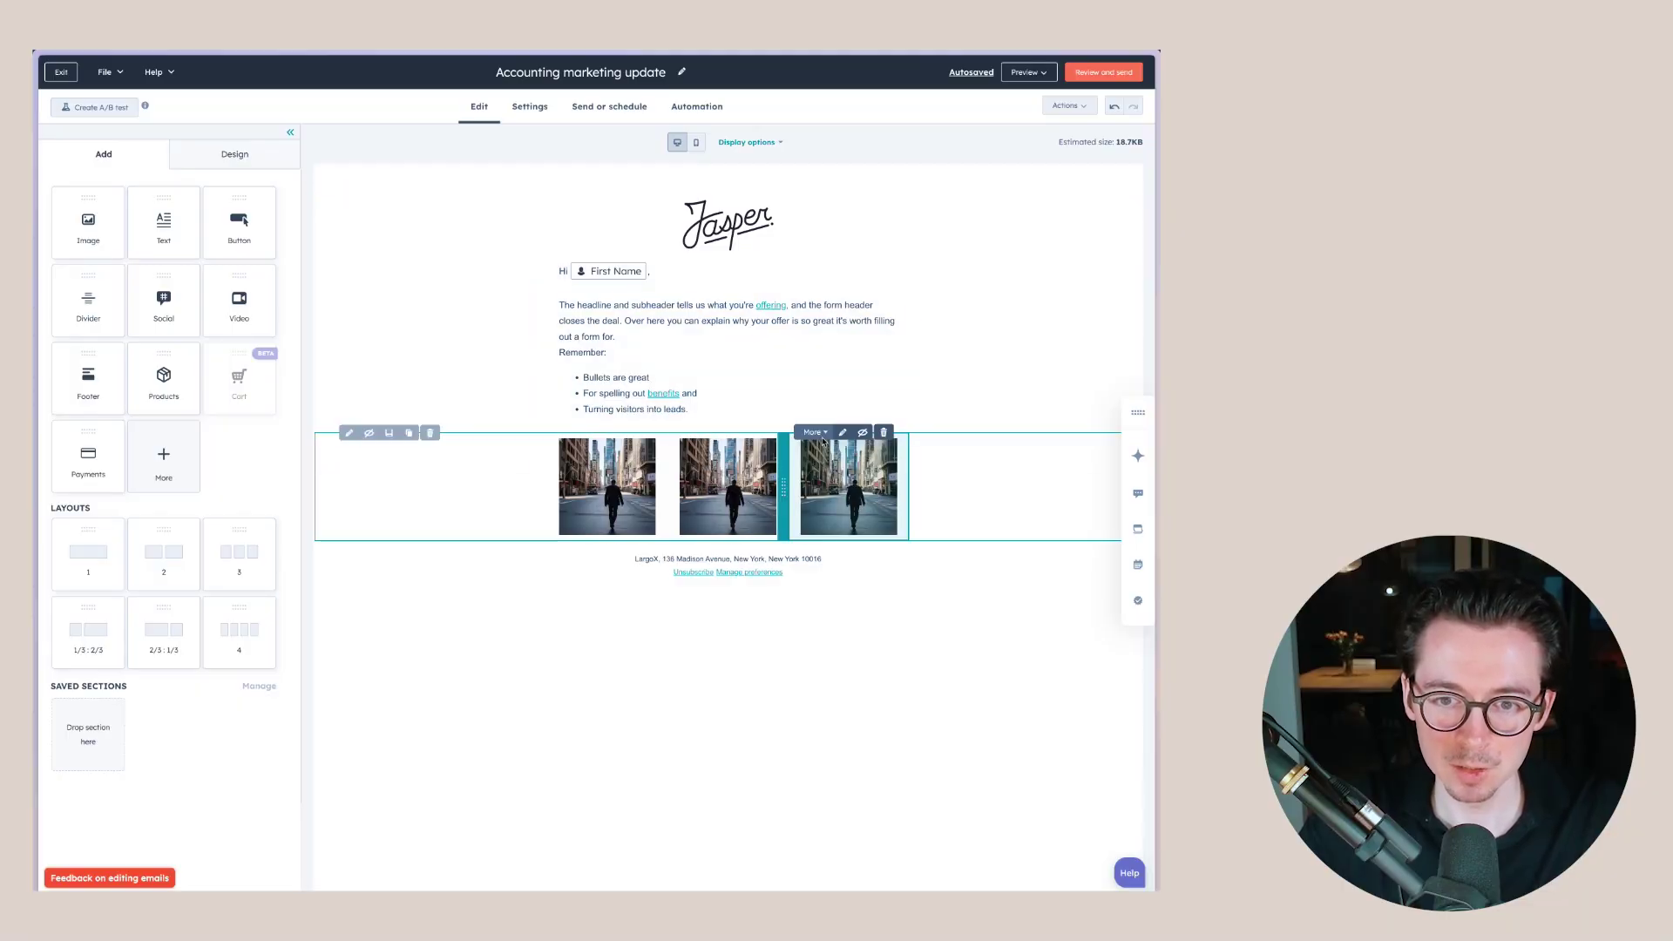
click(822, 435)
click(826, 483)
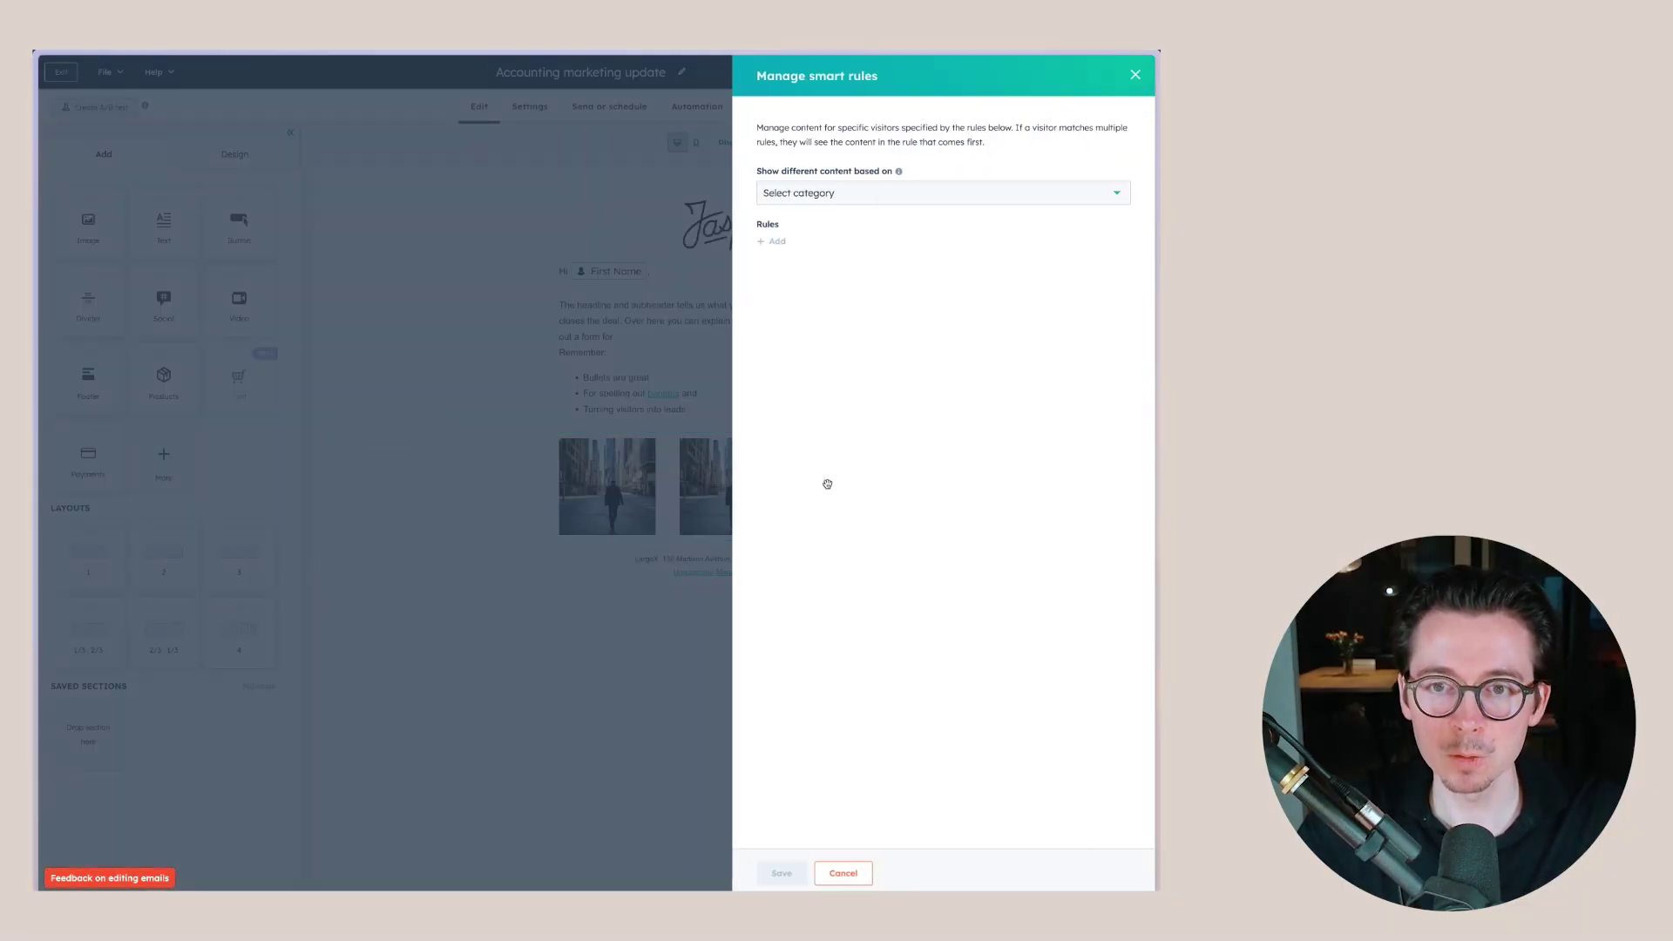
click(878, 195)
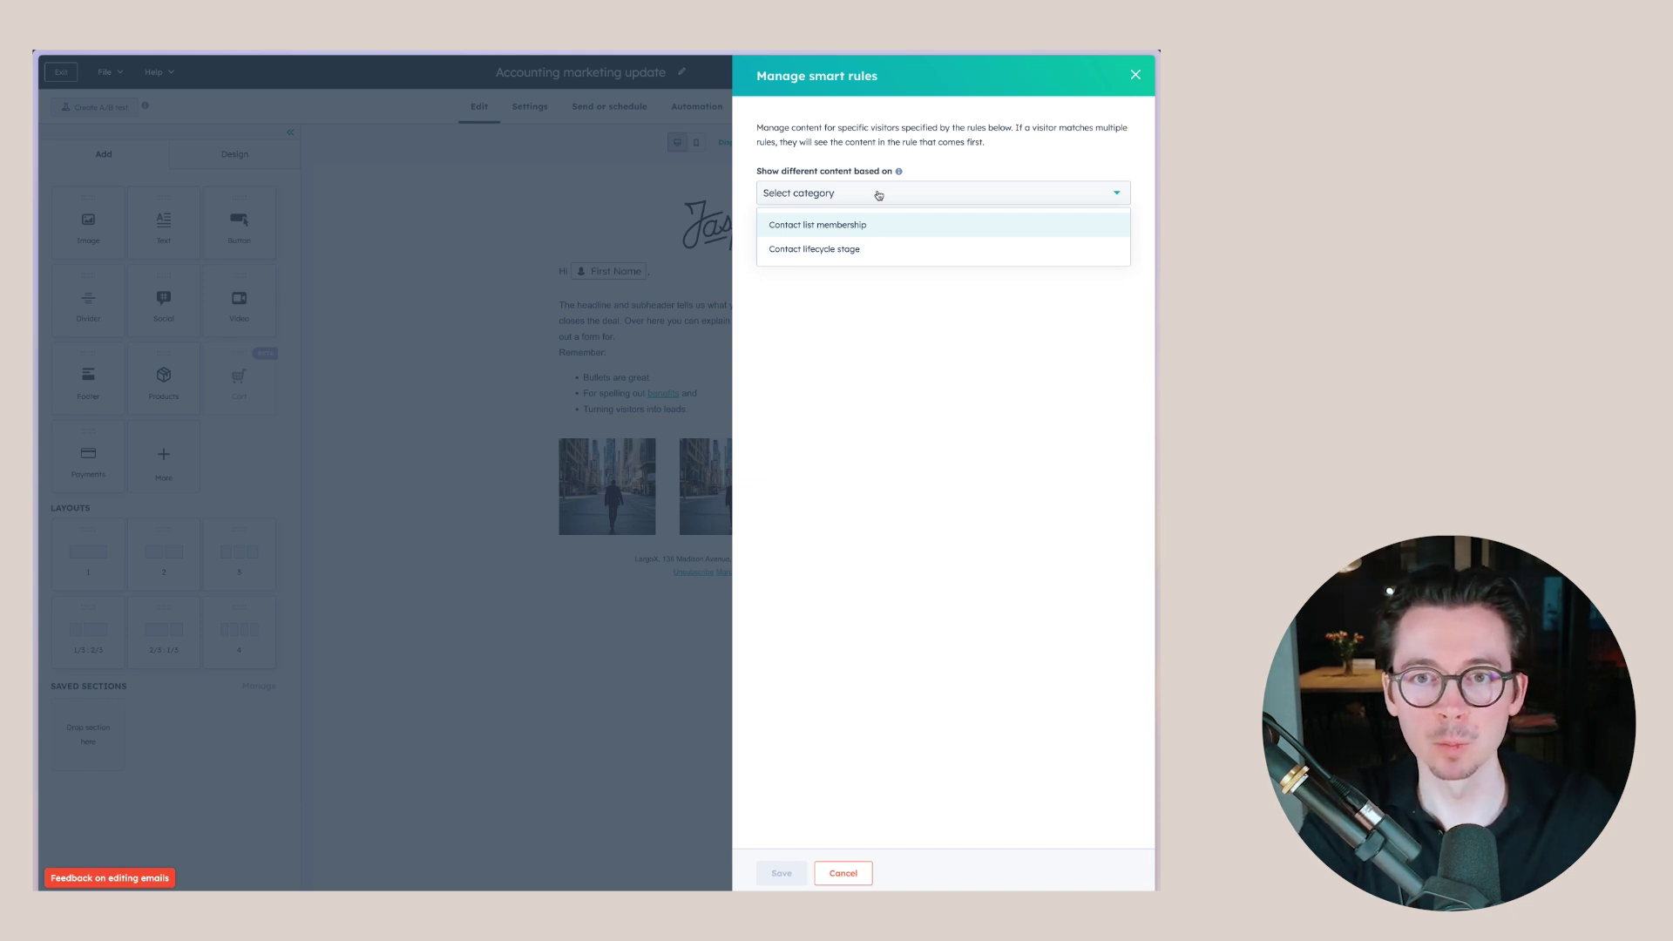
click(834, 229)
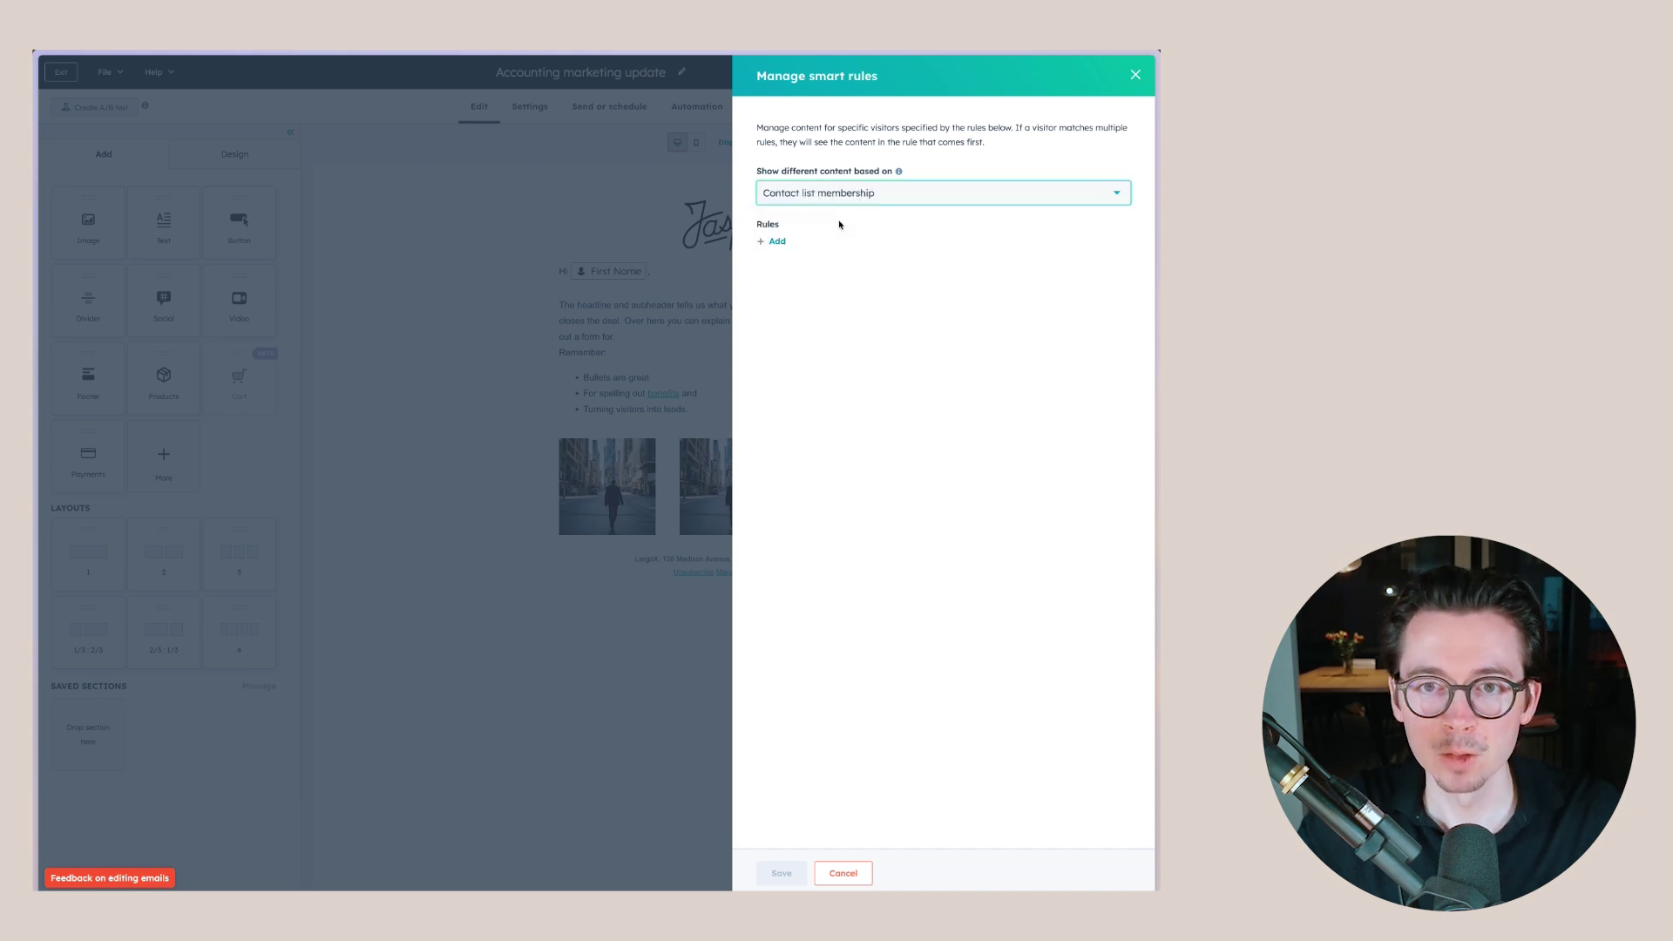
click(777, 241)
click(841, 251)
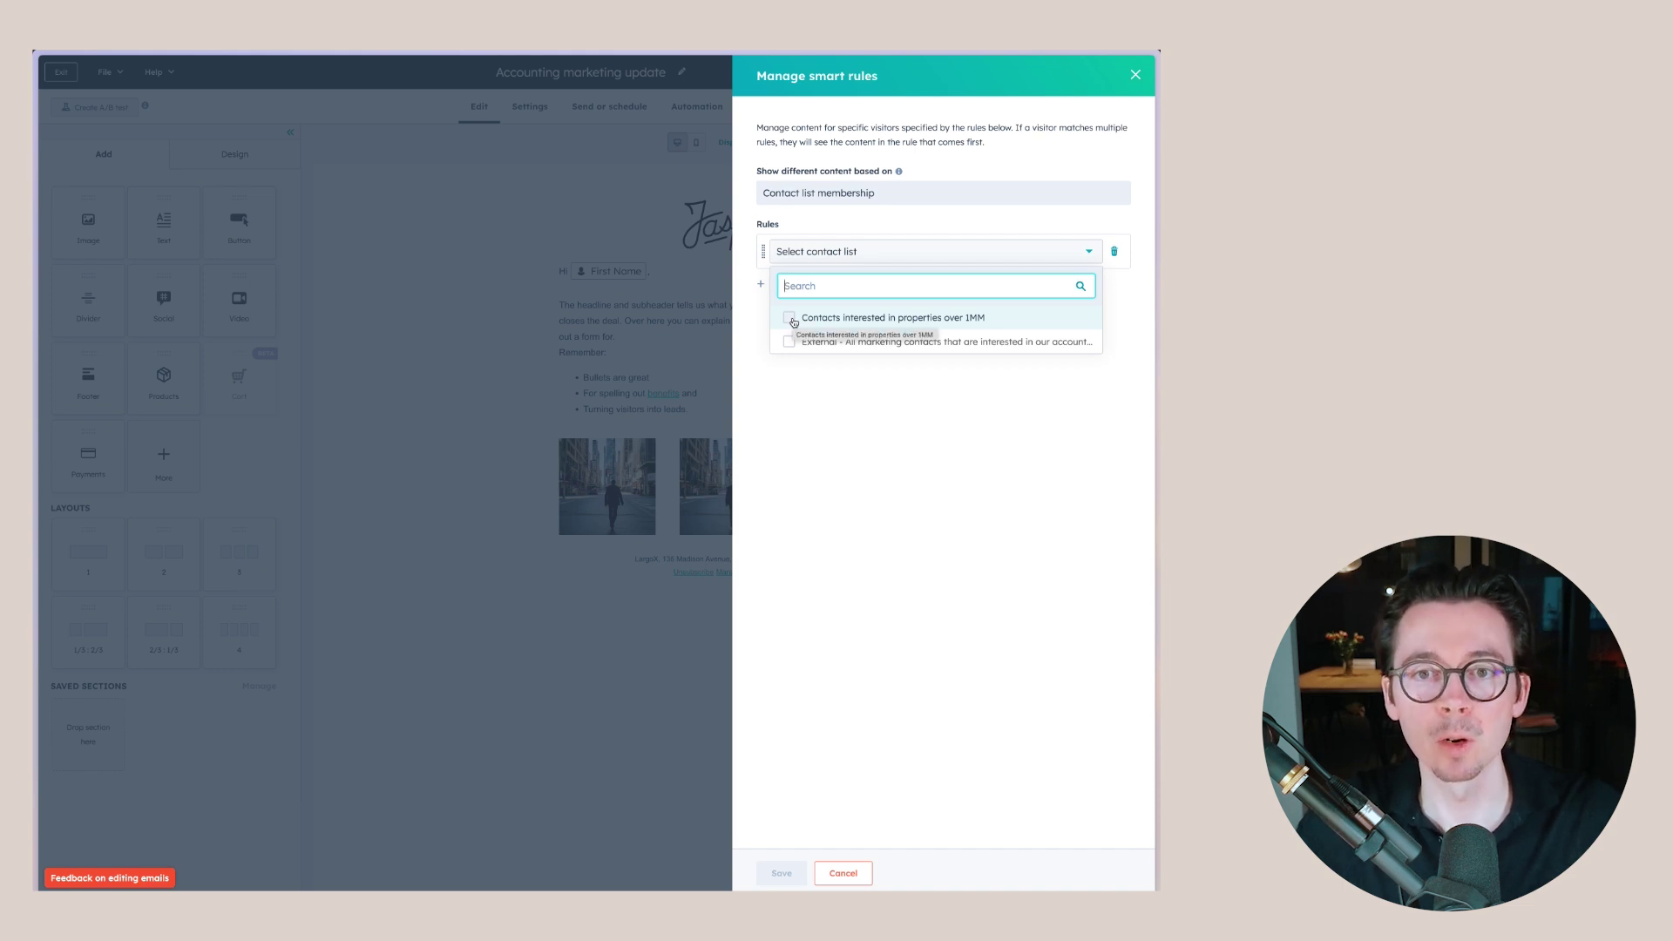
click(789, 318)
click(814, 488)
click(780, 873)
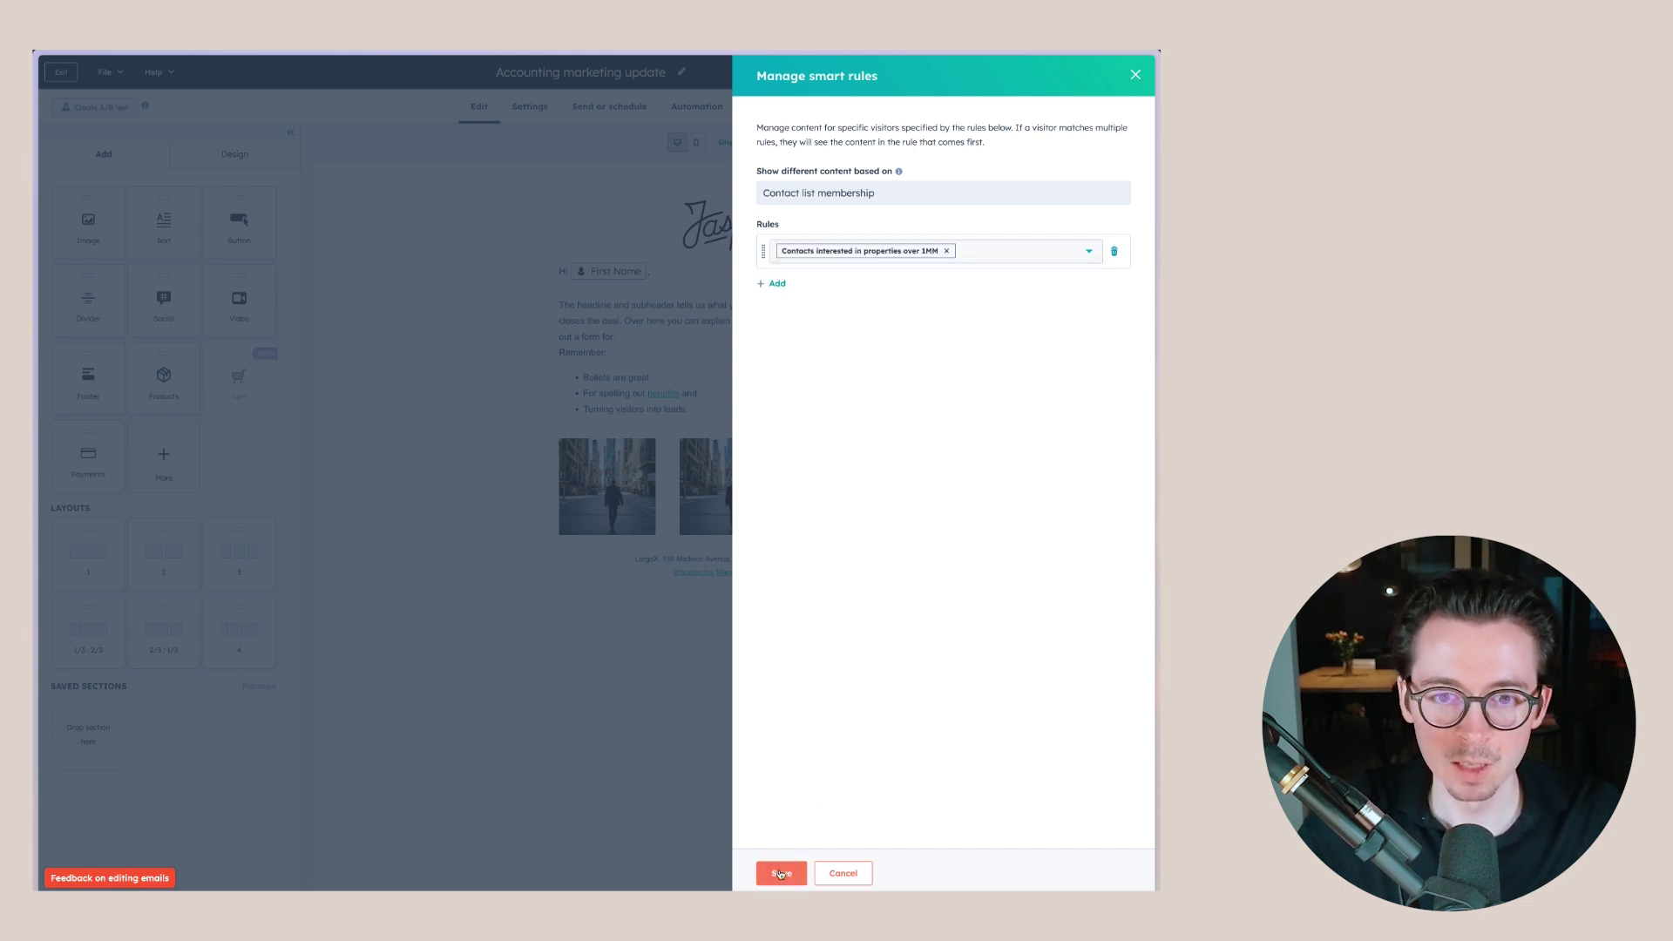
click(901, 452)
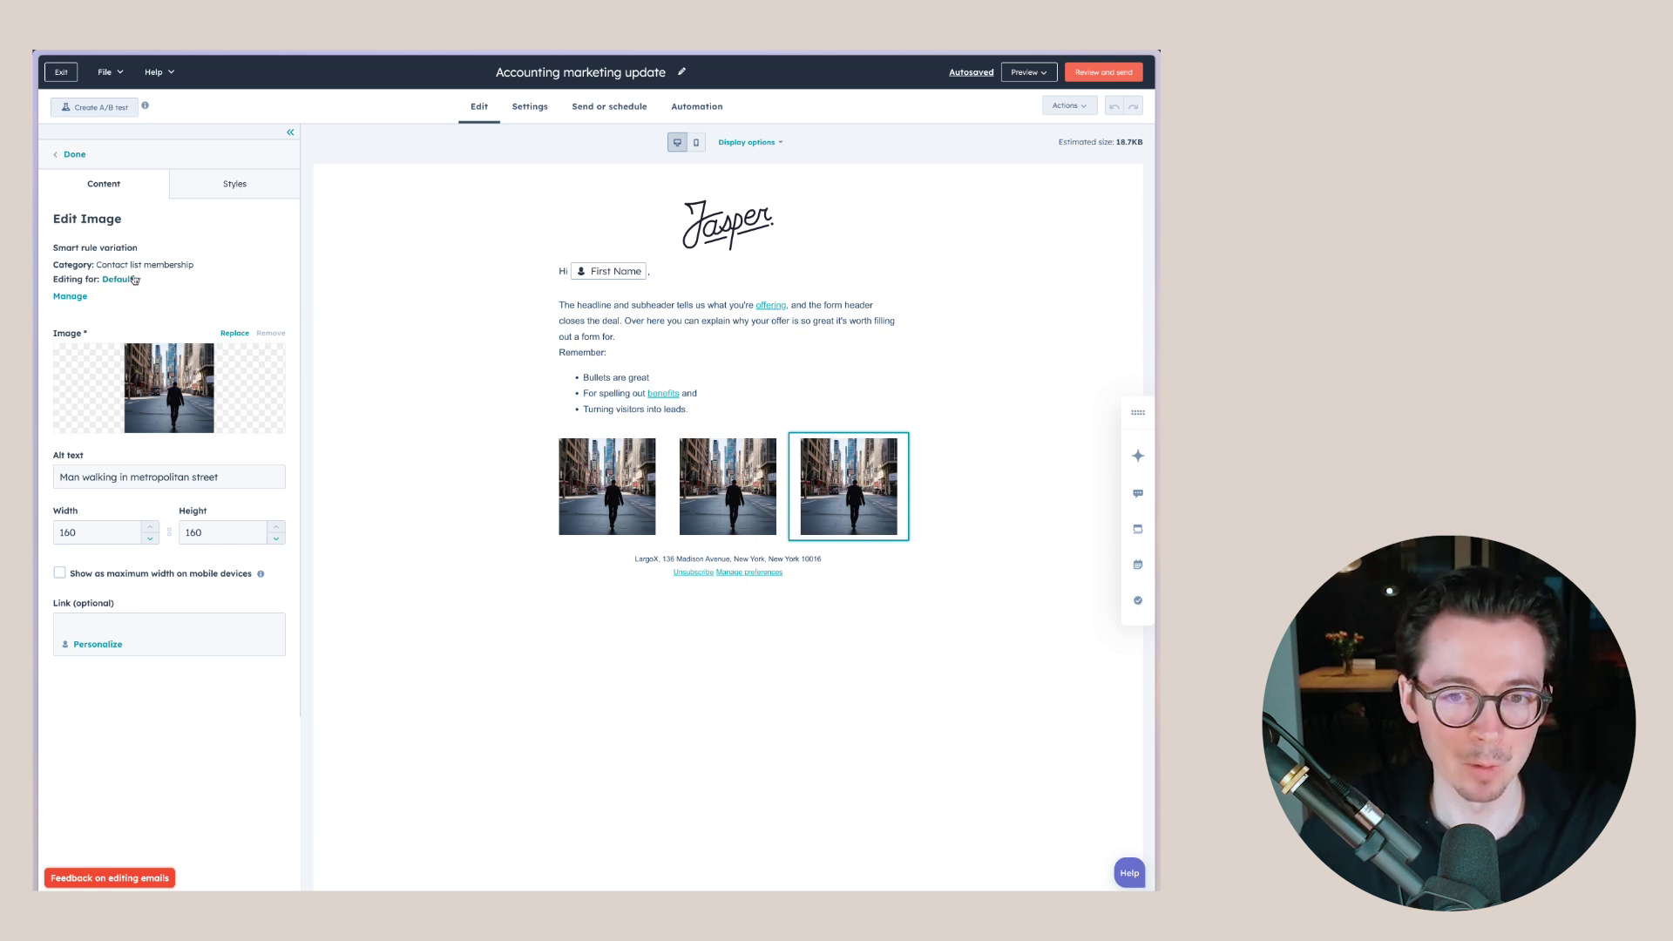
- For the 1MM variation, replace the image with an AI-generated 'Villa in Los Angeles', then return to Default
click(131, 280)
click(149, 336)
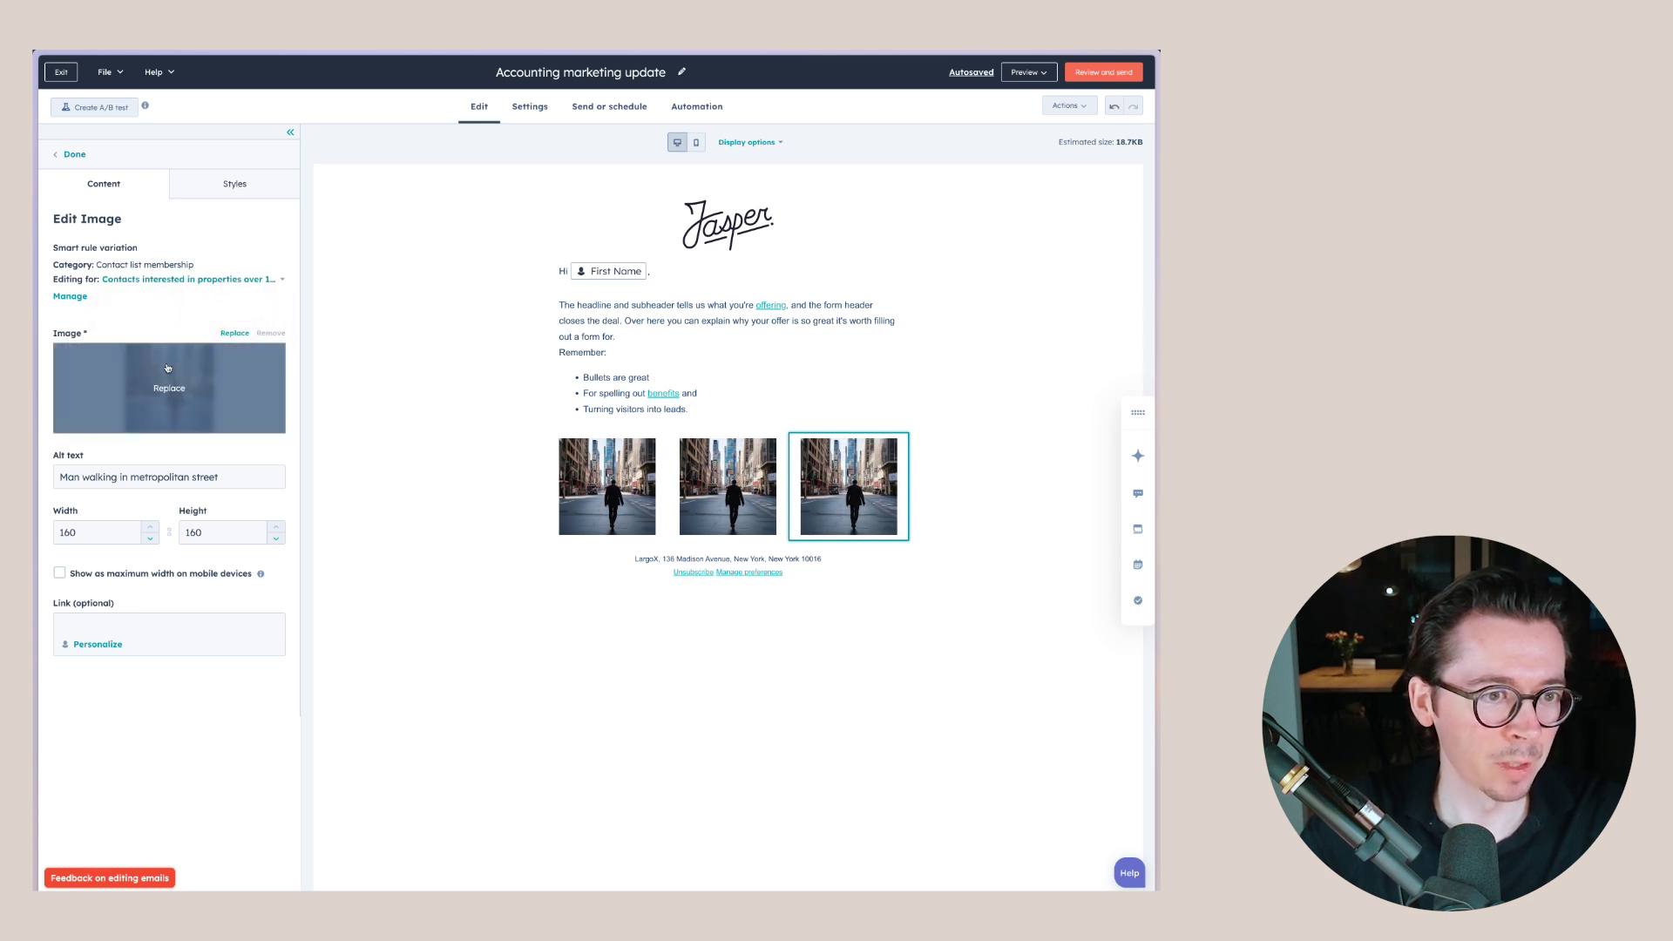
click(170, 389)
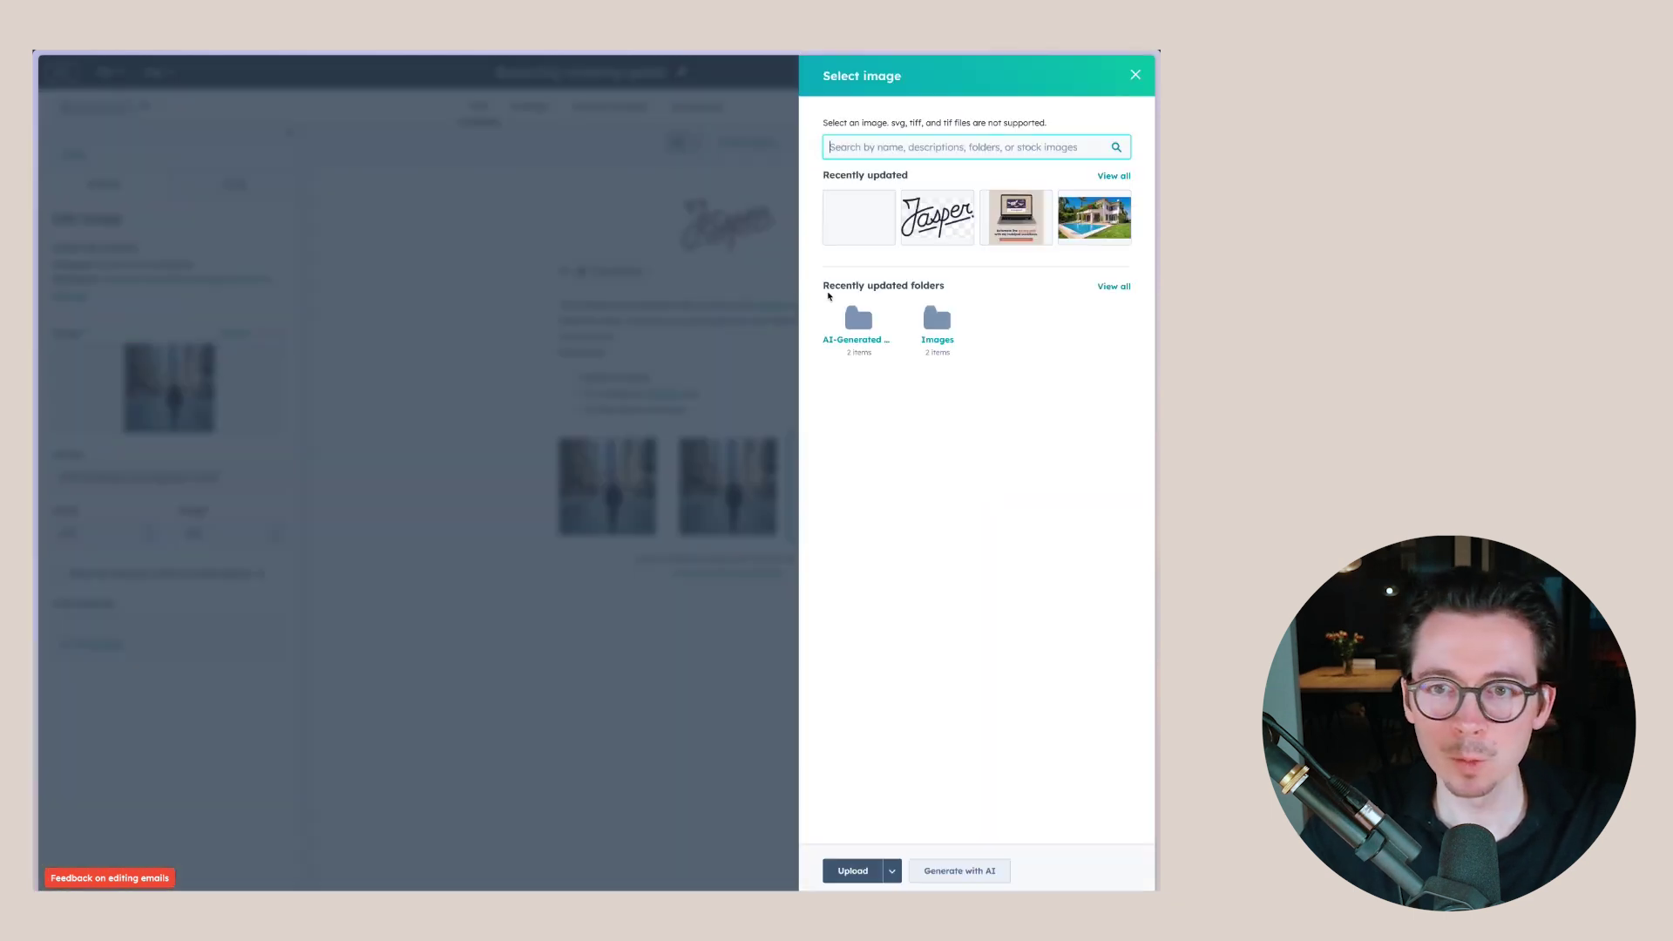
mouse_move(880, 211)
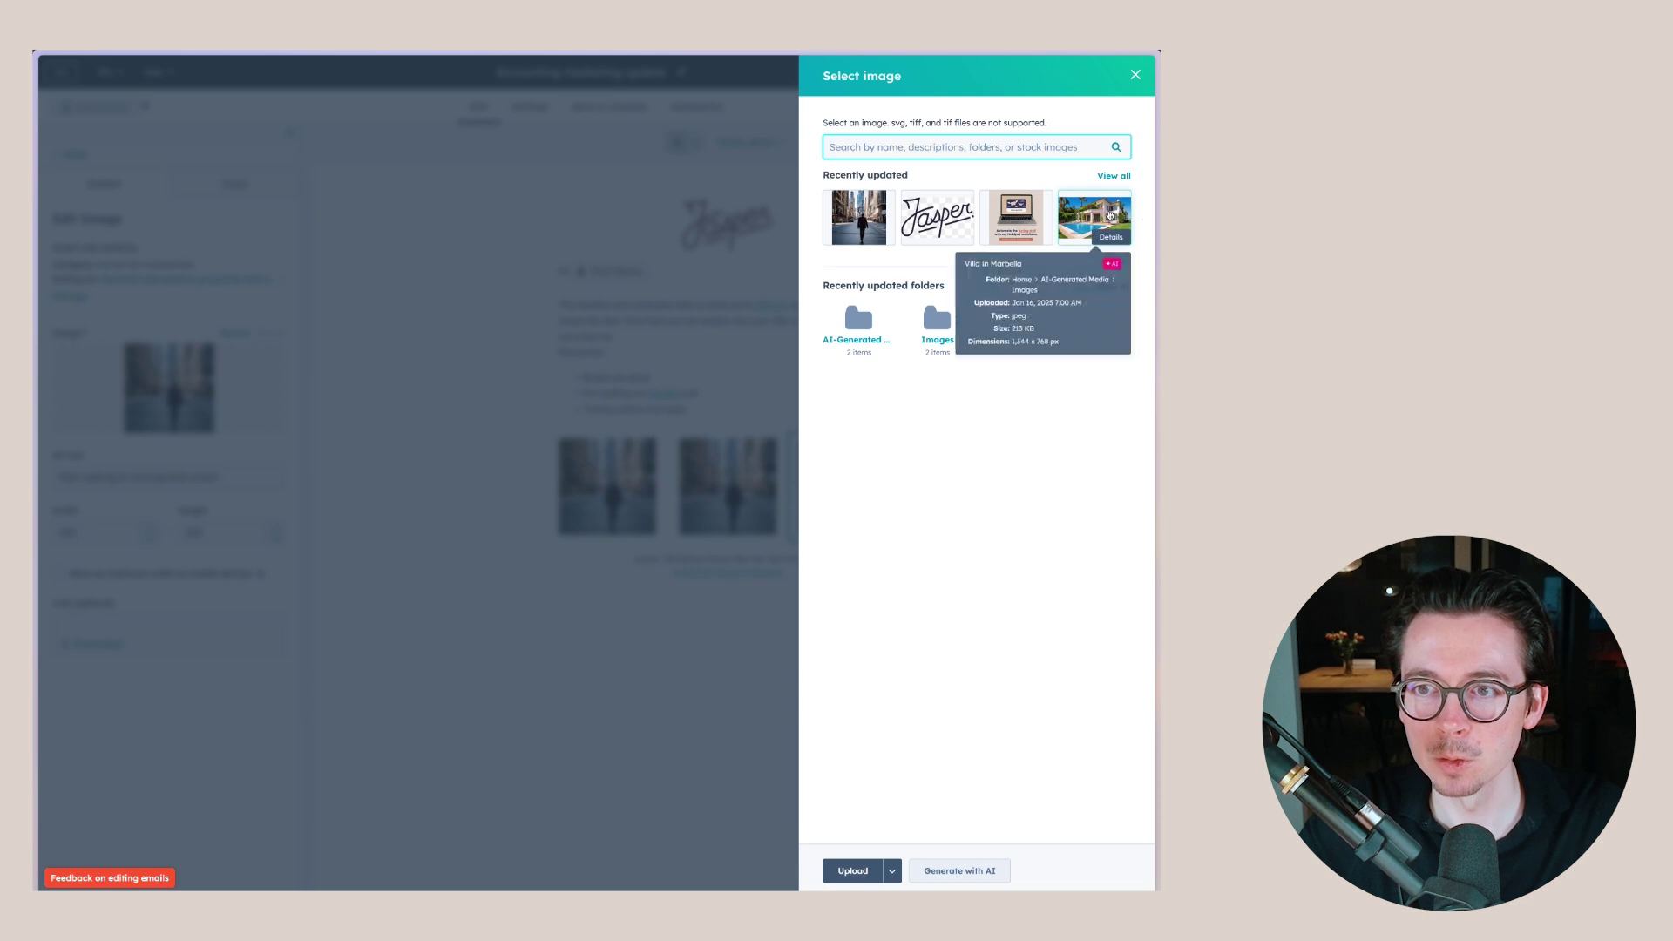
click(954, 870)
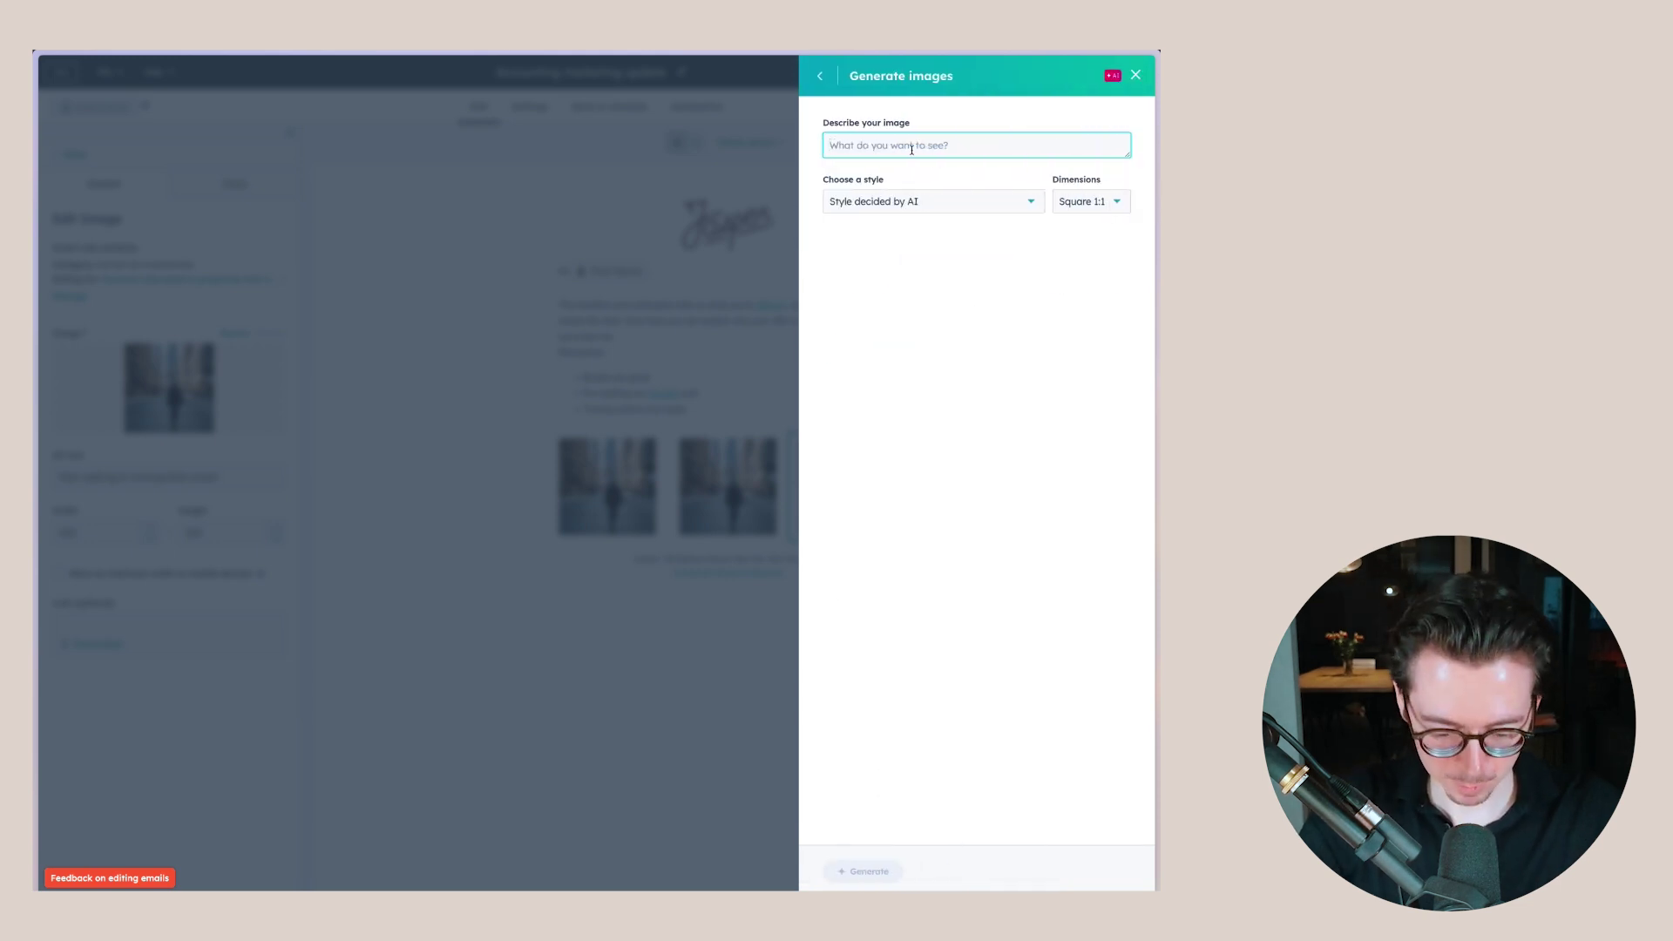
text(Villa in Los Angeles)
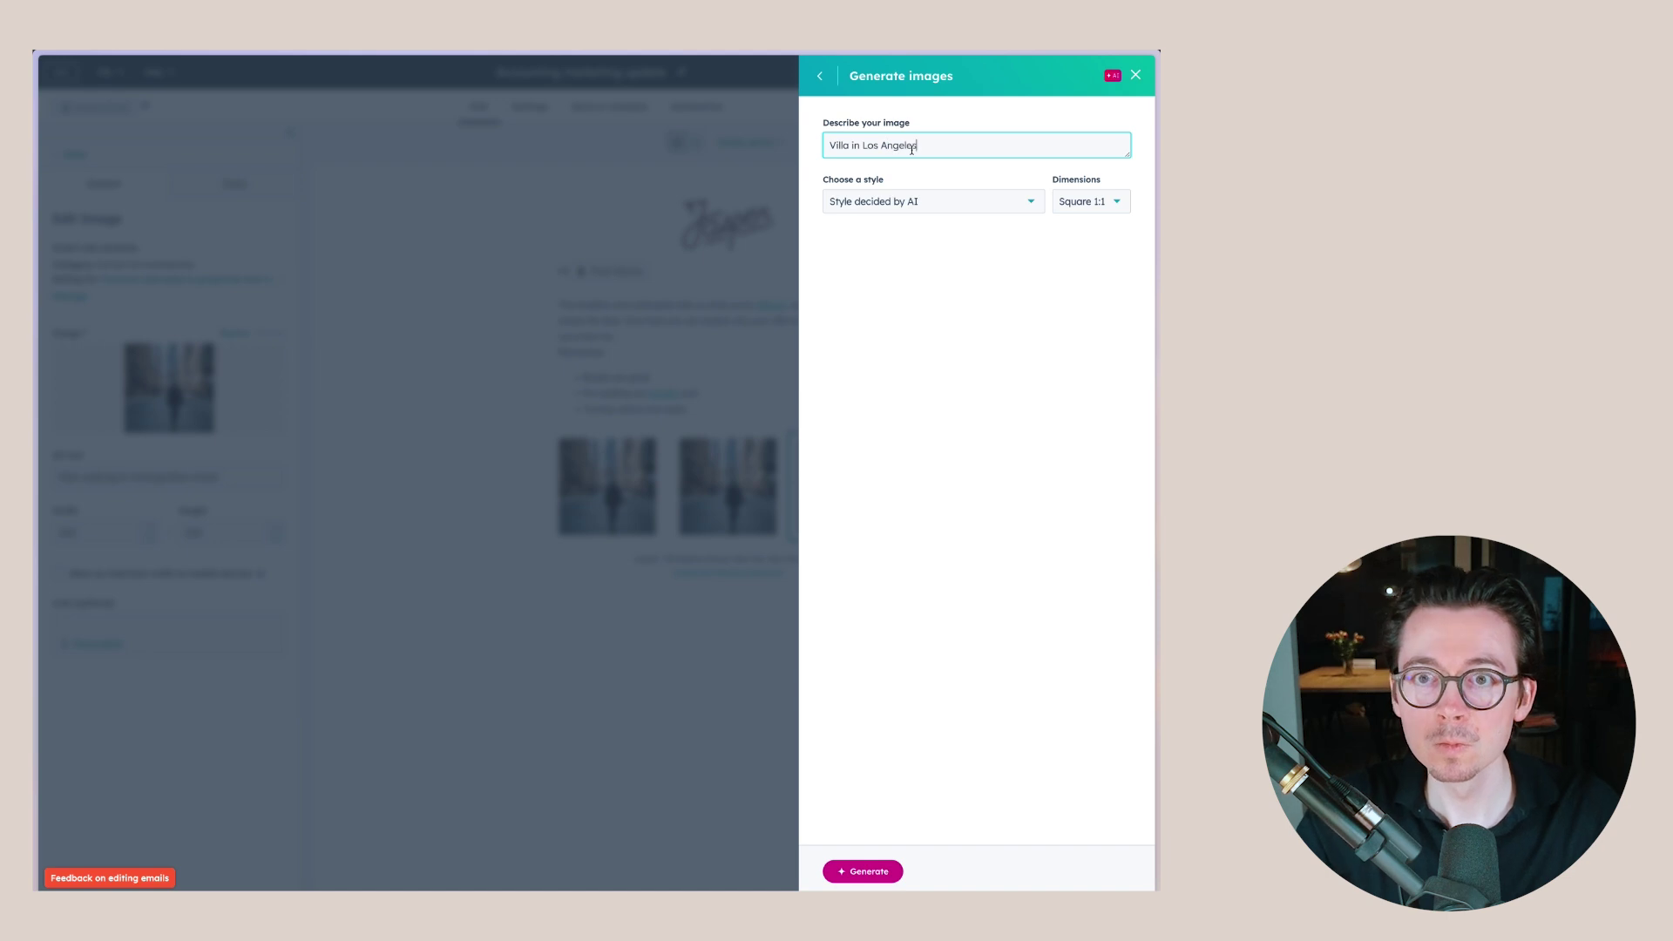
click(865, 868)
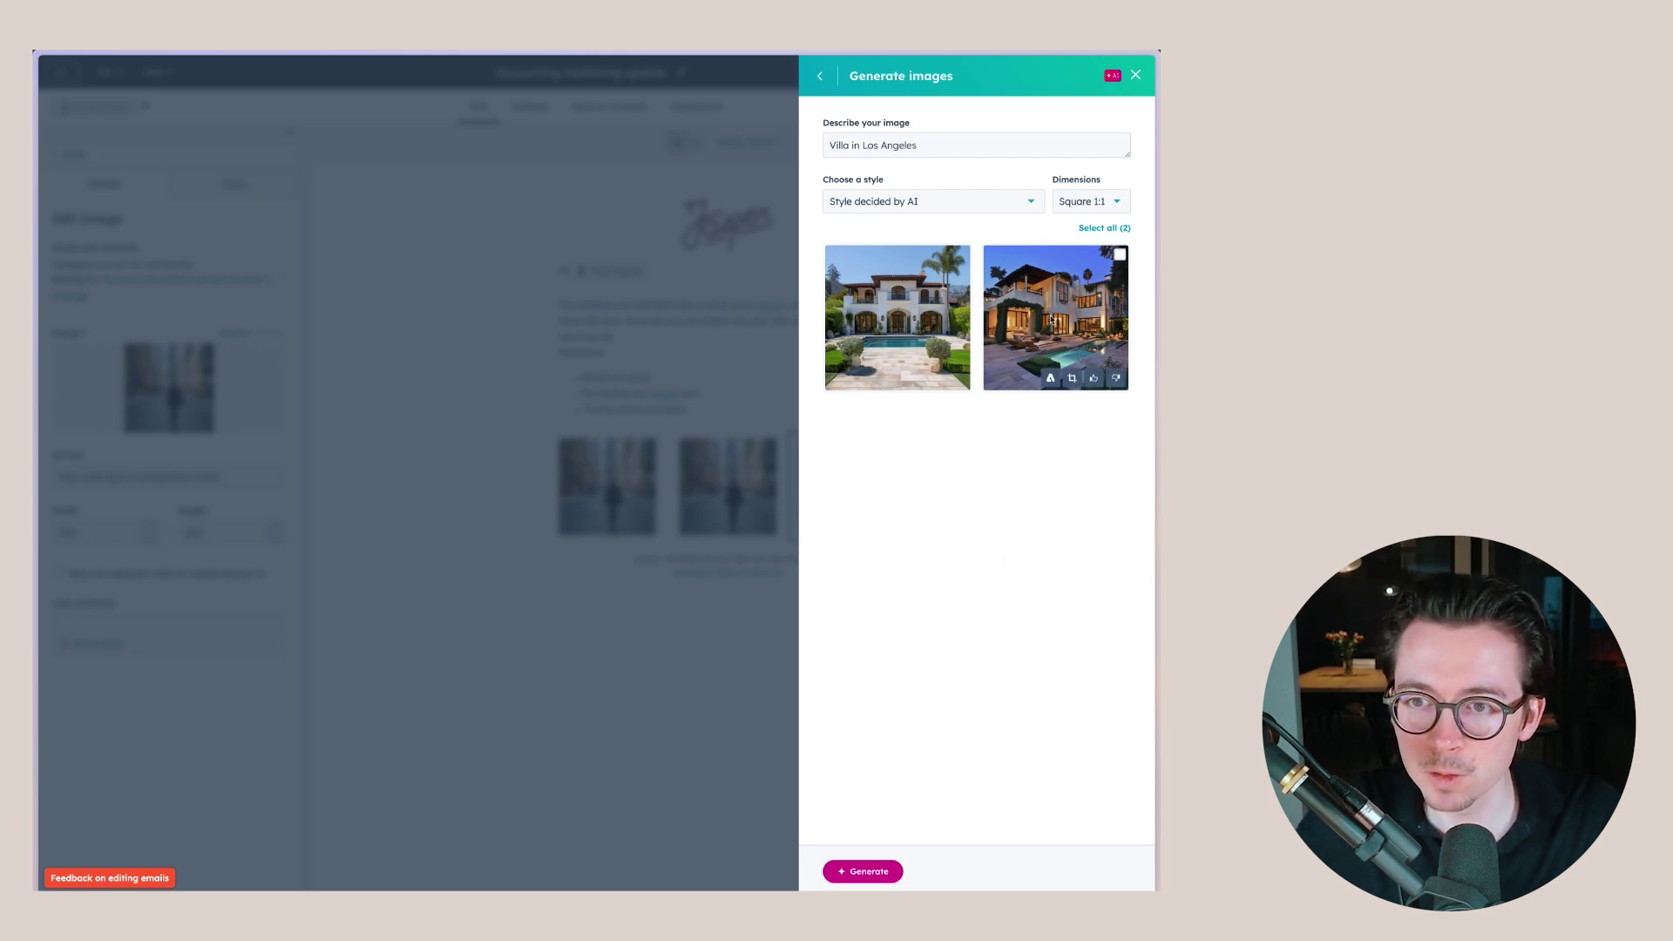
click(1034, 321)
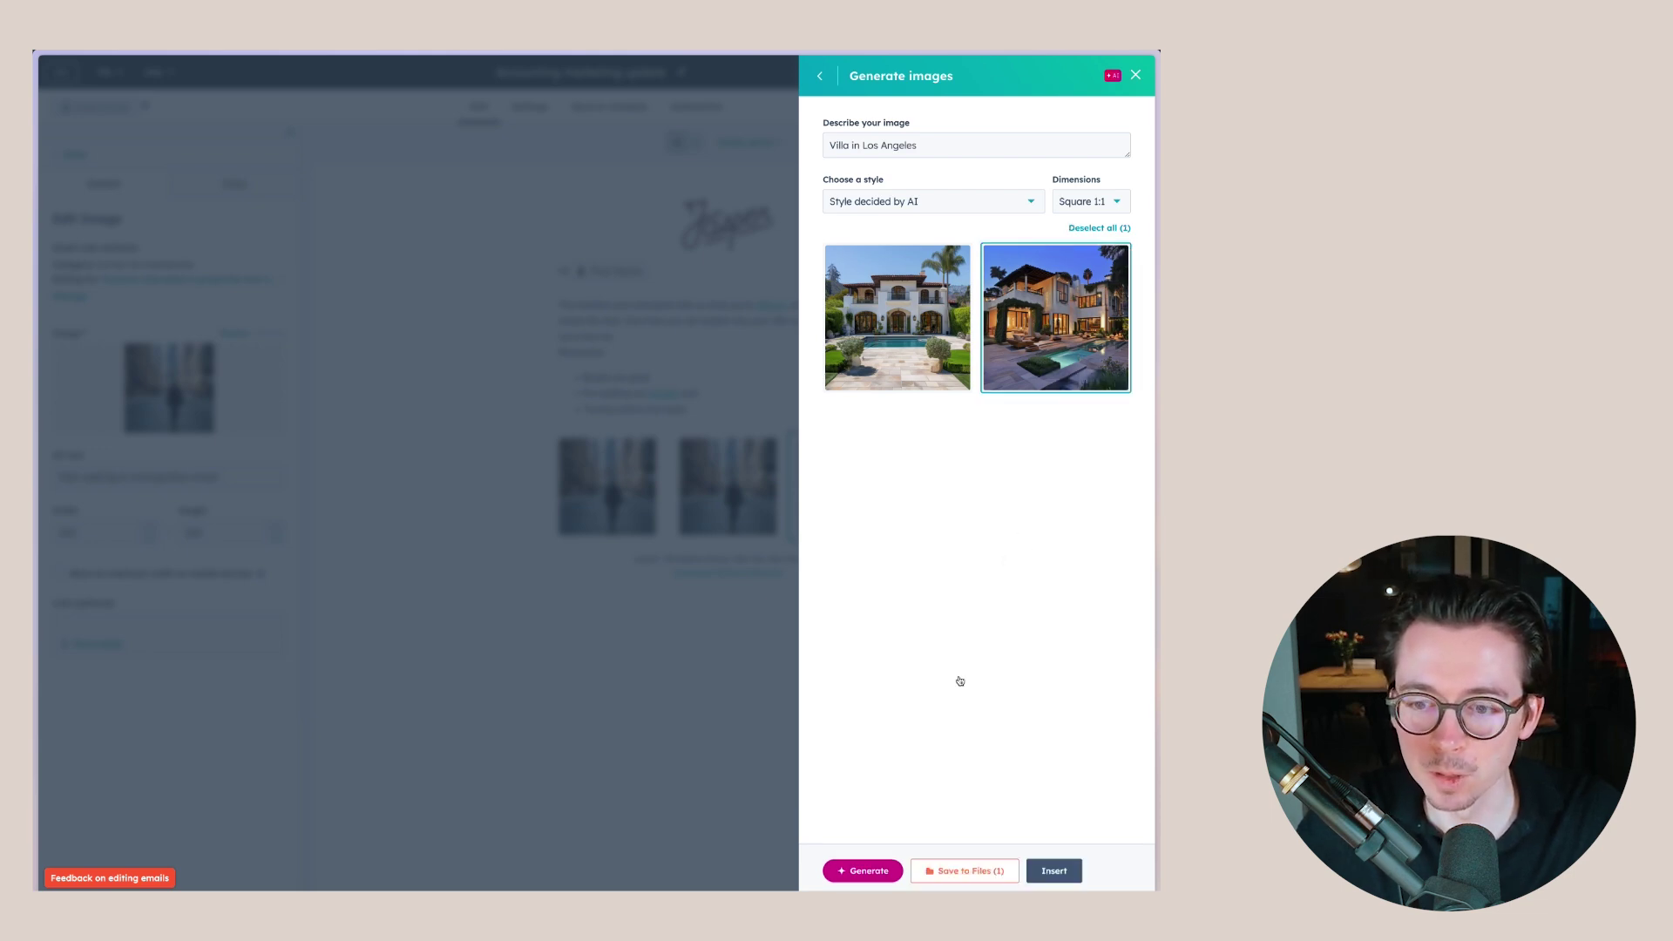
click(1053, 870)
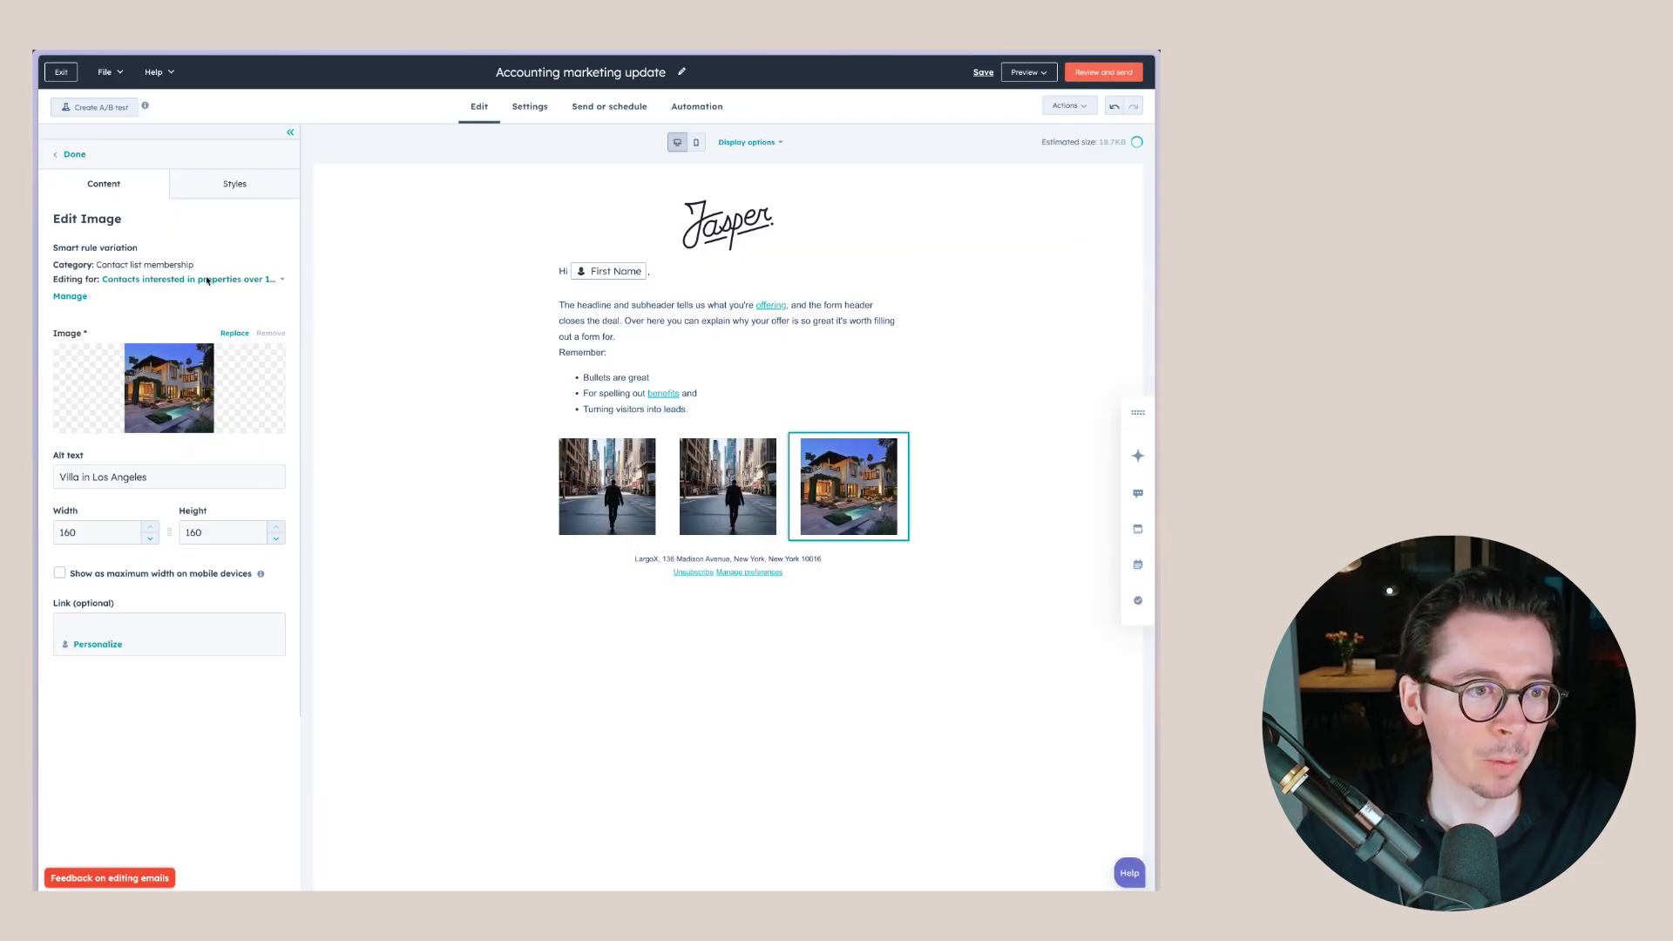
click(207, 280)
click(135, 311)
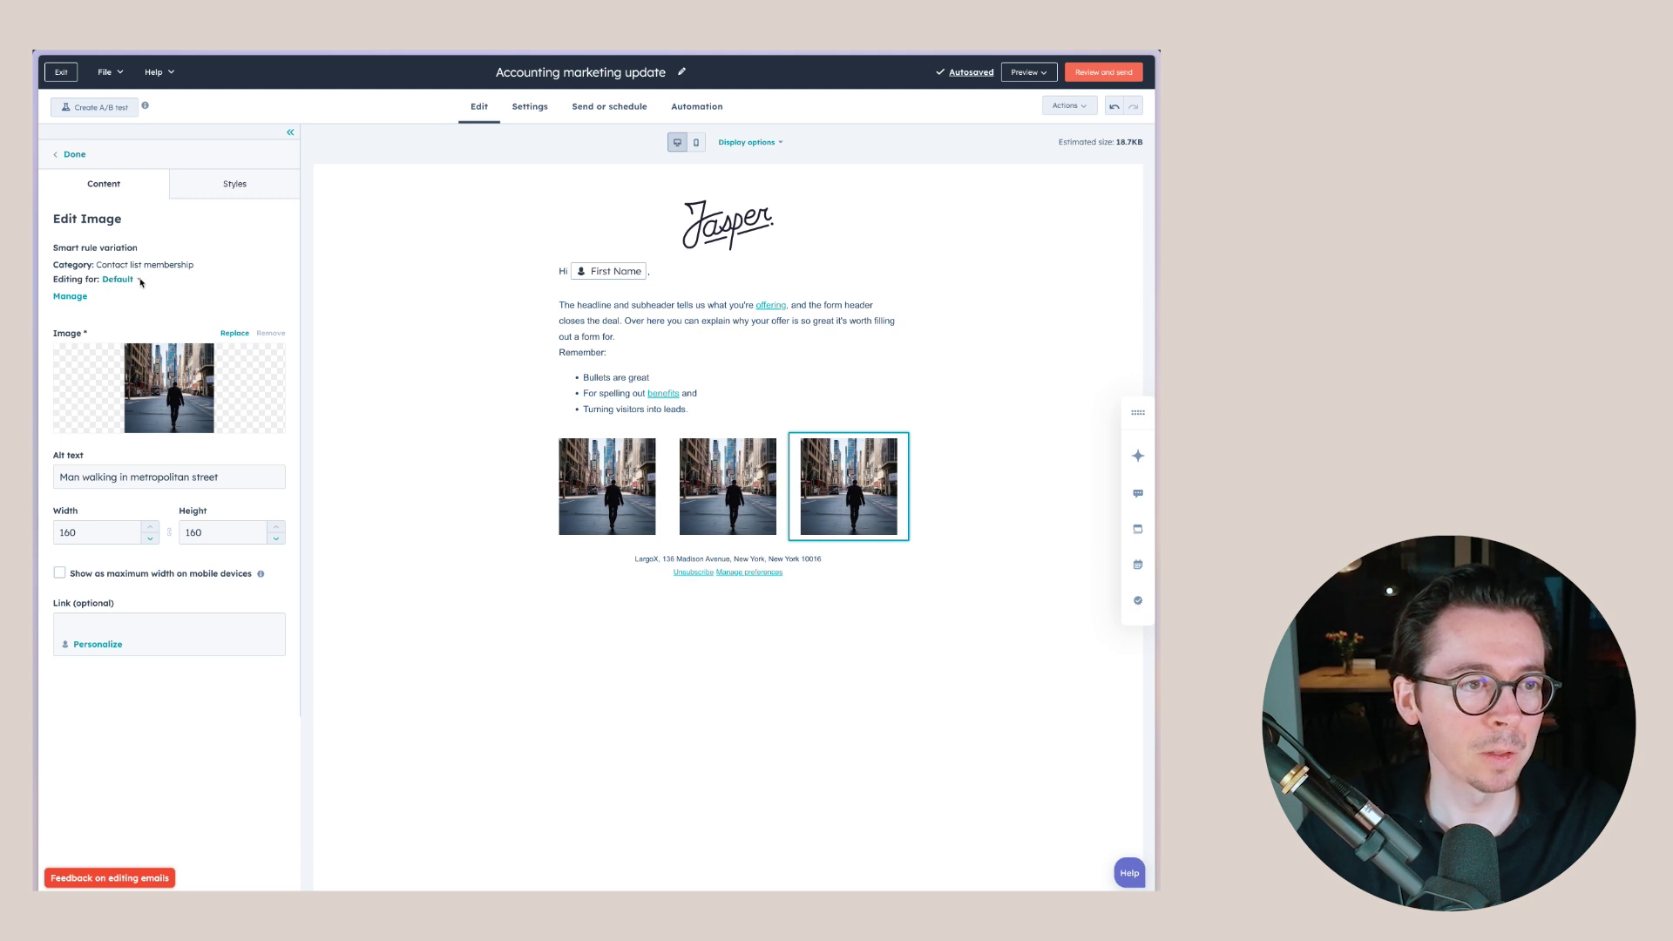
- Switch the image's Editing for view to the 'Contacts interested in properties over 1MM' variation
click(139, 279)
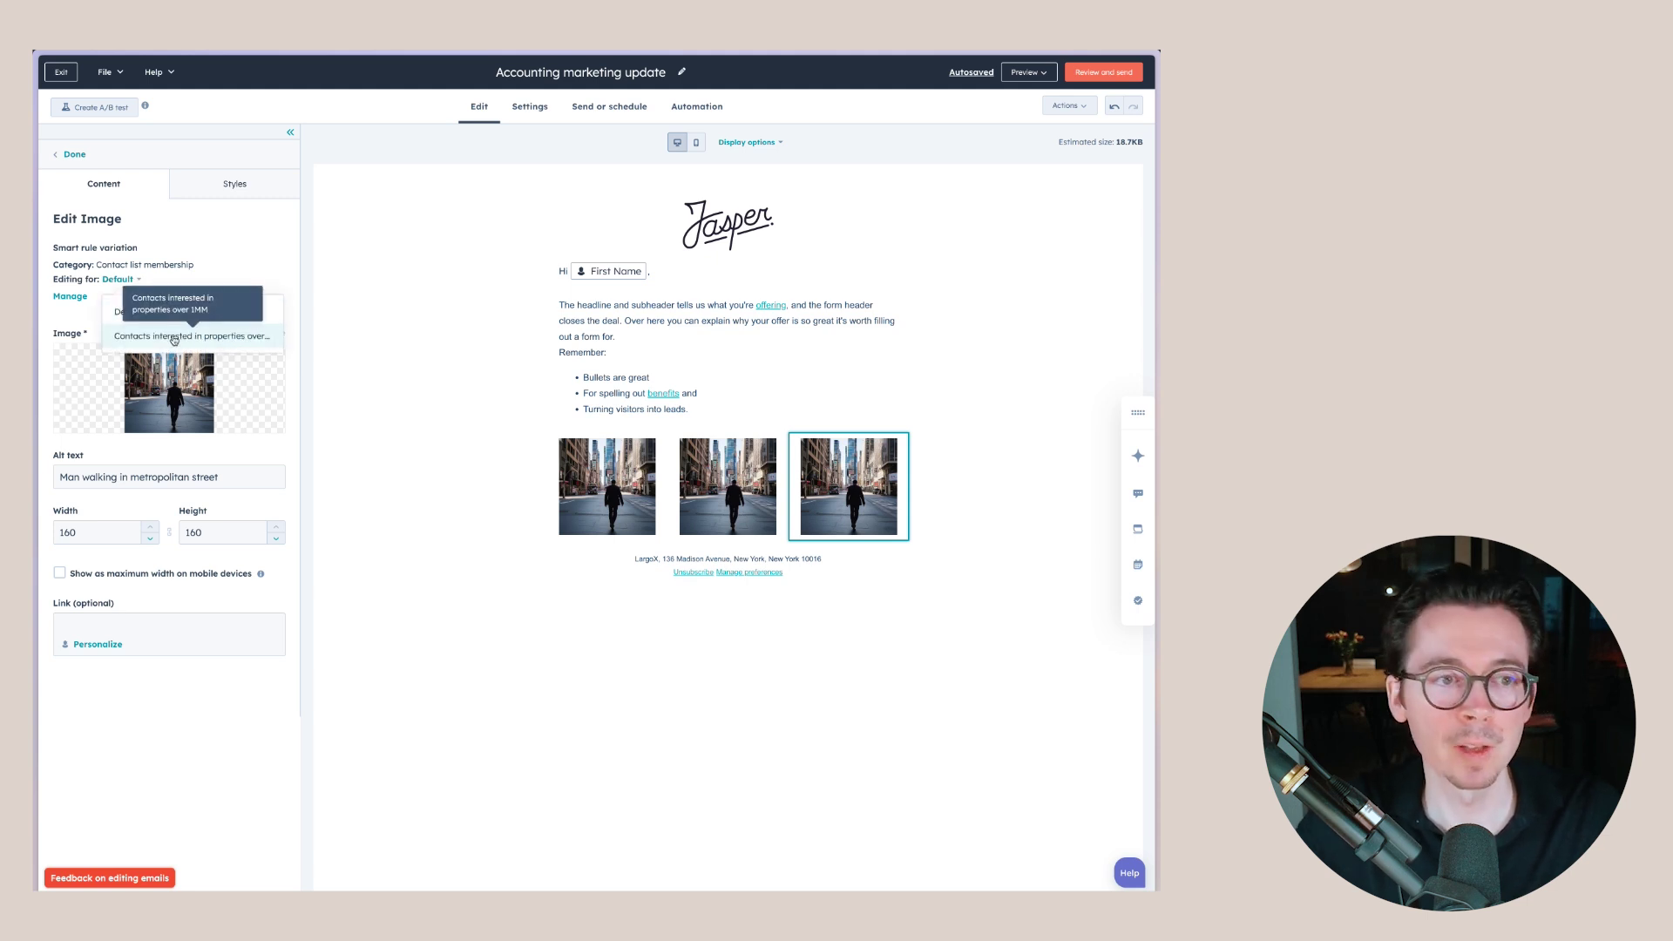
click(173, 338)
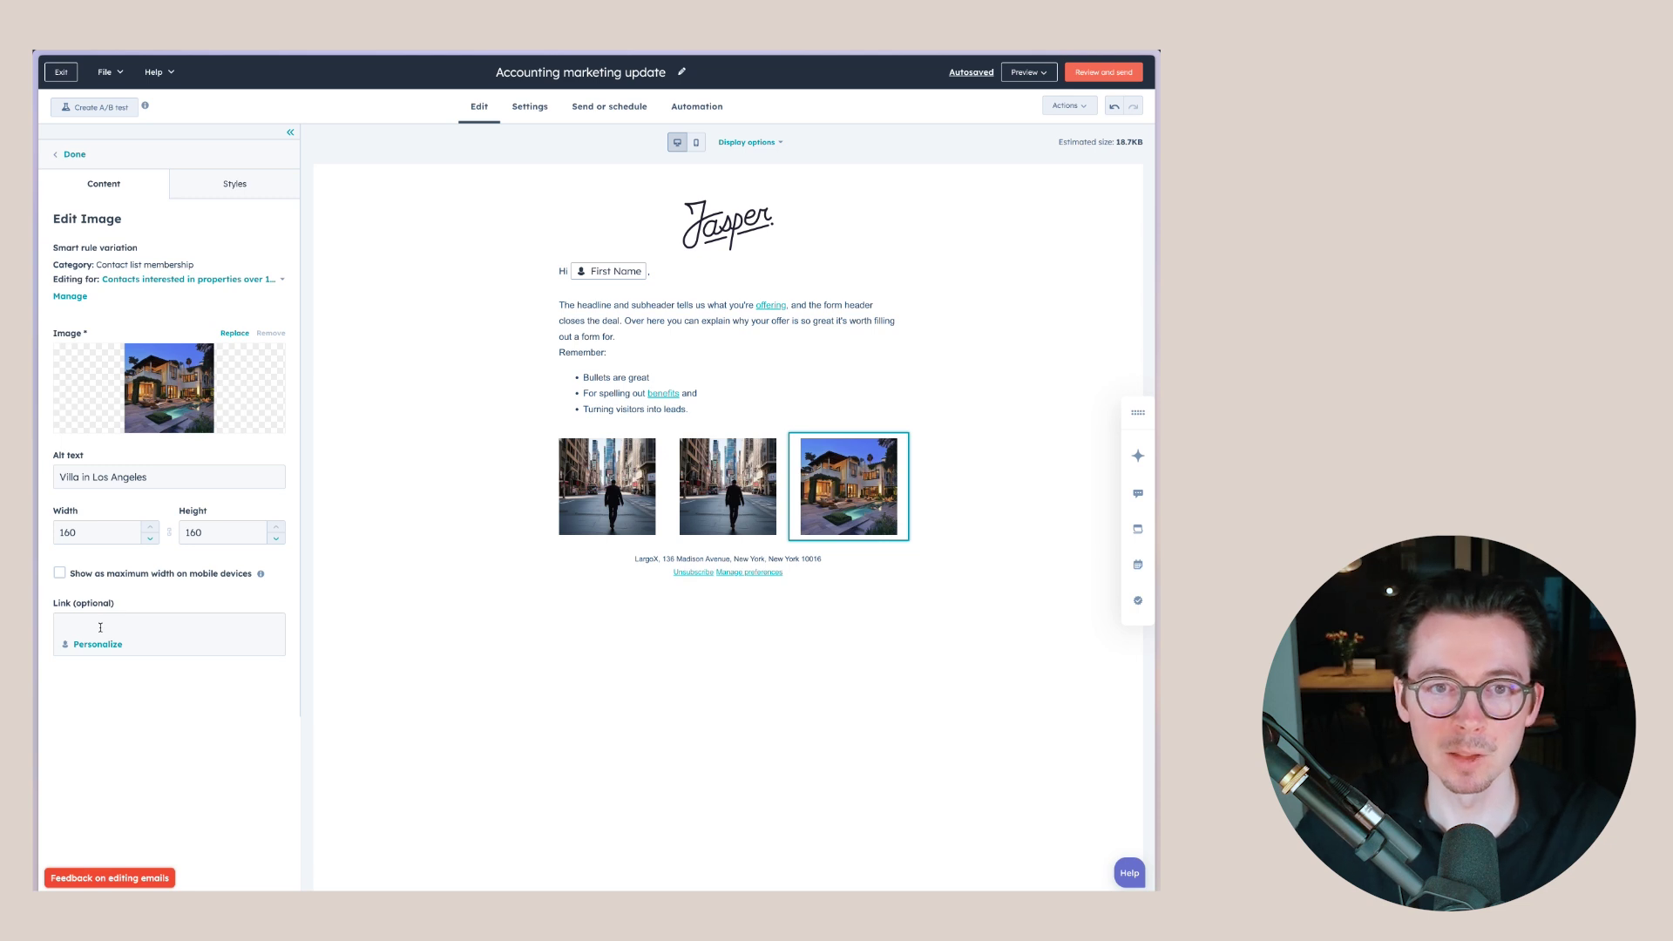
- In Email settings, set From address to {{owner.email}} and From name to {{owner.fullname}}
click(529, 107)
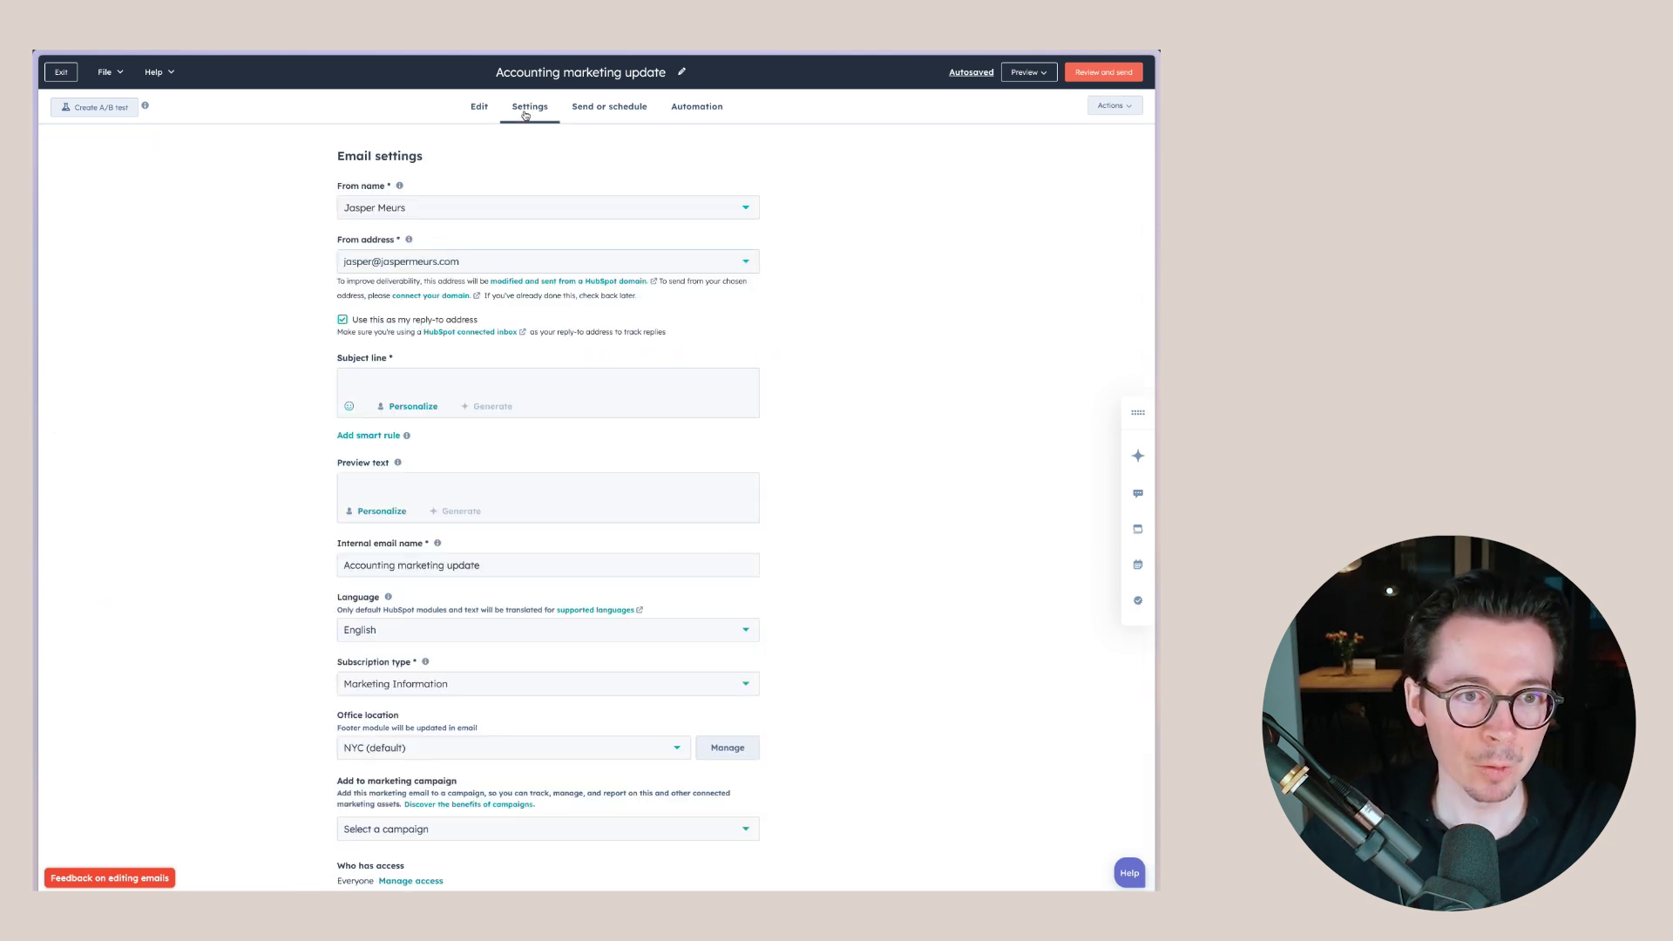
click(400, 268)
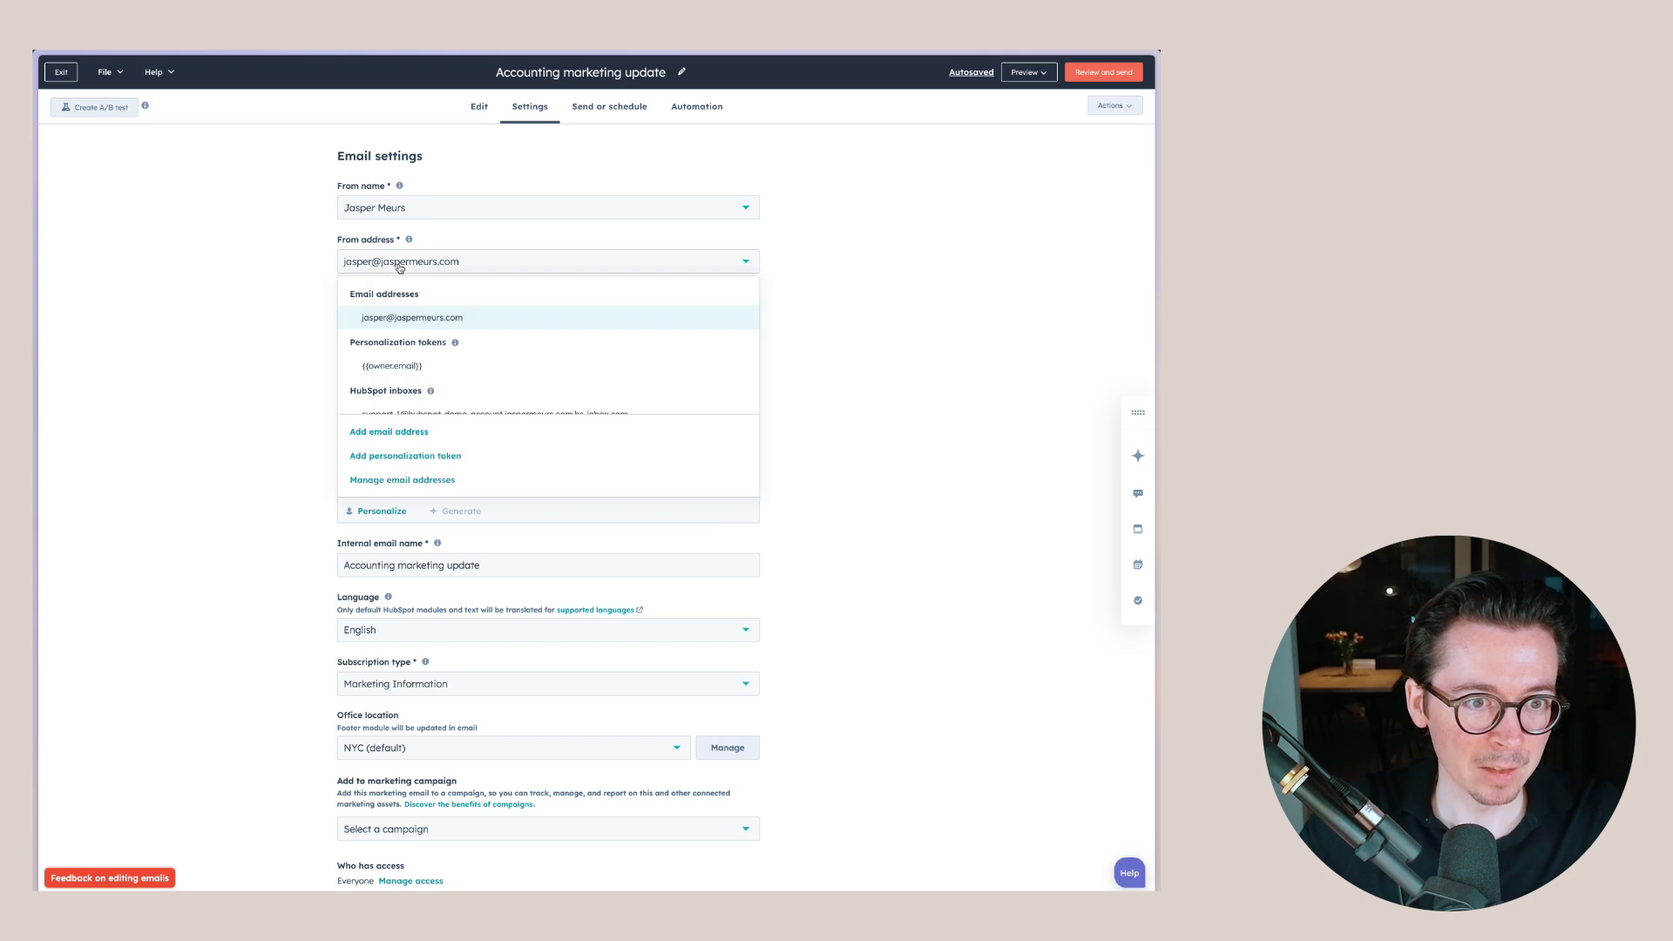
click(318, 258)
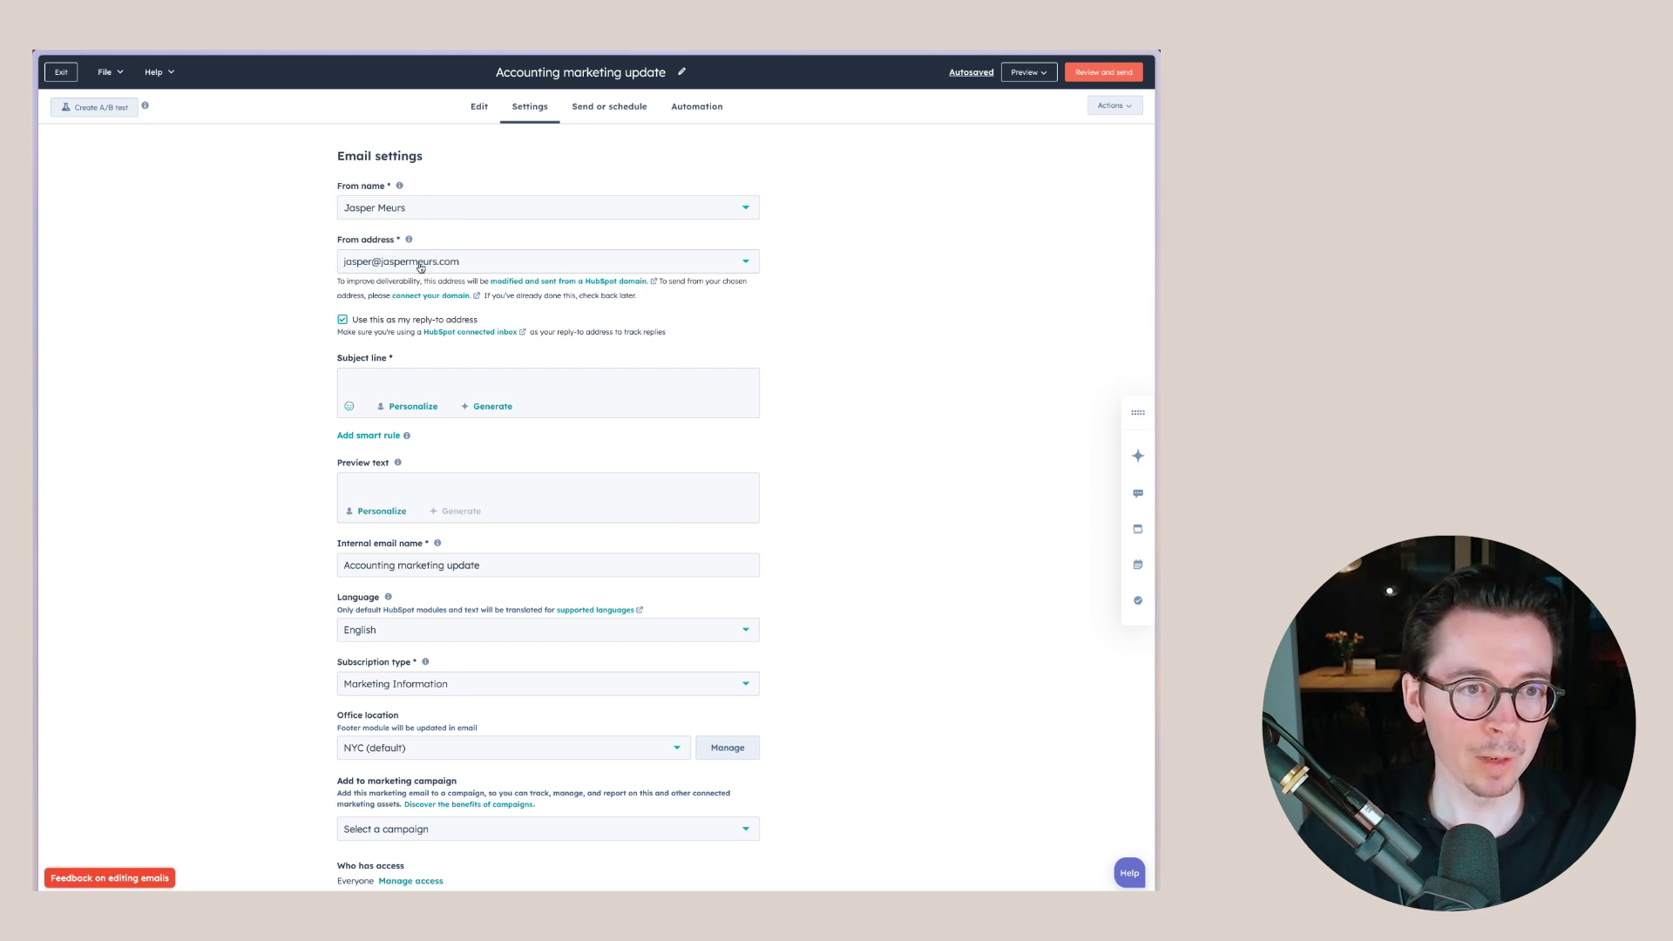
click(434, 266)
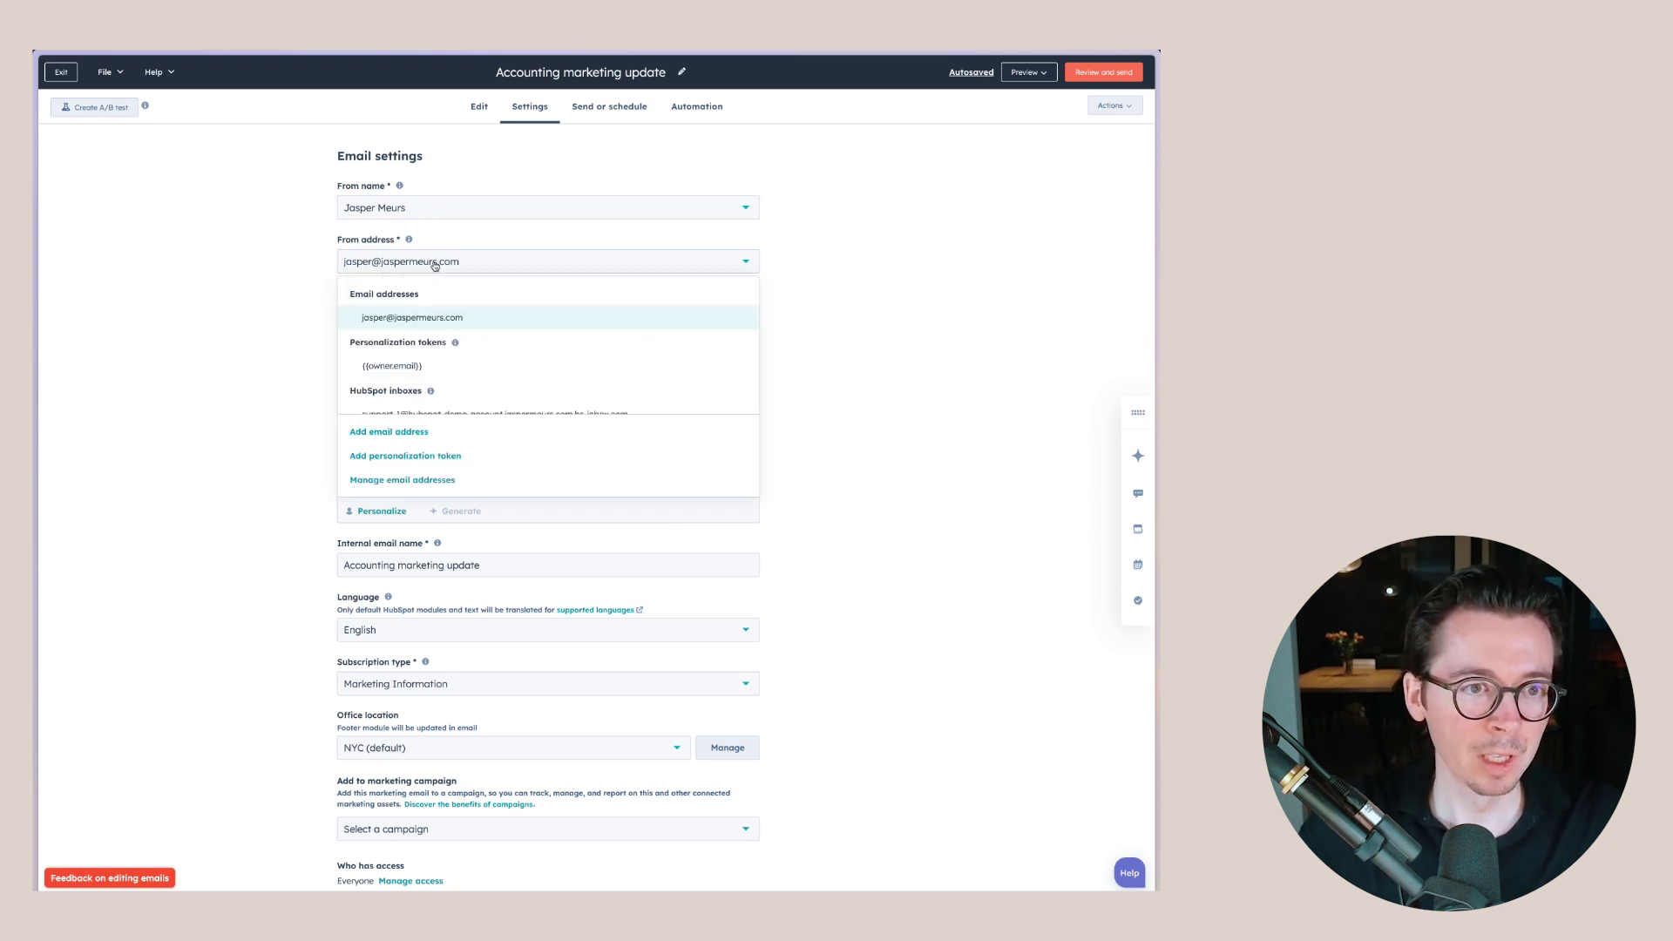
click(380, 365)
click(399, 218)
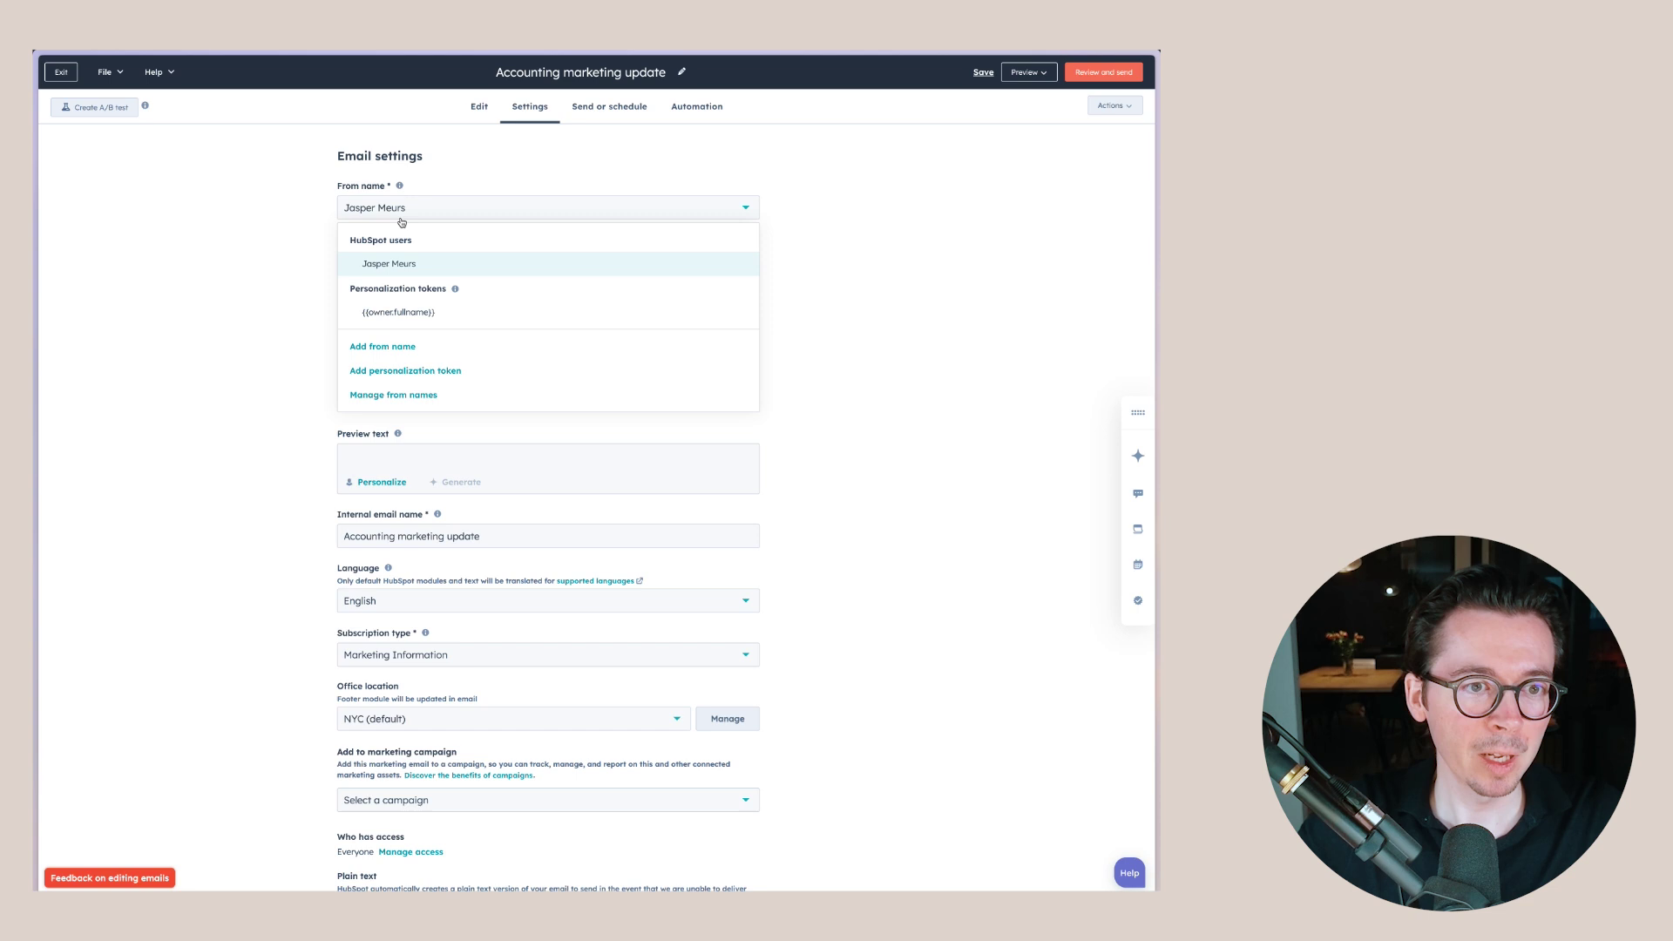
click(402, 314)
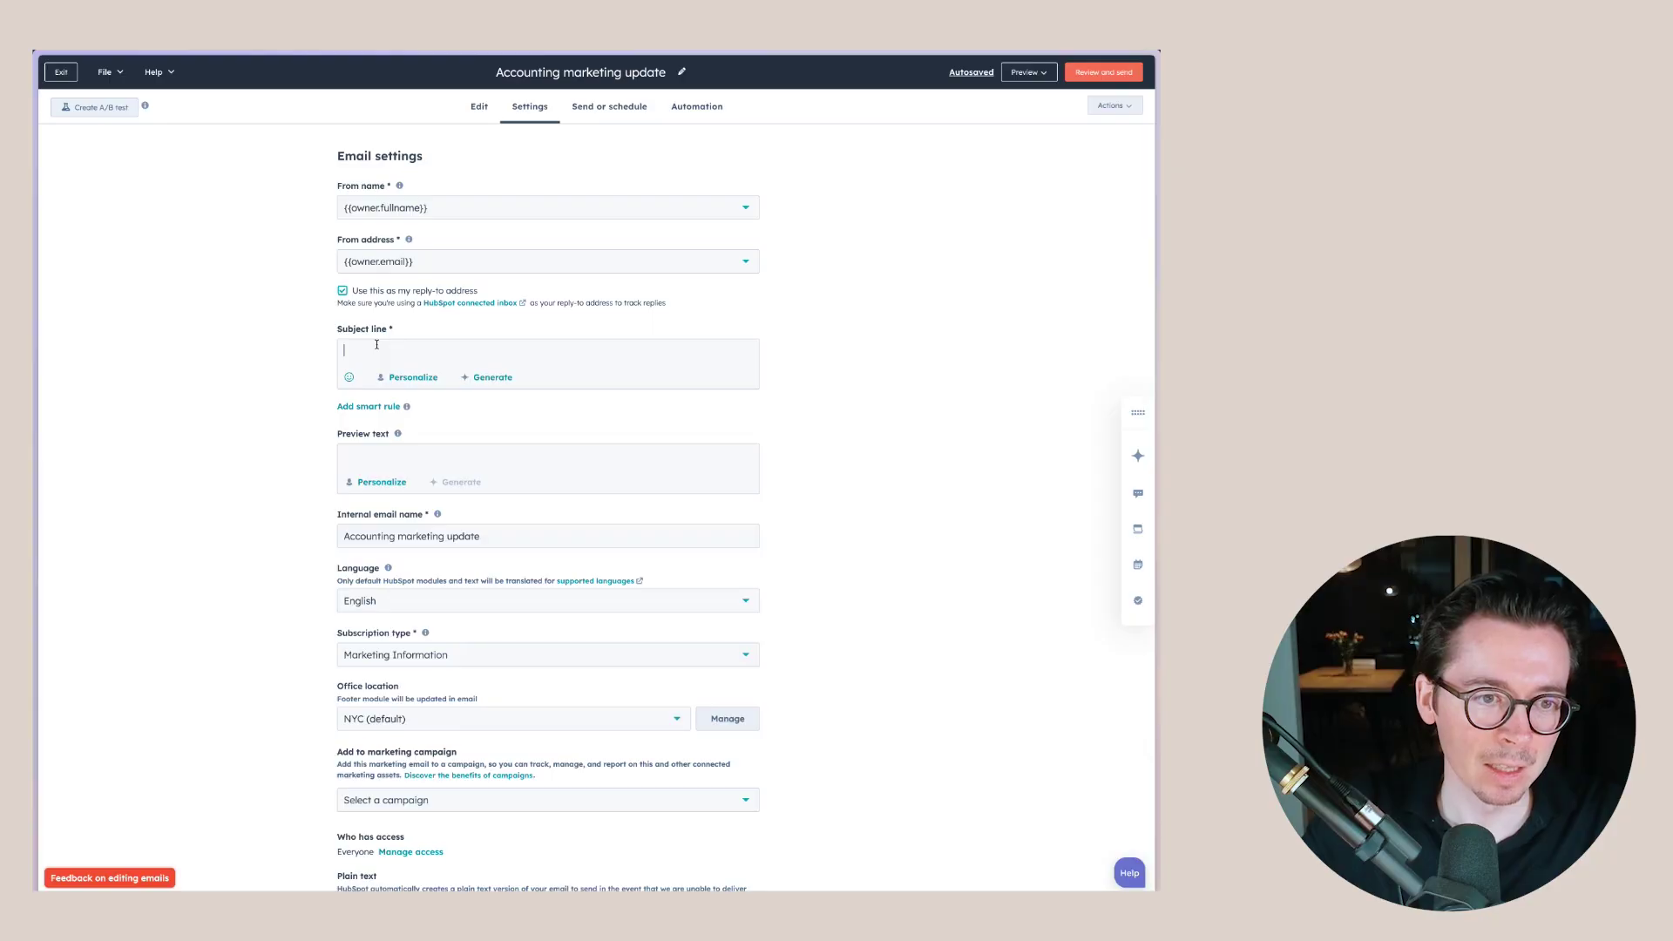
- Start the subject line with a First Name token (fallback 'Name') followed by ', have you looked at these?'
click(413, 376)
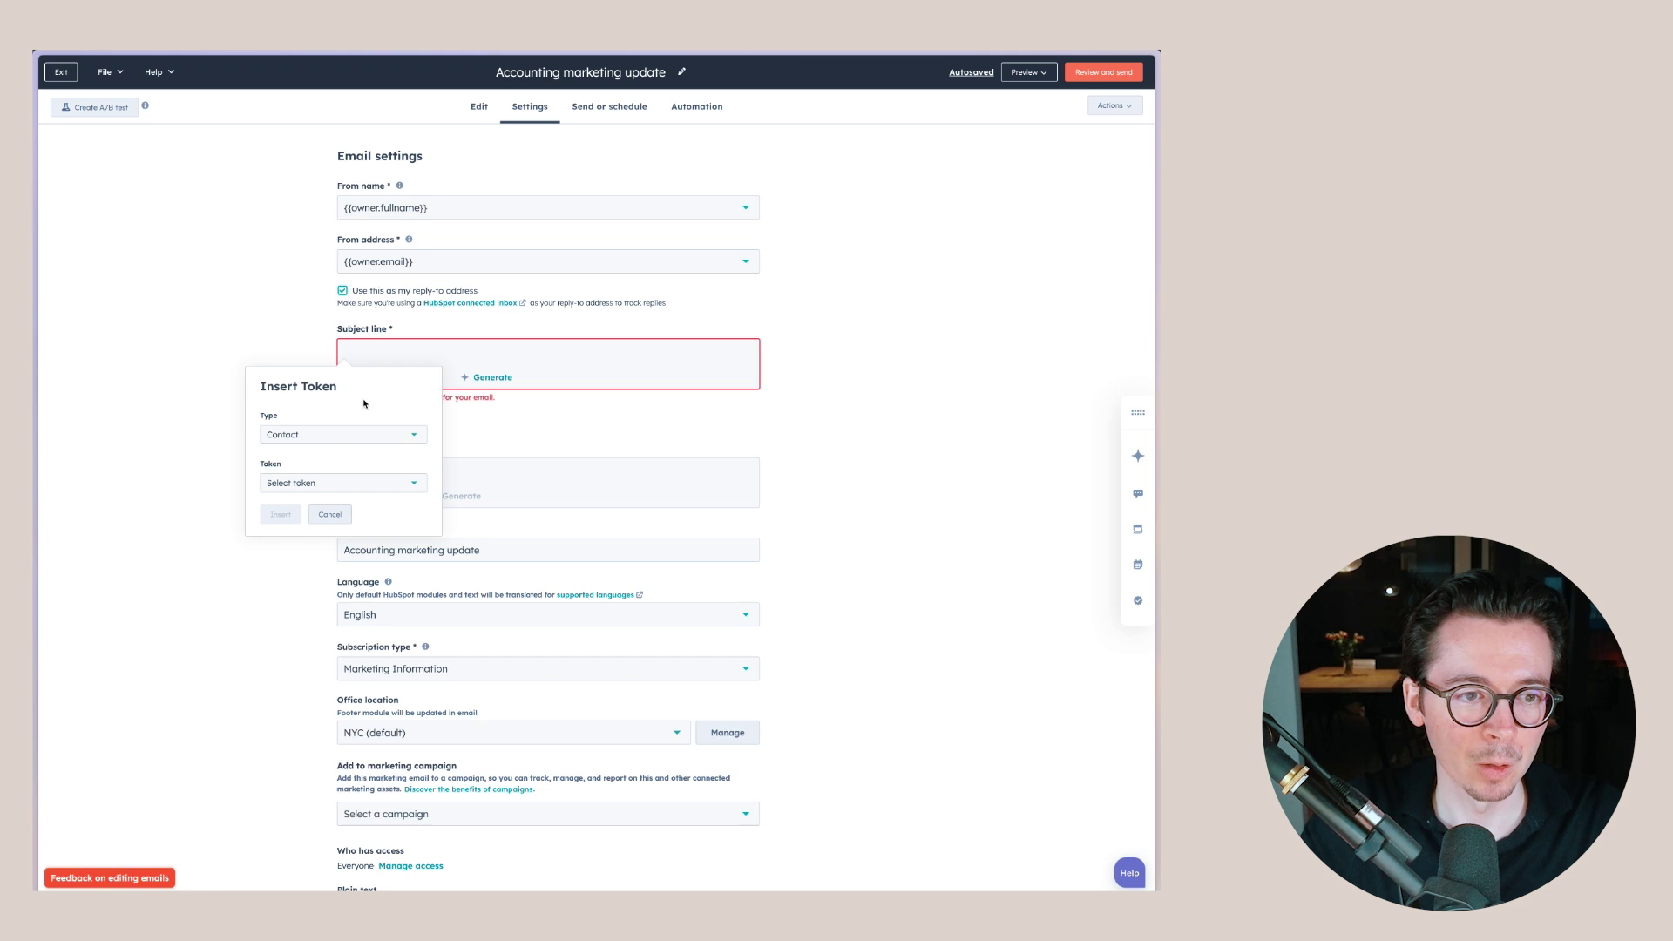
click(308, 482)
text(fir)
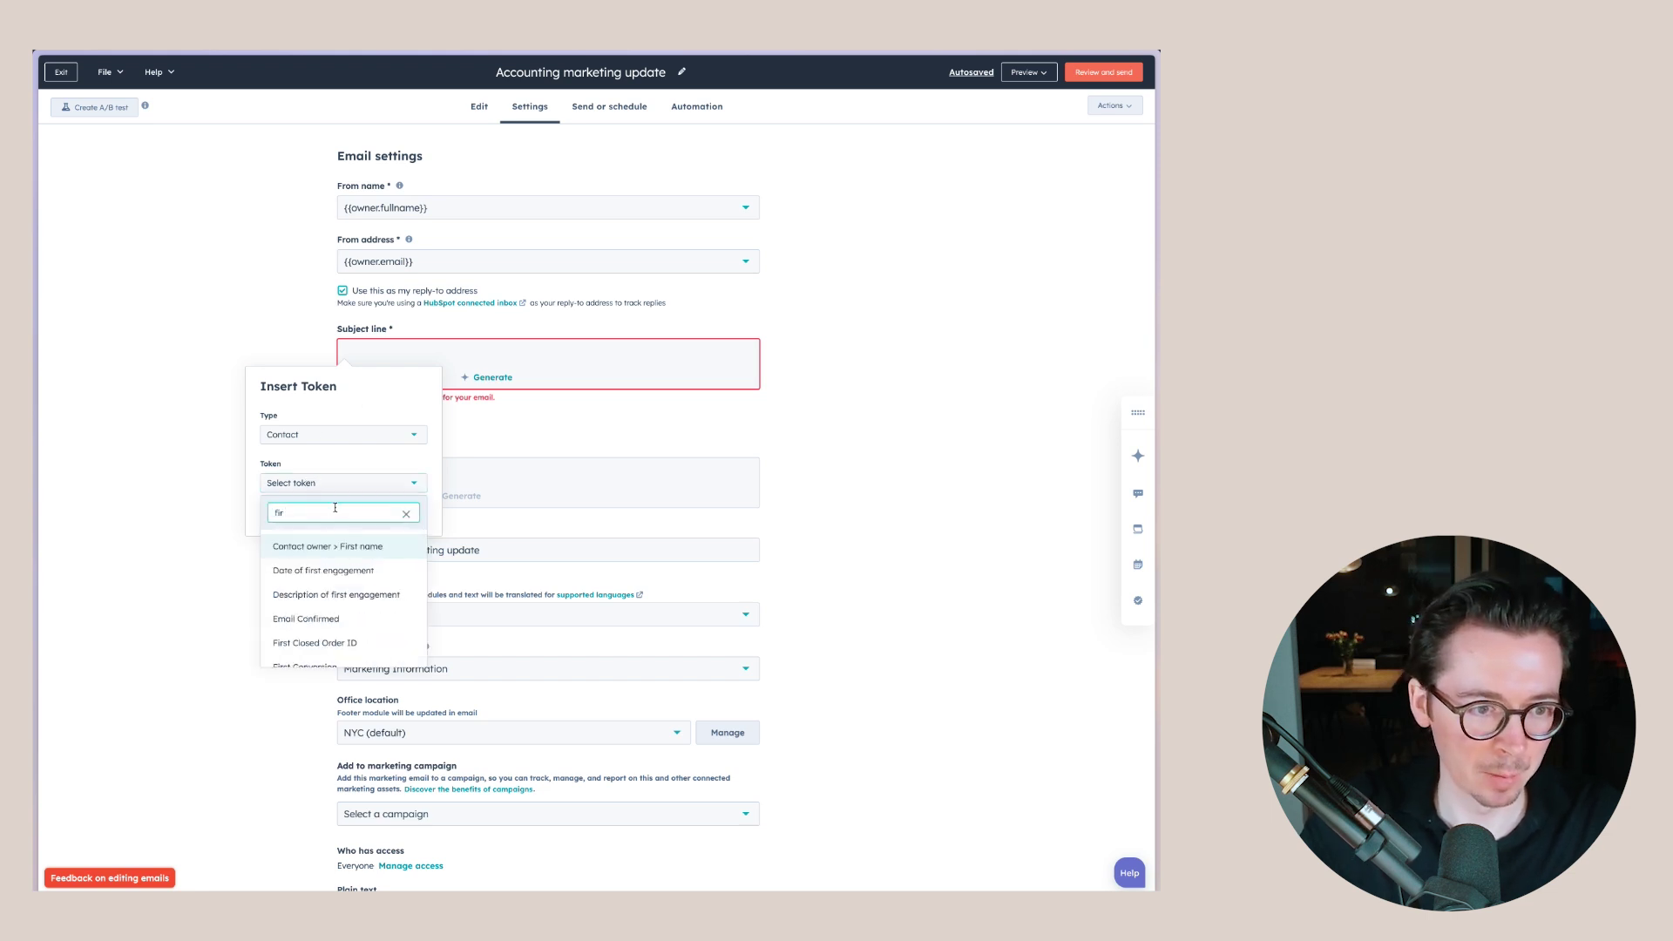
text(st name)
click(288, 568)
click(291, 530)
text(Name)
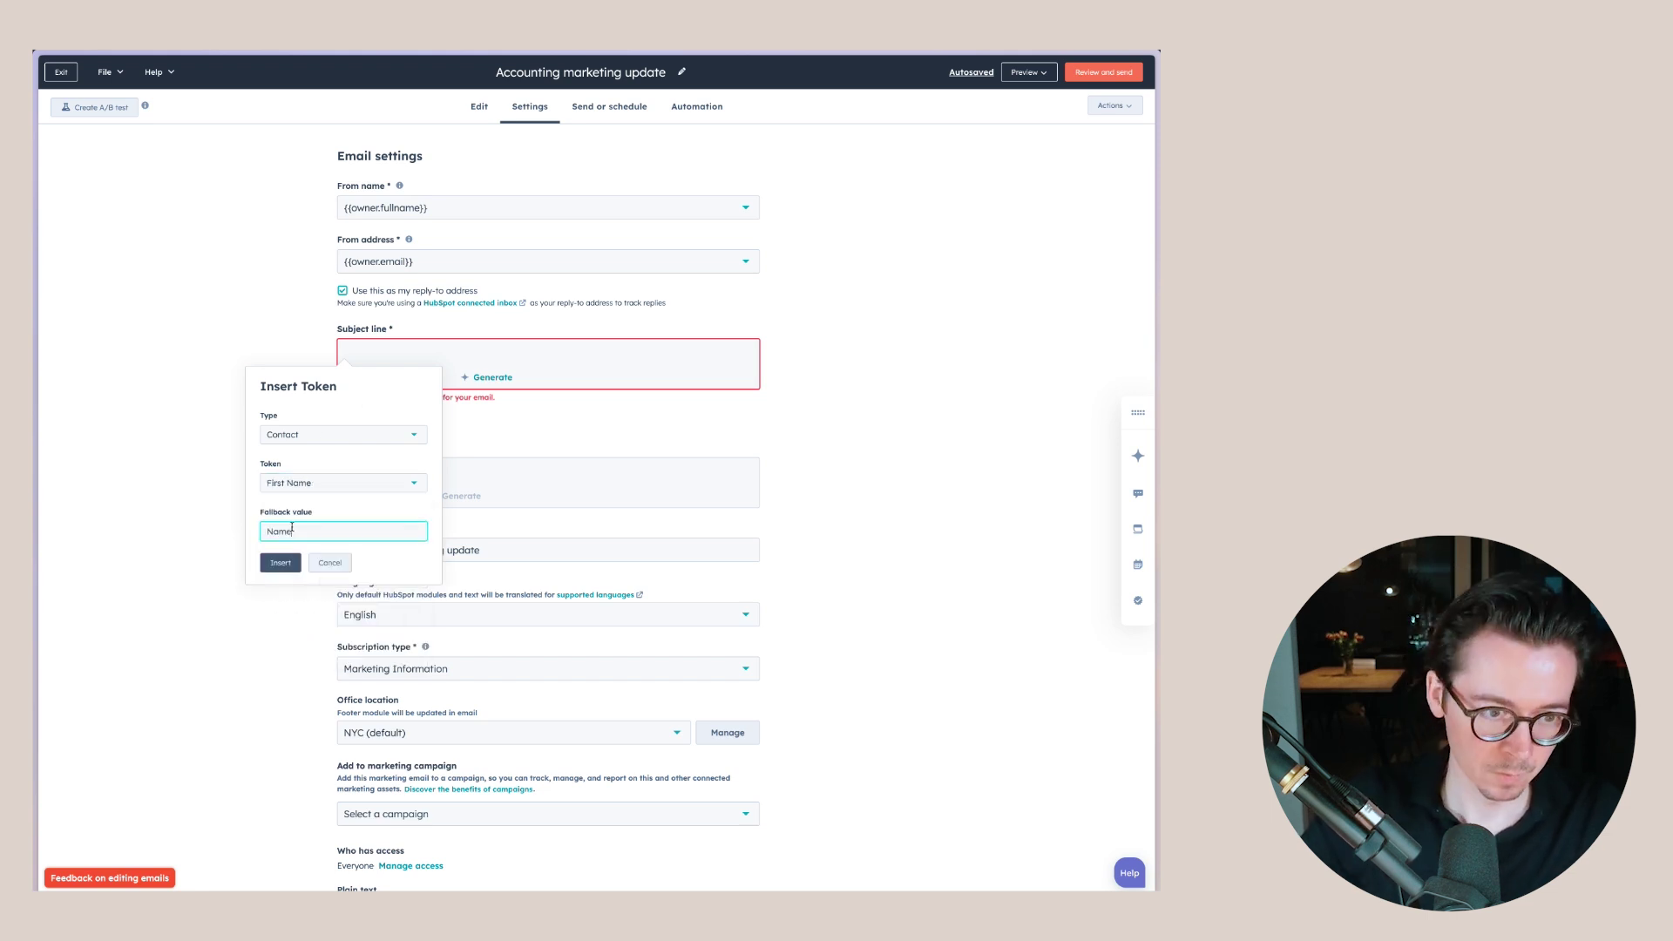
click(290, 564)
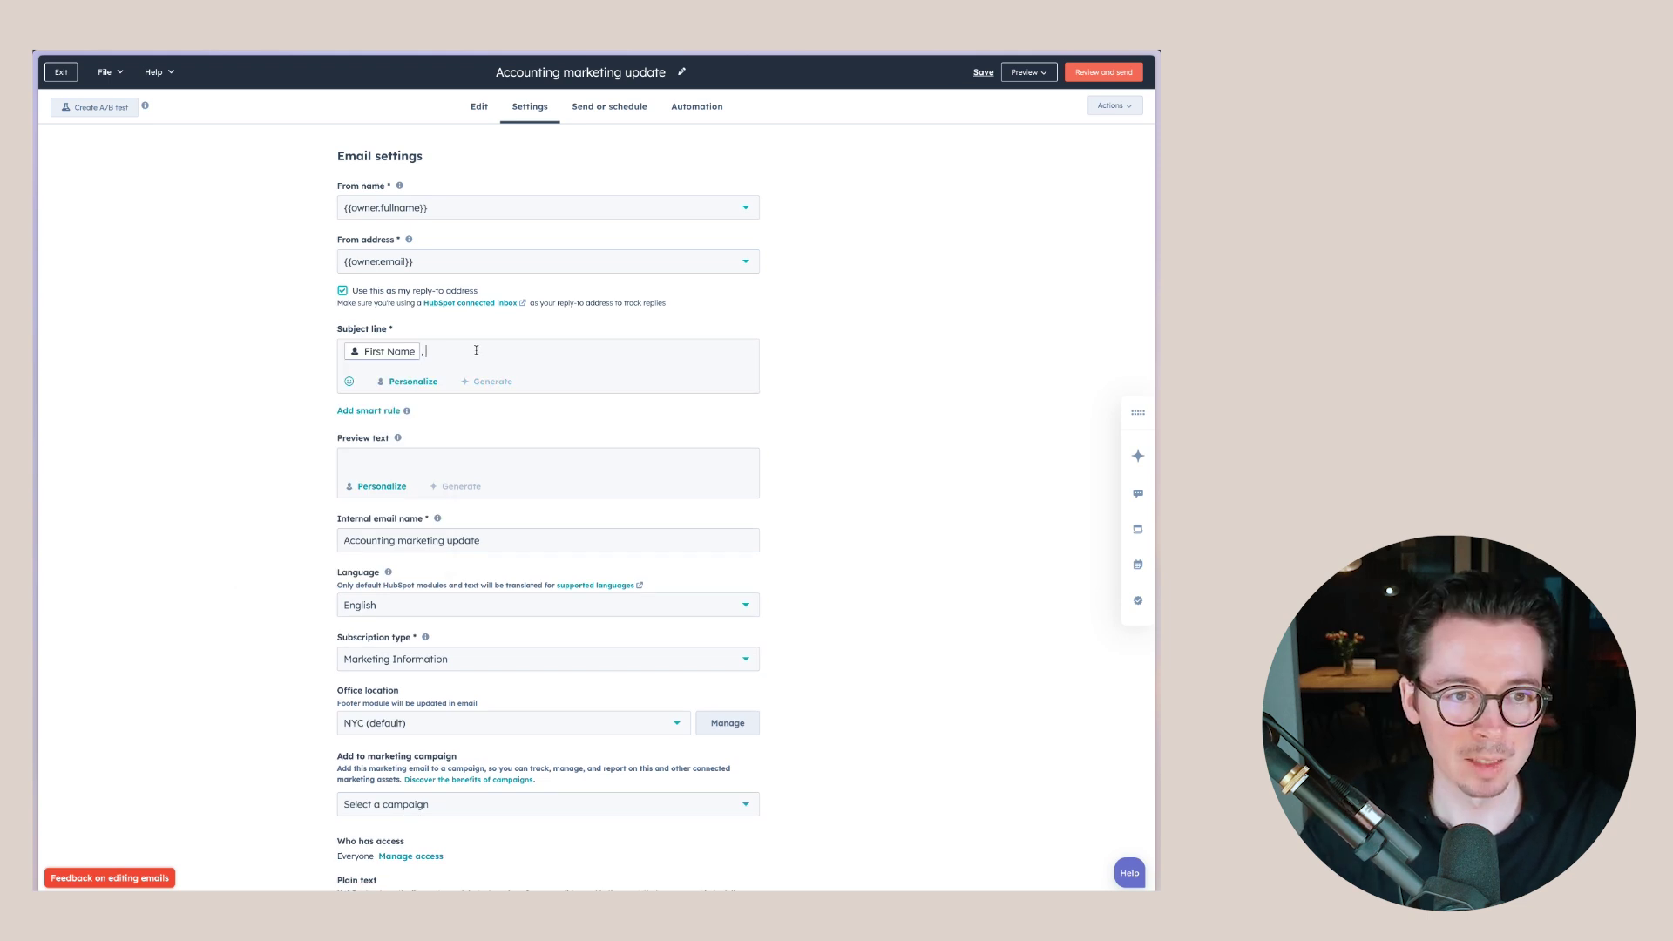
text(, have you lo)
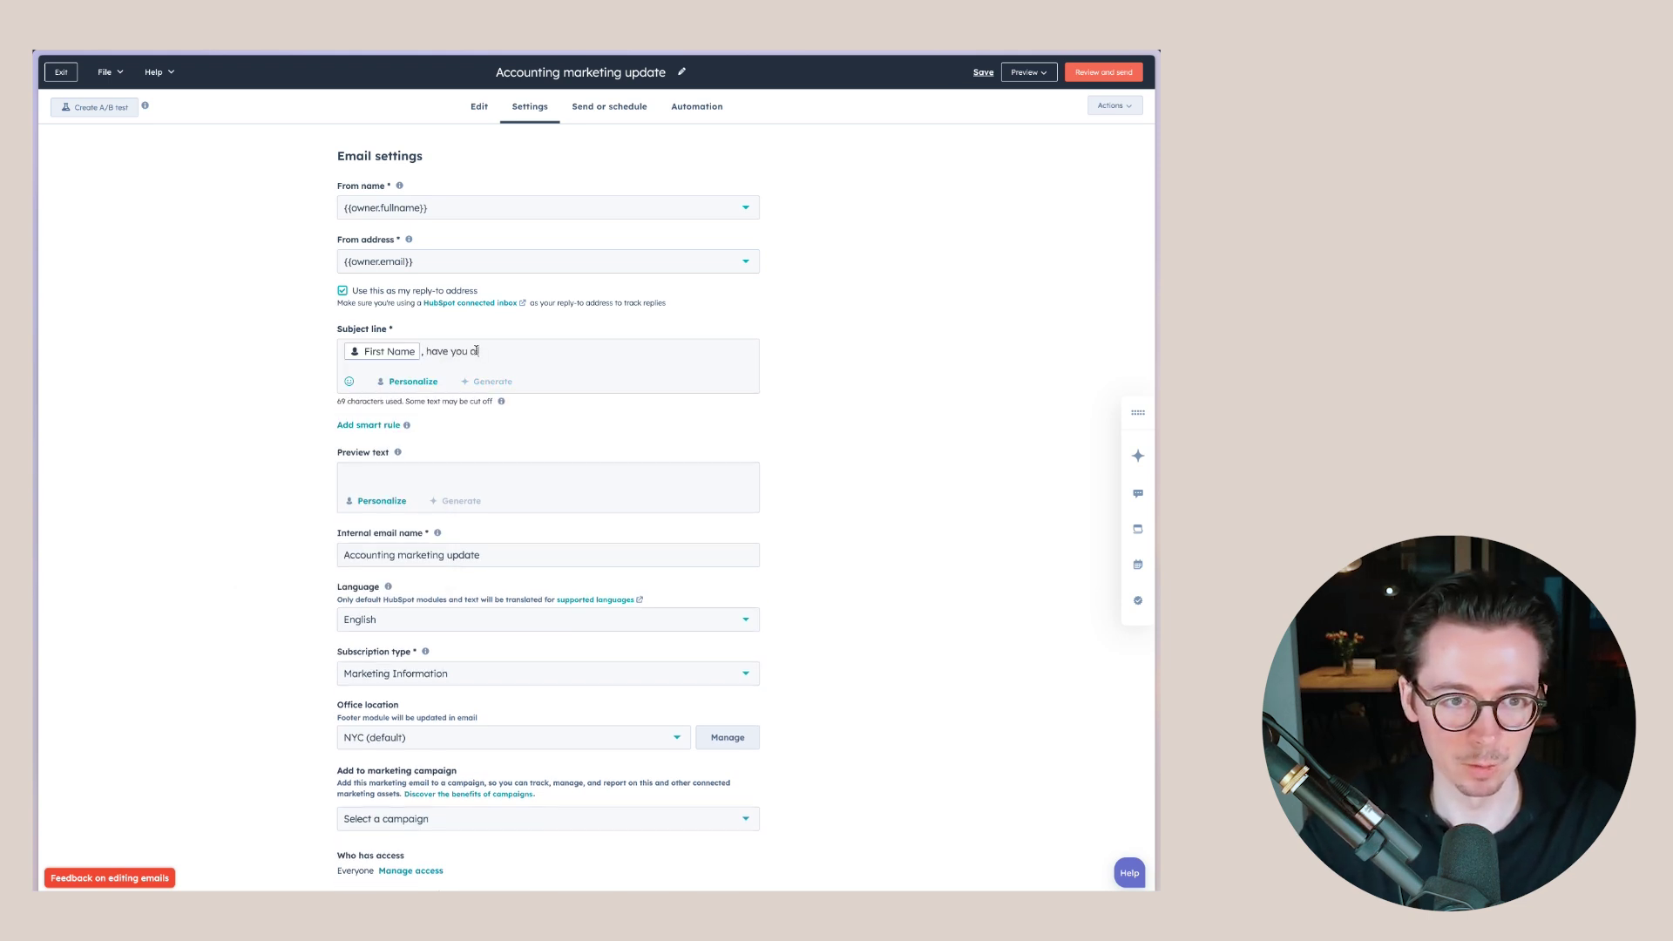
text(oked at these?)
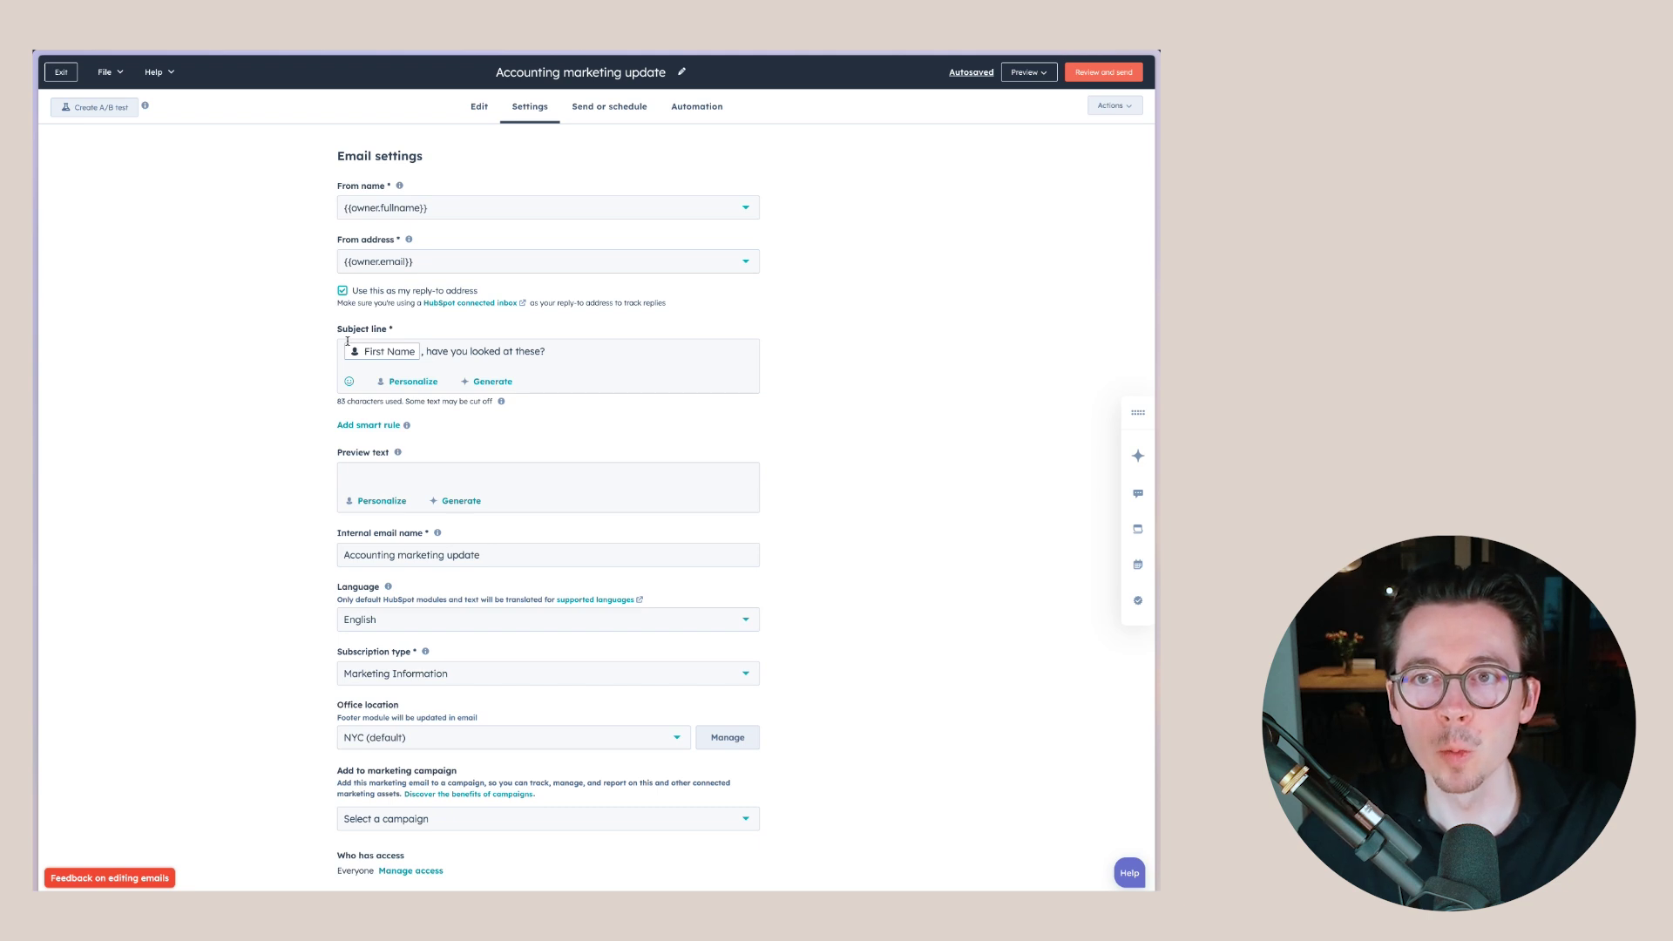
- Leave the email editor and go to Automation > Workflows to see the existing workflows
click(481, 106)
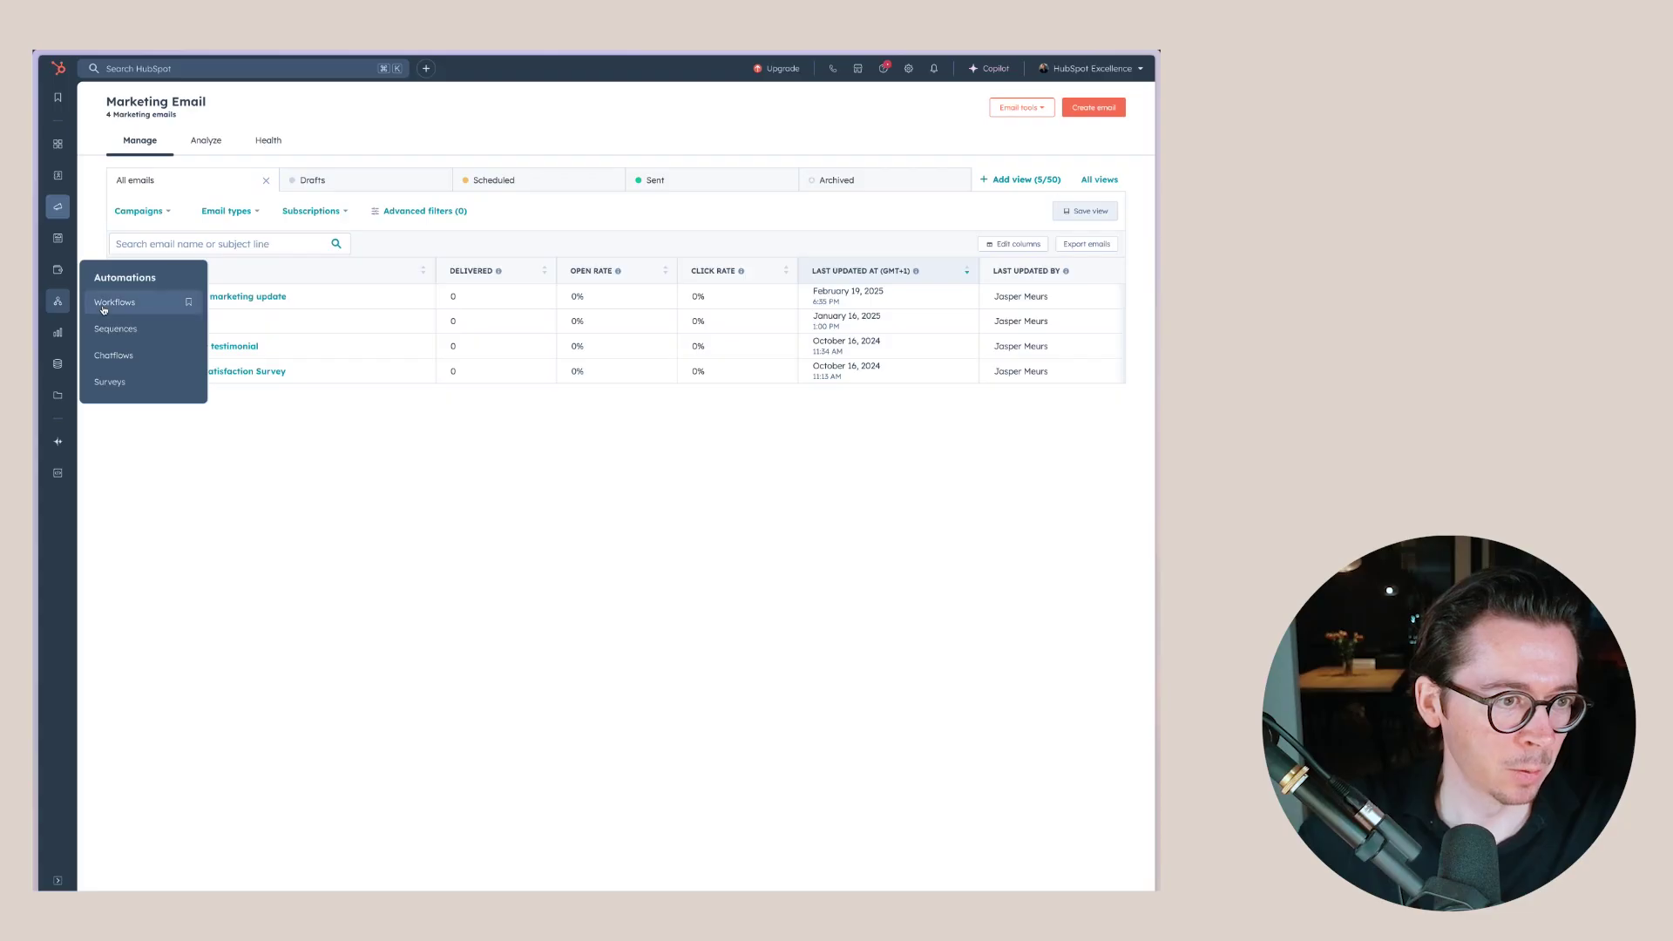
click(108, 305)
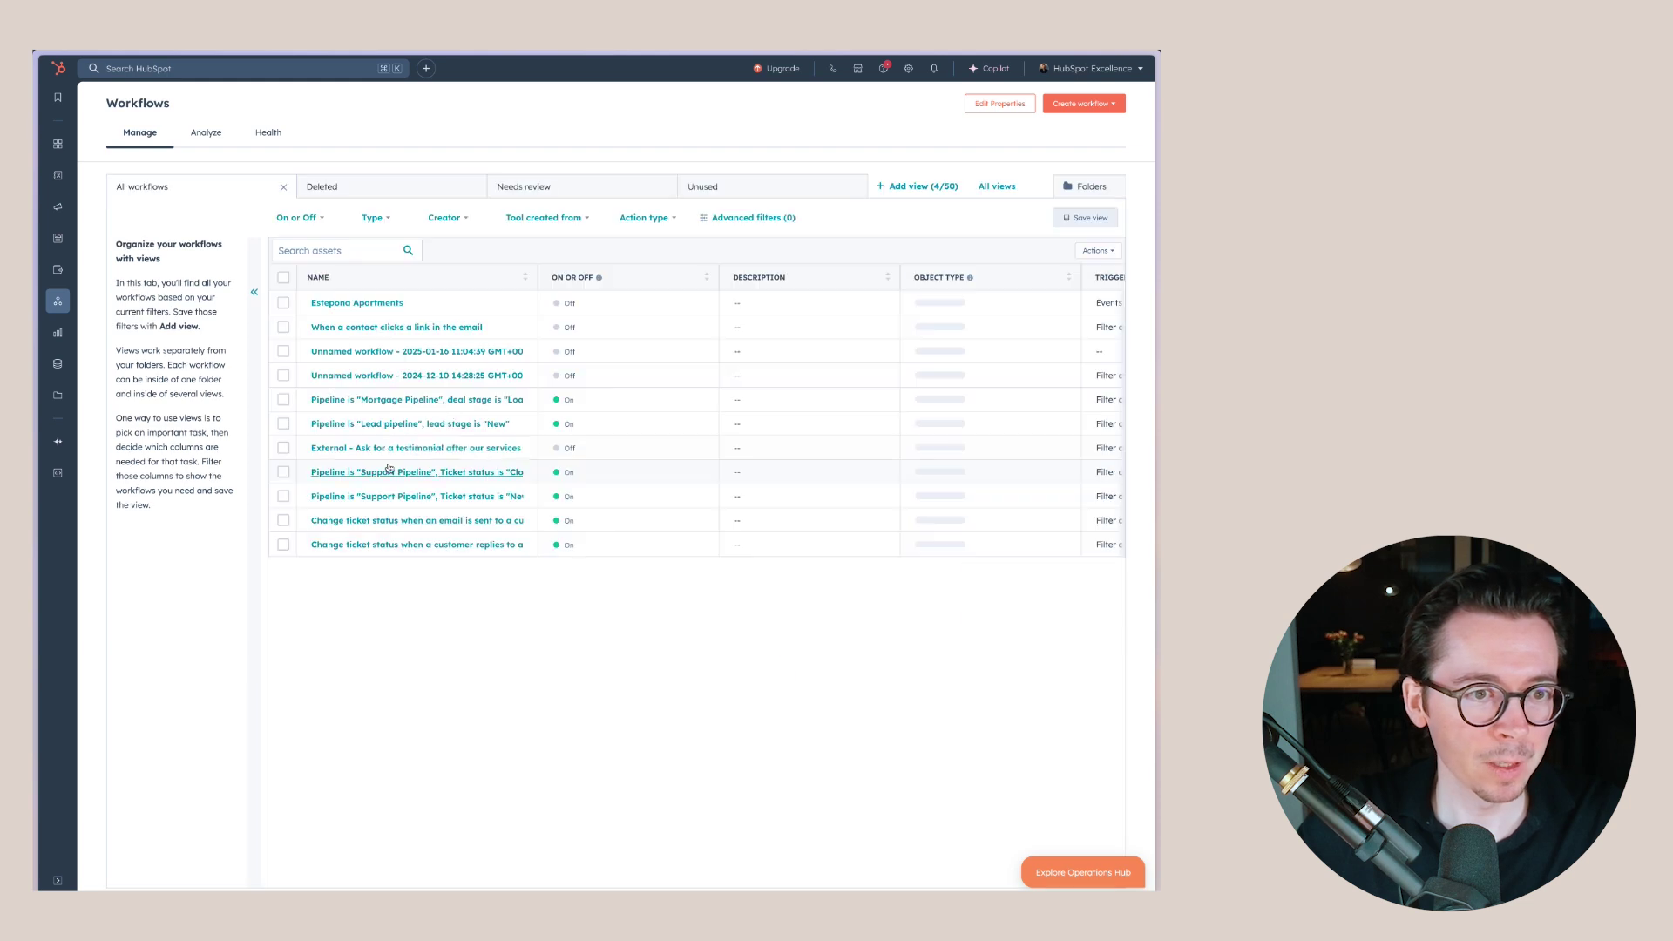
- Create a blank contact-based workflow from scratch
click(1085, 104)
click(1095, 130)
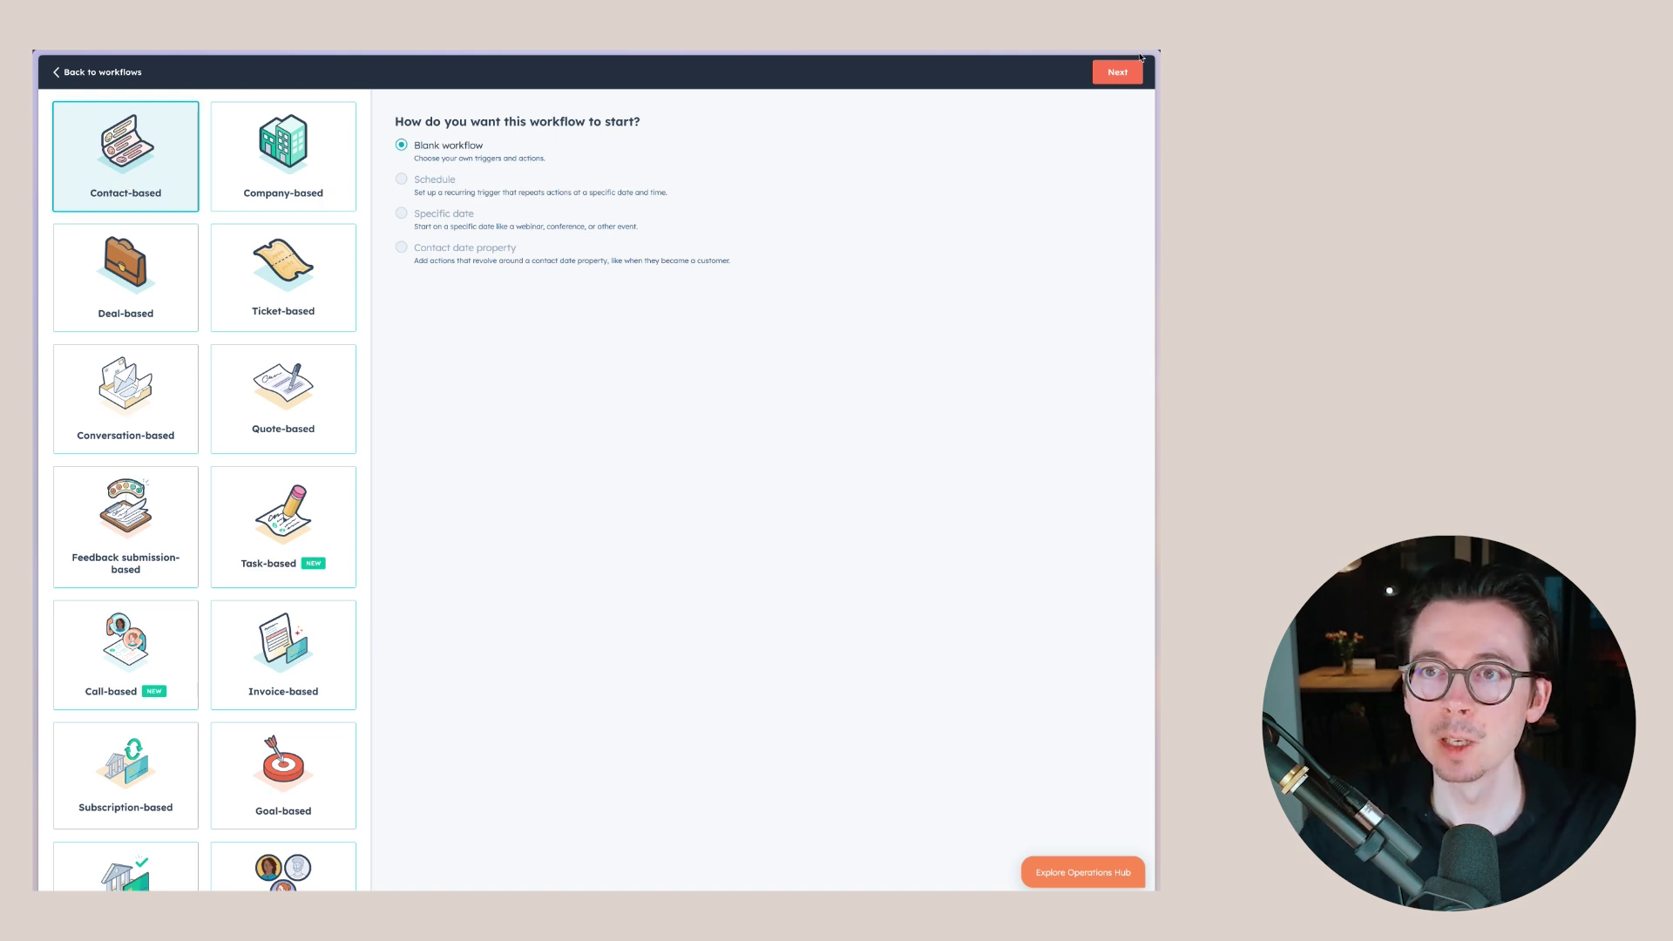
click(1117, 72)
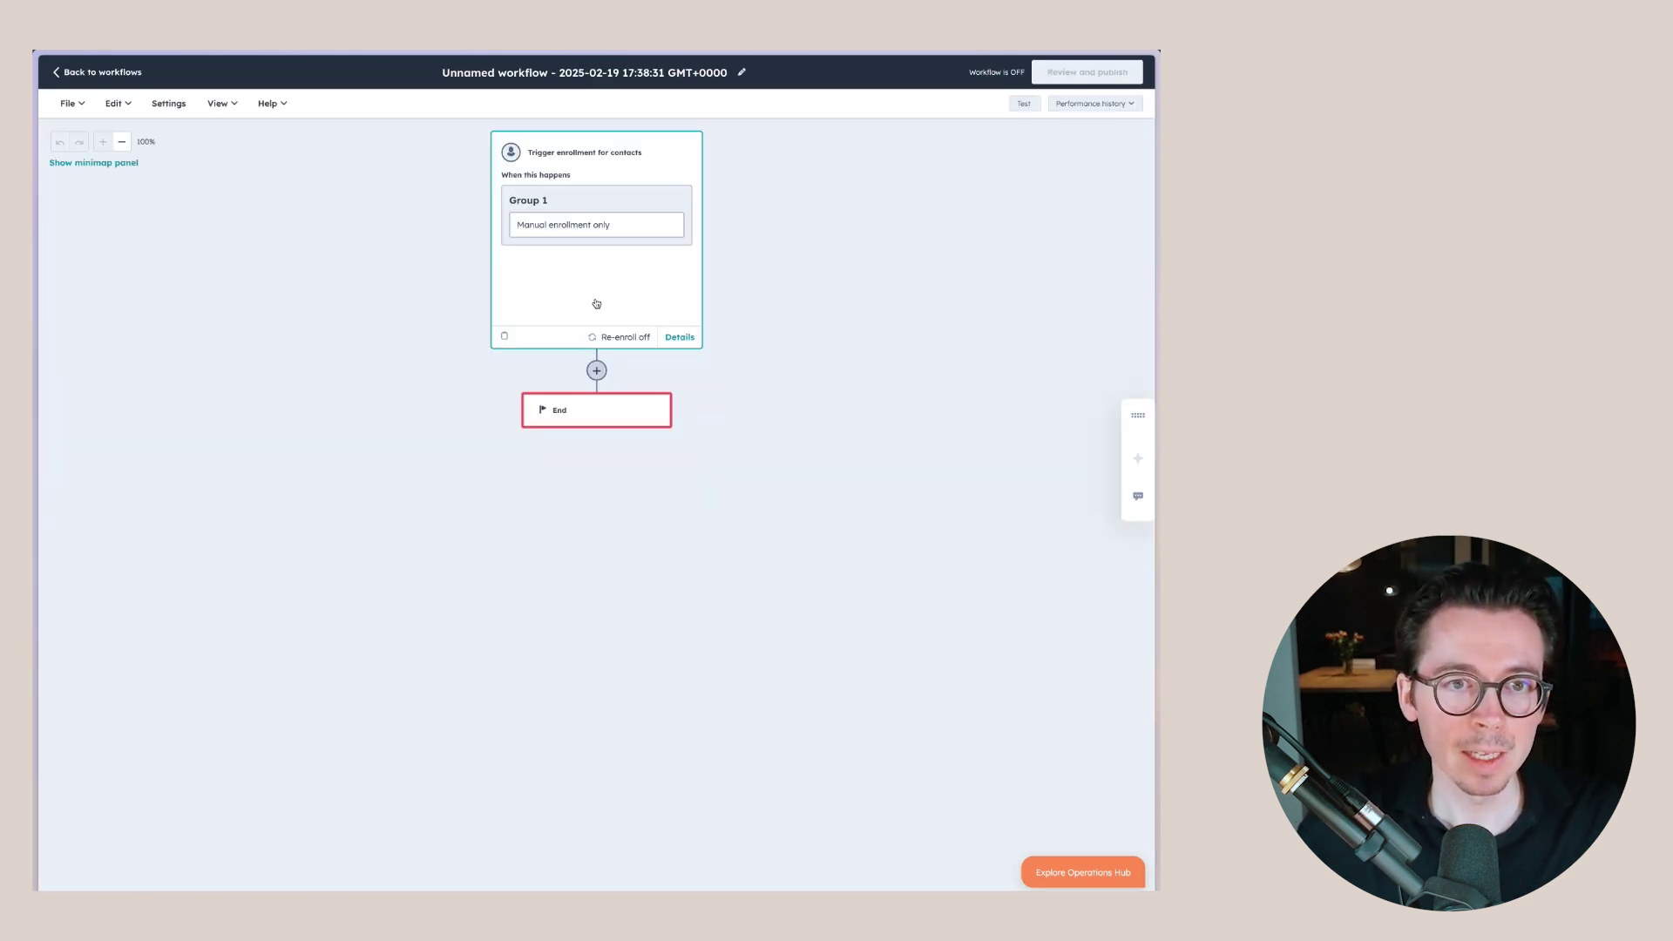
- Set the enrollment trigger to membership in the 'Contacts interested in properties over 1MM' list
click(632, 275)
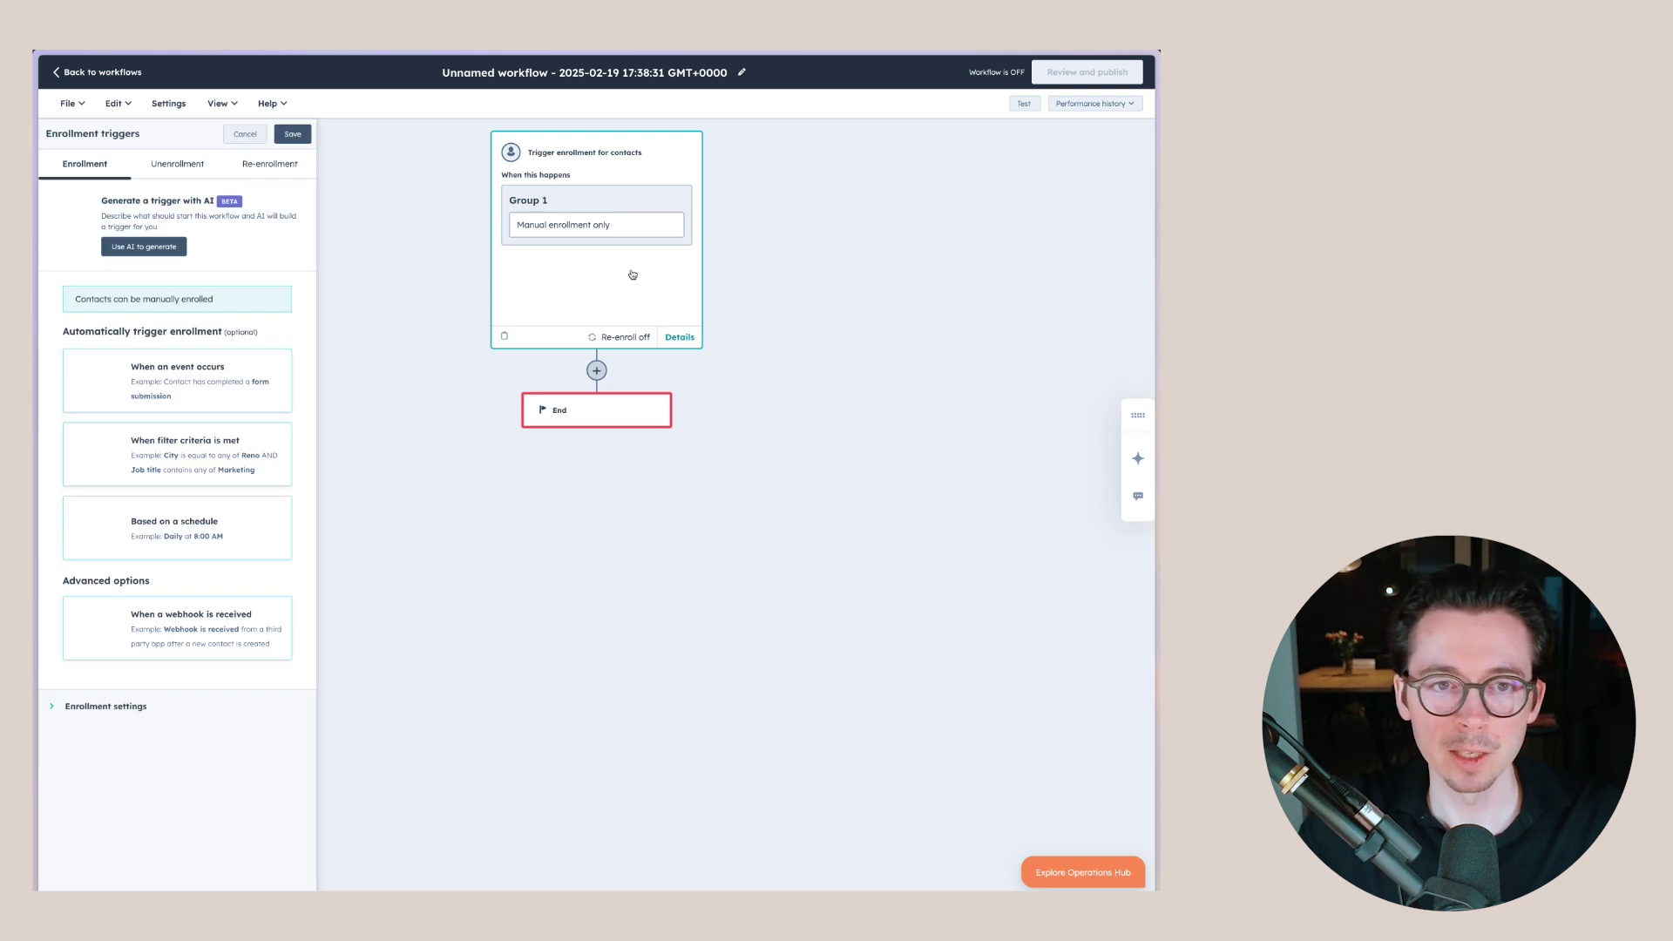
click(176, 468)
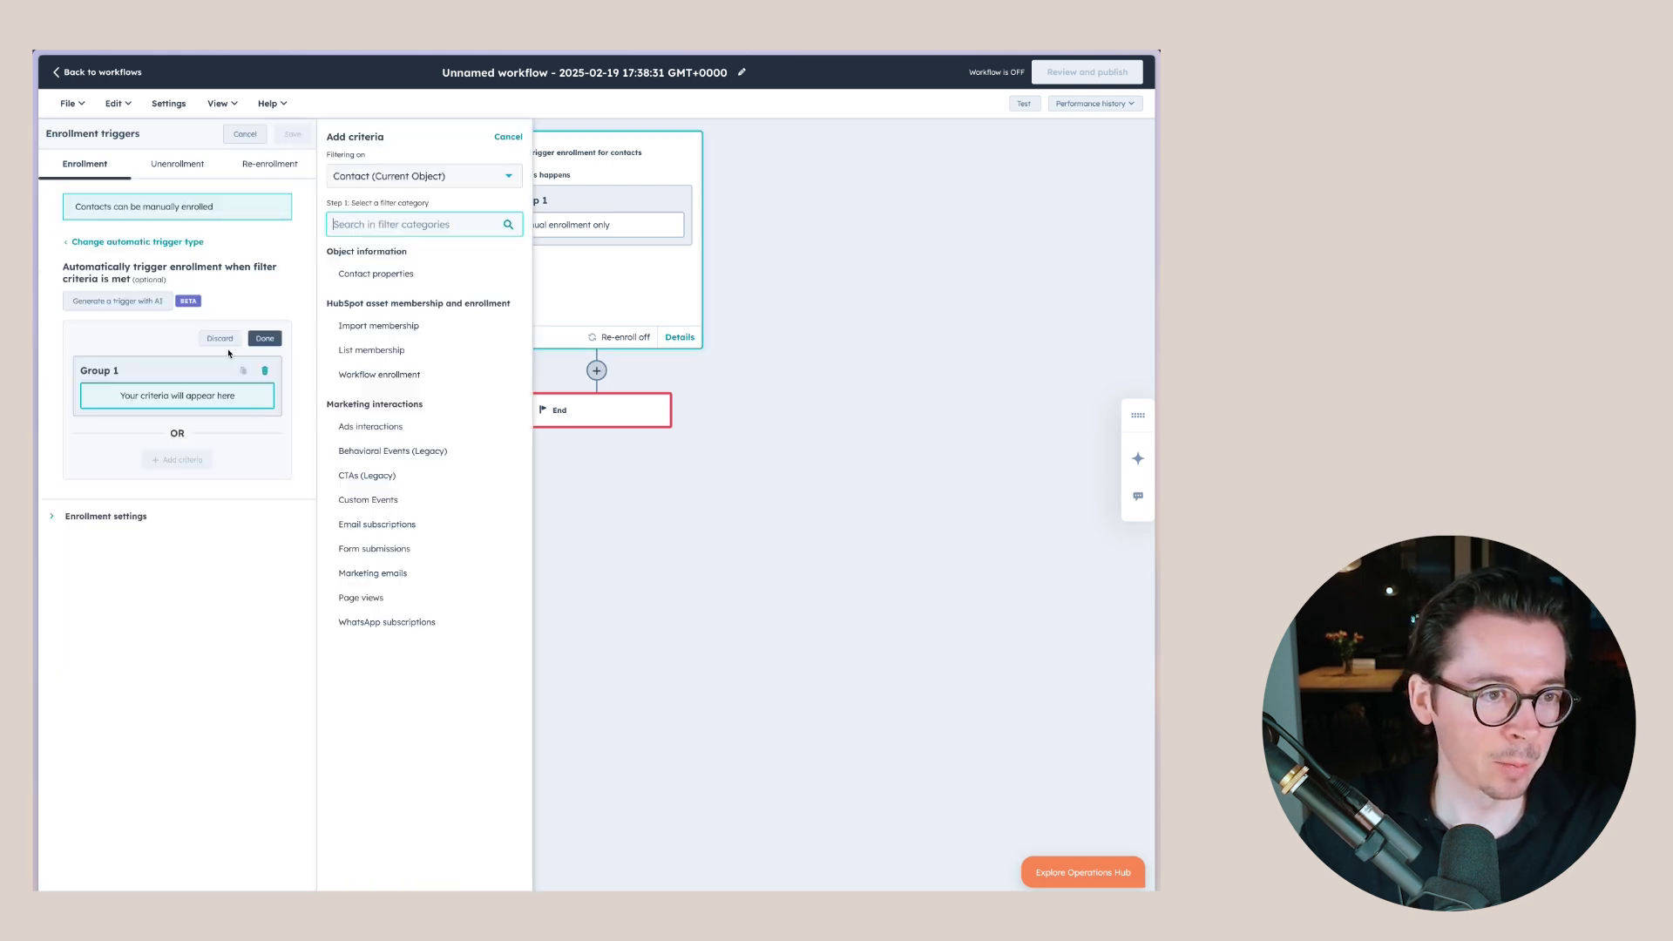
click(381, 351)
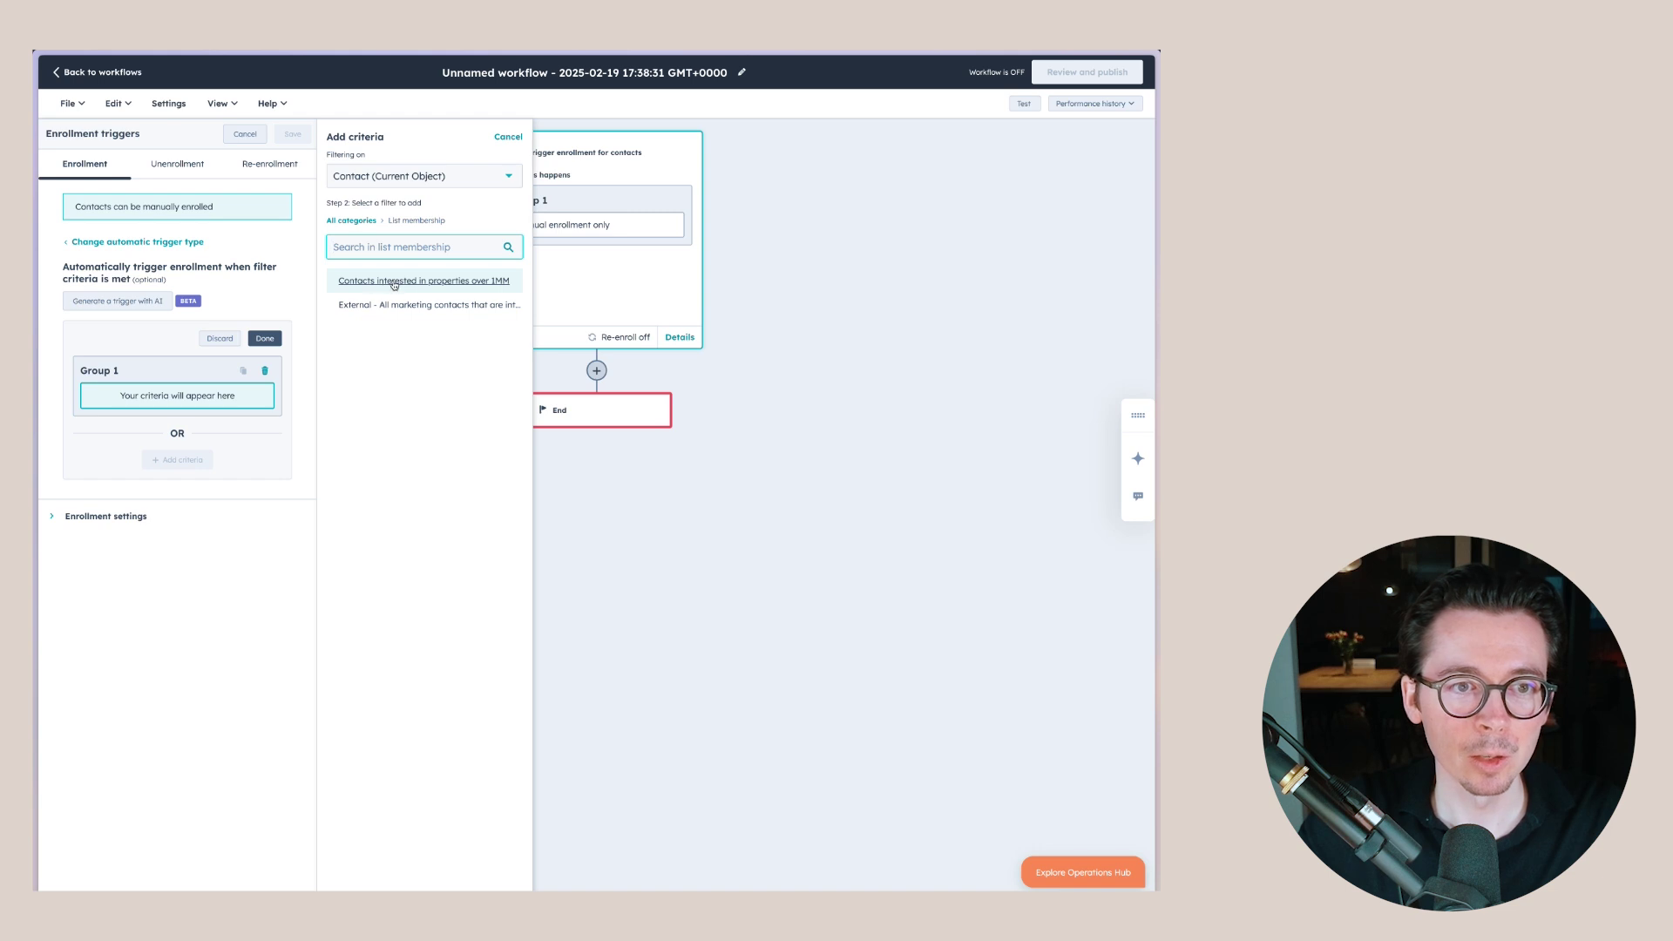
click(438, 282)
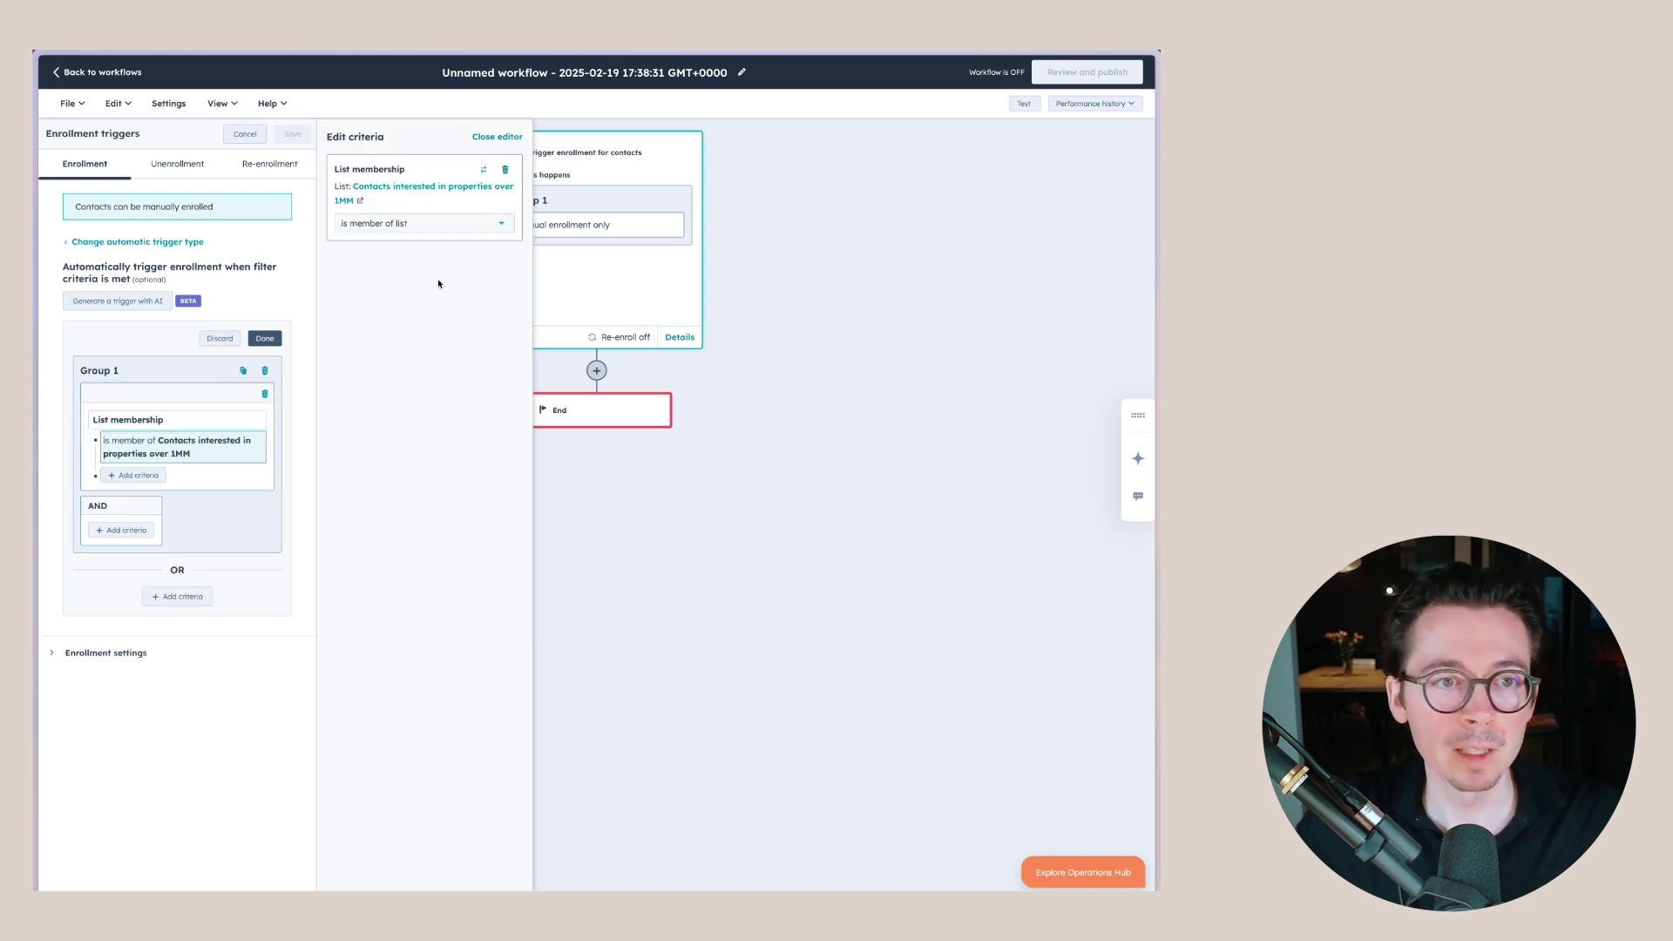
click(291, 135)
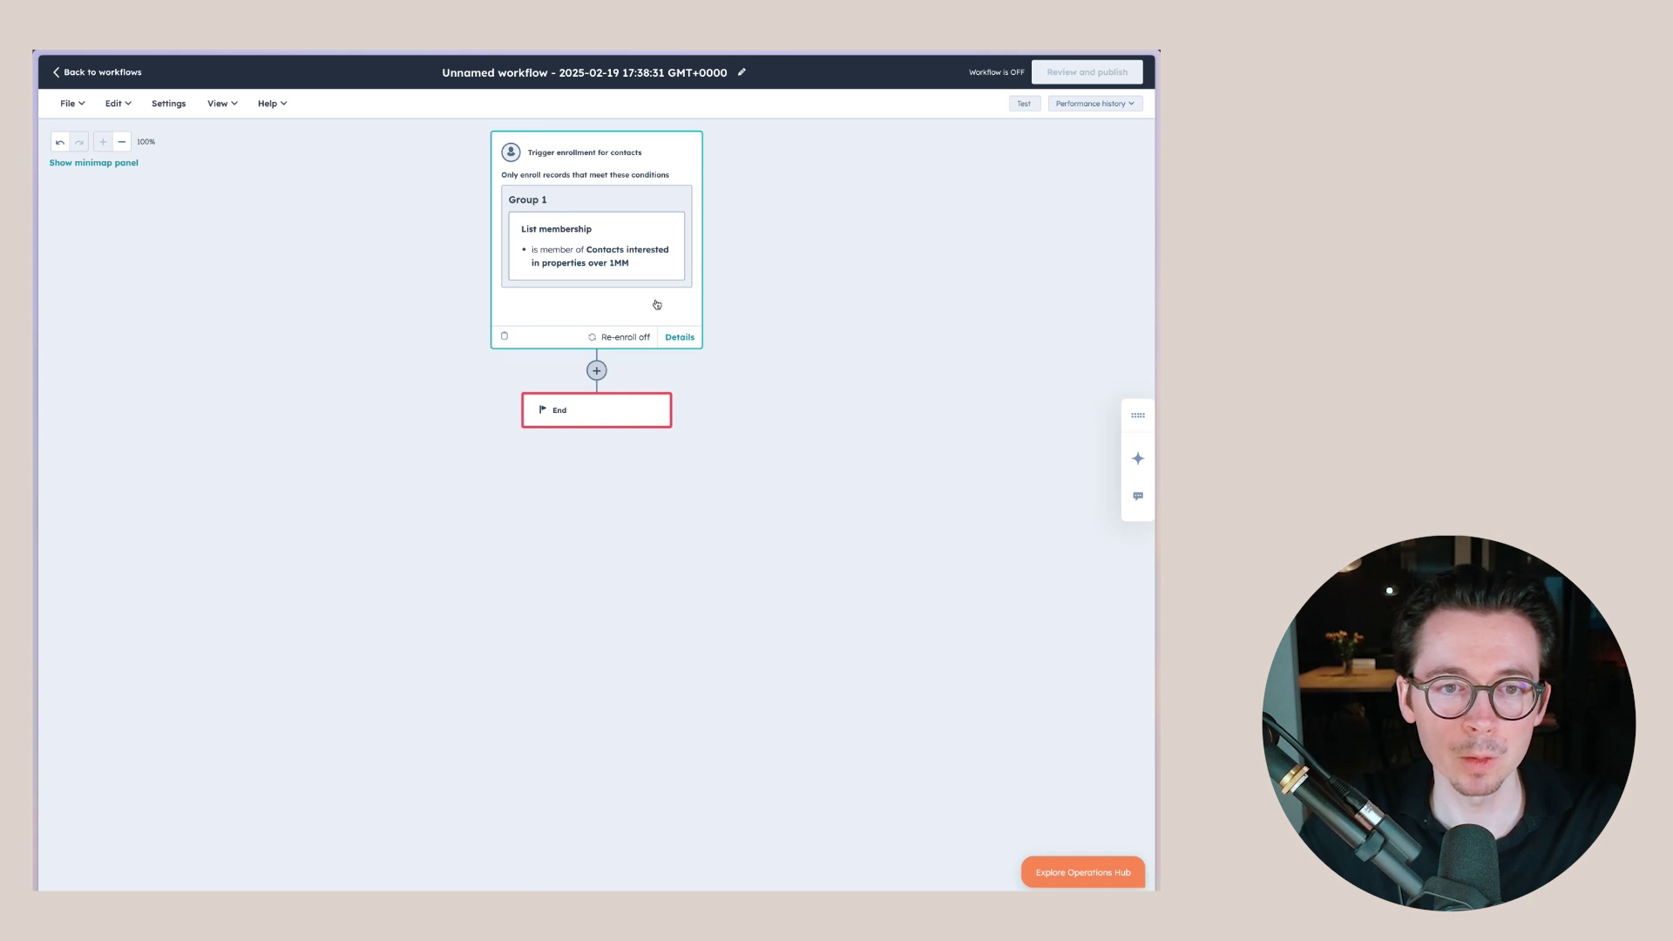
click(603, 270)
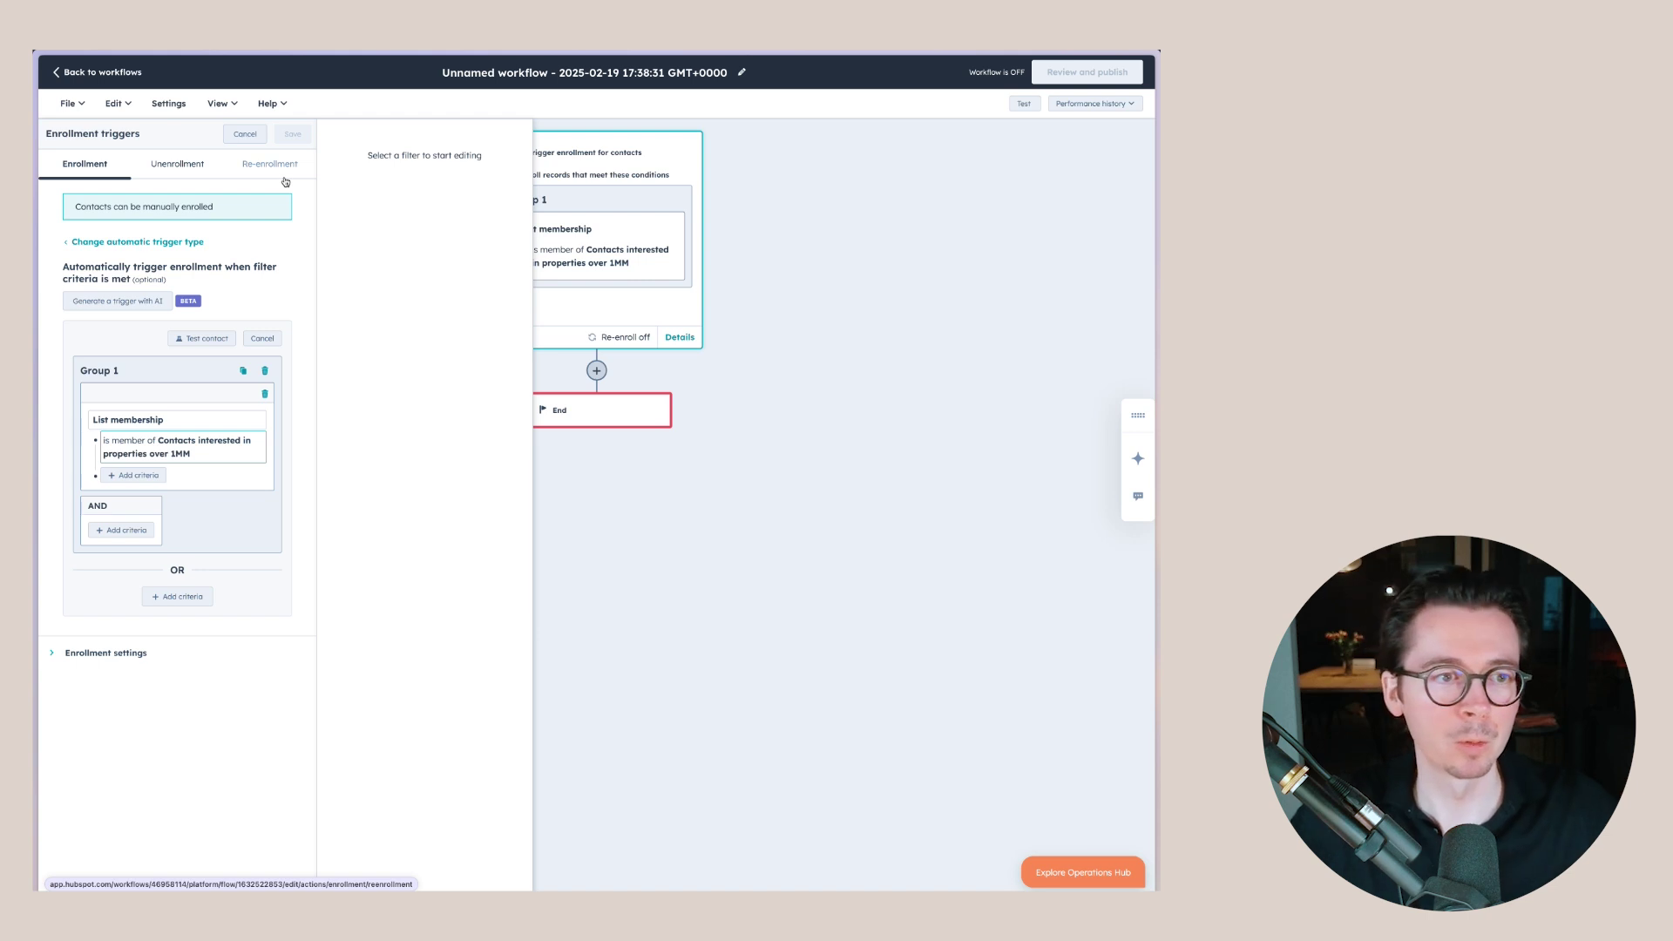
click(253, 135)
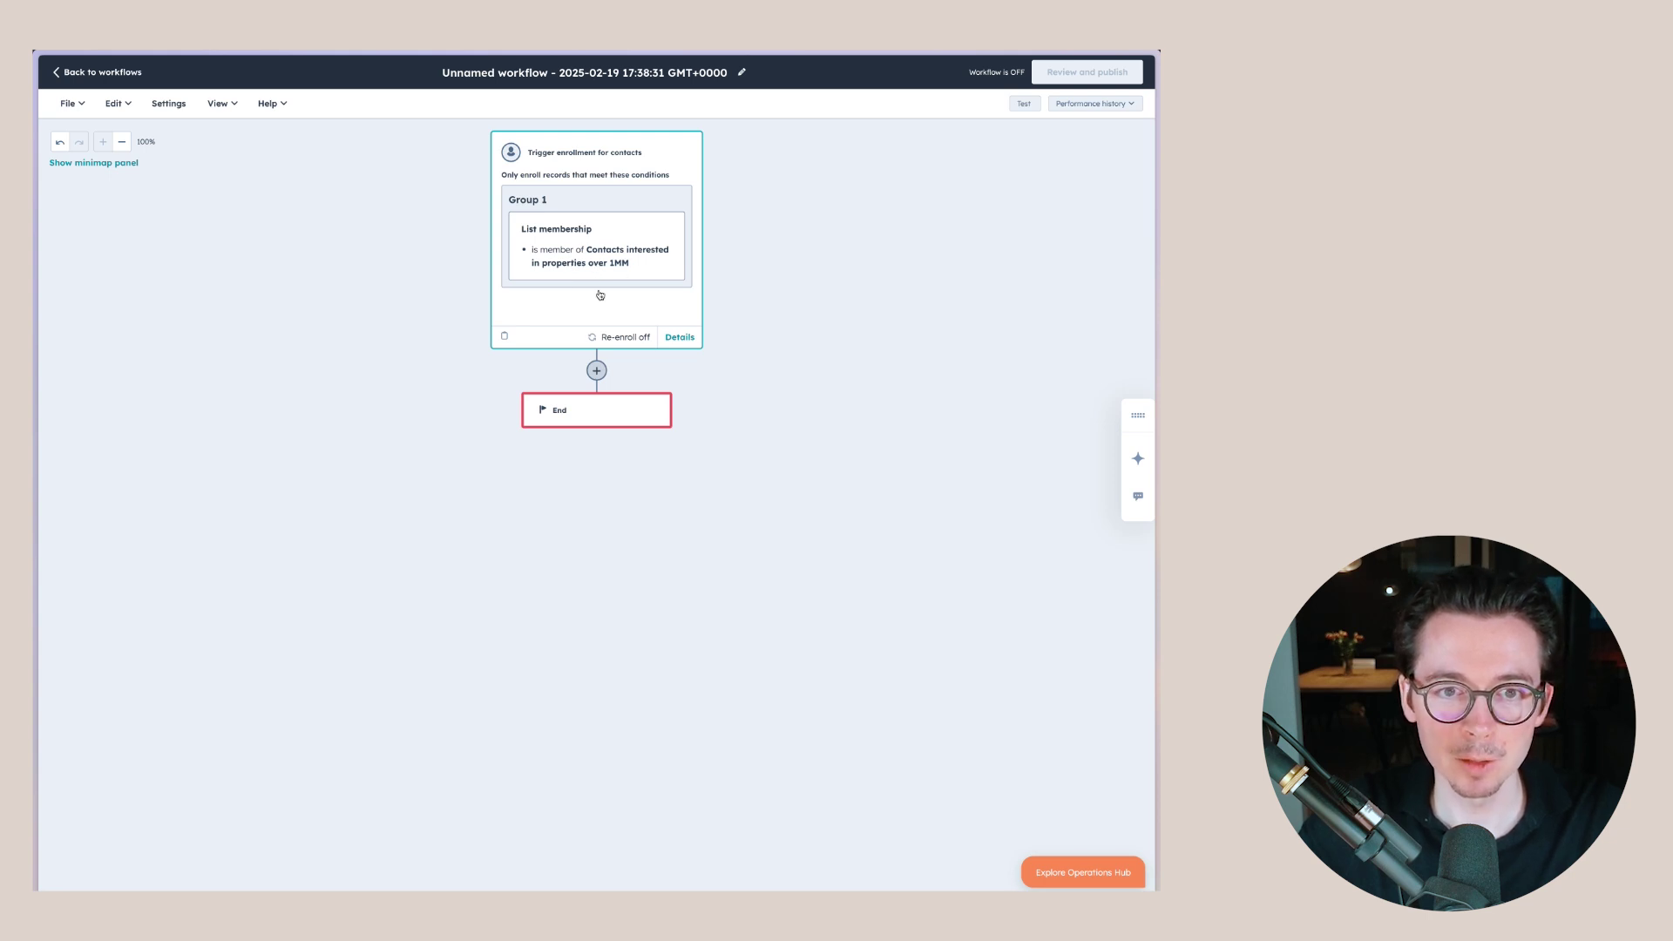
click(596, 370)
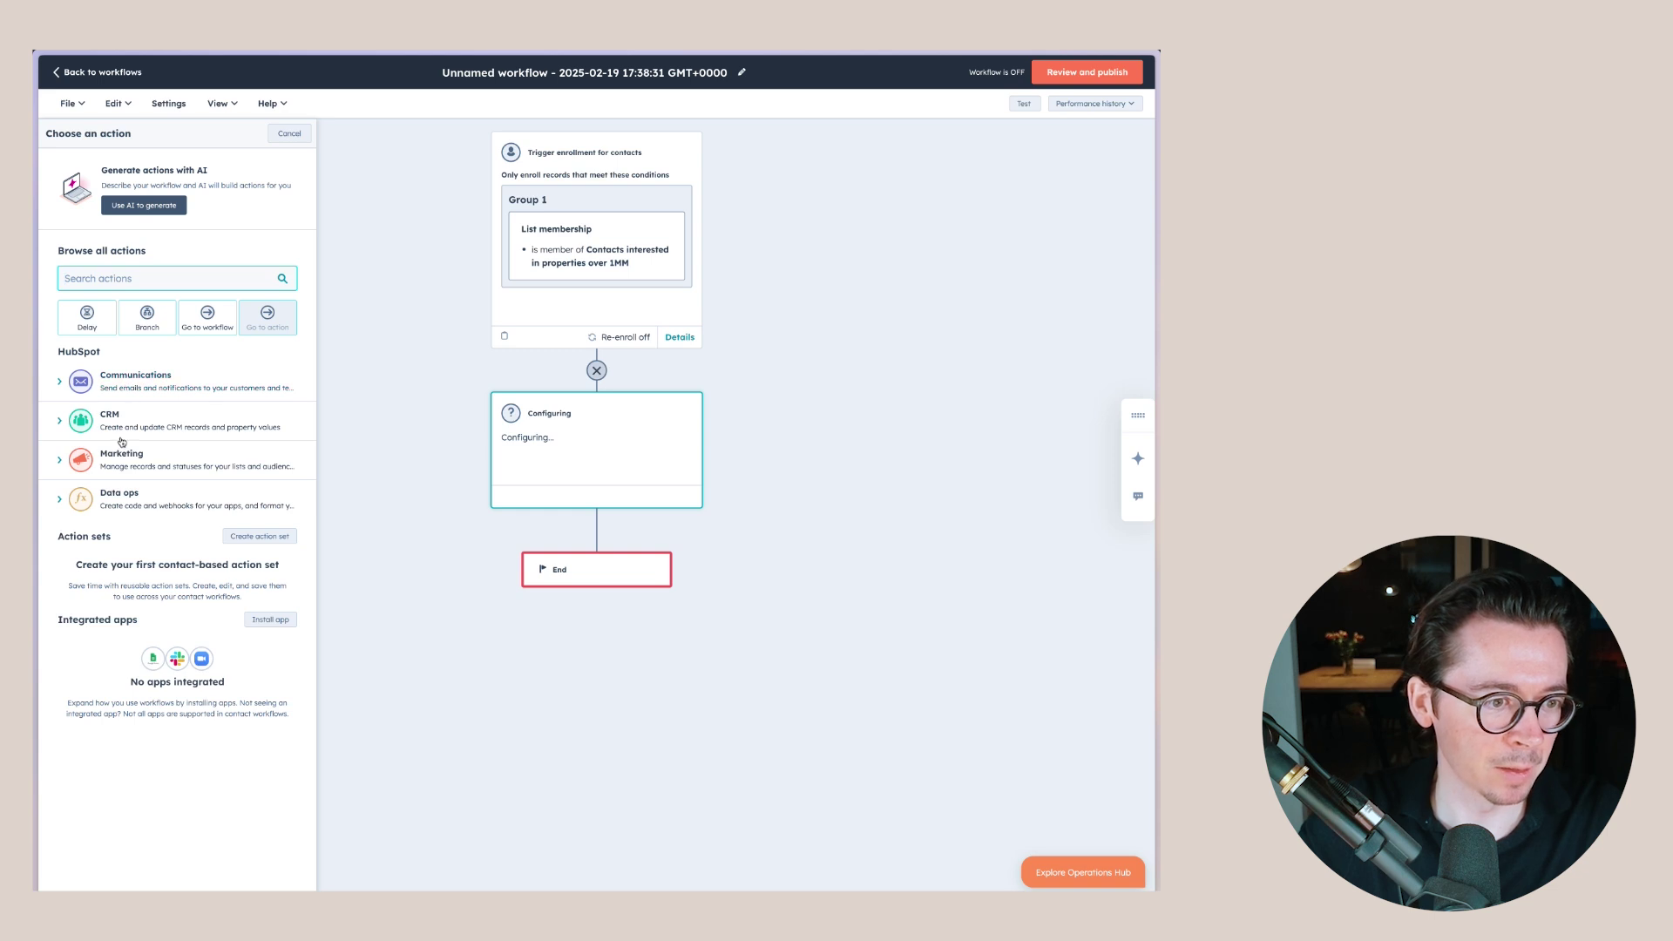
- Add a Send email action that sends the 'Request for testimonial' automated email
click(131, 376)
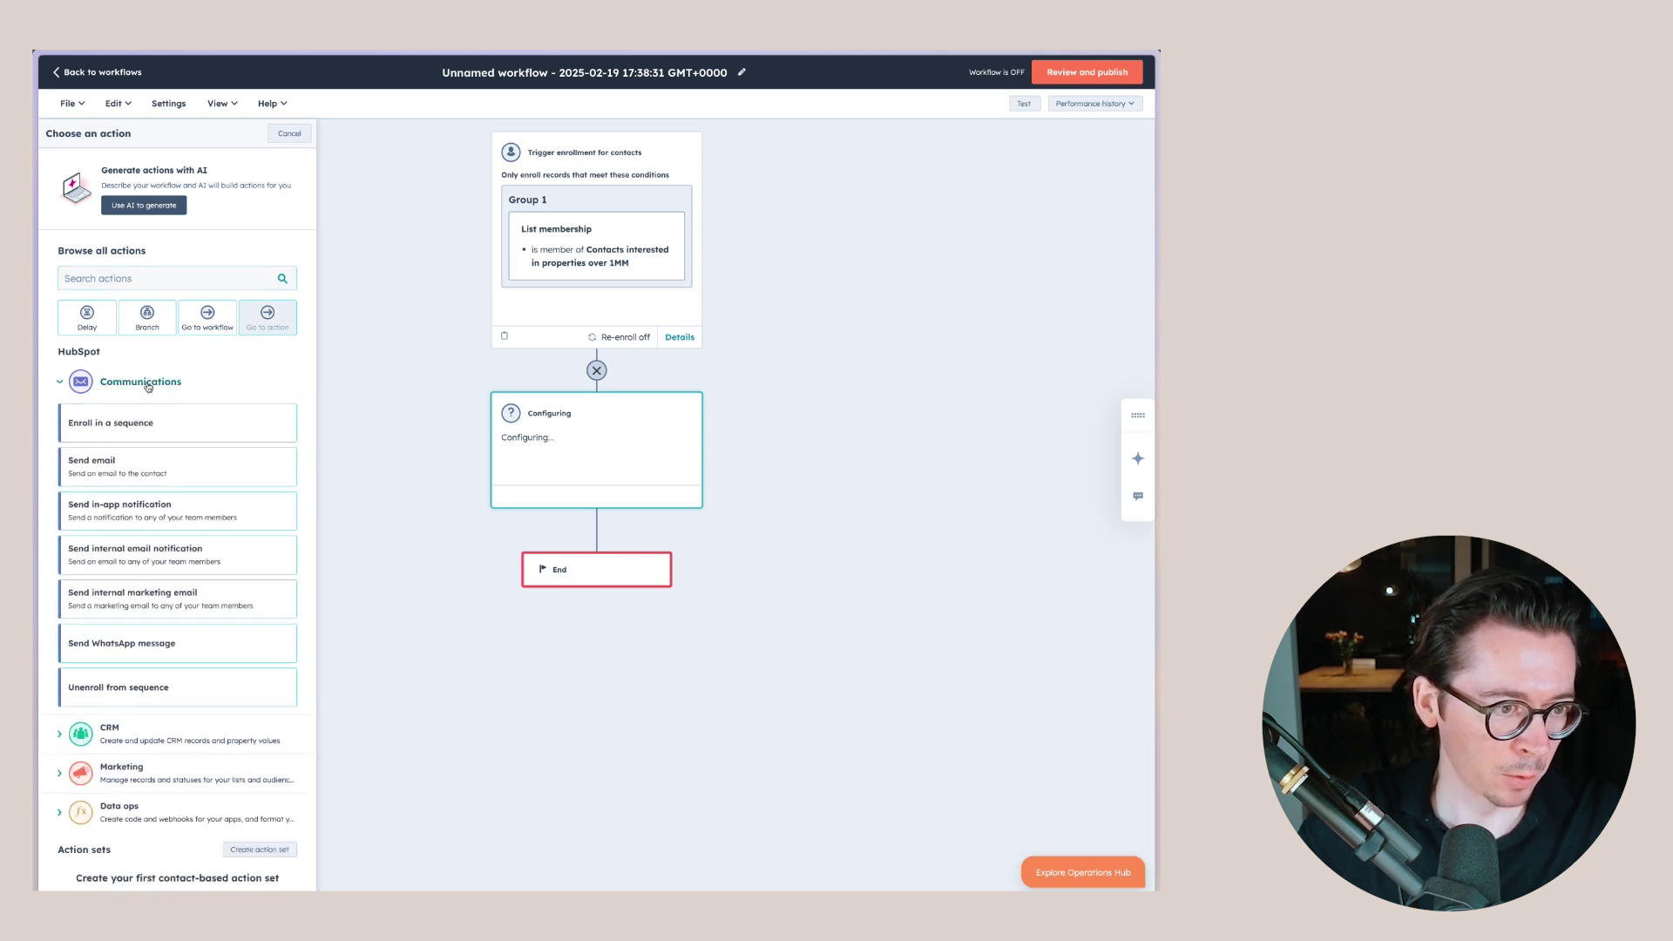
click(104, 465)
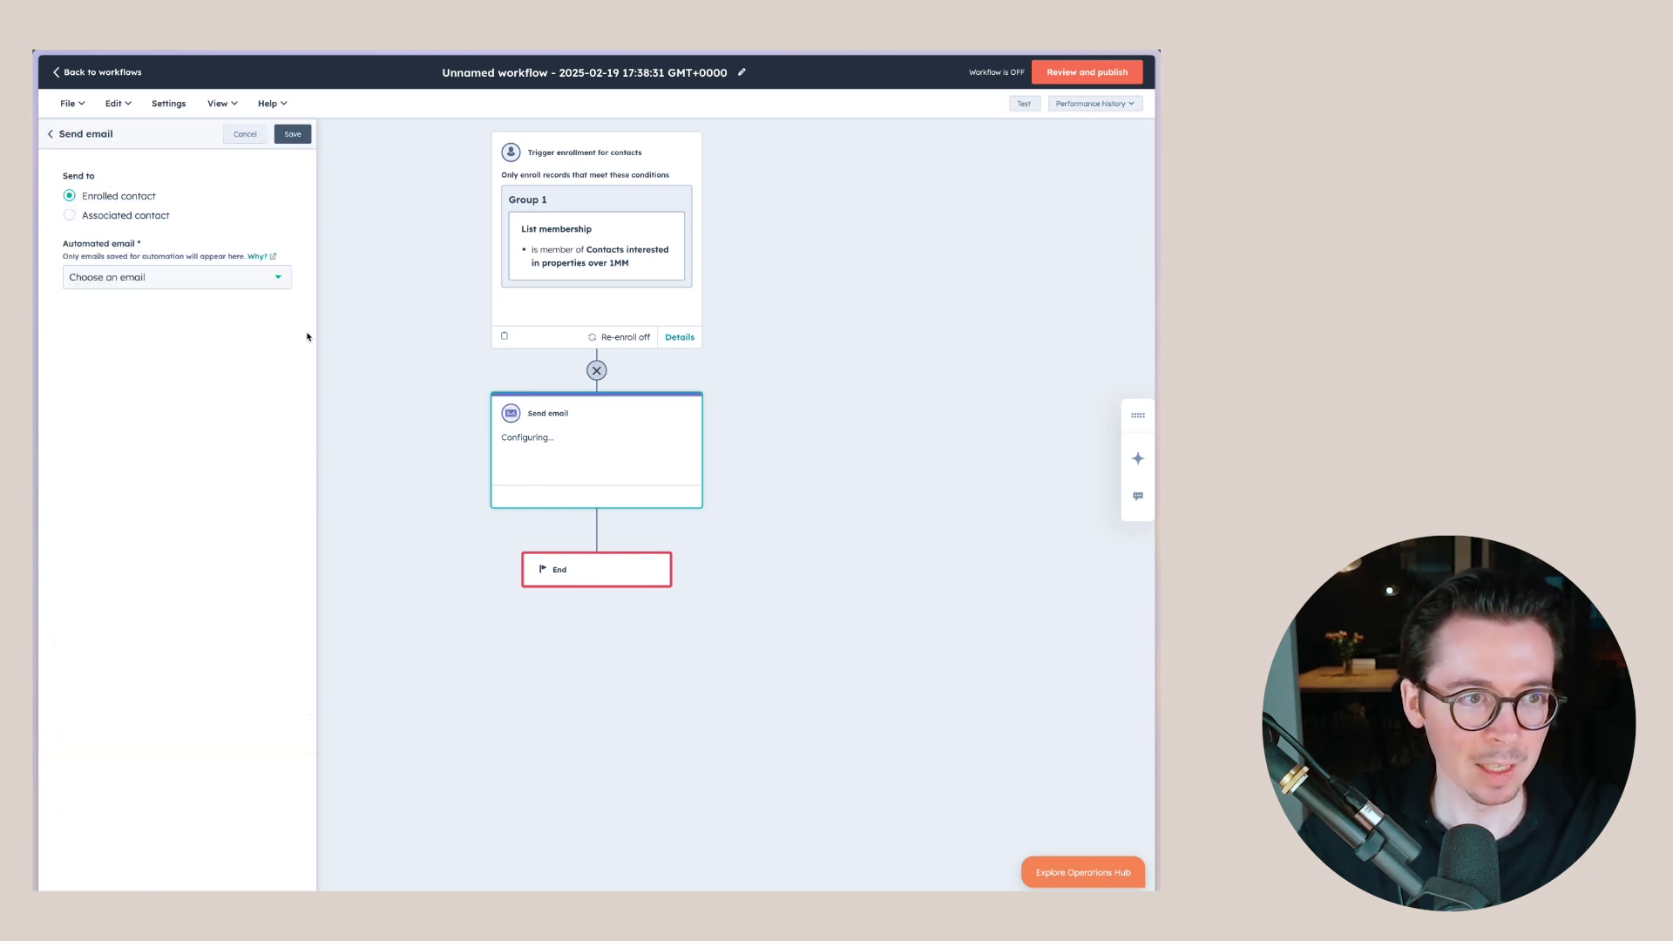
click(155, 278)
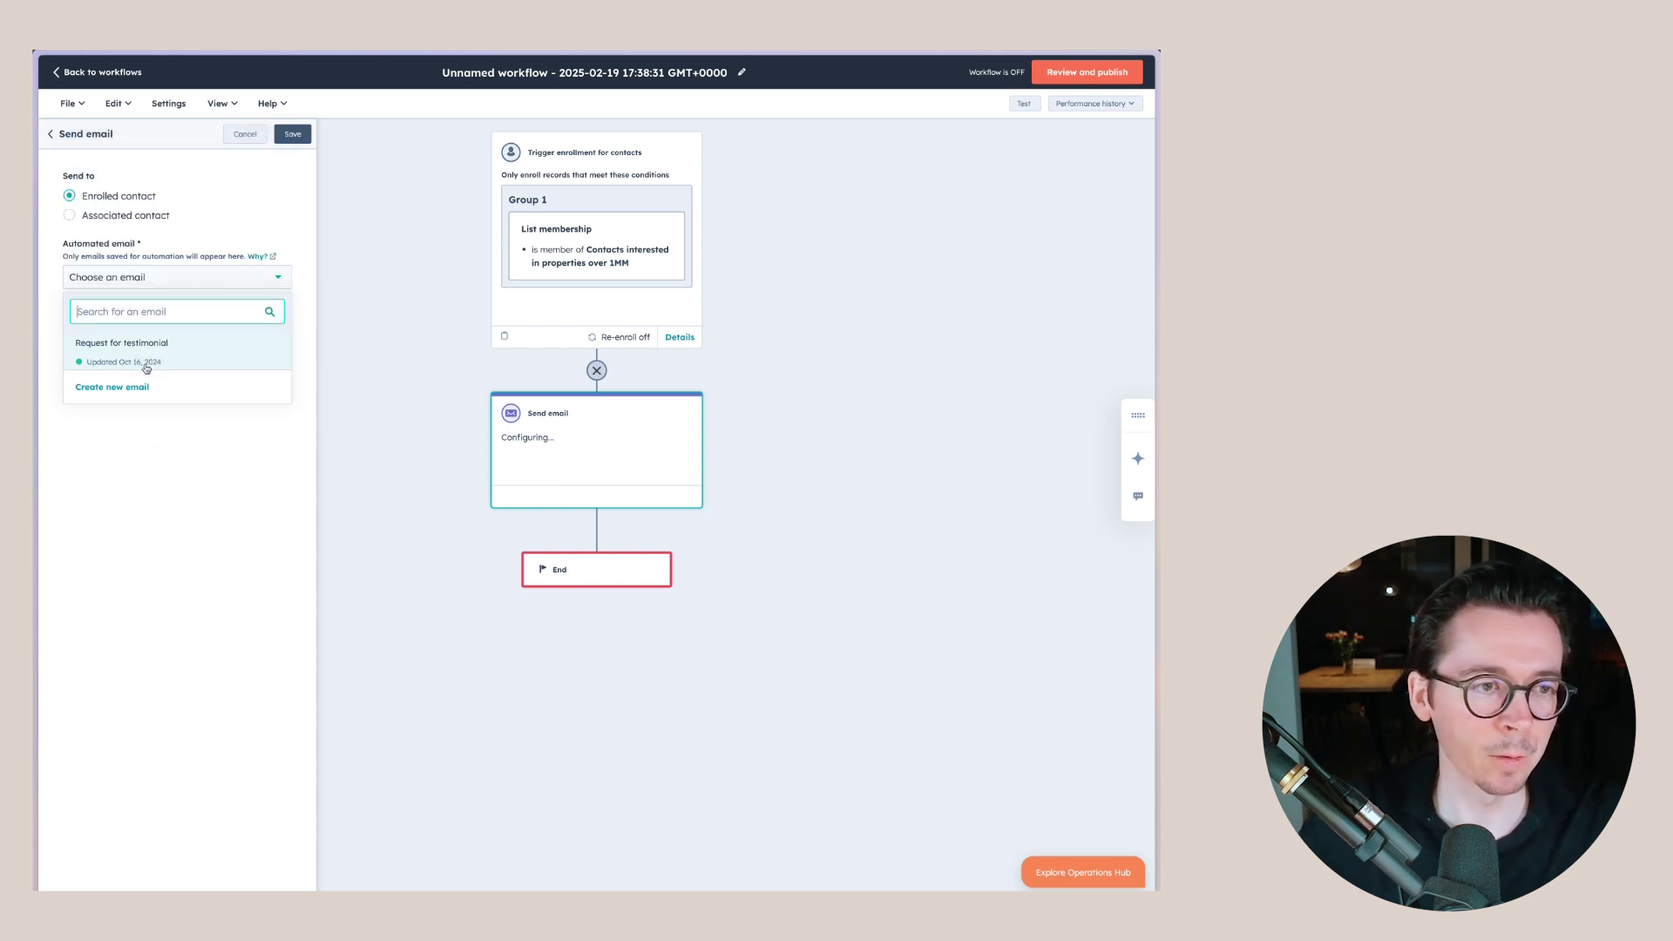
click(147, 368)
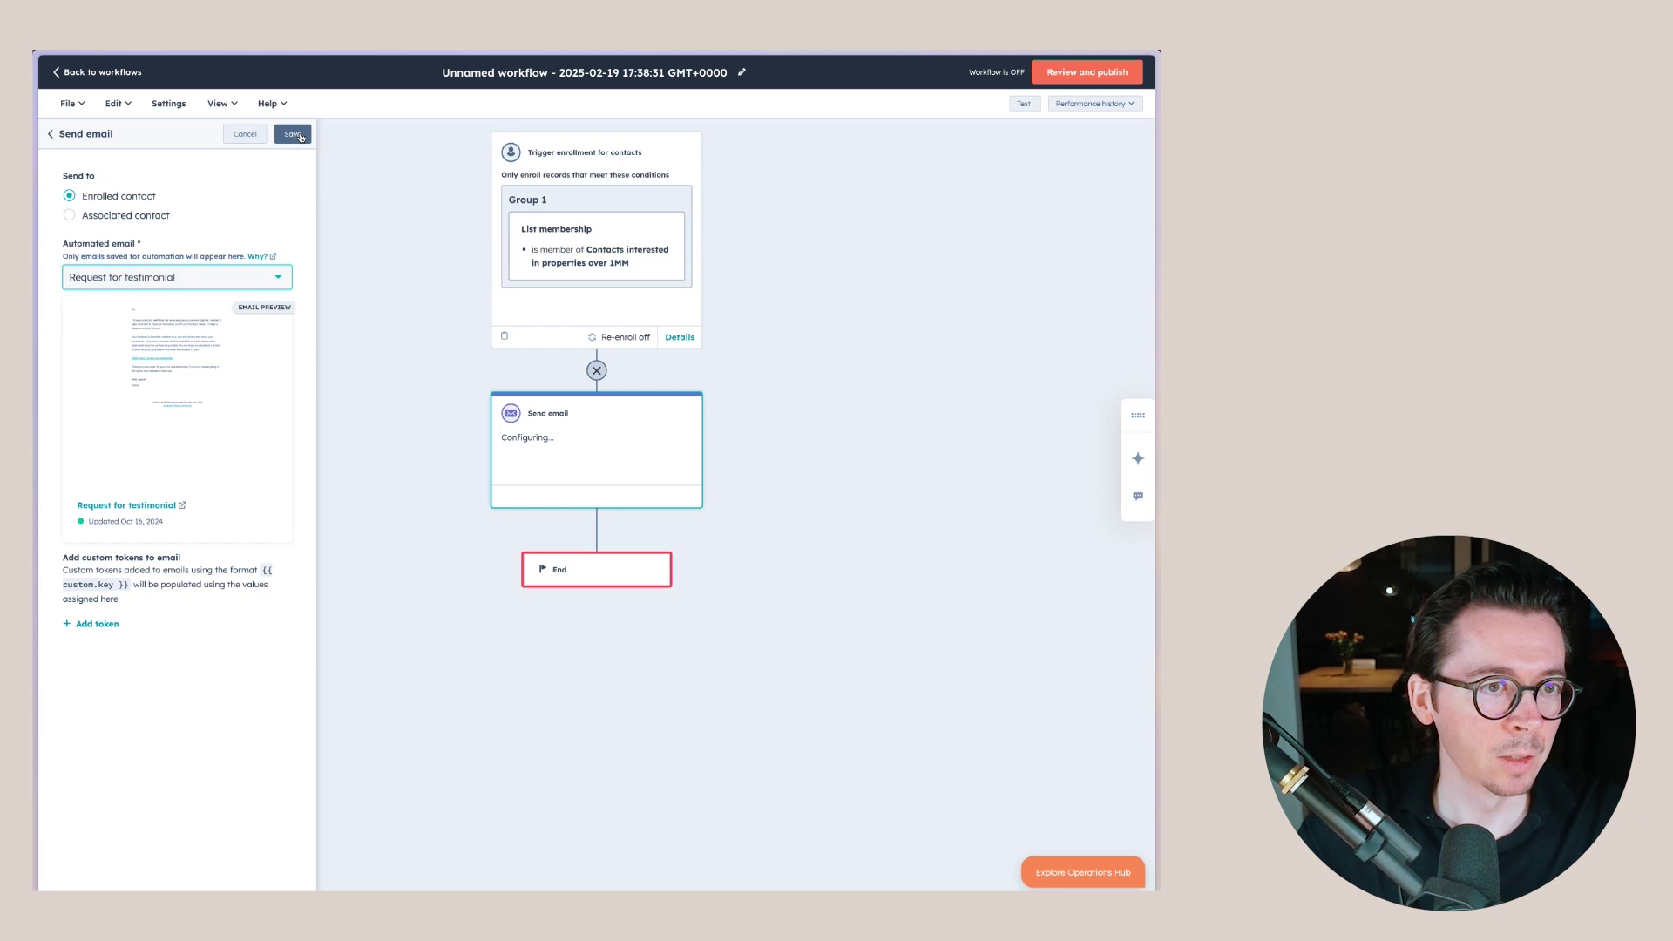
click(295, 135)
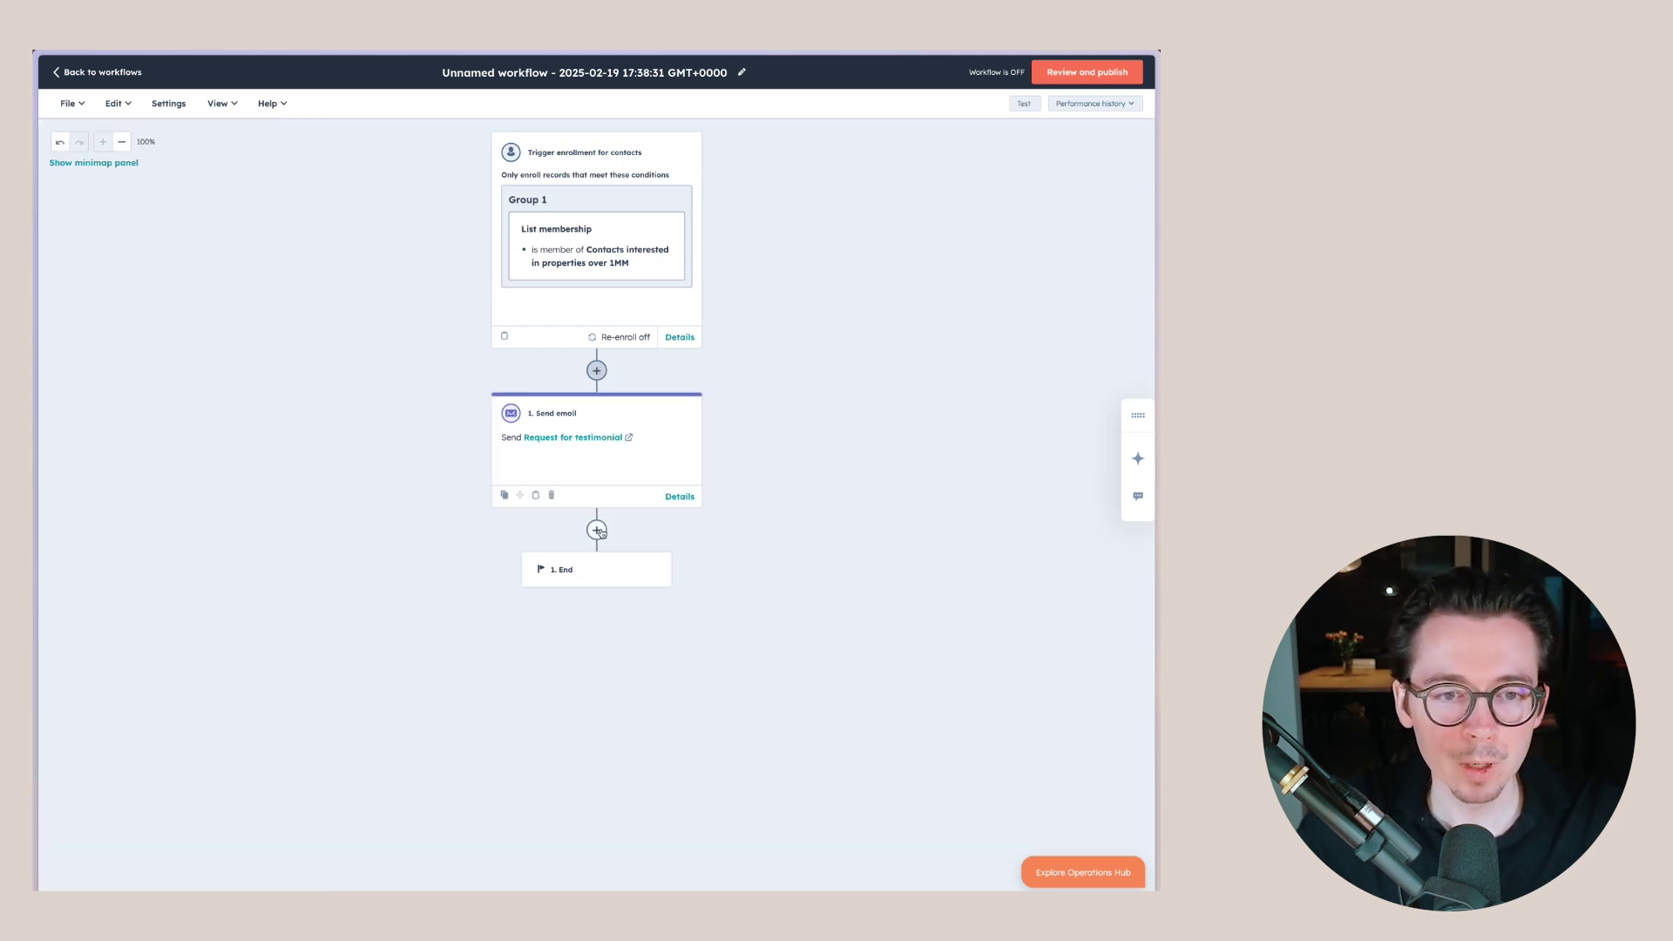
click(597, 529)
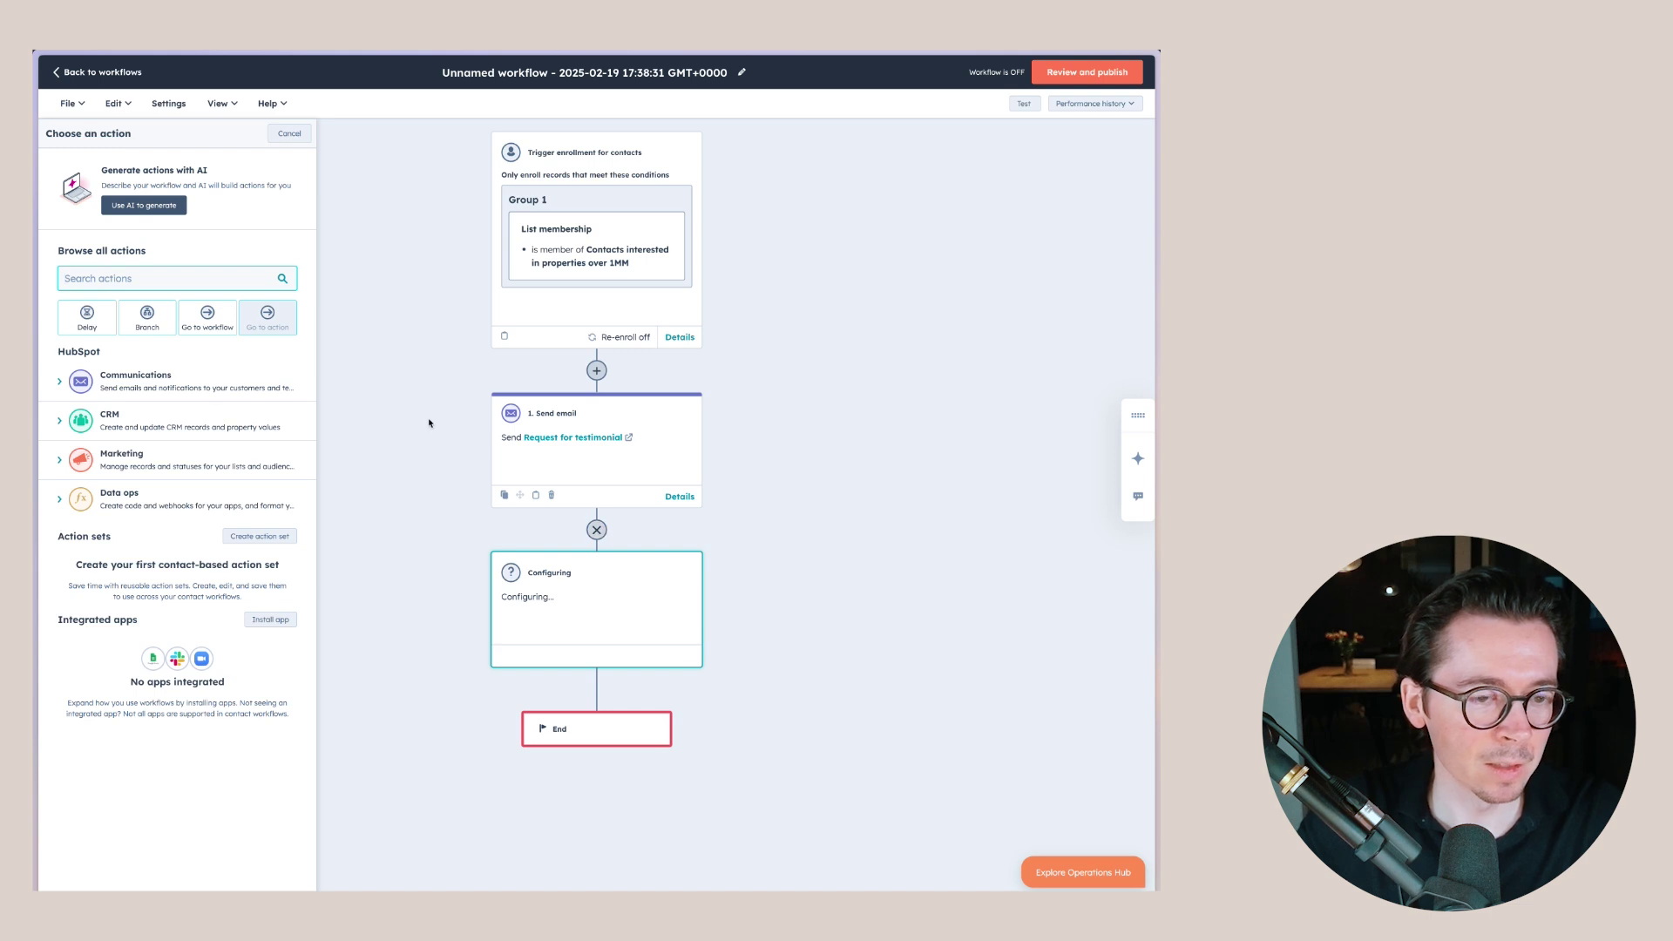
- Add a delay of a set amount of time, 3 days, after the email step
click(107, 318)
click(132, 199)
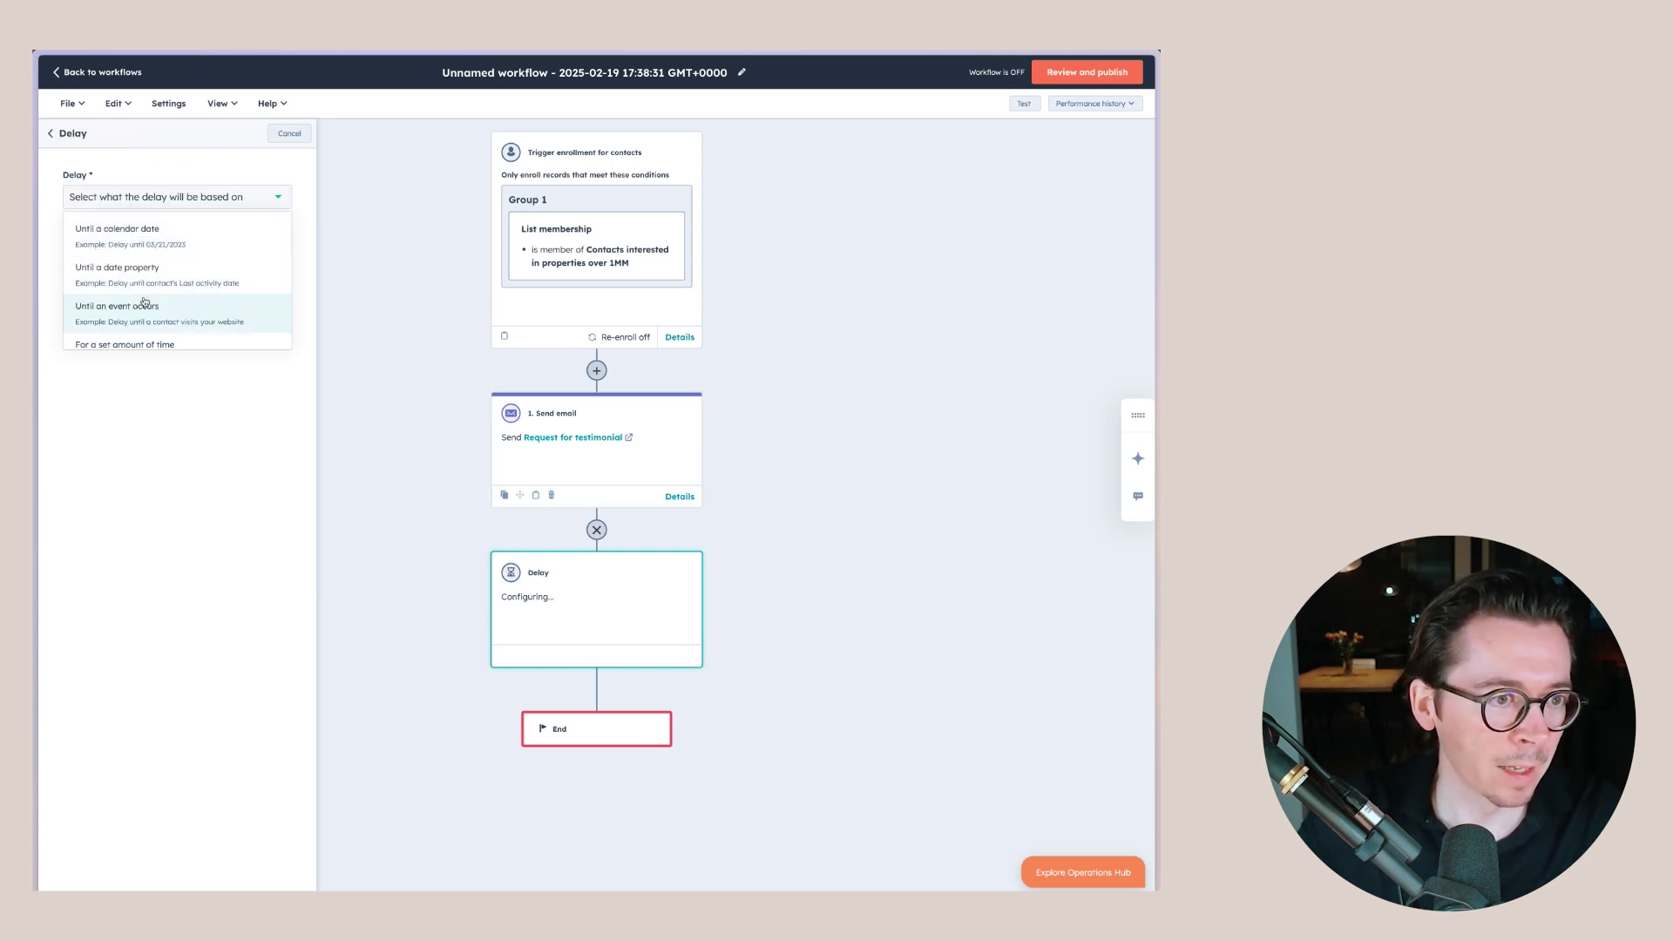
click(140, 343)
click(84, 276)
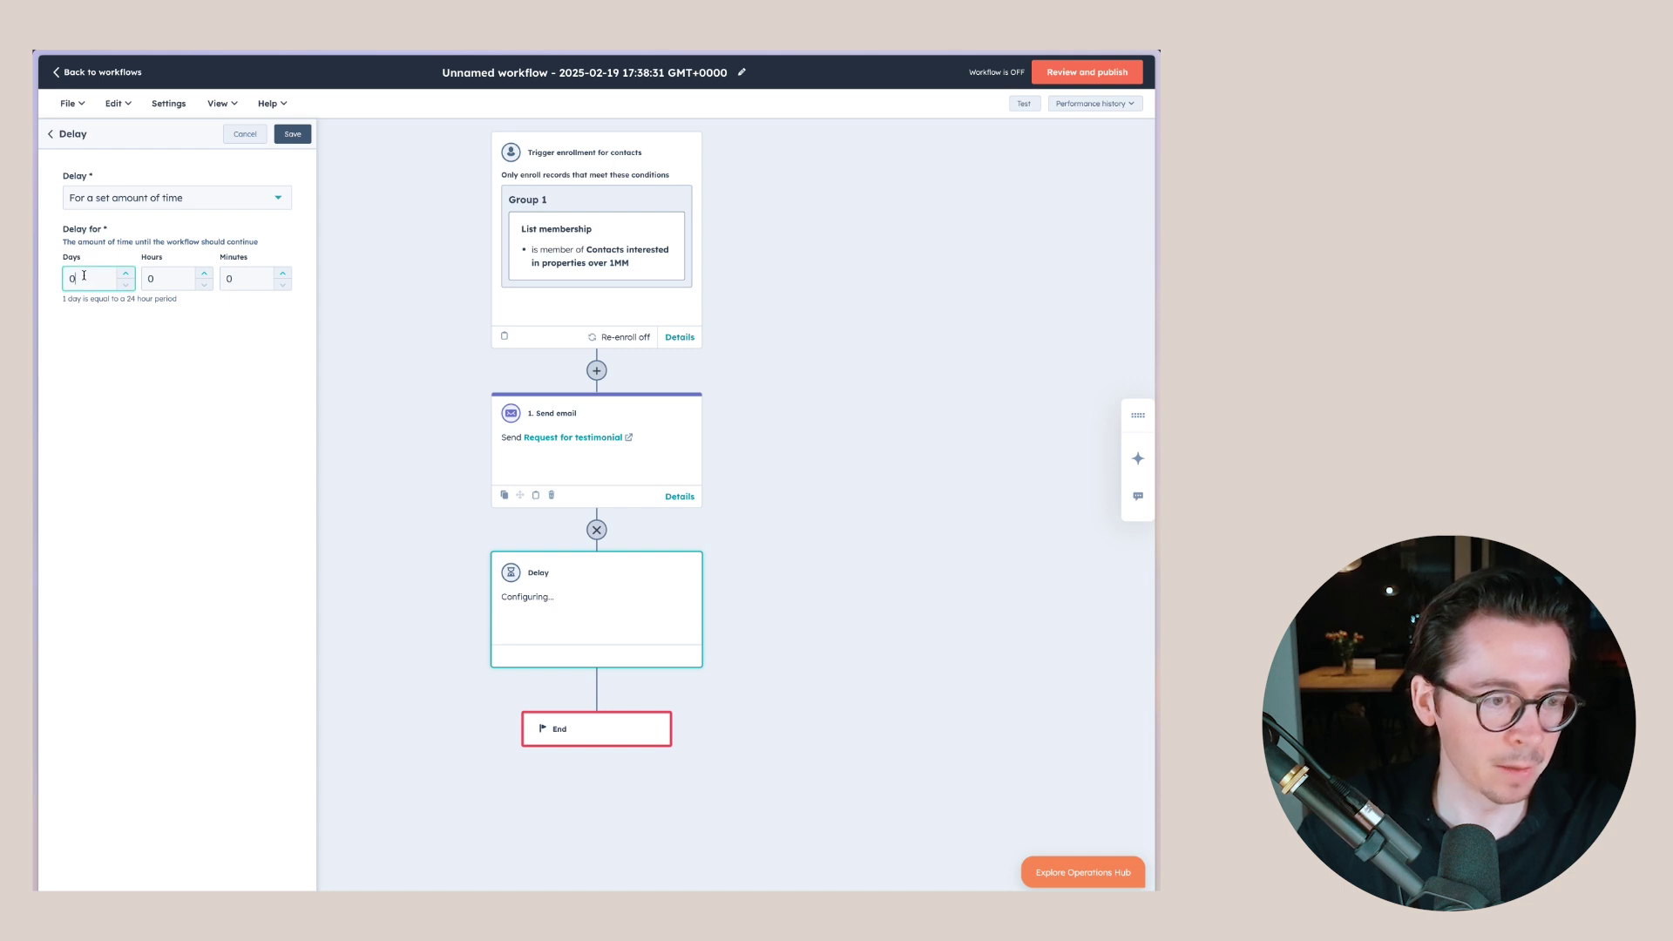
text(3)
click(292, 134)
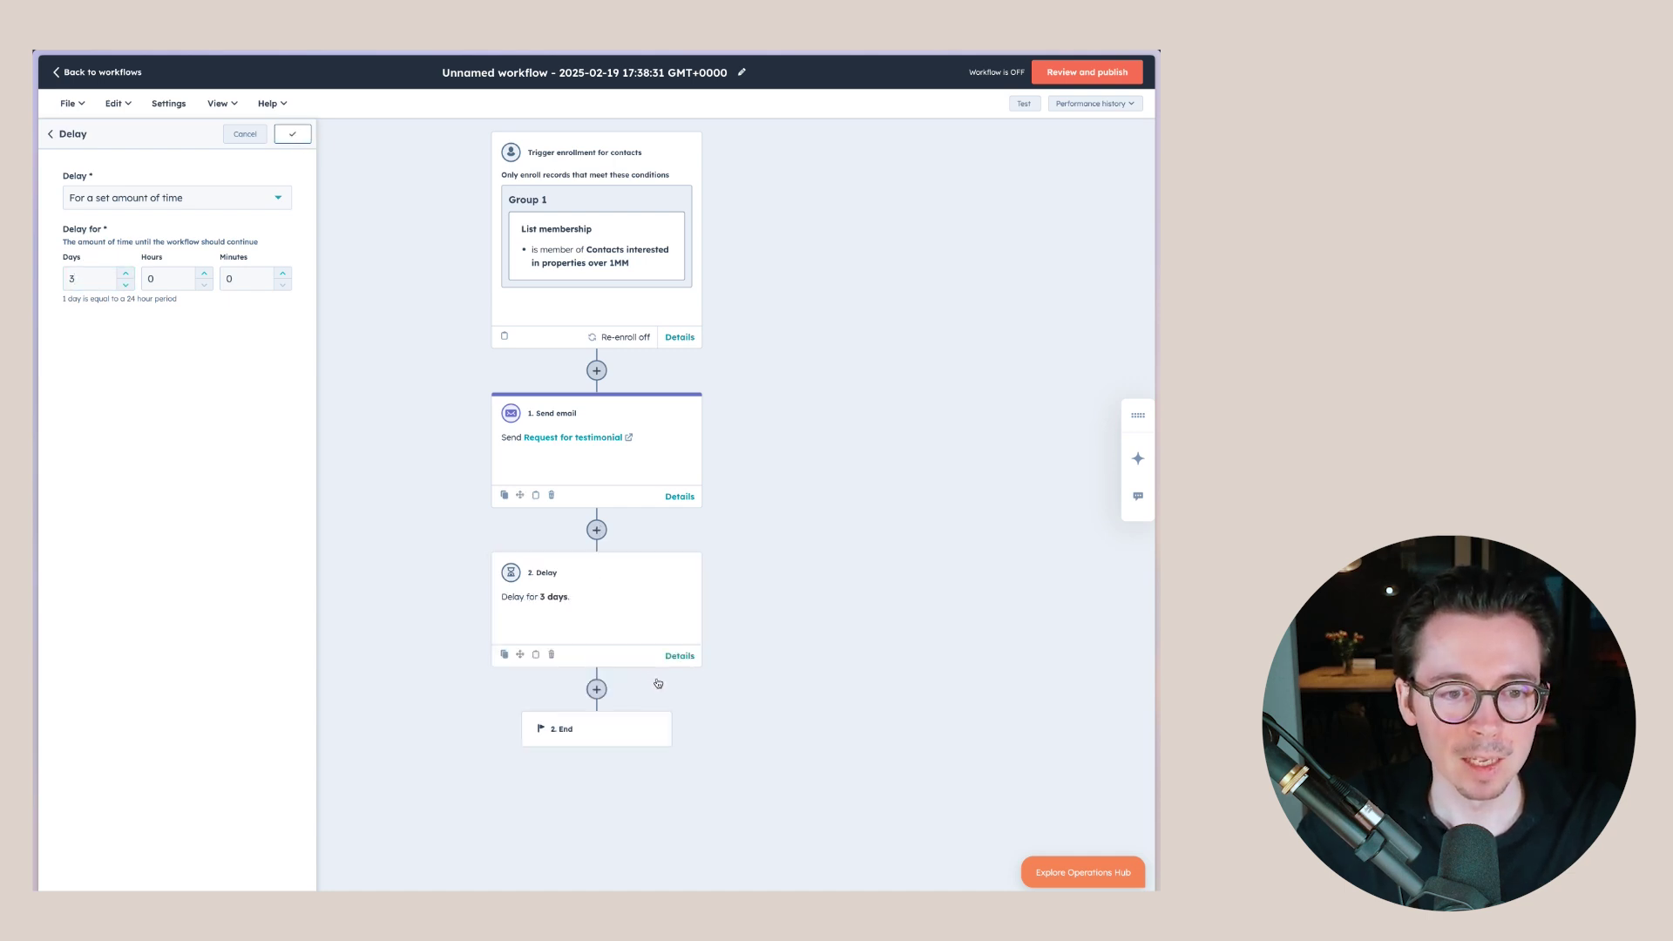
click(597, 688)
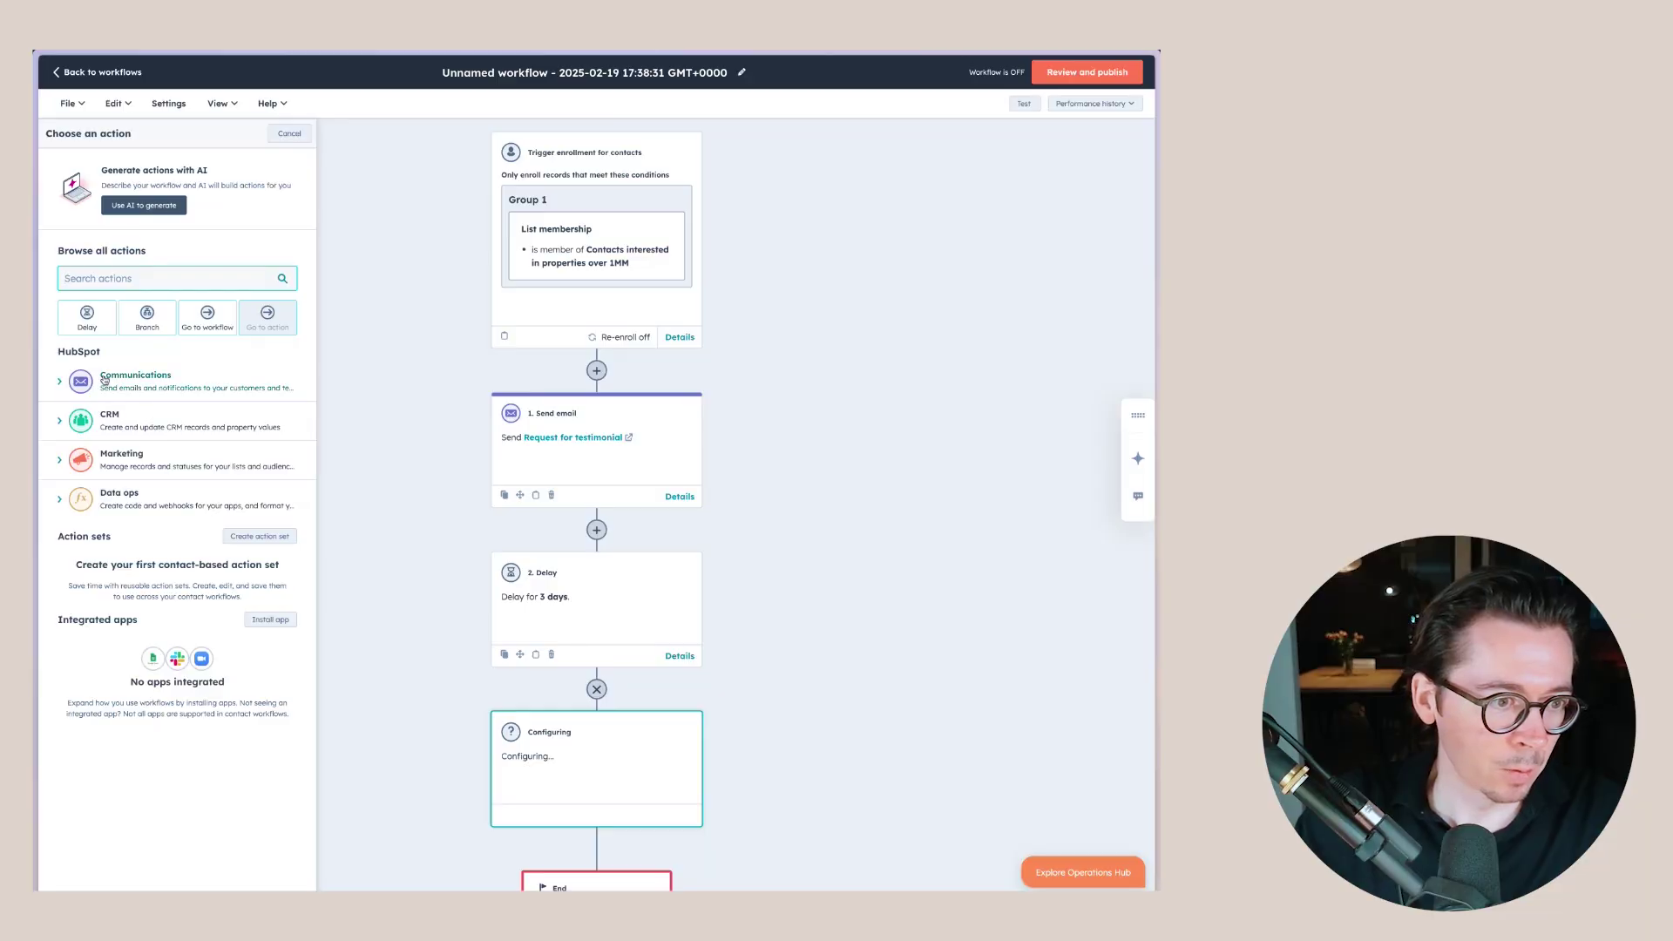
- Add another Send email step using the 'Request for testimonial' email
click(105, 380)
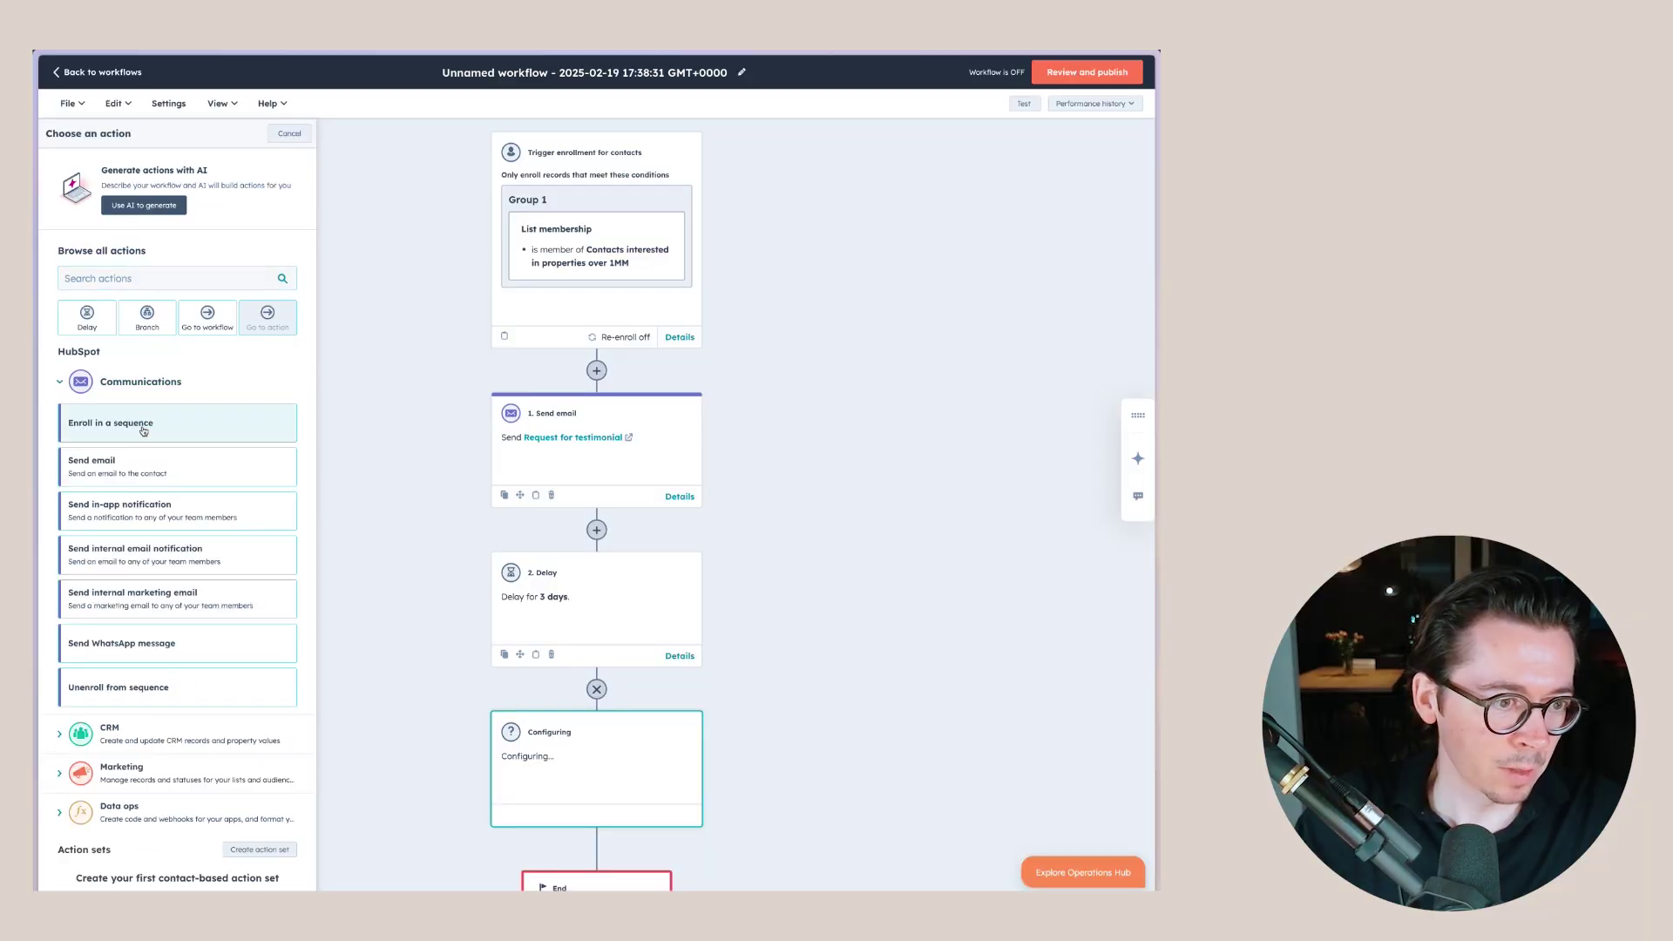
click(137, 459)
click(203, 277)
click(130, 312)
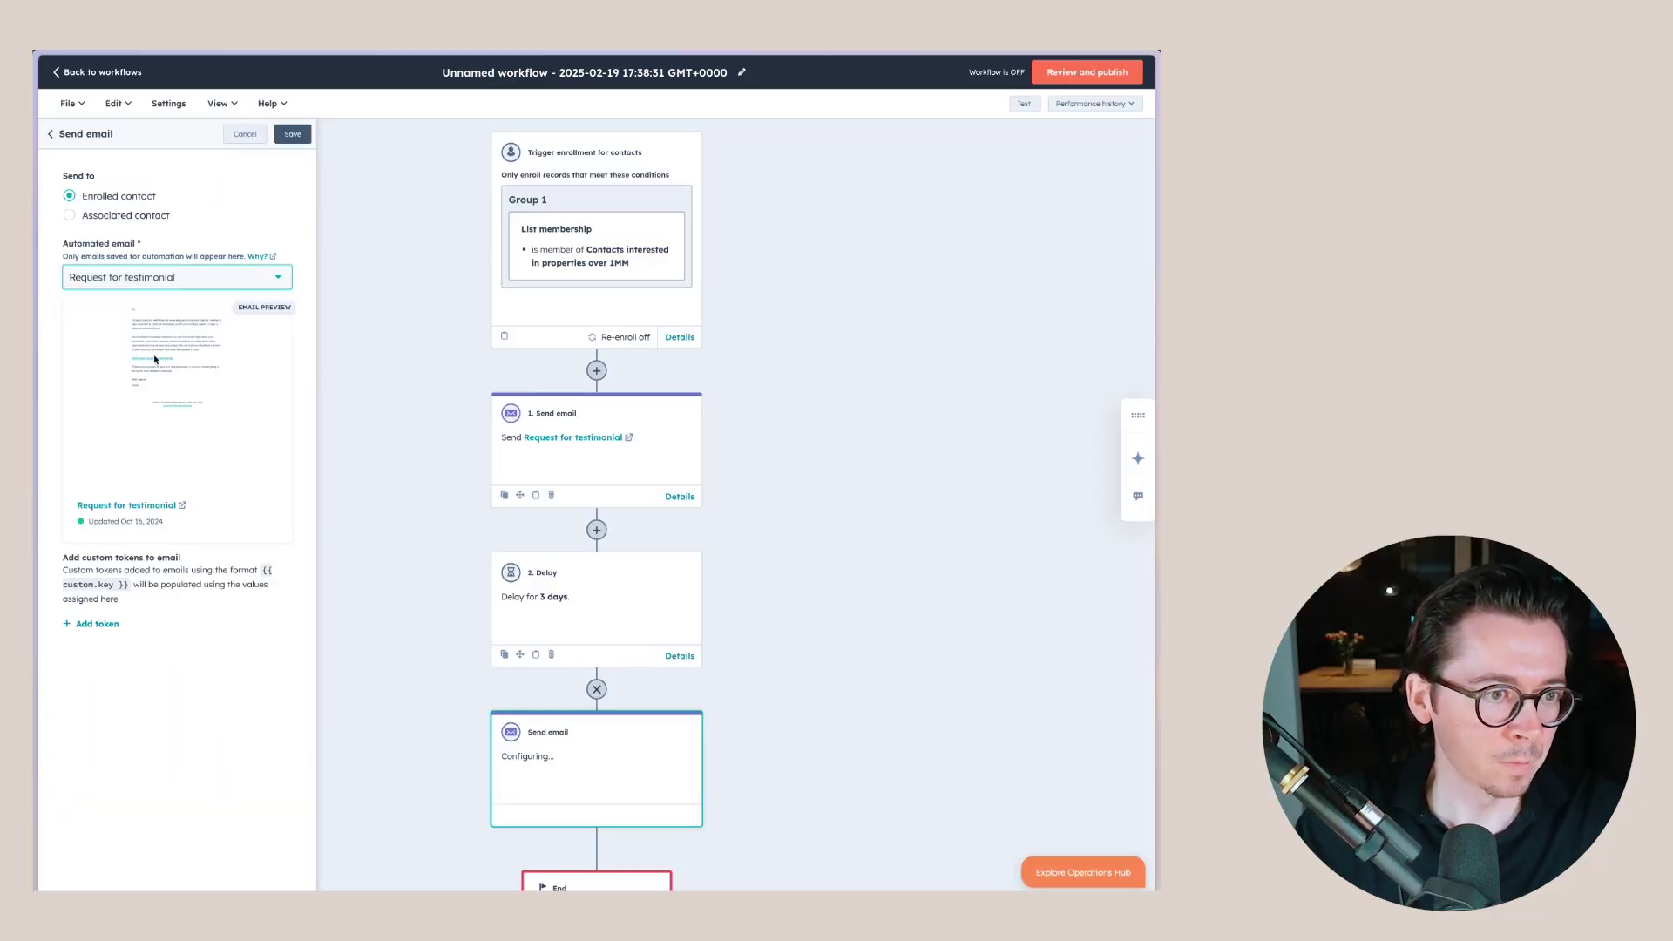
click(292, 133)
- Add a branch after the third workflow step
scroll(795, 567, down, 3)
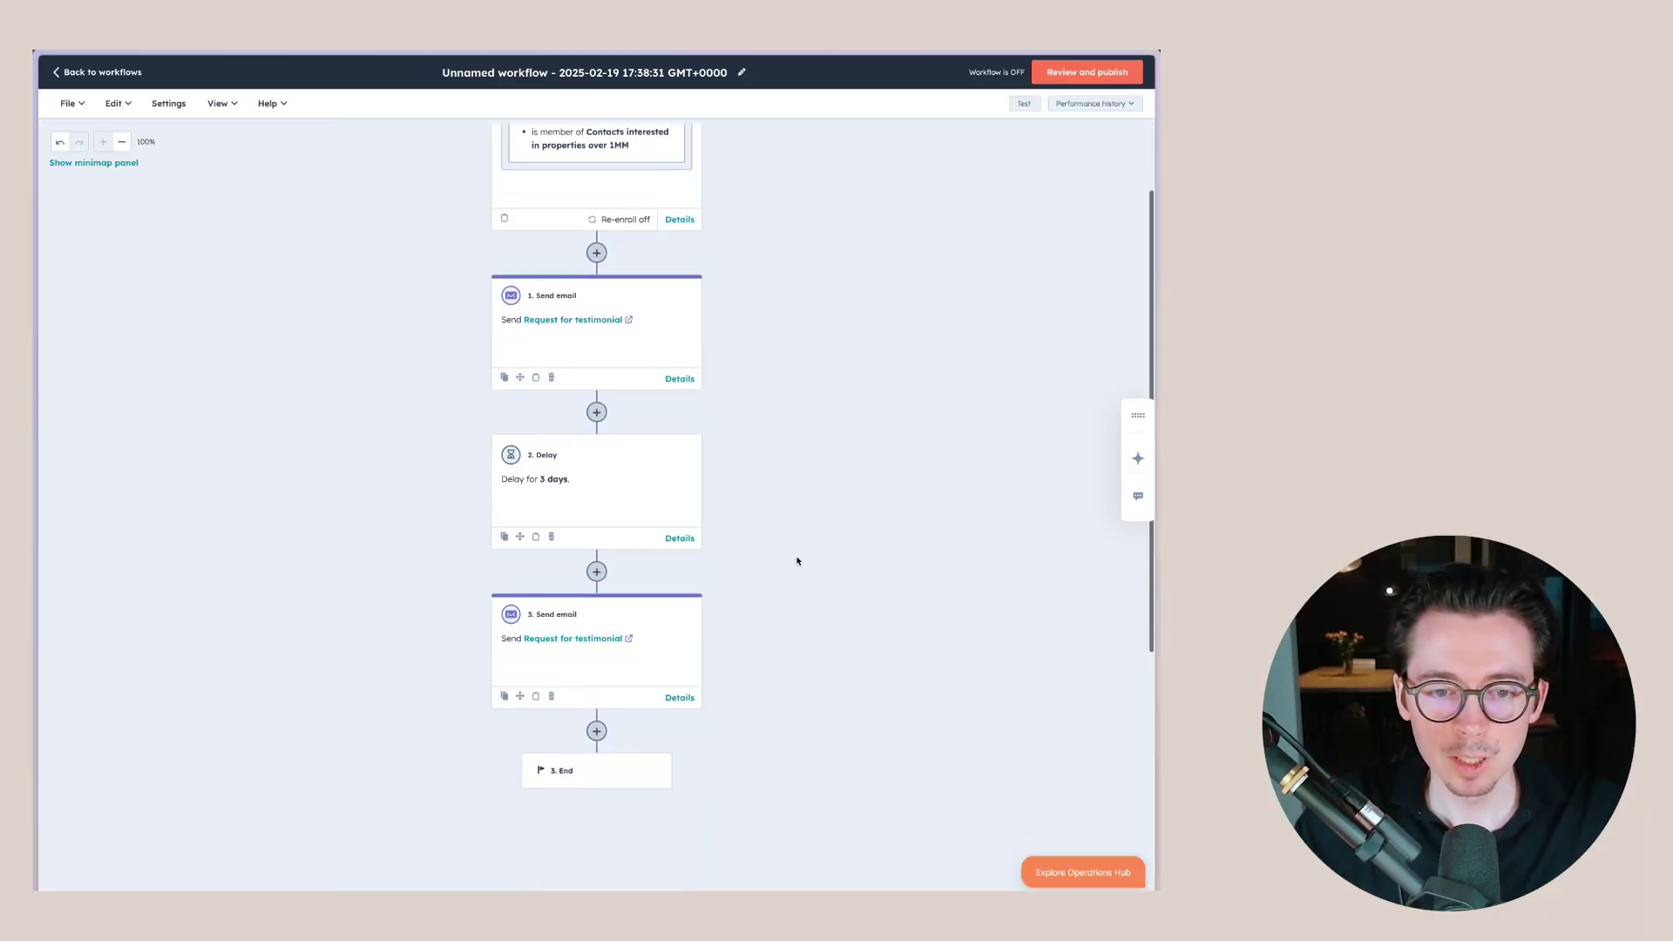
click(596, 730)
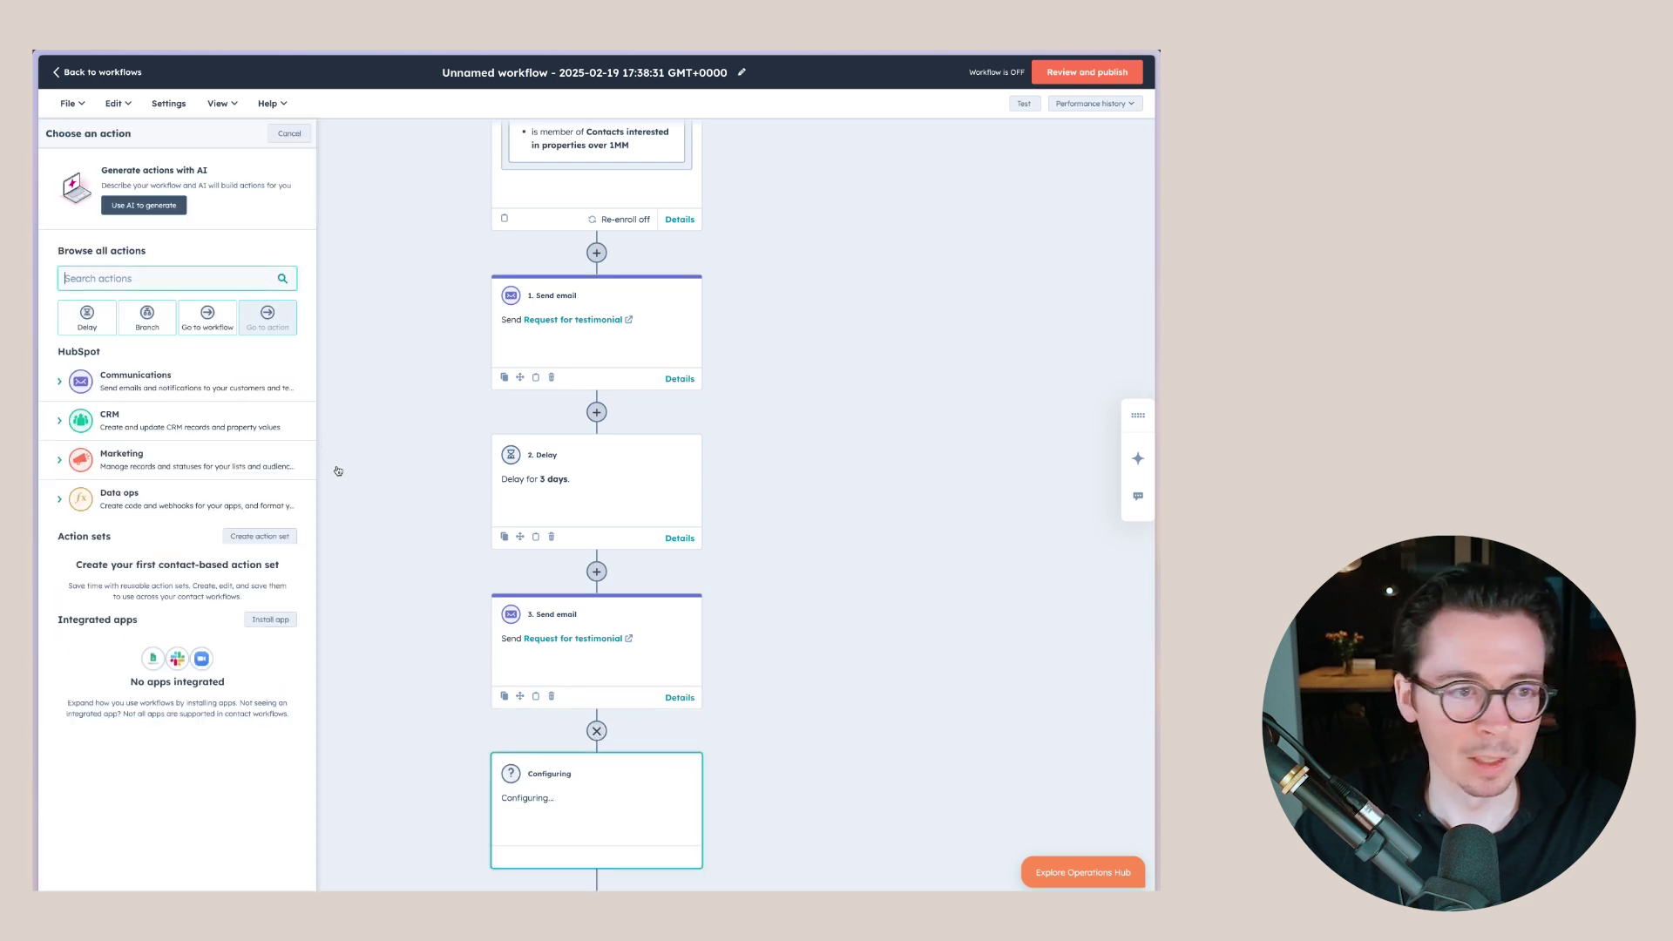
click(147, 318)
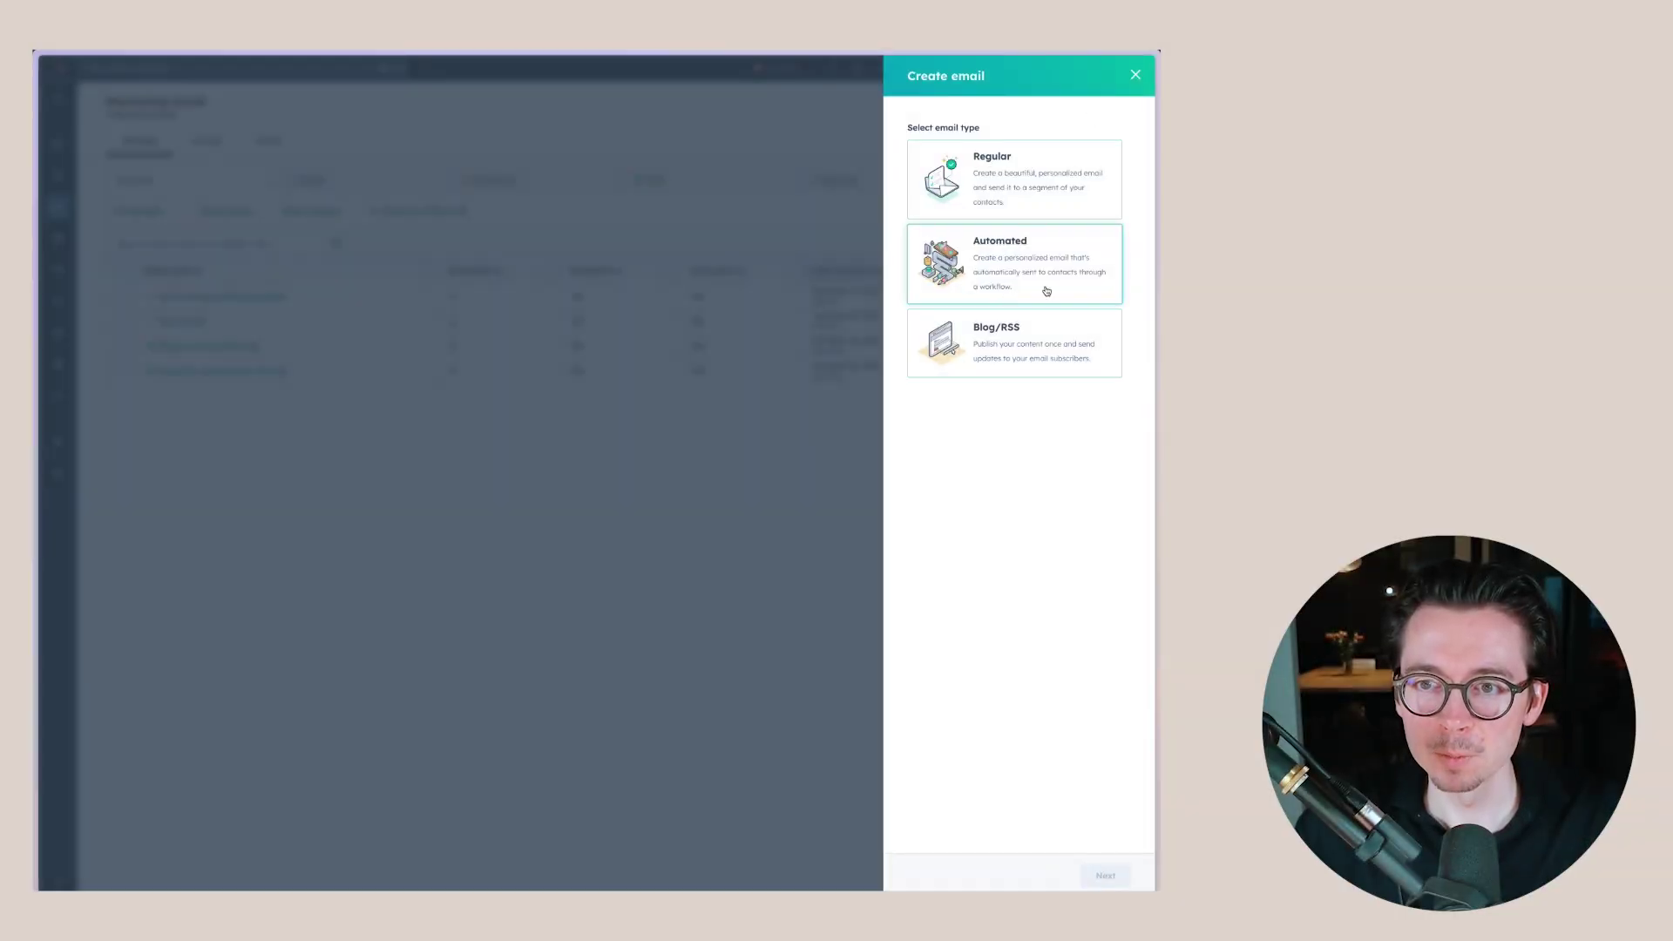
- Start a new Automated email from a blank, start-from-scratch template
click(986, 262)
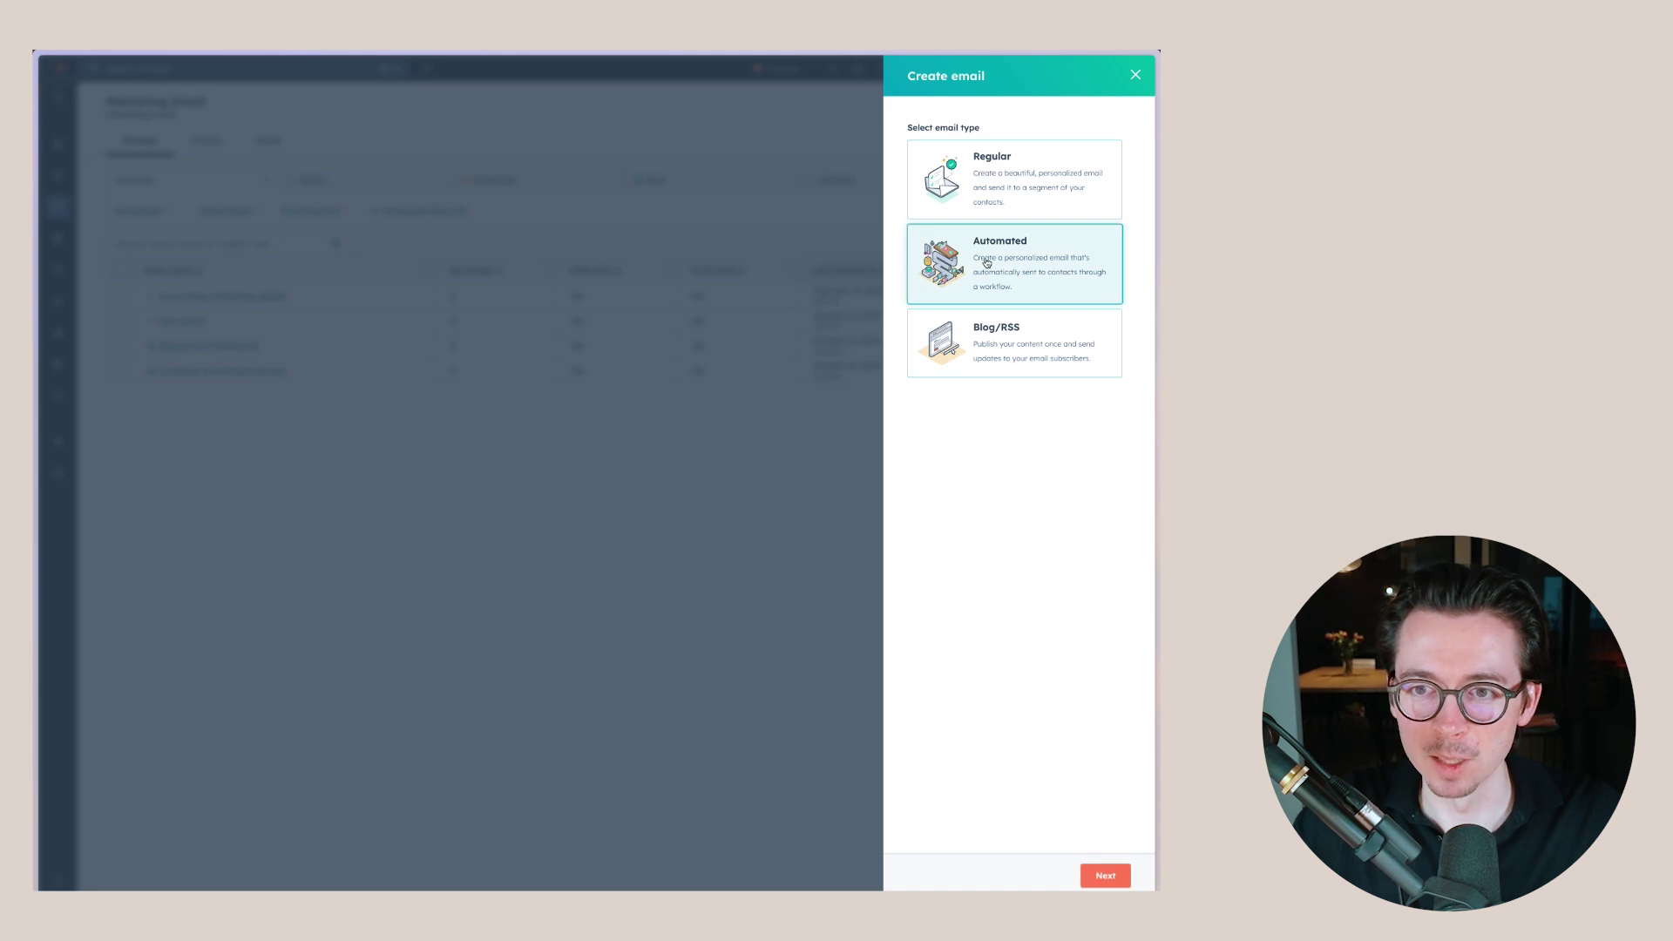
click(1102, 873)
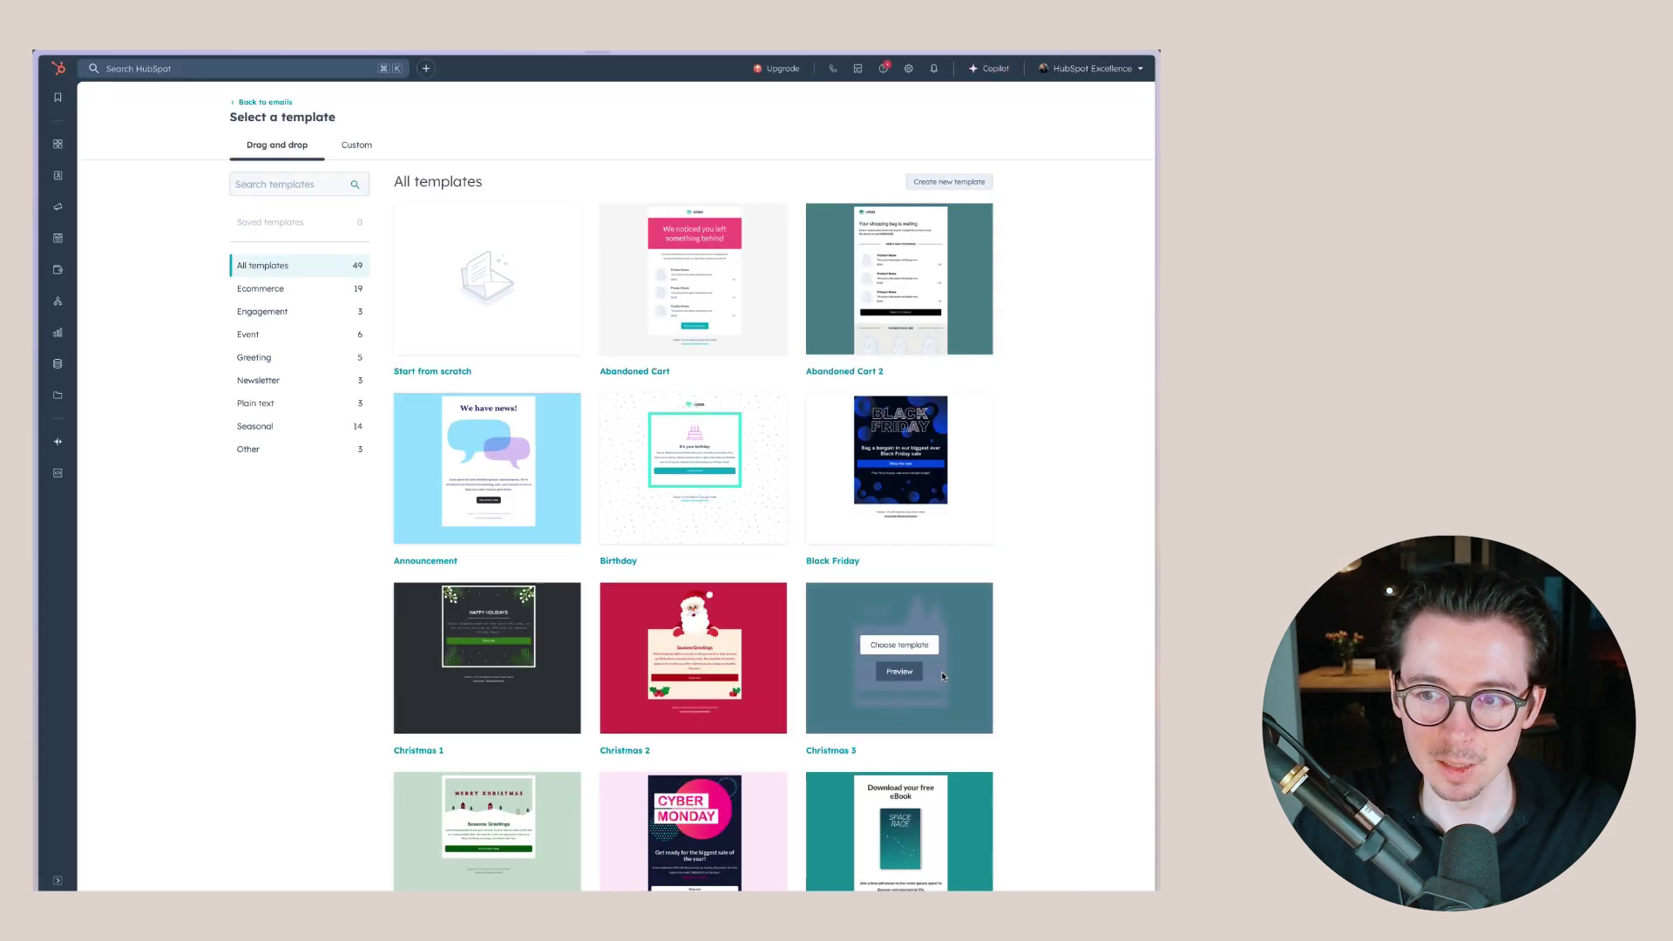
mouse_move(496, 312)
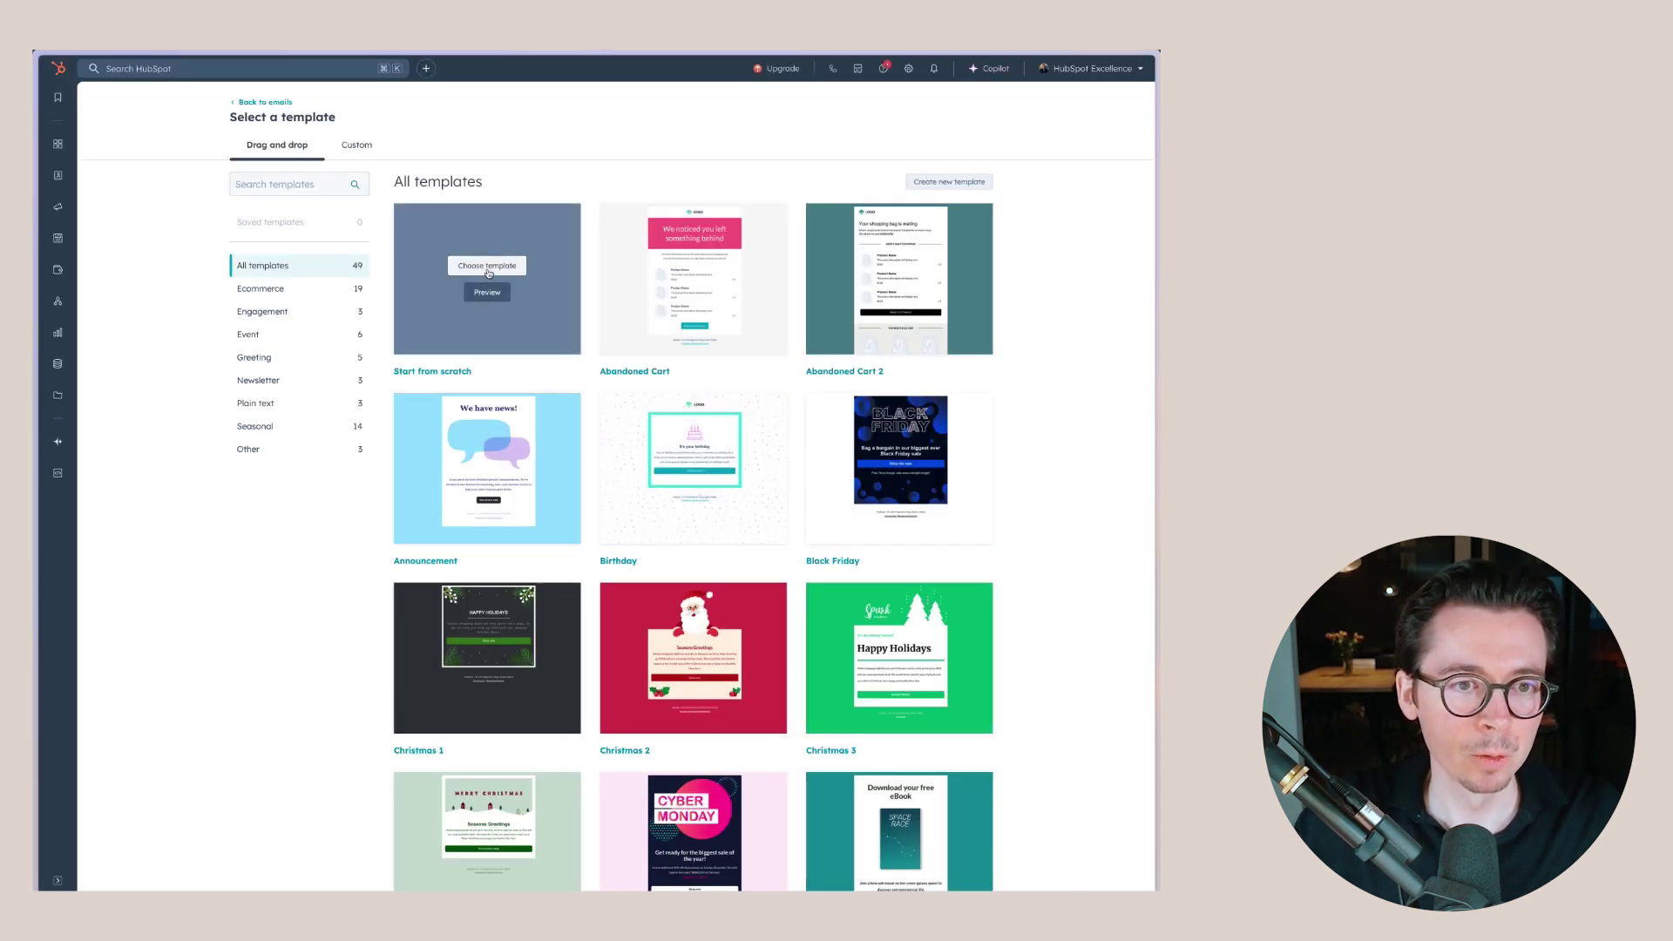
click(489, 266)
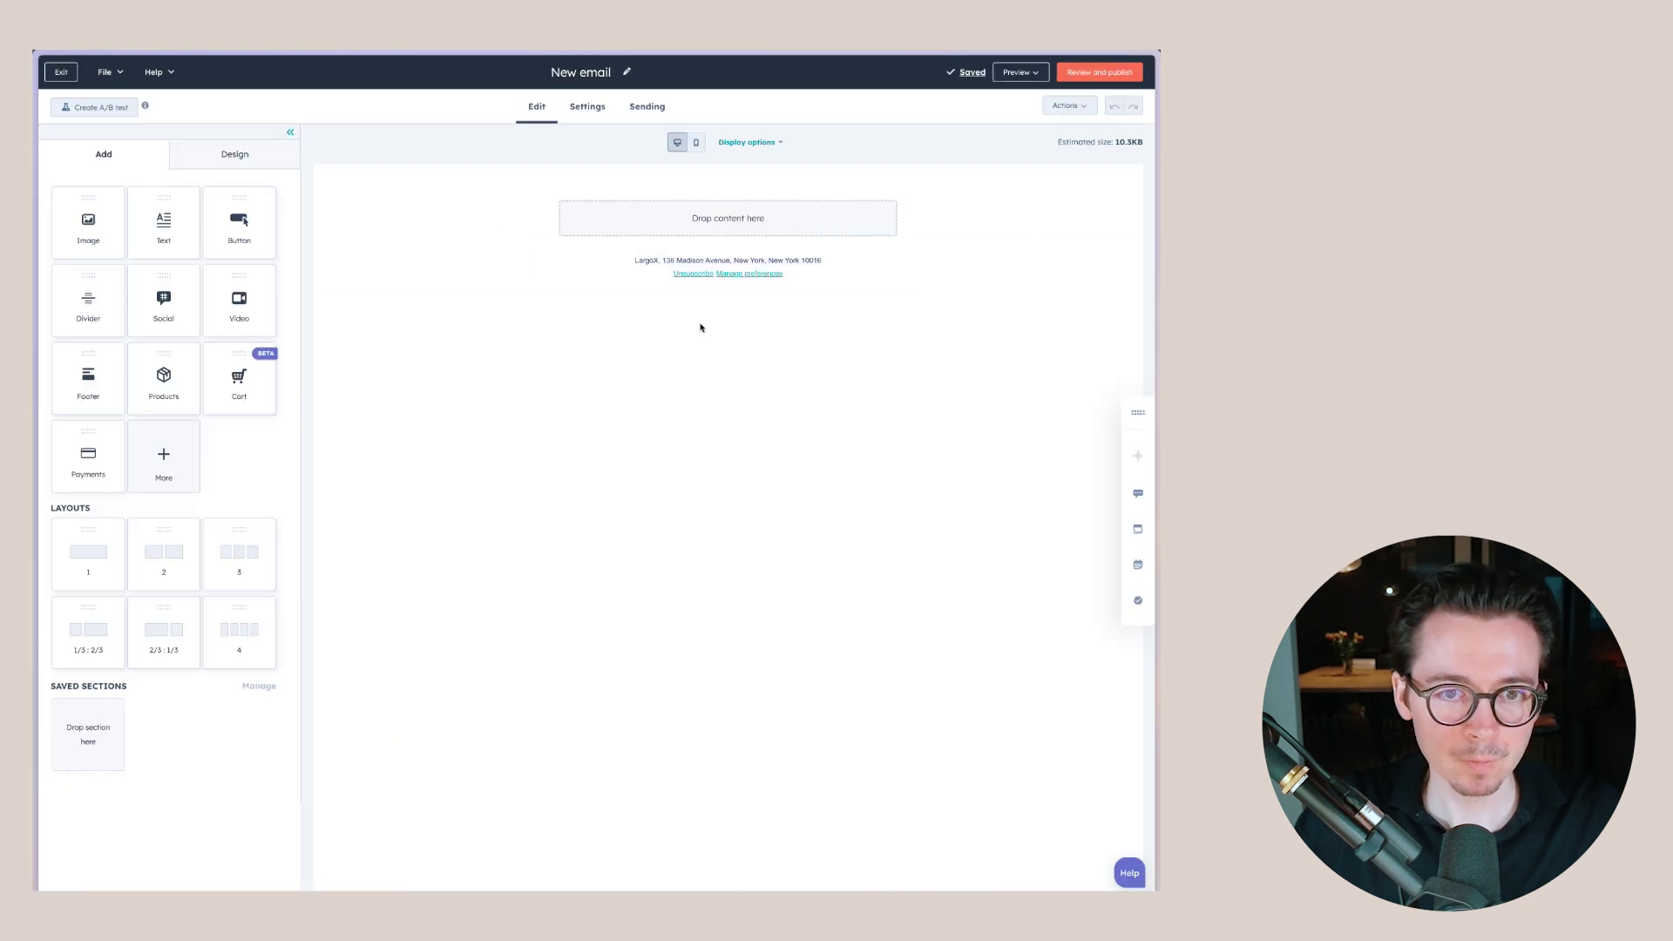
- Insert an Image module with the Jasper logo, resized to 150 px wide
drag(74, 230, 719, 225)
click(169, 342)
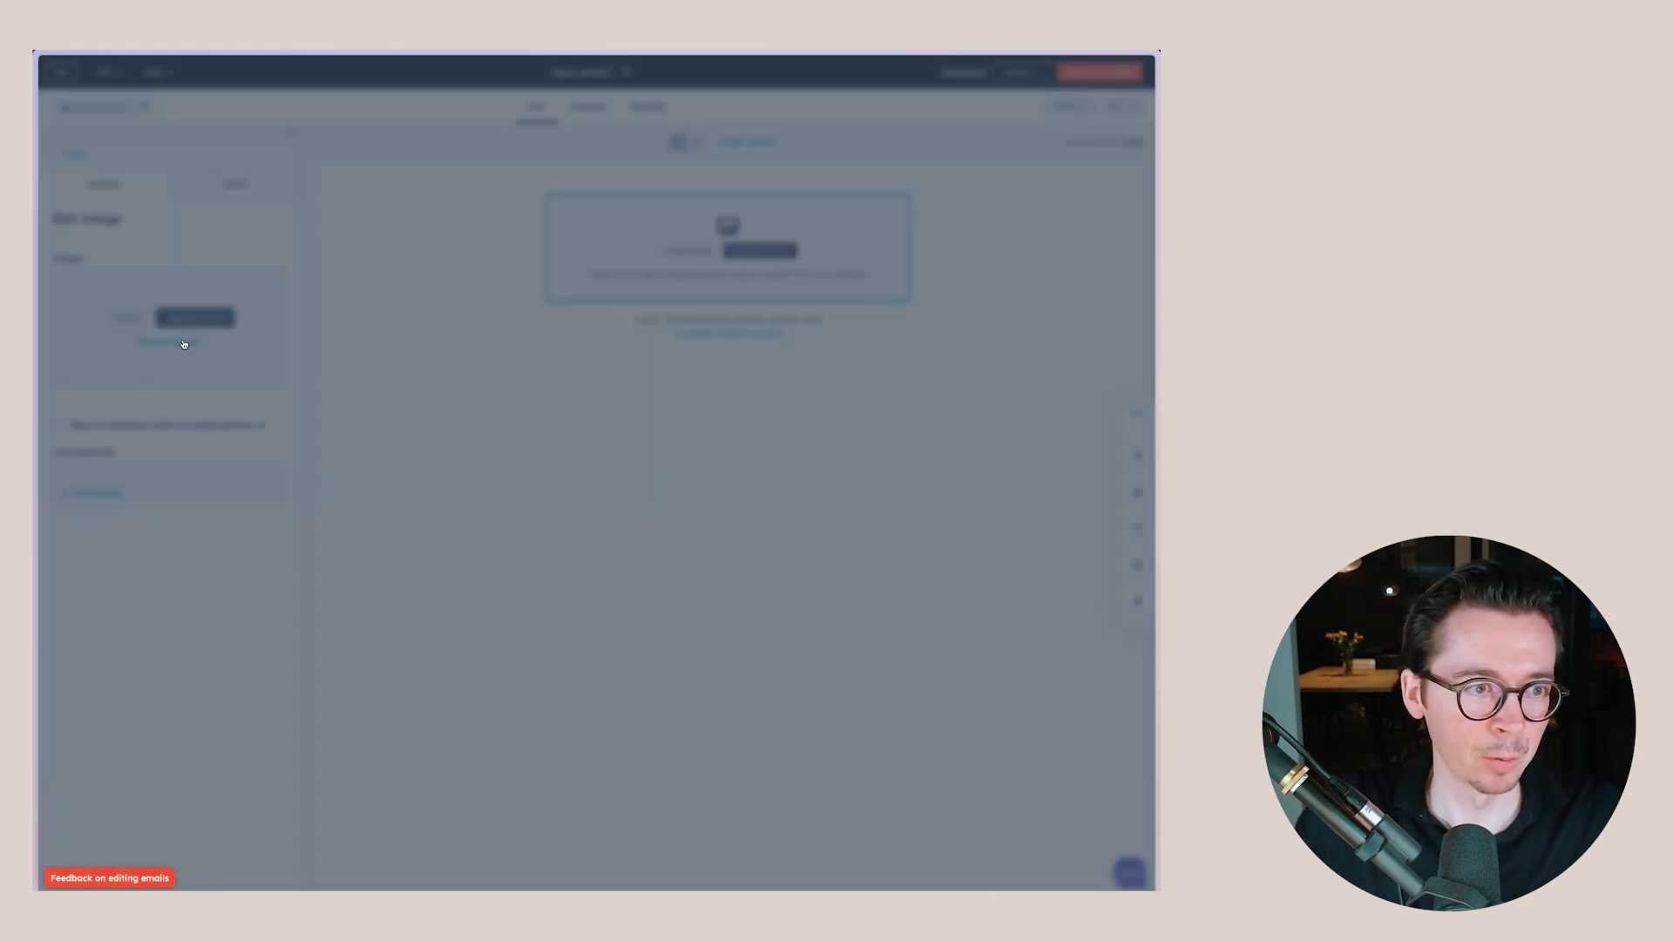
click(1016, 216)
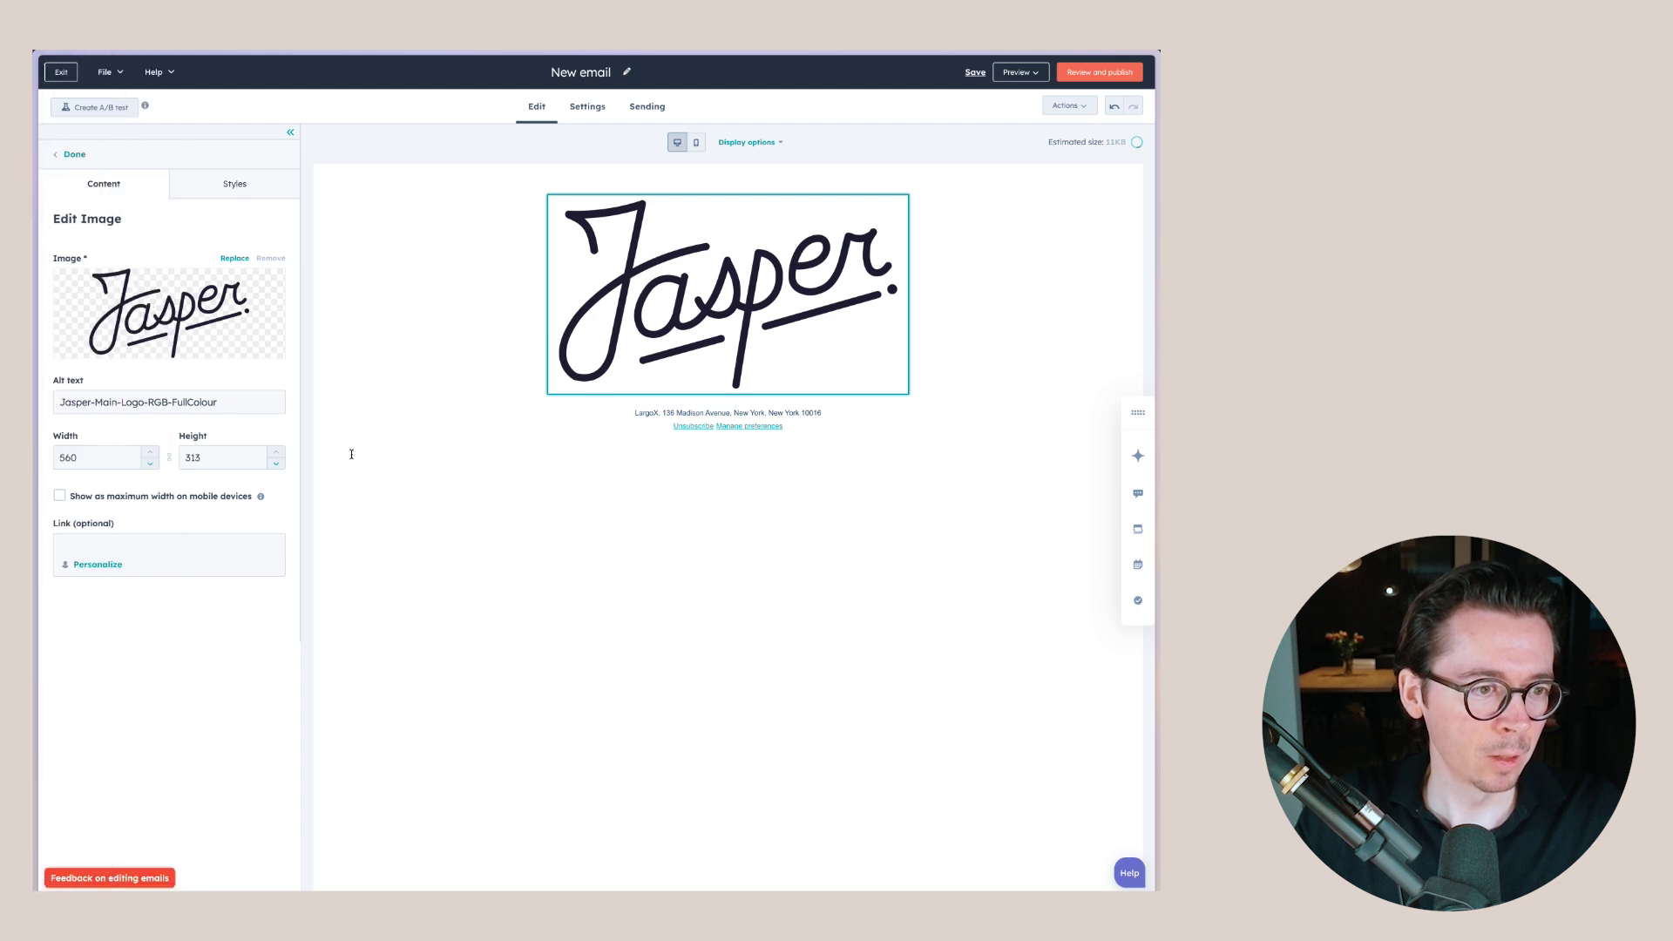
click(75, 458)
text(150)
click(566, 311)
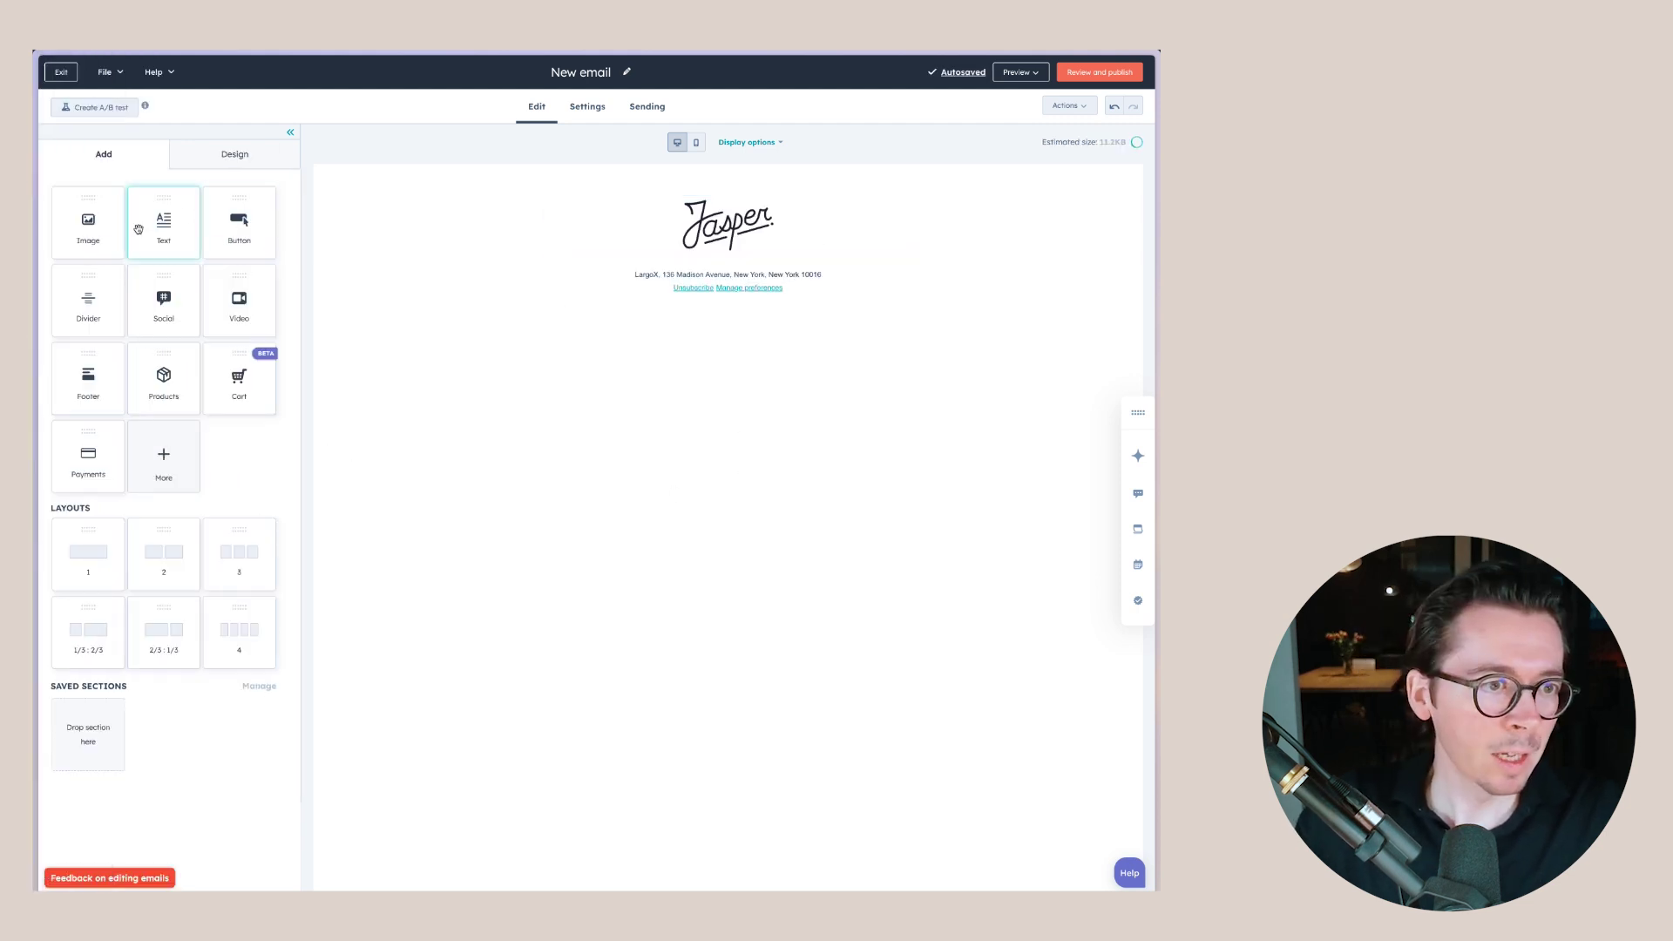
- Add a Text module below the logo and put blank lines between its paragraphs
drag(154, 240, 742, 251)
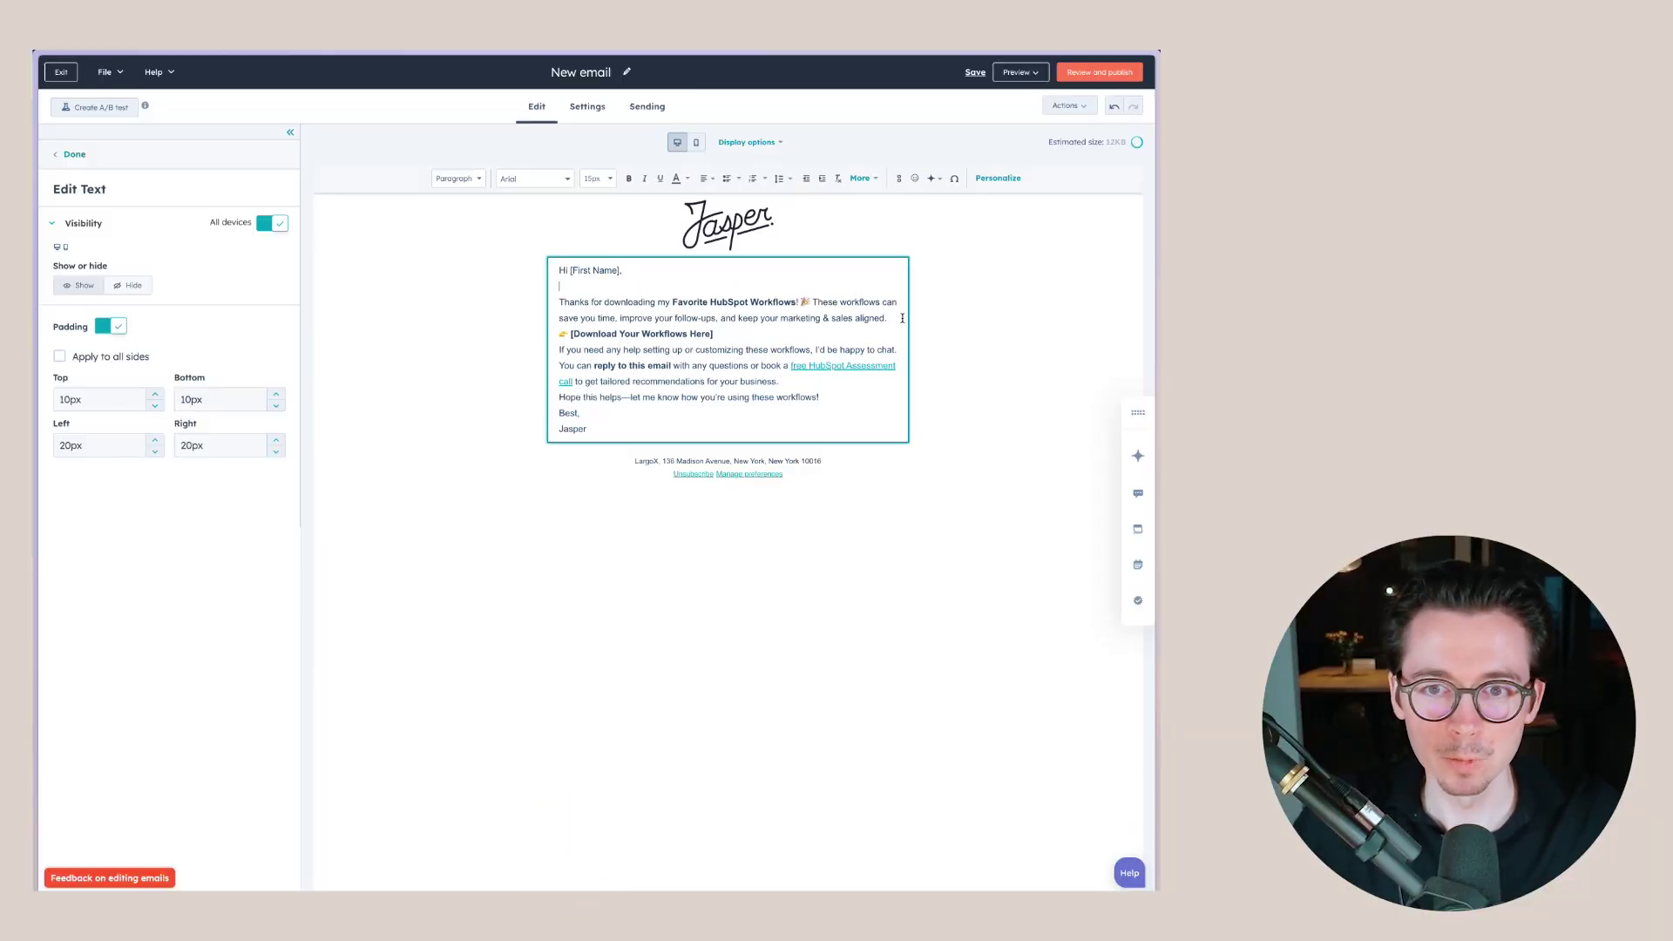
key(Return)
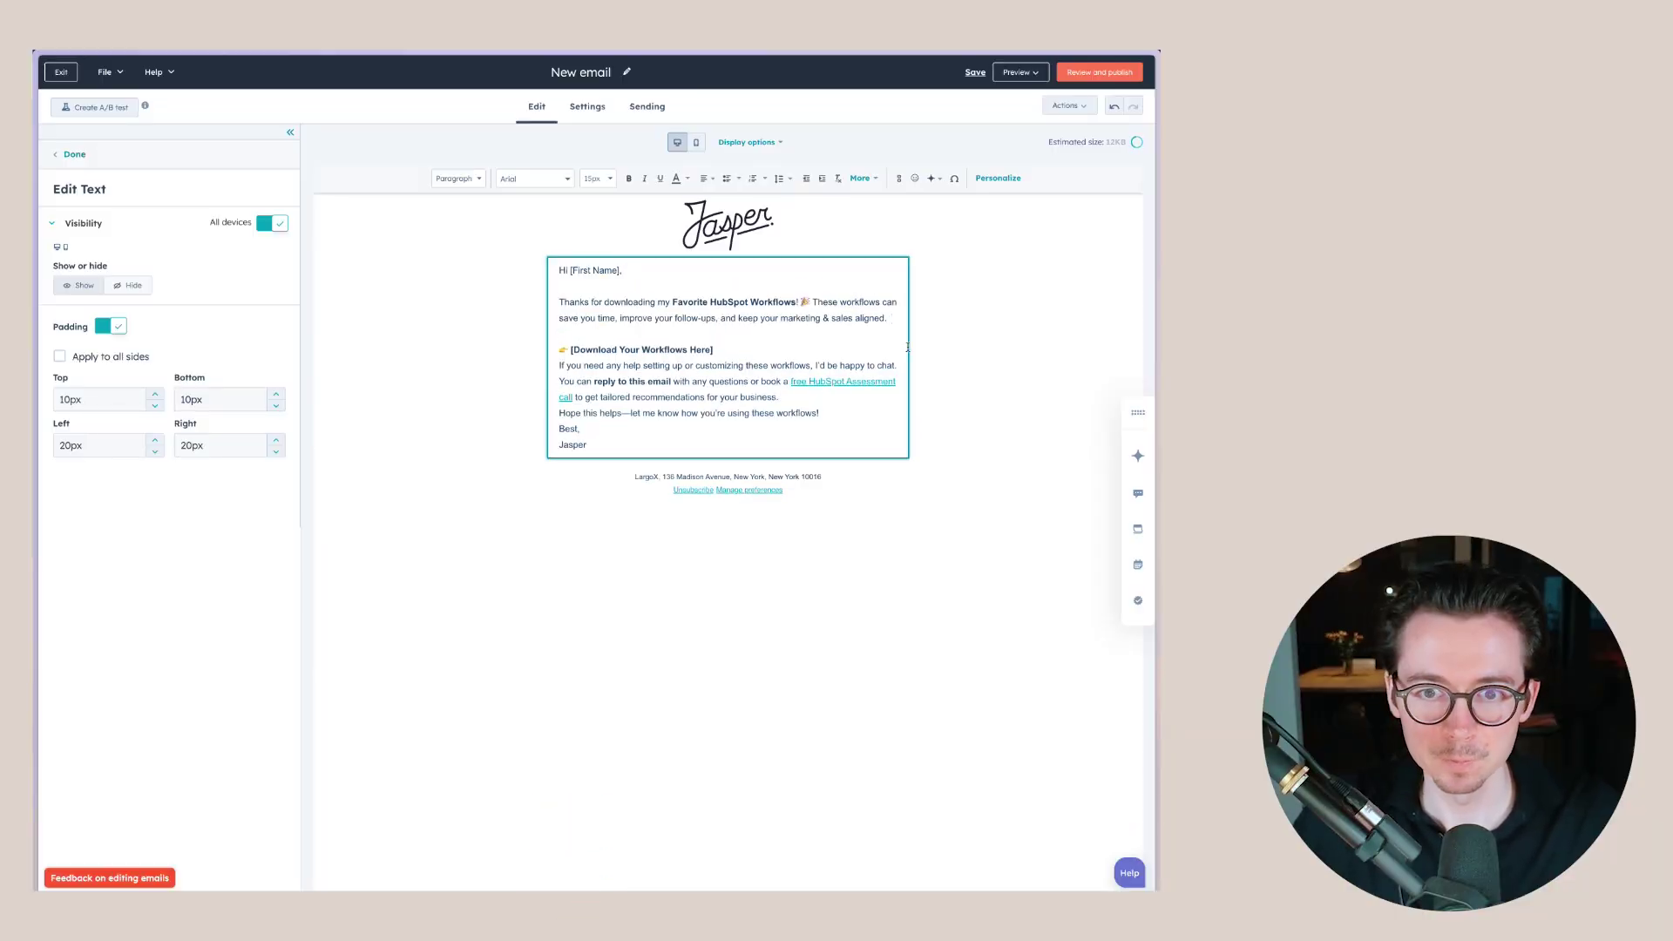
key(Down)
key(End)
key(Return)
key(Return)
click(820, 445)
key(Return)
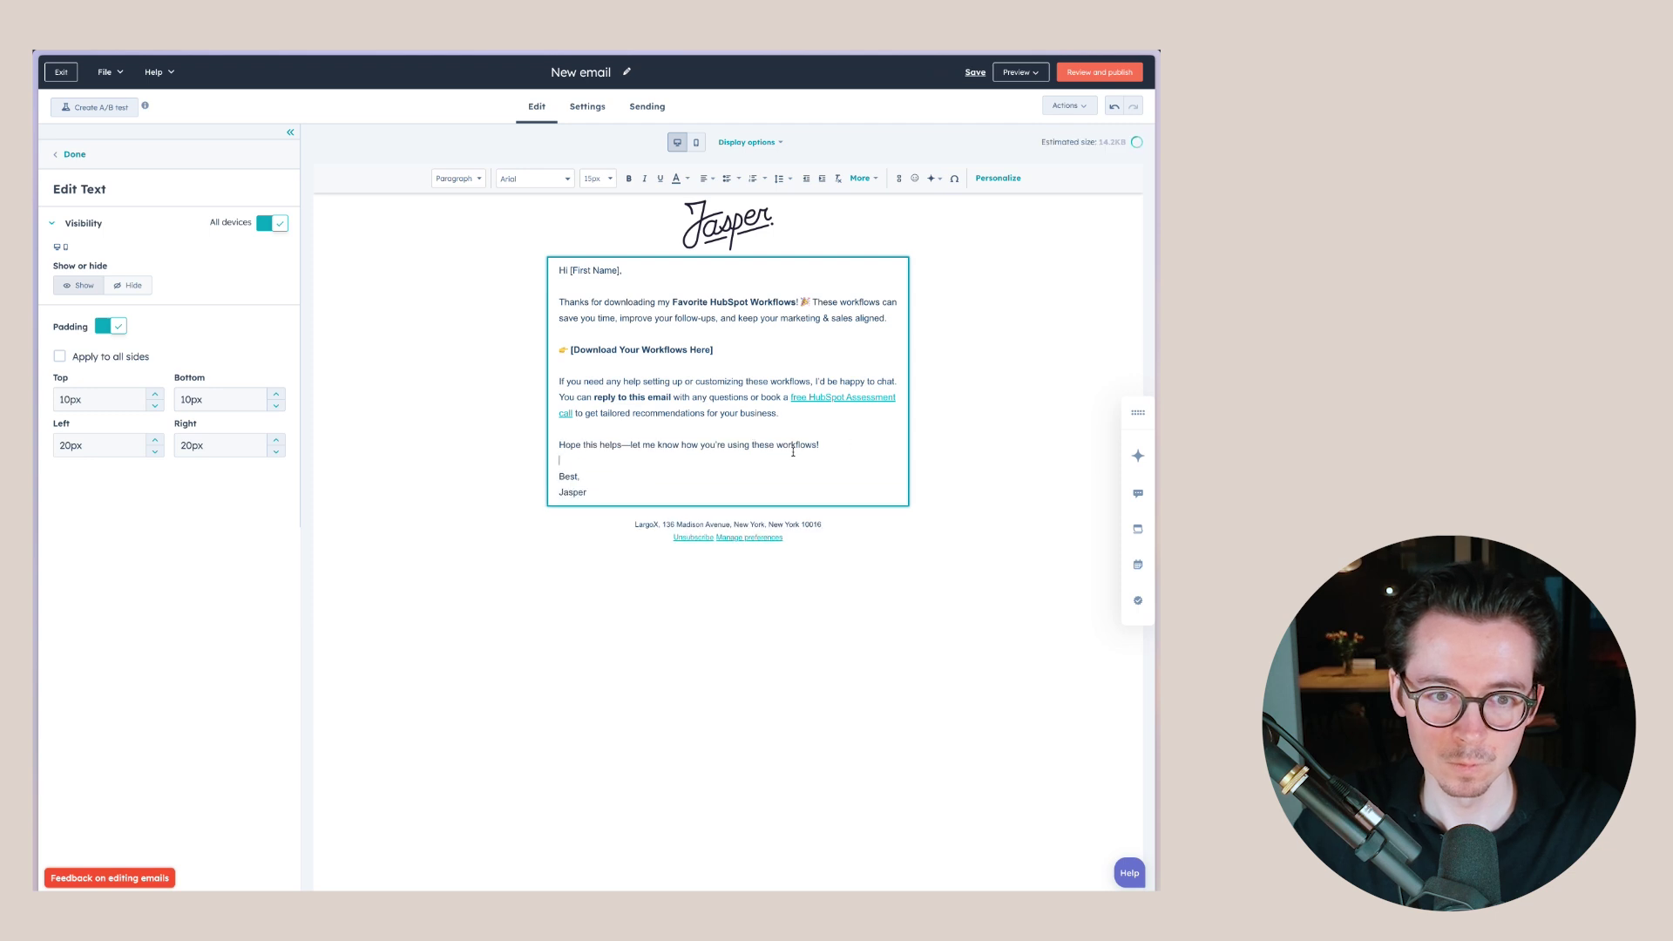
click(741, 477)
key(Return)
click(958, 426)
- Remove the brackets from 'Download Your Workflows Here' and link it to Jasper+-+Services+Guide.pdf
click(666, 350)
key(BackSpace)
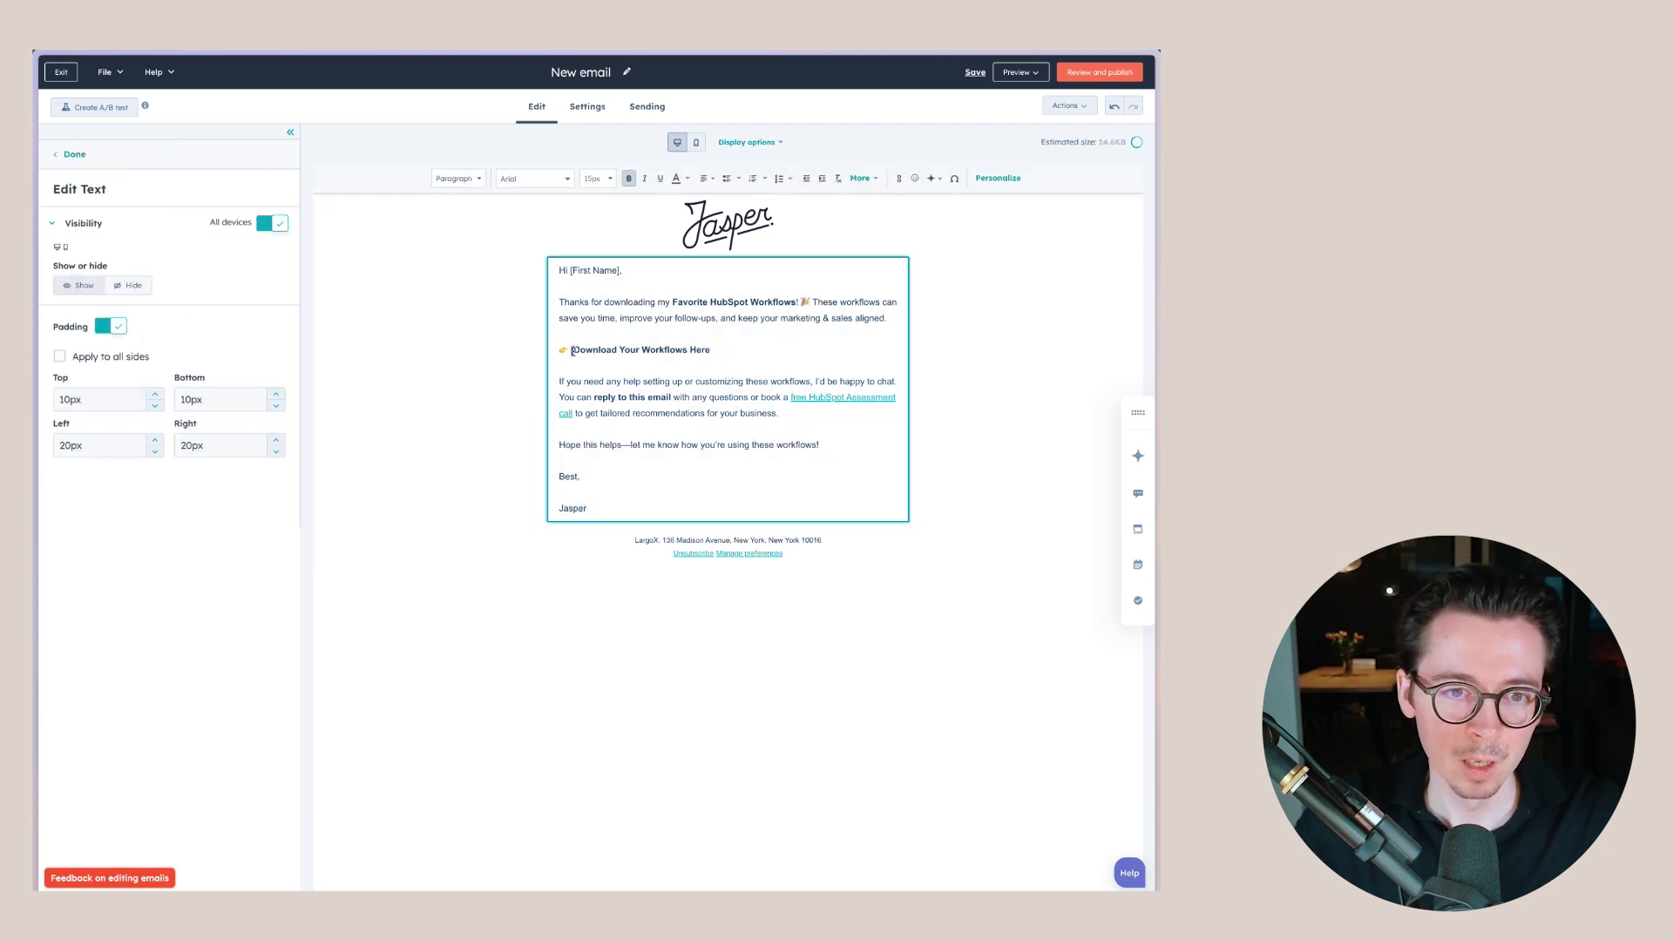
click(572, 350)
key(BackSpace)
drag(705, 350, 558, 351)
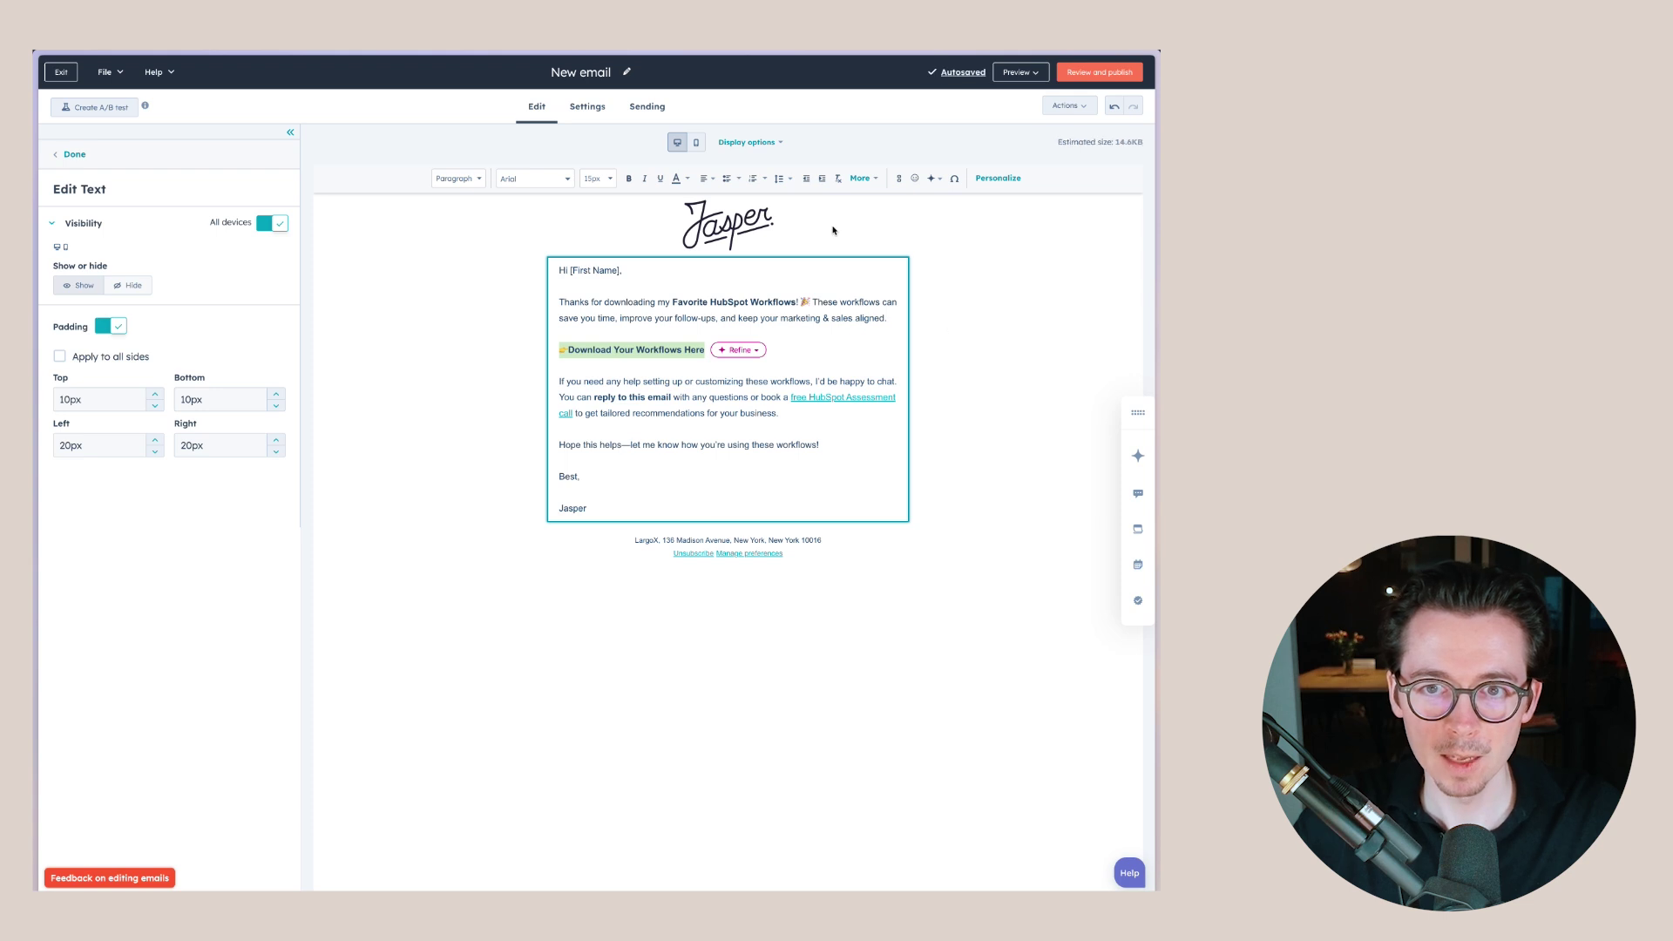
click(897, 180)
click(631, 426)
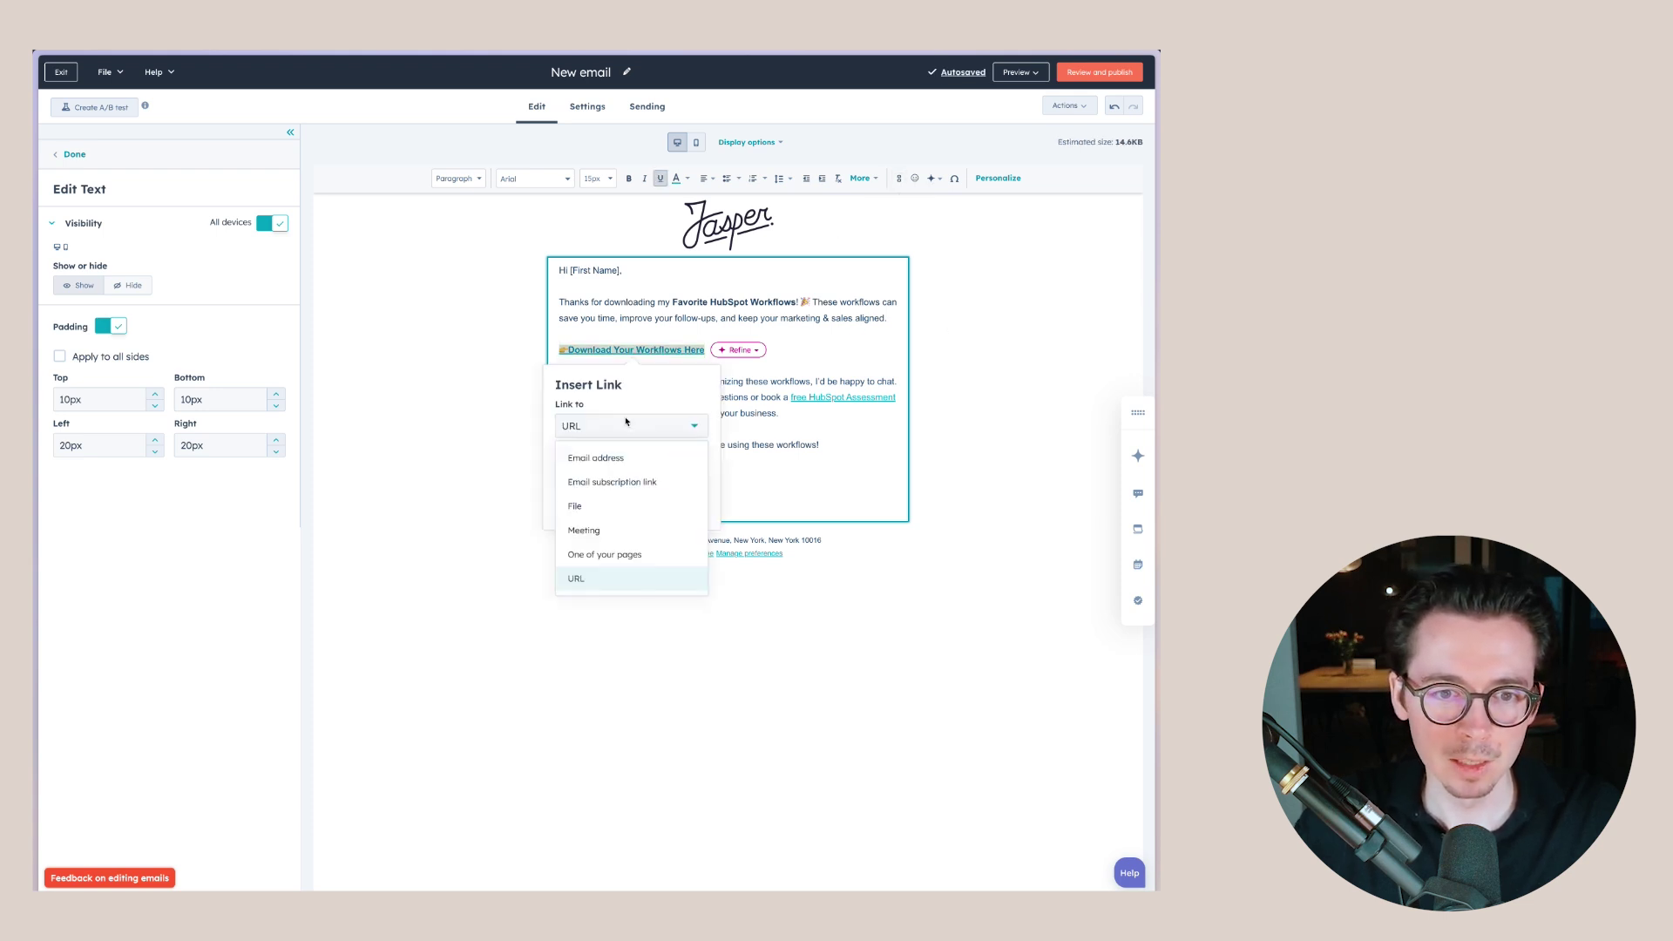
click(638, 503)
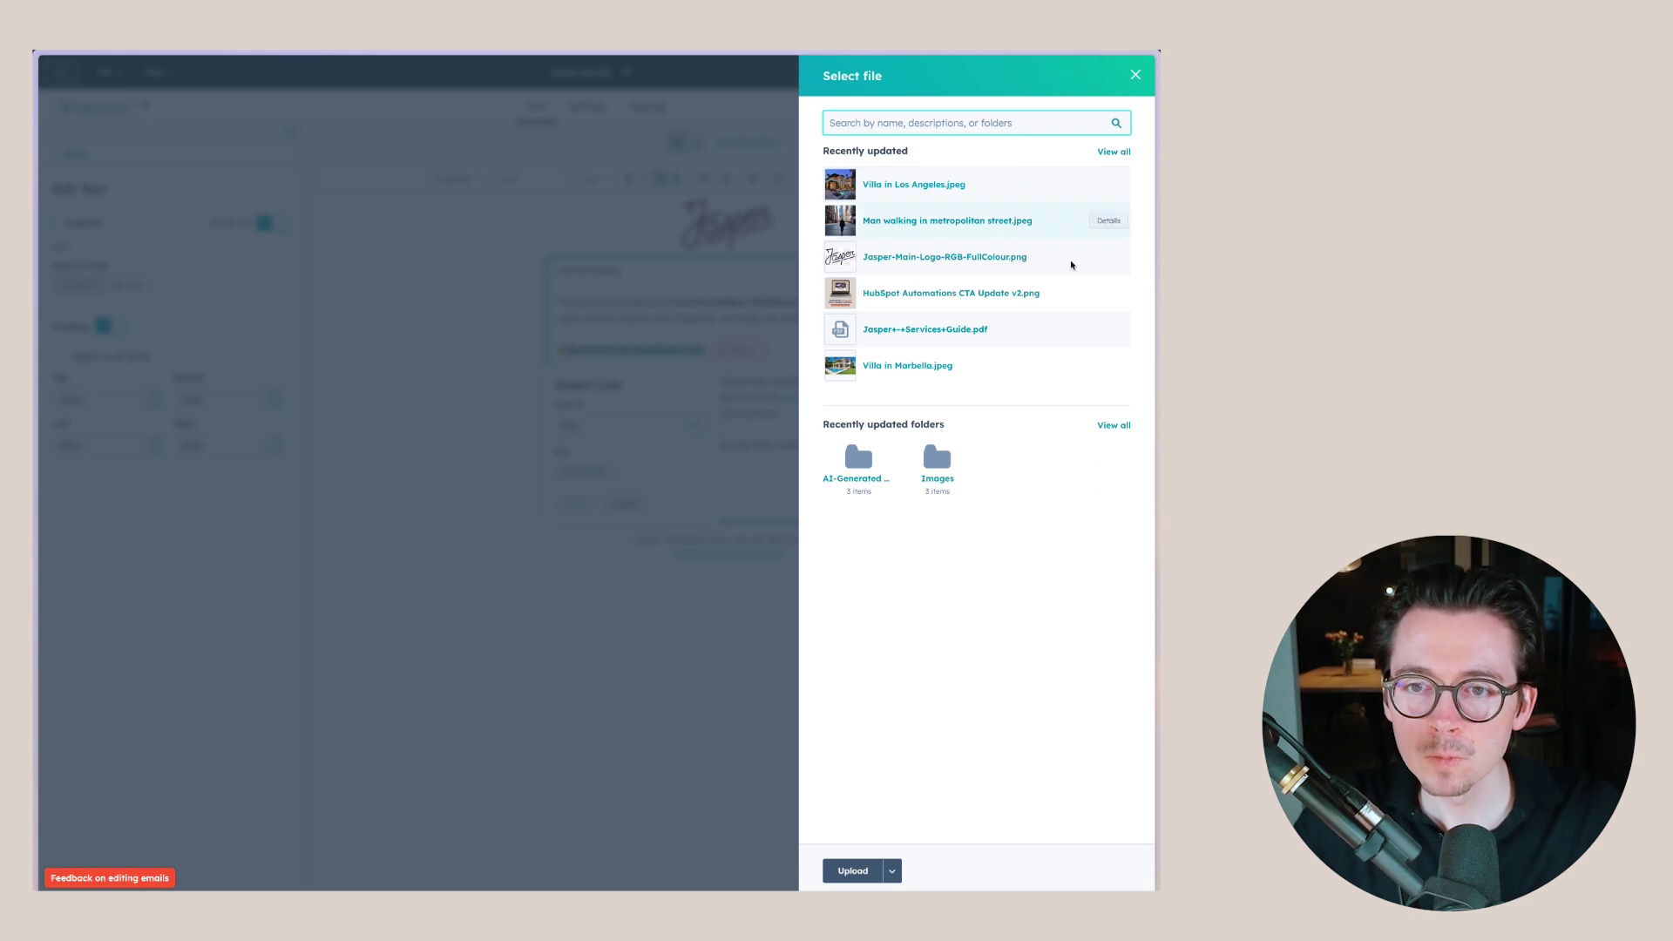
mouse_move(984, 335)
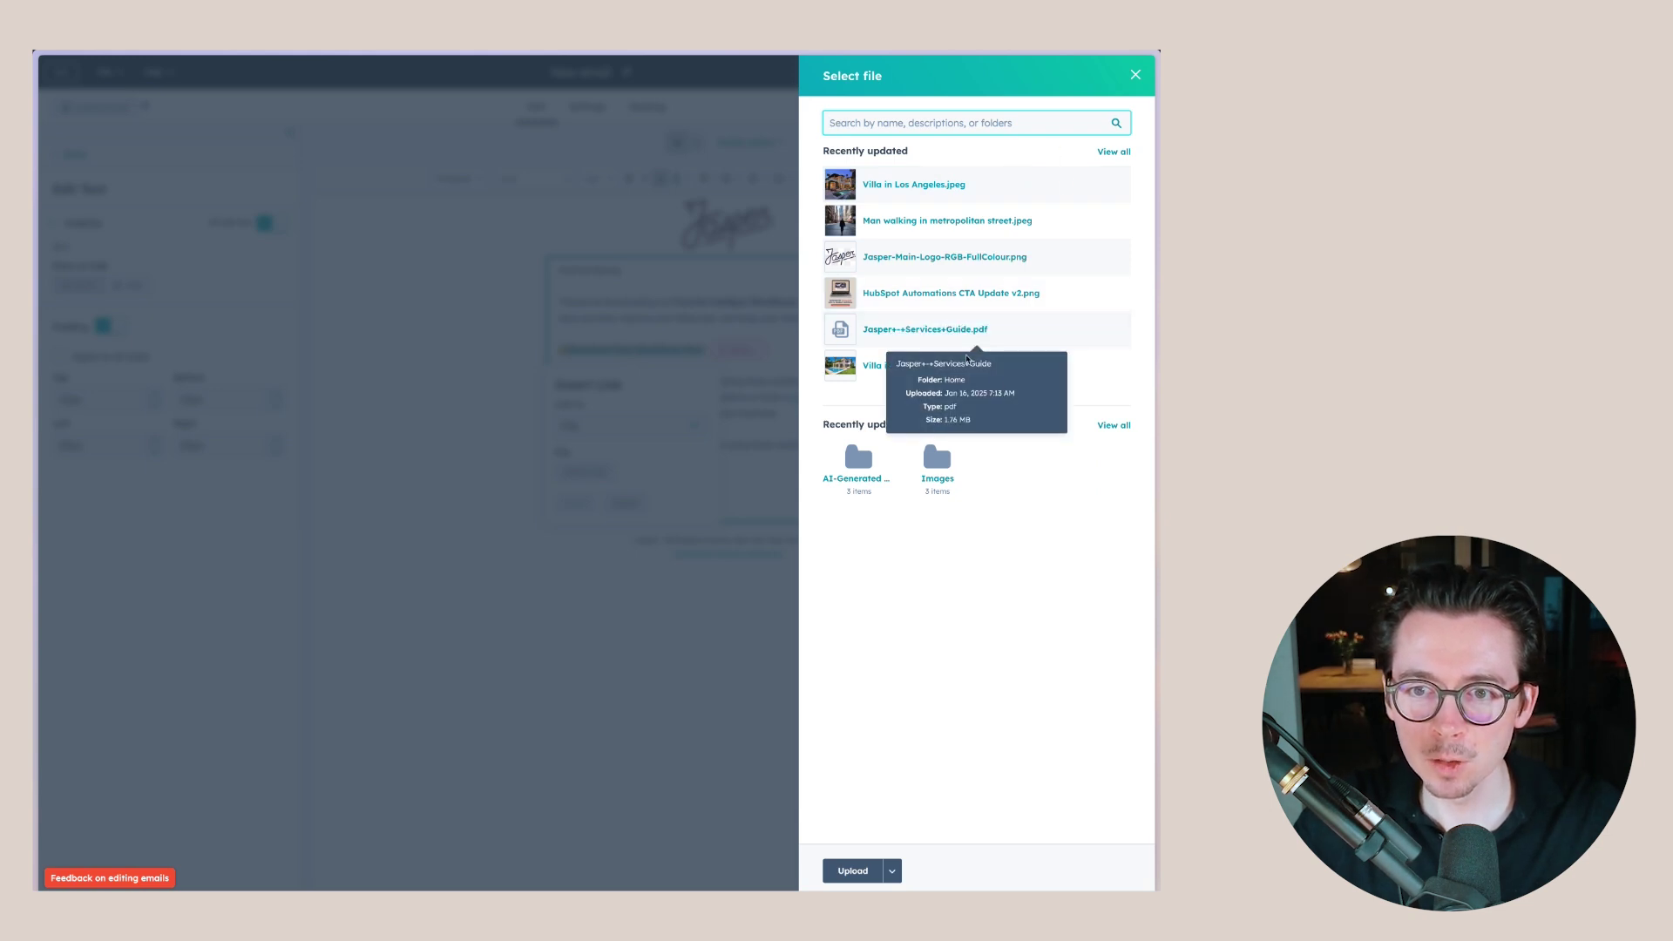
click(958, 334)
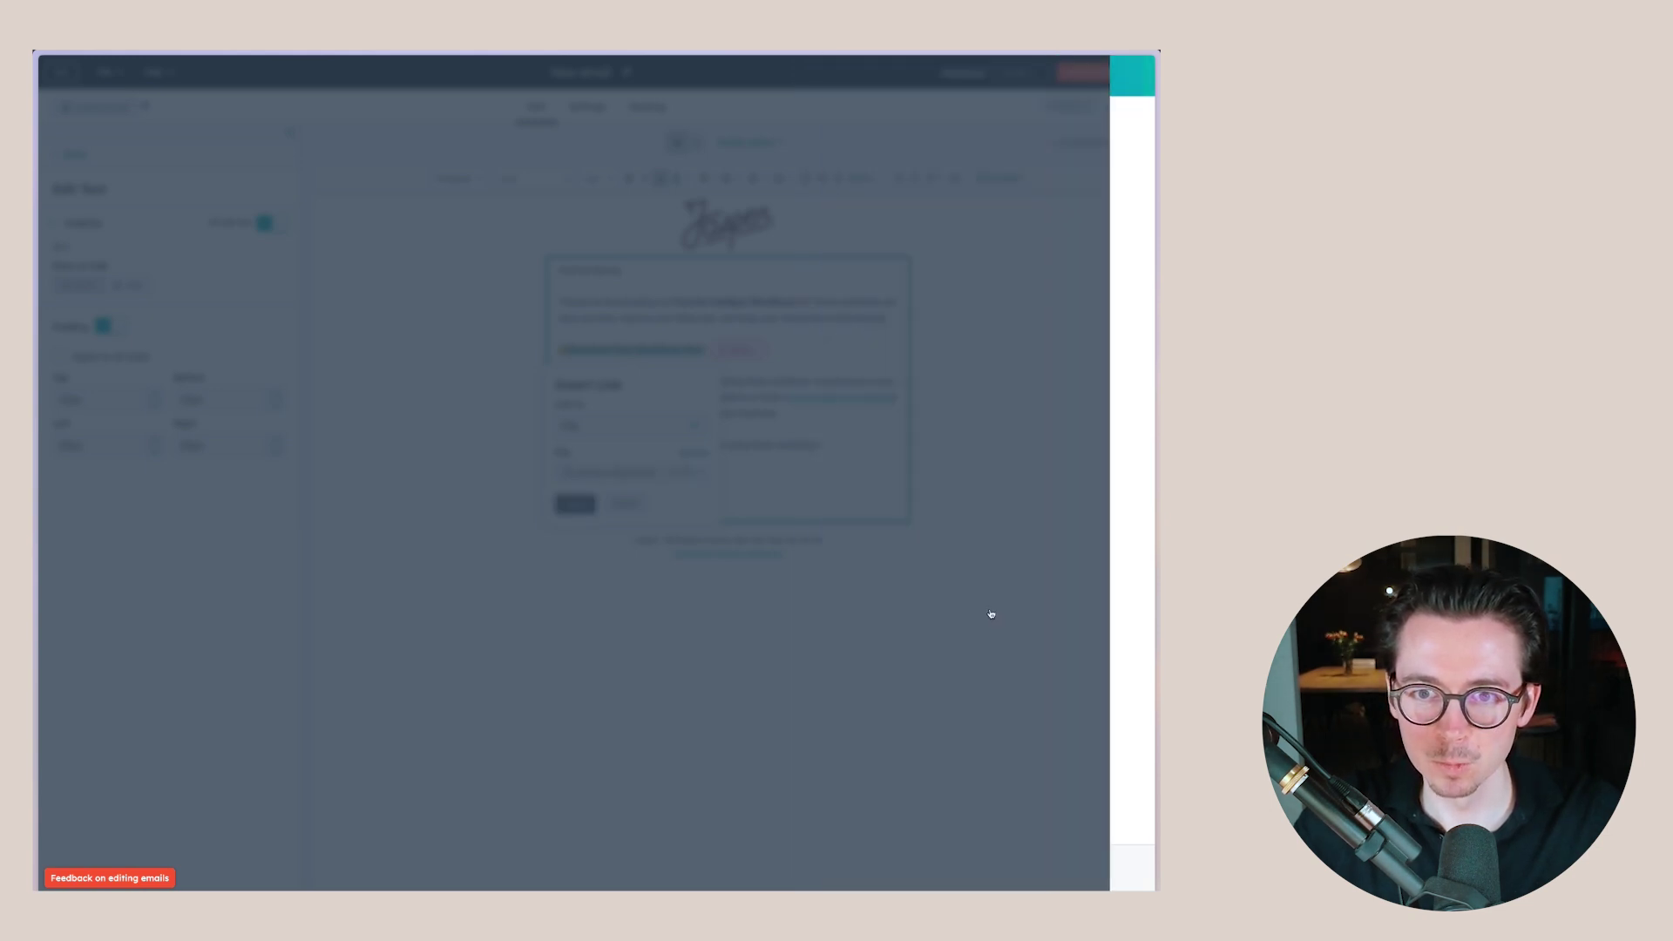
click(575, 504)
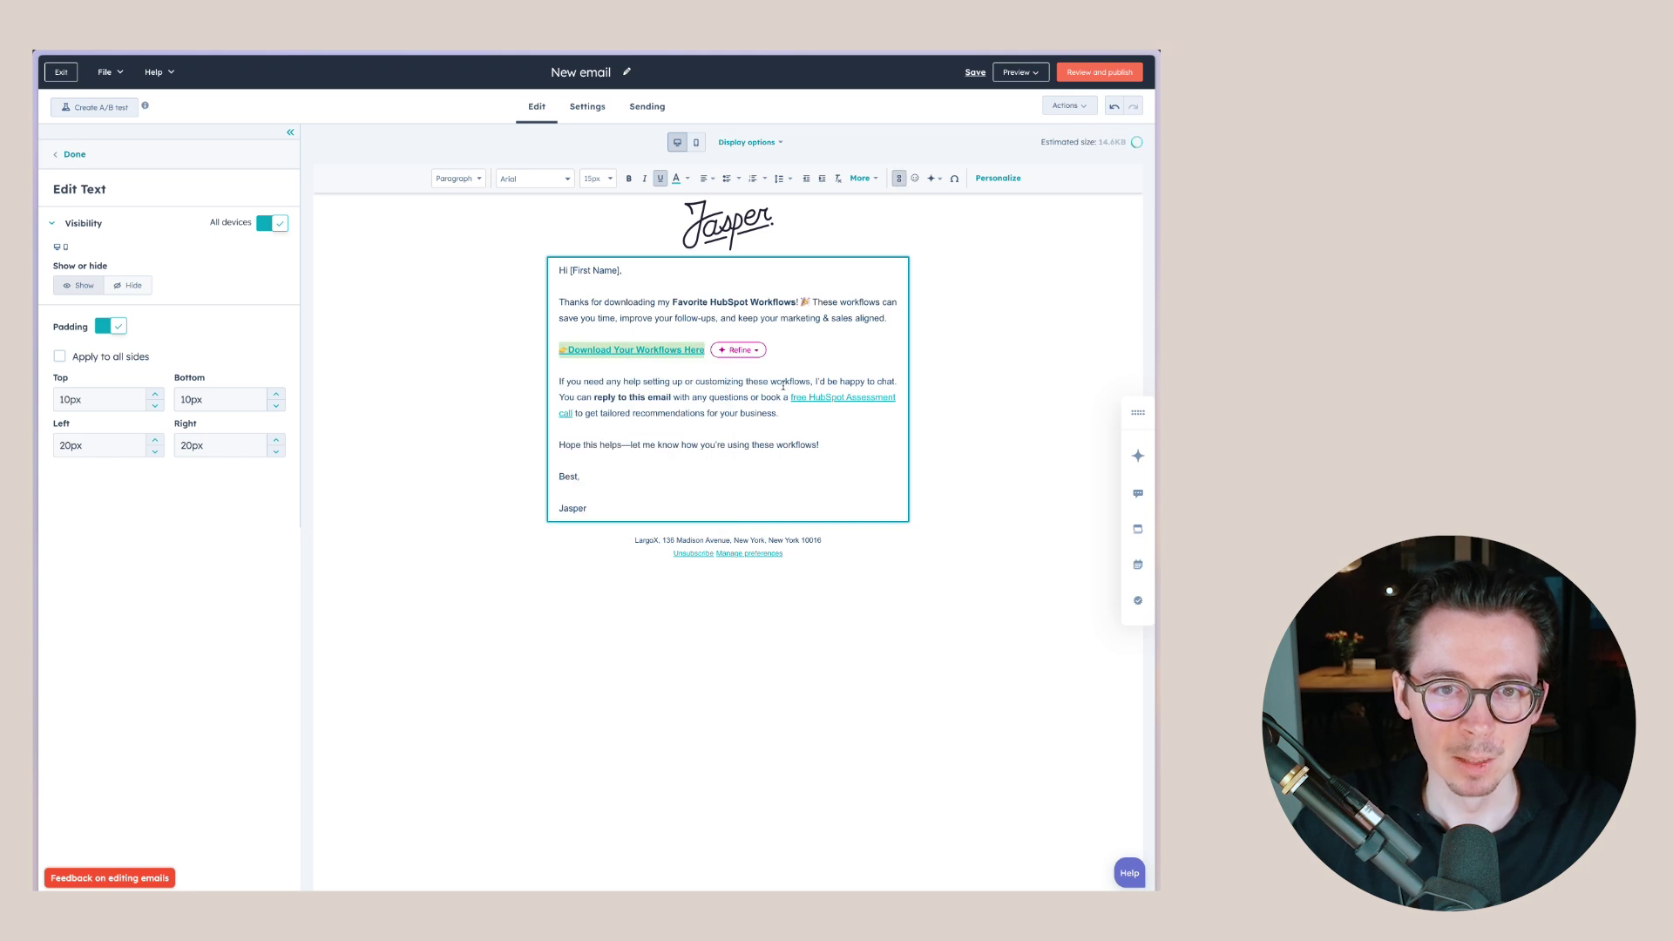
click(805, 410)
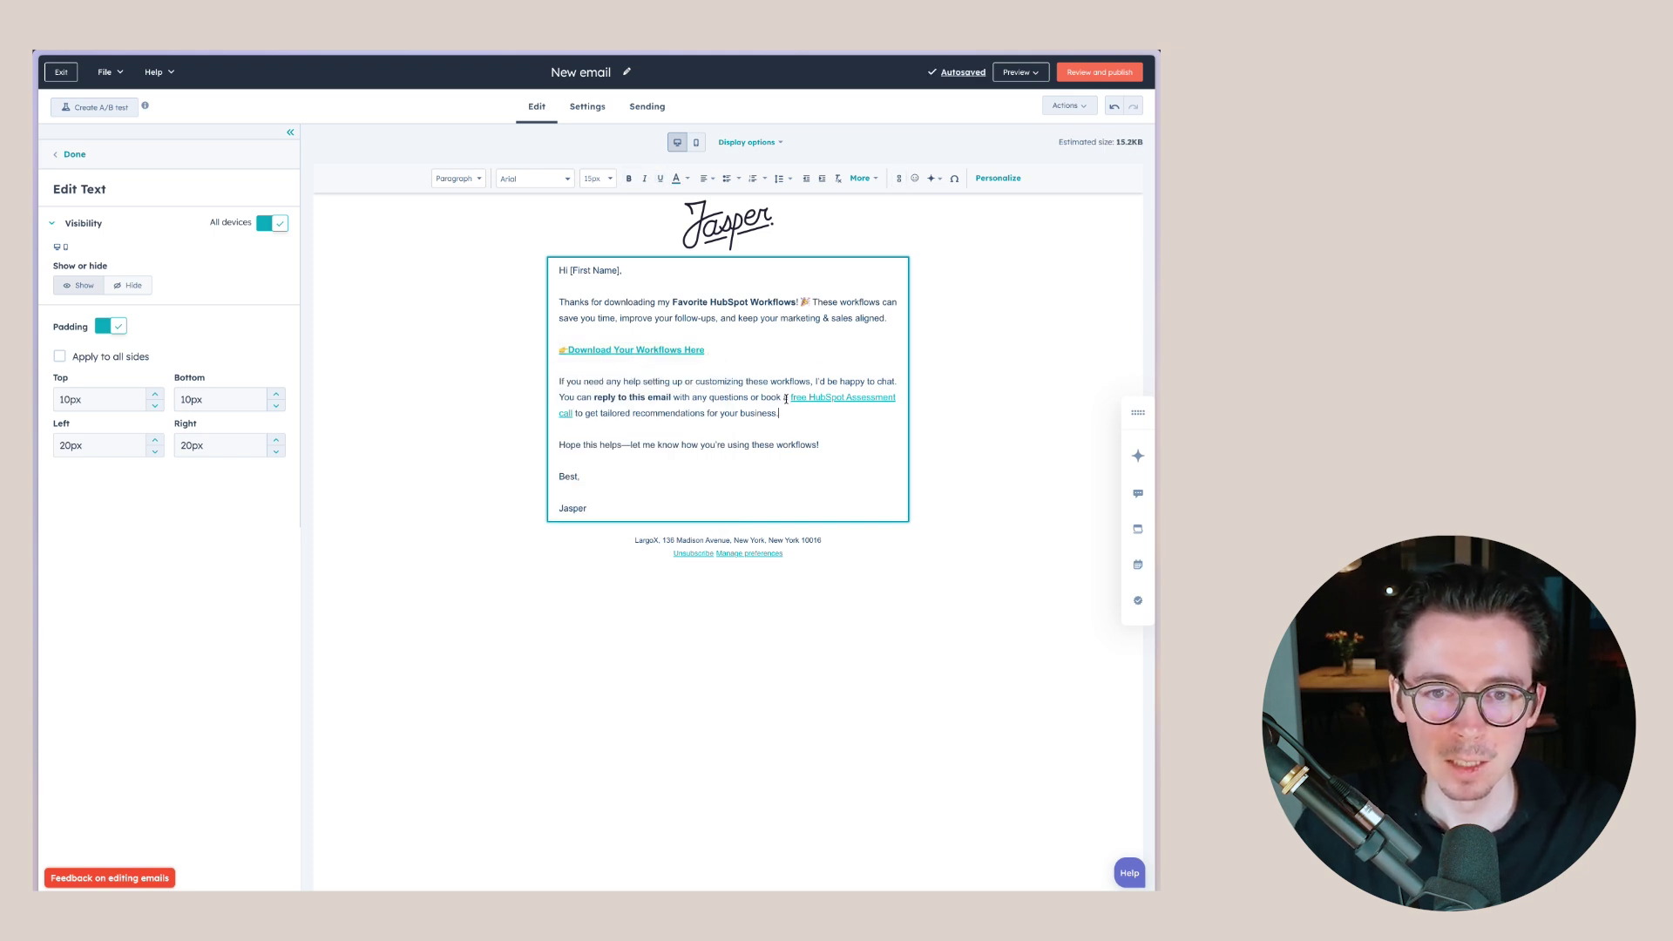
- Check where the free HubSpot Assessment call link points
click(828, 396)
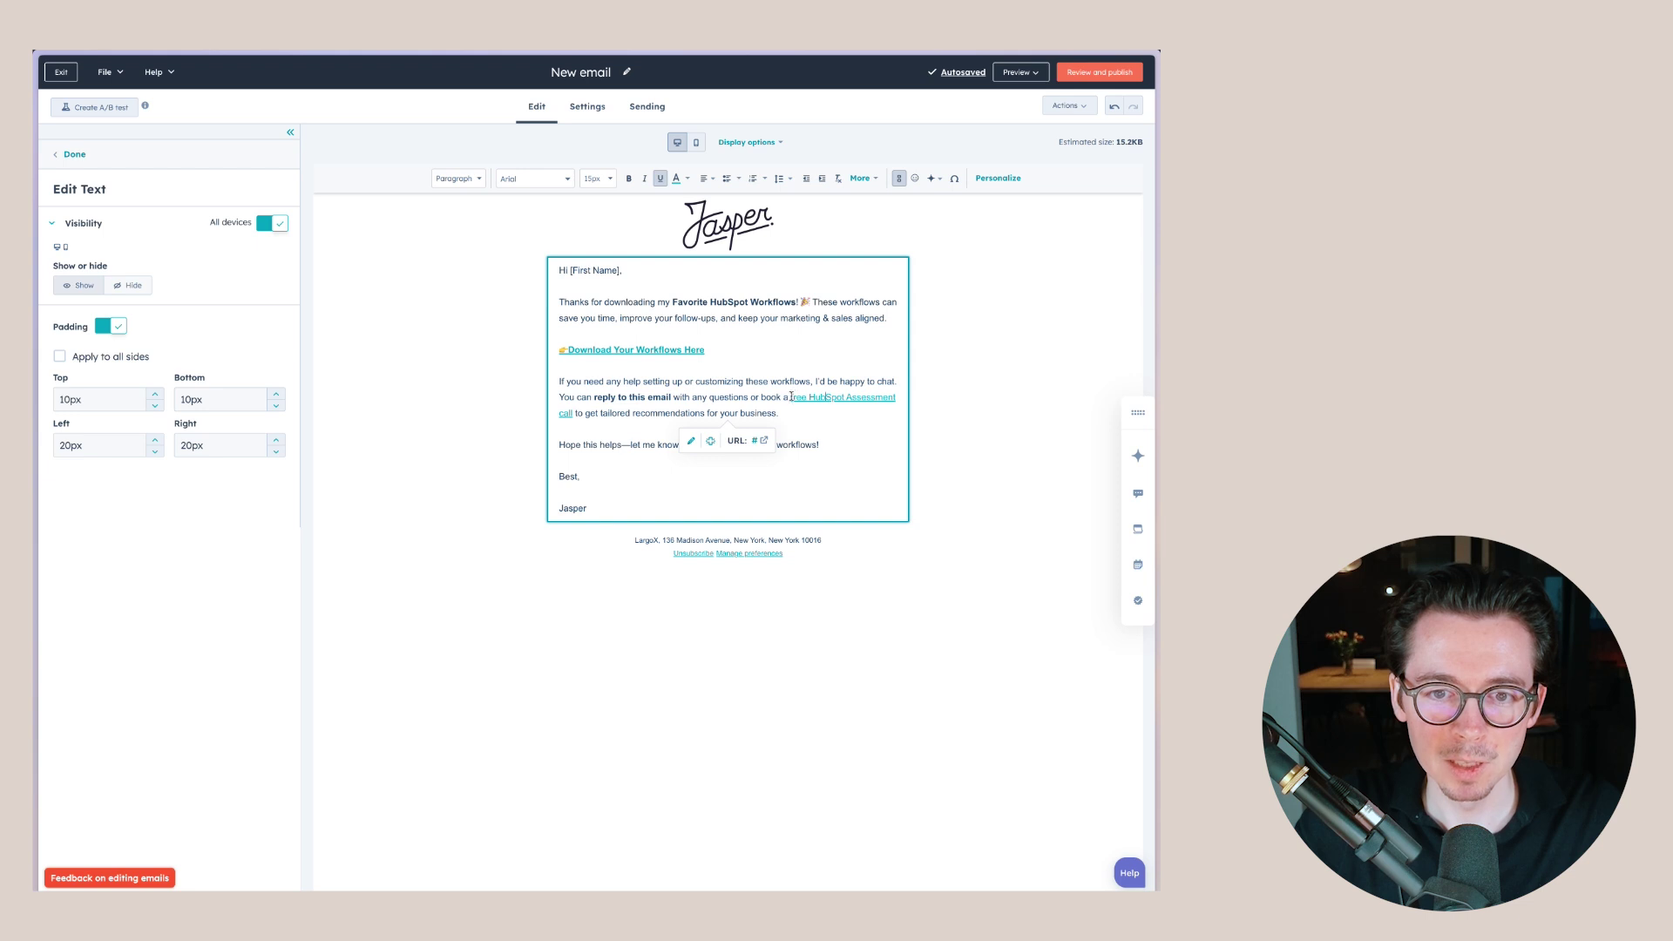
drag(790, 397, 572, 414)
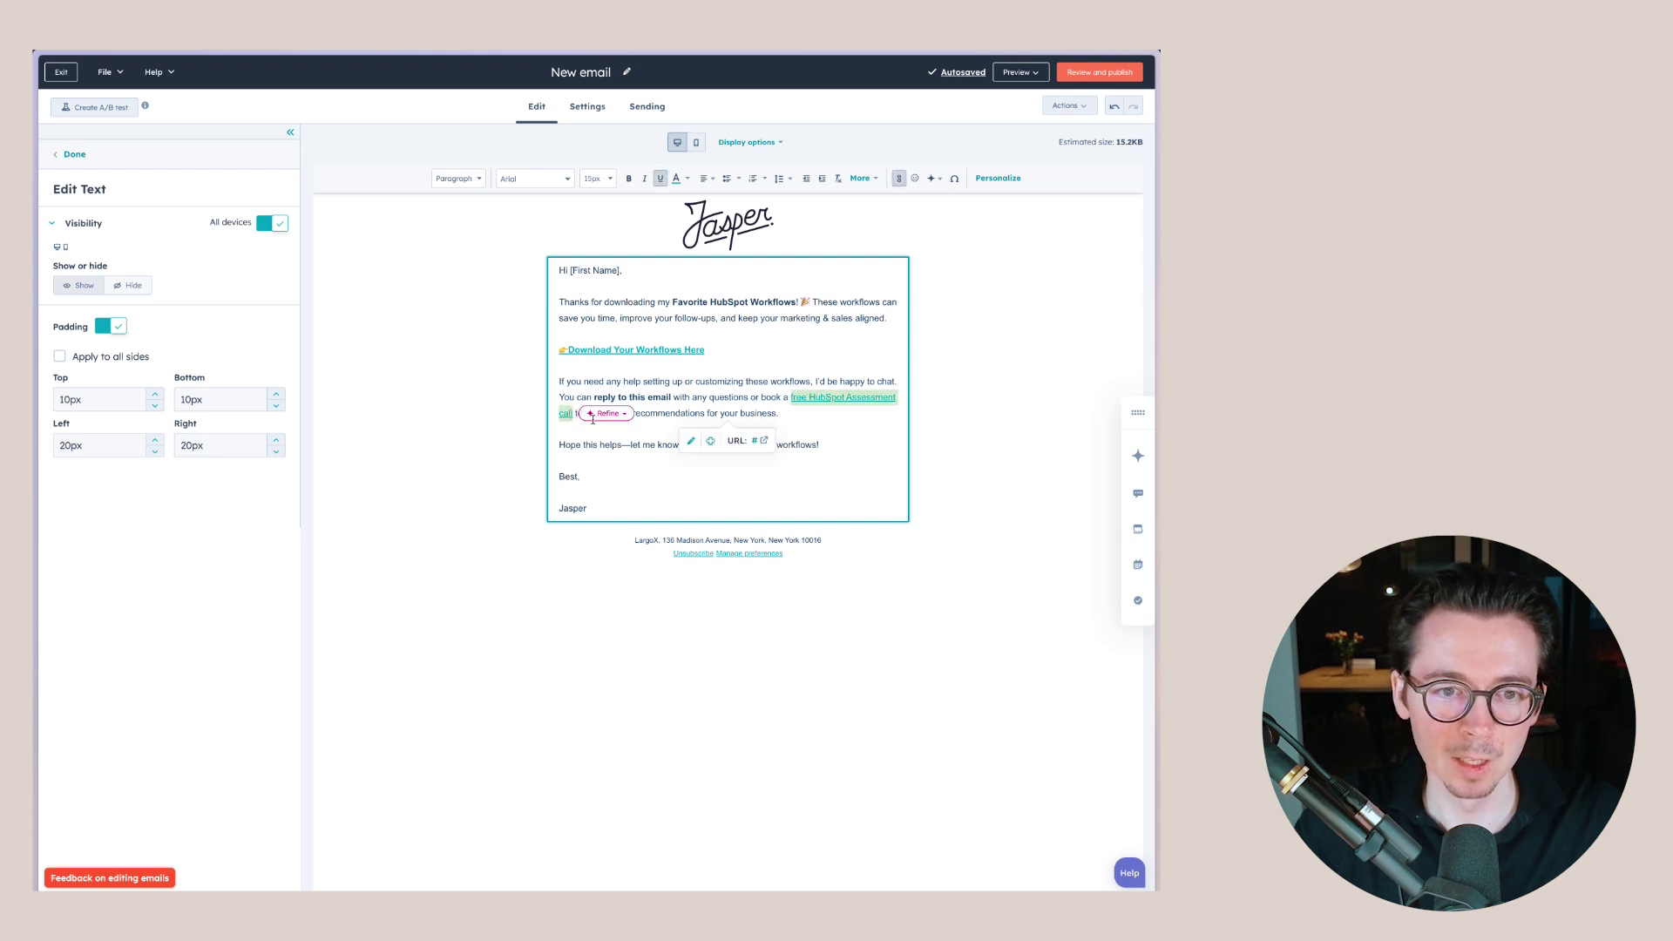
click(809, 424)
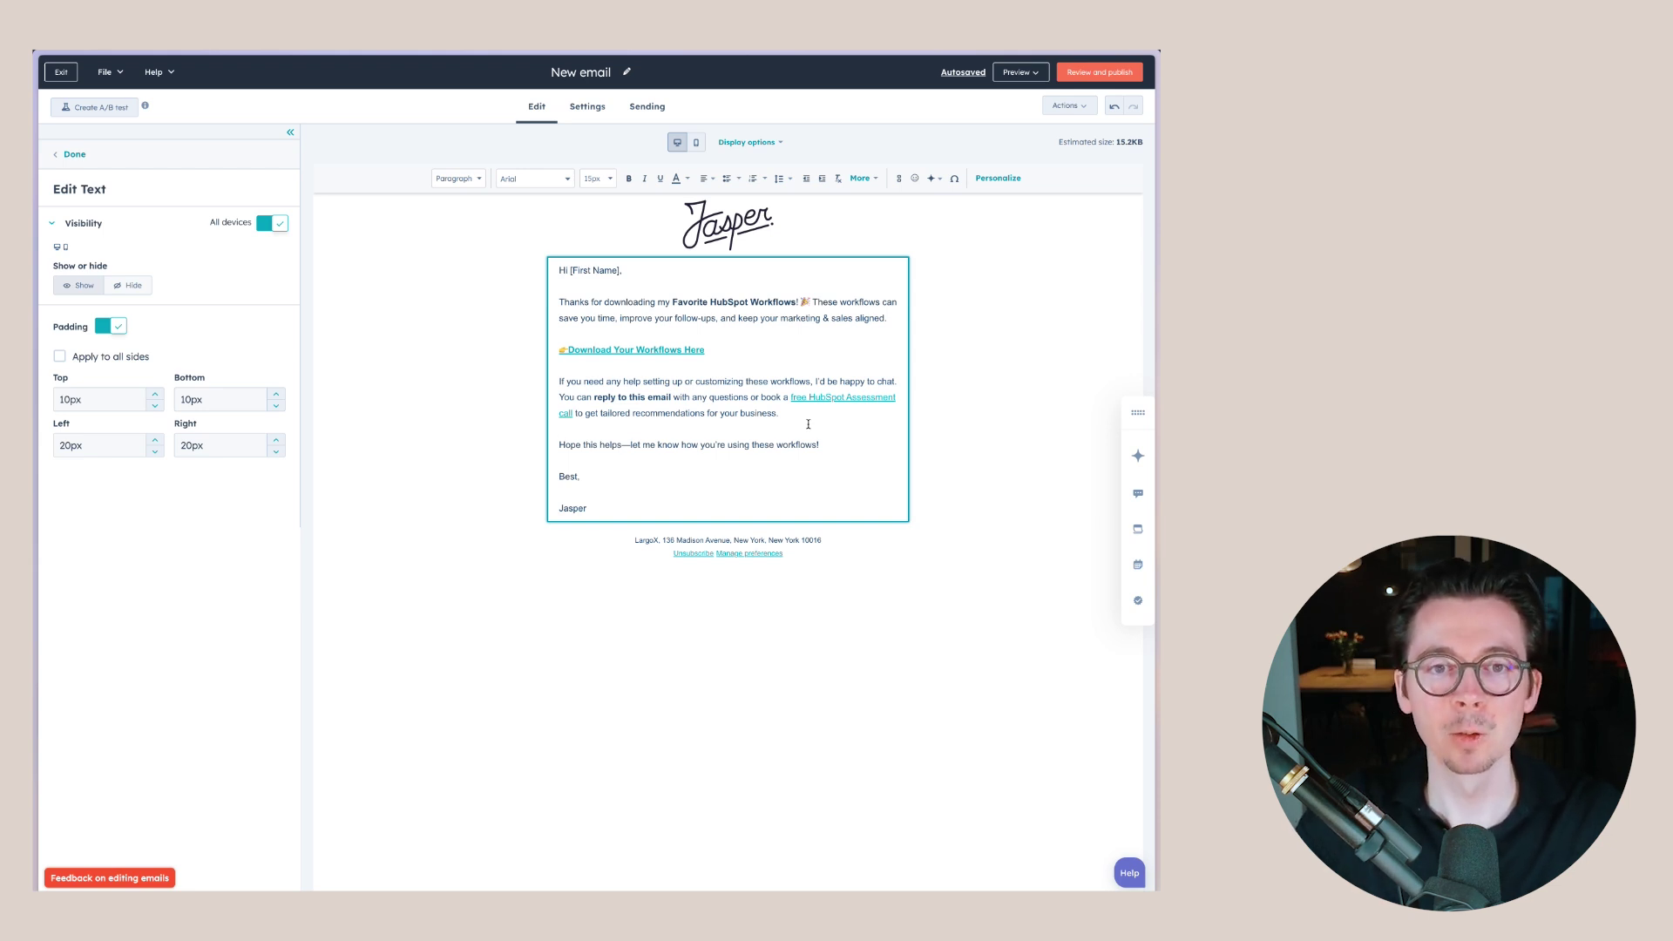
- Replace the [First Name] placeholder after 'Hi' with a First Name token using fallback 'Friend'
click(630, 277)
key(BackSpace)
key(BackSpace)
key(BackSpace)
key(BackSpace)
key(BackSpace)
key(BackSpace)
key(BackSpace)
key(BackSpace)
key(BackSpace)
key(BackSpace)
key(BackSpace)
key(BackSpace)
key(BackSpace)
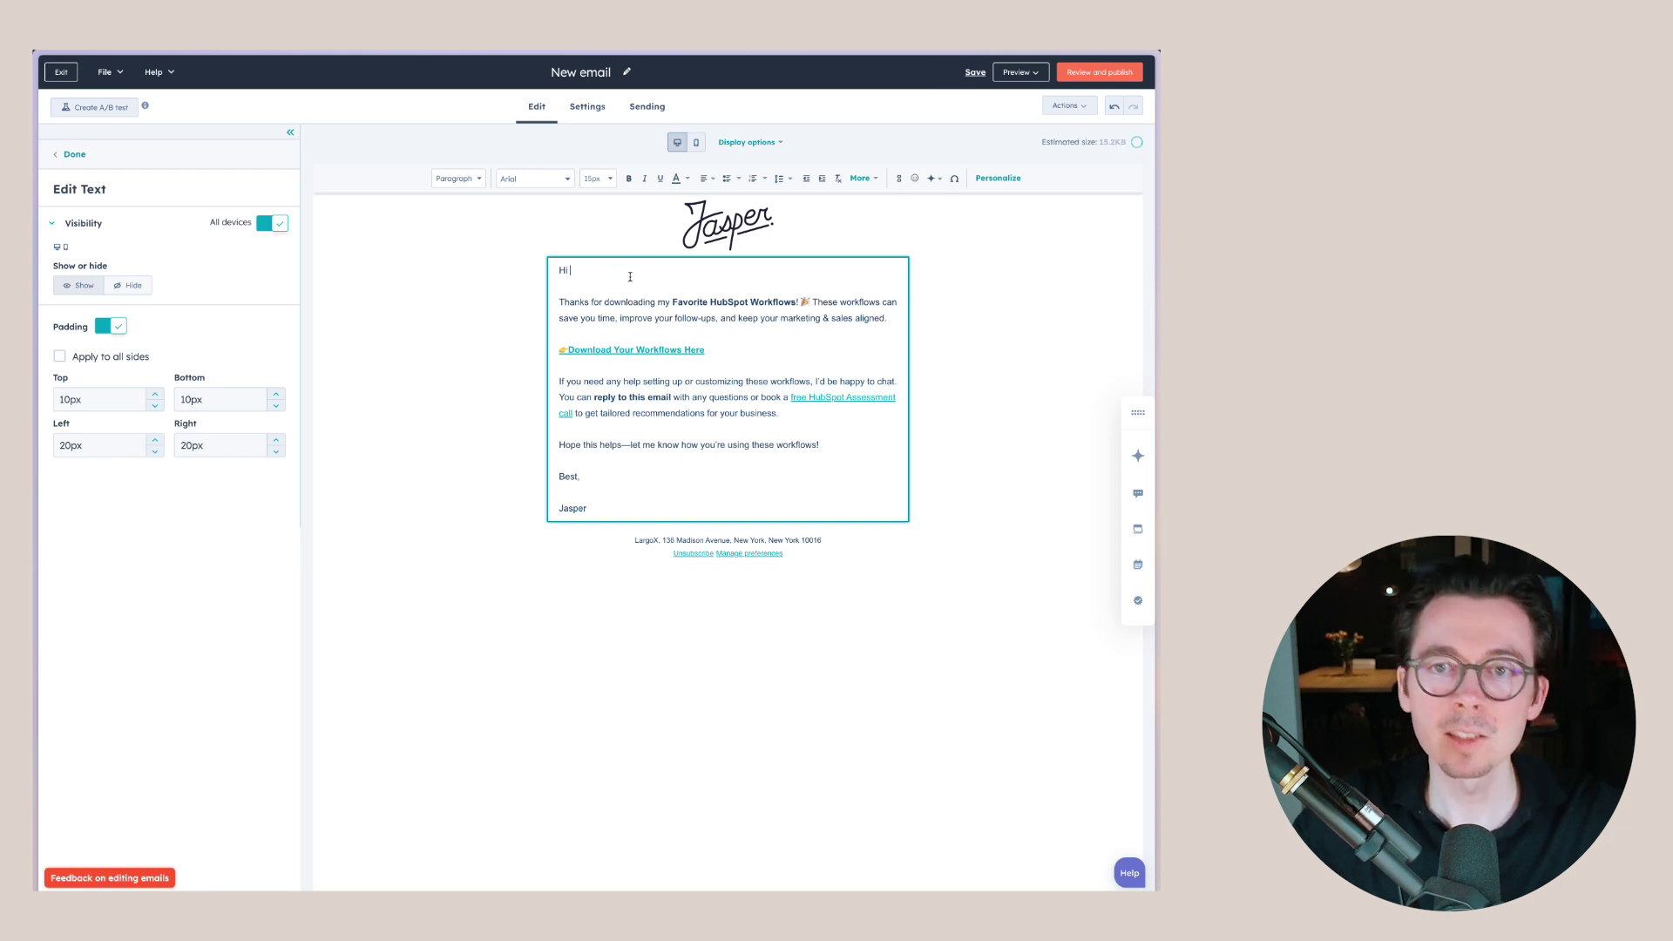
click(995, 179)
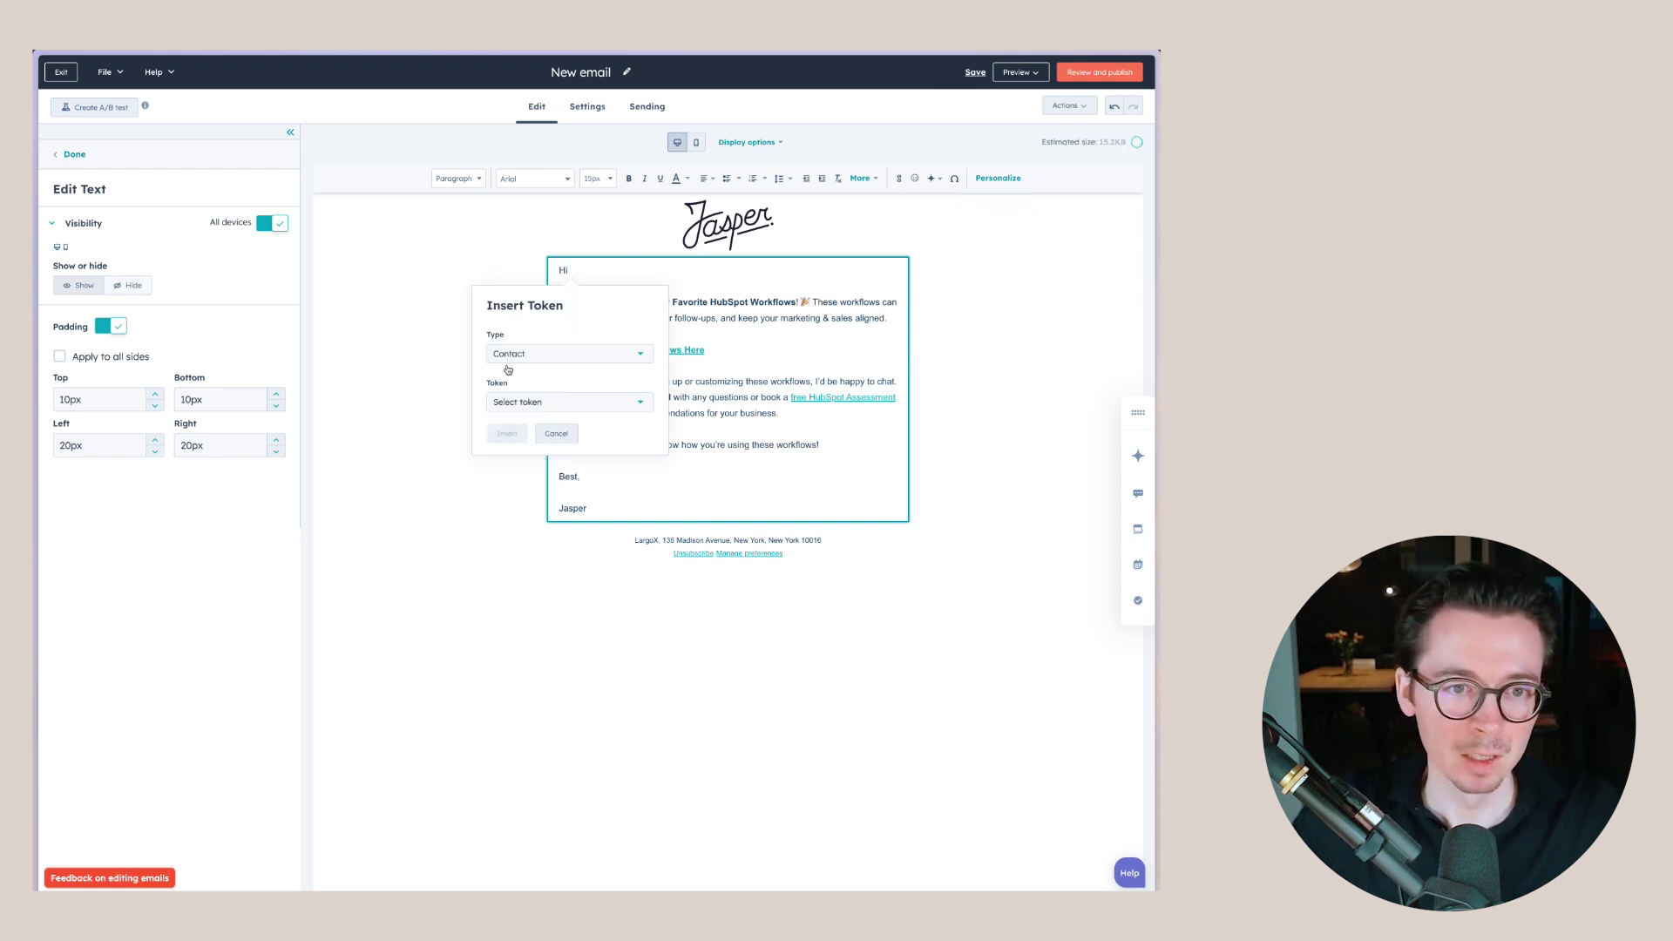
click(522, 400)
text(first)
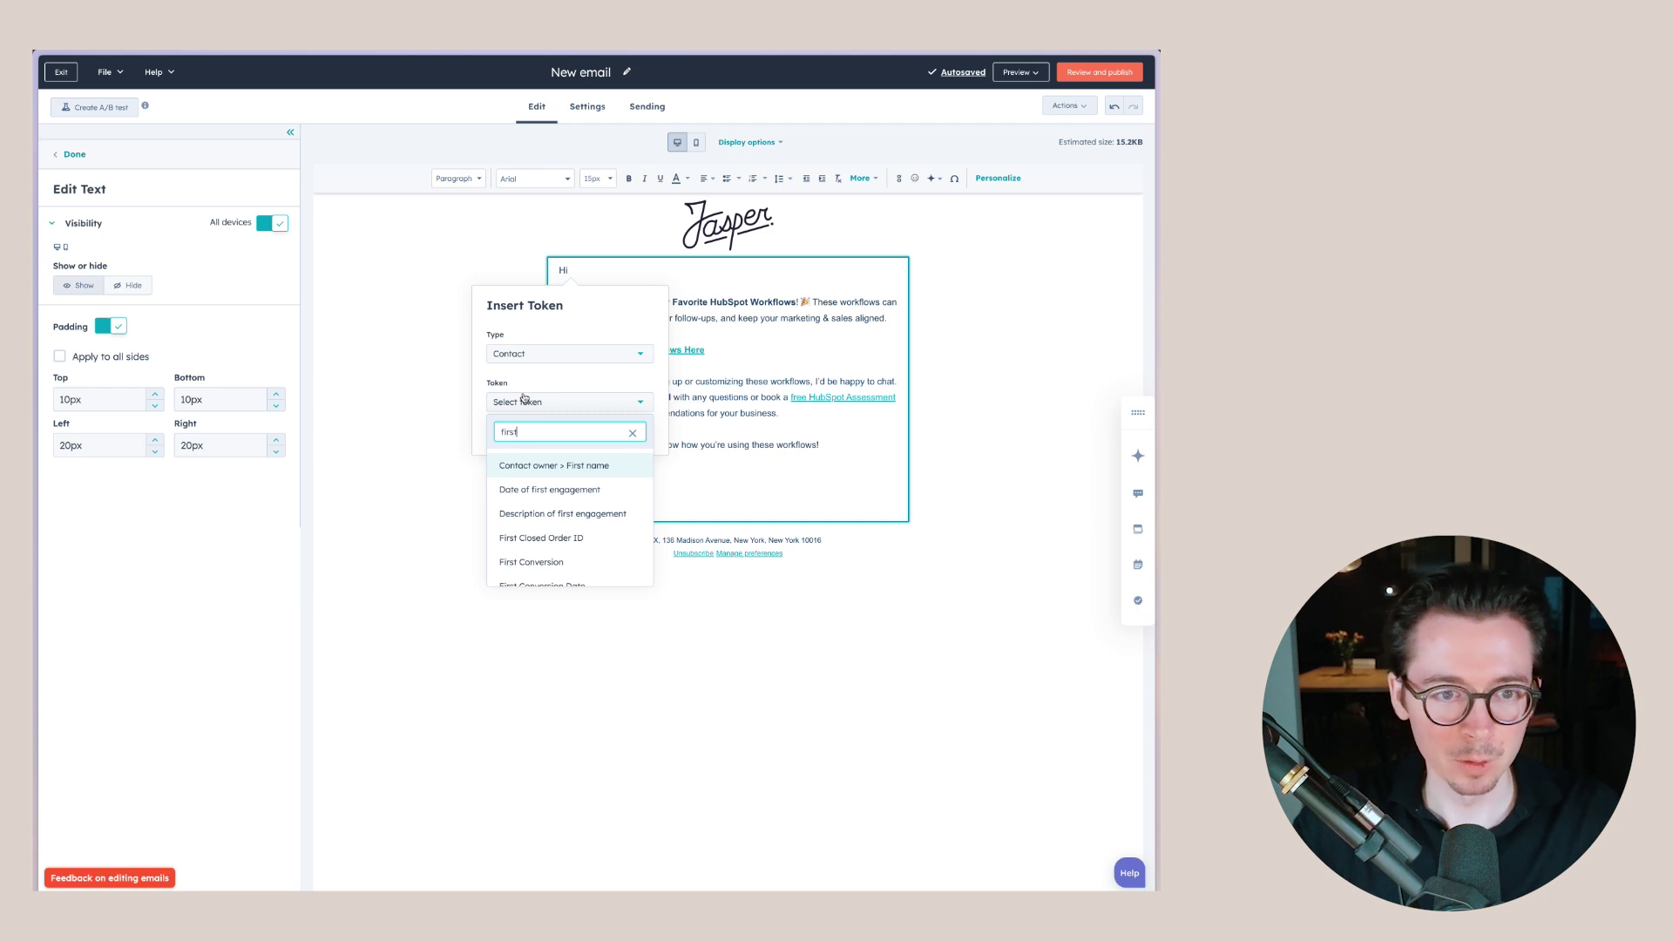
text( name)
click(527, 487)
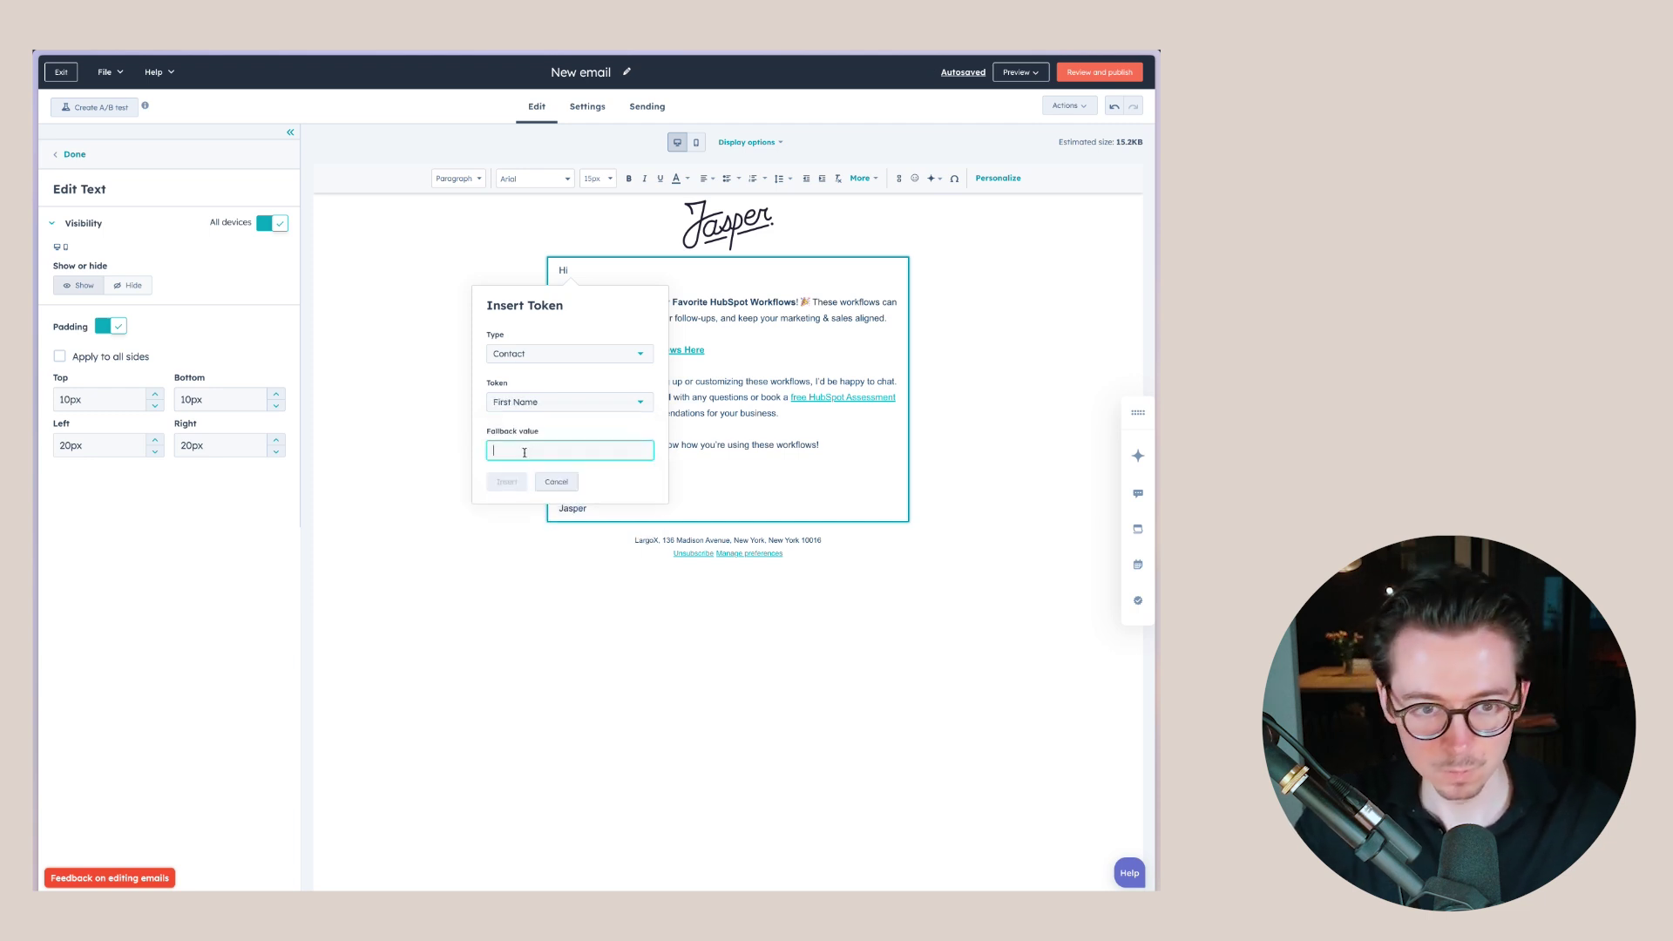
text(there)
click(506, 482)
click(636, 273)
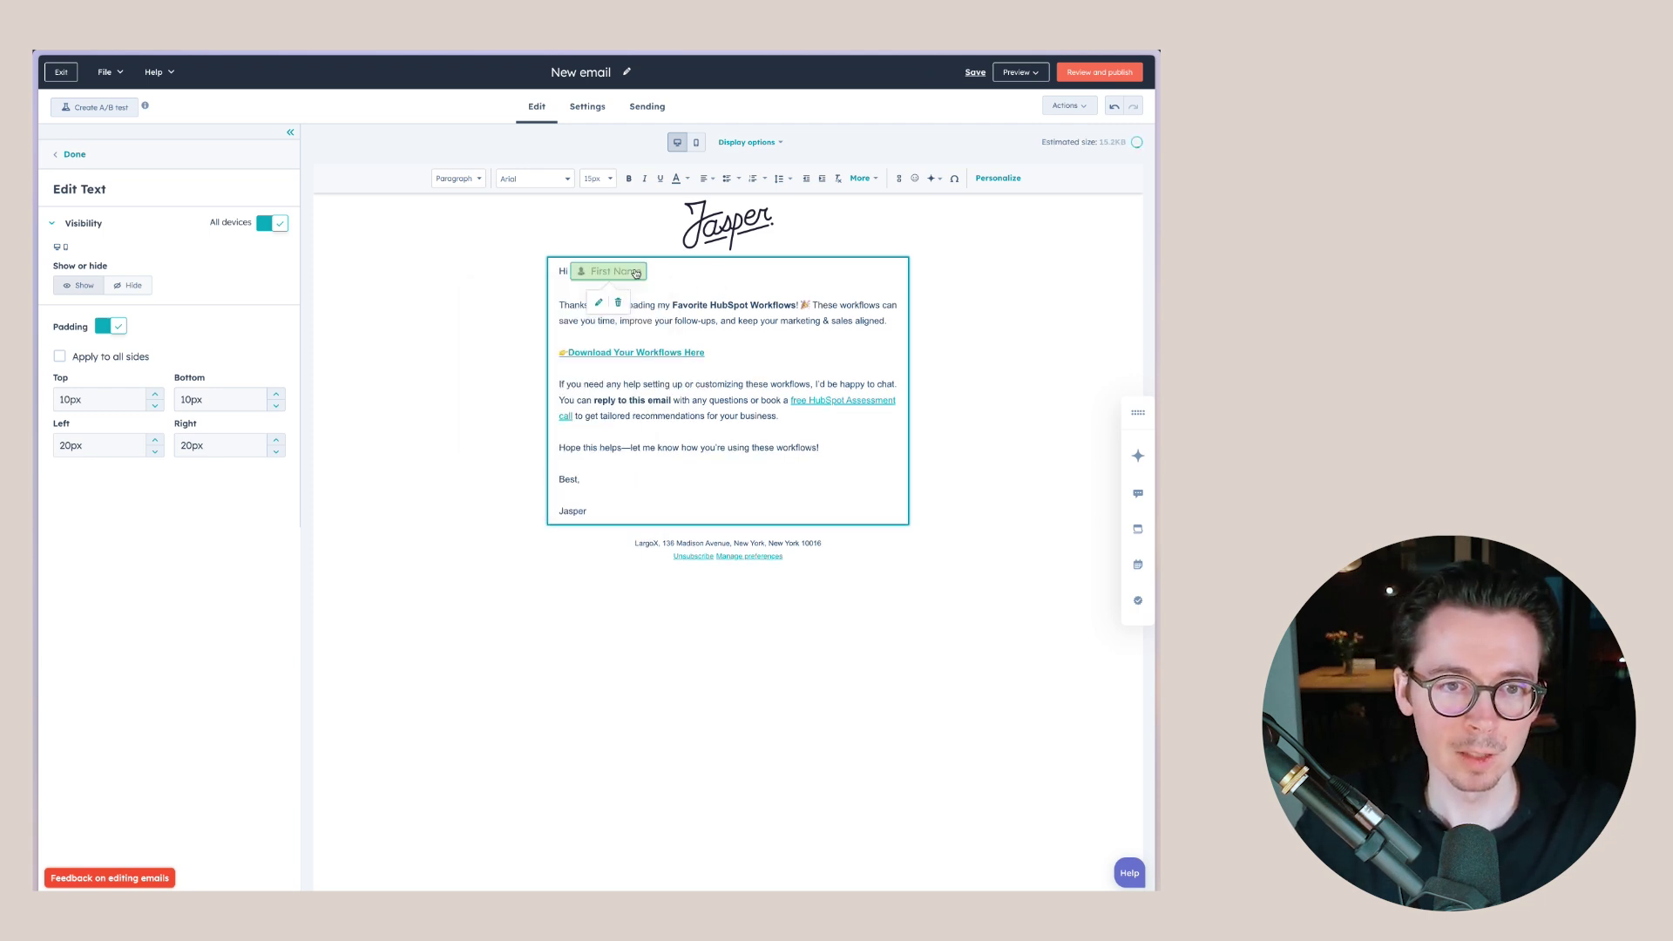
click(596, 307)
click(555, 454)
text(Friend)
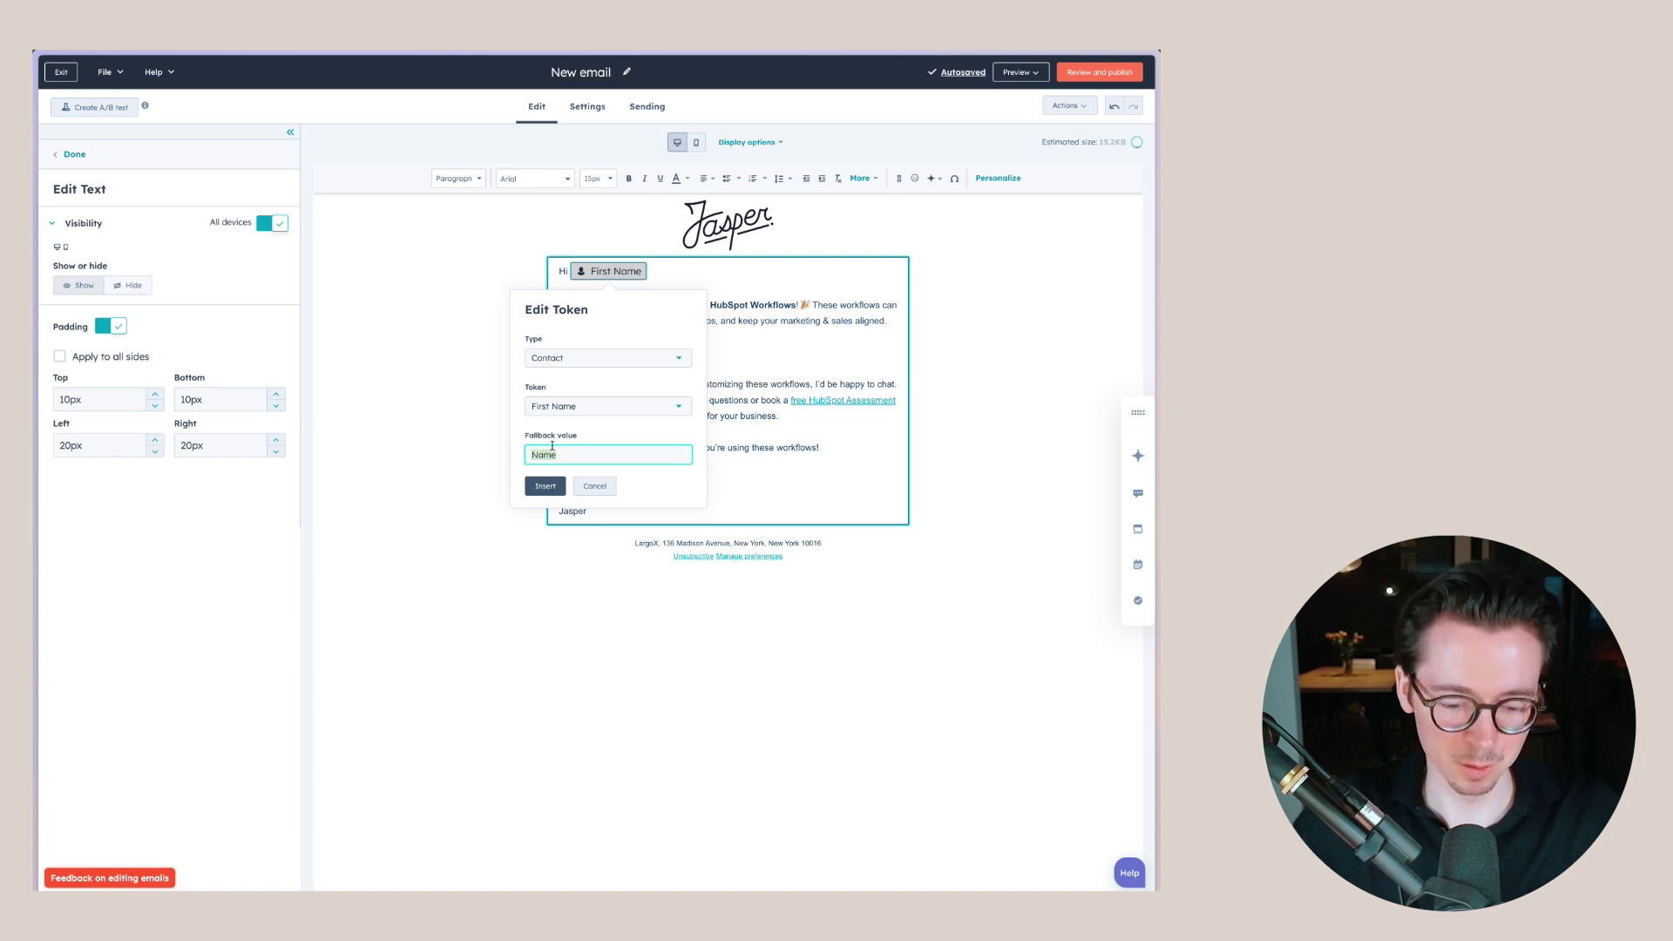
click(546, 485)
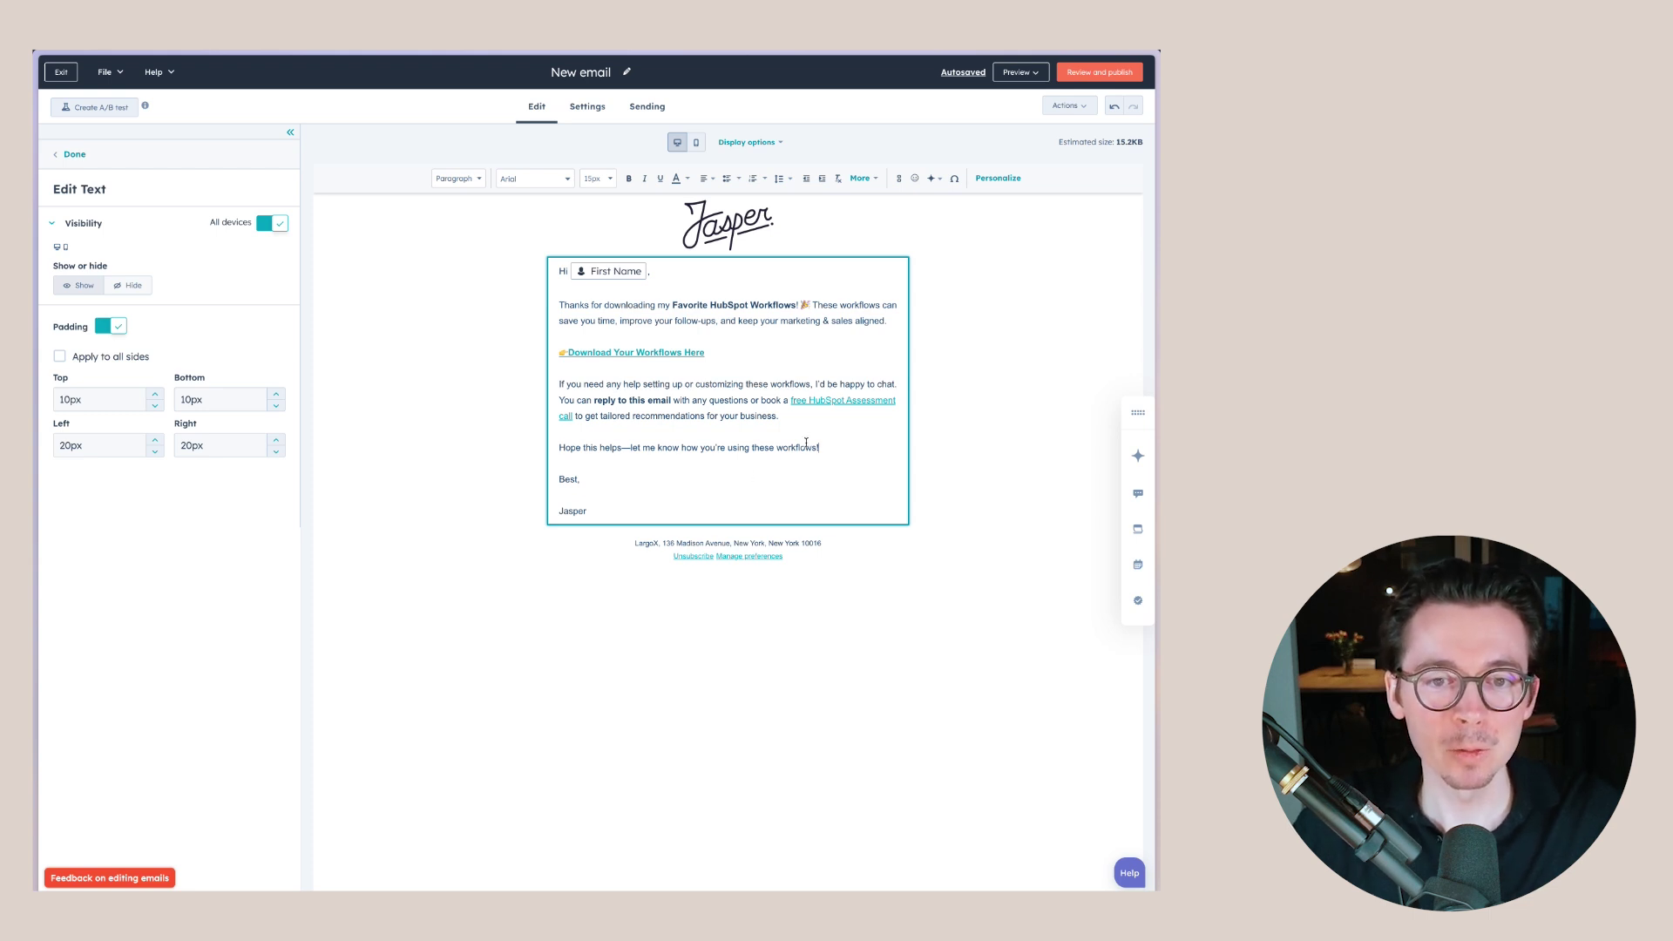
- Review the setup-help paragraph and close the text module
triple_click(789, 416)
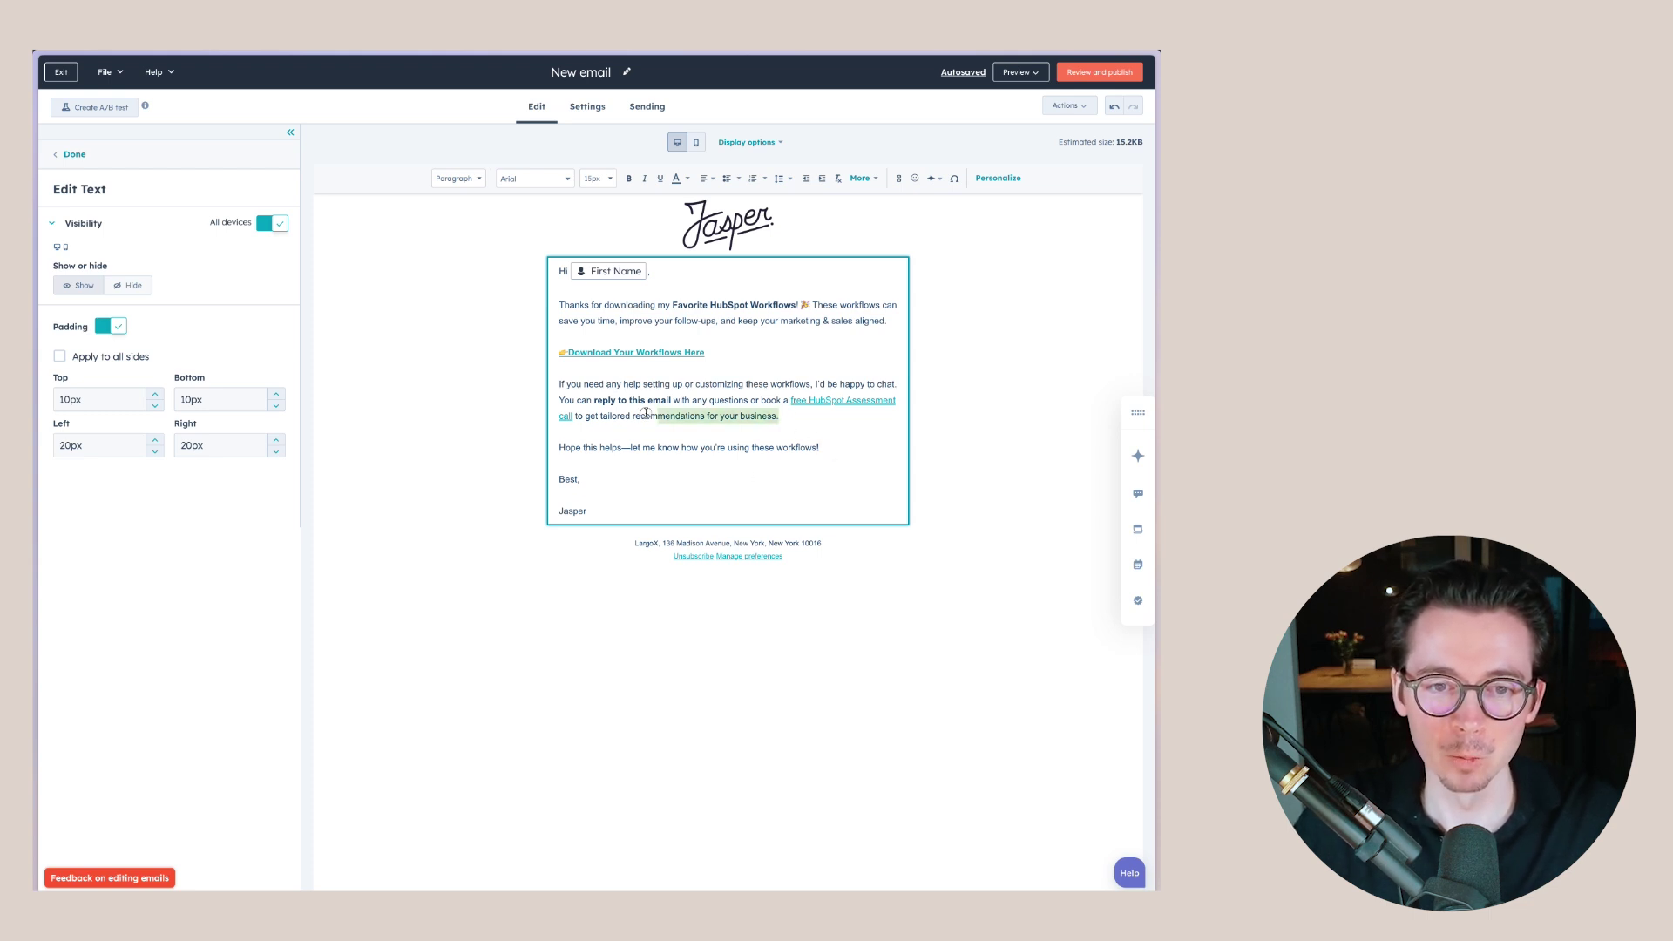
click(778, 430)
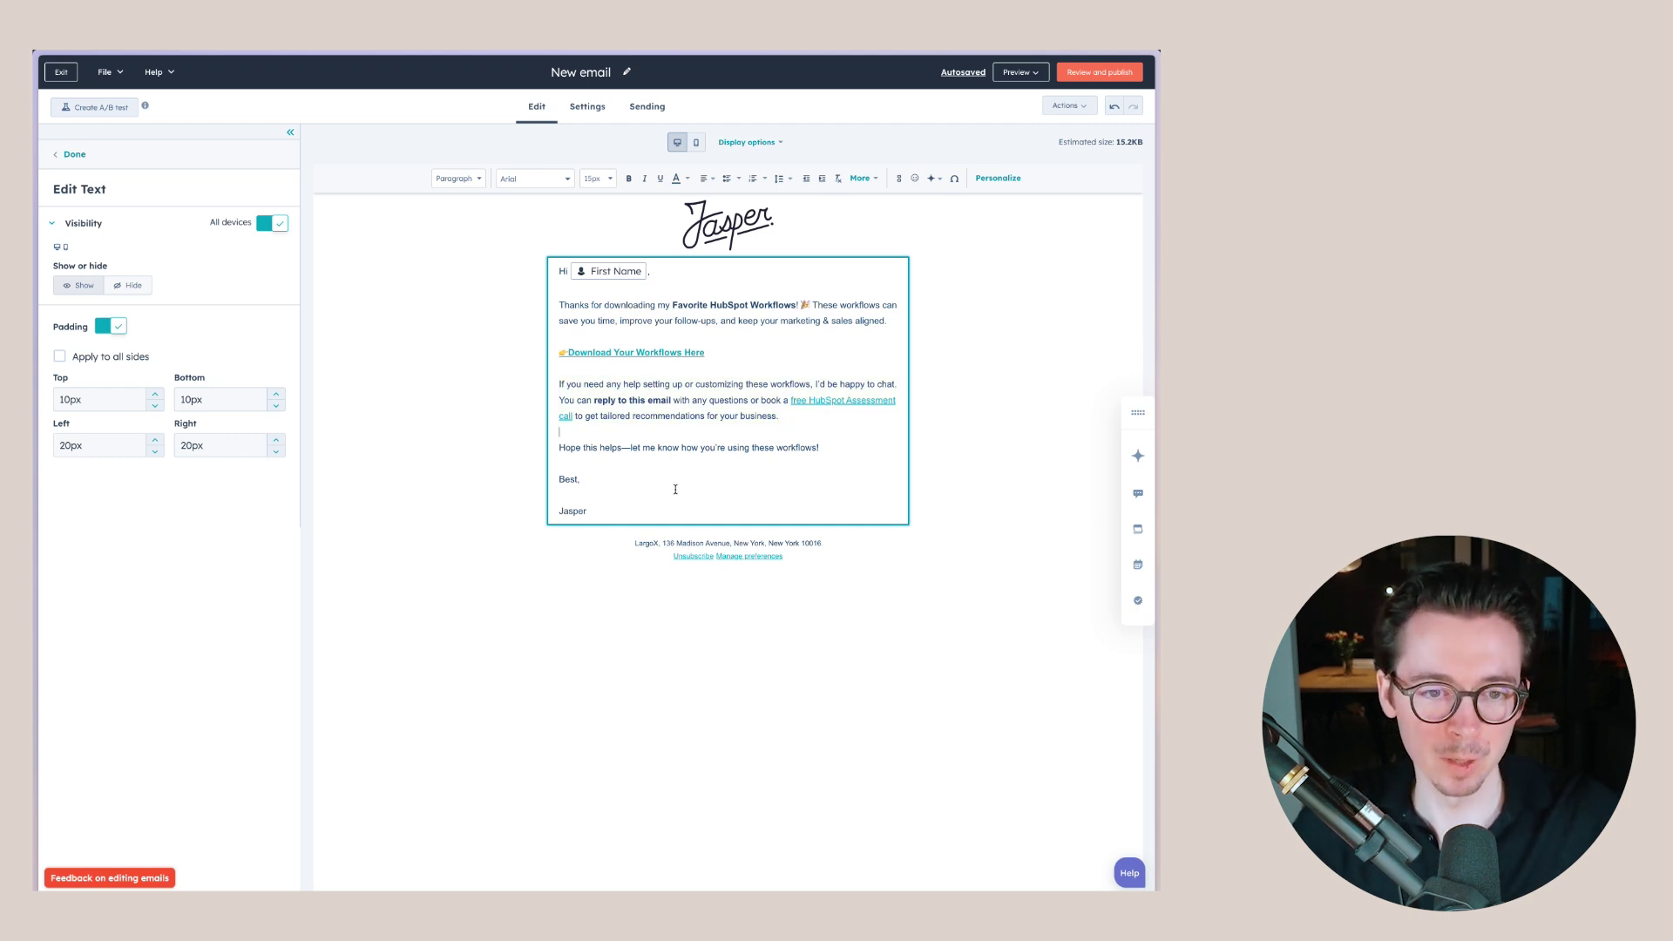
click(534, 600)
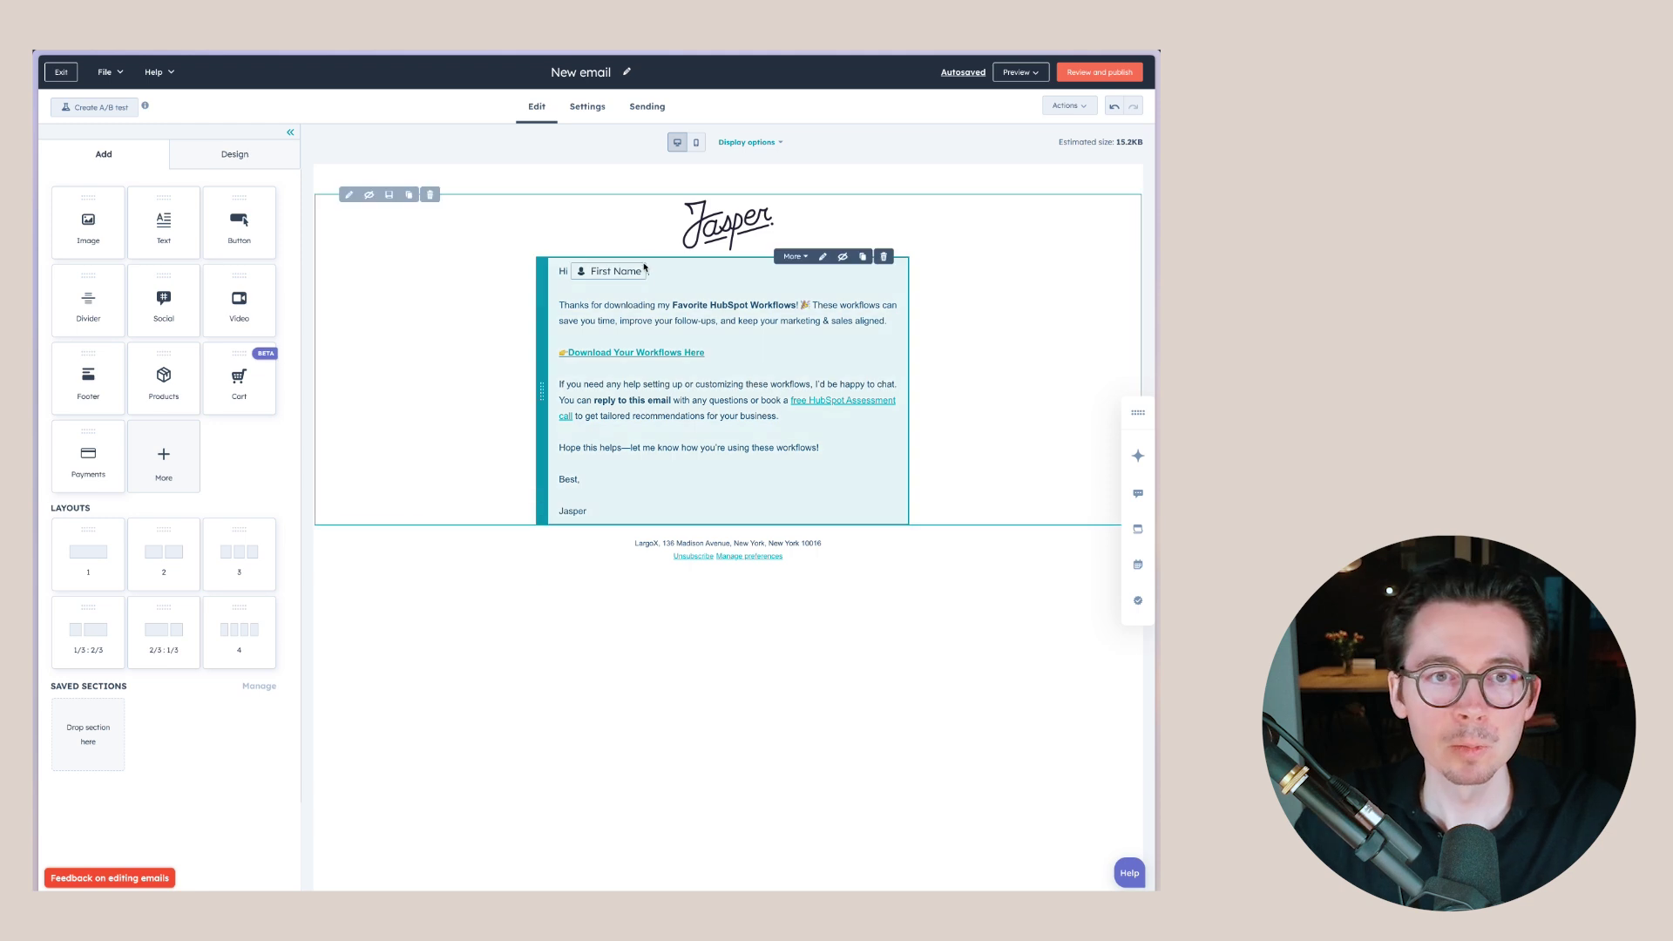
- Rename the email 'Delivering favorite HubSpot workflows' and view its Settings
click(589, 73)
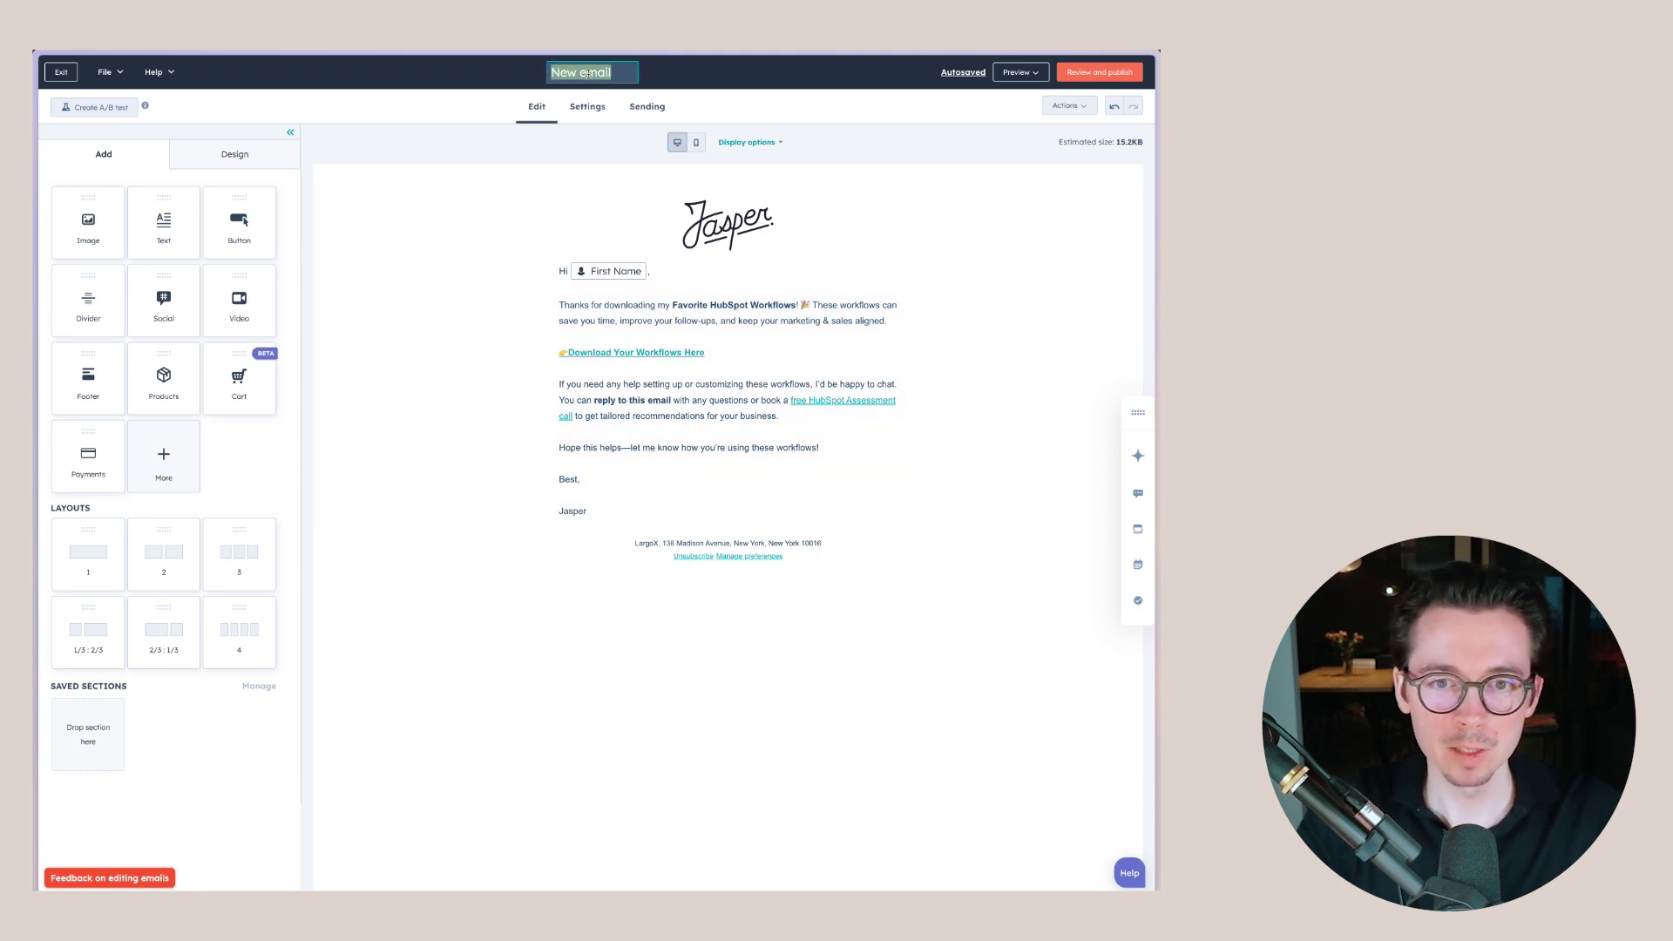
text(De)
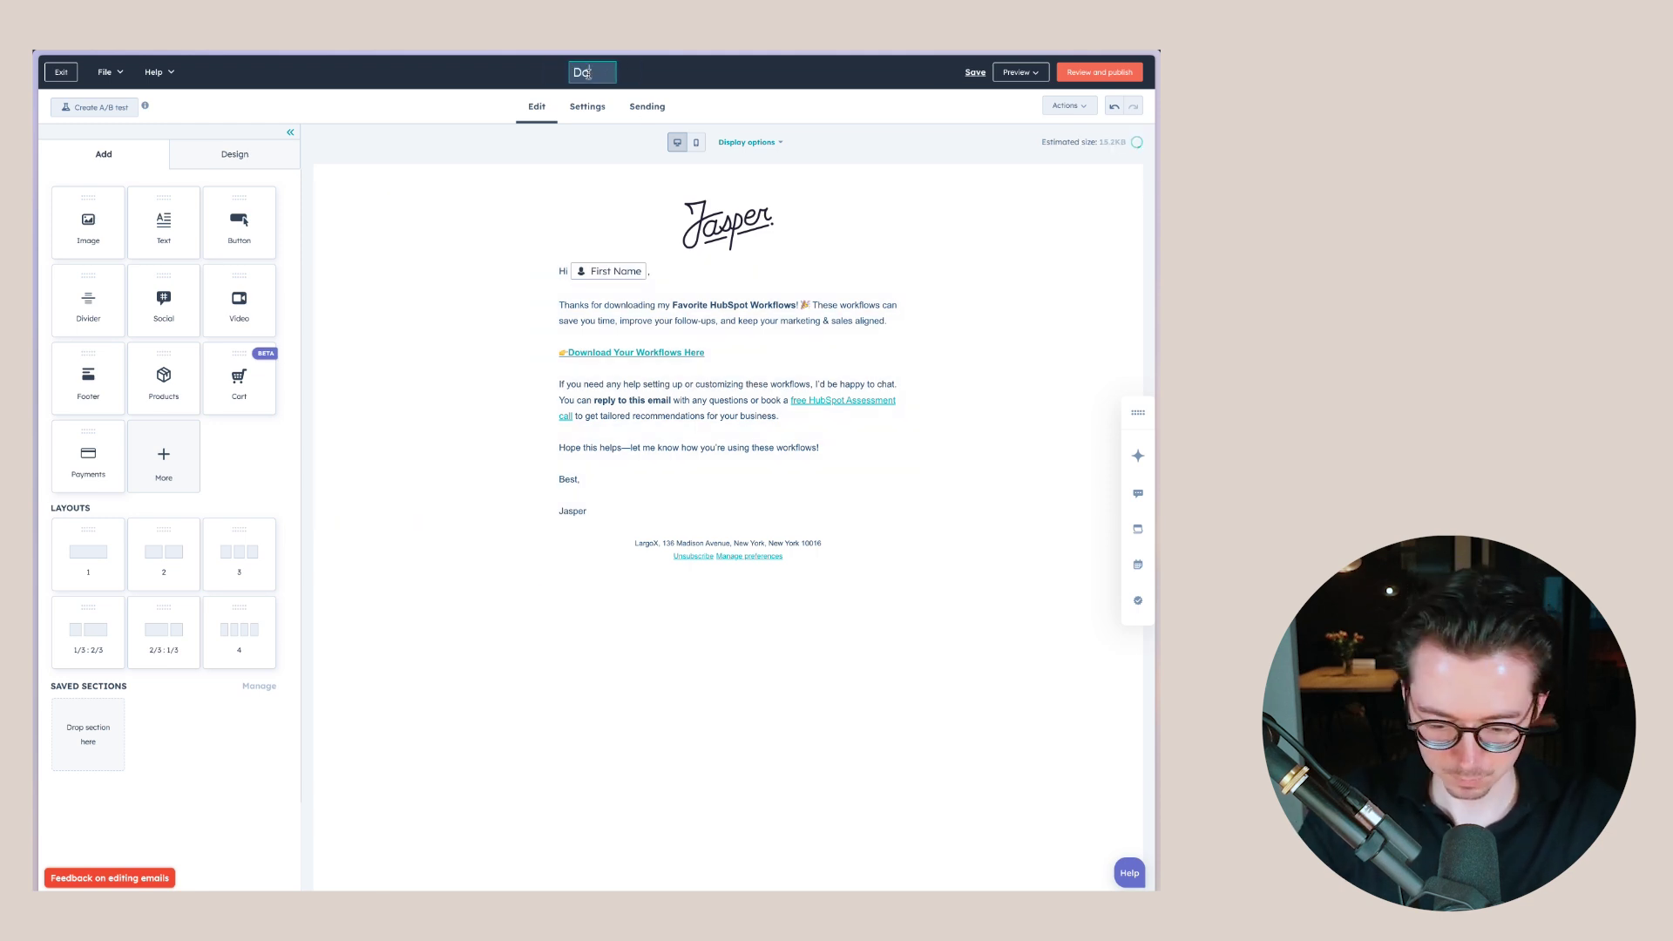
text(livering favorite )
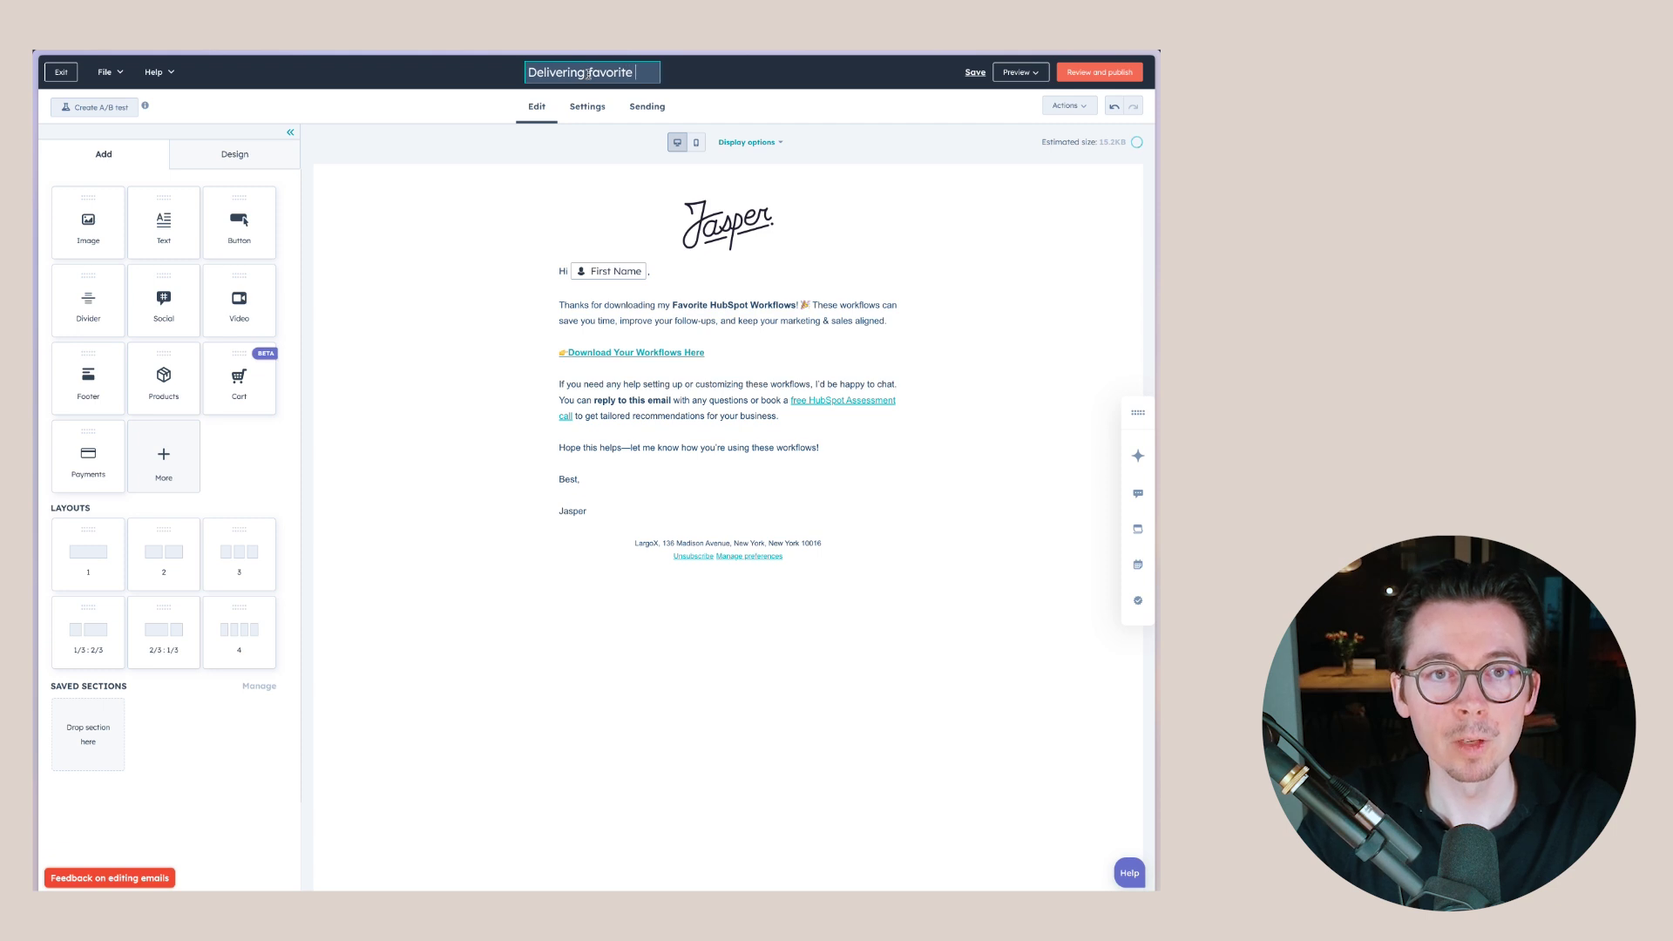
text(HubSpot work)
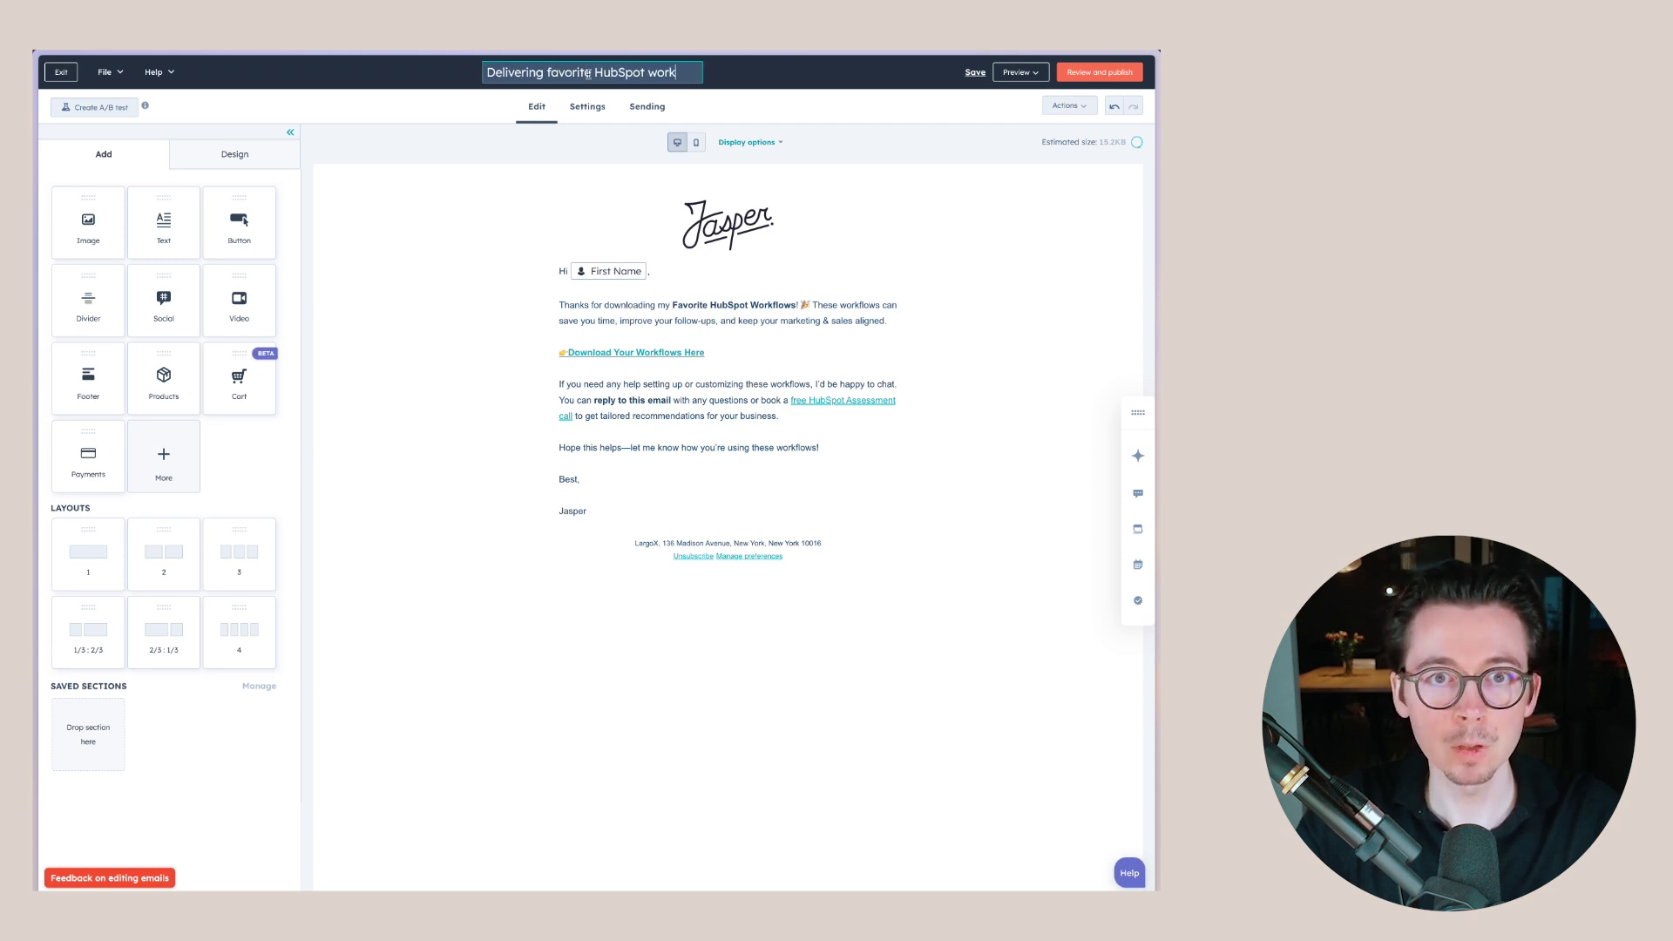
text(flows)
key(Return)
click(587, 106)
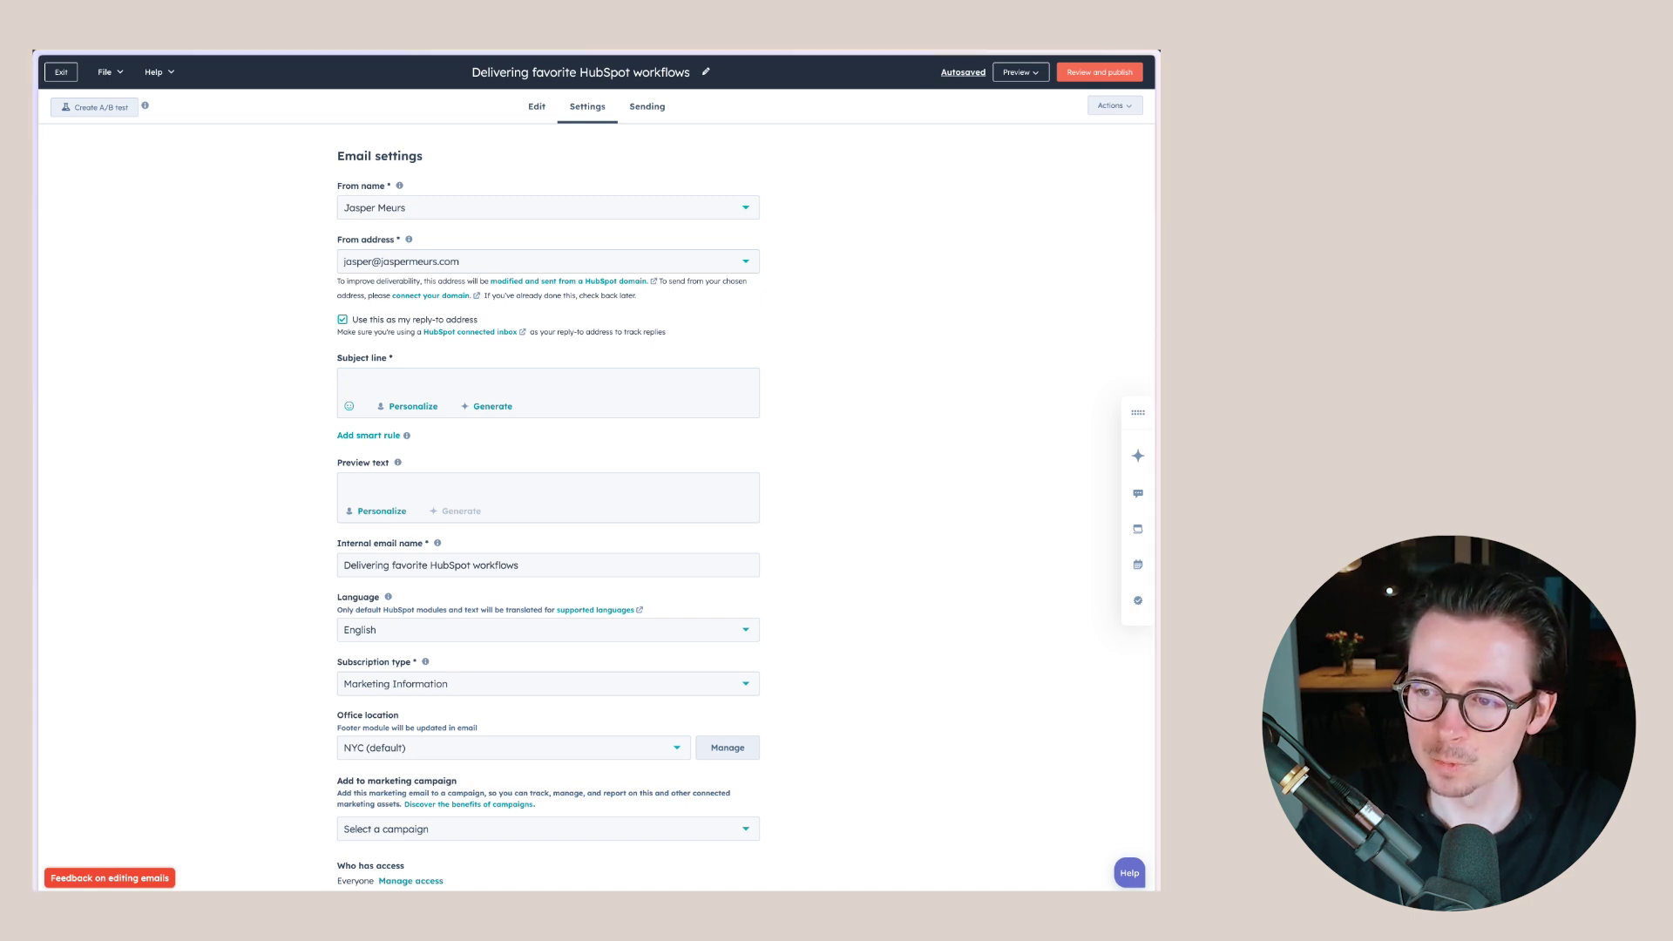
- Set the subject to 'Here's Your HubSpot Workflows + Next Steps', leaving the campaign unassigned
click(449, 384)
text(Here's Your HubSpot Workflows + Next Steps)
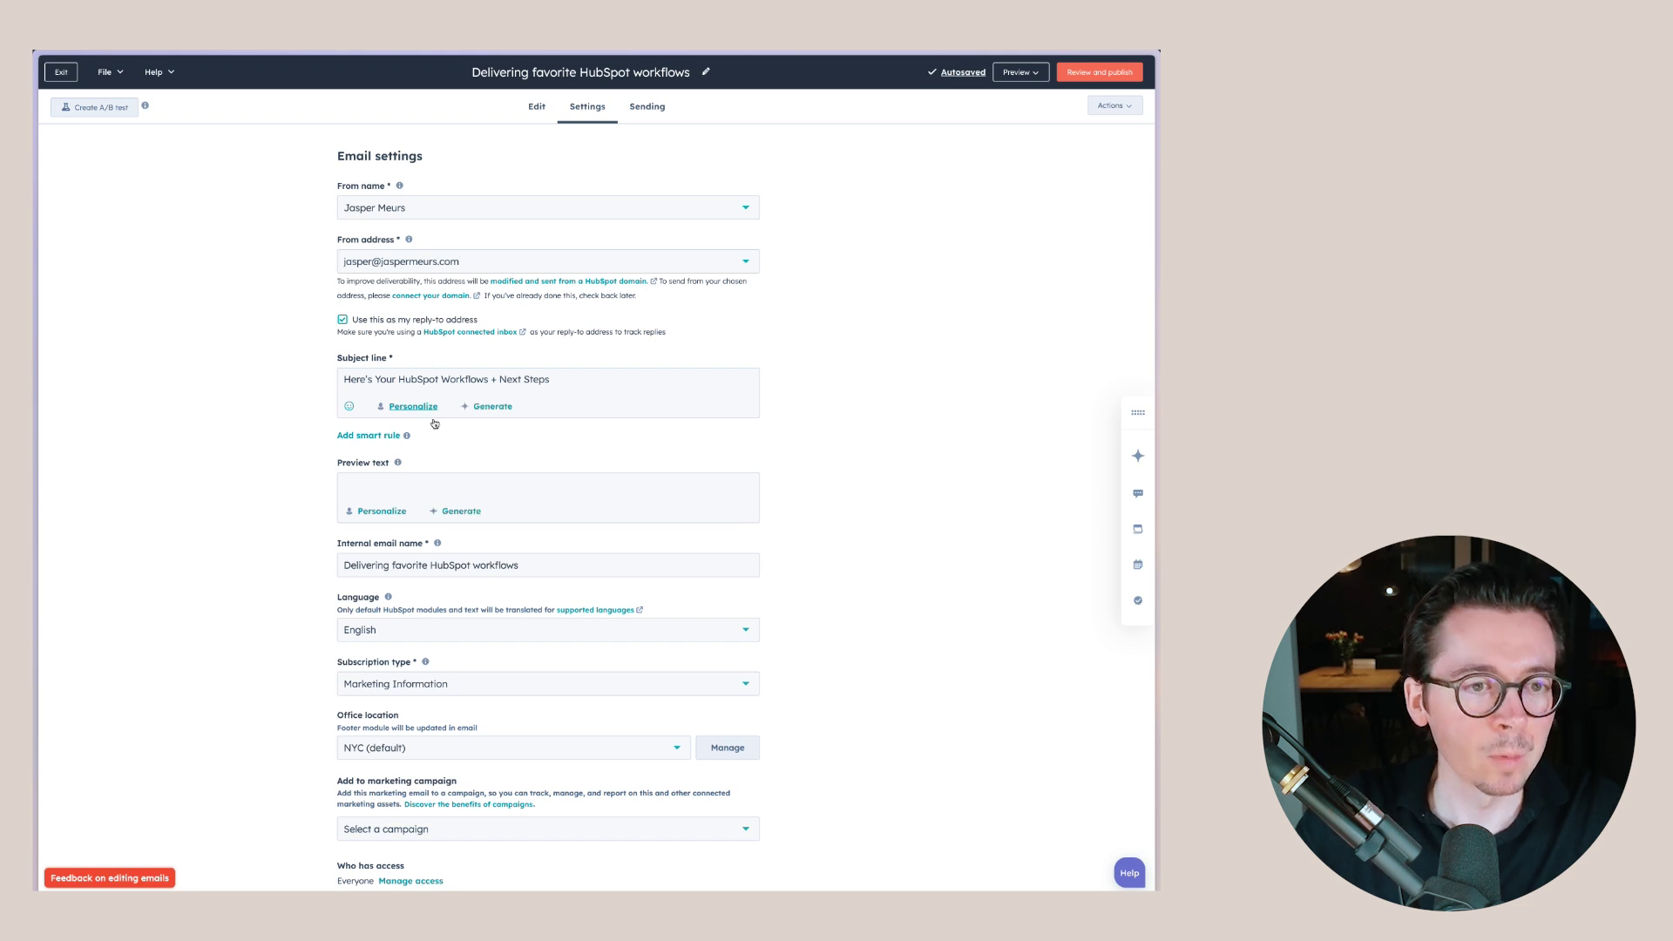
scroll(445, 417, down, 2)
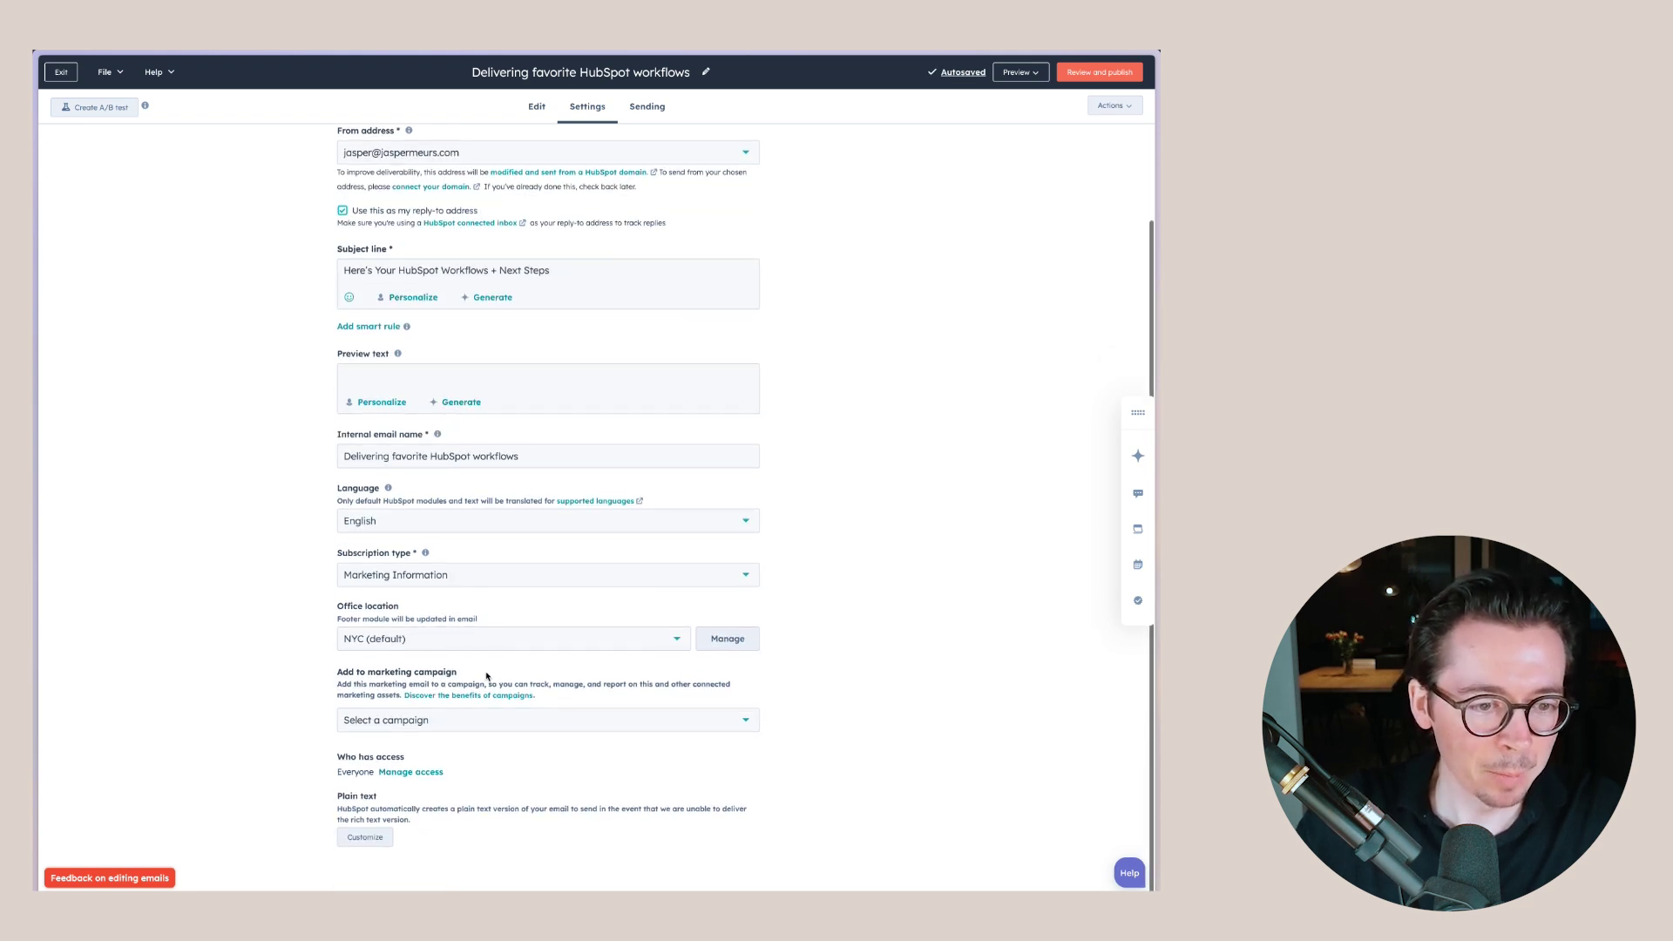
click(423, 718)
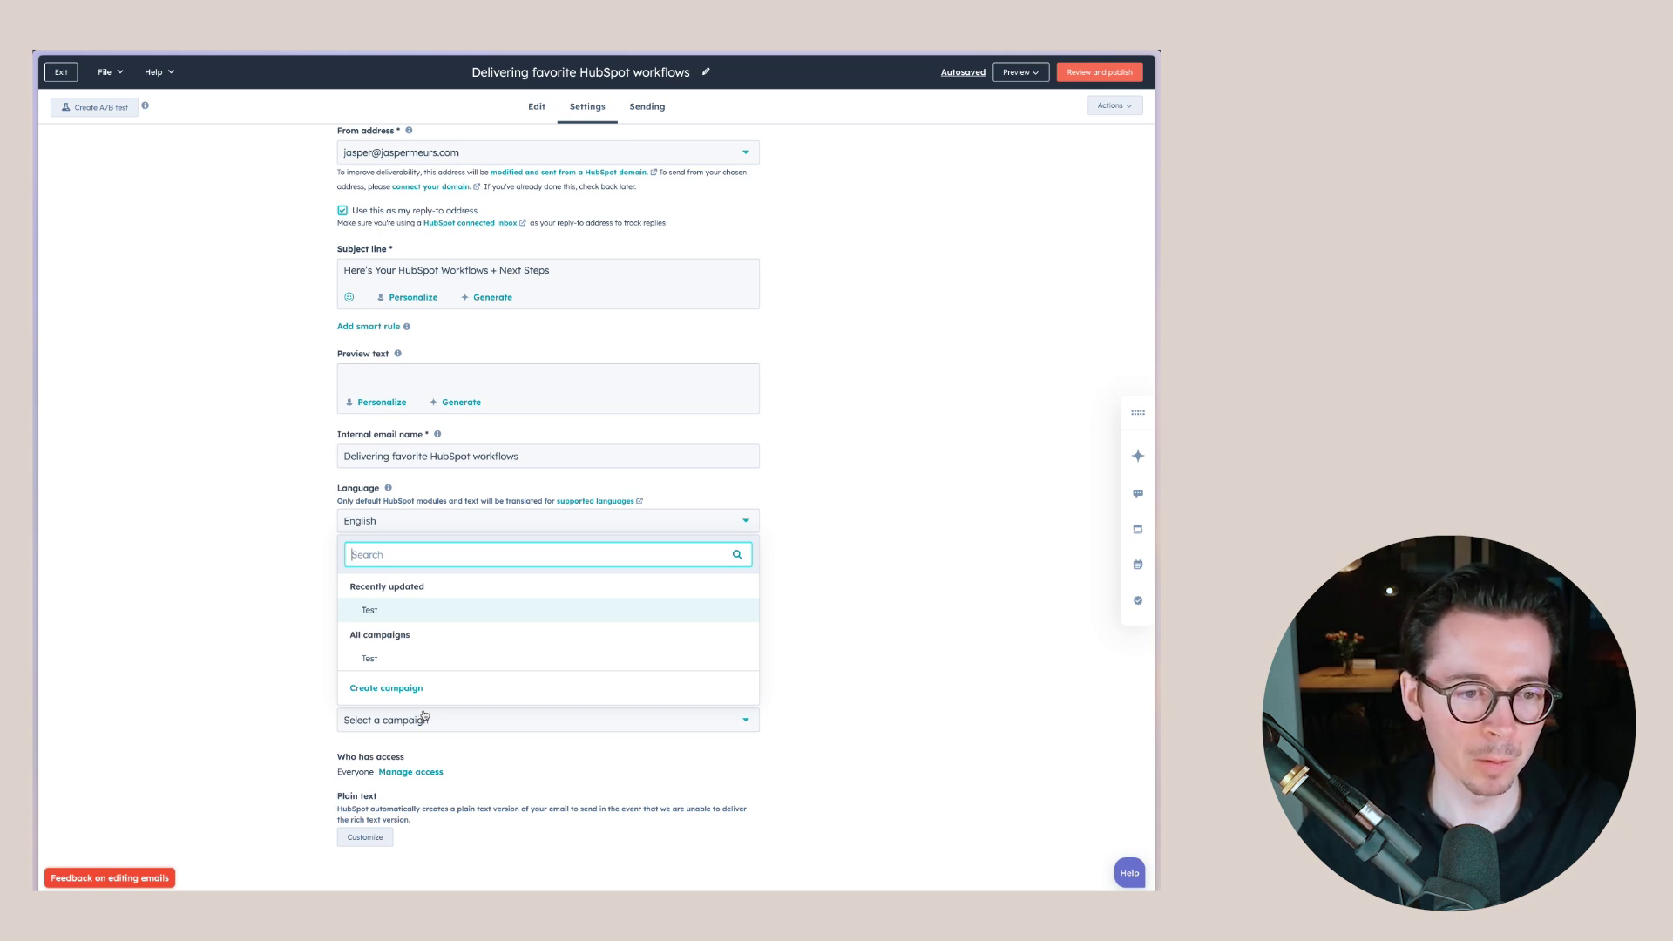
click(280, 631)
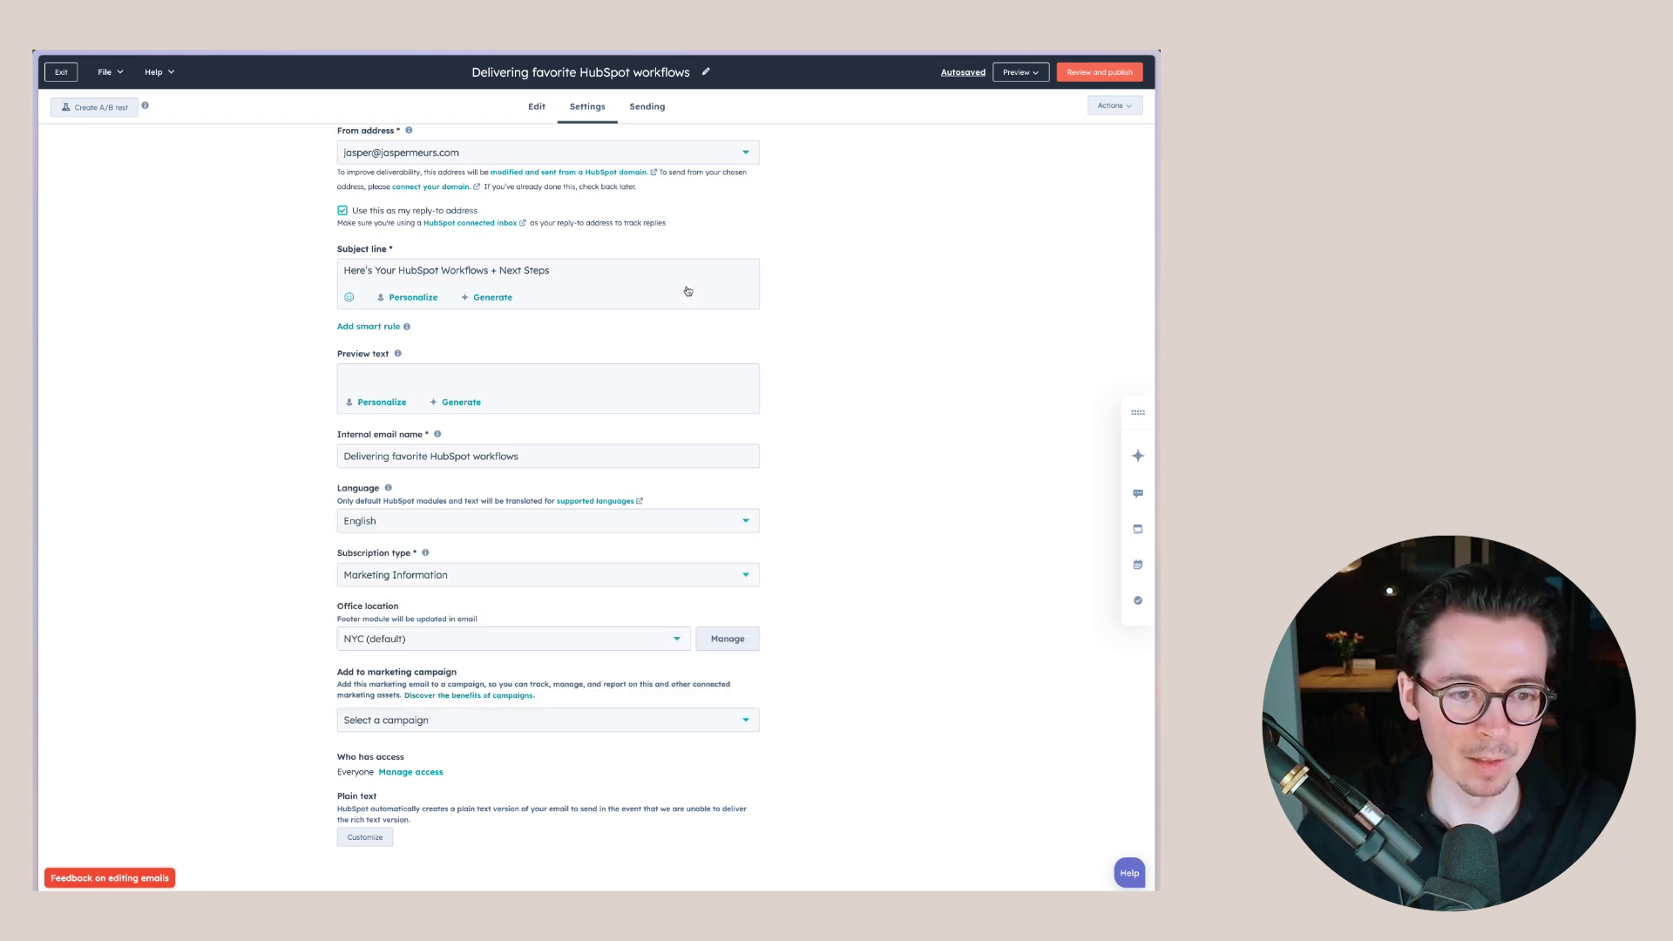
click(663, 109)
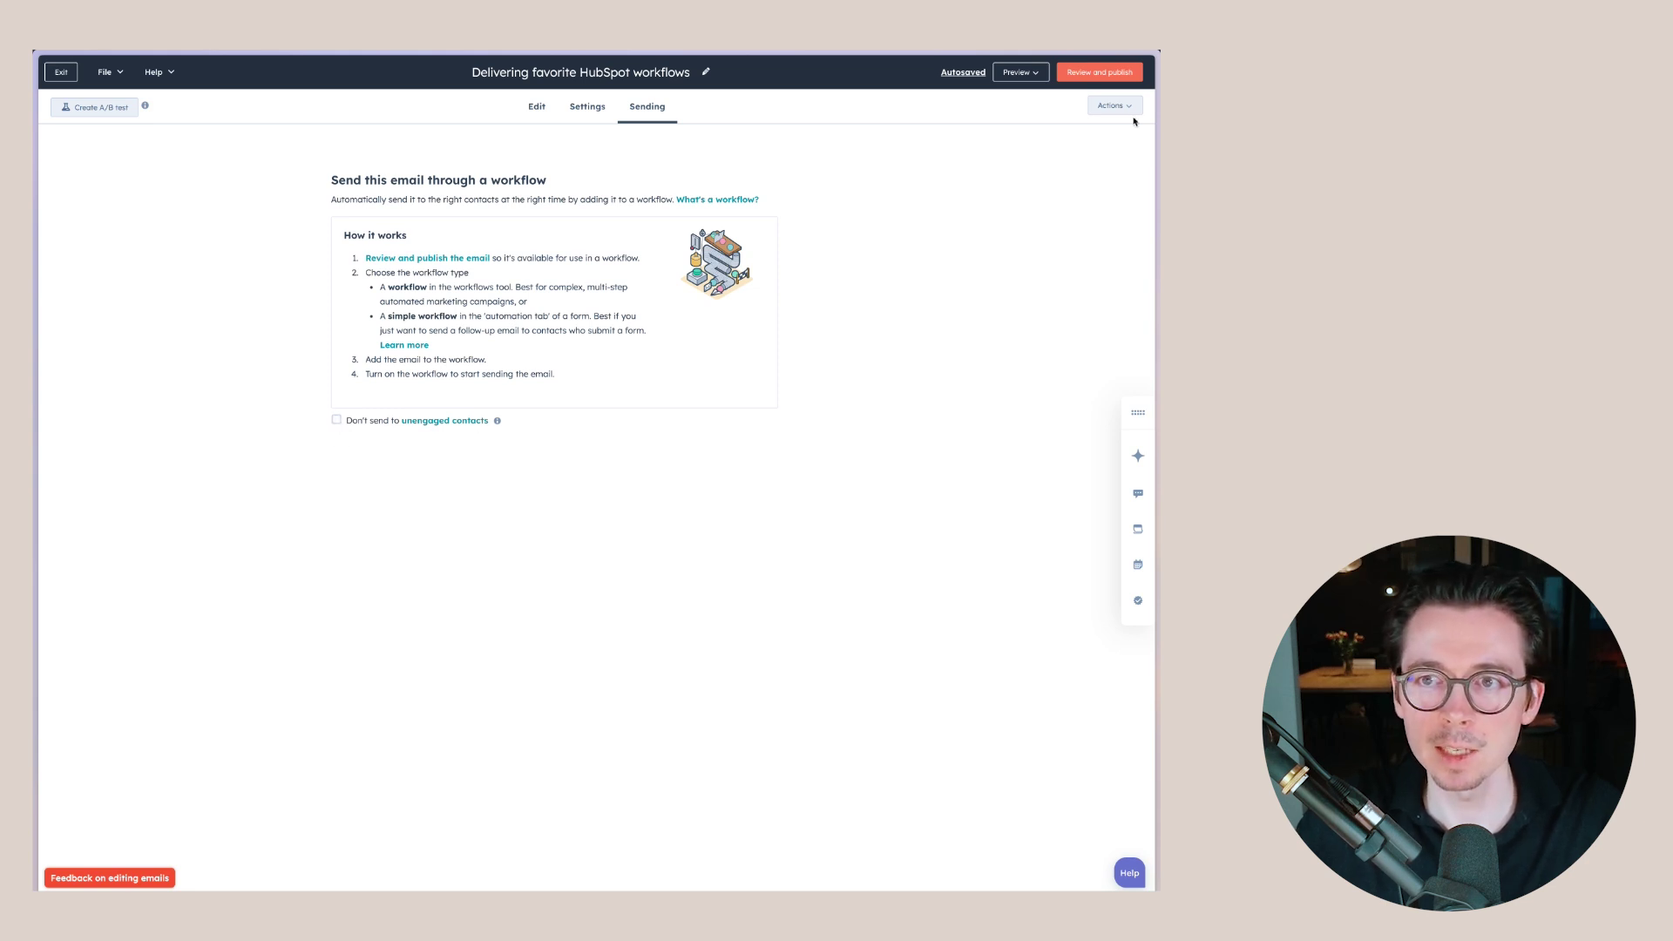
- Publish the 'Delivering favorite HubSpot workflows' email, skipping workflow setup, then go to Marketing > Forms
click(1098, 71)
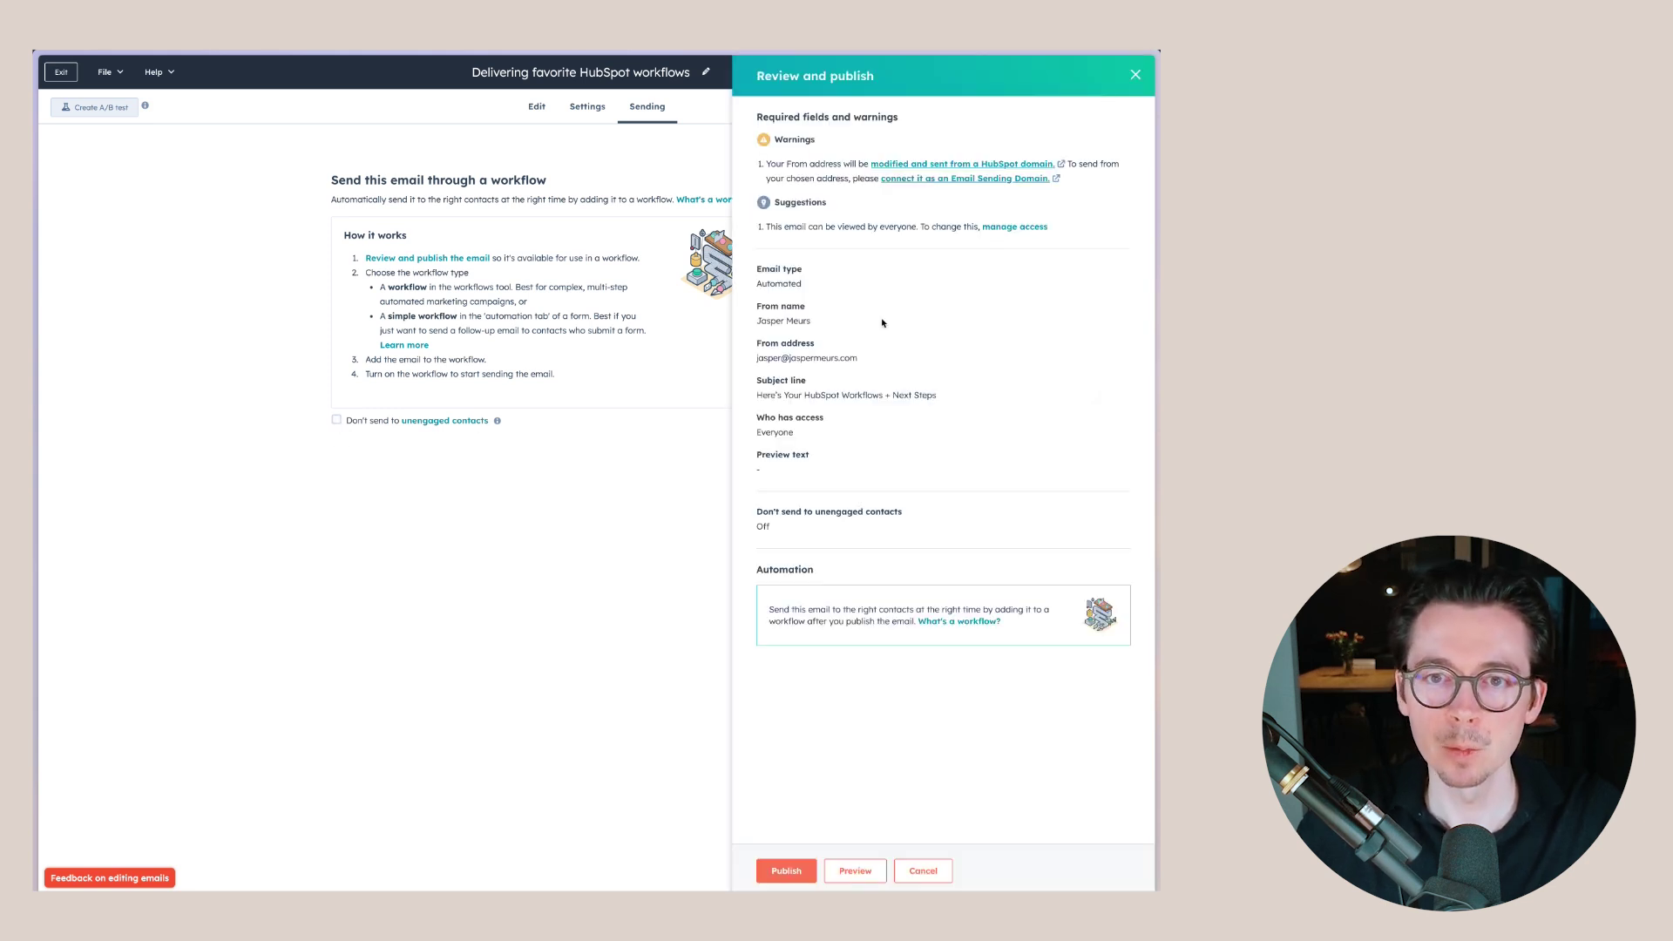
click(786, 867)
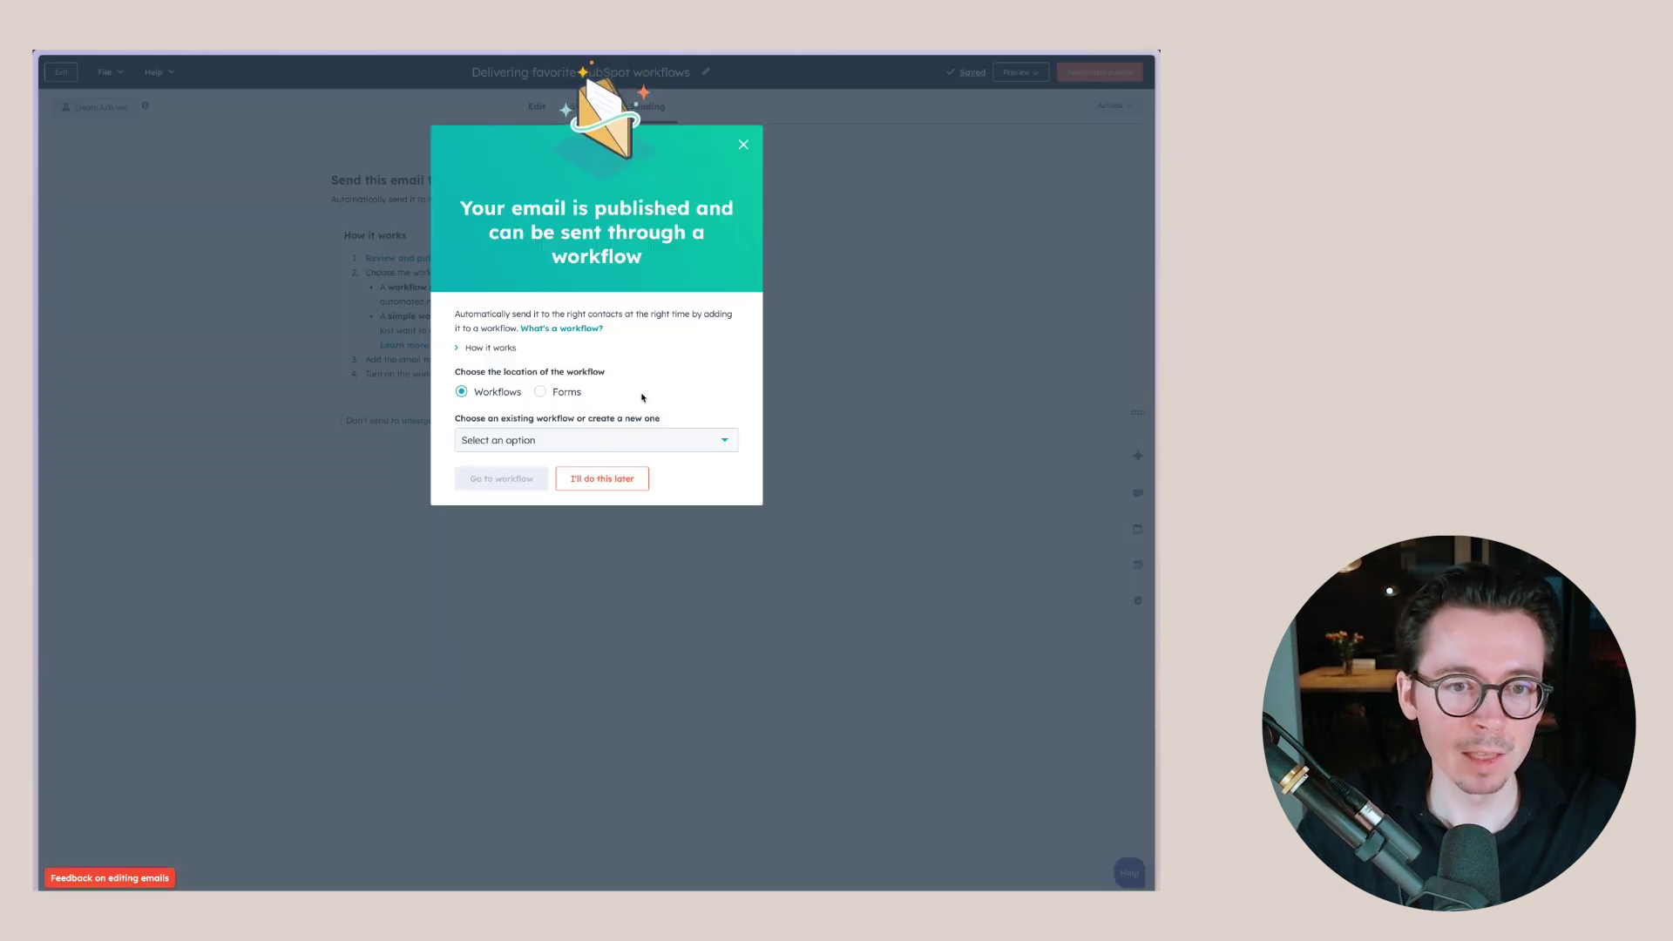
click(742, 146)
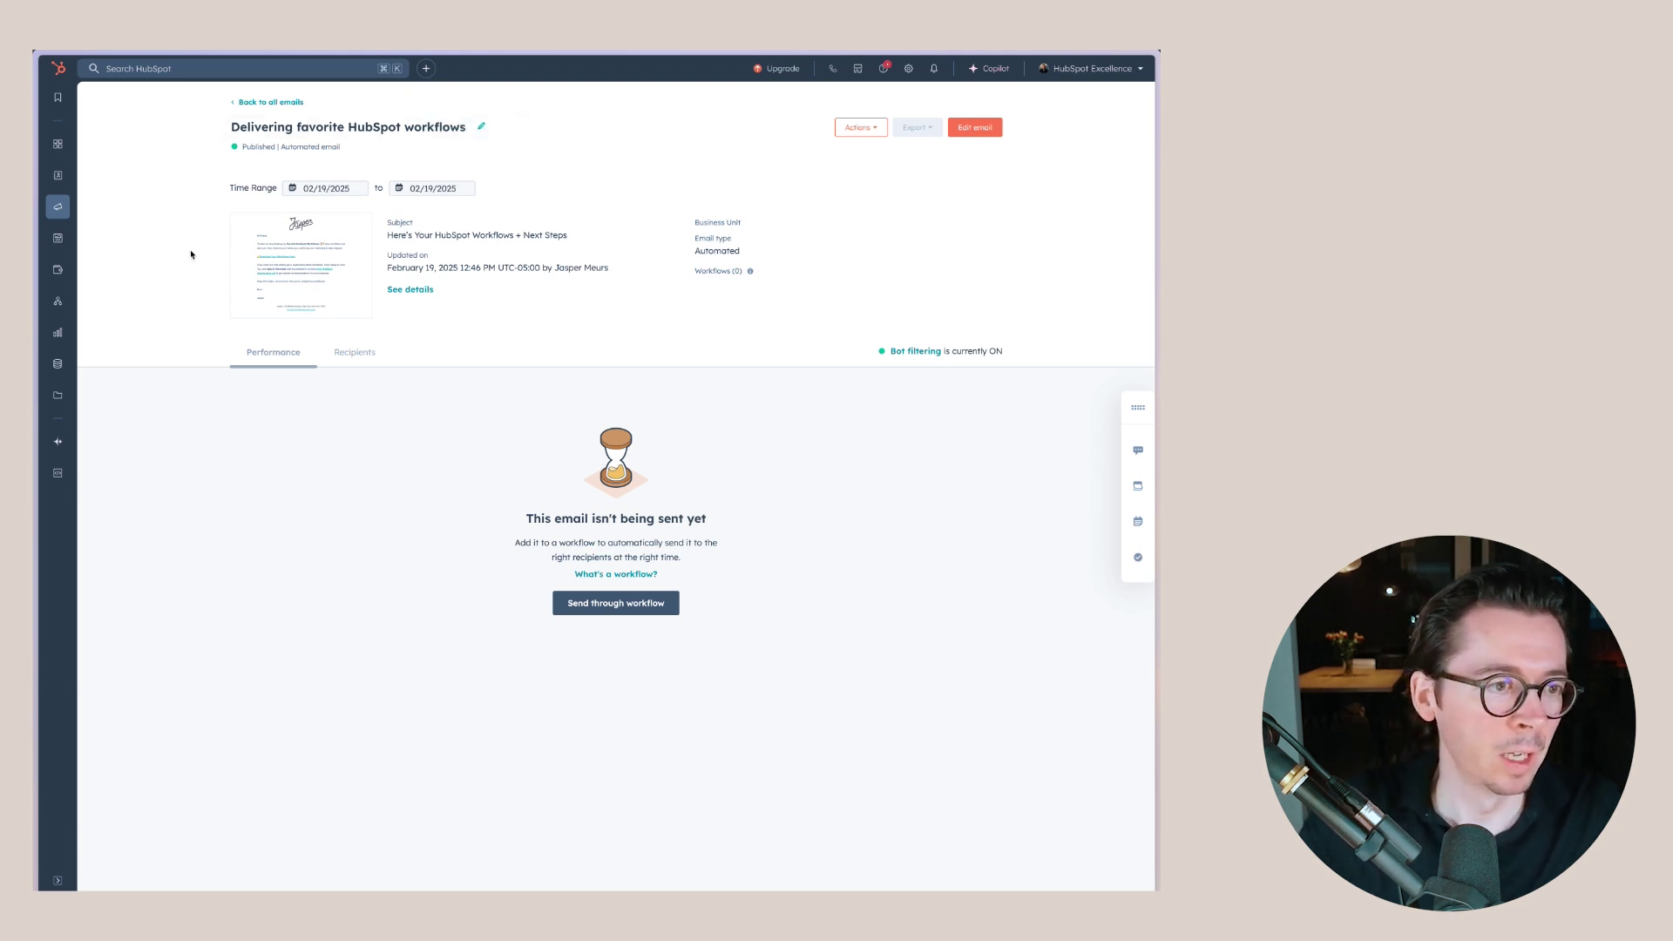
mouse_move(58, 211)
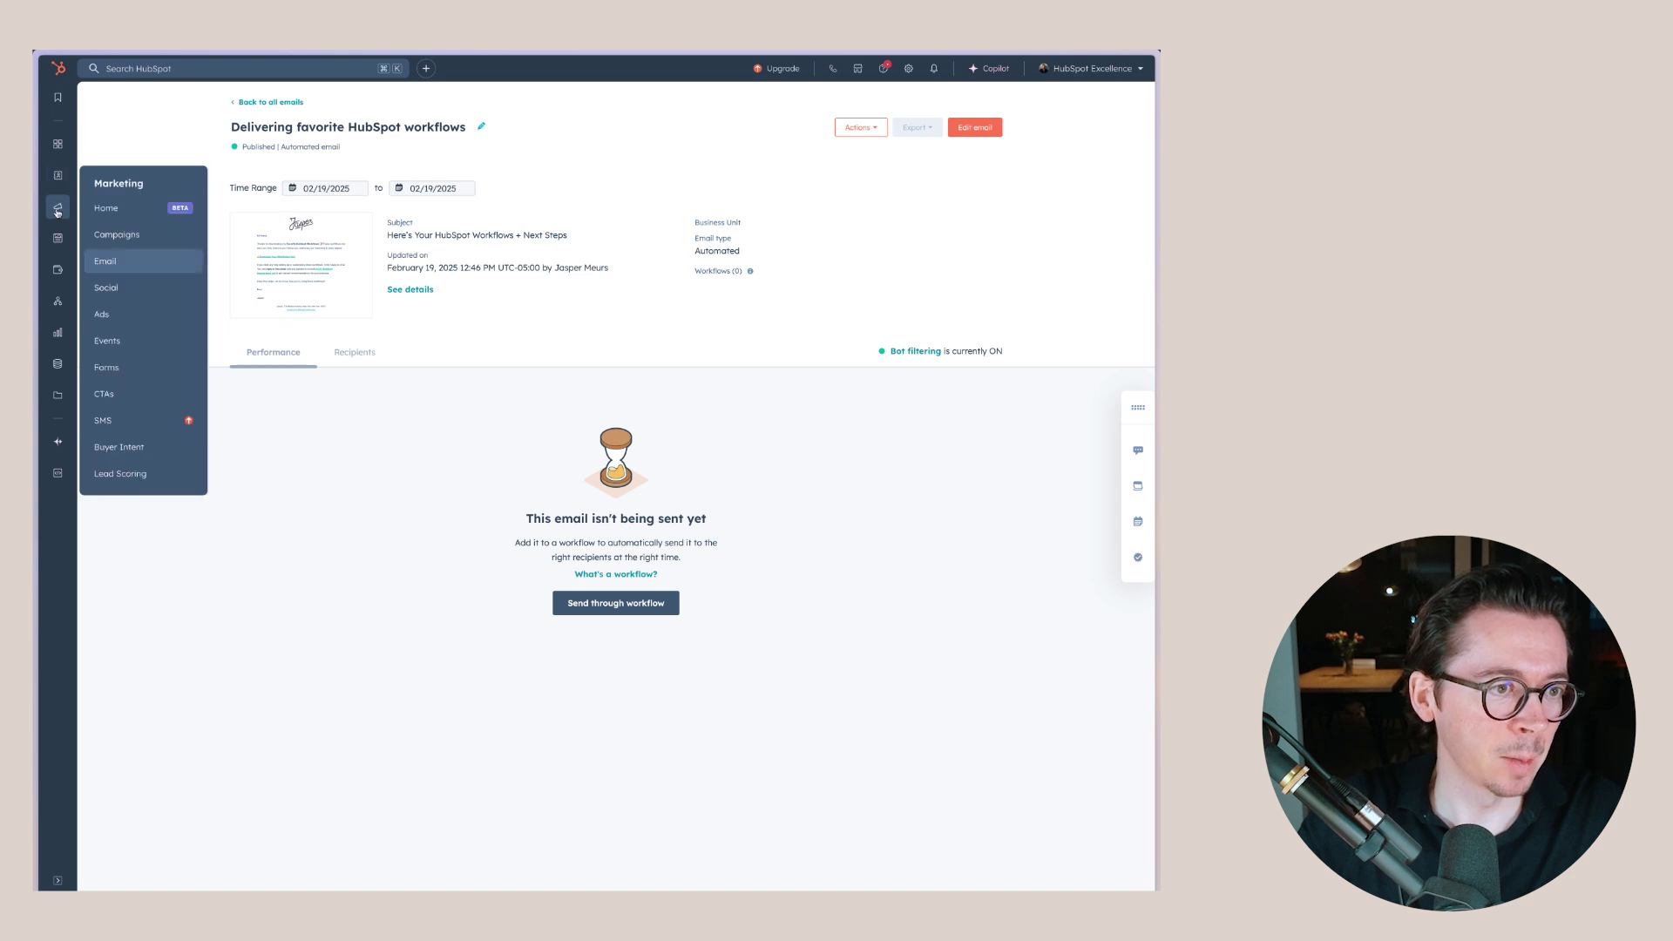
click(119, 368)
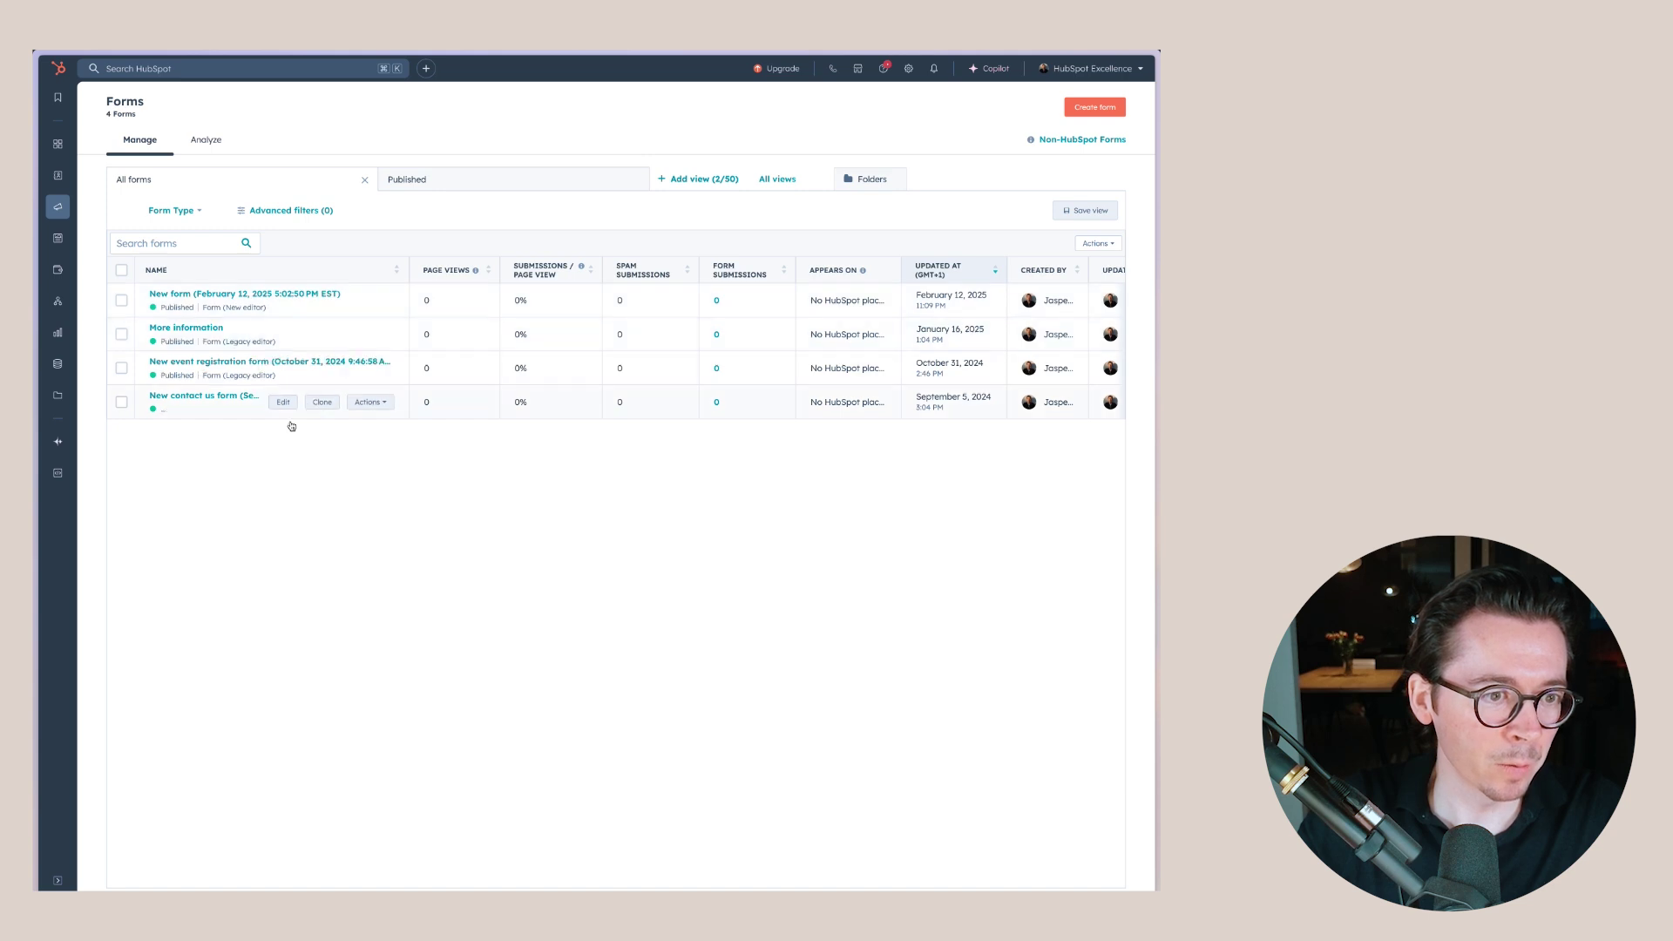
- Give the February 12 new form a simple follow-up email workflow with a send-email action
click(283, 301)
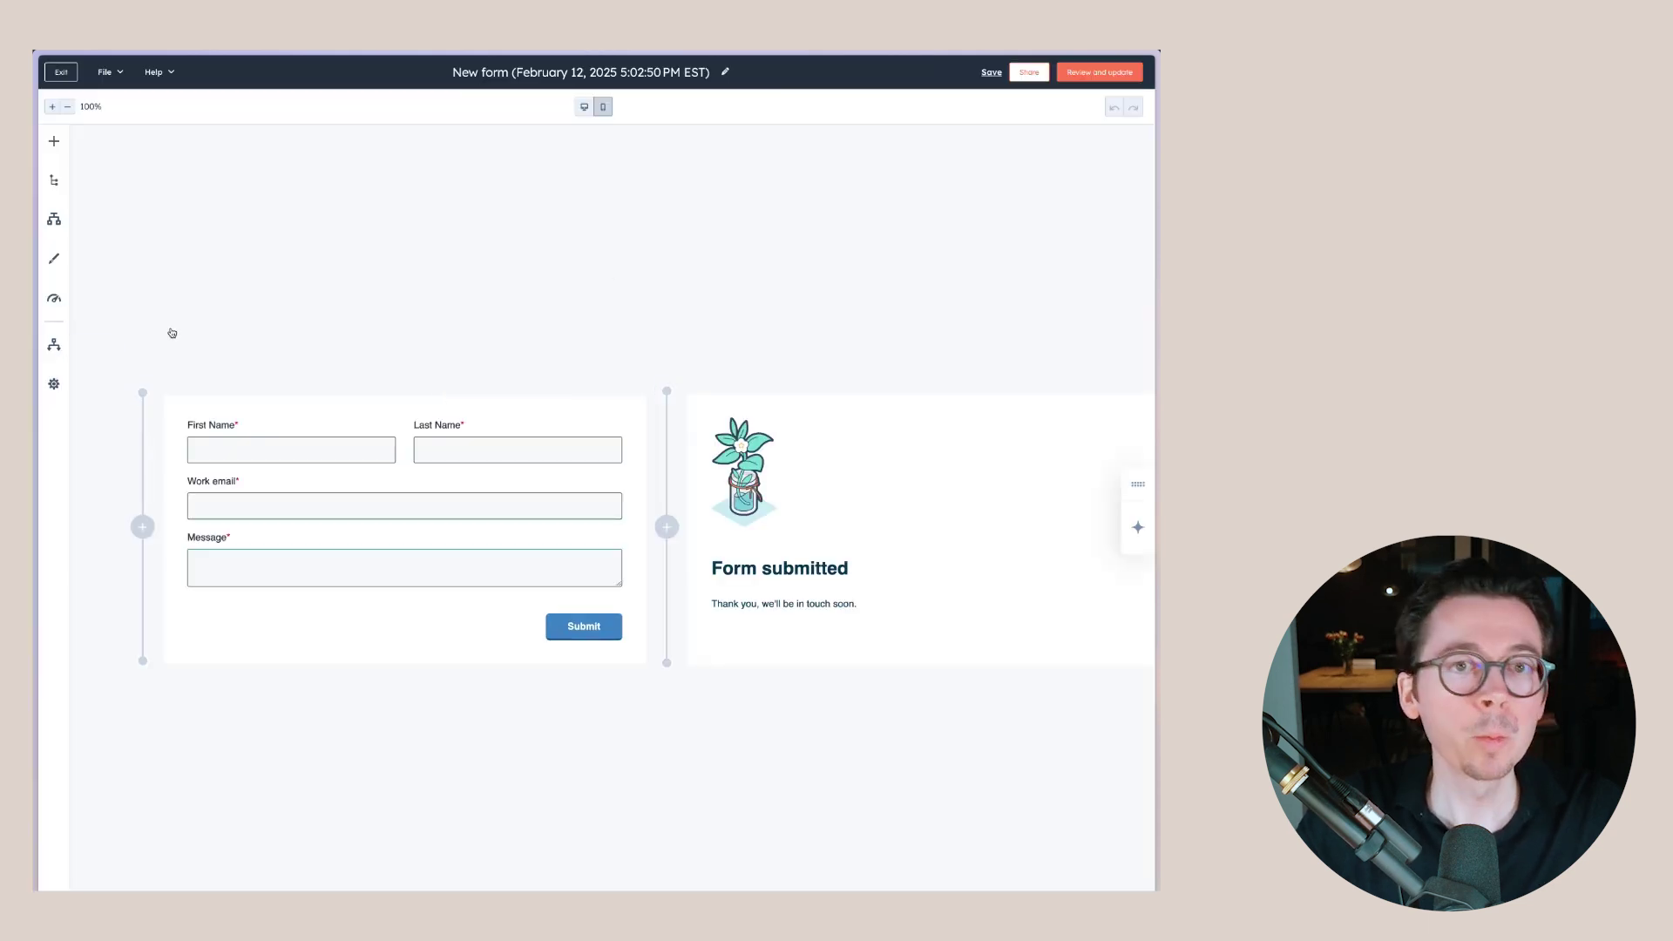
click(53, 347)
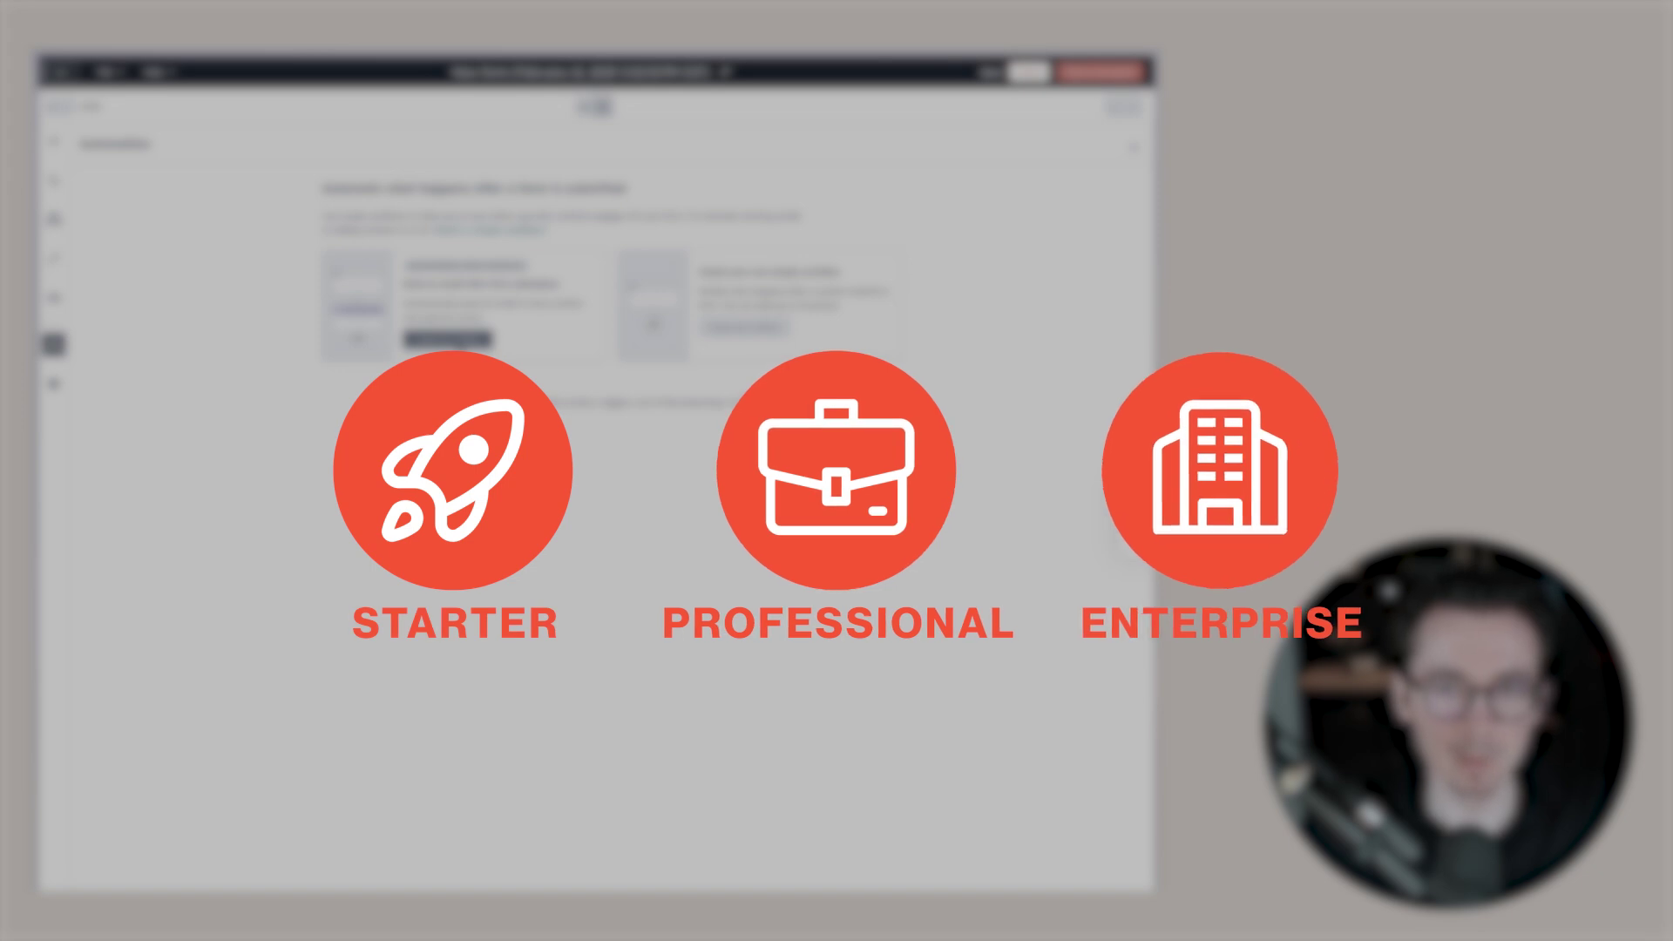
click(449, 340)
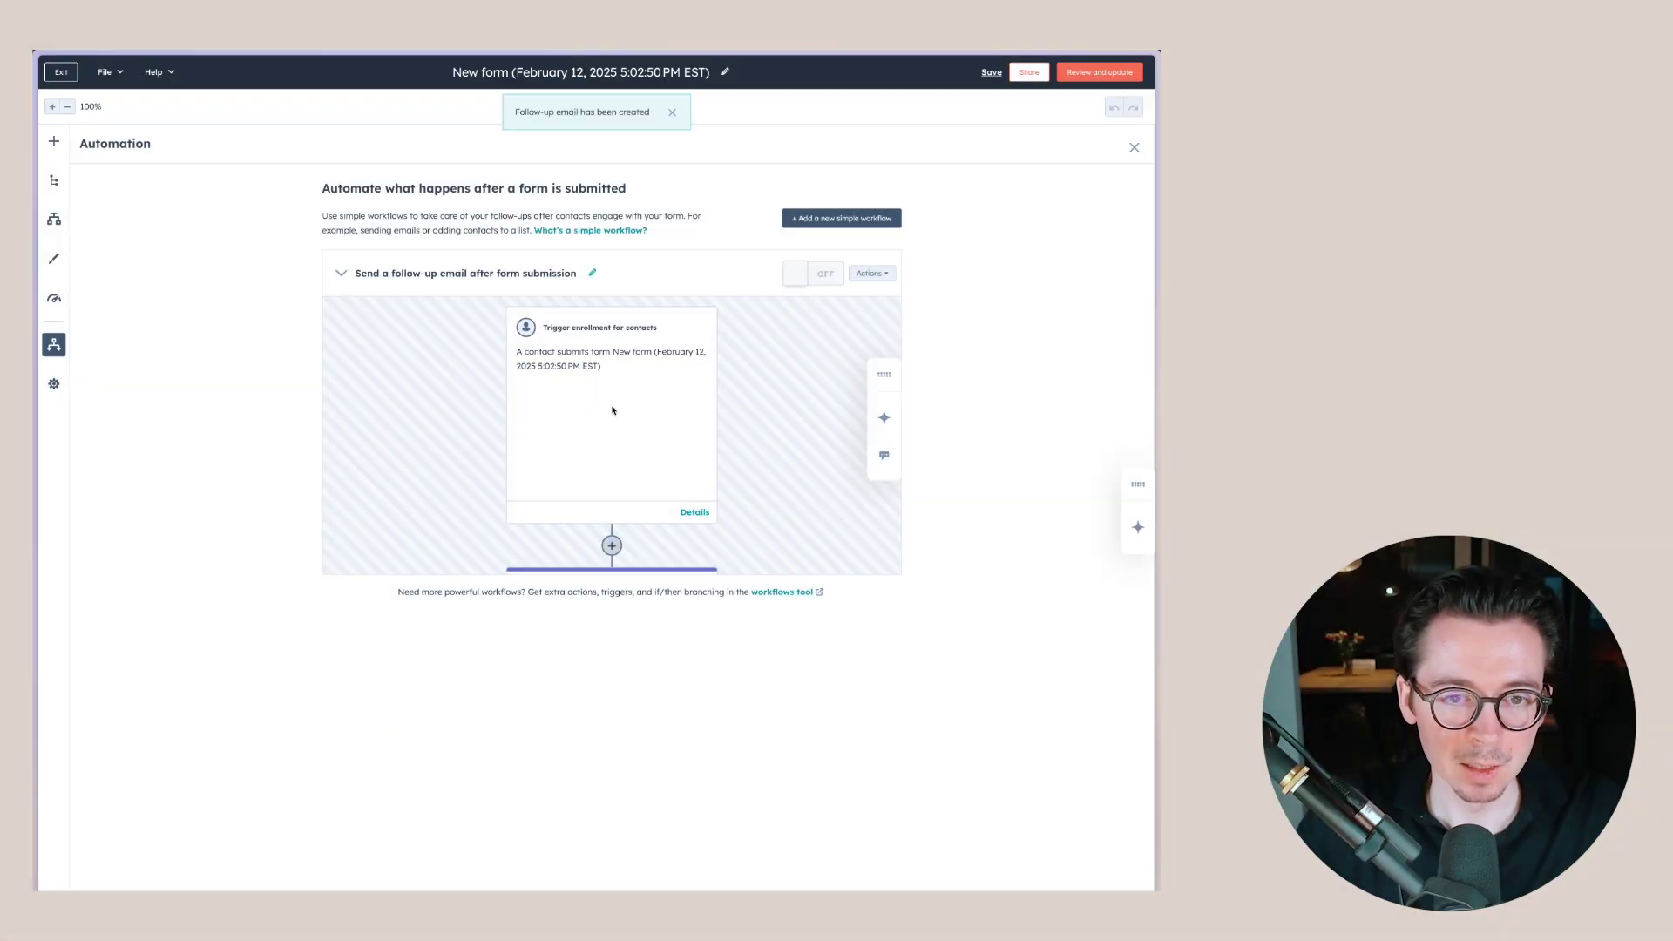
click(575, 412)
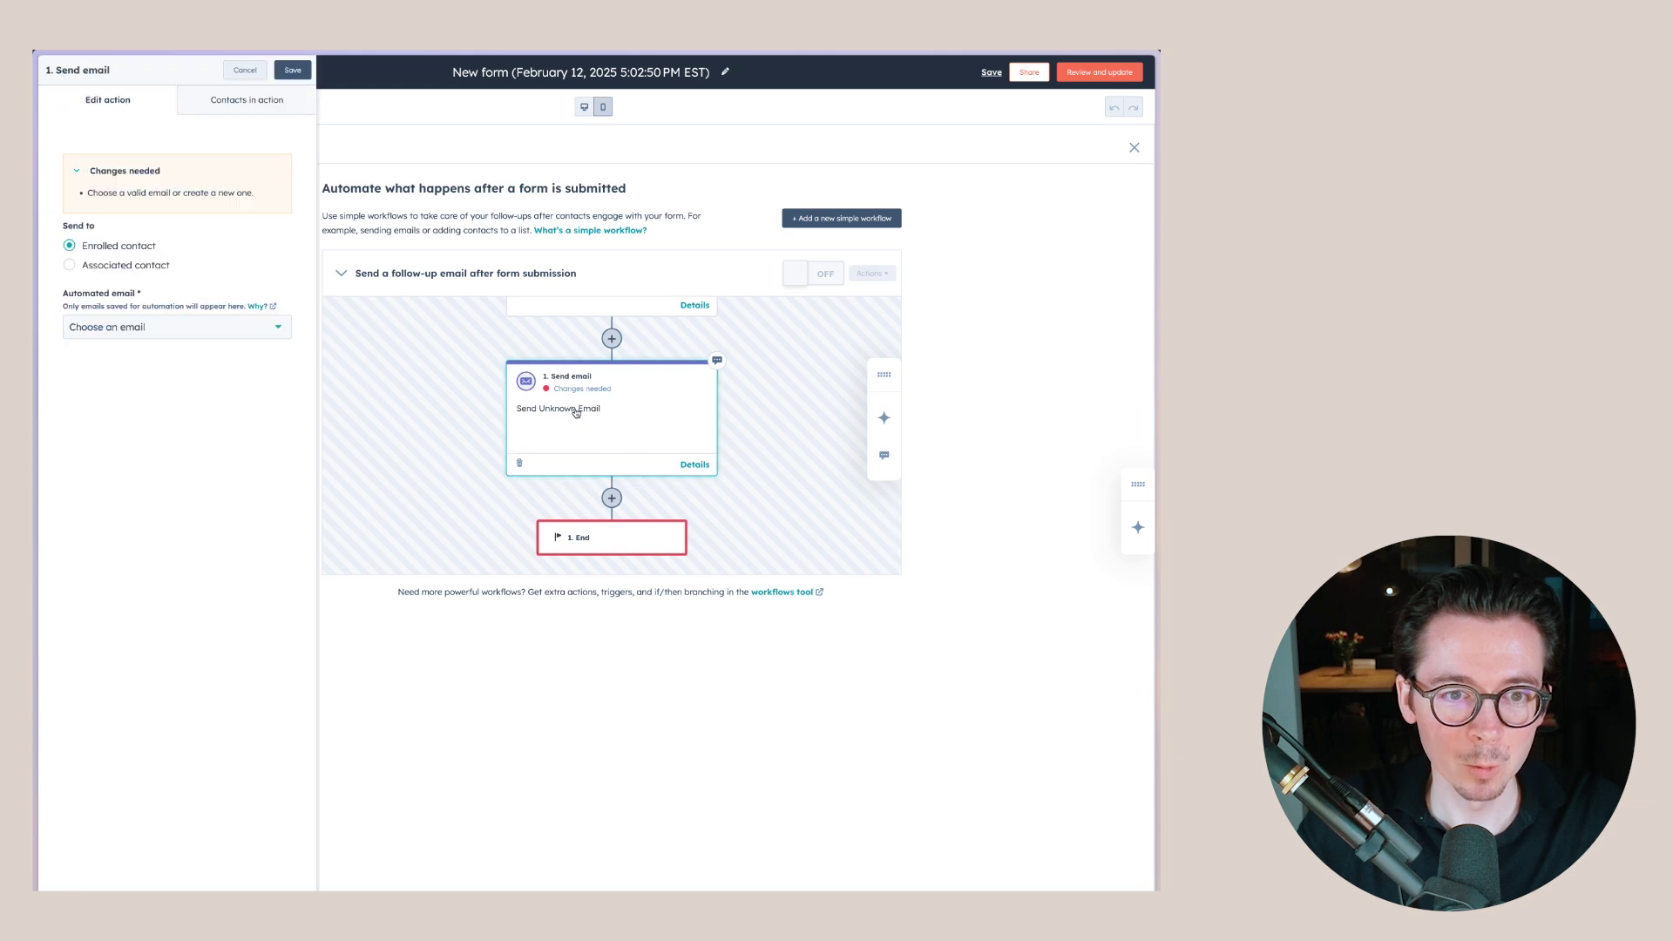
- Choose the 'Delivering favorite HubSpot workflows' email for the send-email step and save it
click(166, 326)
click(149, 401)
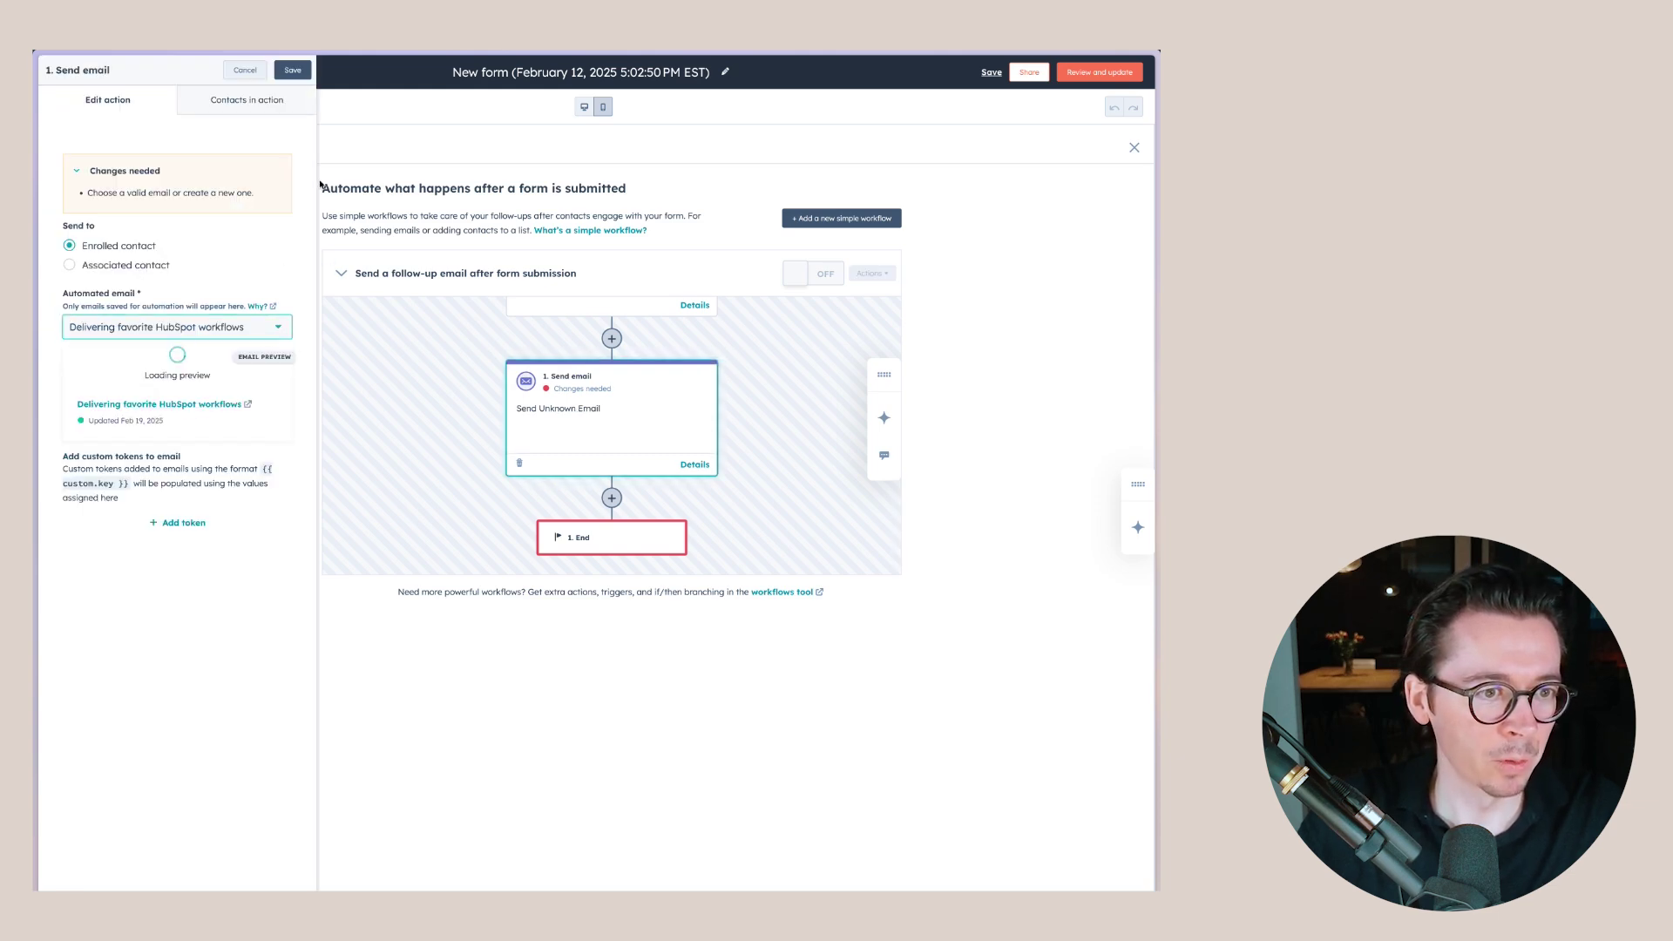
click(293, 71)
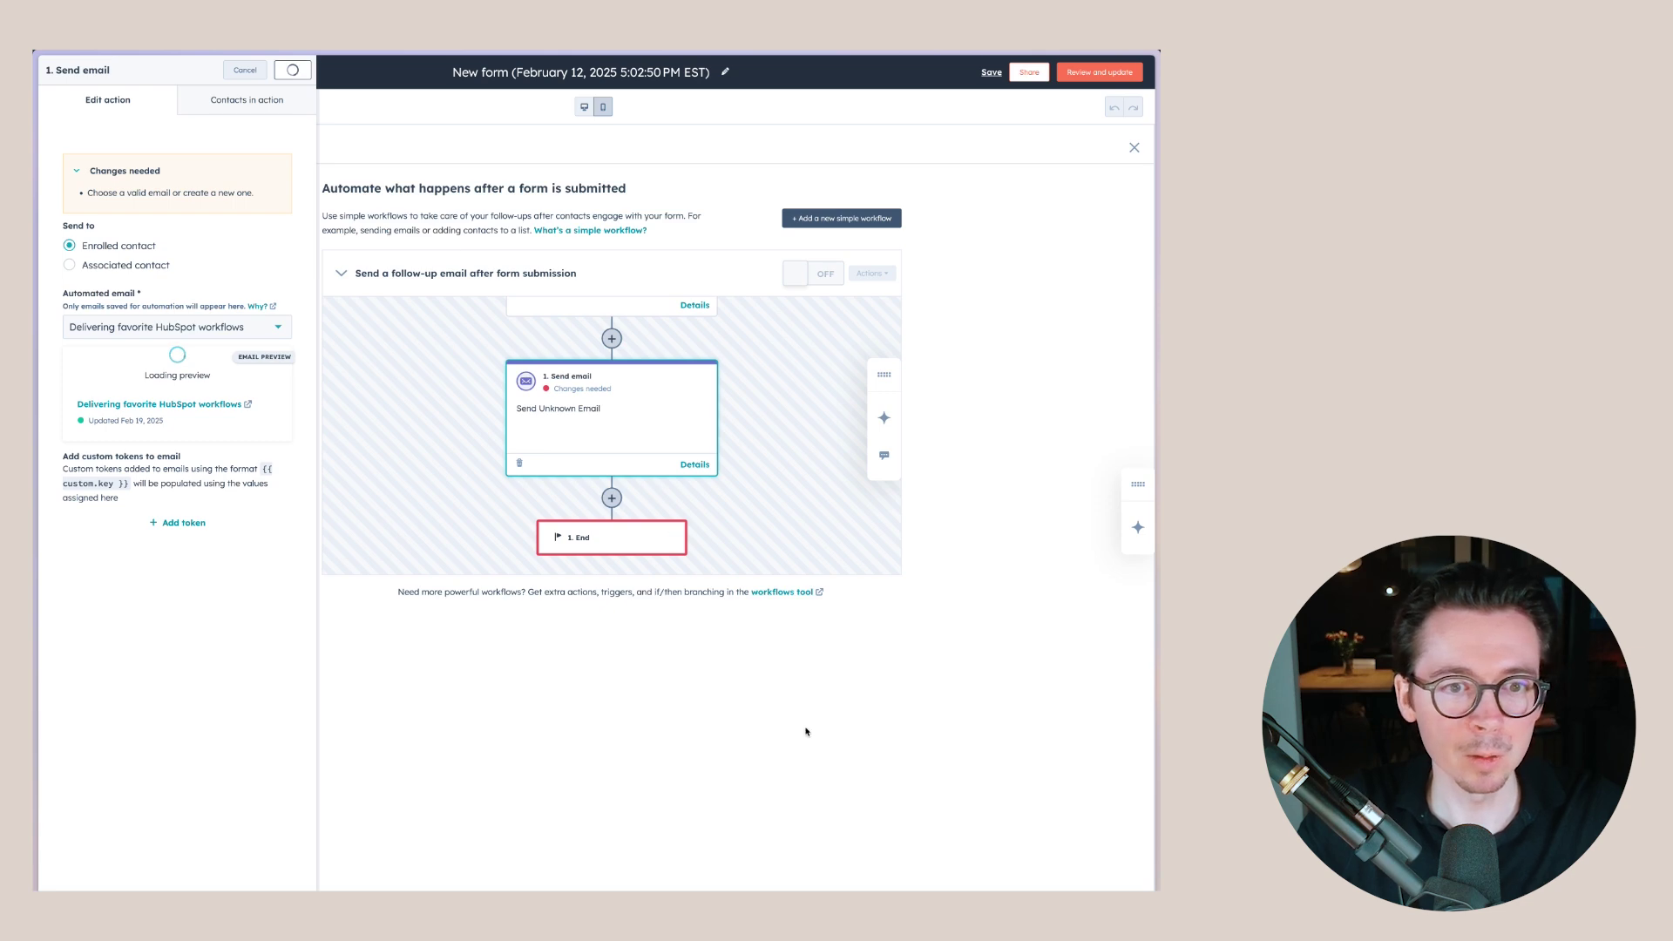
- Update the form and dismiss the Share dialog without sharing
click(1100, 71)
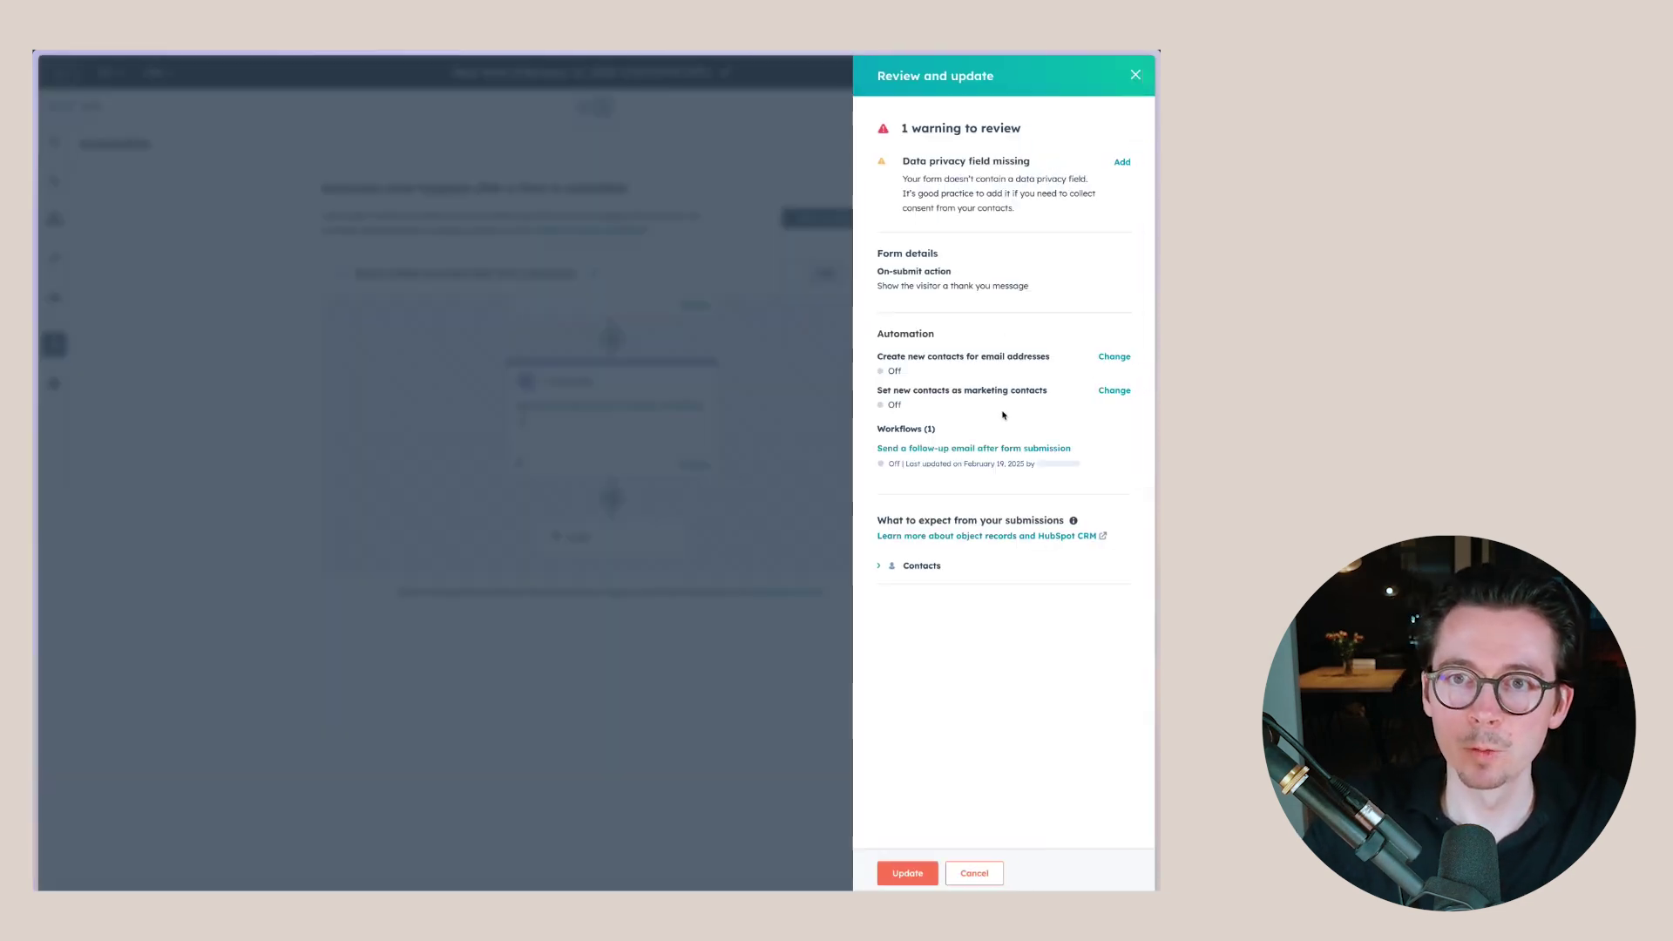
click(906, 872)
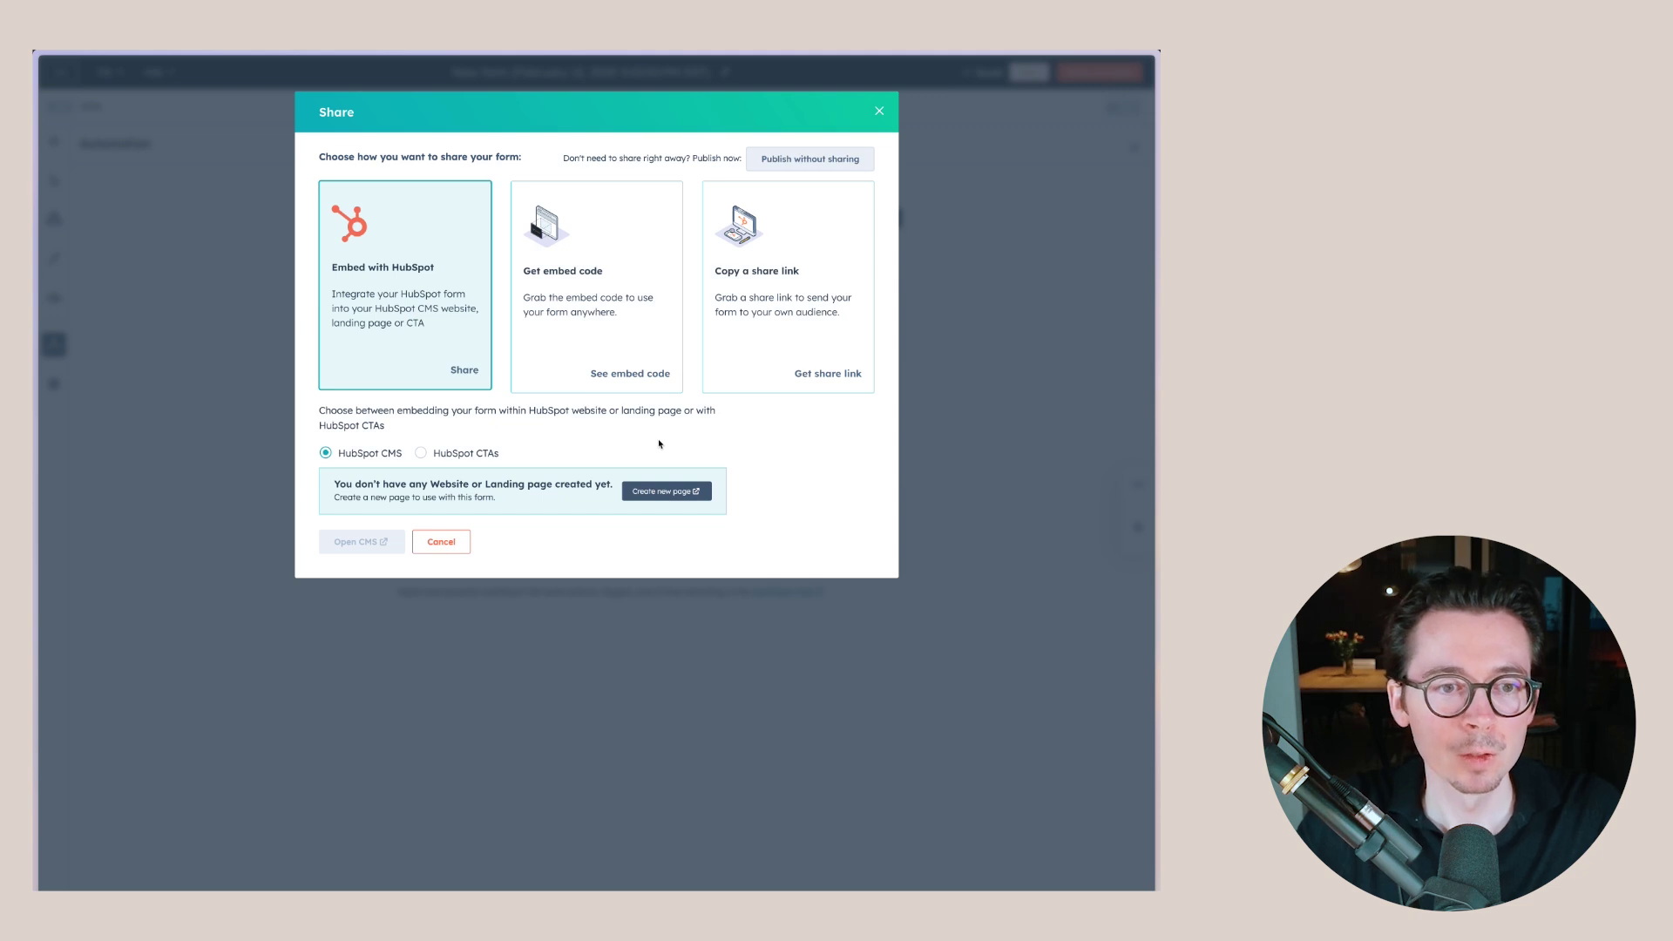
click(877, 112)
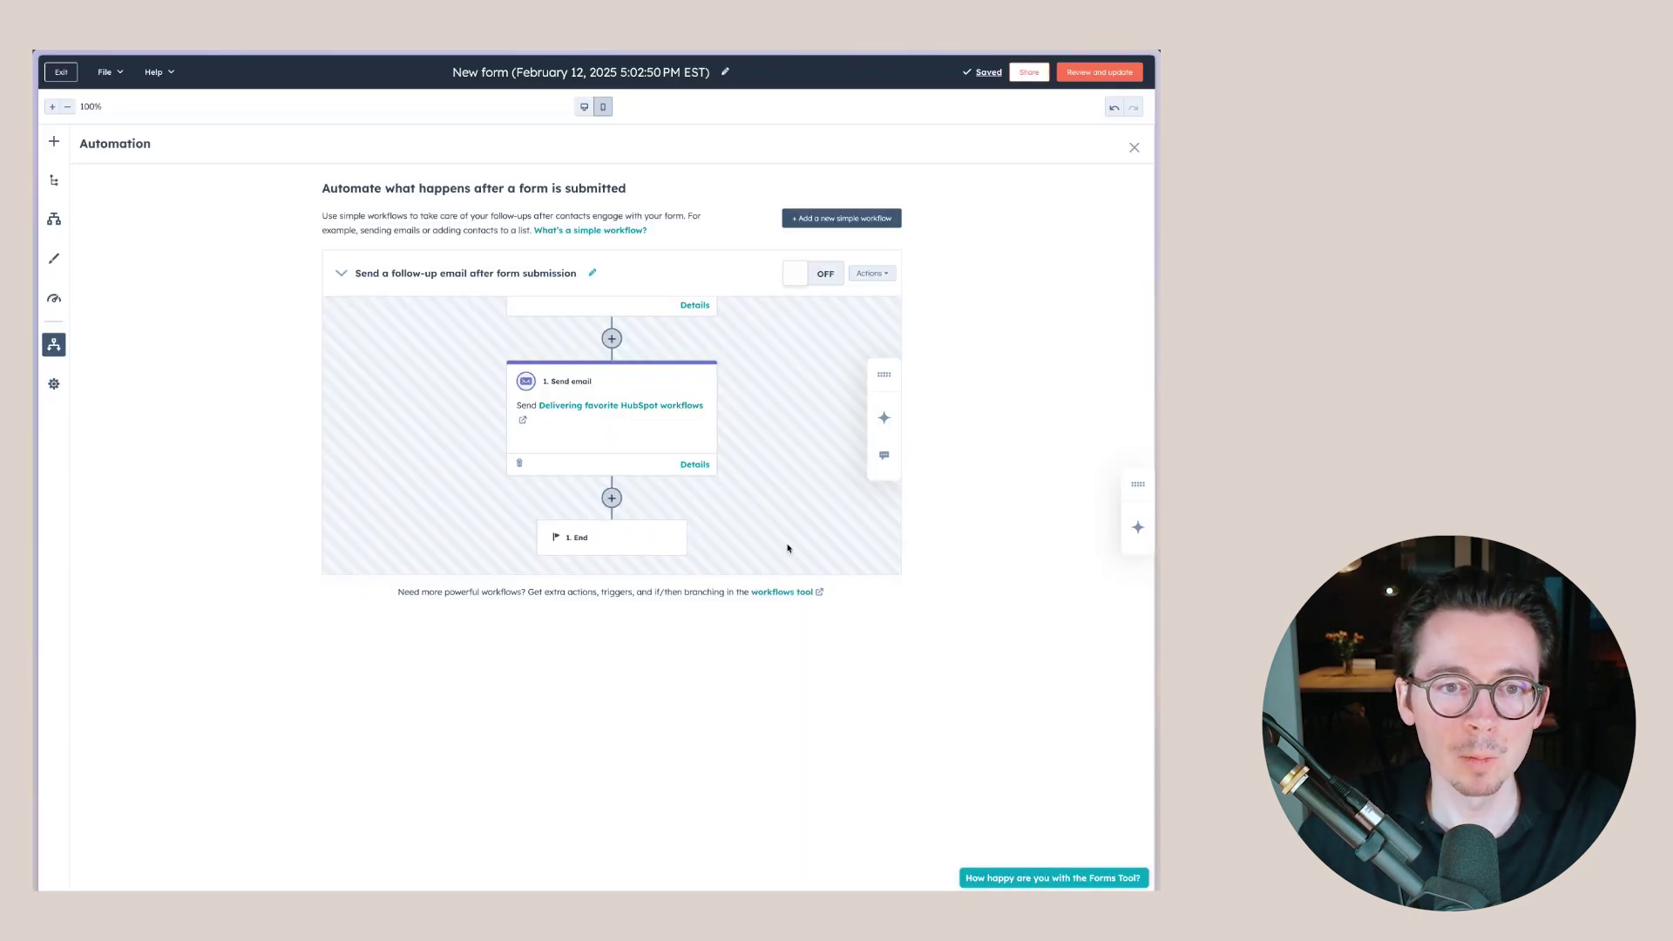
scroll(732, 436, up, 3)
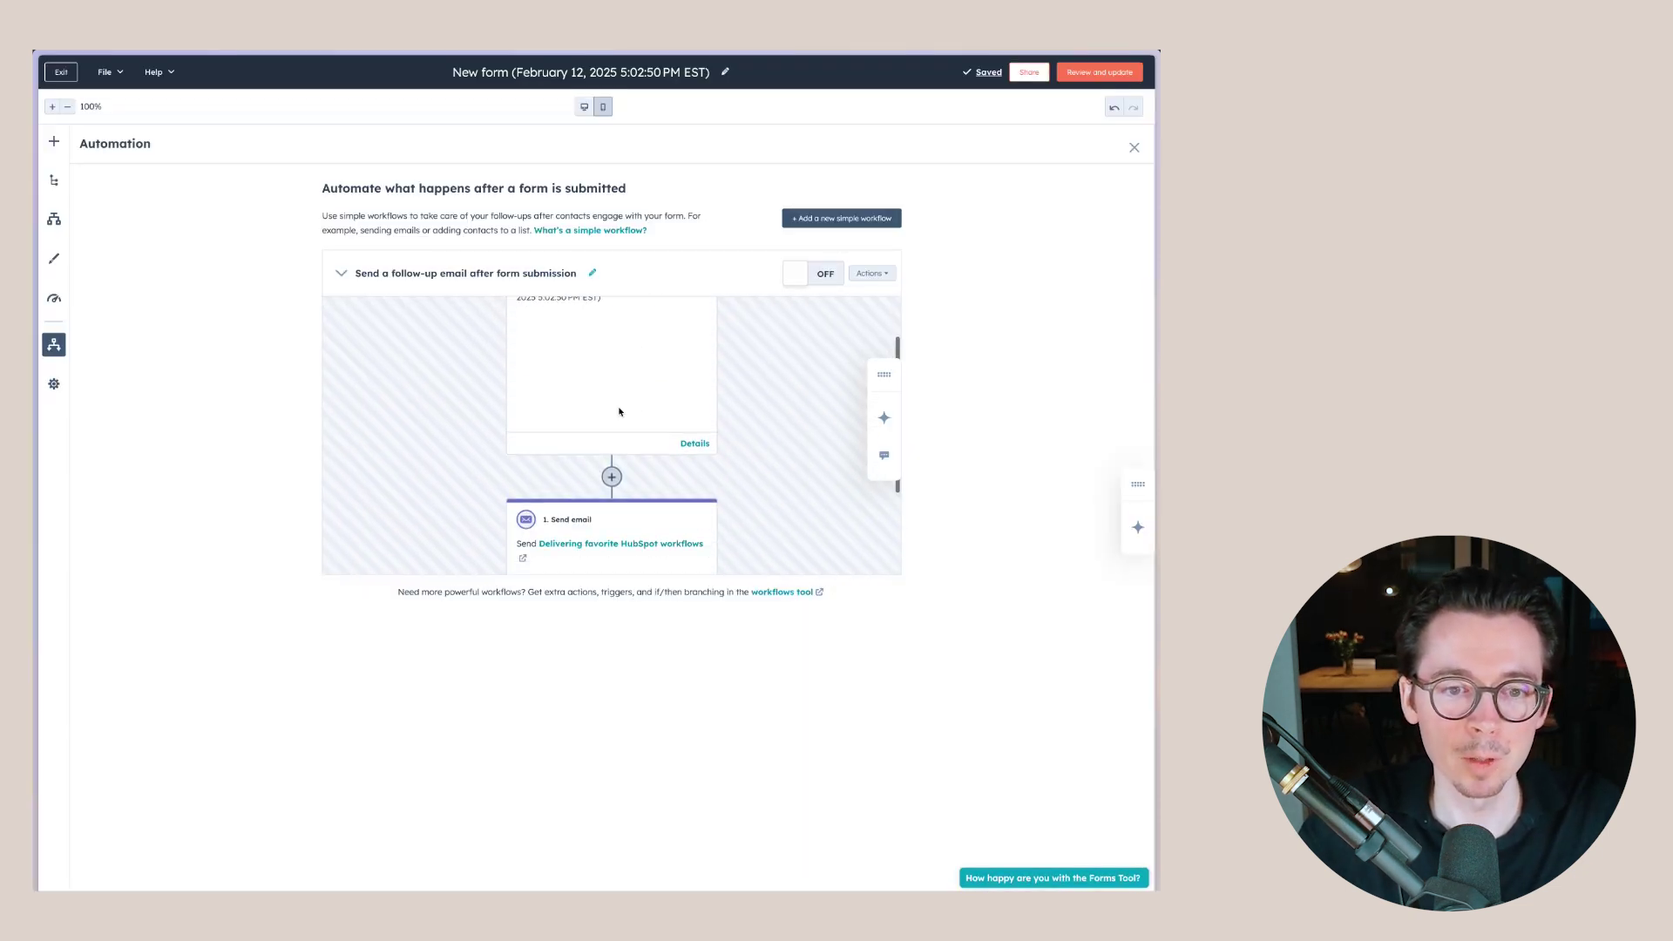
scroll(620, 412, down, 2)
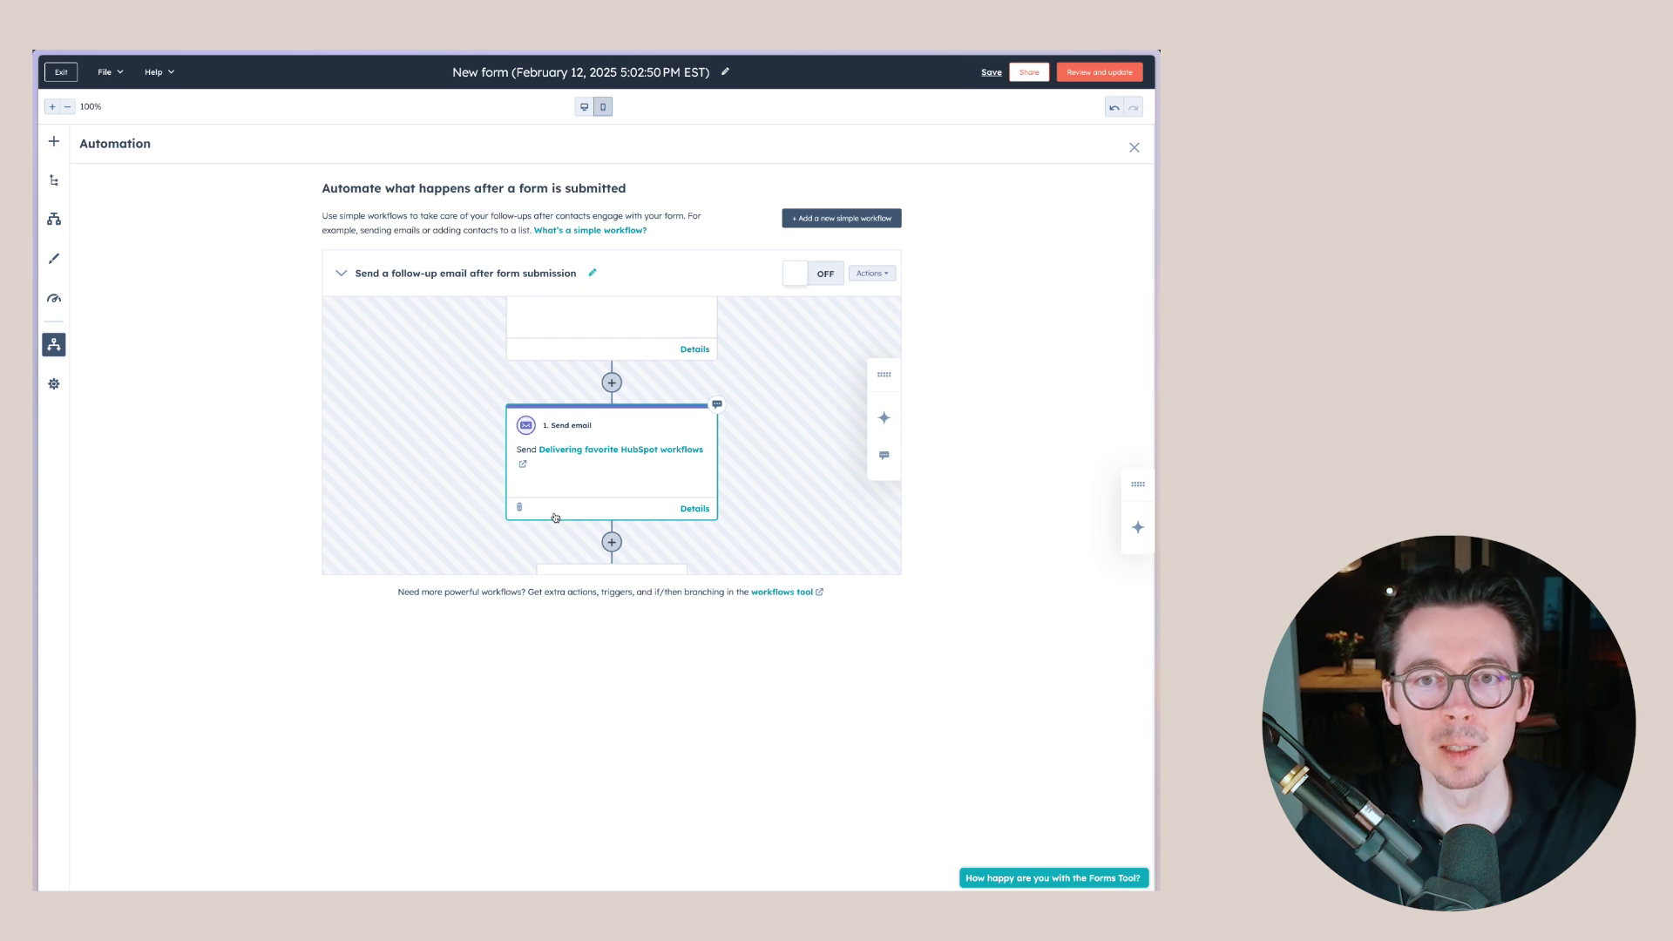